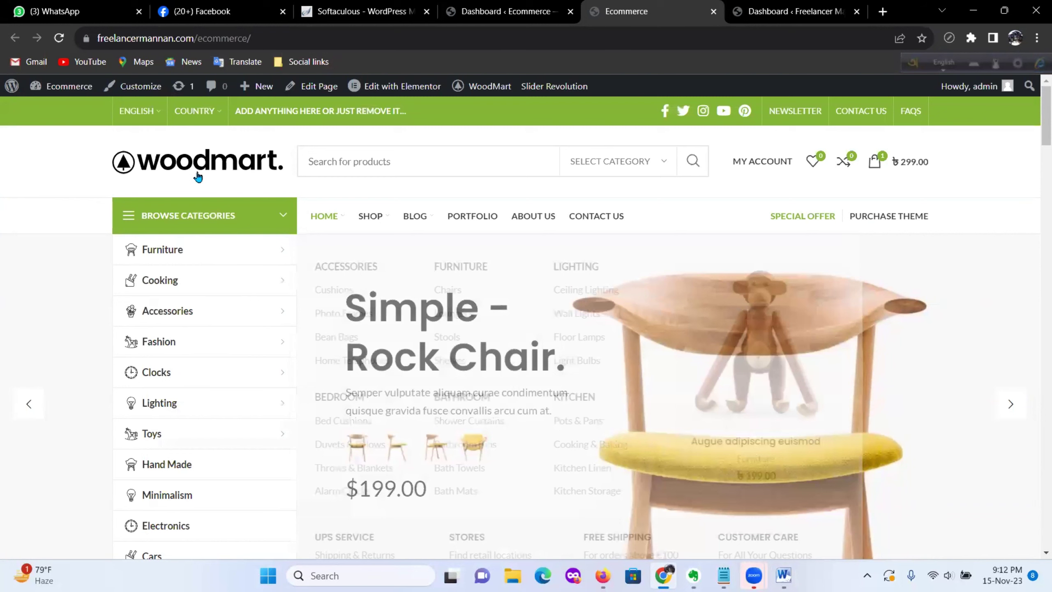
Step: Examine the storefront home page and the submenus of its Browse Categories menu
{"action": "scroll", "coordinate": [223, 251], "scroll_direction": "down", "scroll_amount": 2}
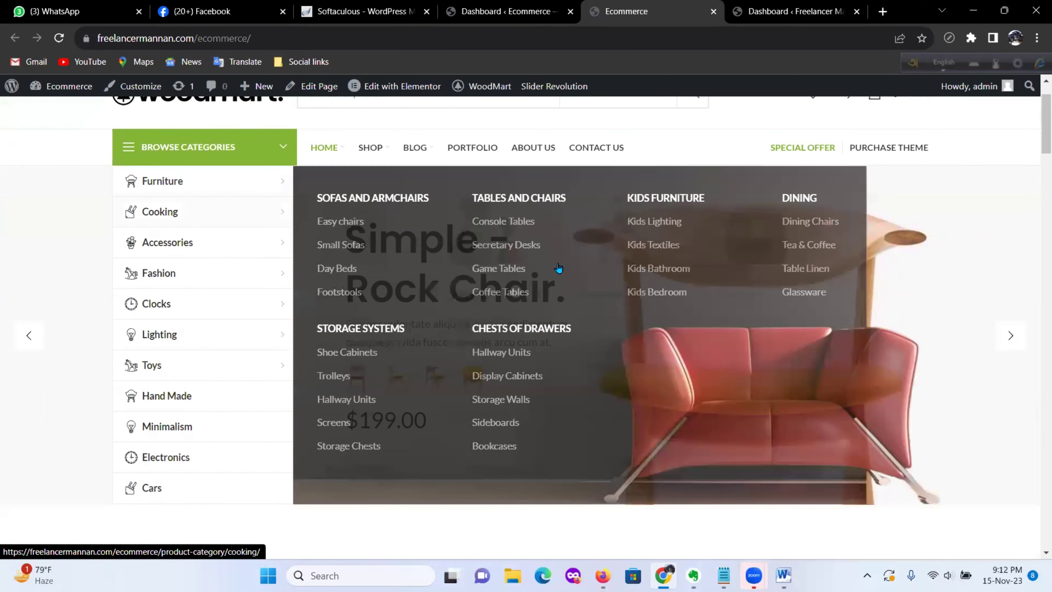
{"action": "mouse_move", "coordinate": [232, 260]}
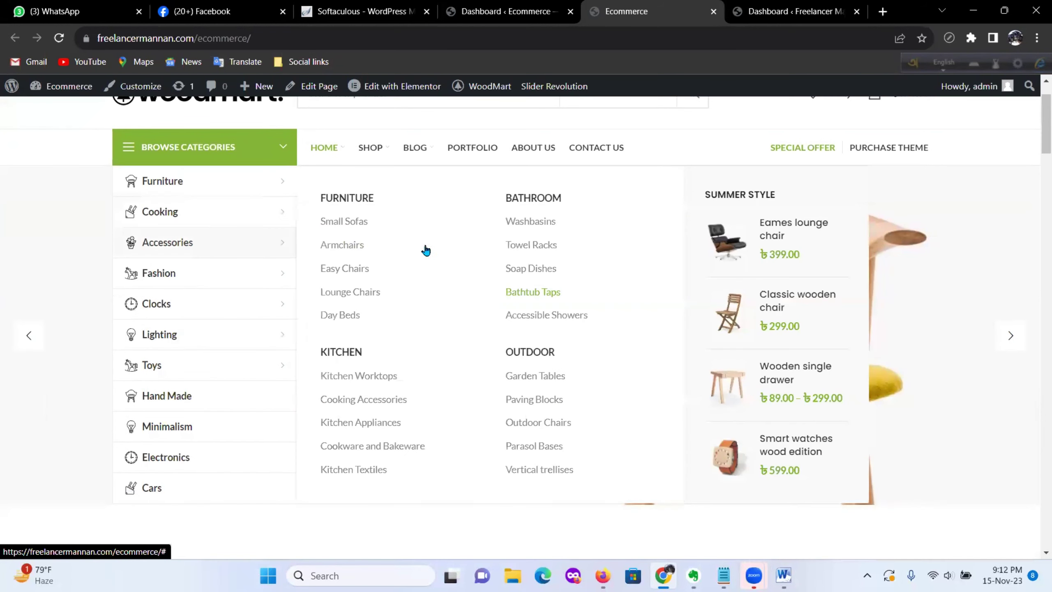
{"action": "left_click", "coordinate": [324, 147]}
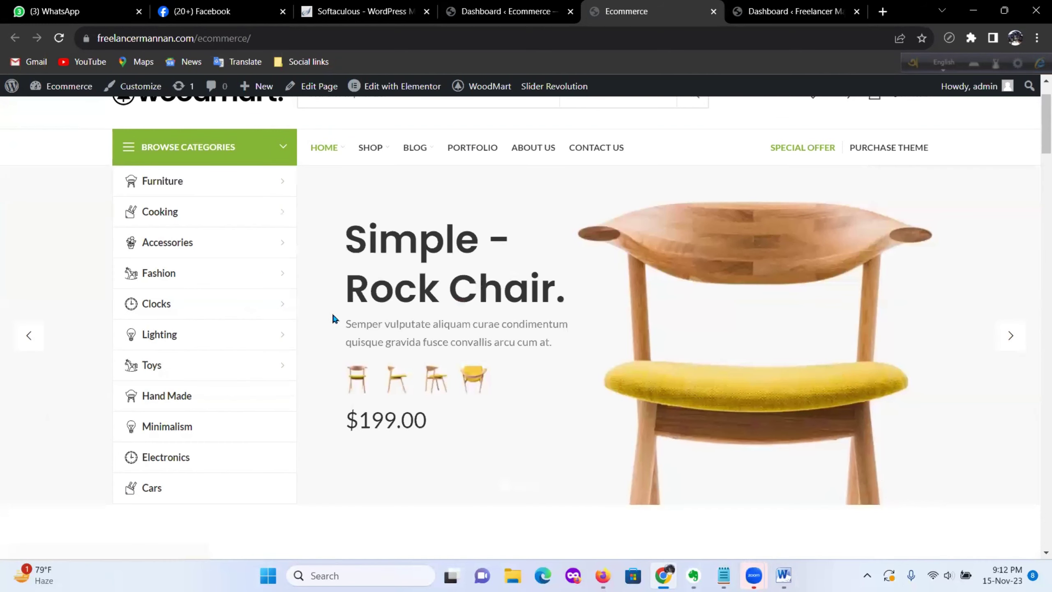
{"action": "mouse_move", "coordinate": [286, 304]}
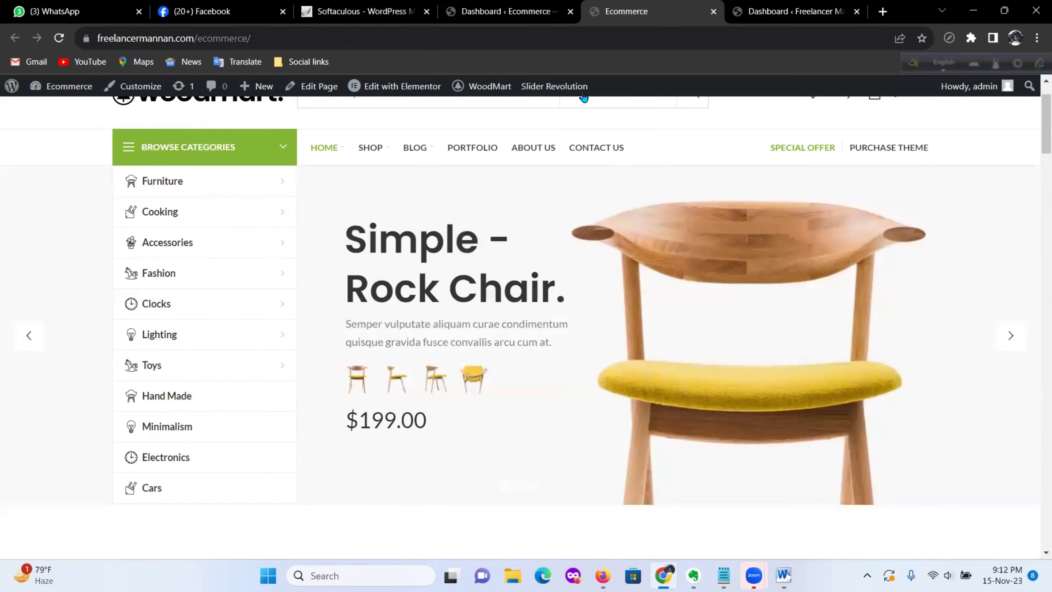
{"action": "mouse_move", "coordinate": [550, 92]}
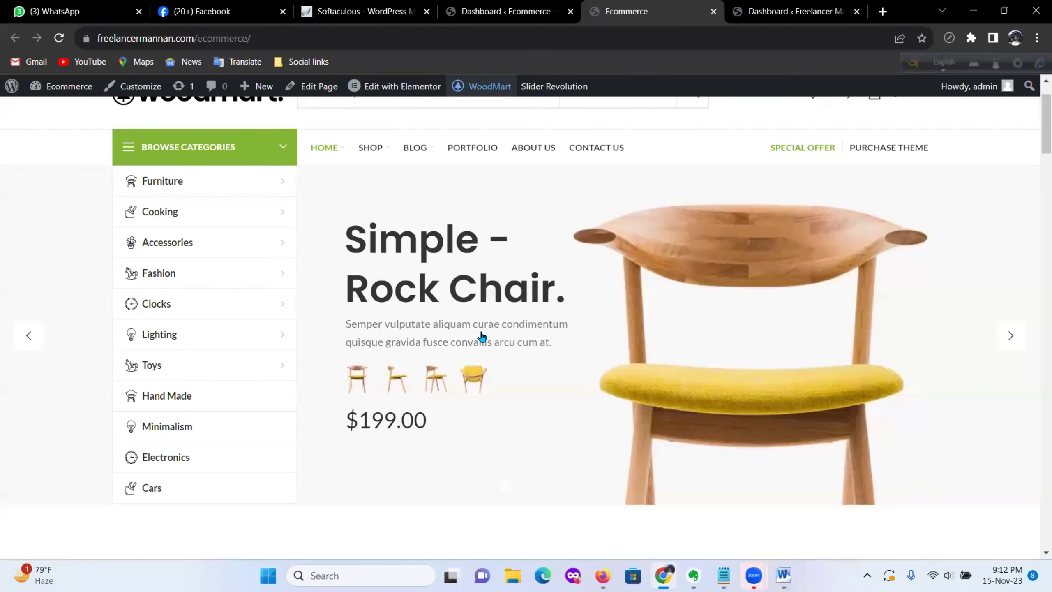
{"action": "scroll", "coordinate": [488, 334], "scroll_direction": "down", "scroll_amount": 2}
{"action": "scroll", "coordinate": [505, 329], "scroll_direction": "up", "scroll_amount": 3}
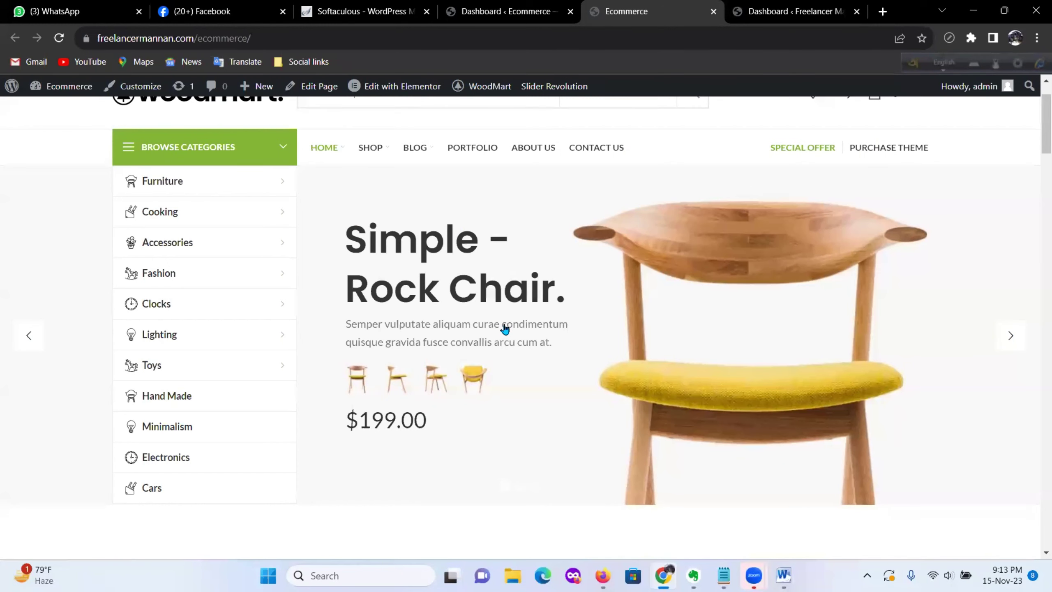
{"action": "scroll", "coordinate": [639, 284], "scroll_direction": "up", "scroll_amount": 1}
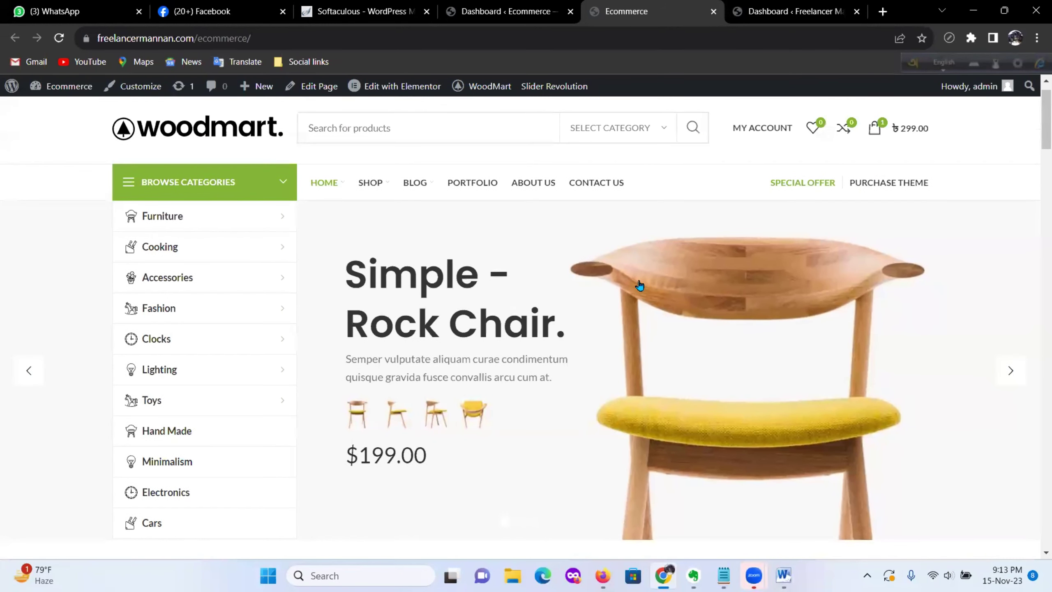
{"action": "scroll", "coordinate": [639, 284], "scroll_direction": "up", "scroll_amount": 1}
{"action": "mouse_move", "coordinate": [270, 270]}
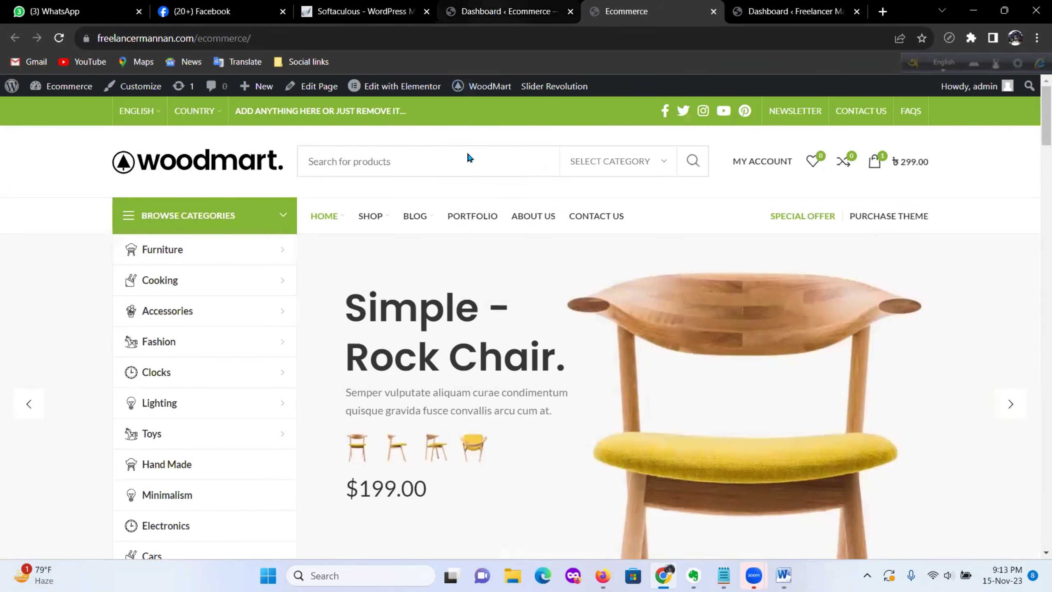
Step: Switch to the WordPress dashboard of the Ecommerce site and open the product categories page
{"action": "key", "text": "ctrl+shift+Tab"}
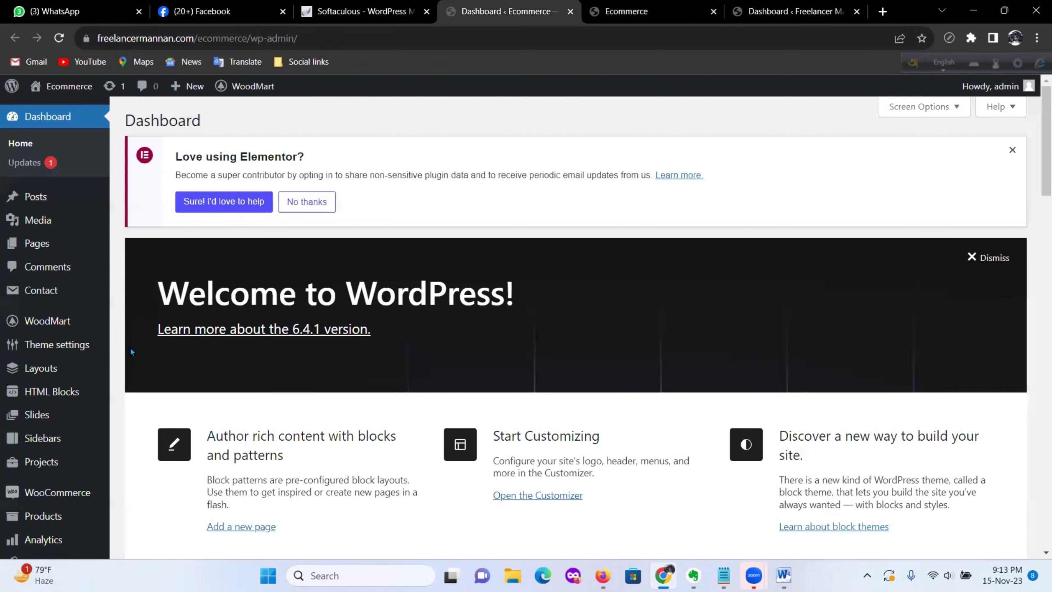
{"action": "scroll", "coordinate": [130, 350], "scroll_direction": "down", "scroll_amount": 5}
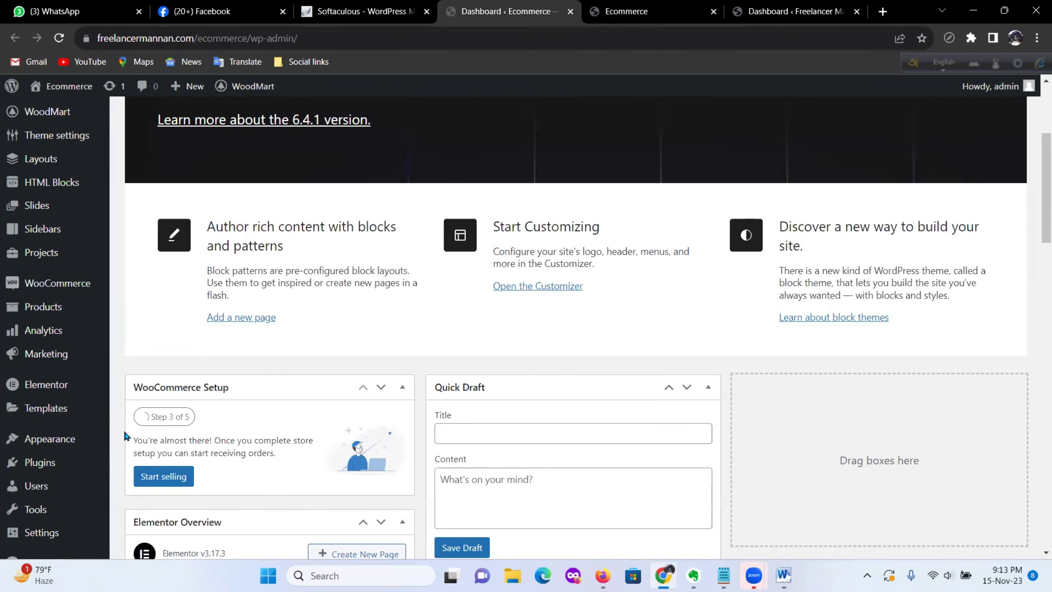
{"action": "scroll", "coordinate": [126, 423], "scroll_direction": "down", "scroll_amount": 2}
{"action": "scroll", "coordinate": [160, 351], "scroll_direction": "up", "scroll_amount": 5}
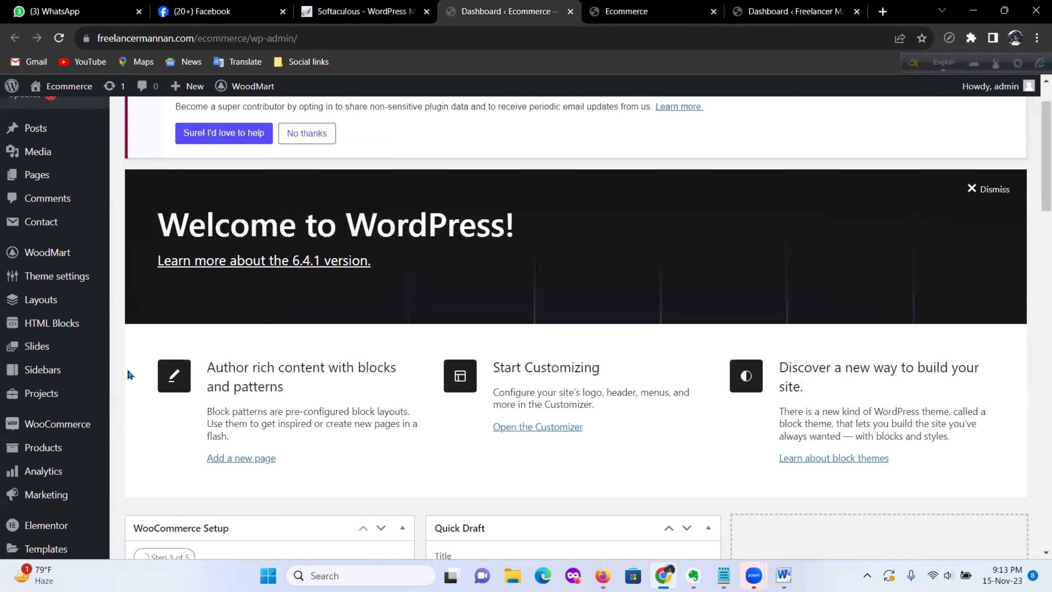
{"action": "mouse_move", "coordinate": [59, 449]}
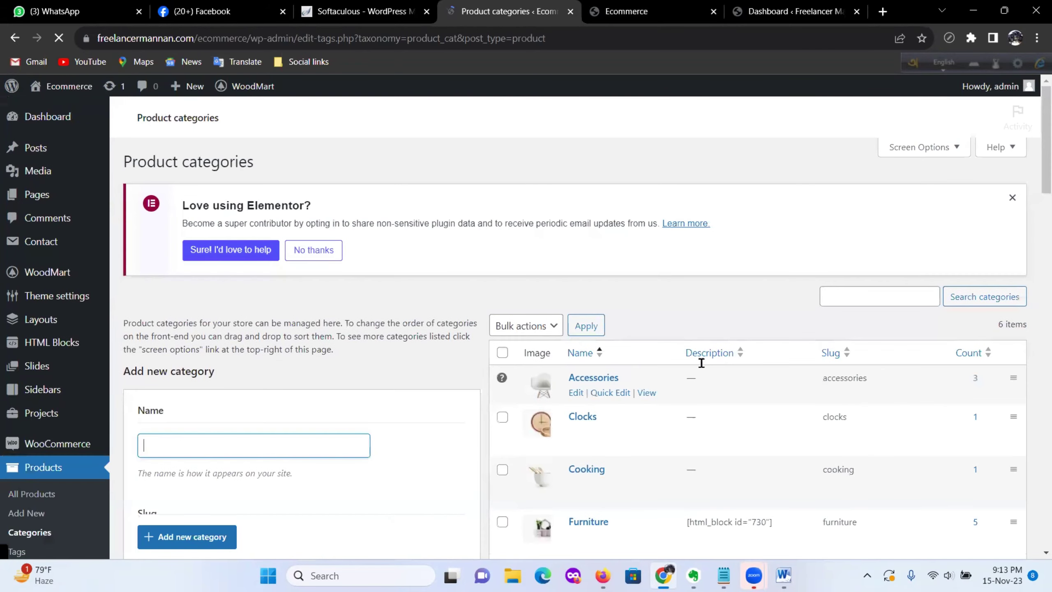
Step: Review the list of existing product categories and compare it with the storefront's Browse Categories menu
{"action": "scroll", "coordinate": [702, 361], "scroll_direction": "down", "scroll_amount": 3}
{"action": "scroll", "coordinate": [701, 361], "scroll_direction": "down", "scroll_amount": 10}
{"action": "scroll", "coordinate": [708, 380], "scroll_direction": "up", "scroll_amount": 8}
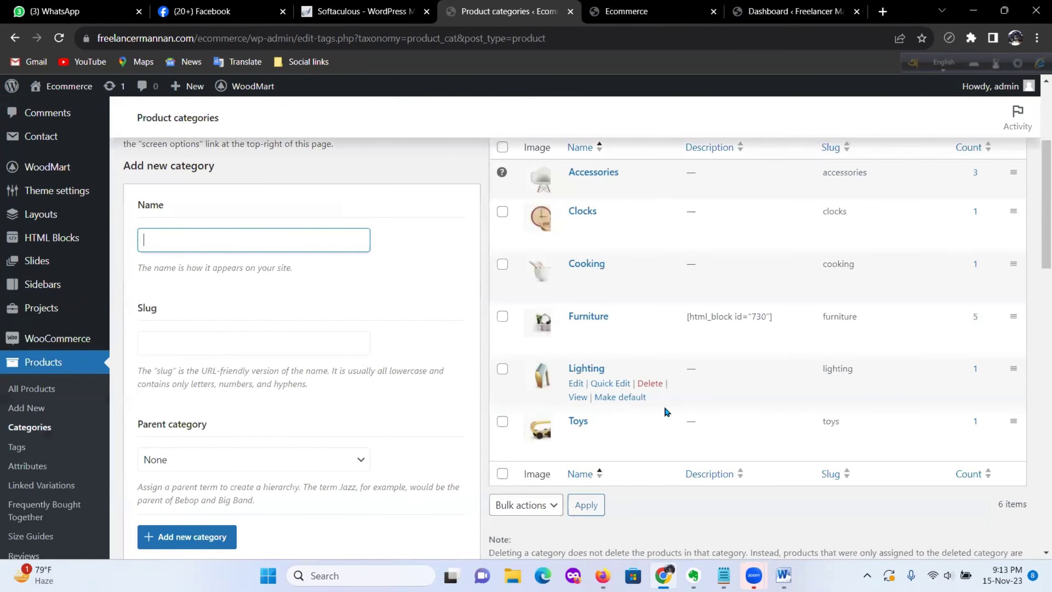
{"action": "scroll", "coordinate": [659, 417], "scroll_direction": "up", "scroll_amount": 4}
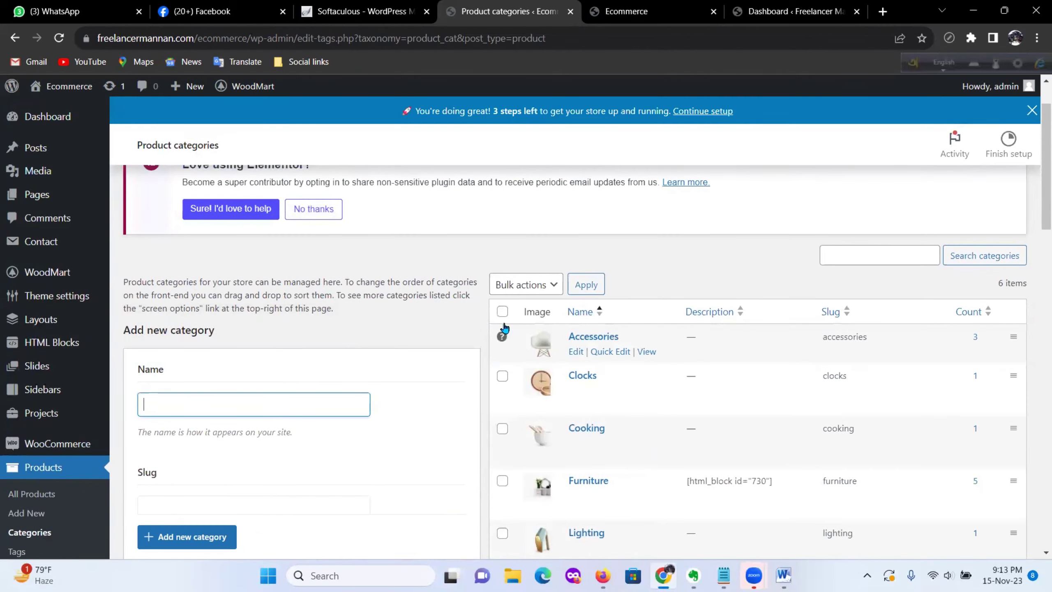
{"action": "scroll", "coordinate": [667, 370], "scroll_direction": "down", "scroll_amount": 6}
{"action": "scroll", "coordinate": [659, 369], "scroll_direction": "up", "scroll_amount": 5}
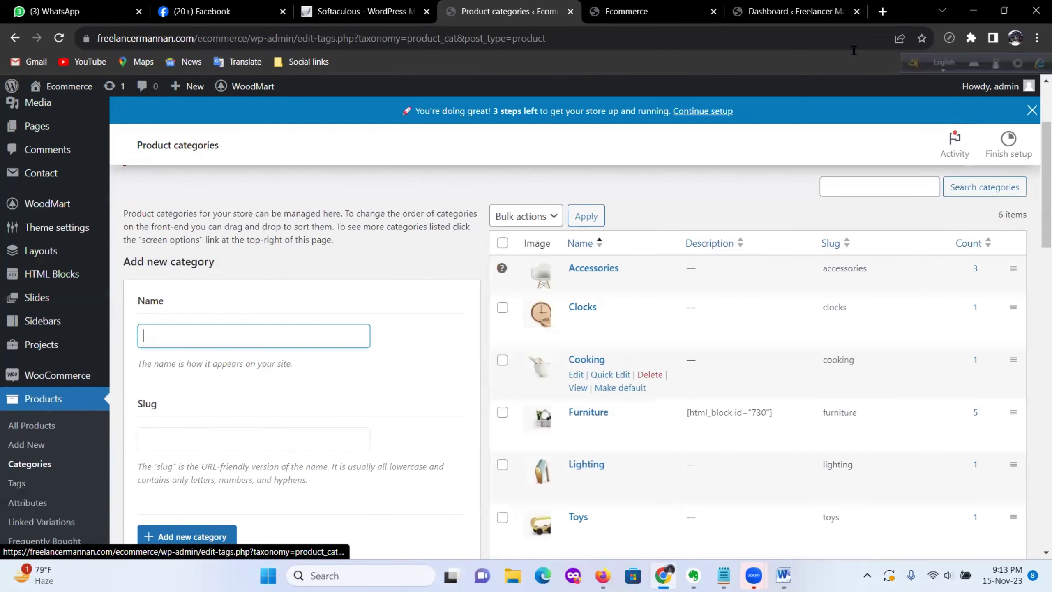
{"action": "left_click", "coordinate": [626, 11]}
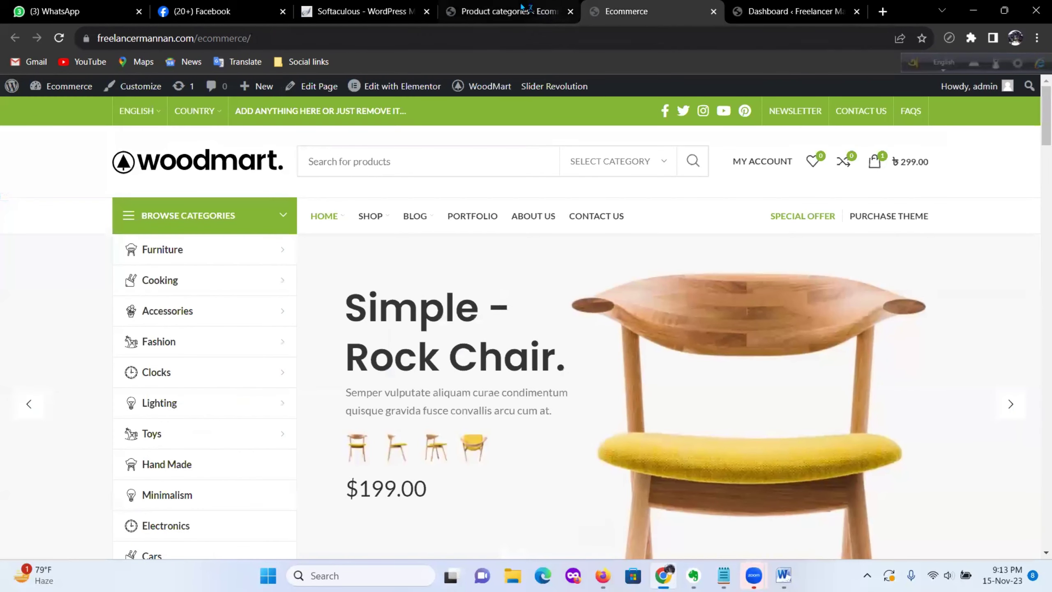
{"action": "left_click", "coordinate": [522, 7]}
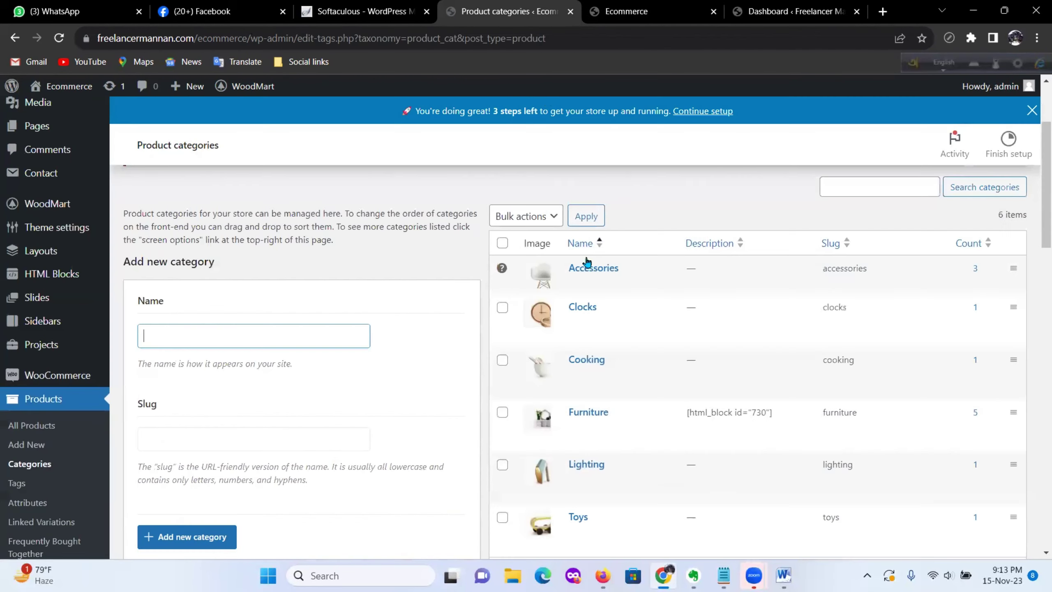
Step: Bulk-delete the product categories Clocks, Cooking, Furniture, Lighting and Toys
{"action": "left_click", "coordinate": [503, 245]}
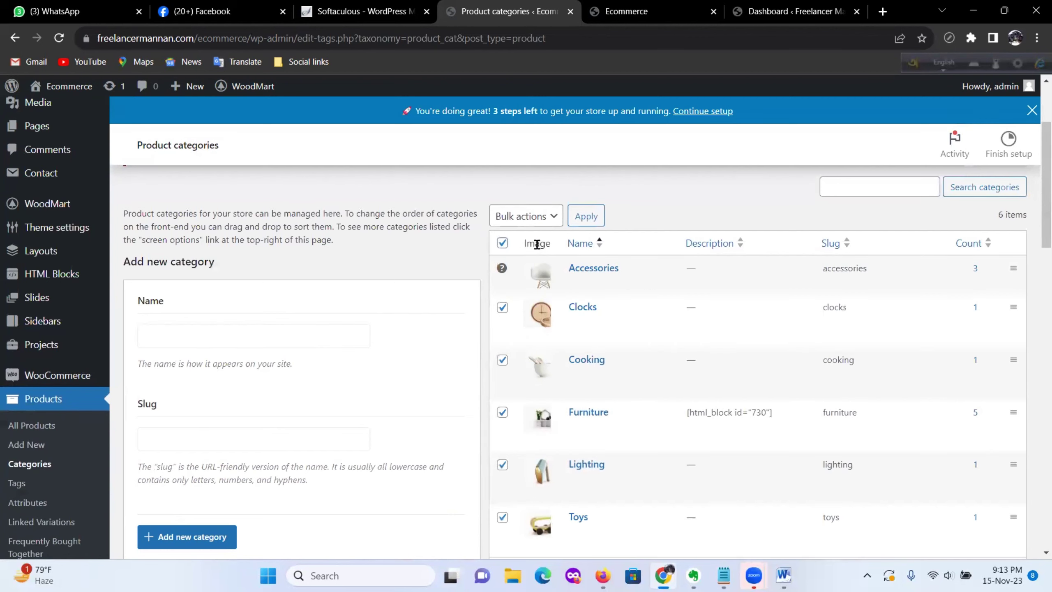
{"action": "left_click", "coordinate": [531, 216]}
{"action": "left_click", "coordinate": [539, 247]}
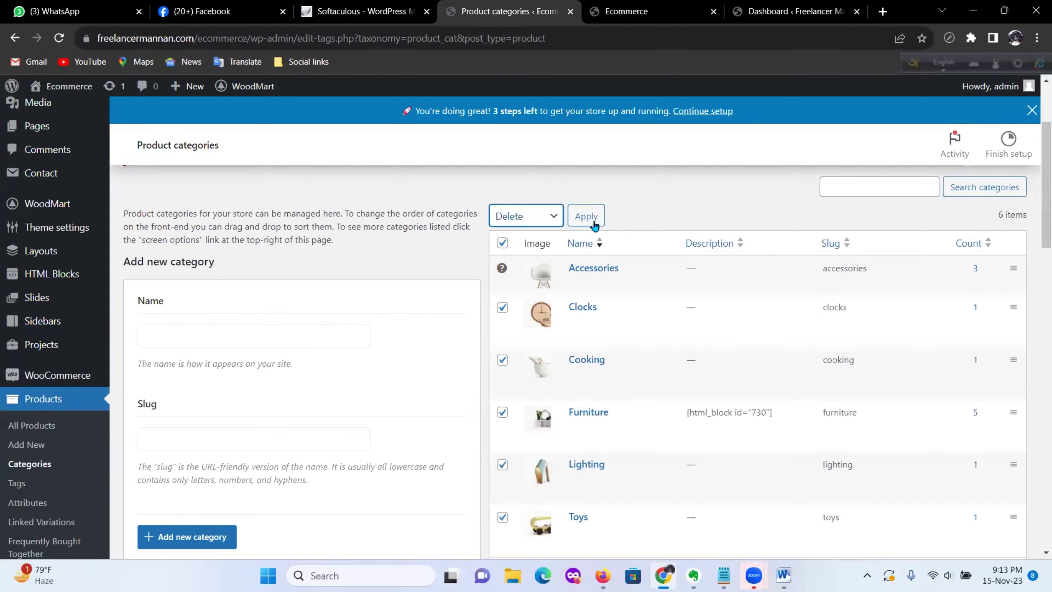
{"action": "left_click", "coordinate": [587, 217]}
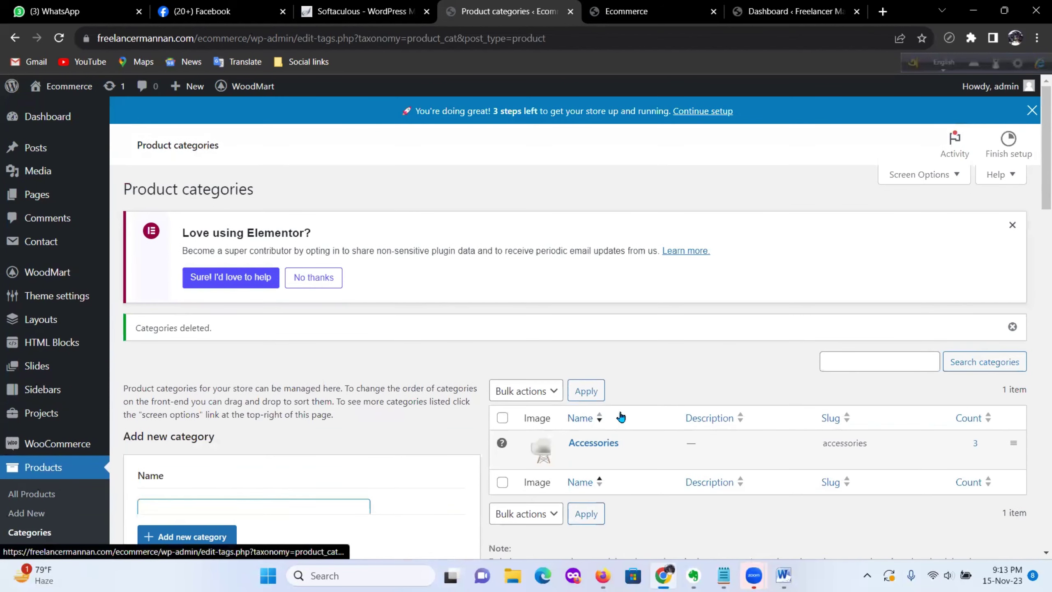
{"action": "scroll", "coordinate": [613, 419], "scroll_direction": "down", "scroll_amount": 2}
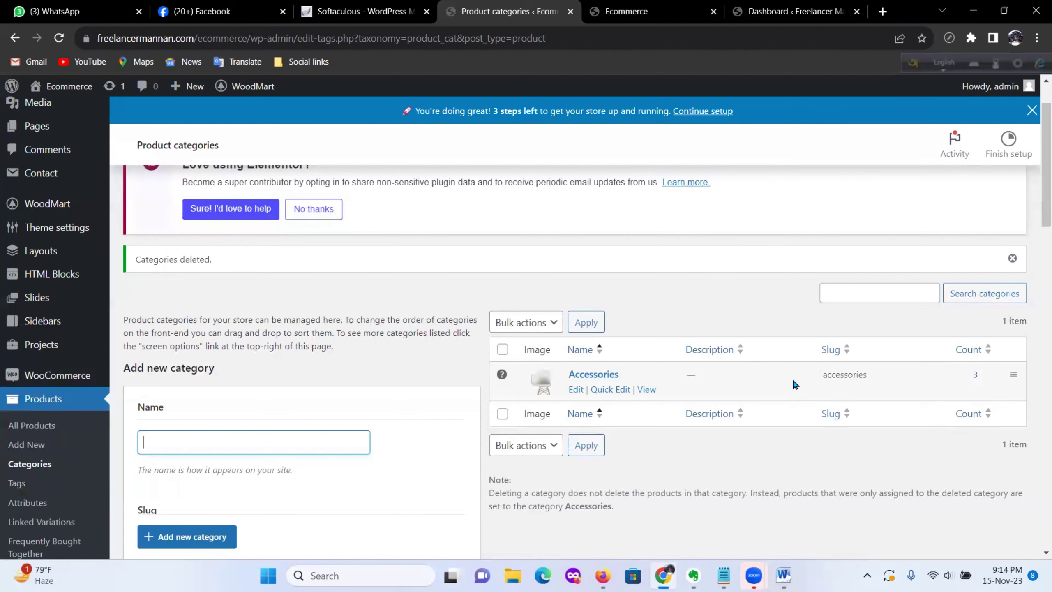
Step: Reload the storefront home page and check its Browse Categories menu
{"action": "left_click", "coordinate": [638, 11]}
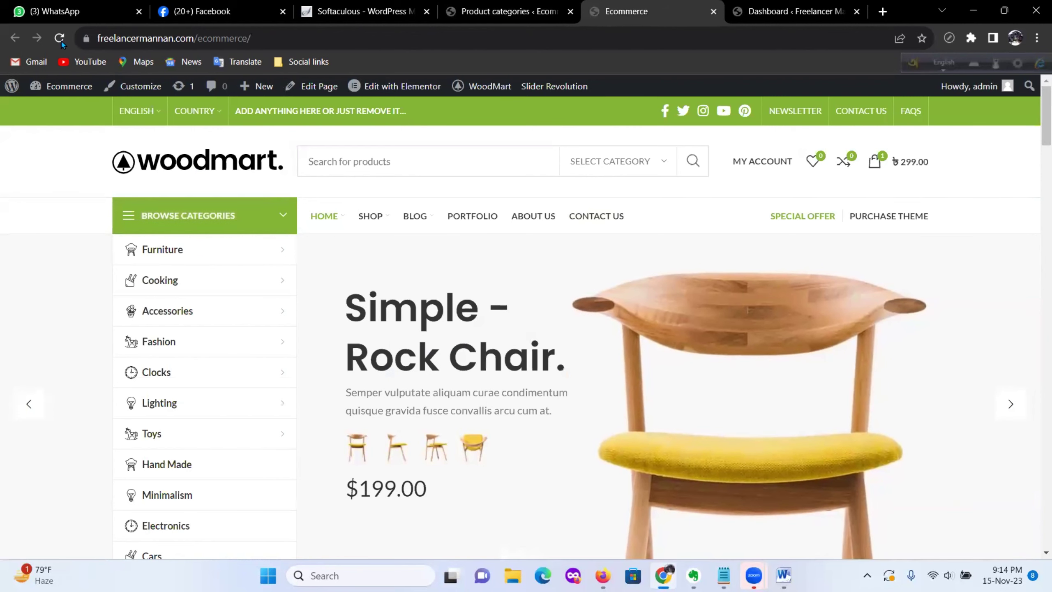
{"action": "key", "text": "F5"}
{"action": "mouse_move", "coordinate": [286, 249]}
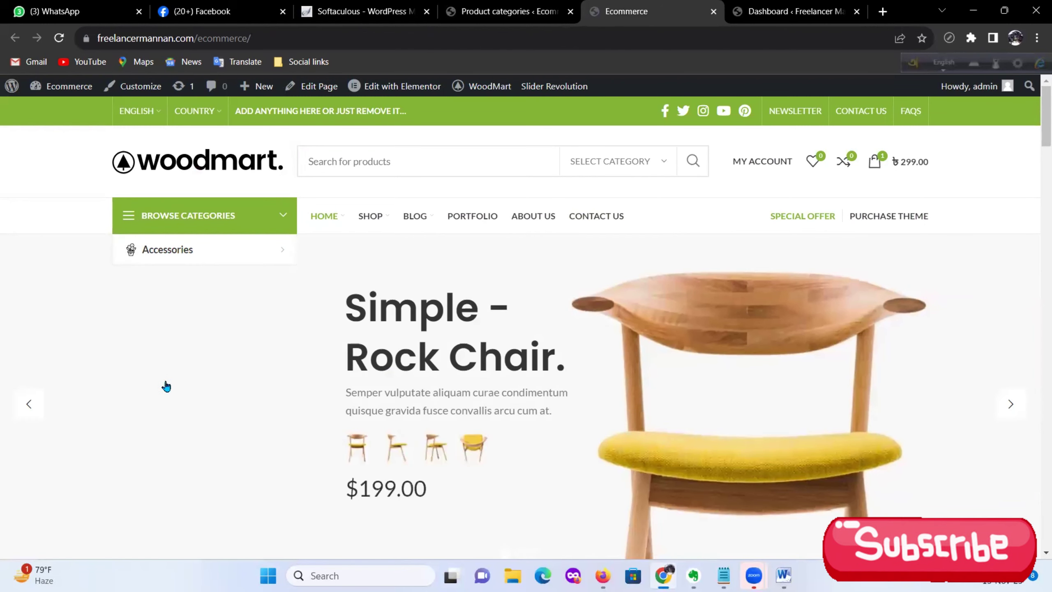
Step: Add a new product category named Electronics with no parent category
{"action": "left_click", "coordinate": [493, 11]}
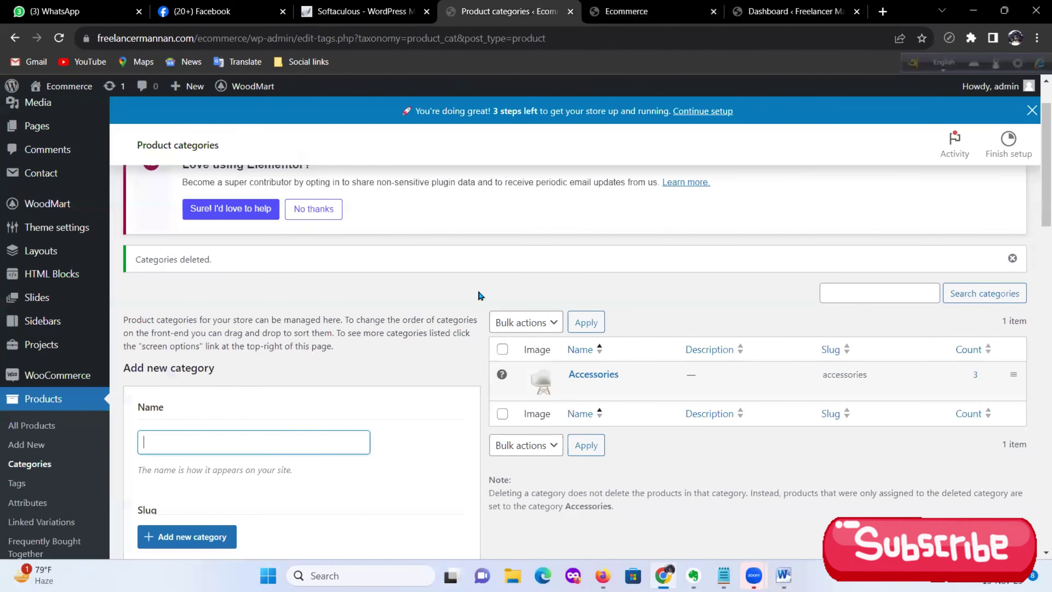
{"action": "scroll", "coordinate": [467, 293], "scroll_direction": "down", "scroll_amount": 3}
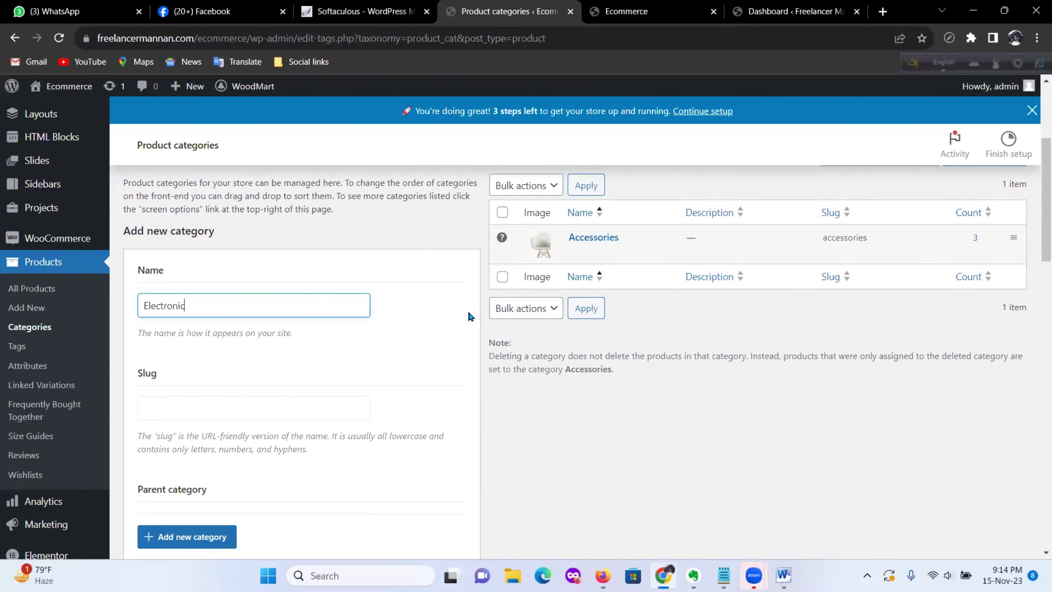
{"action": "type", "text": "s"}
{"action": "scroll", "coordinate": [357, 365], "scroll_direction": "down", "scroll_amount": 8}
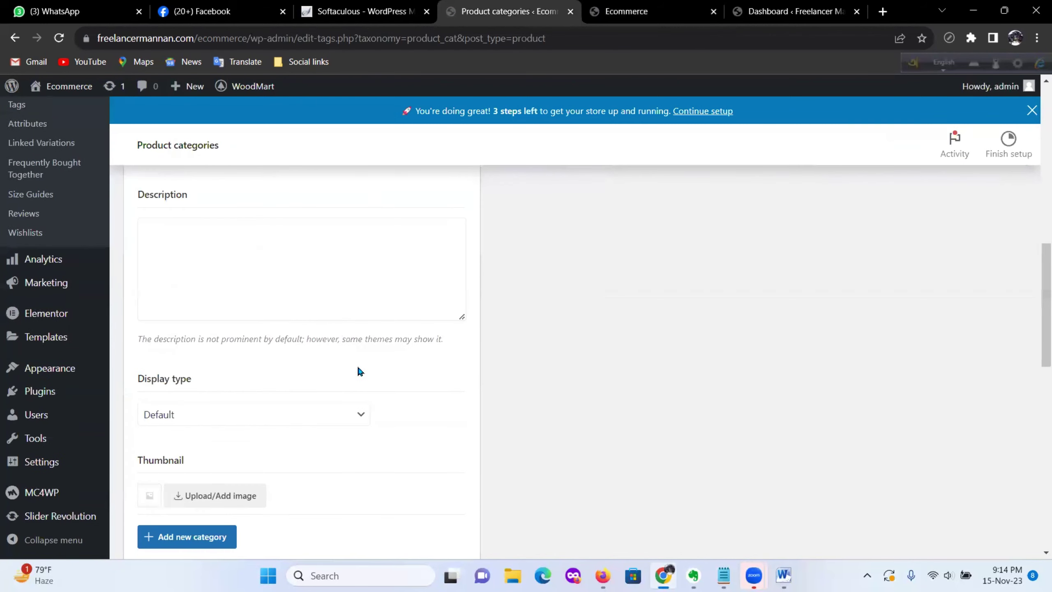
{"action": "scroll", "coordinate": [359, 371], "scroll_direction": "down", "scroll_amount": 5}
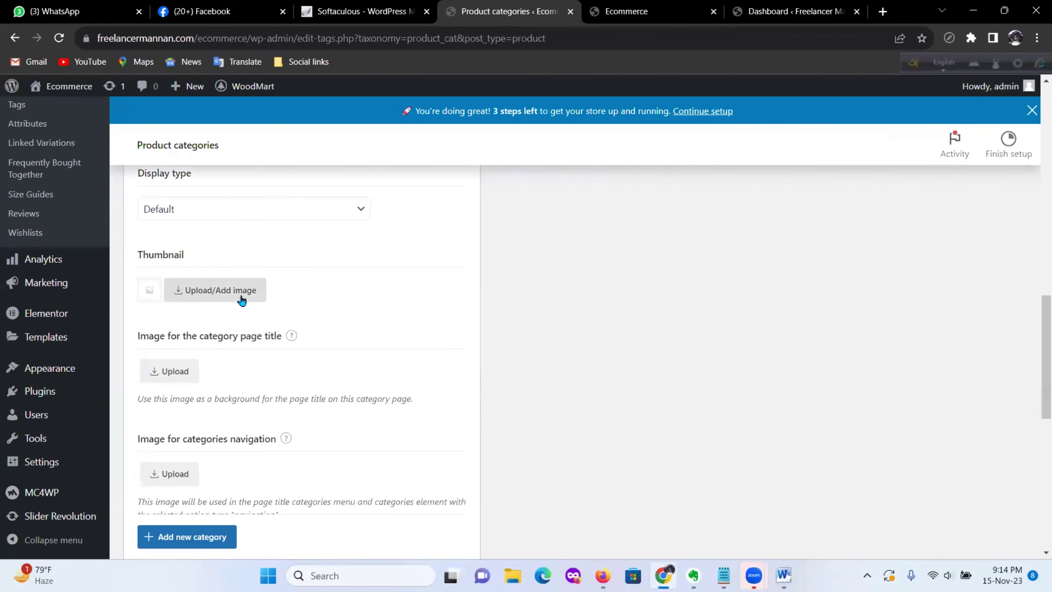
{"action": "scroll", "coordinate": [286, 329], "scroll_direction": "down", "scroll_amount": 8}
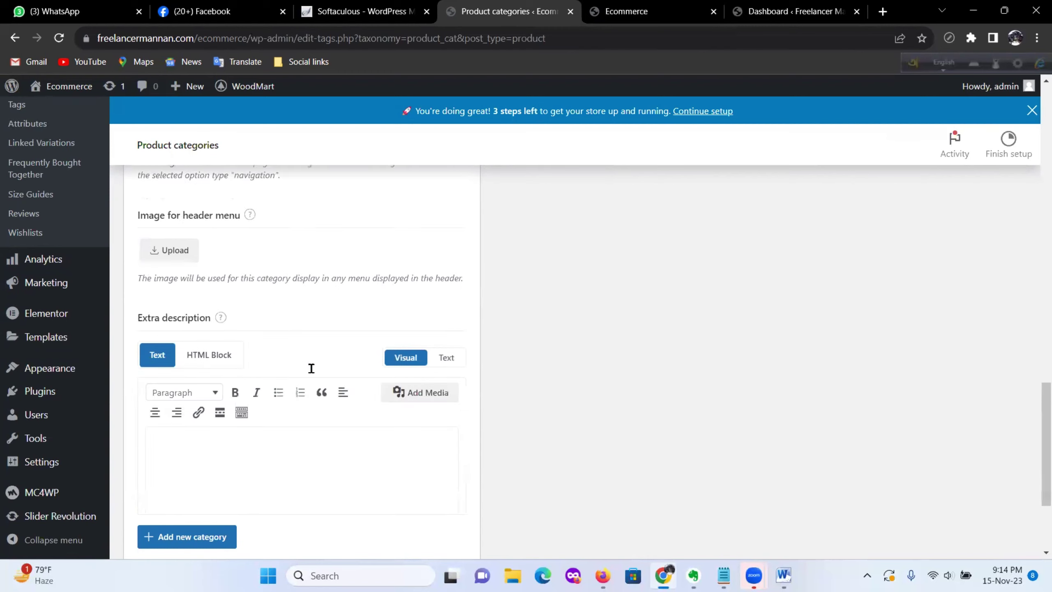
{"action": "scroll", "coordinate": [311, 368], "scroll_direction": "down", "scroll_amount": 4}
{"action": "scroll", "coordinate": [311, 356], "scroll_direction": "up", "scroll_amount": 9}
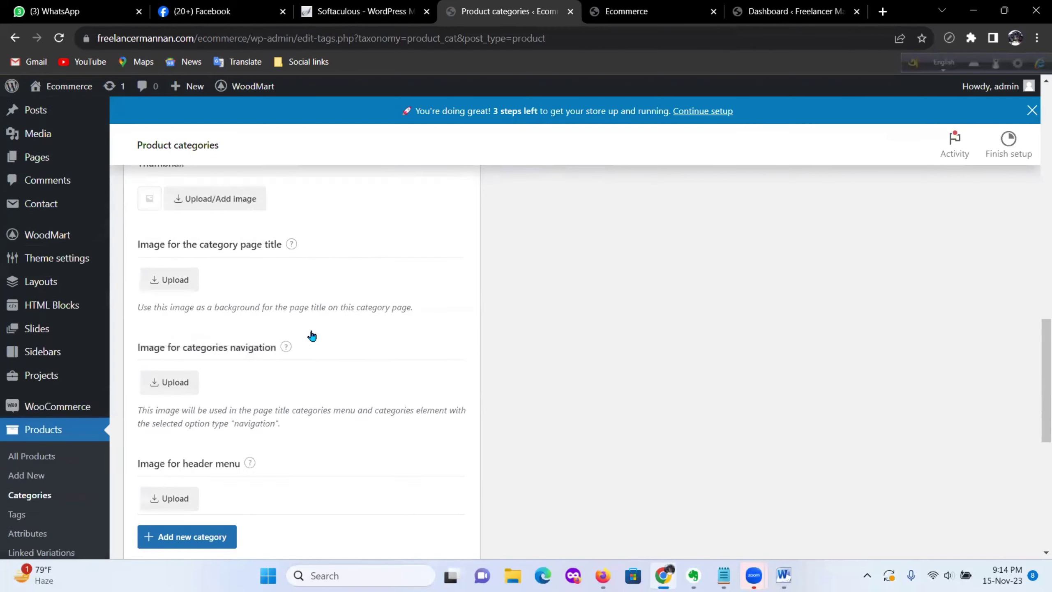
{"action": "scroll", "coordinate": [311, 328], "scroll_direction": "up", "scroll_amount": 18}
{"action": "scroll", "coordinate": [221, 239], "scroll_direction": "down", "scroll_amount": 3}
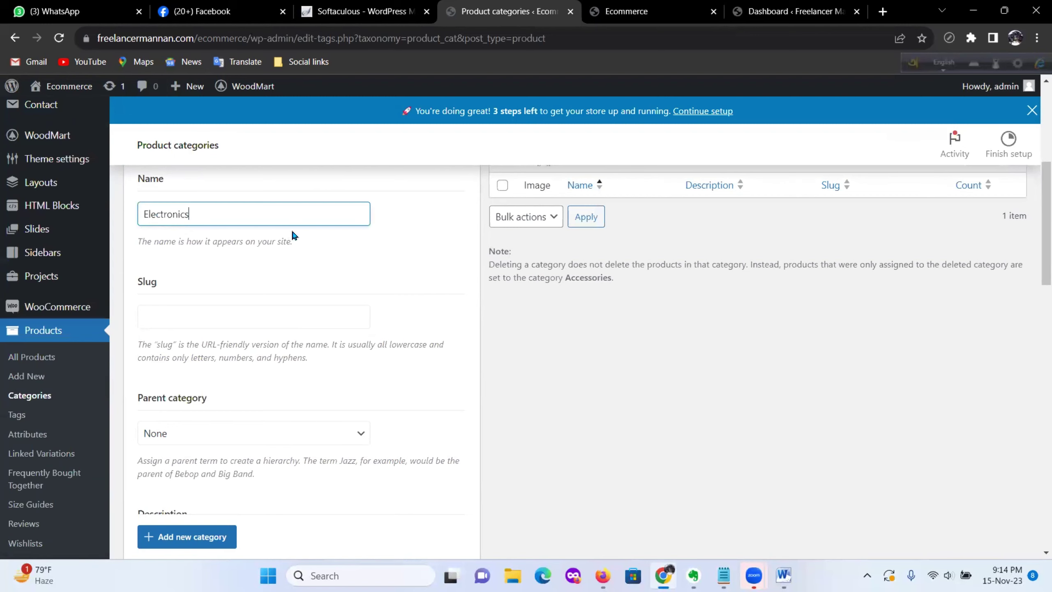
{"action": "scroll", "coordinate": [292, 235], "scroll_direction": "down", "scroll_amount": 3}
{"action": "left_click", "coordinate": [189, 537]}
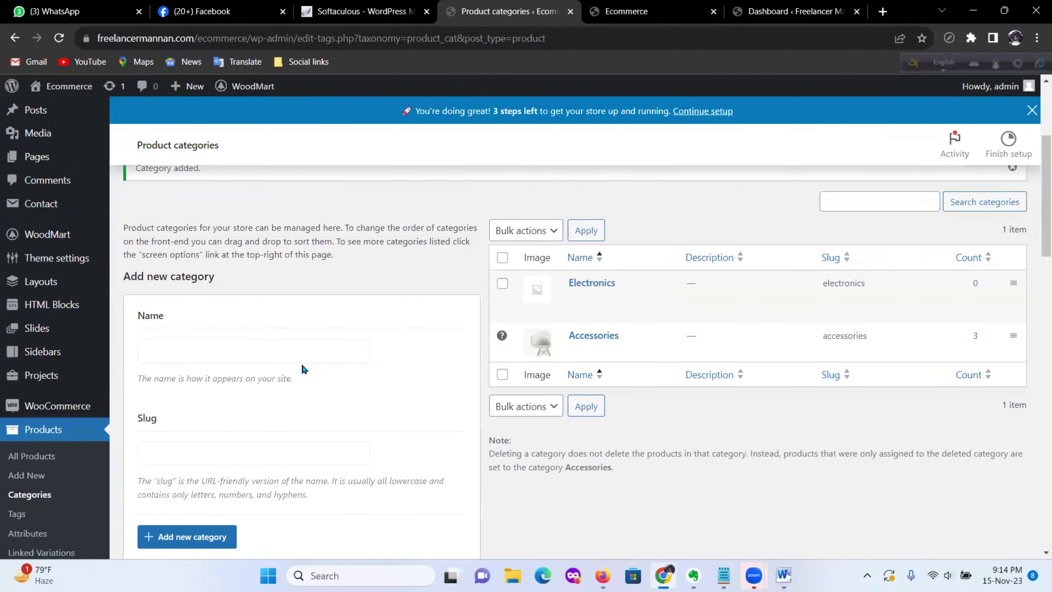
Step: Add a product category named Television with Electronics as its parent category
{"action": "scroll", "coordinate": [300, 362], "scroll_direction": "down", "scroll_amount": 2}
{"action": "left_click", "coordinate": [285, 502]}
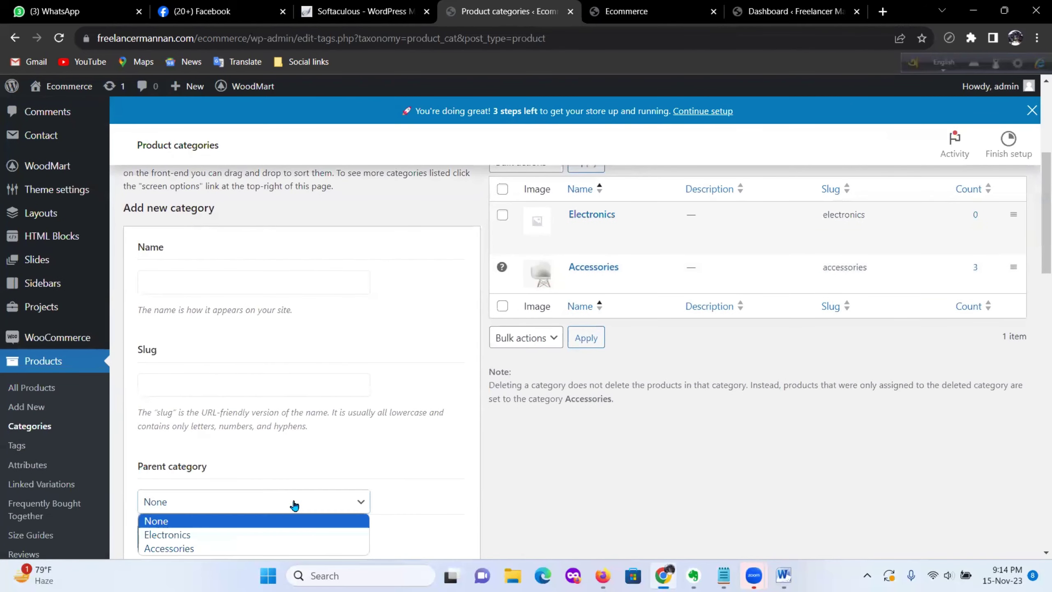
{"action": "left_click", "coordinate": [203, 536]}
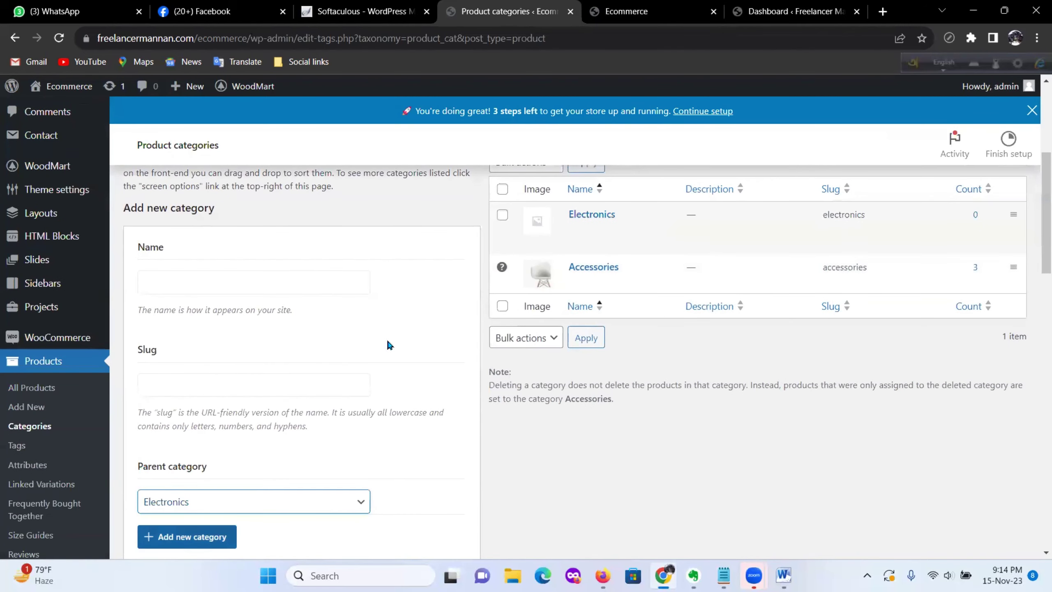
{"action": "left_click", "coordinate": [303, 276]}
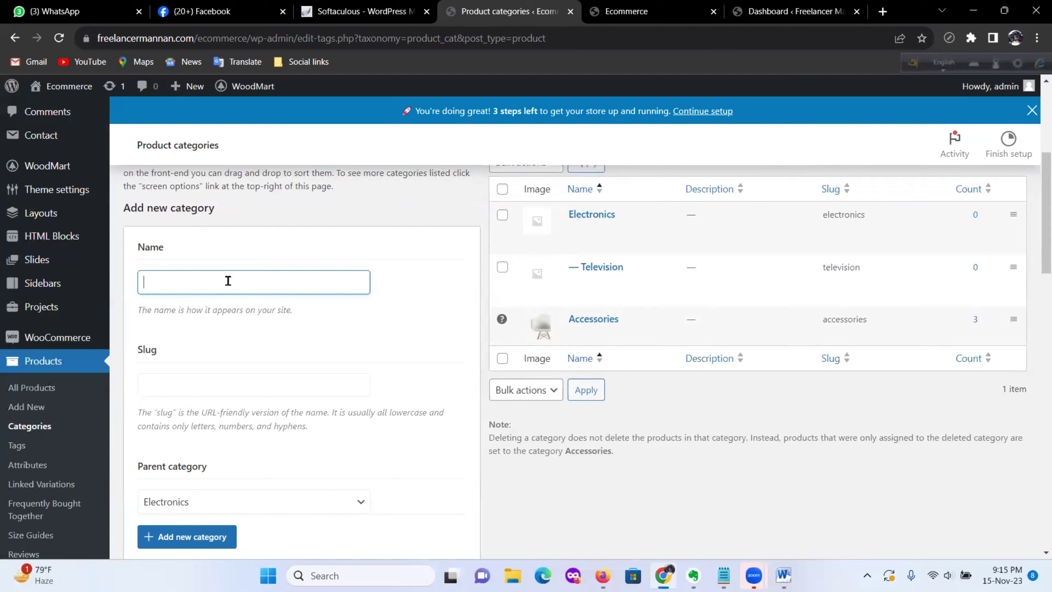
Step: Add a product category named Phone under the Electronics parent category
{"action": "type", "text": "M"}
{"action": "key", "text": "BackSpace"}
{"action": "type", "text": "Phone"}
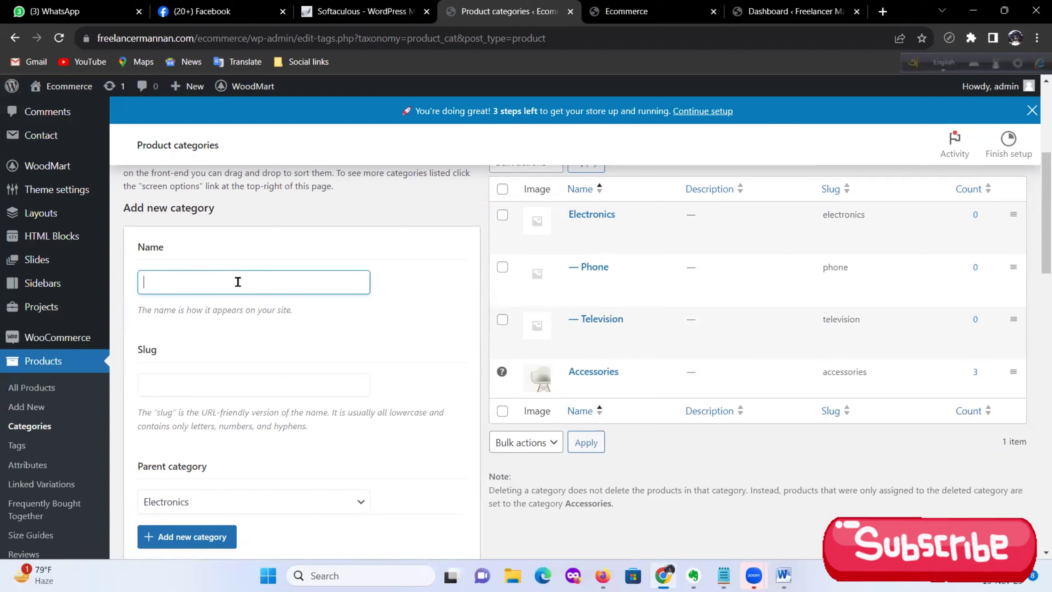
Step: Add a product category named Headphone with Accessories as its parent category
{"action": "type", "text": "Ac"}
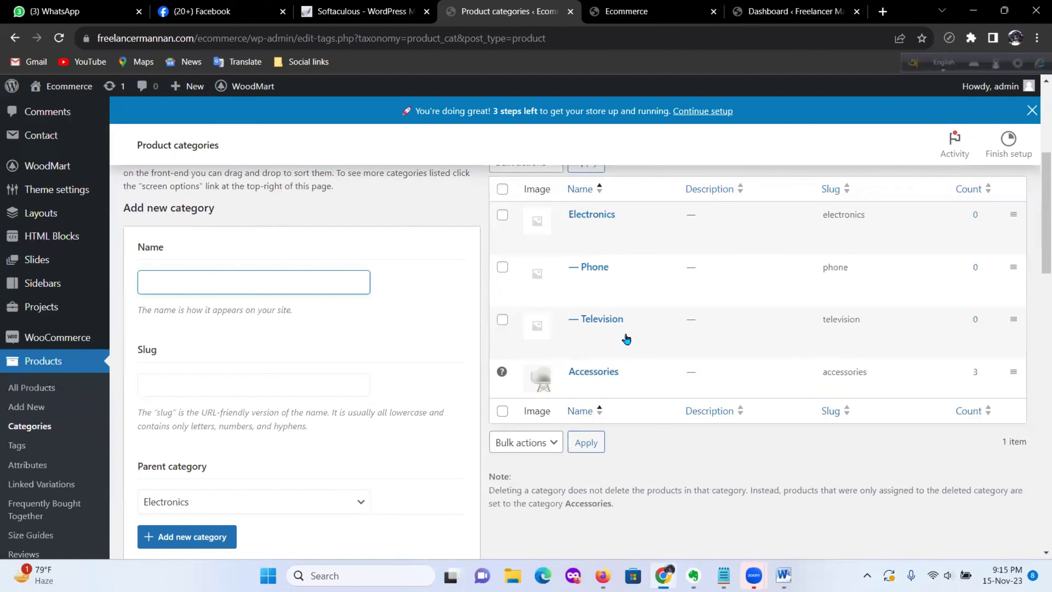
{"action": "scroll", "coordinate": [243, 398], "scroll_direction": "down", "scroll_amount": 3}
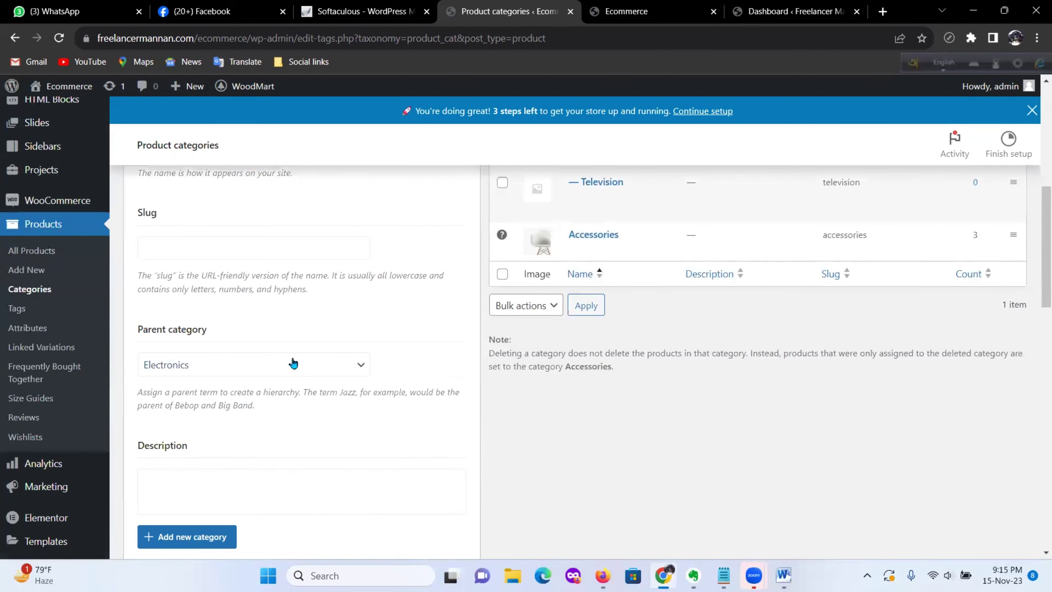
{"action": "left_click", "coordinate": [290, 364]}
{"action": "left_click", "coordinate": [211, 440]}
{"action": "key", "text": "Return"}
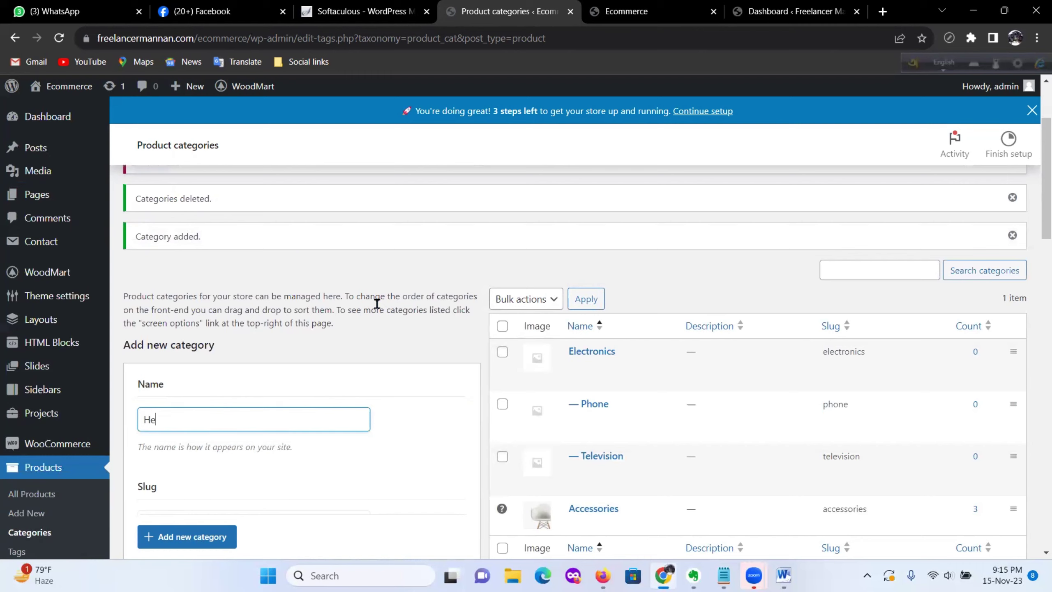
{"action": "type", "text": "Headphone"}
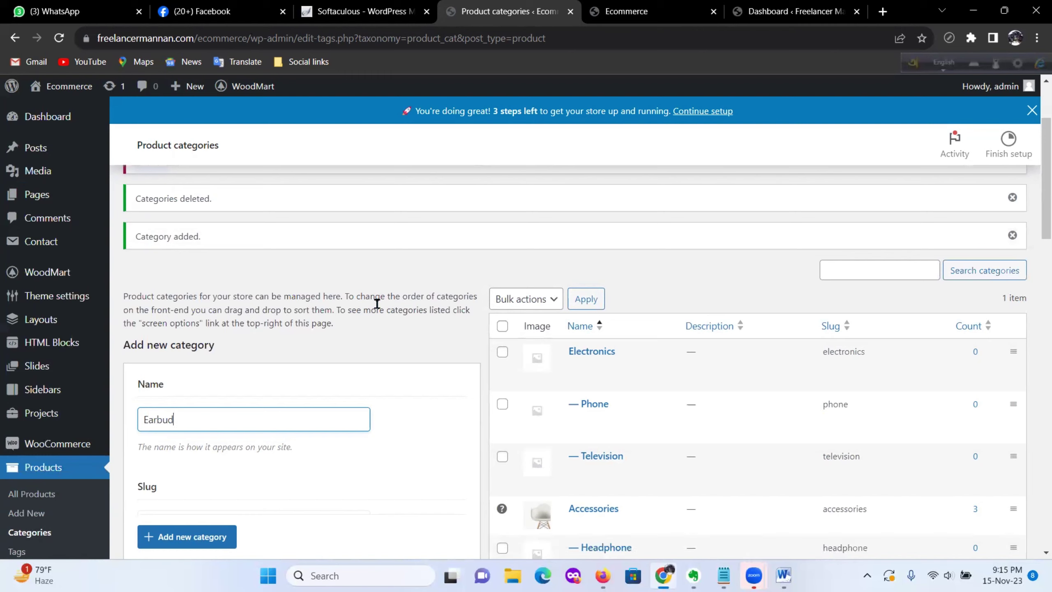
Step: Add two more product categories under the Accessories parent, named Earbuds and Back cover
{"action": "type", "text": "s"}
{"action": "key", "text": "Return"}
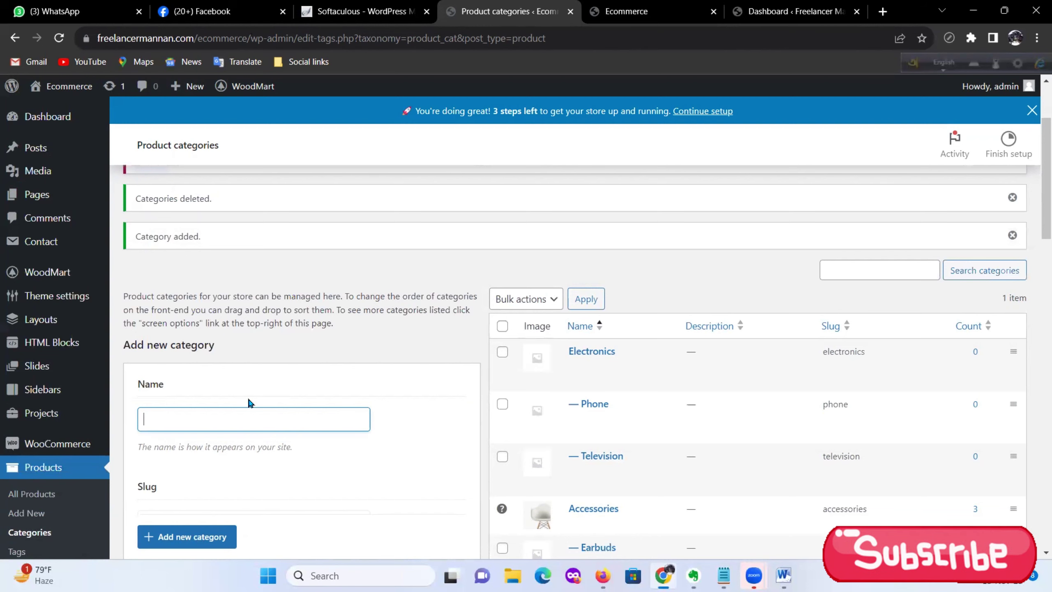
{"action": "scroll", "coordinate": [216, 327], "scroll_direction": "down", "scroll_amount": 2}
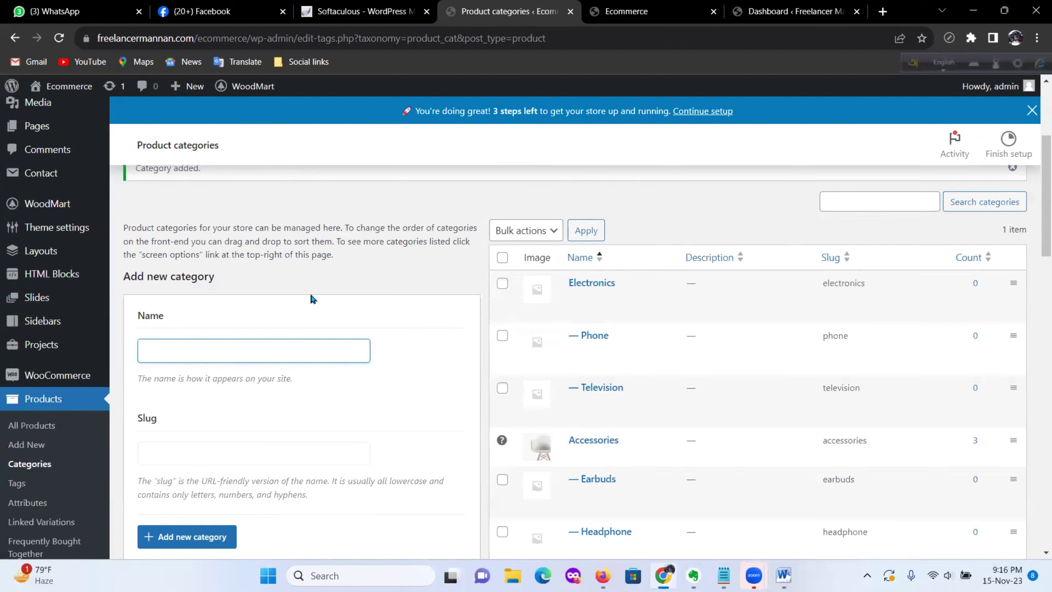
{"action": "type", "text": "ack cover"}
{"action": "key", "text": "Return"}
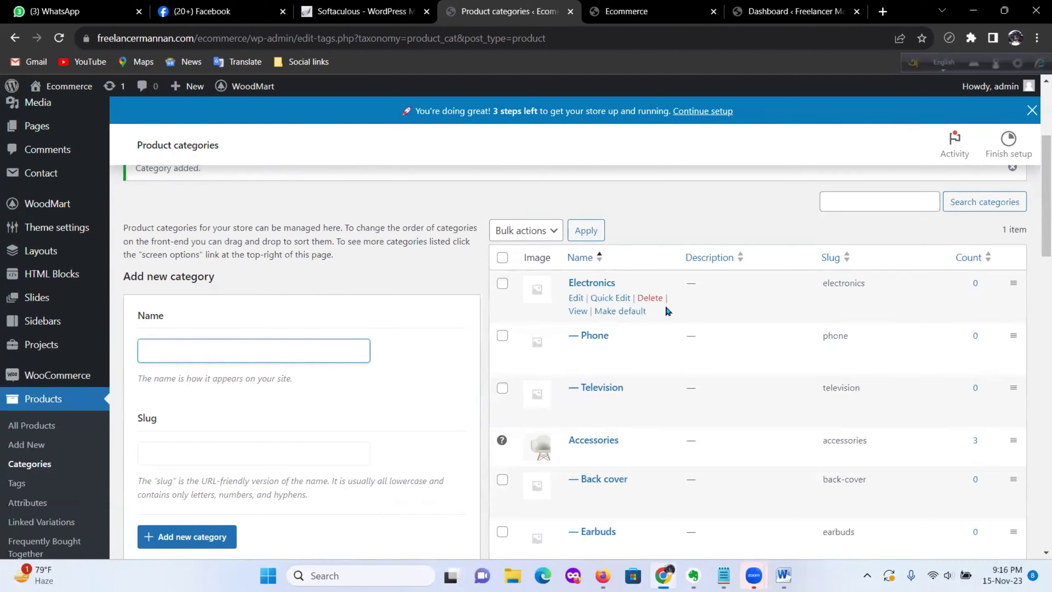
Step: Review the product category list and compare it with the storefront's Browse Categories menu
{"action": "scroll", "coordinate": [670, 308], "scroll_direction": "down", "scroll_amount": 3}
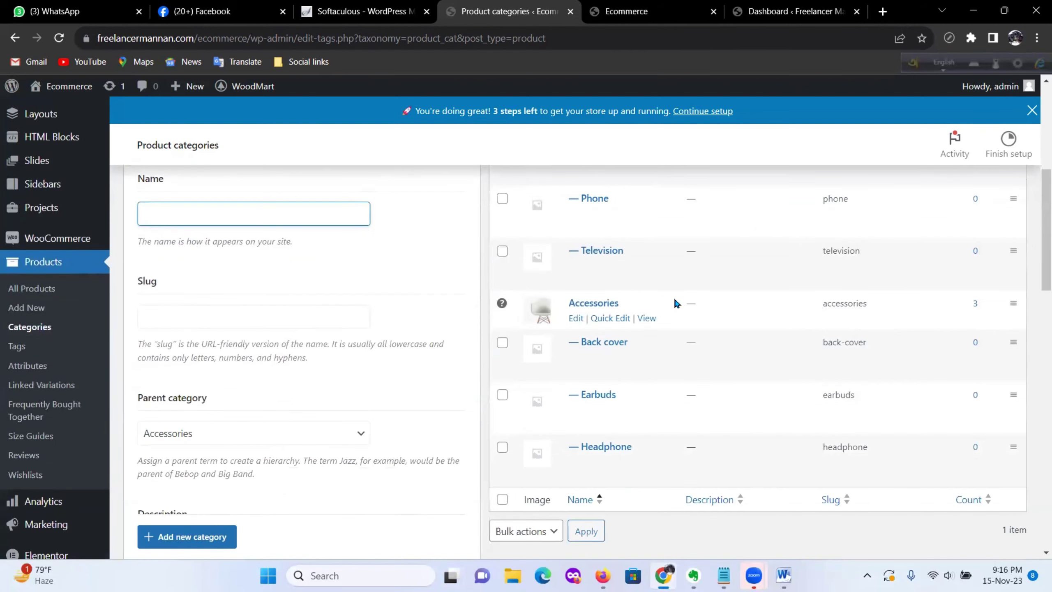
{"action": "scroll", "coordinate": [674, 301], "scroll_direction": "up", "scroll_amount": 3}
{"action": "left_click", "coordinate": [626, 11]}
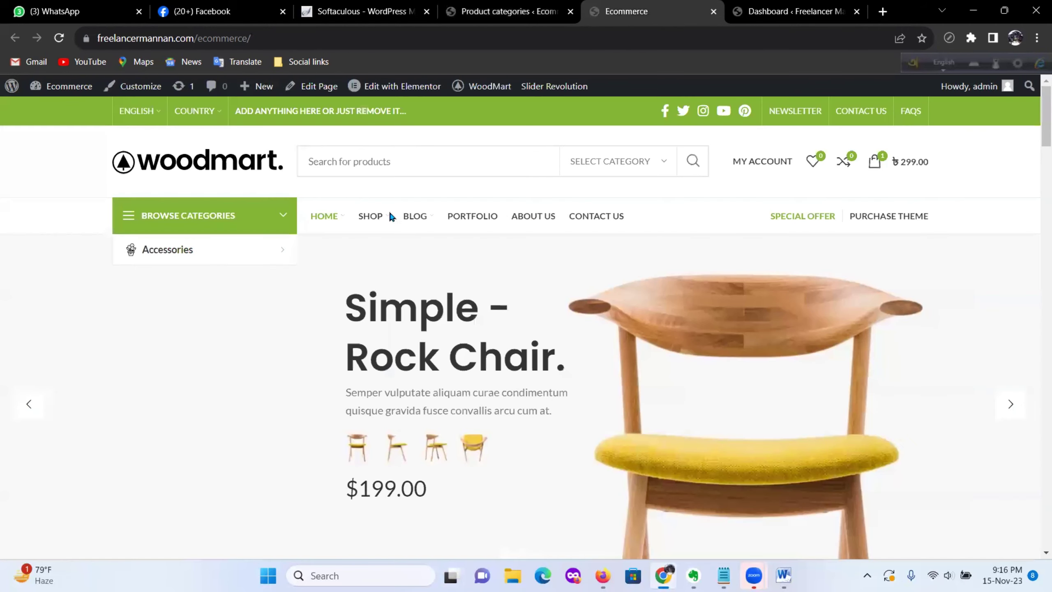
Step: Return to the store's admin area and open the Menus editor for the Categories menu
{"action": "left_click", "coordinate": [514, 11]}
{"action": "scroll", "coordinate": [134, 350], "scroll_direction": "down", "scroll_amount": 5}
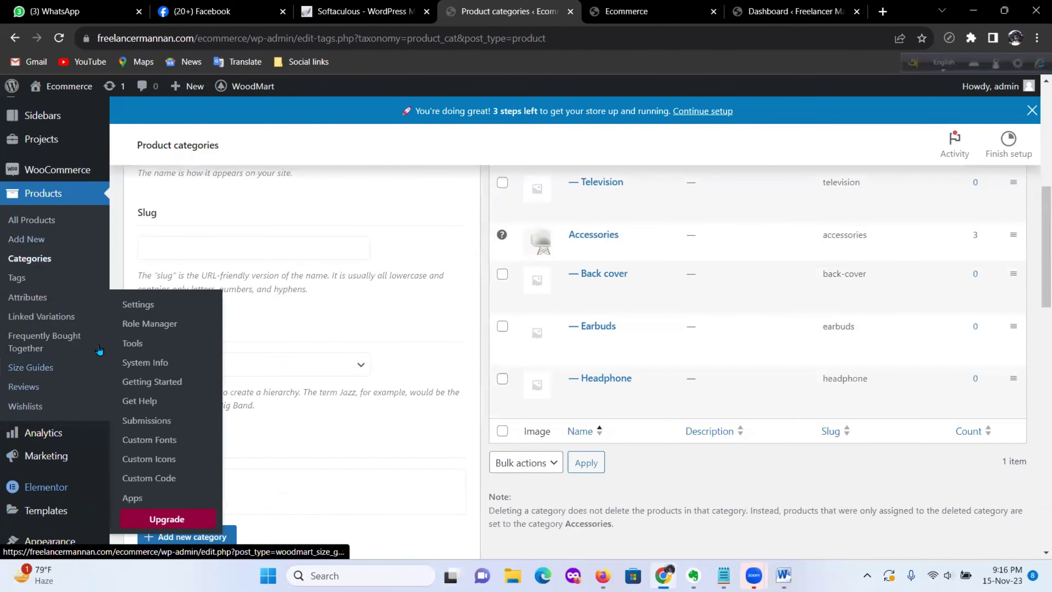
{"action": "scroll", "coordinate": [100, 347], "scroll_direction": "up", "scroll_amount": 5}
{"action": "scroll", "coordinate": [106, 313], "scroll_direction": "down", "scroll_amount": 5}
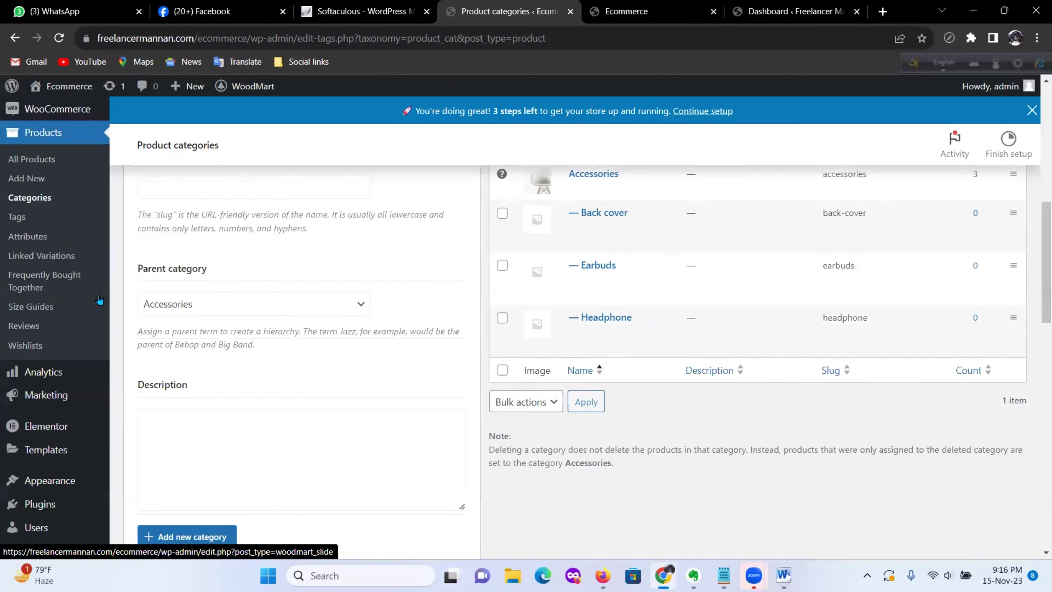
{"action": "scroll", "coordinate": [136, 368], "scroll_direction": "down", "scroll_amount": 3}
{"action": "mouse_move", "coordinate": [62, 371]}
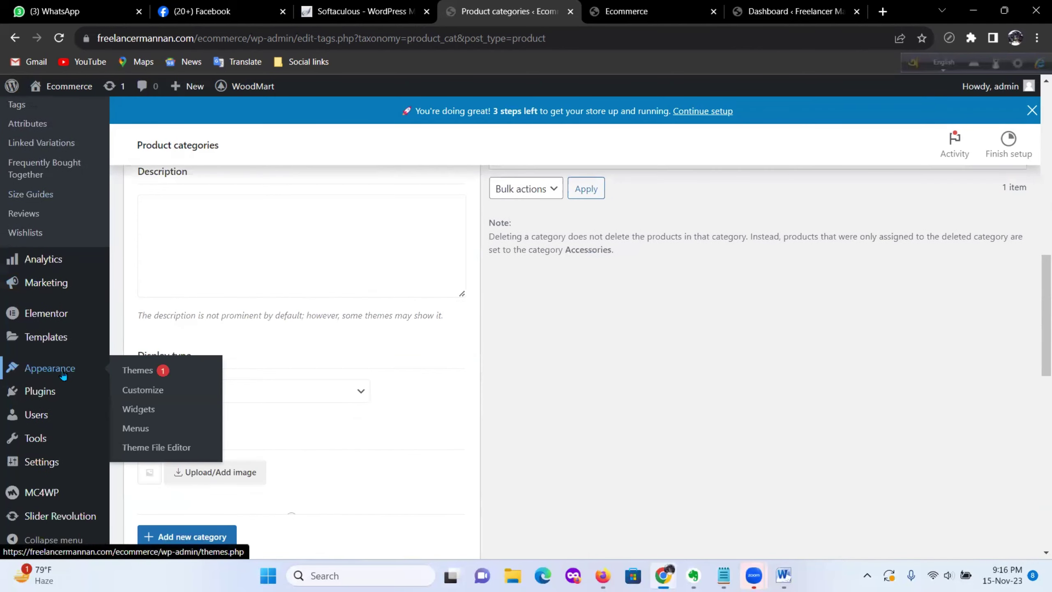
{"action": "left_click", "coordinate": [139, 428]}
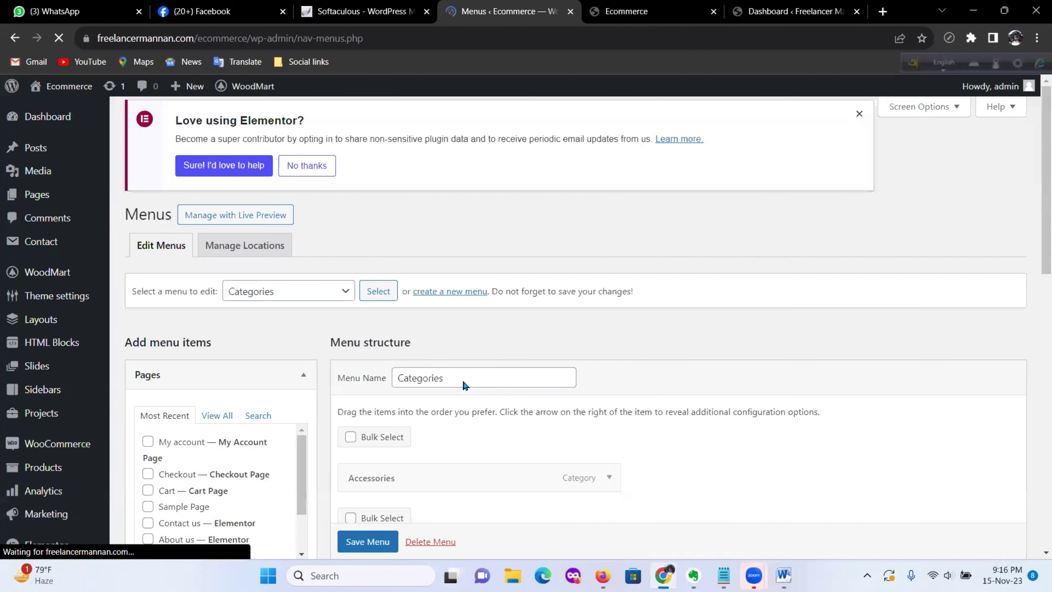
Step: Show the complete list of product categories that can be added to the Categories menu
{"action": "scroll", "coordinate": [481, 358], "scroll_direction": "down", "scroll_amount": 6}
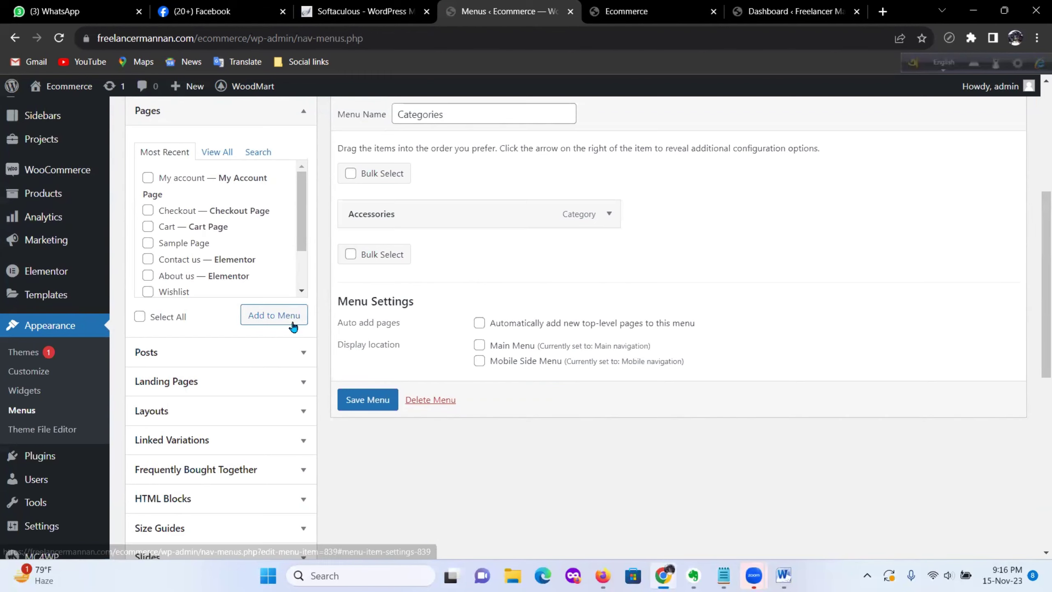
{"action": "scroll", "coordinate": [306, 322], "scroll_direction": "down", "scroll_amount": 10}
{"action": "scroll", "coordinate": [308, 322], "scroll_direction": "down", "scroll_amount": 1}
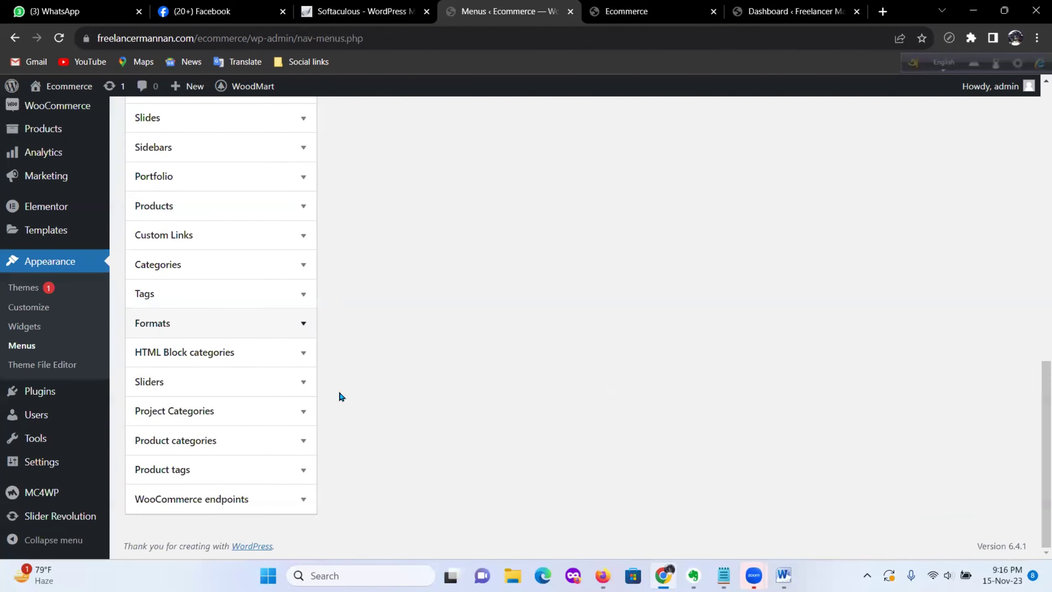
{"action": "left_click", "coordinate": [304, 441]}
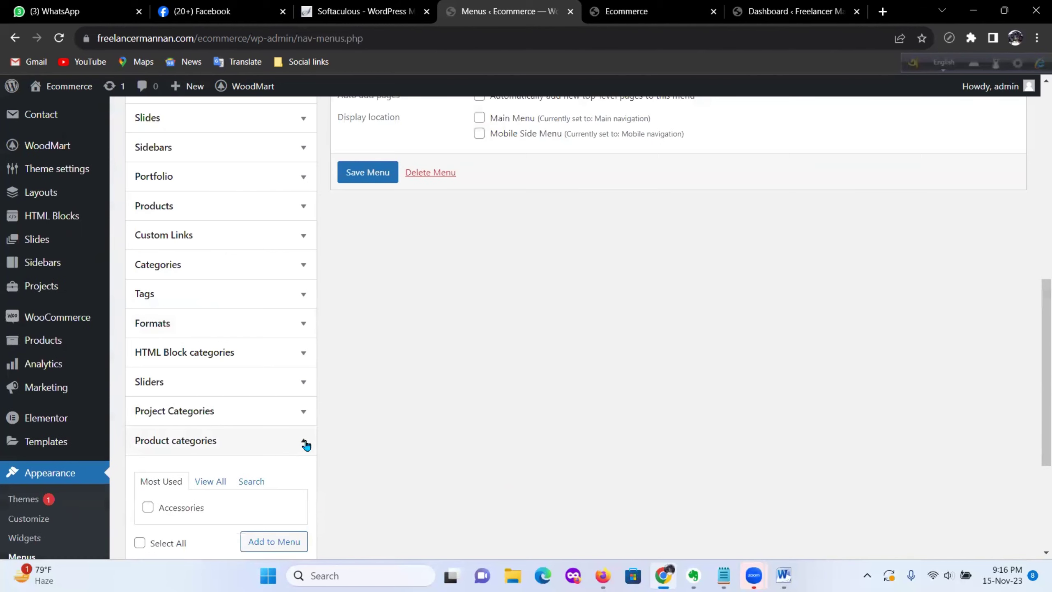
{"action": "scroll", "coordinate": [242, 395], "scroll_direction": "up", "scroll_amount": 3}
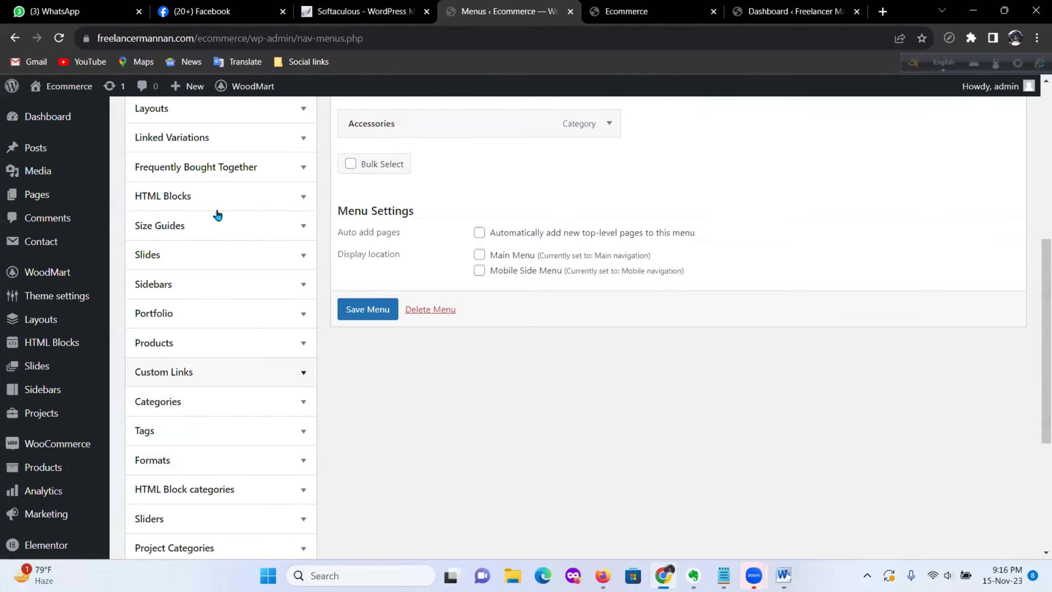
{"action": "scroll", "coordinate": [202, 430], "scroll_direction": "down", "scroll_amount": 5}
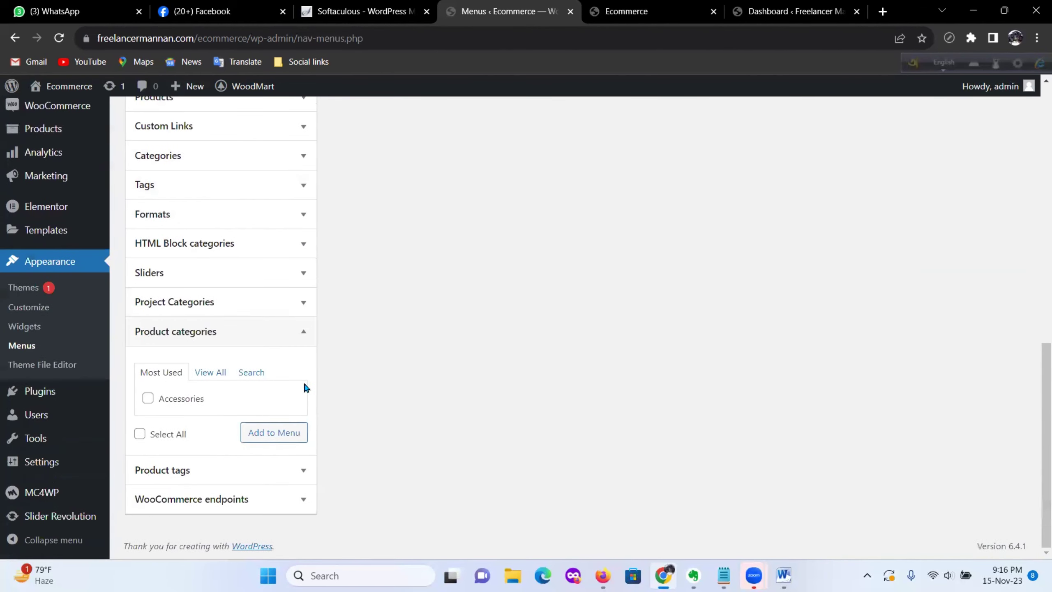
{"action": "left_click", "coordinate": [217, 374]}
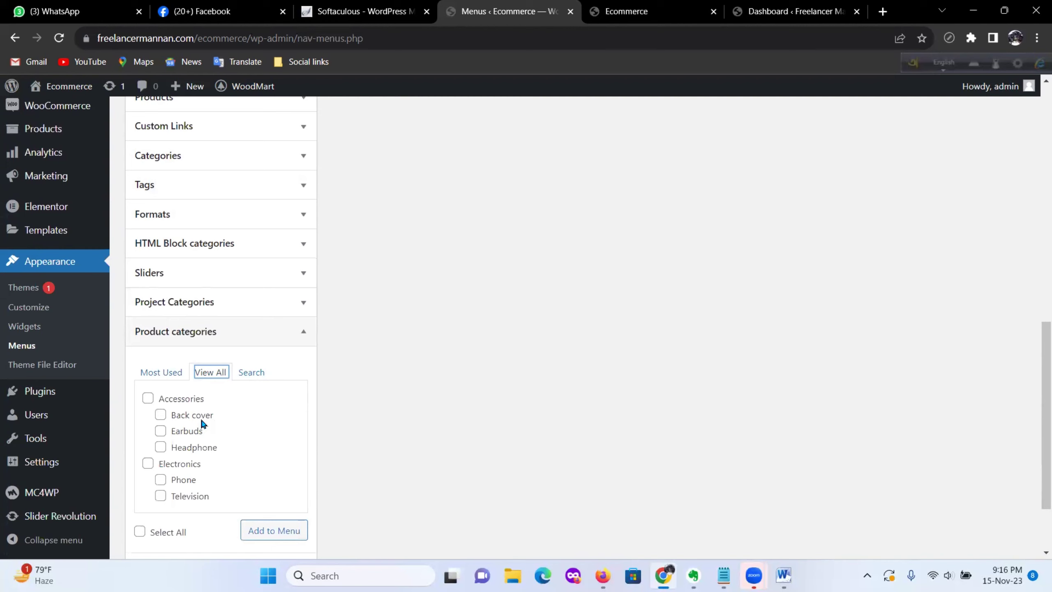
Step: Add the product categories Back cover, Earbuds, Headphone, Electronics, Phone and Television to the Categories menu
{"action": "scroll", "coordinate": [212, 413], "scroll_direction": "down", "scroll_amount": 1}
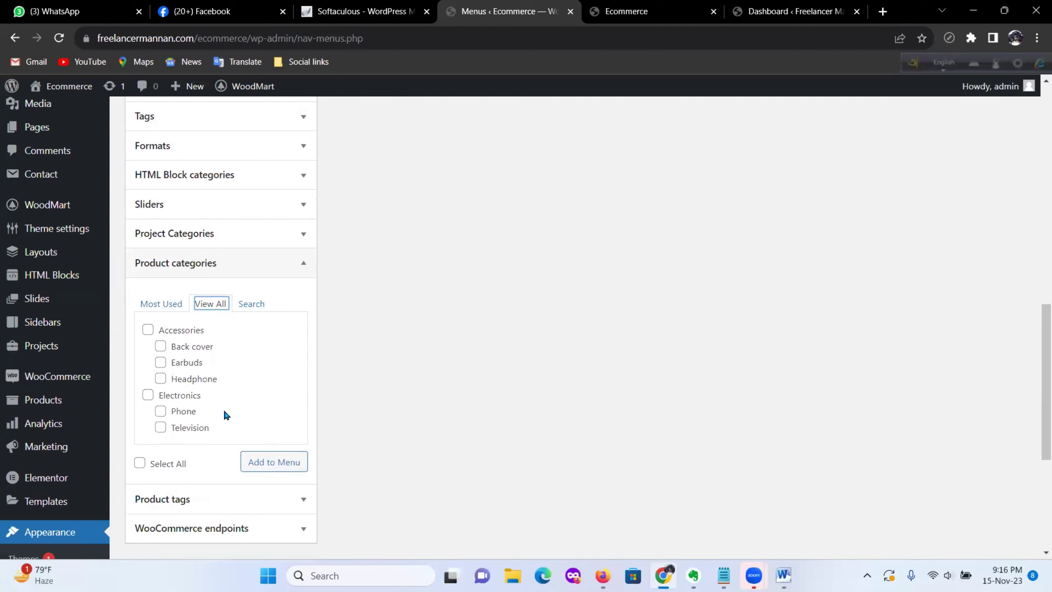
{"action": "left_click", "coordinate": [160, 346]}
{"action": "left_click", "coordinate": [160, 379]}
{"action": "left_click", "coordinate": [156, 413]}
{"action": "left_click", "coordinate": [161, 427]}
{"action": "scroll", "coordinate": [221, 418], "scroll_direction": "down", "scroll_amount": 3}
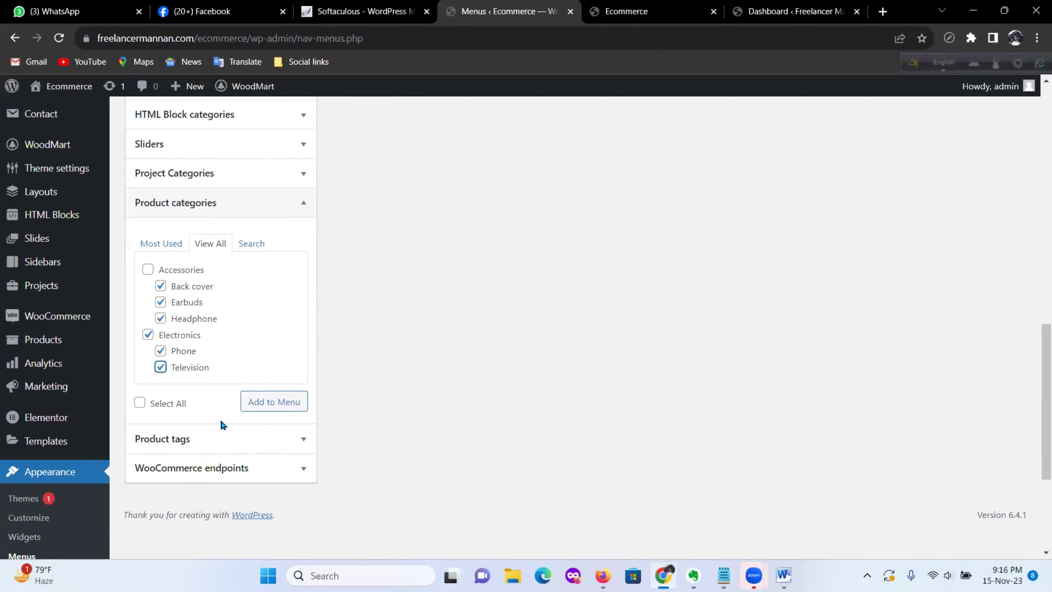
{"action": "left_click", "coordinate": [276, 328]}
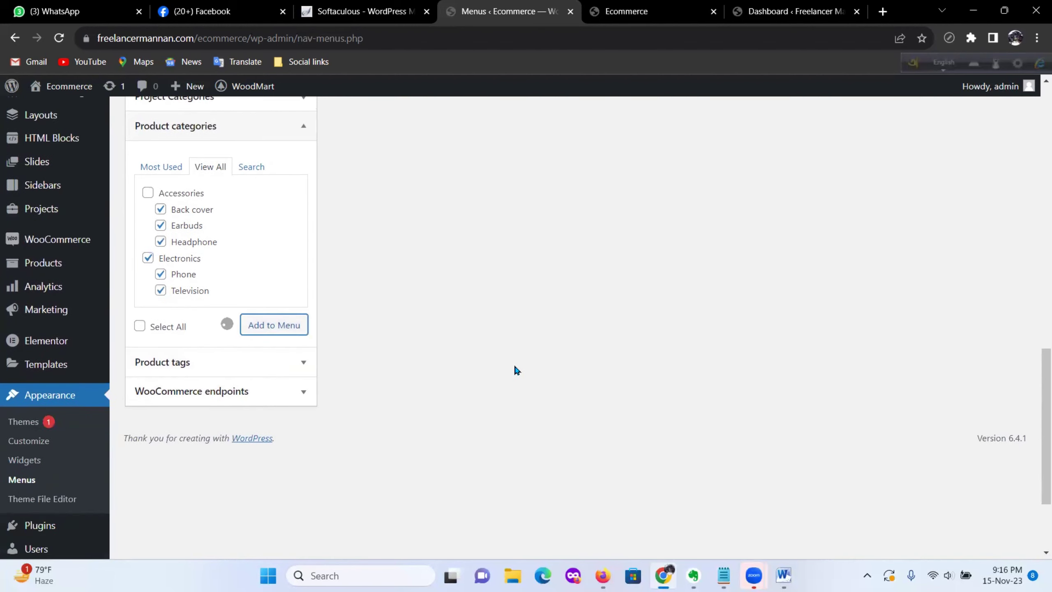
Step: Save the Categories menu with its added category items
{"action": "scroll", "coordinate": [599, 384], "scroll_direction": "up", "scroll_amount": 10}
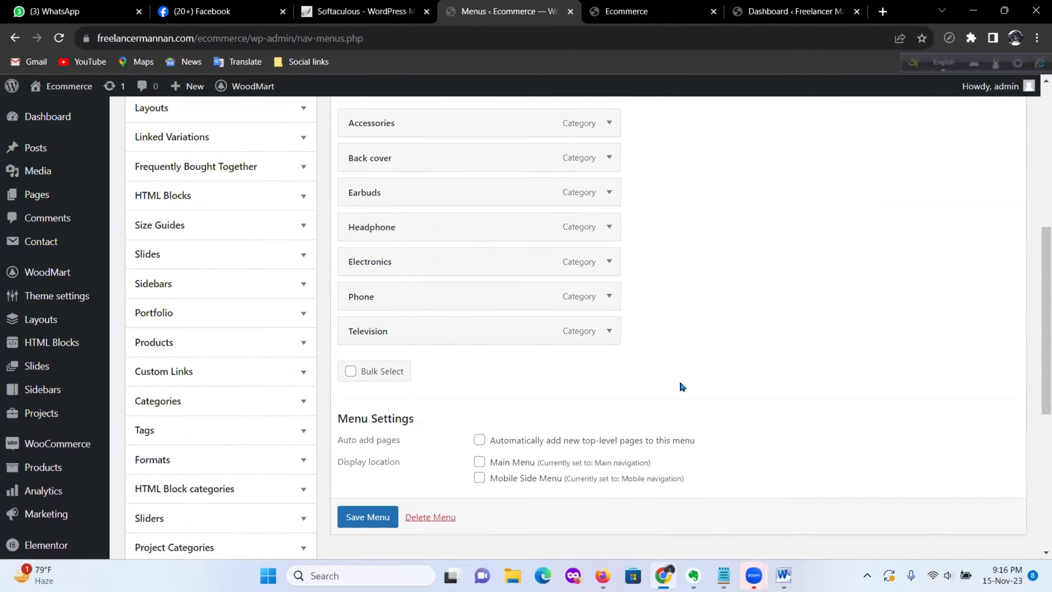
{"action": "scroll", "coordinate": [595, 363], "scroll_direction": "down", "scroll_amount": 6}
{"action": "left_click", "coordinate": [368, 270]}
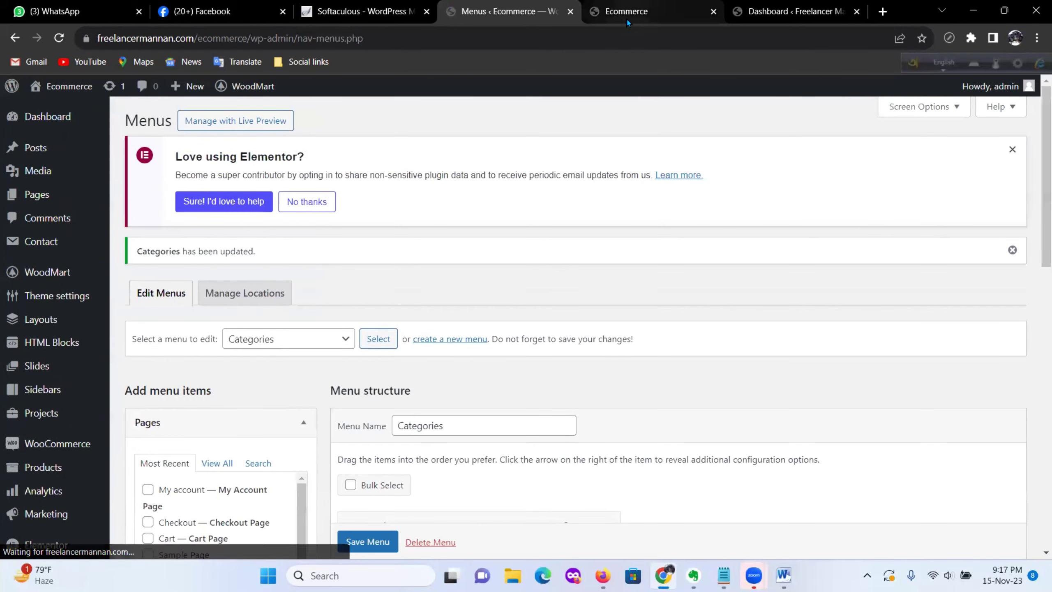
Step: Check the Browse Categories menu on the storefront and look through the Back cover category page
{"action": "left_click", "coordinate": [627, 20]}
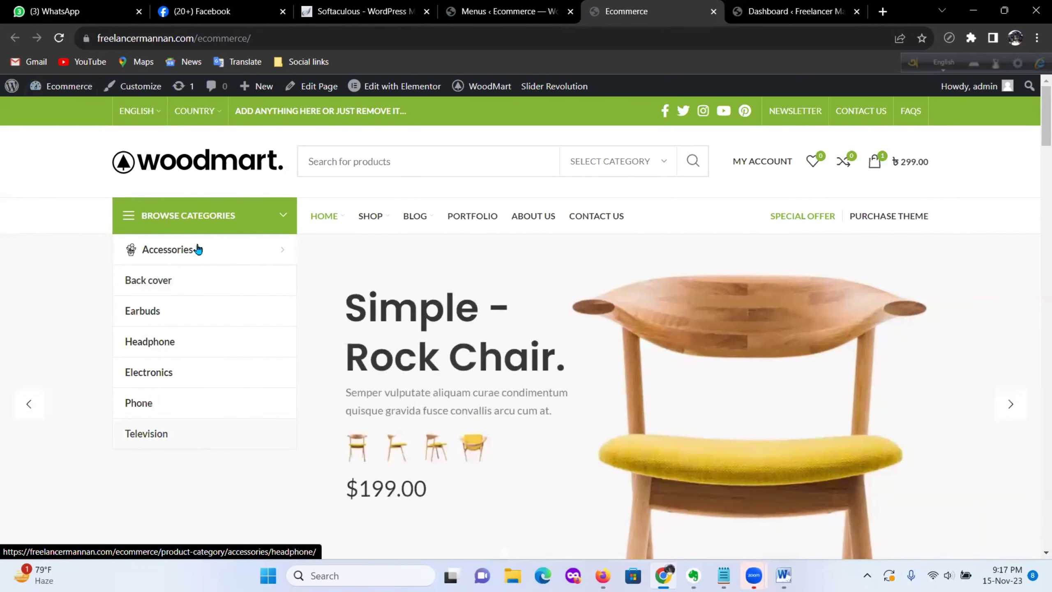
{"action": "mouse_move", "coordinate": [200, 245]}
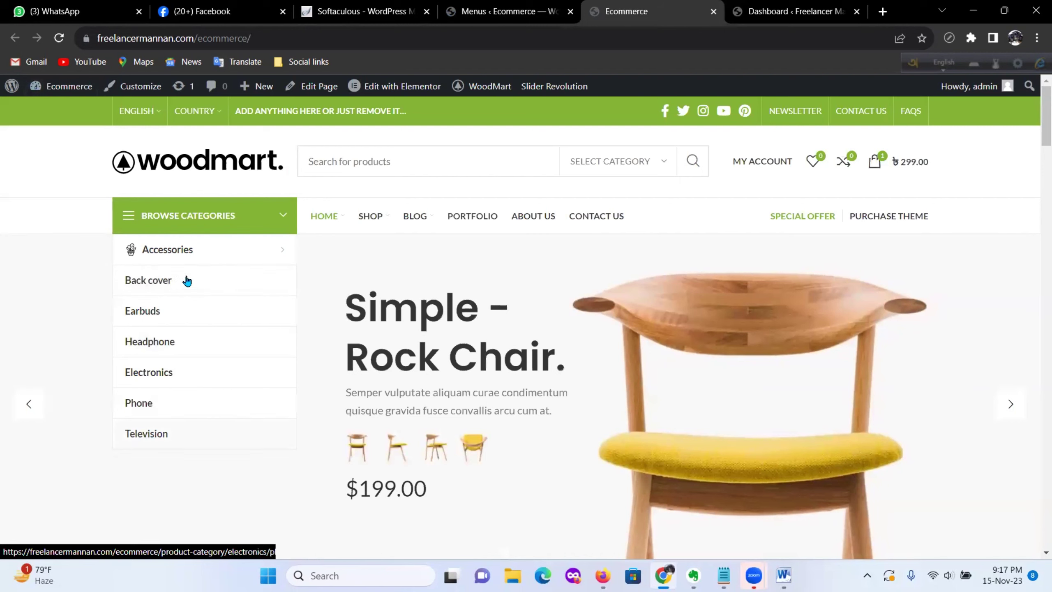
{"action": "left_click", "coordinate": [167, 284]}
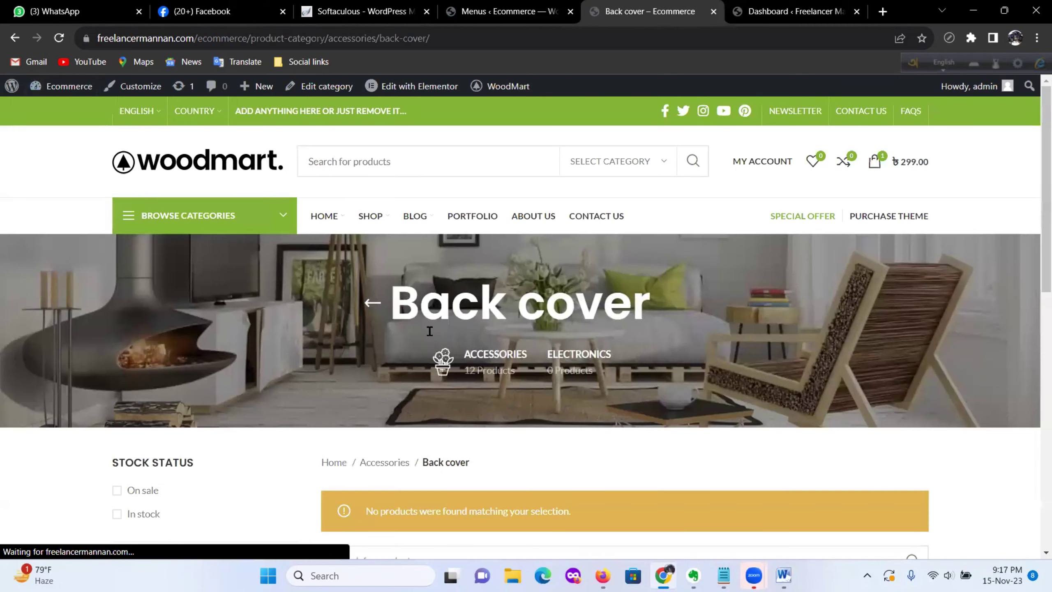
{"action": "scroll", "coordinate": [580, 364], "scroll_direction": "down", "scroll_amount": 5}
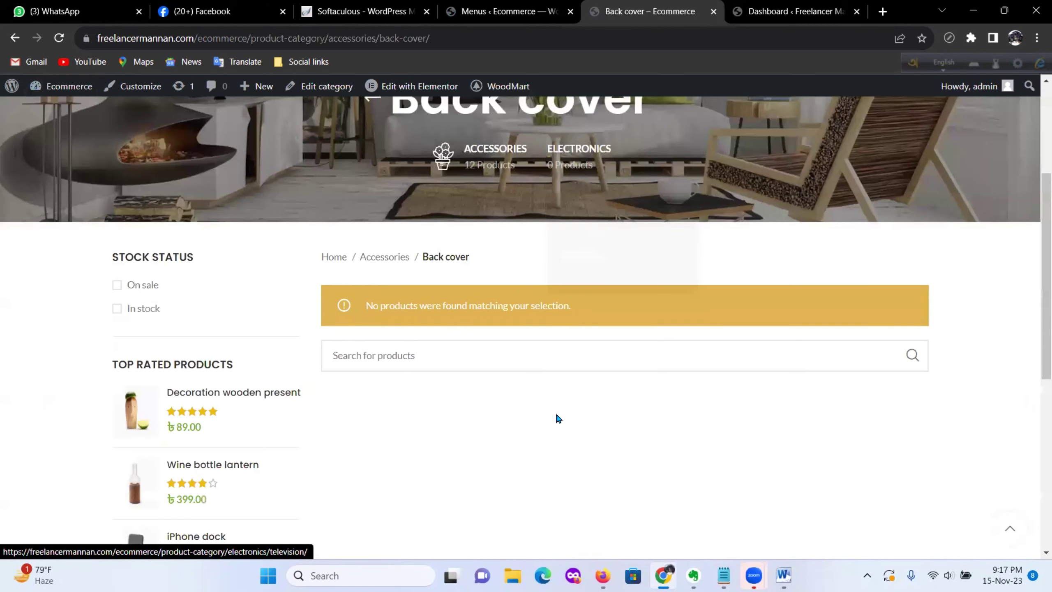
{"action": "scroll", "coordinate": [543, 356], "scroll_direction": "up", "scroll_amount": 5}
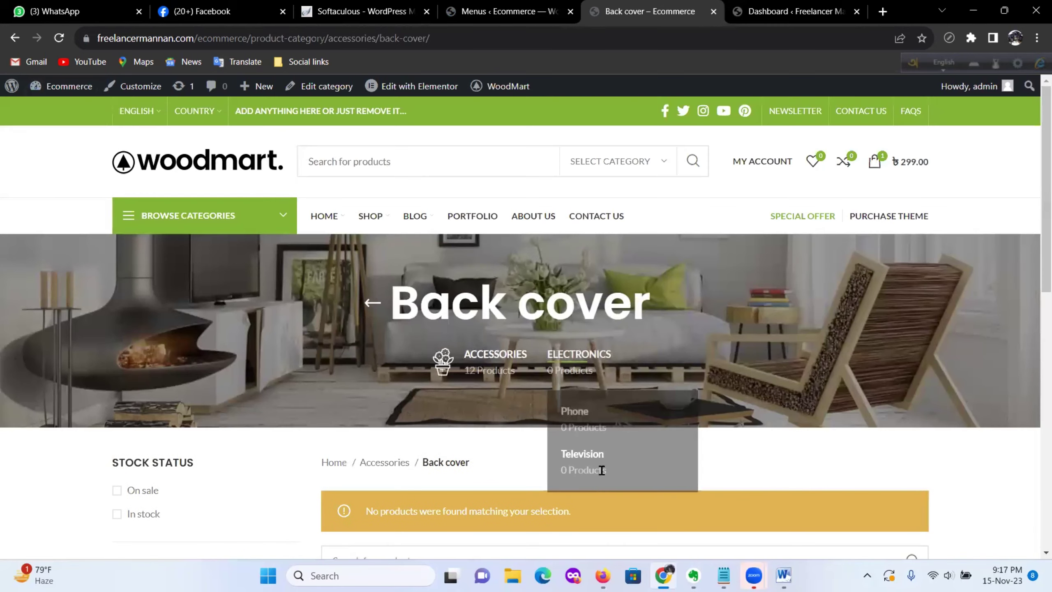
{"action": "scroll", "coordinate": [599, 469], "scroll_direction": "down", "scroll_amount": 11}
{"action": "scroll", "coordinate": [593, 460], "scroll_direction": "up", "scroll_amount": 15}
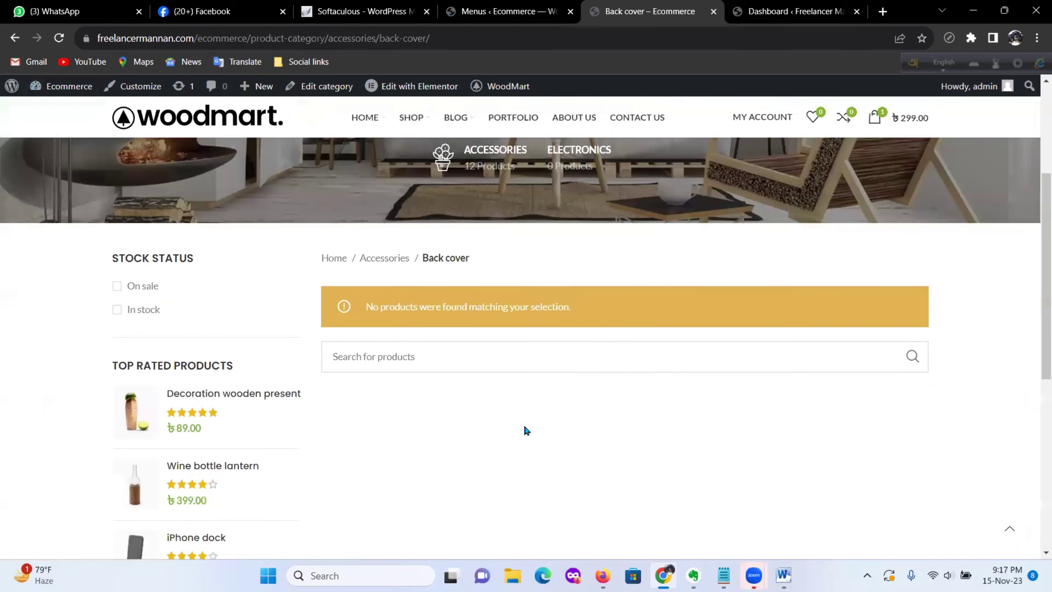
Step: Return to the storefront home page and view the mega menu attached to Accessories
{"action": "left_click", "coordinate": [198, 175]}
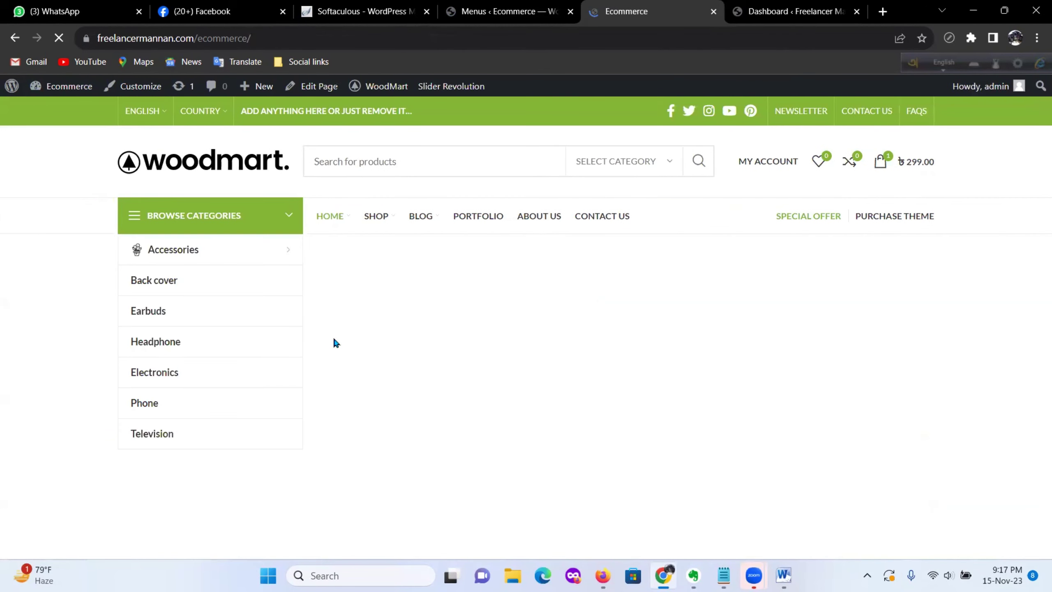
{"action": "mouse_move", "coordinate": [305, 250]}
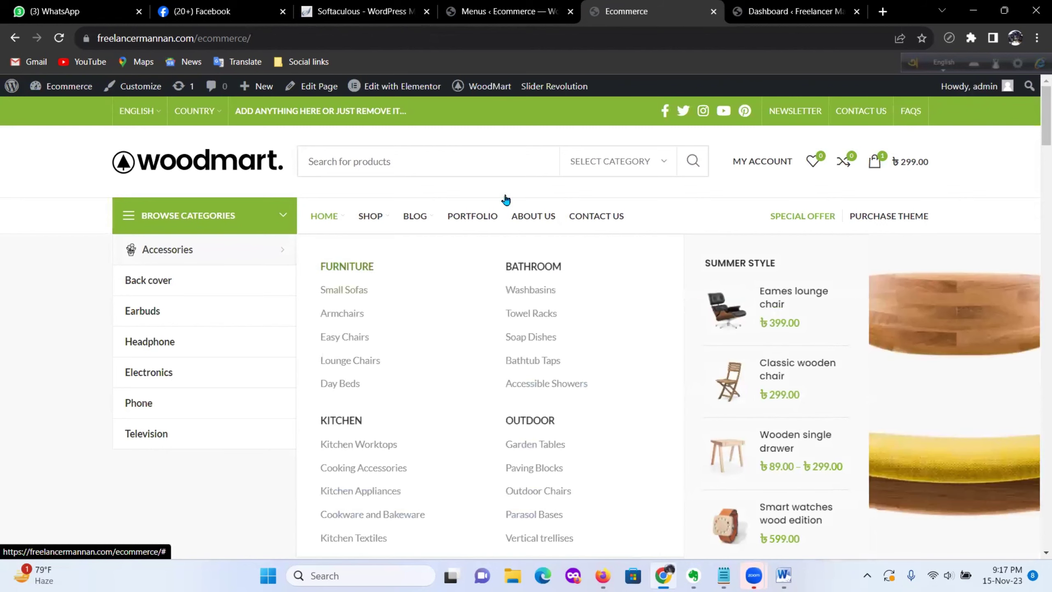
Step: Go back to the WordPress admin, open the HTML Blocks list without saving the menu page, and look through the Menu-category blocks
{"action": "key", "text": "ctrl+shift+Tab"}
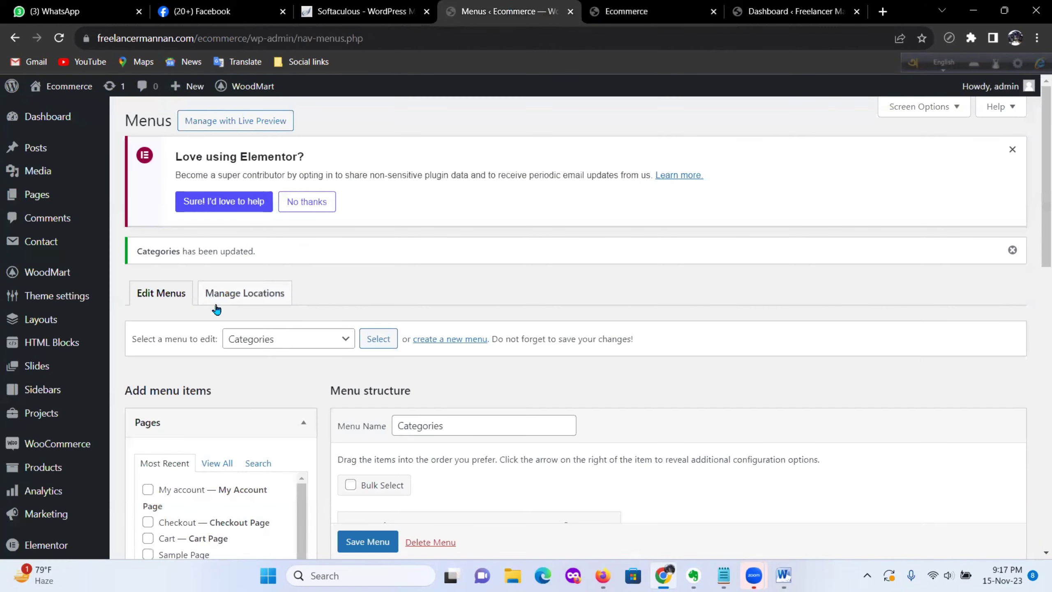
{"action": "mouse_move", "coordinate": [73, 340]}
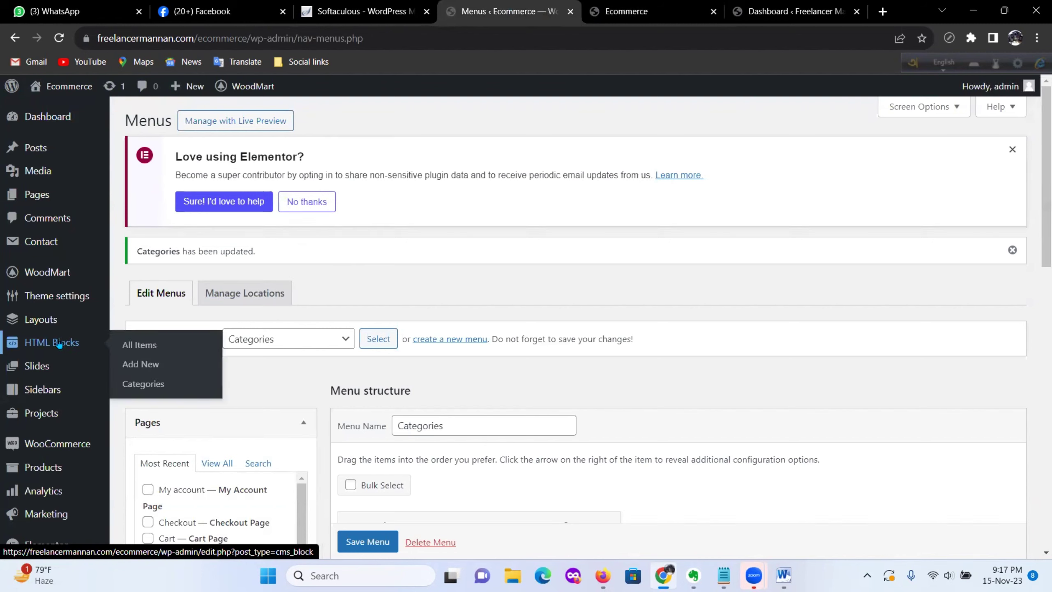
{"action": "left_click", "coordinate": [60, 343]}
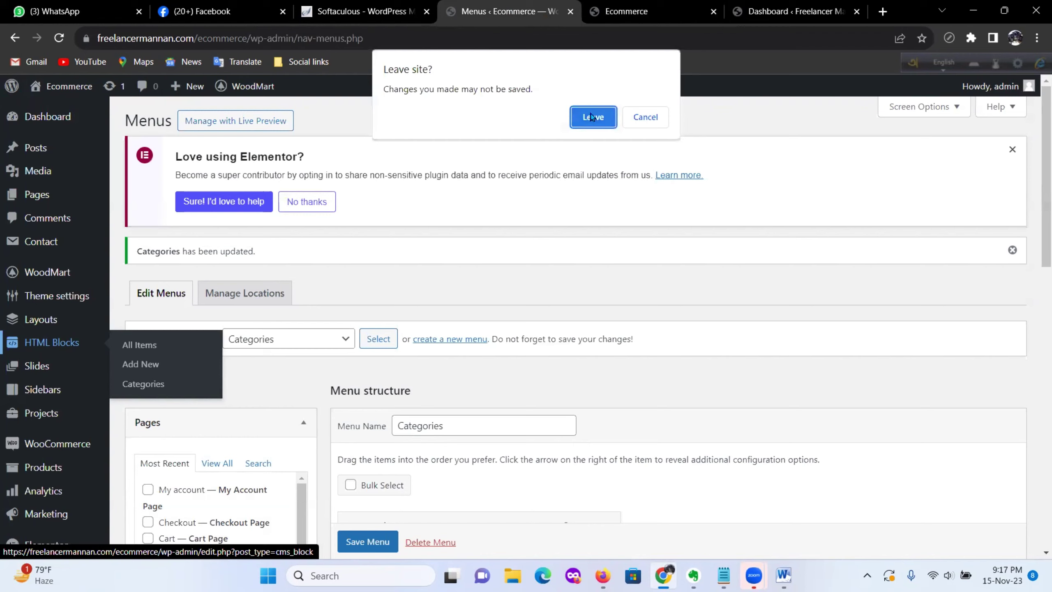
{"action": "key", "text": "Return"}
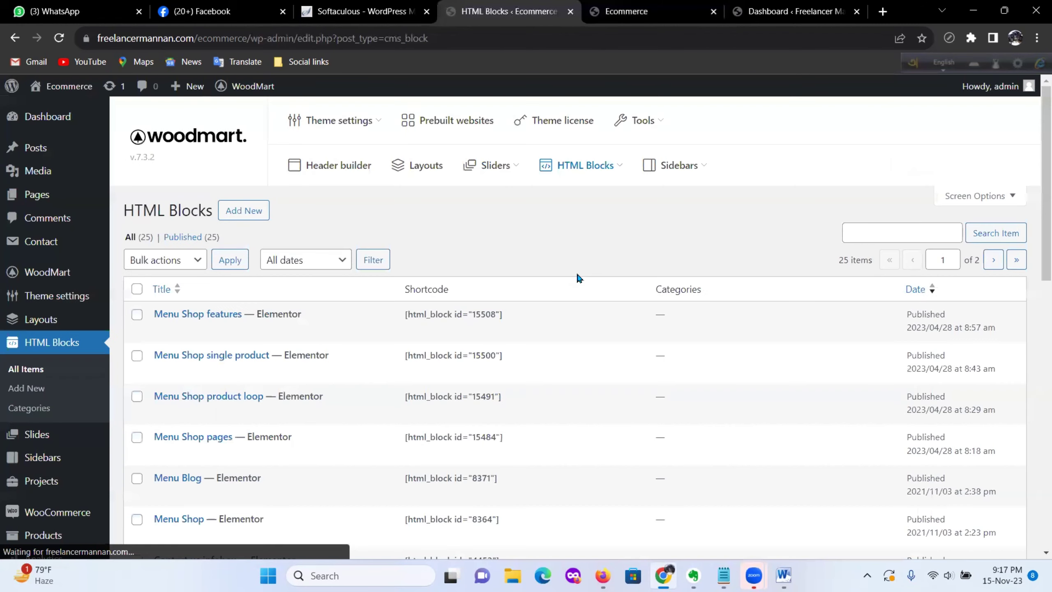
{"action": "scroll", "coordinate": [578, 278], "scroll_direction": "down", "scroll_amount": 2}
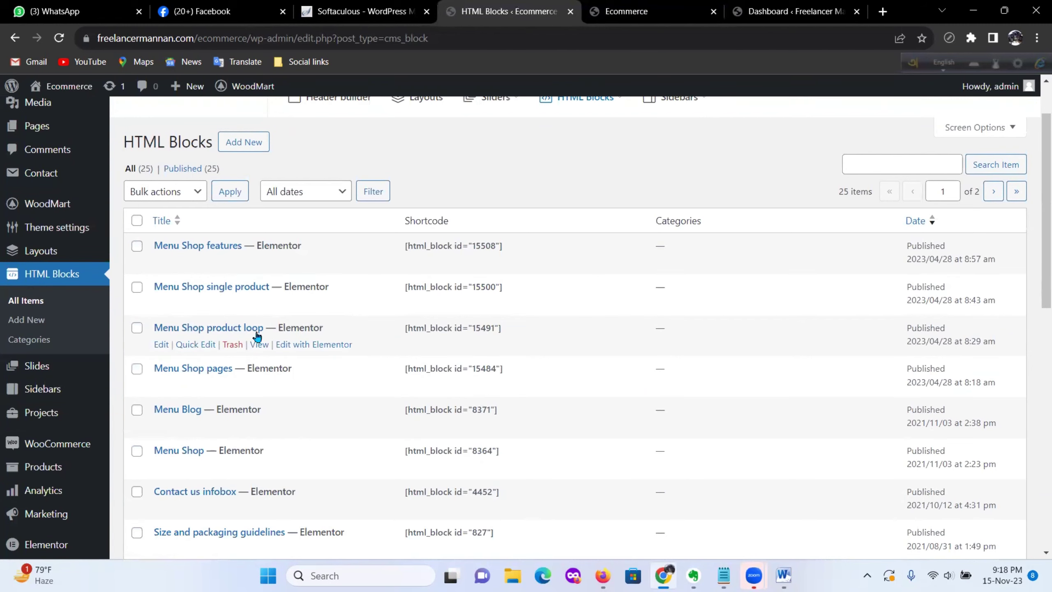
{"action": "scroll", "coordinate": [258, 336], "scroll_direction": "down", "scroll_amount": 4}
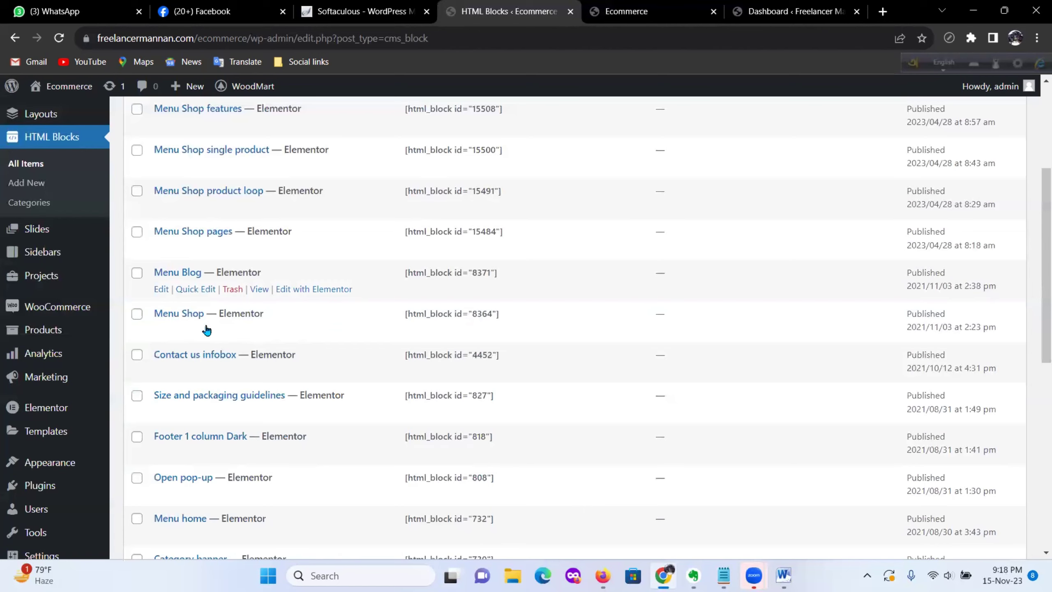
{"action": "scroll", "coordinate": [290, 325], "scroll_direction": "down", "scroll_amount": 1}
{"action": "scroll", "coordinate": [307, 321], "scroll_direction": "down", "scroll_amount": 9}
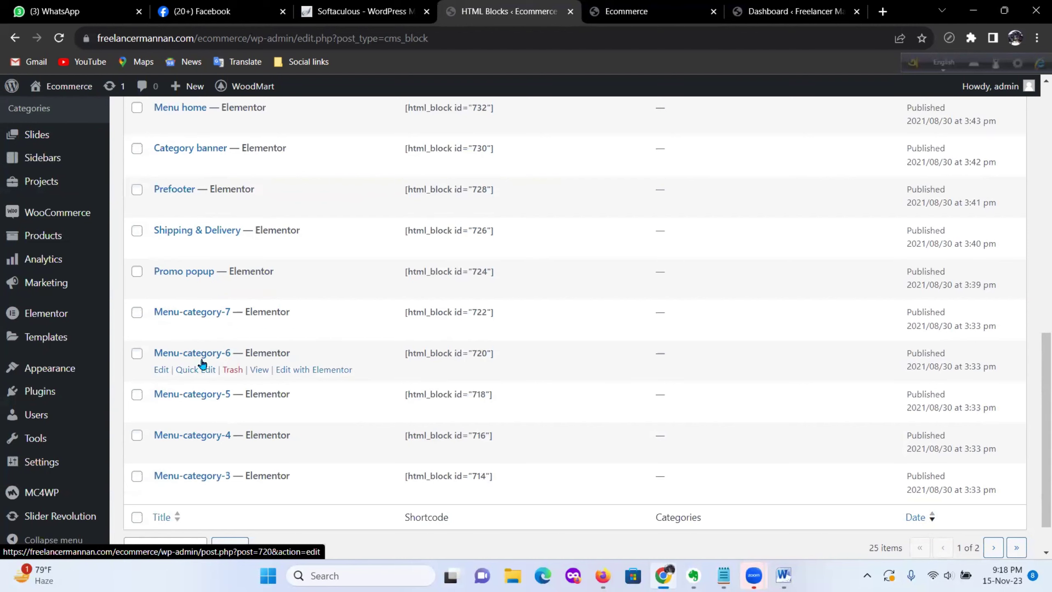
{"action": "scroll", "coordinate": [249, 497], "scroll_direction": "down", "scroll_amount": 2}
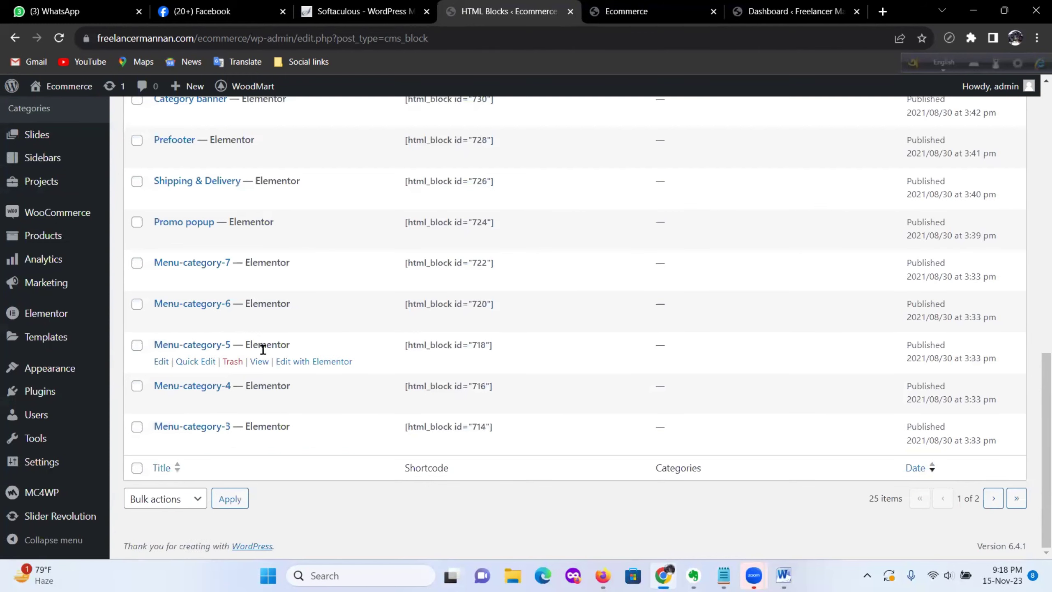
{"action": "scroll", "coordinate": [300, 350], "scroll_direction": "up", "scroll_amount": 2}
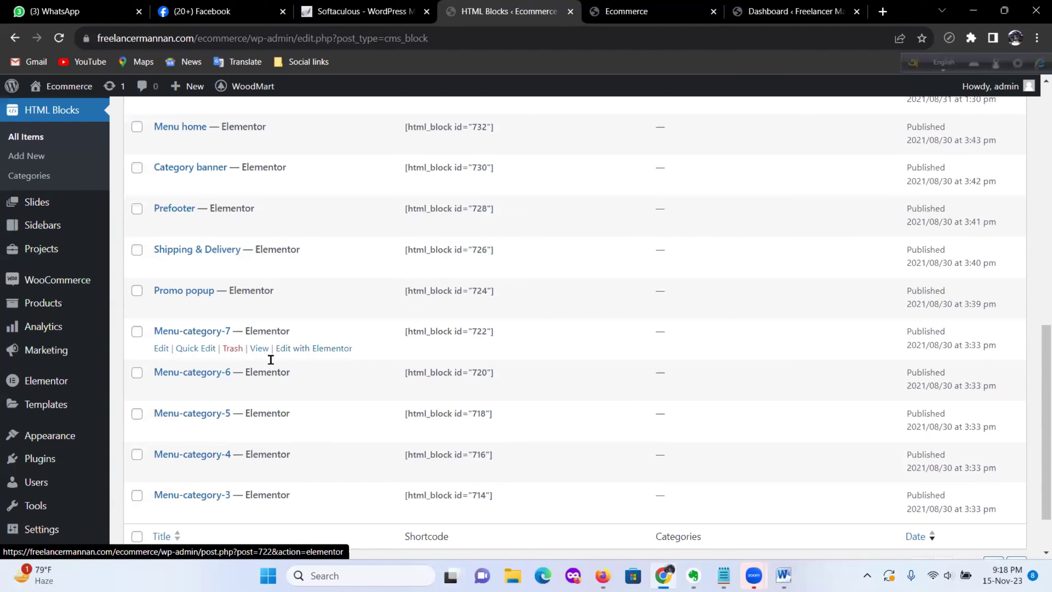
{"action": "scroll", "coordinate": [271, 359], "scroll_direction": "down", "scroll_amount": 2}
Step: Open the Categories menu for editing again and examine which HTML block the Accessories item uses for its dropdown, keeping Menu-category-3 (ID:714) selected
{"action": "mouse_move", "coordinate": [62, 367]}
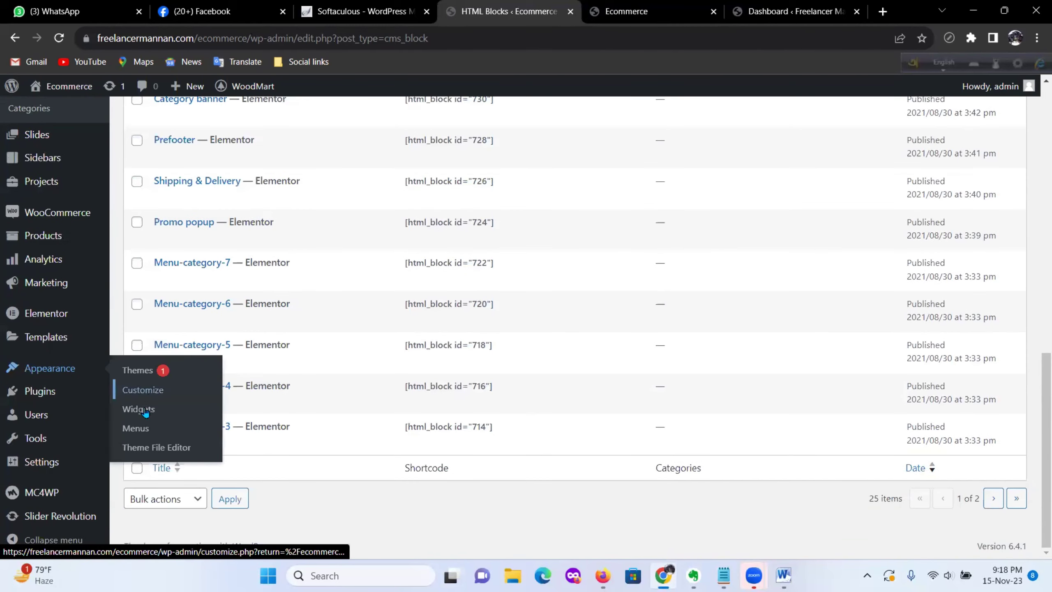
{"action": "left_click", "coordinate": [139, 429]}
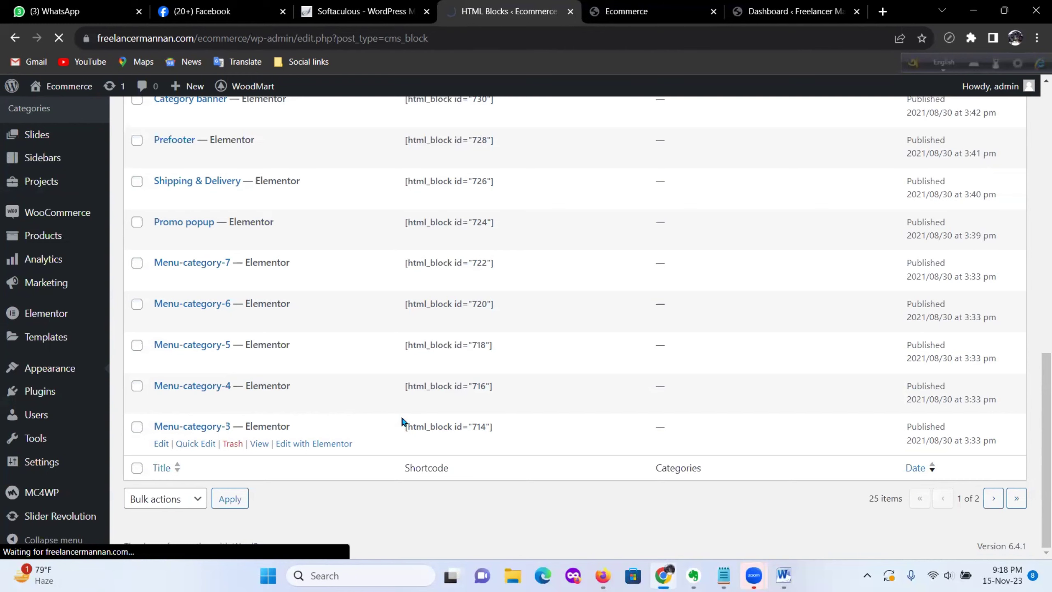
{"action": "scroll", "coordinate": [508, 372], "scroll_direction": "down", "scroll_amount": 2}
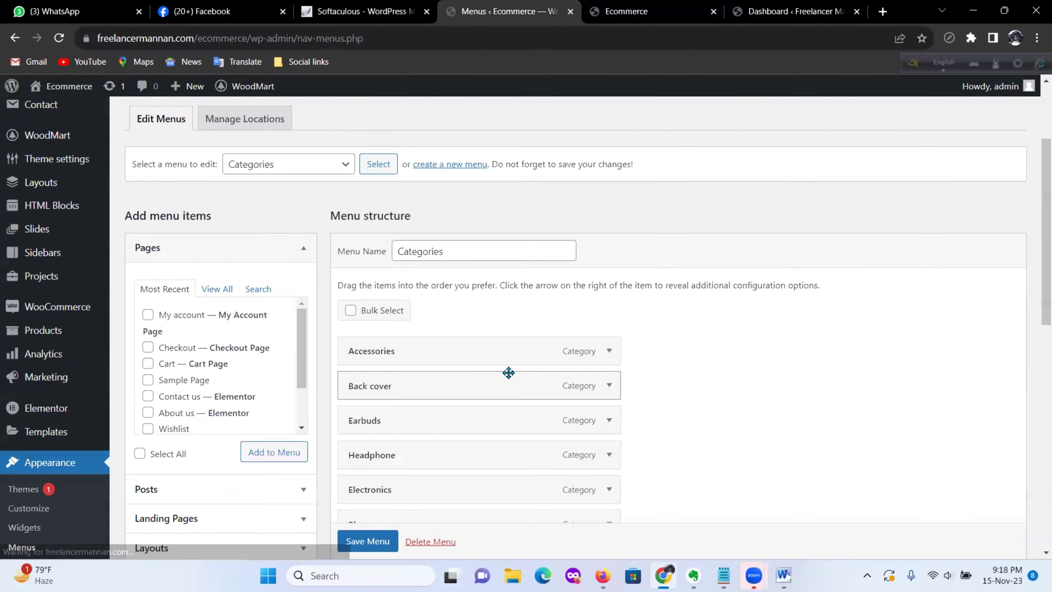
{"action": "scroll", "coordinate": [509, 372], "scroll_direction": "down", "scroll_amount": 2}
{"action": "left_click", "coordinate": [610, 283]}
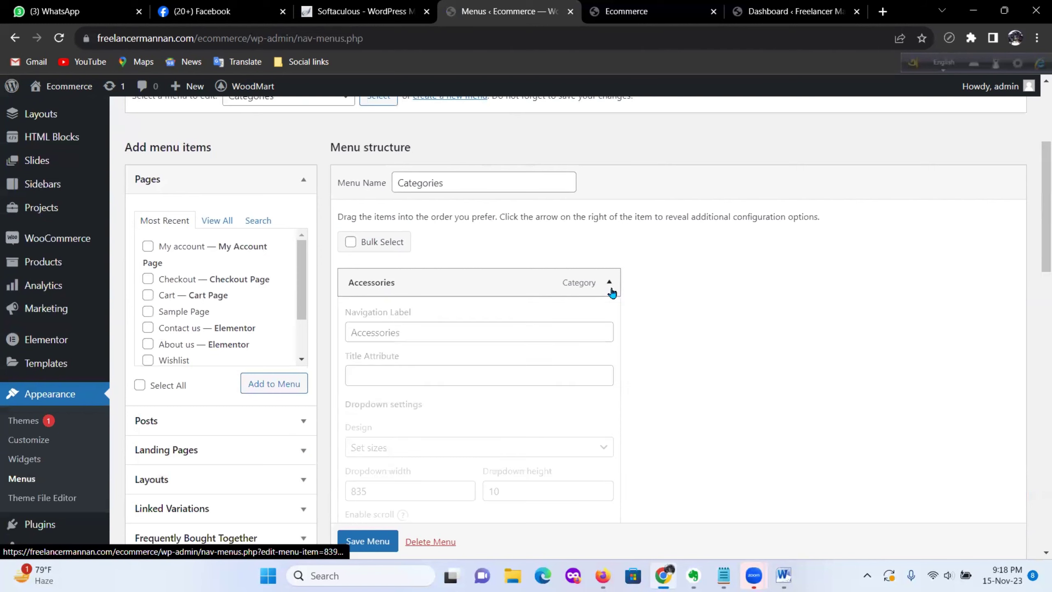
{"action": "scroll", "coordinate": [610, 299], "scroll_direction": "down", "scroll_amount": 5}
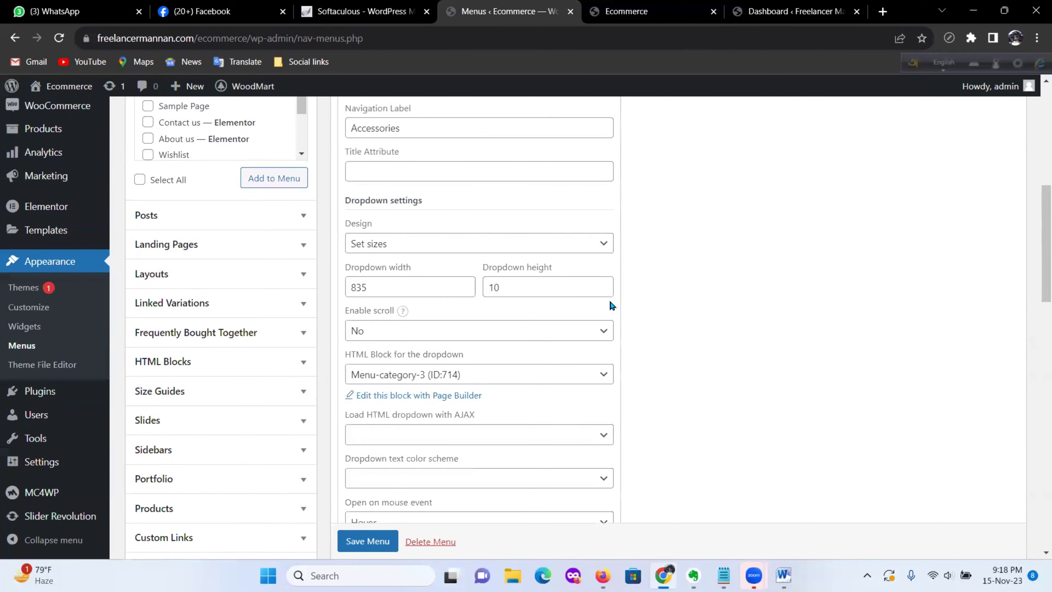
{"action": "scroll", "coordinate": [608, 305], "scroll_direction": "down", "scroll_amount": 2}
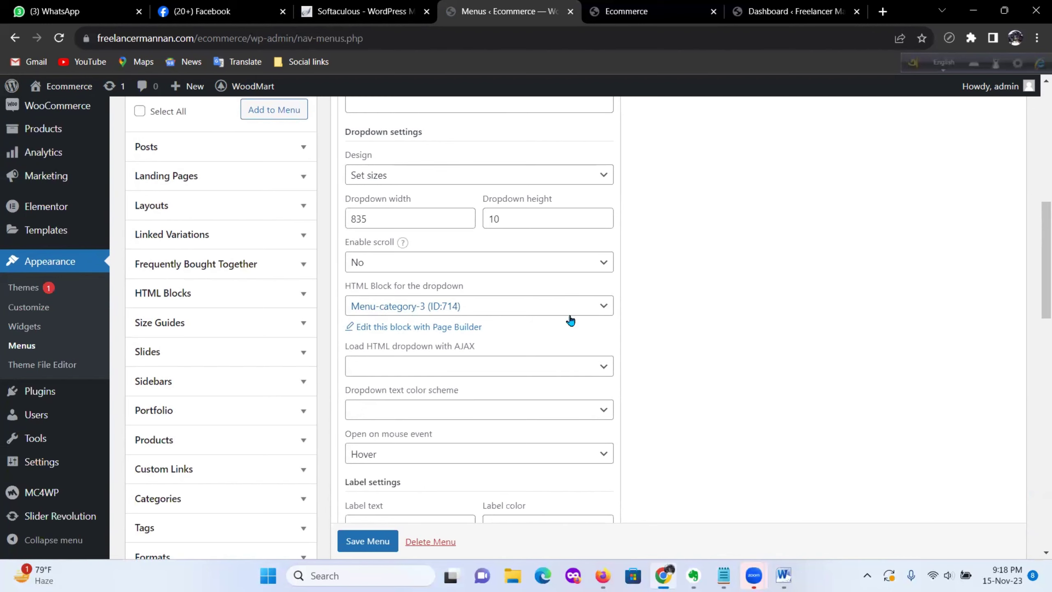
{"action": "left_click", "coordinate": [608, 313]}
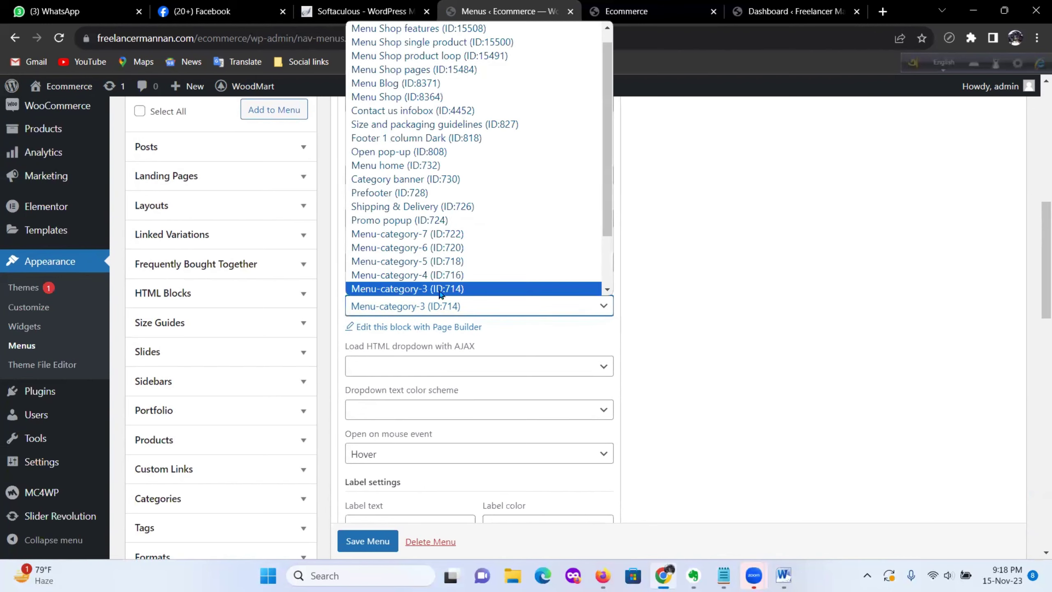
{"action": "scroll", "coordinate": [453, 294], "scroll_direction": "down", "scroll_amount": 1}
{"action": "scroll", "coordinate": [427, 301], "scroll_direction": "down", "scroll_amount": 2}
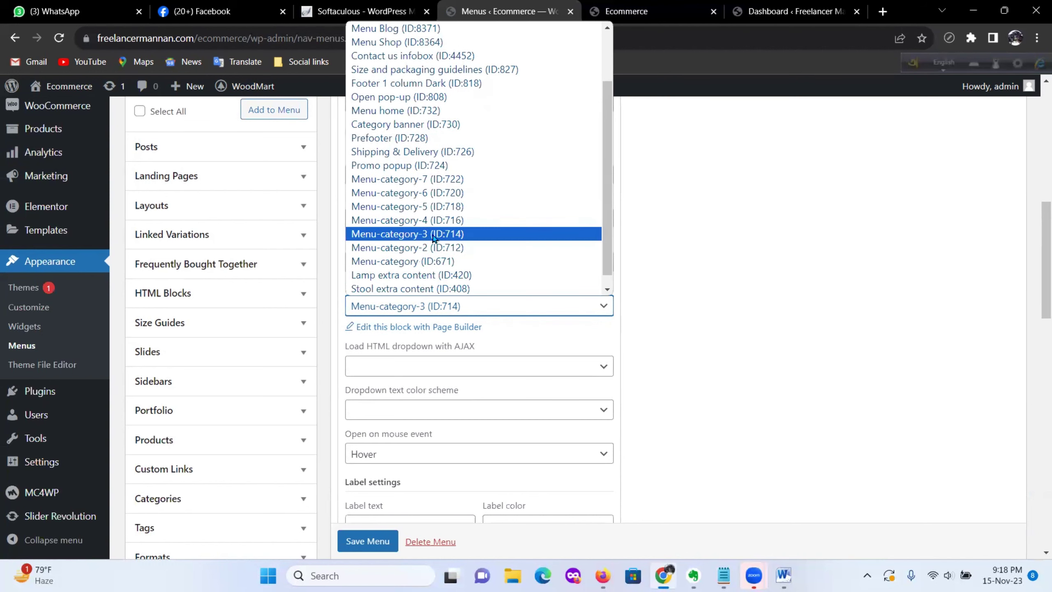
{"action": "left_click", "coordinate": [433, 238]}
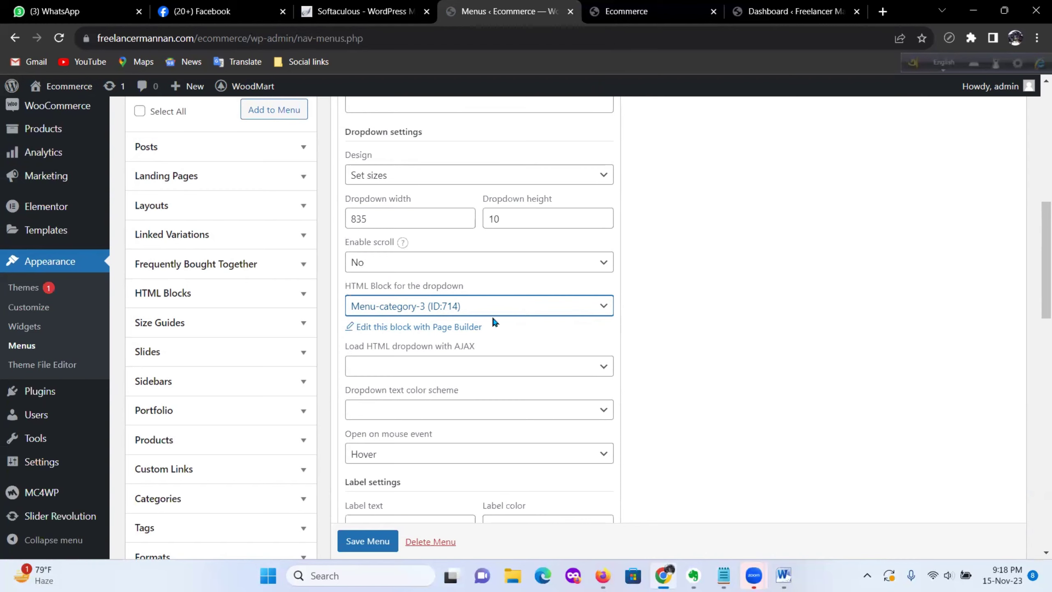
Step: Expand the Electronics menu item and assign Menu-category-7 (ID:722) as the HTML block for its dropdown
{"action": "scroll", "coordinate": [542, 328], "scroll_direction": "down", "scroll_amount": 15}
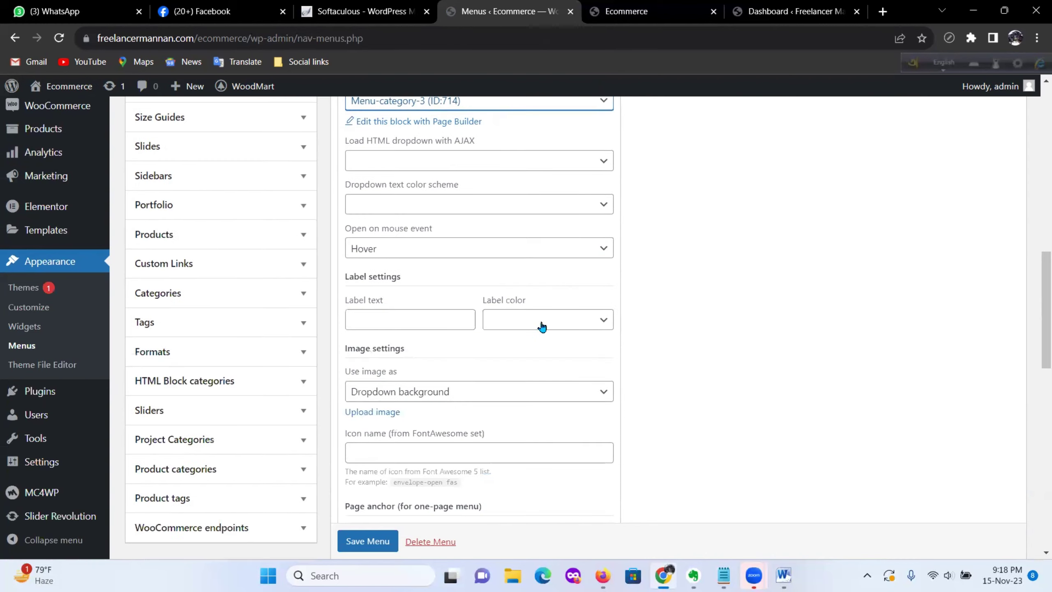
{"action": "scroll", "coordinate": [628, 265], "scroll_direction": "down", "scroll_amount": 2}
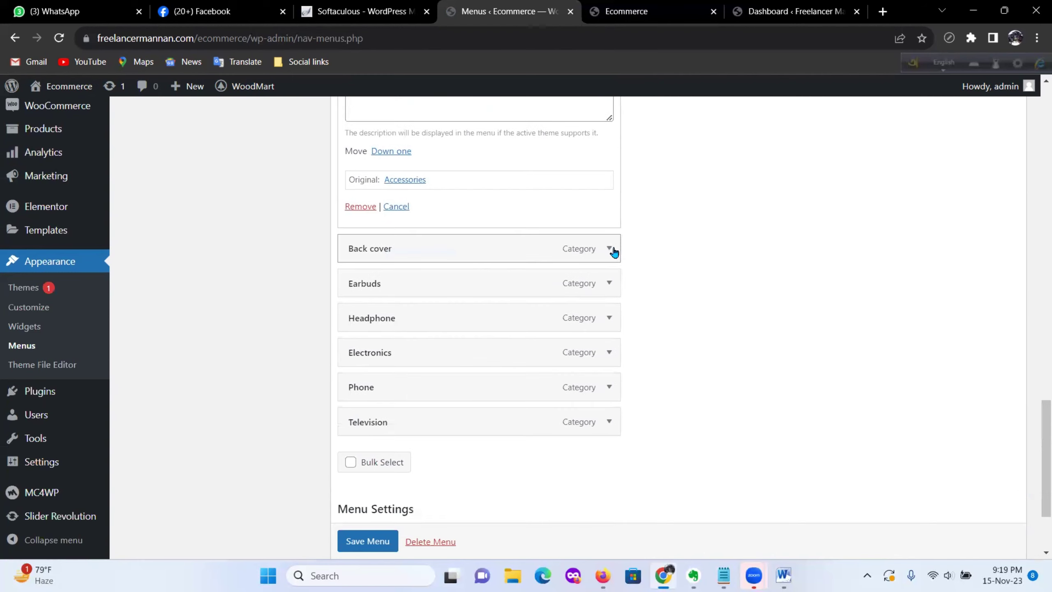
{"action": "left_click", "coordinate": [609, 351]}
{"action": "scroll", "coordinate": [602, 364], "scroll_direction": "down", "scroll_amount": 3}
{"action": "scroll", "coordinate": [602, 363], "scroll_direction": "down", "scroll_amount": 5}
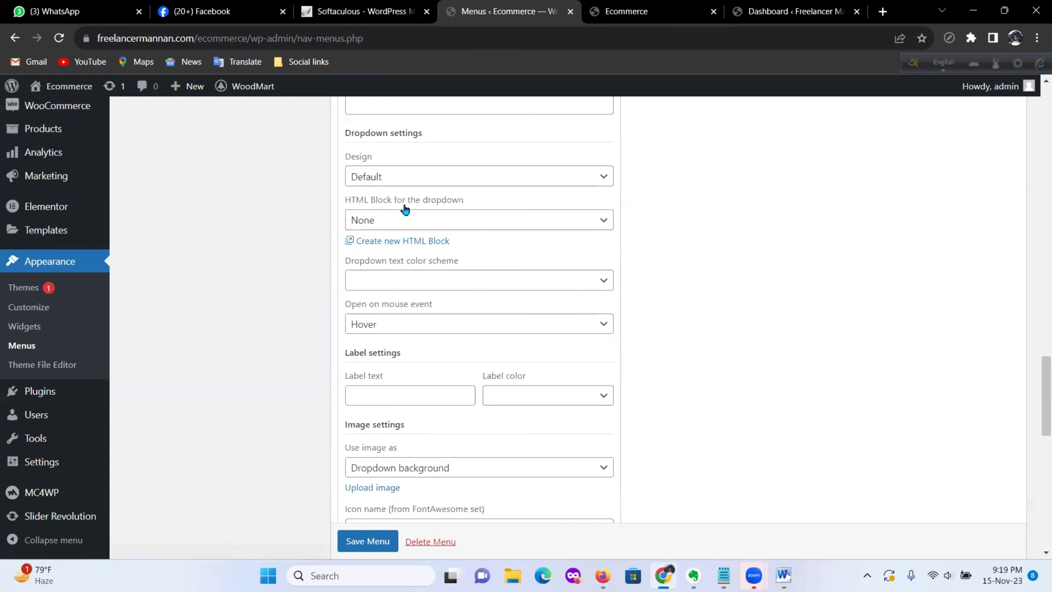
{"action": "left_click", "coordinate": [590, 226]}
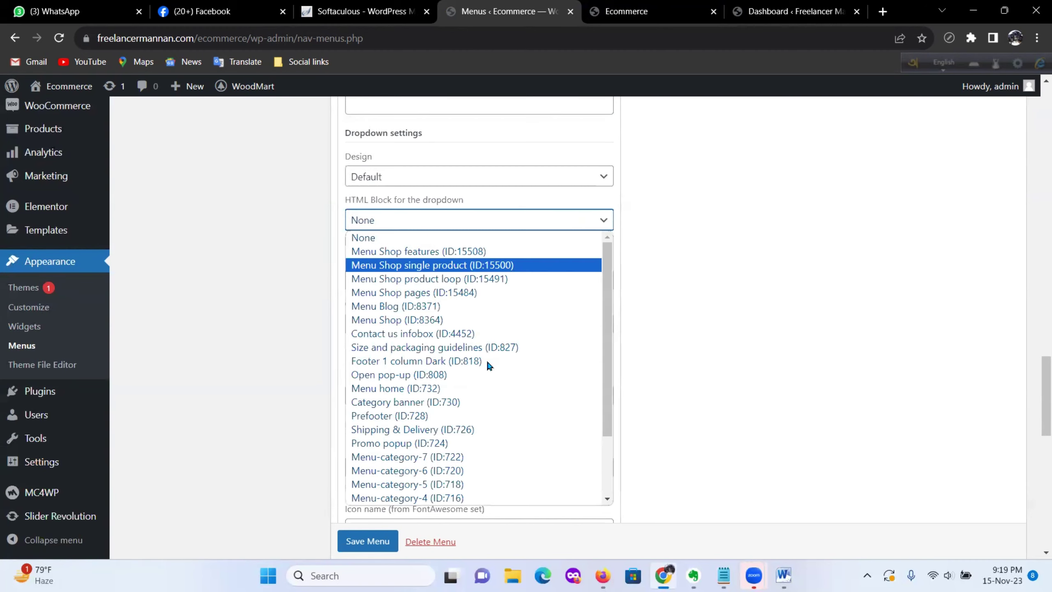
{"action": "scroll", "coordinate": [575, 365], "scroll_direction": "down", "scroll_amount": 2}
{"action": "scroll", "coordinate": [707, 349], "scroll_direction": "down", "scroll_amount": 3}
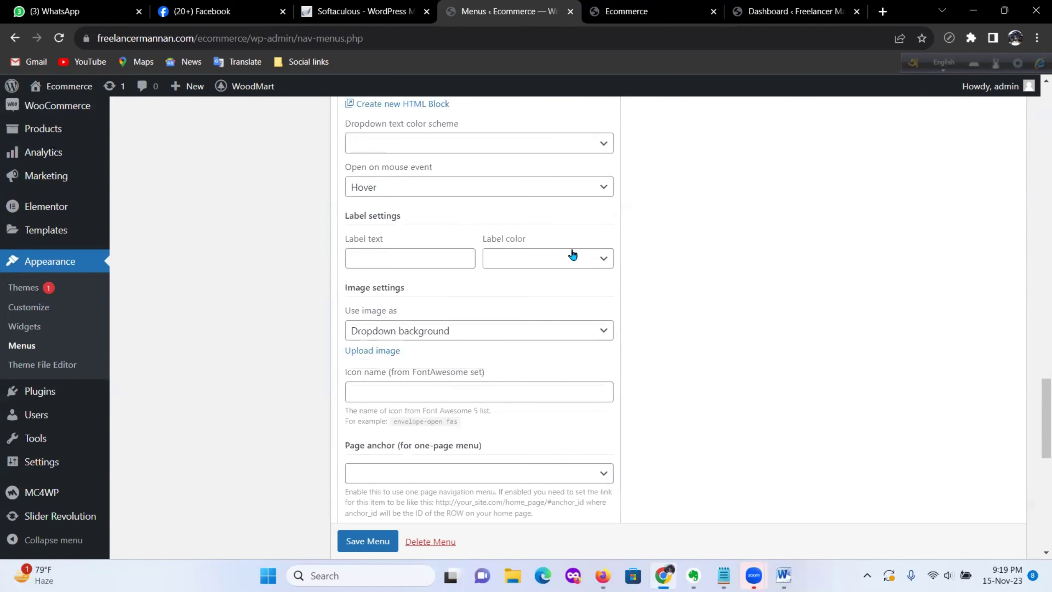
{"action": "scroll", "coordinate": [578, 271], "scroll_direction": "up", "scroll_amount": 3}
{"action": "scroll", "coordinate": [578, 272], "scroll_direction": "up", "scroll_amount": 3}
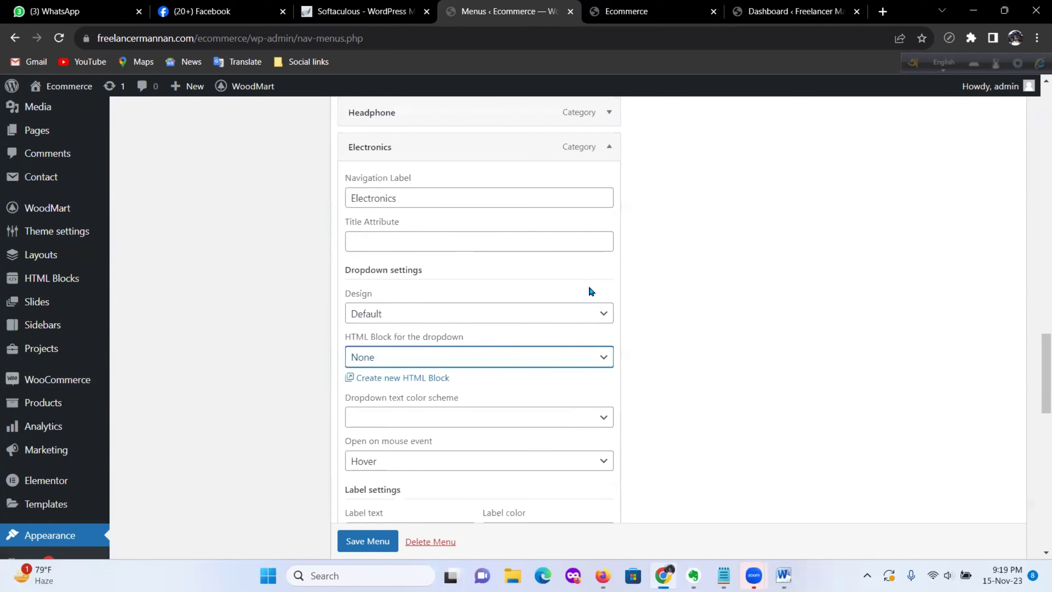
{"action": "left_click", "coordinate": [596, 357]}
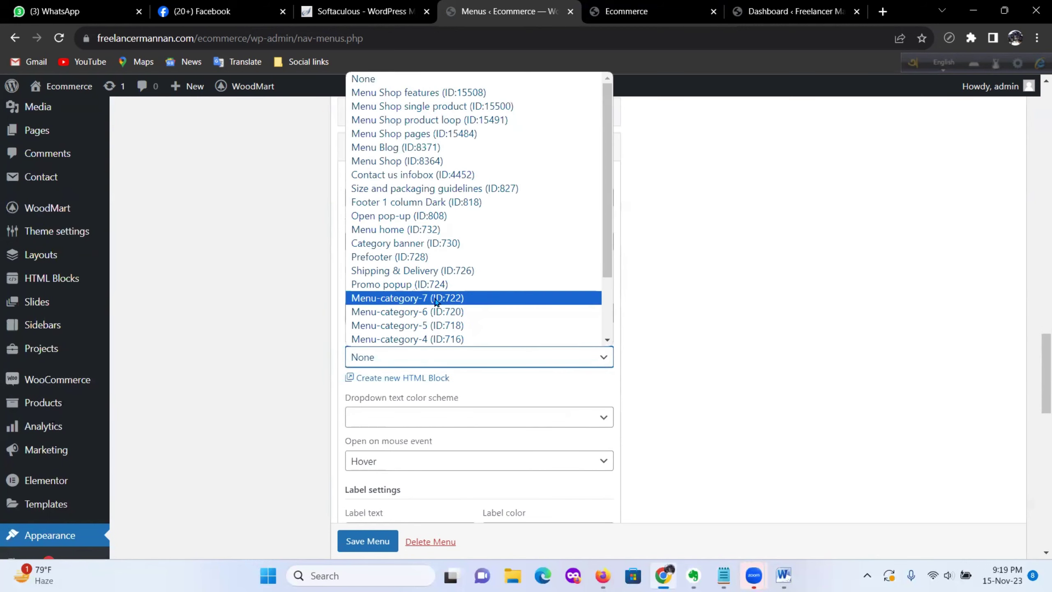
{"action": "left_click", "coordinate": [468, 298]}
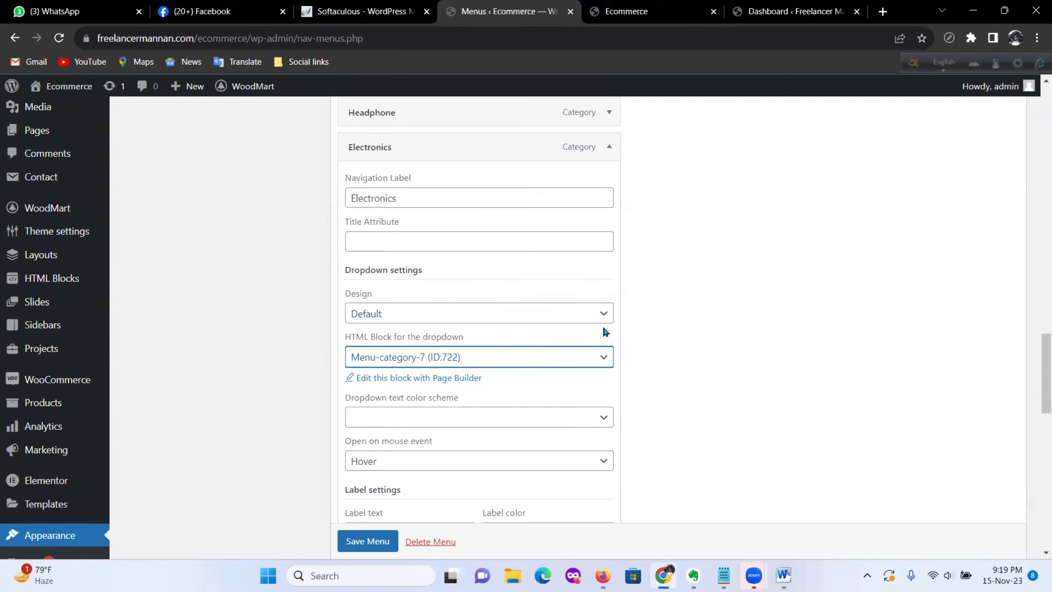
Step: View the dropdown design options of the Electronics item and check the design, width and height used by the Accessories item
{"action": "left_click", "coordinate": [605, 314]}
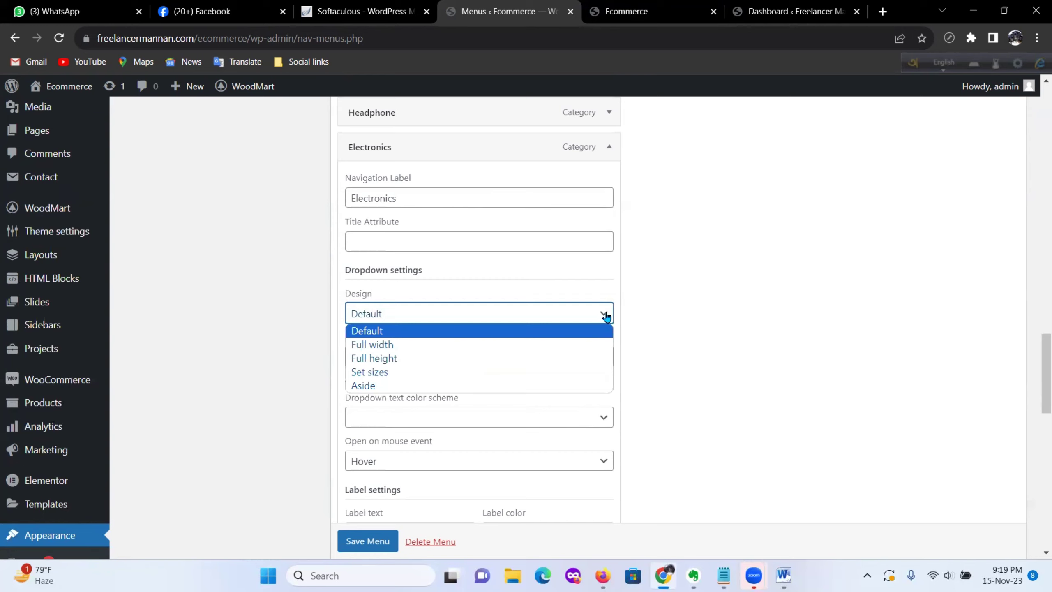
{"action": "scroll", "coordinate": [551, 310], "scroll_direction": "up", "scroll_amount": 10}
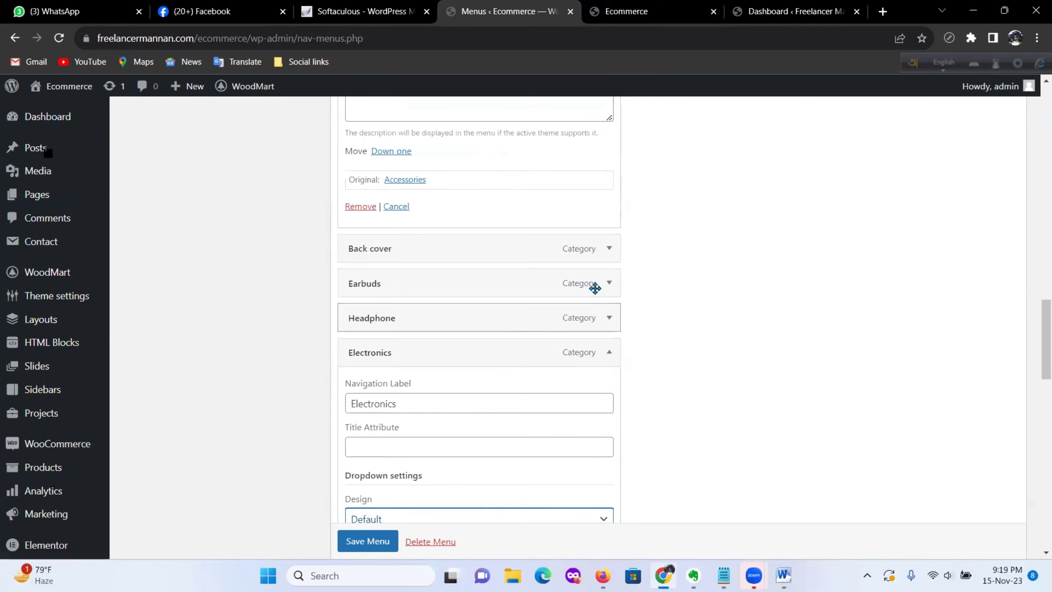
{"action": "scroll", "coordinate": [596, 292], "scroll_direction": "up", "scroll_amount": 8}
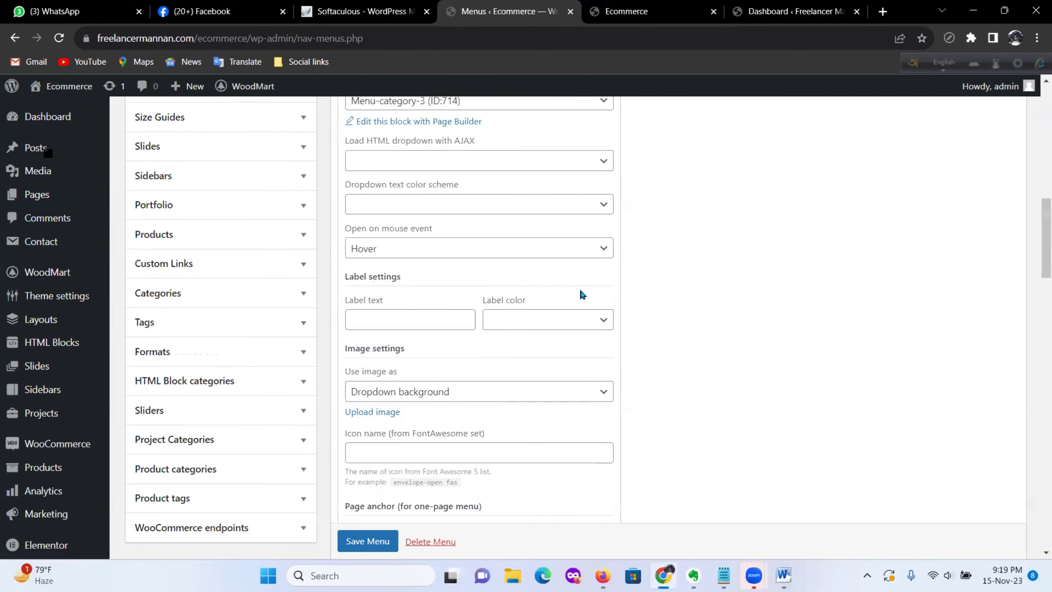
{"action": "scroll", "coordinate": [580, 293], "scroll_direction": "up", "scroll_amount": 4}
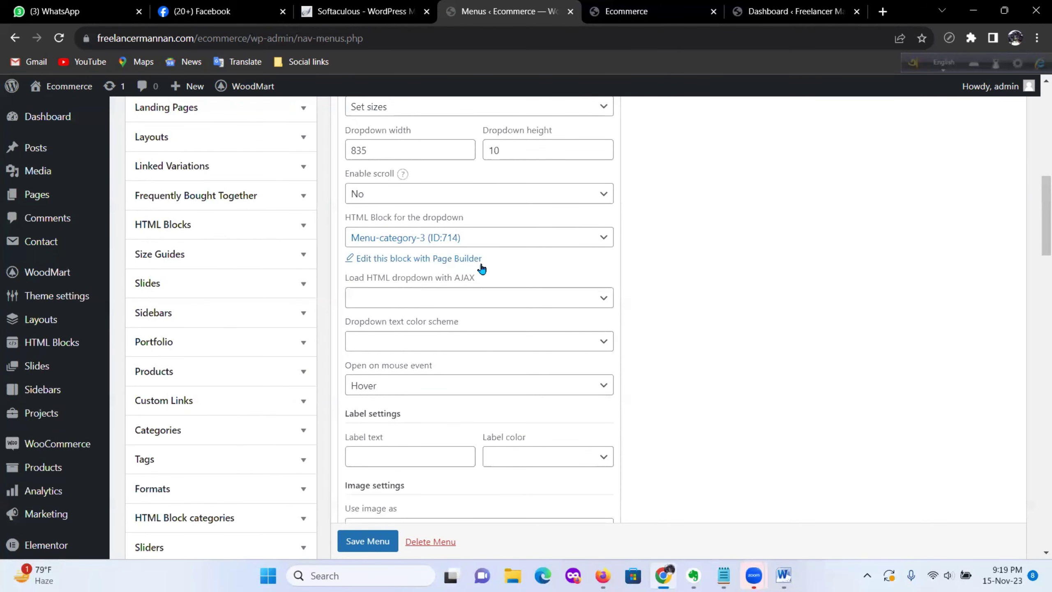
{"action": "scroll", "coordinate": [482, 267], "scroll_direction": "up", "scroll_amount": 2}
{"action": "left_click", "coordinate": [410, 221]}
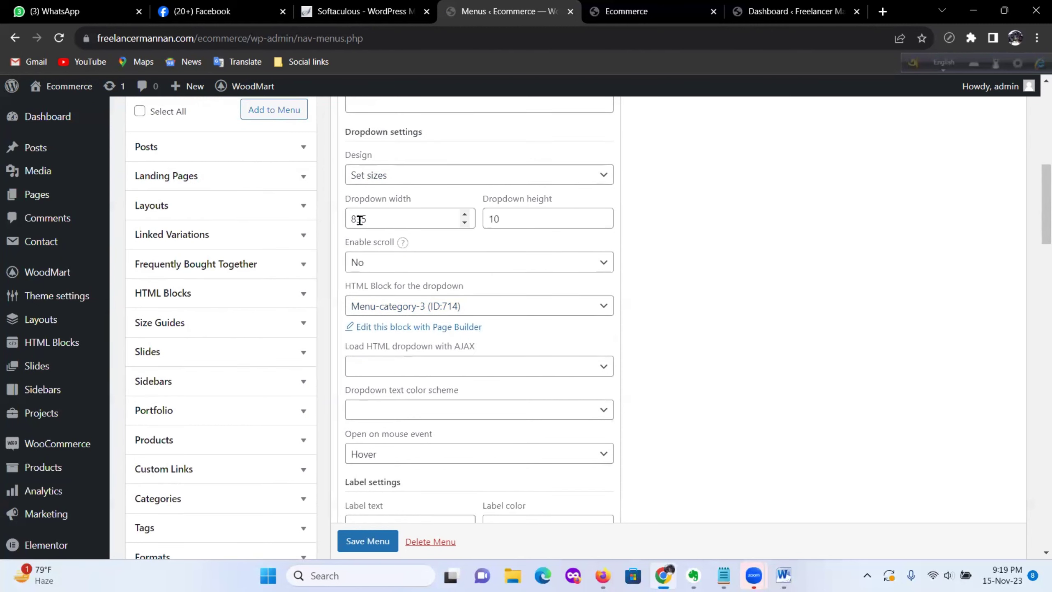
{"action": "left_click", "coordinate": [515, 223]}
{"action": "left_click", "coordinate": [385, 220]}
Step: Give the Electronics item's dropdown the Set sizes design with width 835 and height 10, and save the Categories menu
{"action": "scroll", "coordinate": [507, 299], "scroll_direction": "down", "scroll_amount": 5}
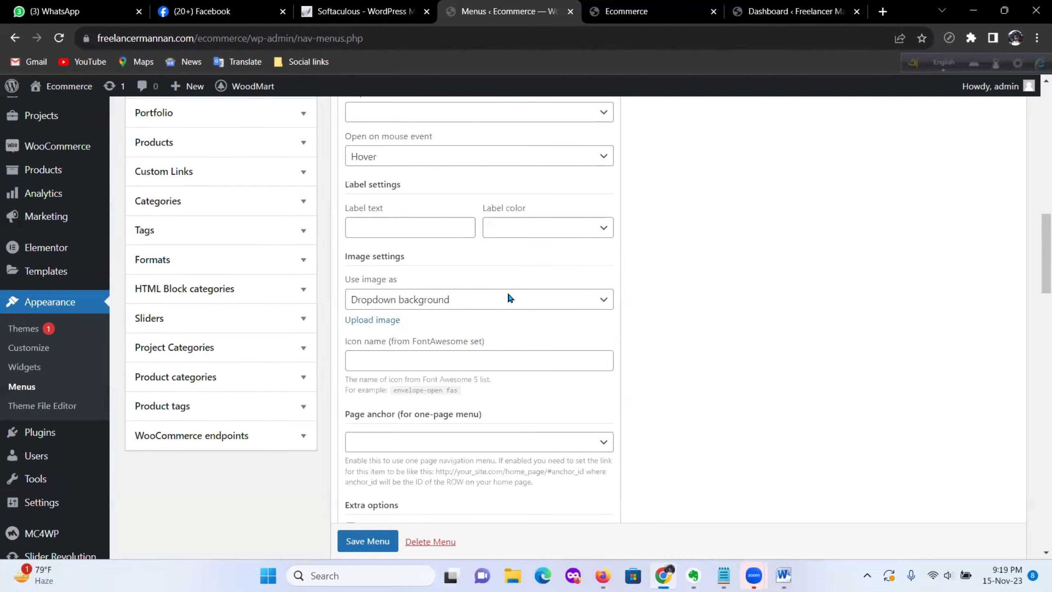
{"action": "scroll", "coordinate": [509, 297], "scroll_direction": "down", "scroll_amount": 12}
{"action": "scroll", "coordinate": [509, 297], "scroll_direction": "up", "scroll_amount": 2}
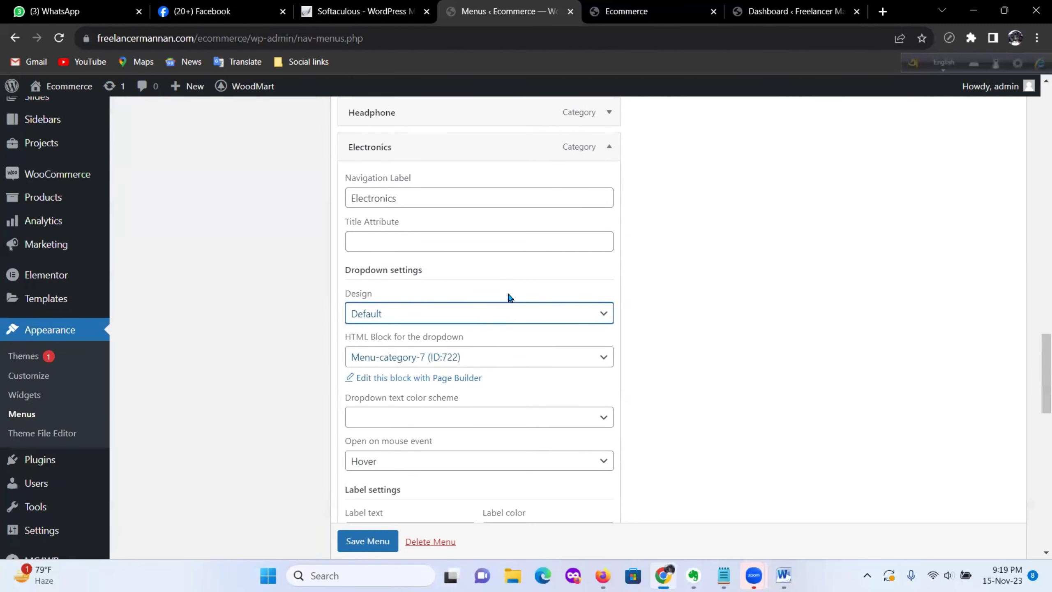
{"action": "left_click", "coordinate": [468, 314]}
{"action": "left_click", "coordinate": [419, 373]}
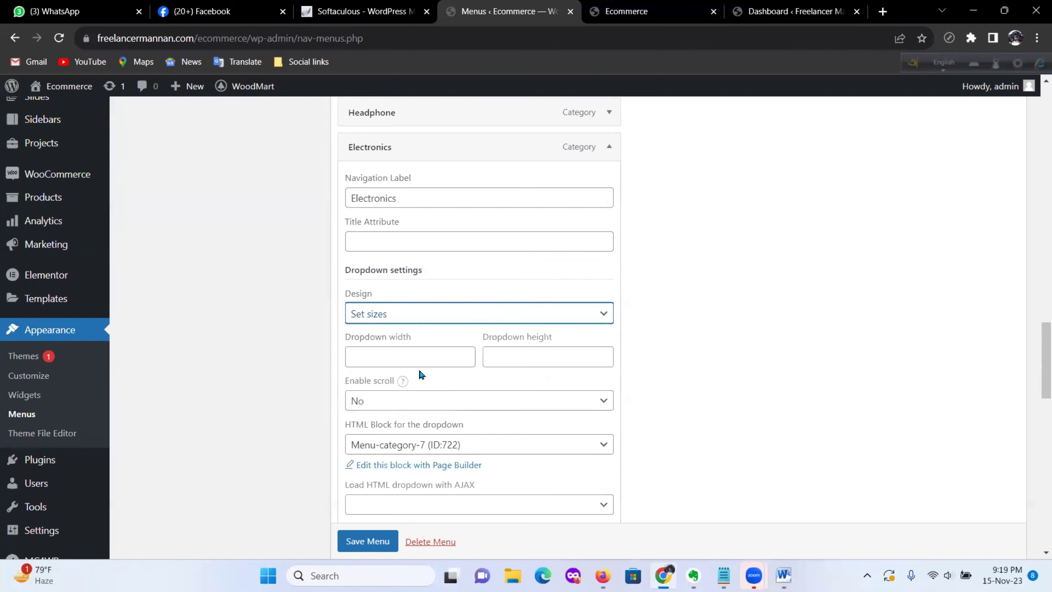
{"action": "left_click", "coordinate": [392, 352]}
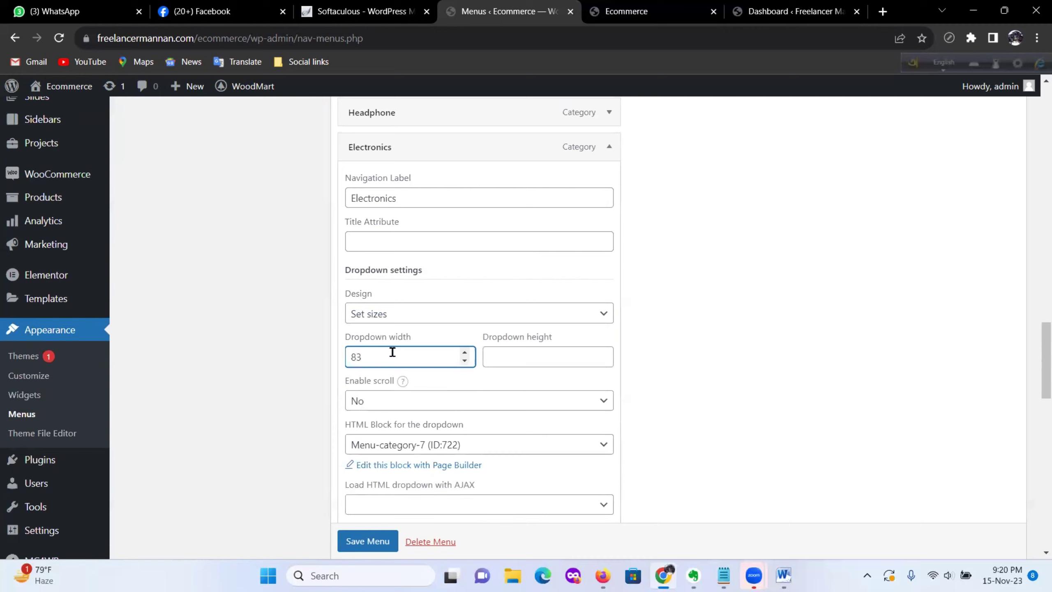
{"action": "left_click", "coordinate": [541, 357]}
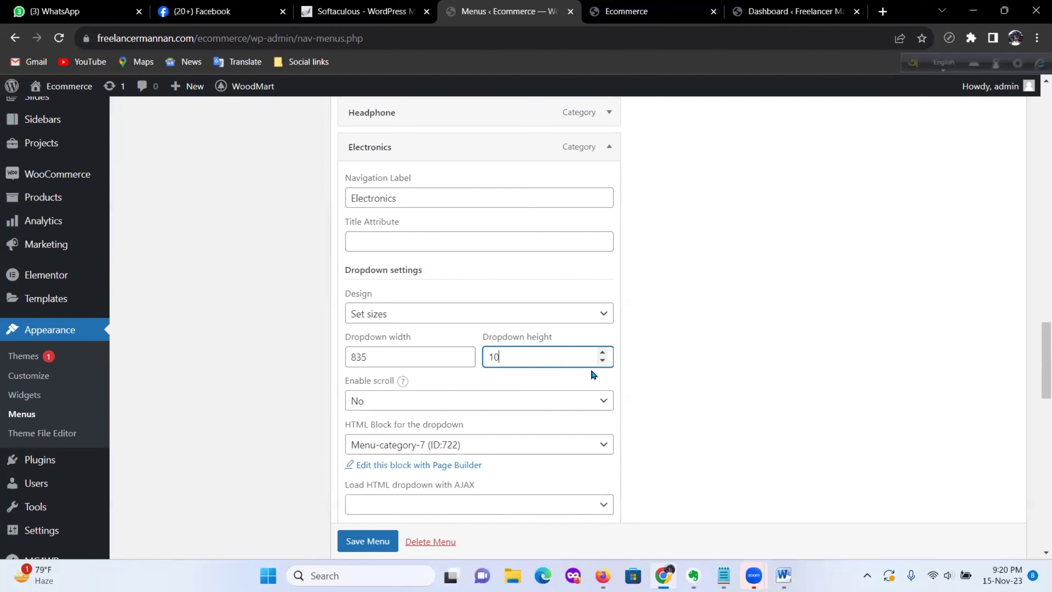
{"action": "scroll", "coordinate": [601, 381], "scroll_direction": "down", "scroll_amount": 15}
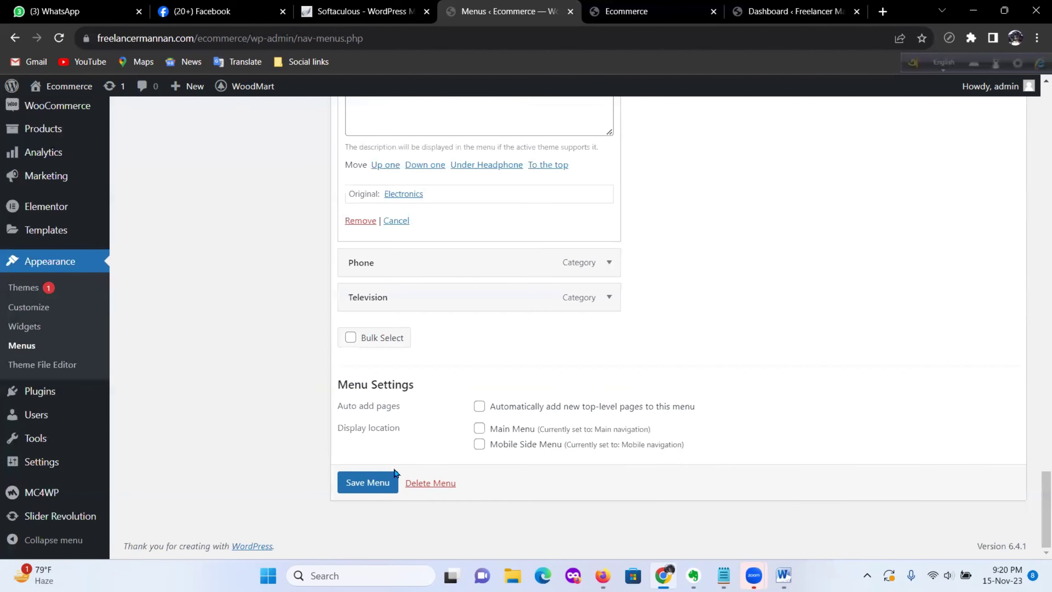
{"action": "left_click", "coordinate": [384, 492]}
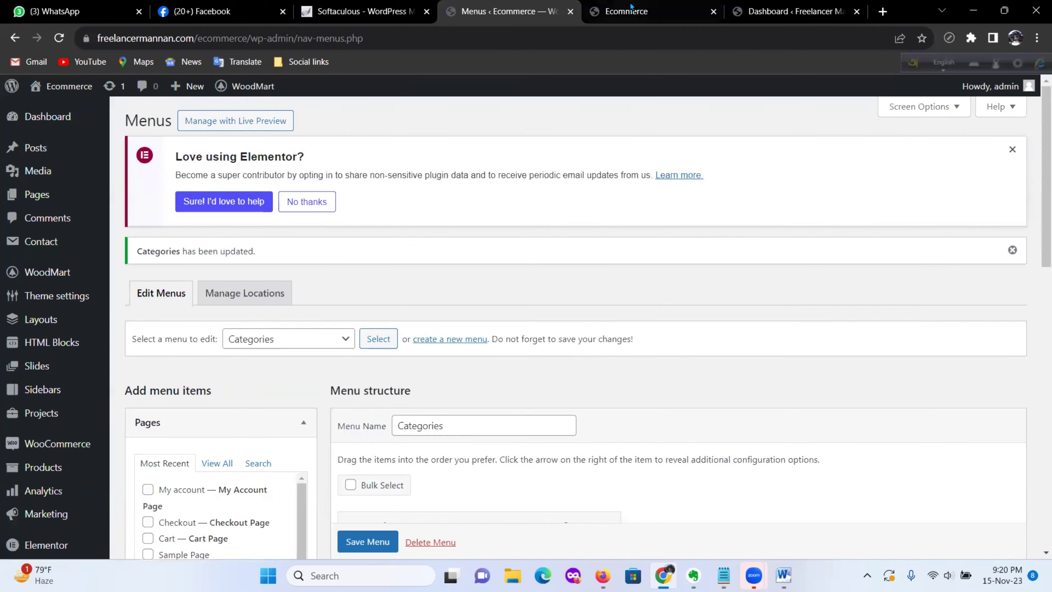
Step: Reload the storefront home page and examine the Electronics dropdown in Browse Categories
{"action": "left_click", "coordinate": [627, 11]}
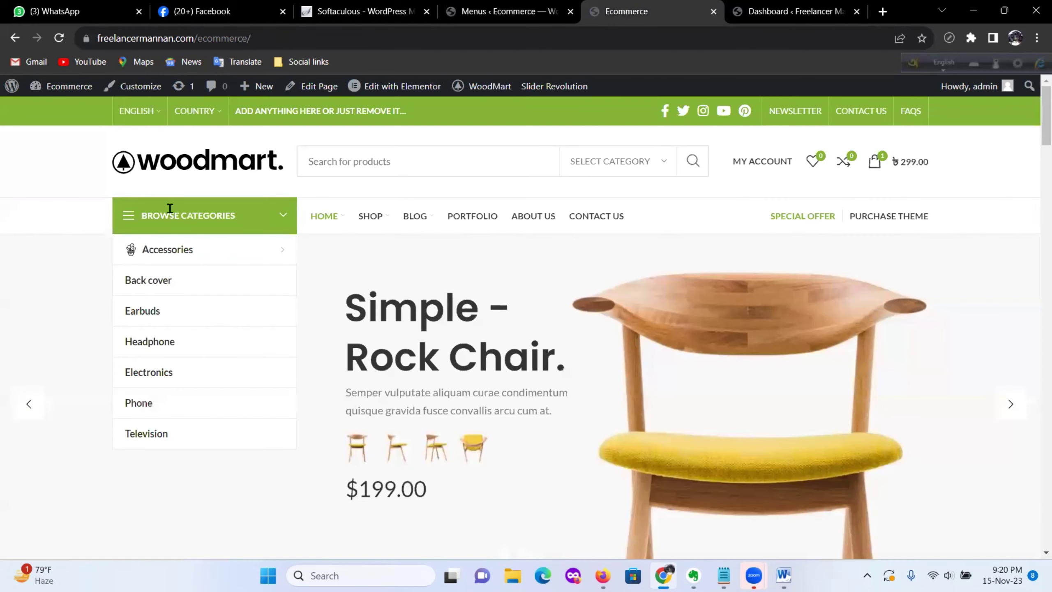
{"action": "left_click", "coordinate": [59, 38]}
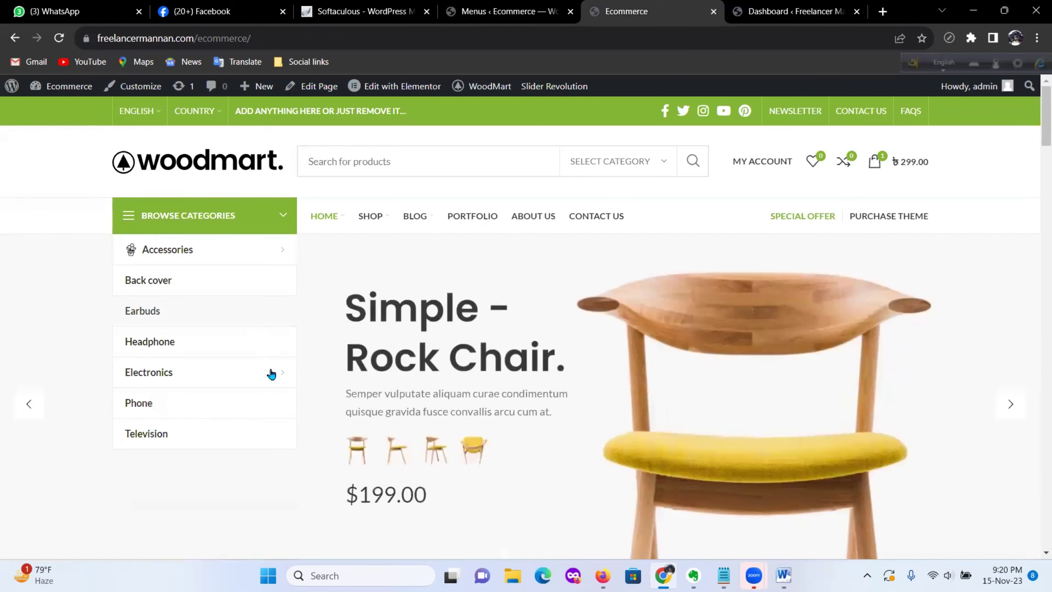
{"action": "mouse_move", "coordinate": [270, 372]}
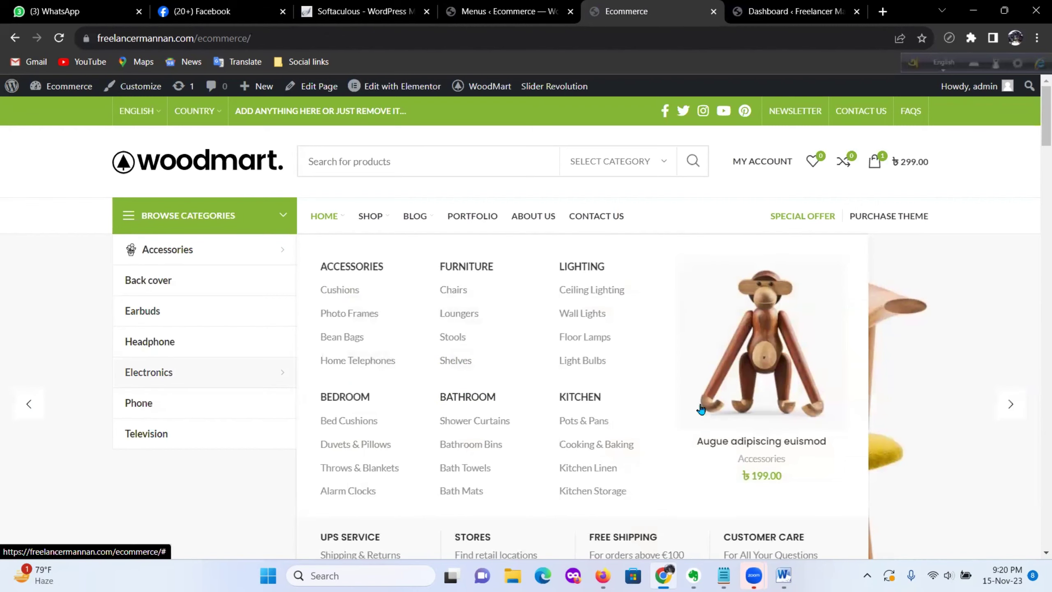
{"action": "scroll", "coordinate": [455, 348], "scroll_direction": "down", "scroll_amount": 3}
{"action": "scroll", "coordinate": [512, 364], "scroll_direction": "up", "scroll_amount": 3}
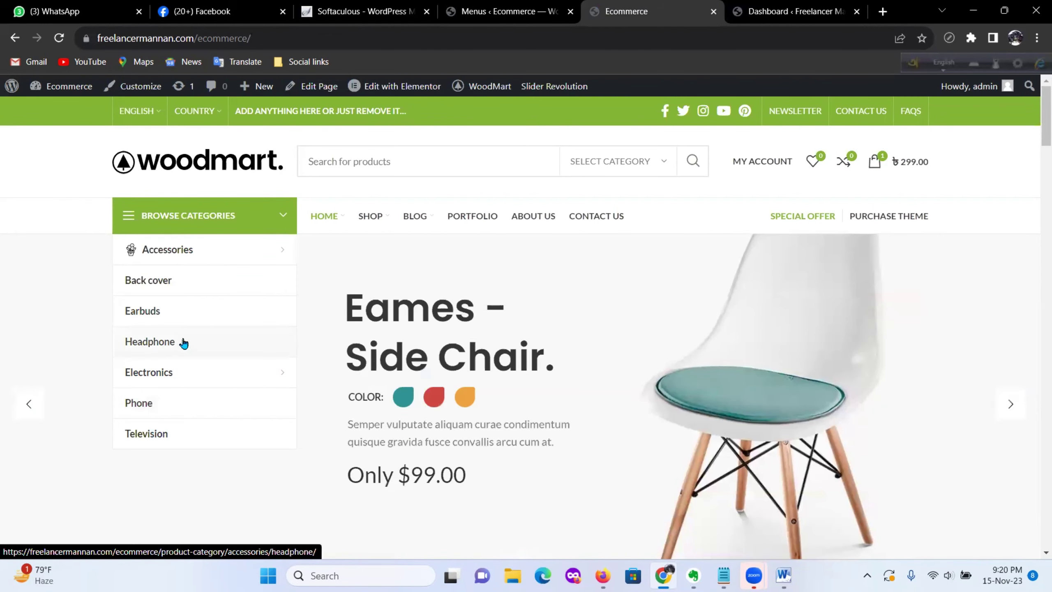
Step: Return to the menu editor, expand the Television item and assign Menu-category-5 (ID:718) as the HTML block for its dropdown
{"action": "left_click", "coordinate": [499, 10]}
{"action": "scroll", "coordinate": [418, 277], "scroll_direction": "down", "scroll_amount": 10}
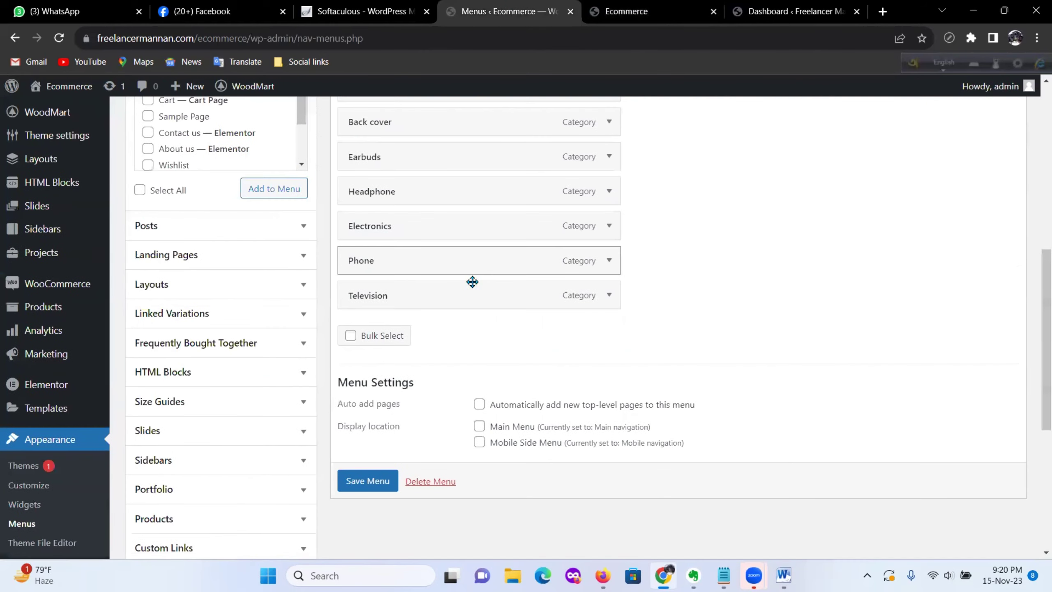
{"action": "scroll", "coordinate": [472, 282], "scroll_direction": "up", "scroll_amount": 3}
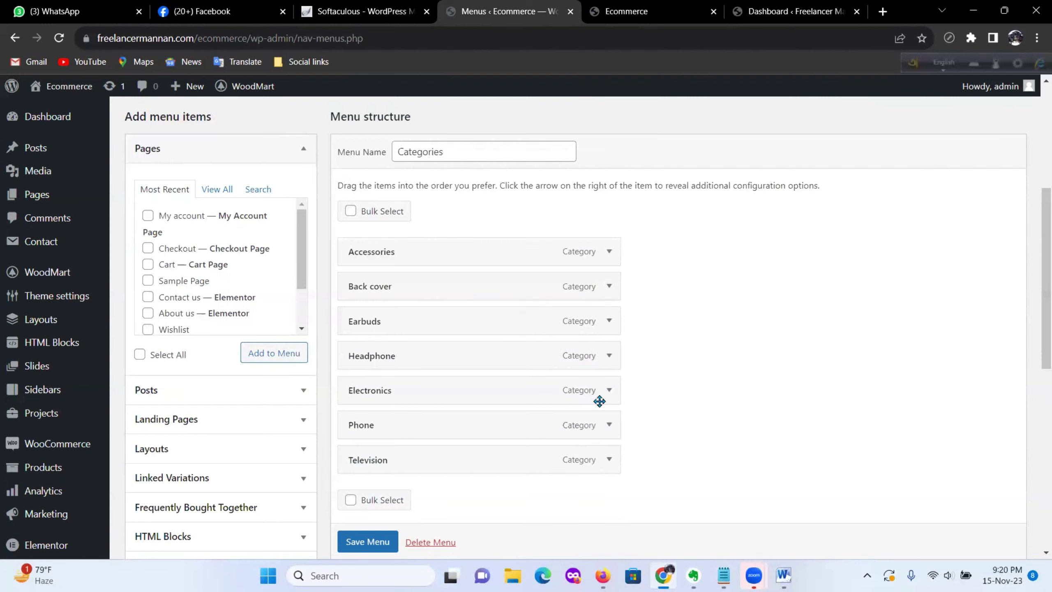
{"action": "left_click", "coordinate": [612, 461]}
{"action": "scroll", "coordinate": [623, 393], "scroll_direction": "down", "scroll_amount": 10}
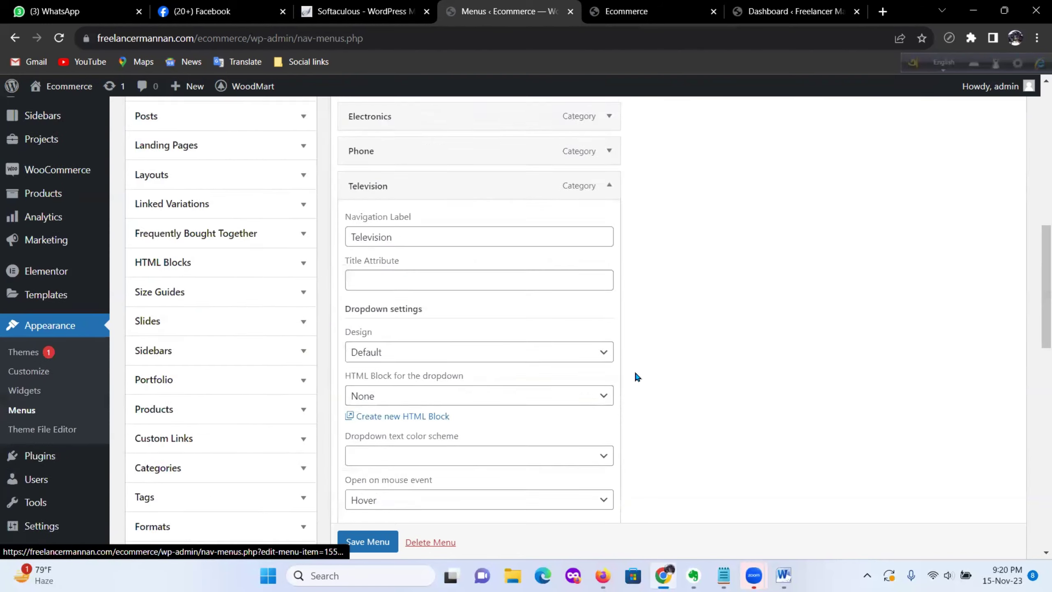
{"action": "scroll", "coordinate": [635, 368], "scroll_direction": "down", "scroll_amount": 3}
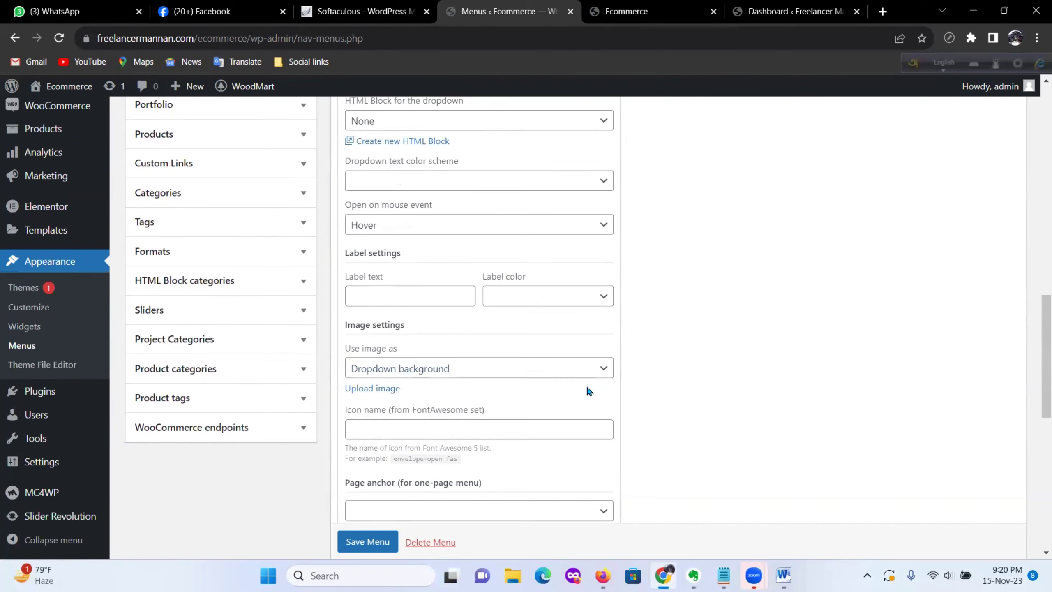
{"action": "scroll", "coordinate": [585, 385], "scroll_direction": "down", "scroll_amount": 1}
{"action": "scroll", "coordinate": [590, 382], "scroll_direction": "up", "scroll_amount": 4}
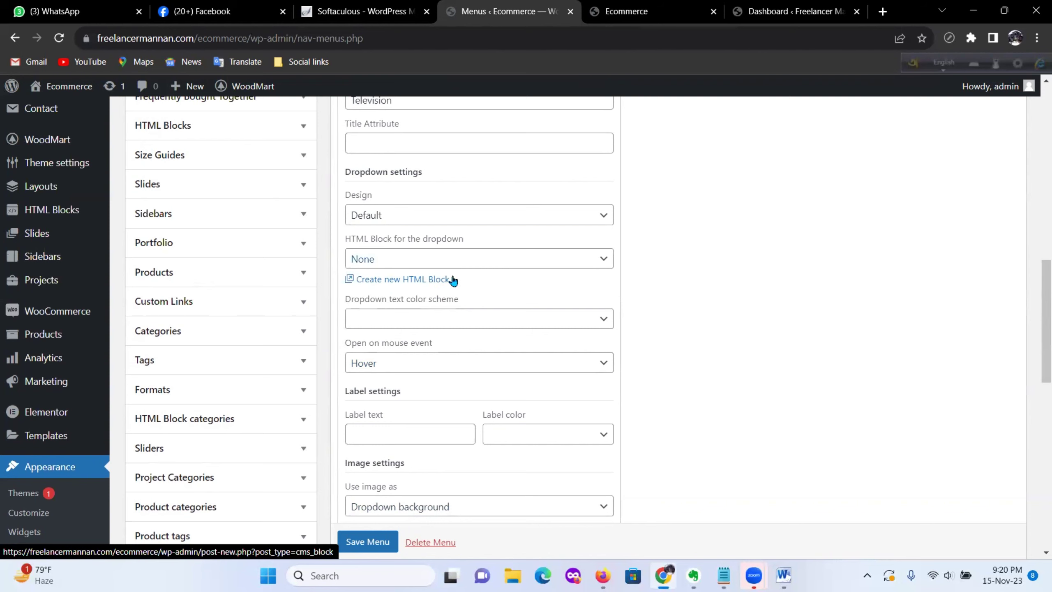
{"action": "left_click", "coordinate": [434, 261]}
{"action": "scroll", "coordinate": [530, 416], "scroll_direction": "down", "scroll_amount": 2}
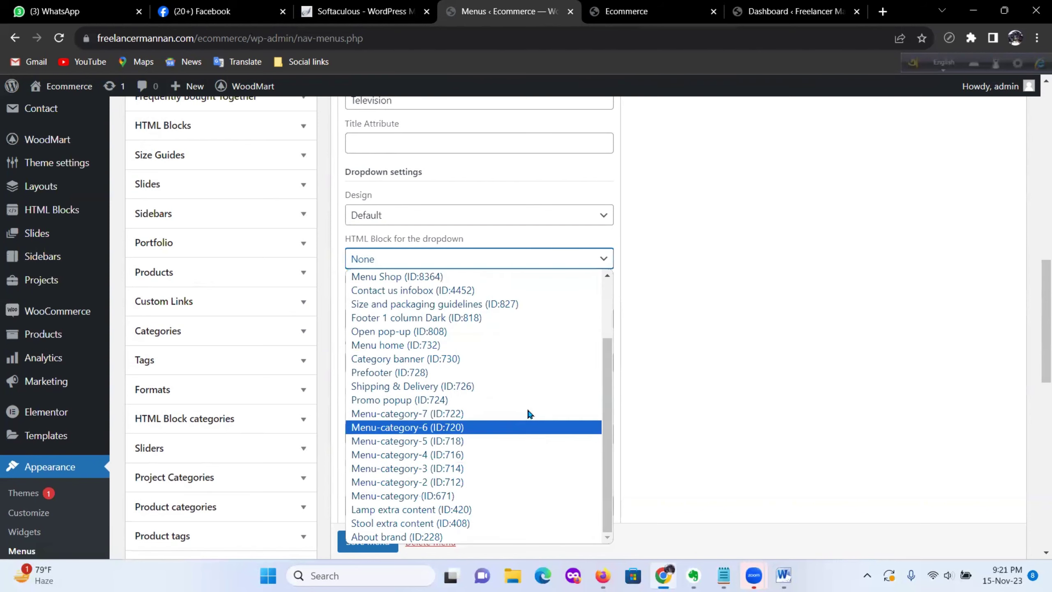
{"action": "left_click", "coordinate": [454, 441]}
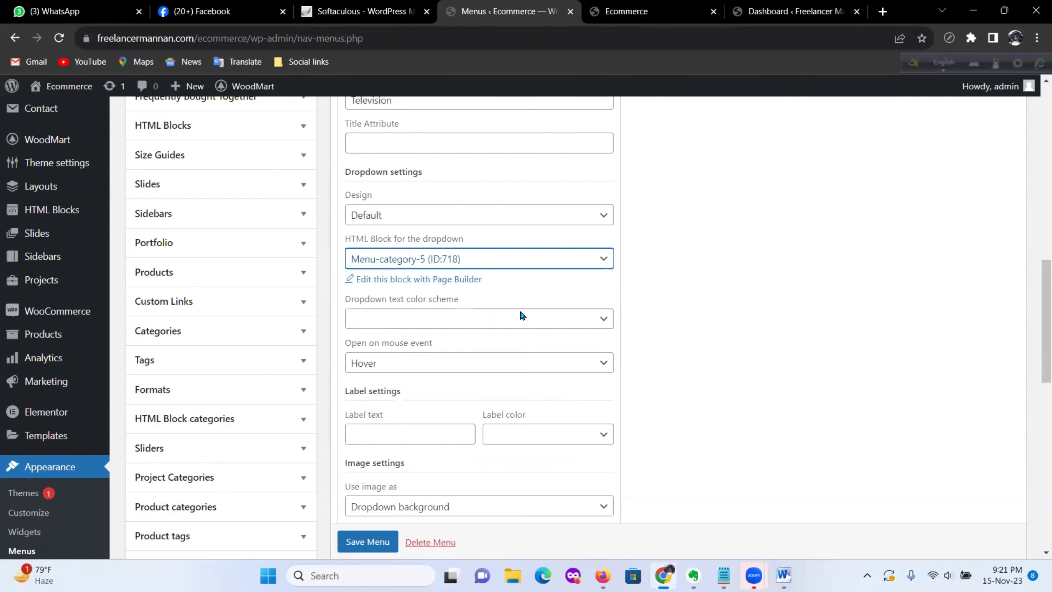
Step: Give the Television item's dropdown the Set sizes design with width 835 and height 10, and save the Categories menu
{"action": "scroll", "coordinate": [483, 250], "scroll_direction": "up", "scroll_amount": 2}
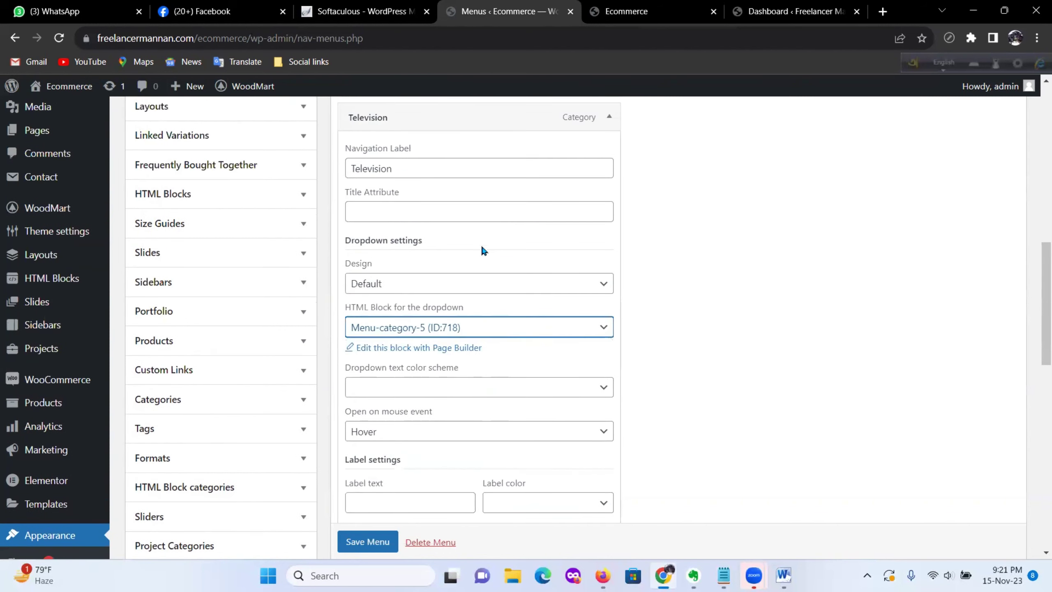
{"action": "left_click", "coordinate": [417, 289]}
{"action": "left_click", "coordinate": [406, 343]}
{"action": "left_click", "coordinate": [396, 327]}
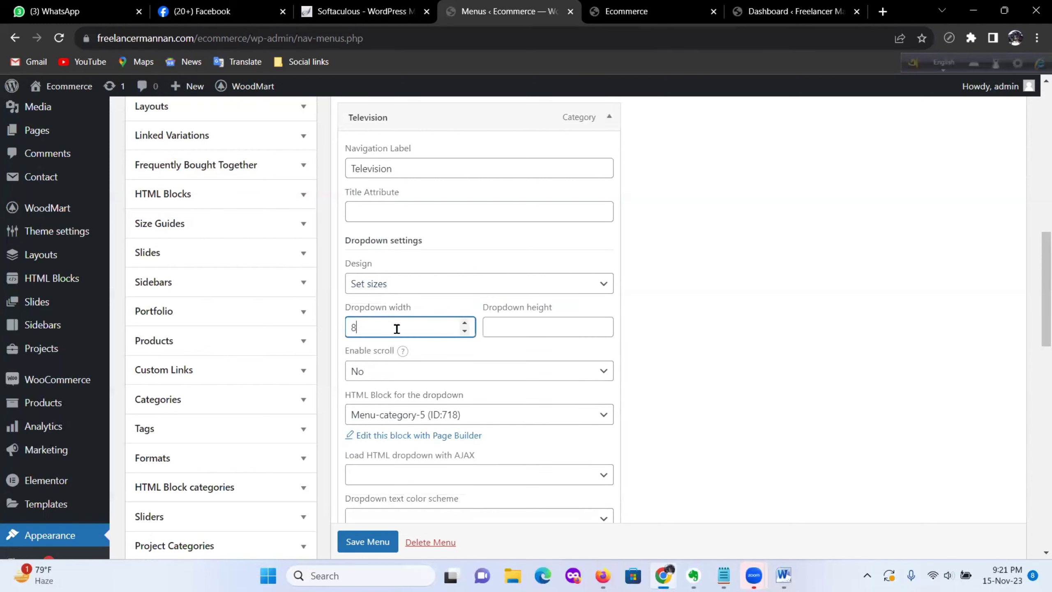
{"action": "left_click", "coordinate": [528, 330]}
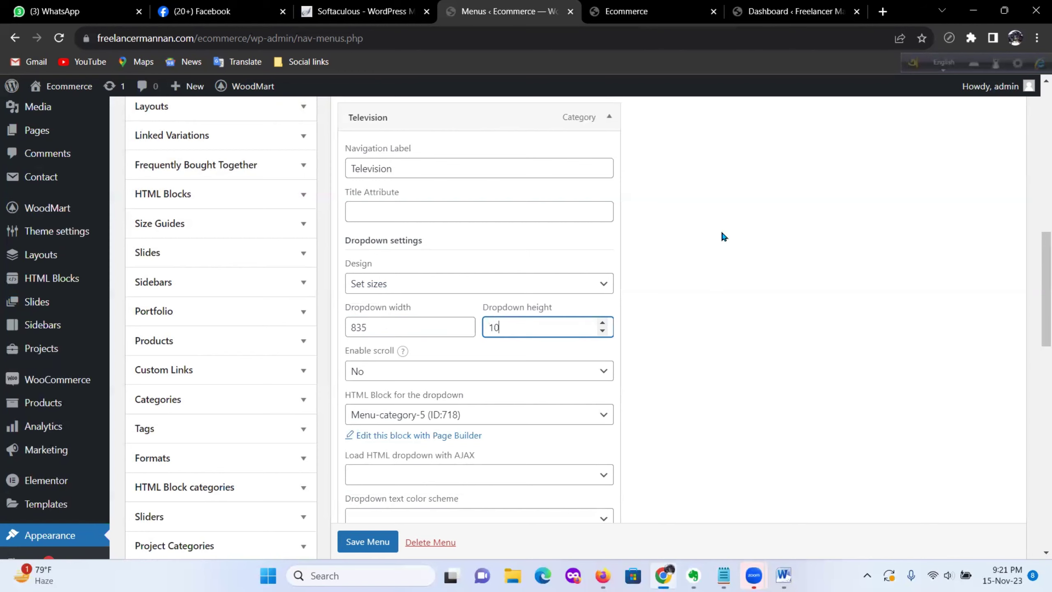
{"action": "type", "text": "10"}
{"action": "left_click", "coordinate": [674, 329]}
{"action": "scroll", "coordinate": [674, 329], "scroll_direction": "down", "scroll_amount": 15}
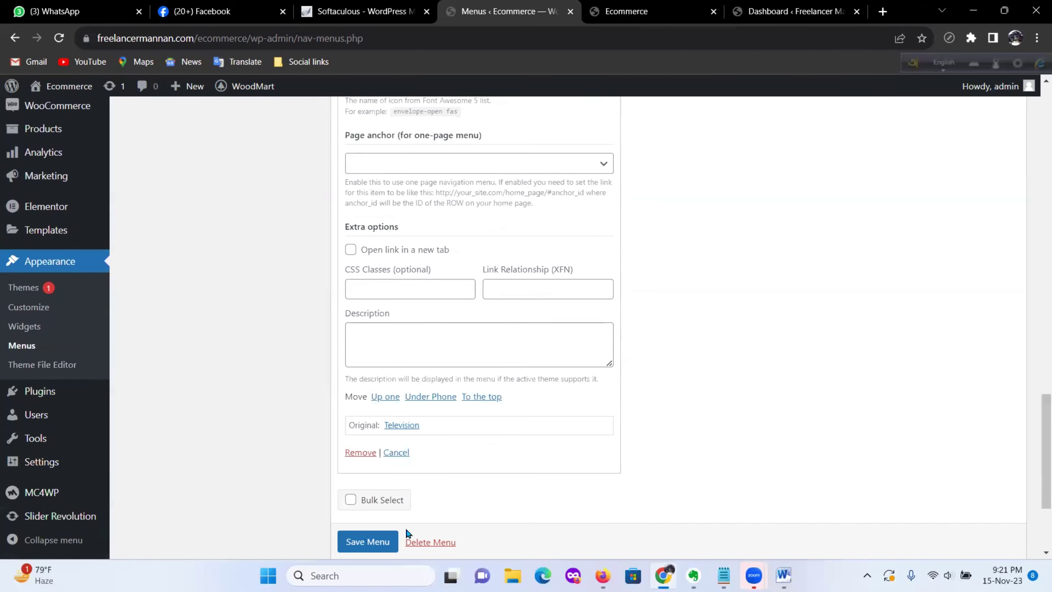
{"action": "left_click", "coordinate": [389, 539]}
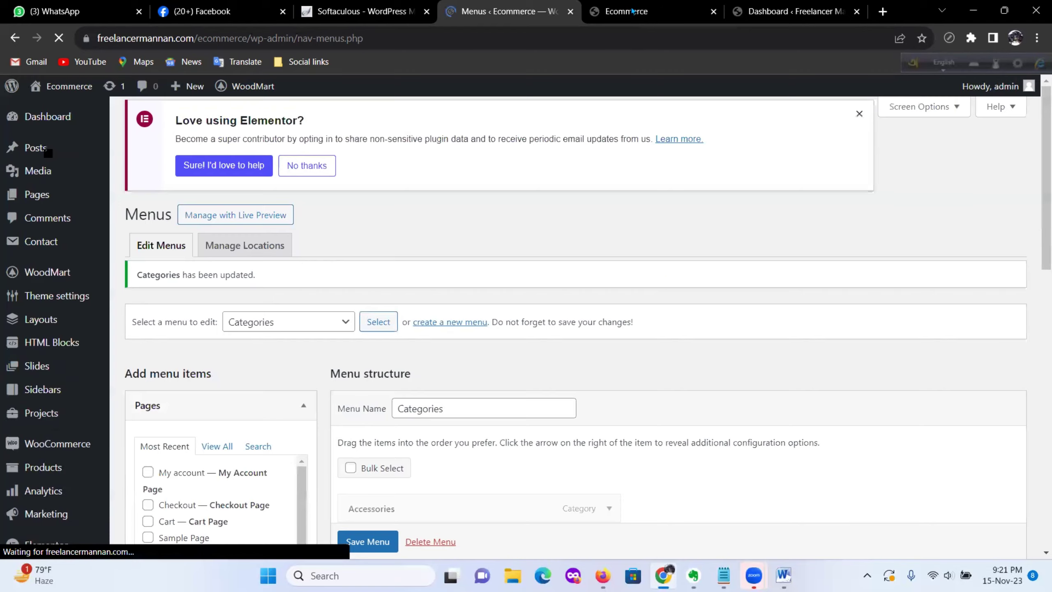
Step: Reload the storefront home page, examine the Television dropdown's columns in Browse Categories and try its Indoor heading link
{"action": "left_click", "coordinate": [632, 11]}
{"action": "left_click", "coordinate": [58, 38]}
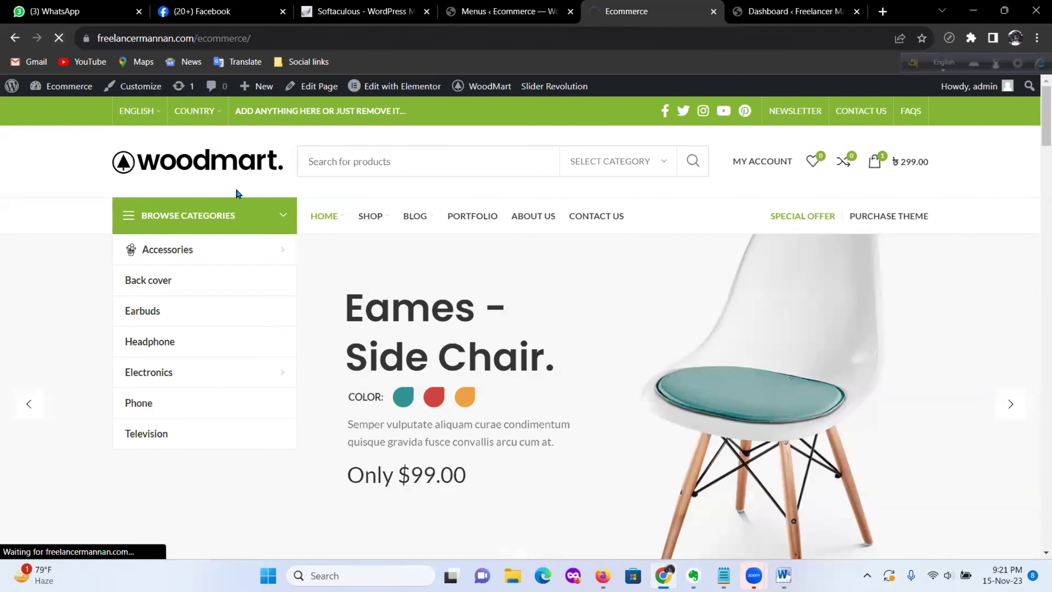
{"action": "mouse_move", "coordinate": [163, 433]}
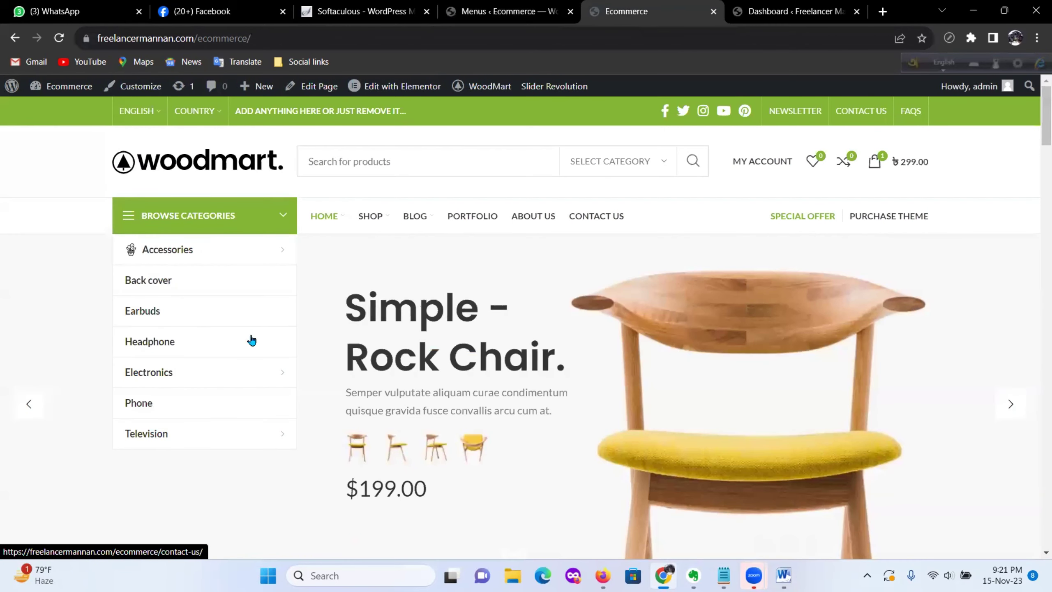
{"action": "mouse_move", "coordinate": [200, 437]}
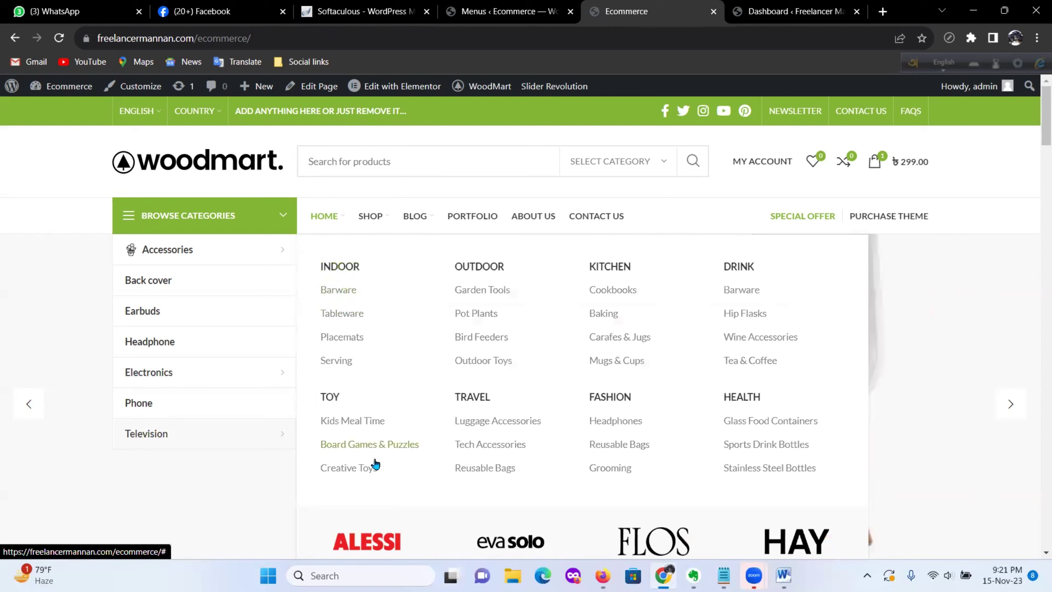
{"action": "left_click", "coordinate": [350, 266]}
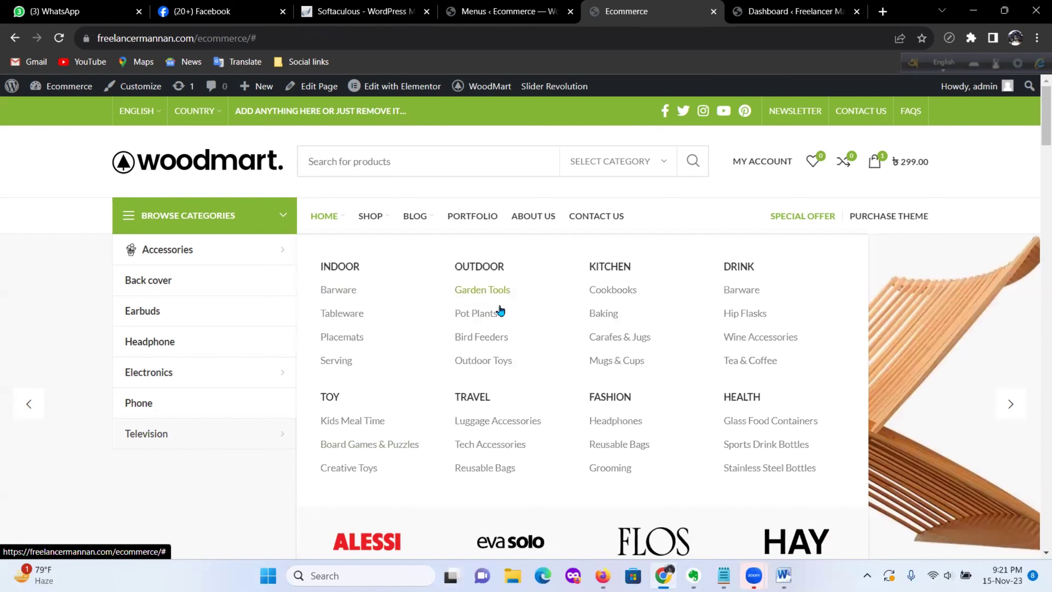
{"action": "mouse_move", "coordinate": [259, 257]}
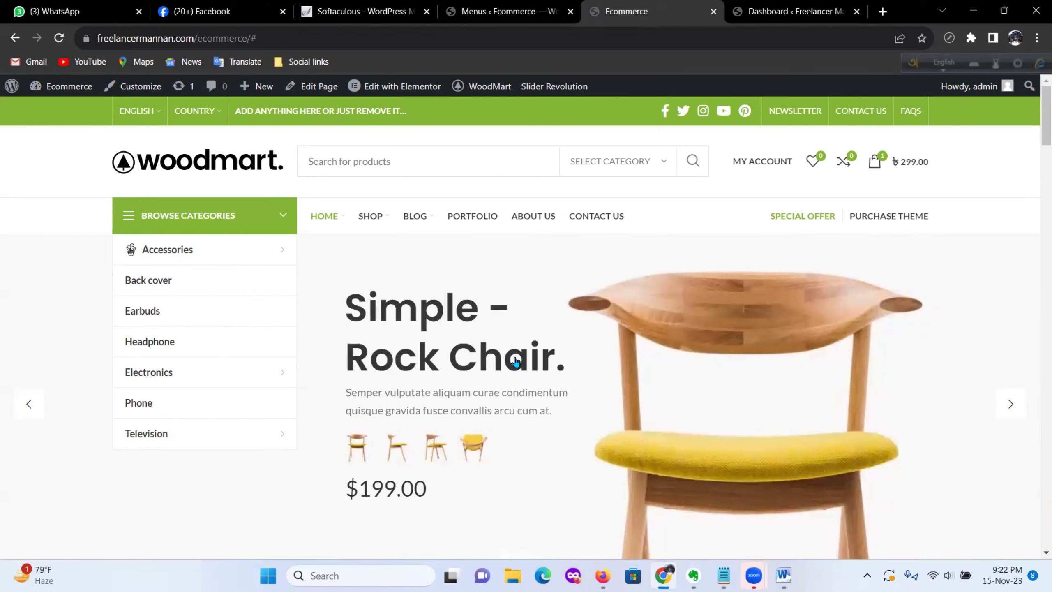
Step: Leave the menu editor in the WordPress admin without saving, open the HTML Blocks list and locate the Menu-category blocks
{"action": "left_click", "coordinate": [509, 11]}
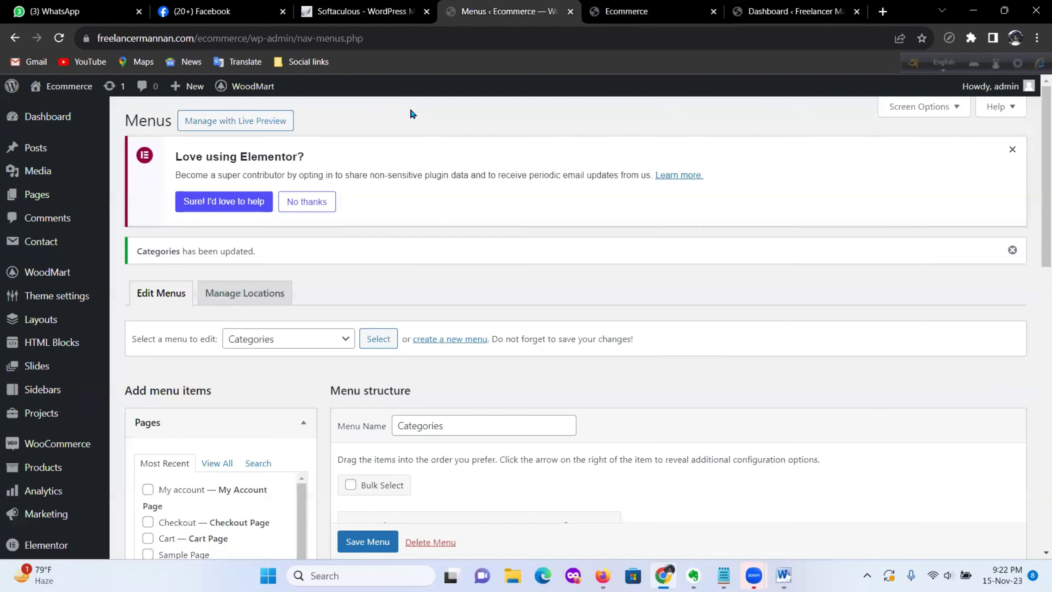
{"action": "scroll", "coordinate": [140, 417], "scroll_direction": "down", "scroll_amount": 6}
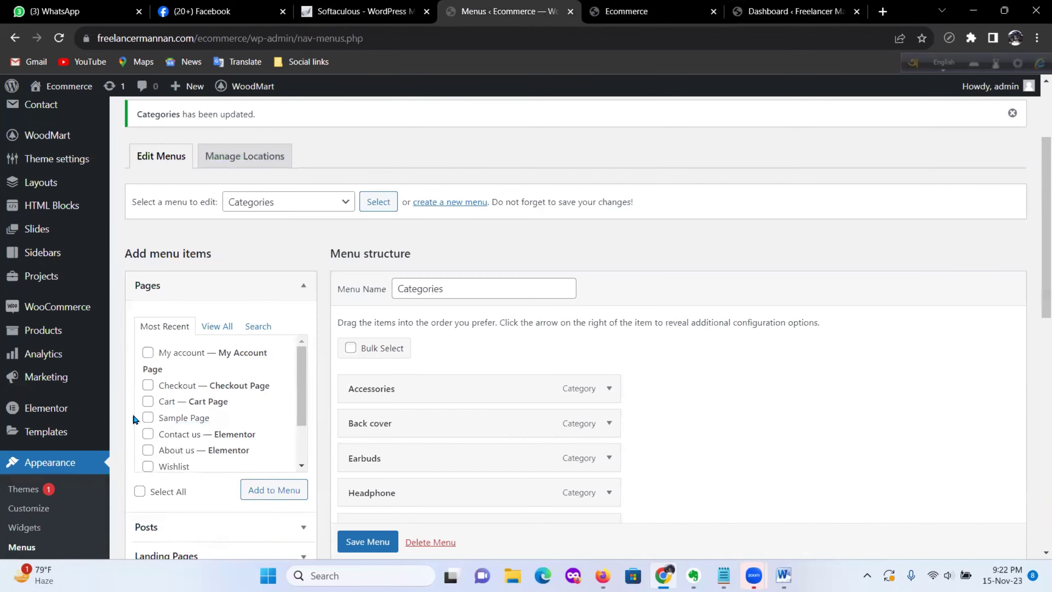
{"action": "scroll", "coordinate": [117, 419], "scroll_direction": "up", "scroll_amount": 6}
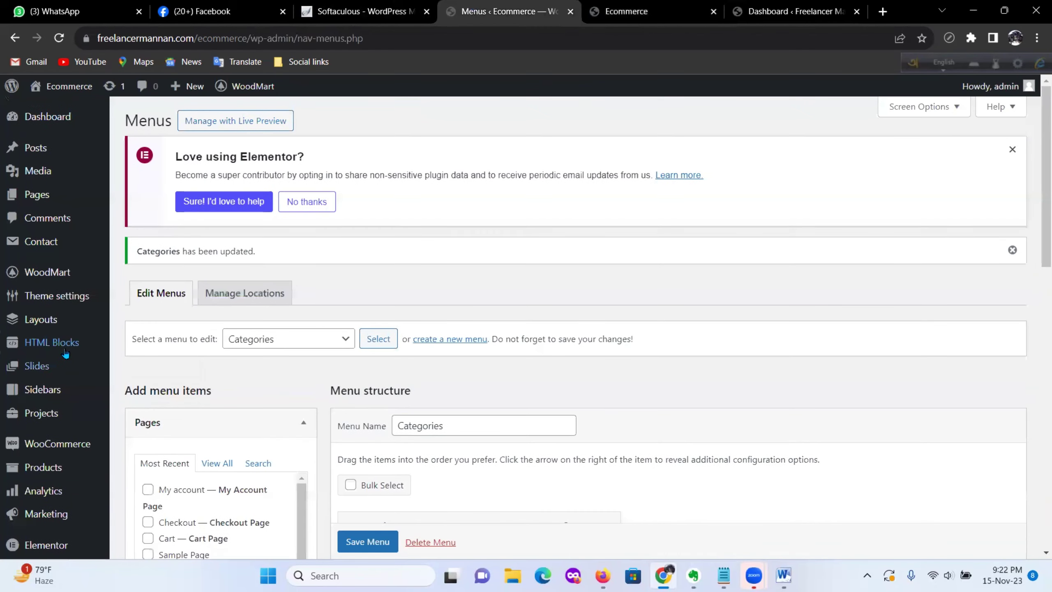
{"action": "mouse_move", "coordinate": [60, 350]}
{"action": "left_click", "coordinate": [140, 345]}
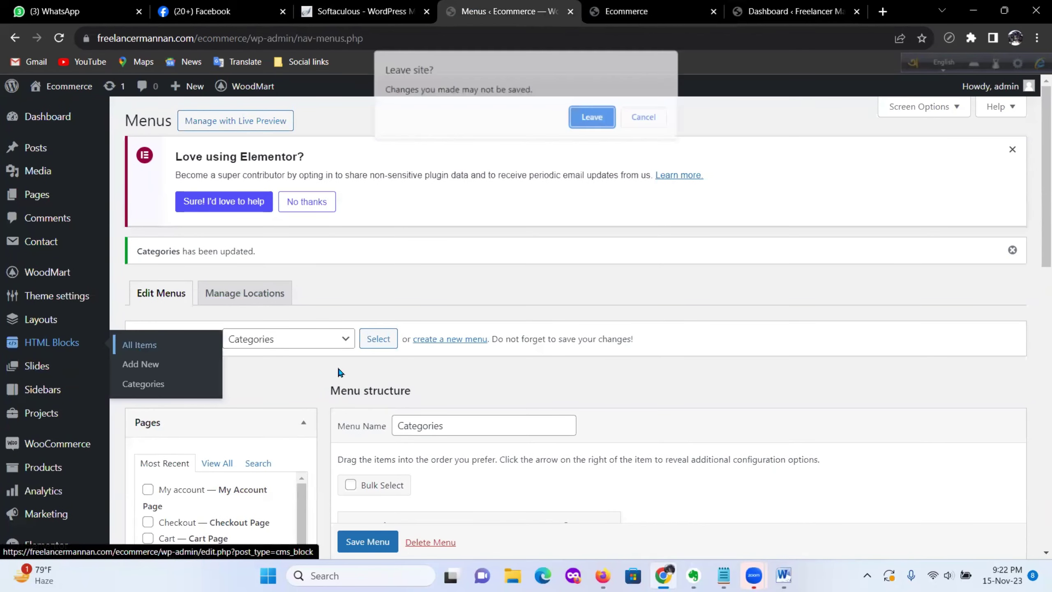
{"action": "left_click", "coordinate": [591, 119]}
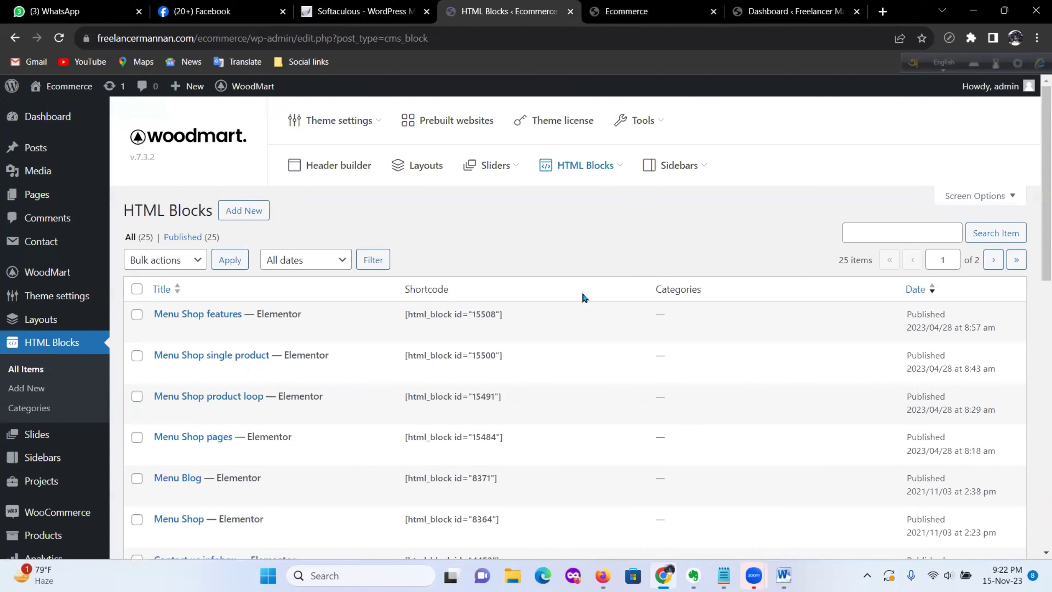
{"action": "scroll", "coordinate": [579, 290], "scroll_direction": "down", "scroll_amount": 10}
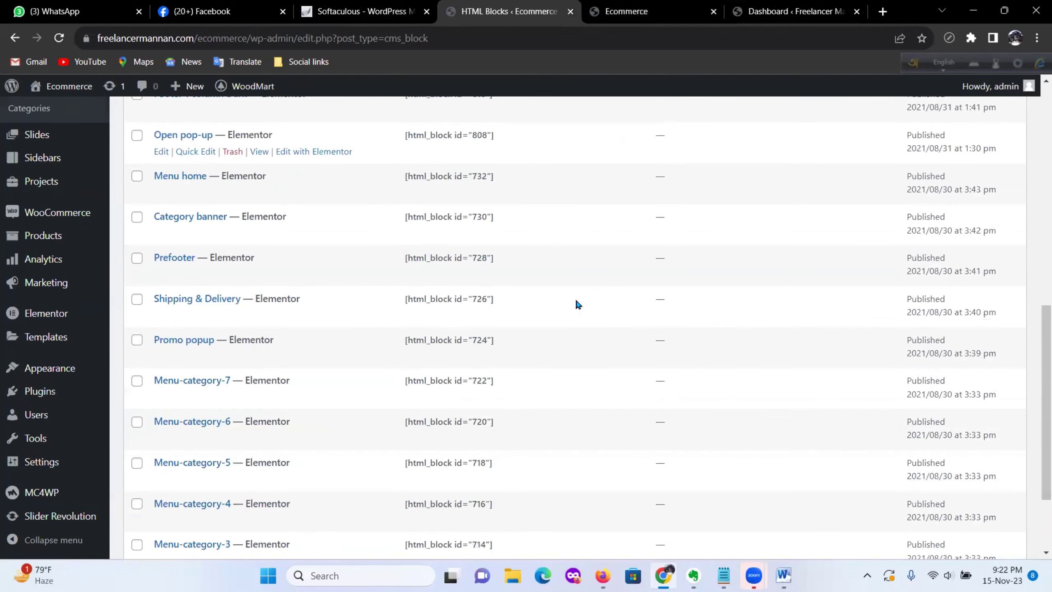
{"action": "scroll", "coordinate": [578, 305], "scroll_direction": "down", "scroll_amount": 1}
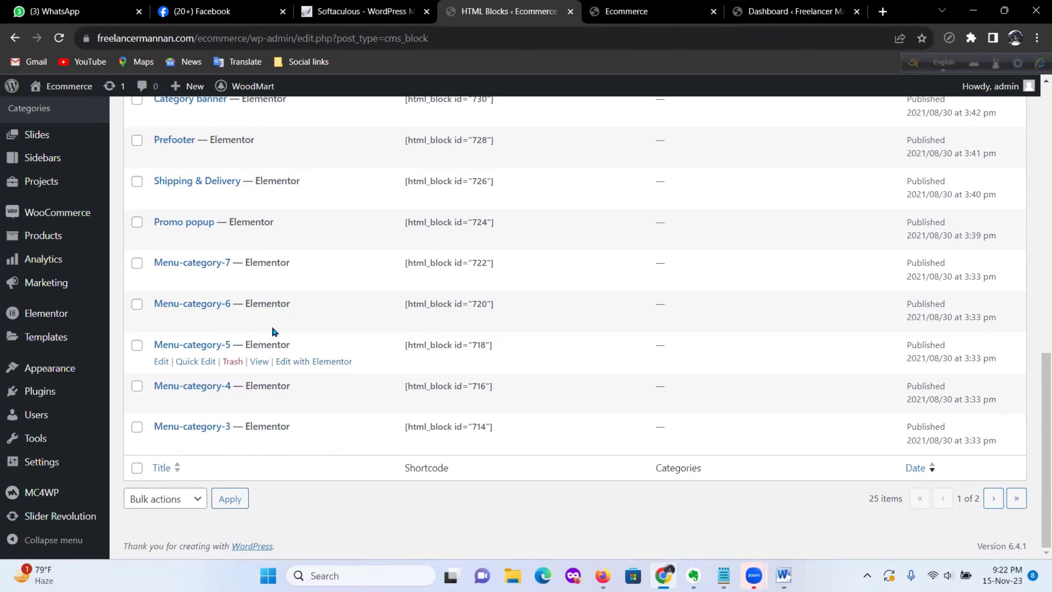
Step: Open the Menu-category-3 HTML block in Elementor in a new tab, dismiss the Elementor AI notification and look through the available widgets
{"action": "scroll", "coordinate": [242, 388], "scroll_direction": "up", "scroll_amount": 8}
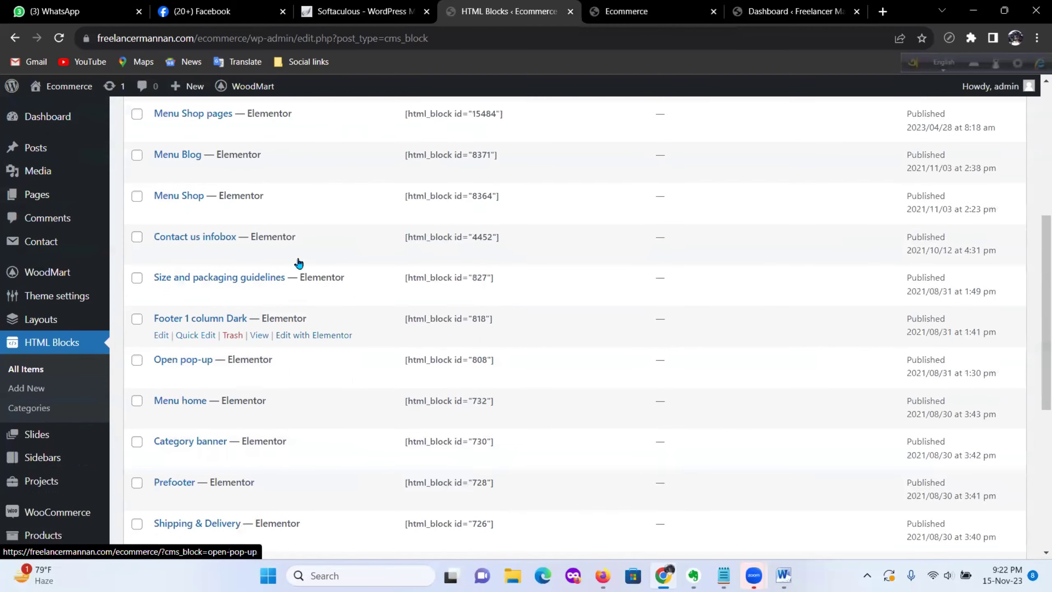
{"action": "scroll", "coordinate": [334, 348], "scroll_direction": "down", "scroll_amount": 8}
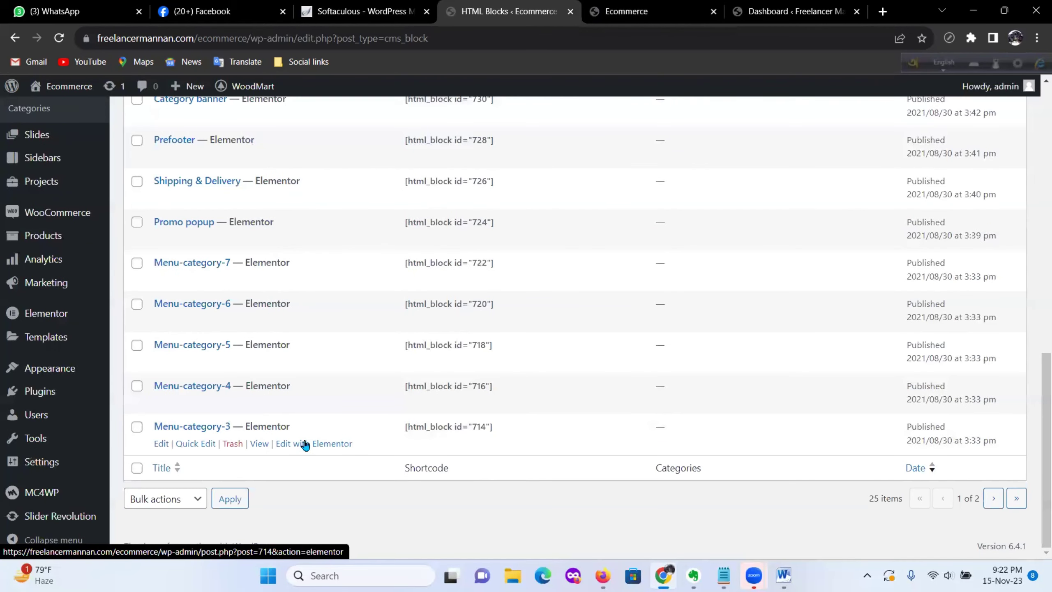
{"action": "right_click", "coordinate": [305, 445]}
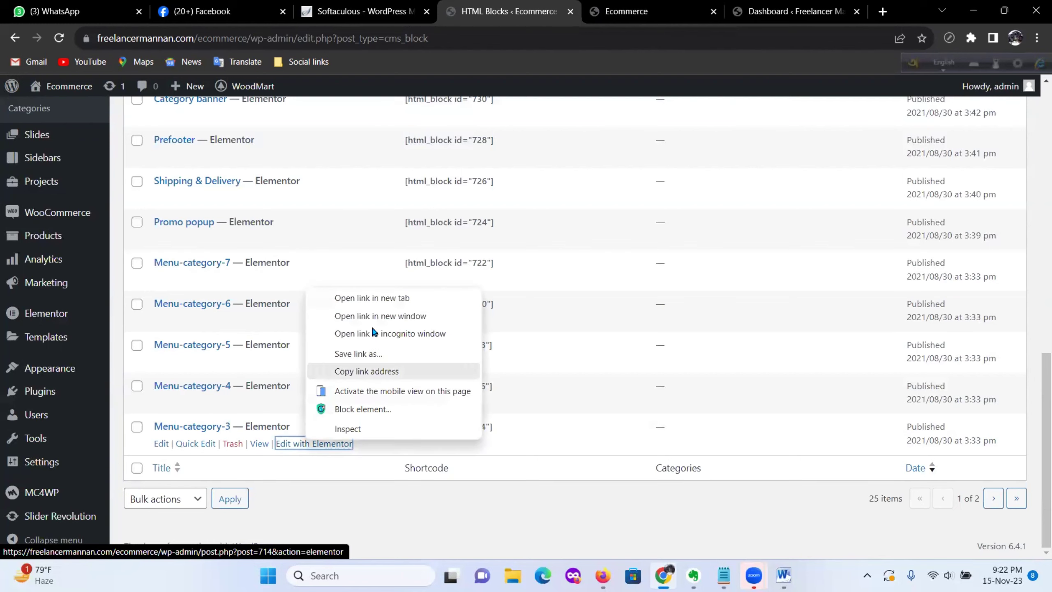
{"action": "left_click", "coordinate": [361, 298]}
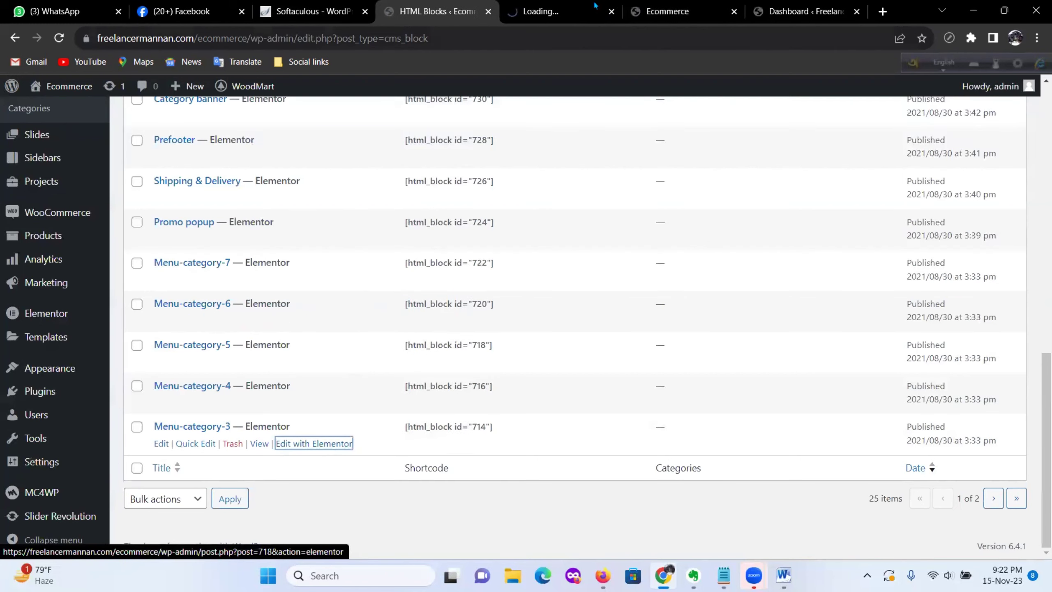
{"action": "left_click", "coordinate": [563, 12]}
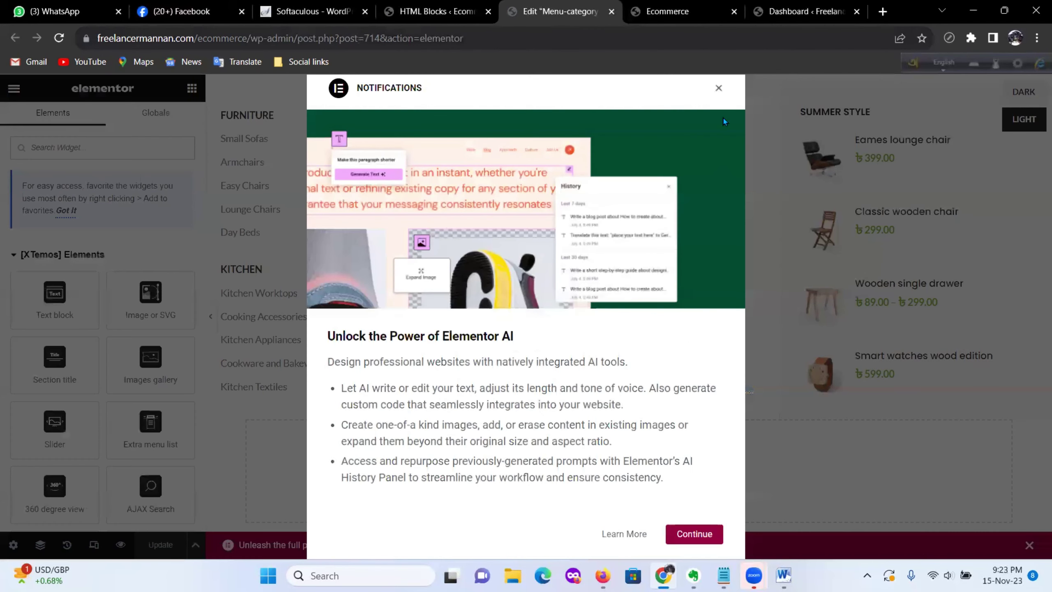
{"action": "left_click", "coordinate": [720, 90]}
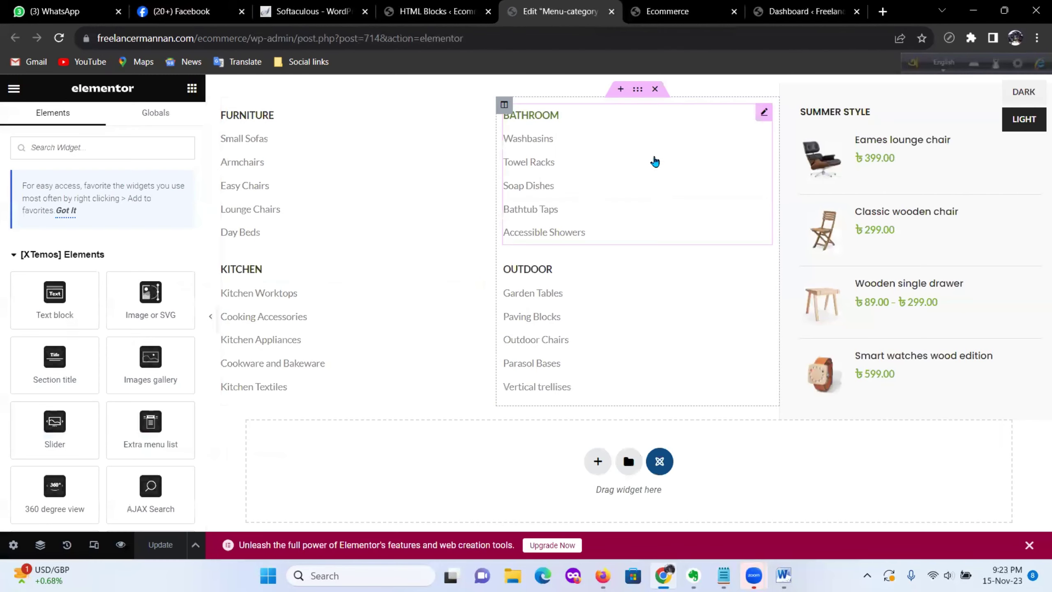
{"action": "scroll", "coordinate": [83, 326], "scroll_direction": "down", "scroll_amount": 5}
{"action": "scroll", "coordinate": [83, 326], "scroll_direction": "down", "scroll_amount": 15}
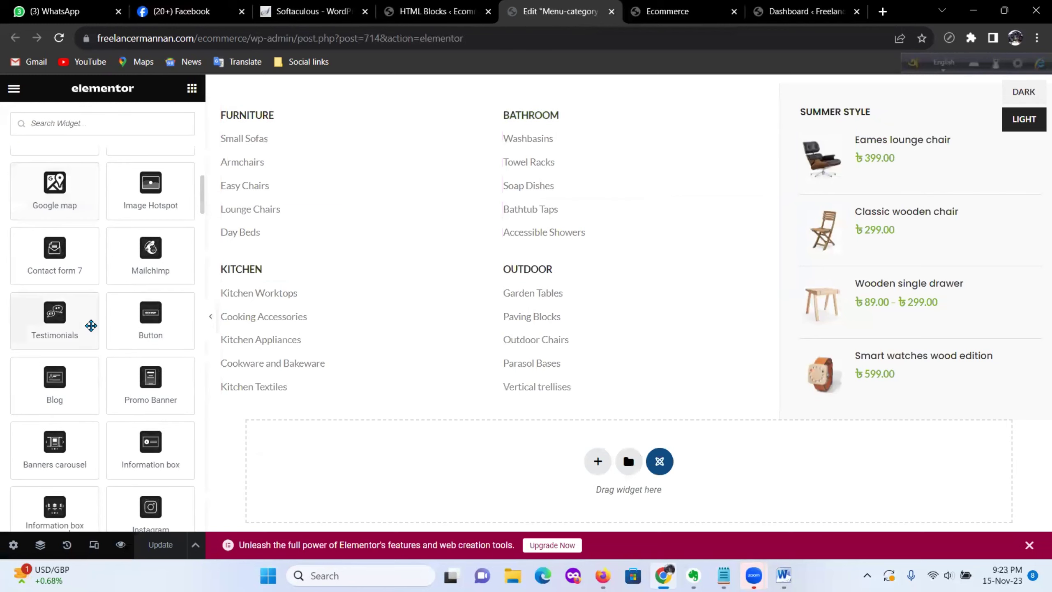
{"action": "scroll", "coordinate": [94, 324], "scroll_direction": "down", "scroll_amount": 15}
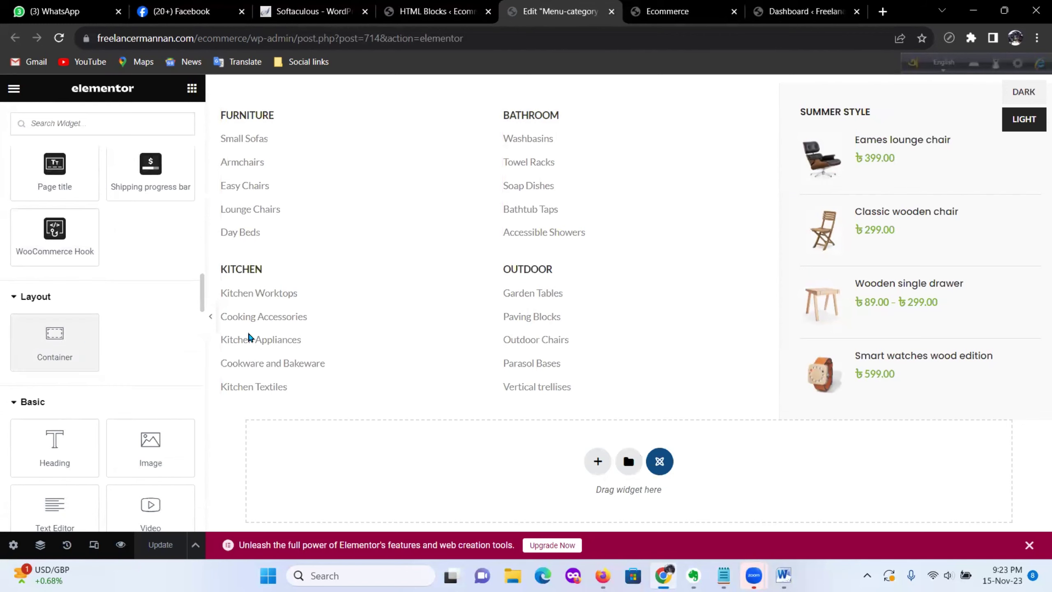
Step: Return to the WordPress admin tab and open the Features section of the Elementor settings
{"action": "left_click", "coordinate": [452, 5]}
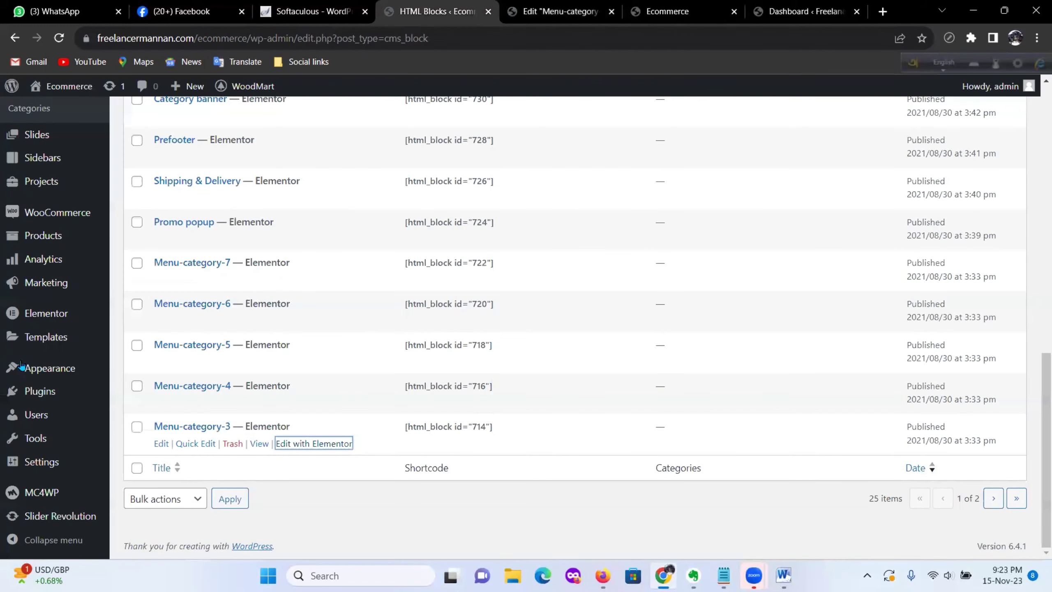
{"action": "scroll", "coordinate": [63, 375], "scroll_direction": "up", "scroll_amount": 5}
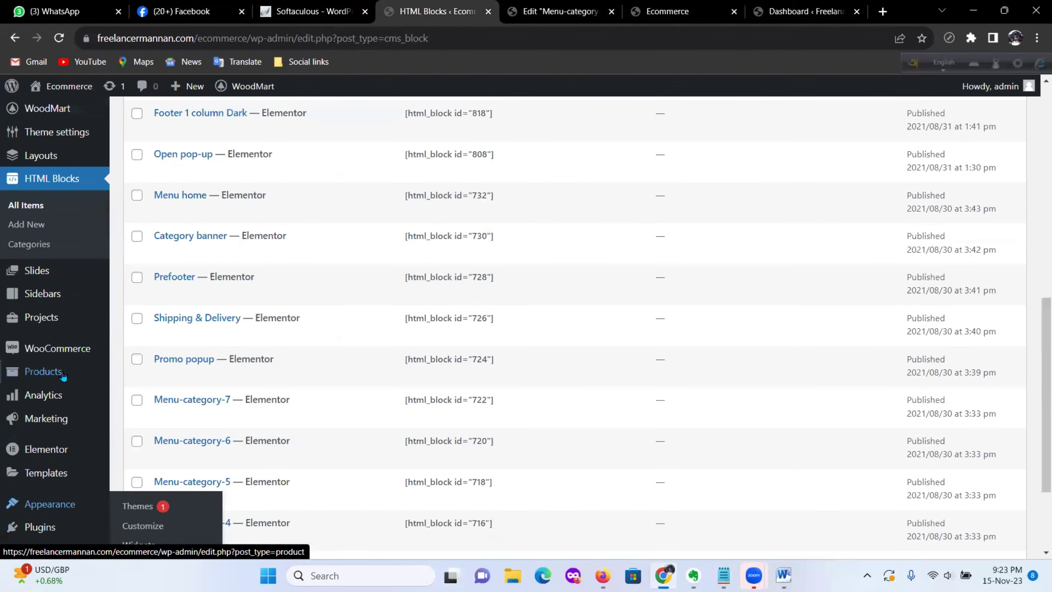
{"action": "scroll", "coordinate": [68, 431], "scroll_direction": "up", "scroll_amount": 1}
{"action": "scroll", "coordinate": [71, 431], "scroll_direction": "down", "scroll_amount": 3}
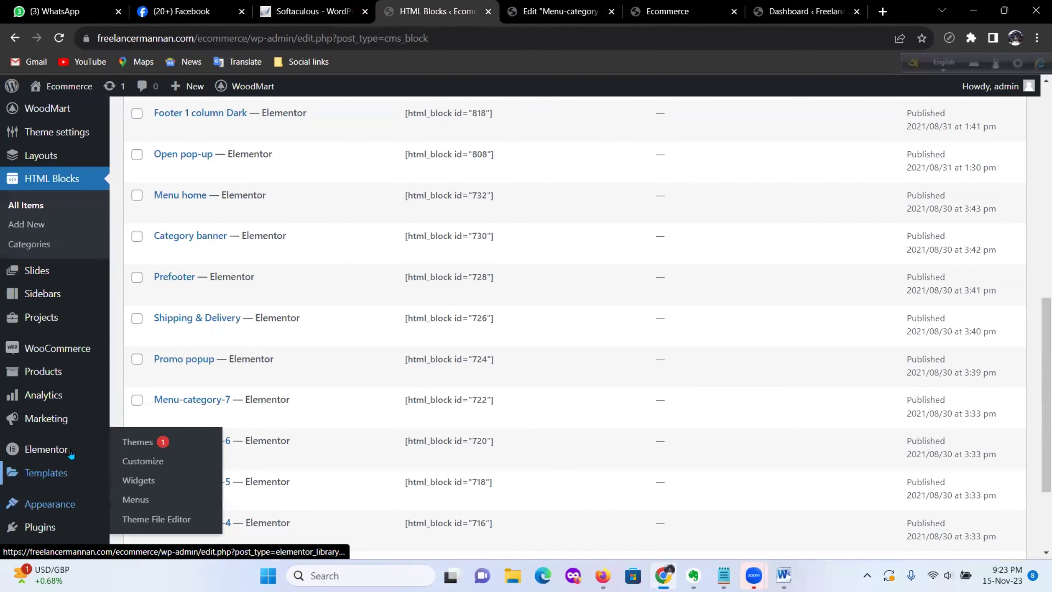
{"action": "mouse_move", "coordinate": [67, 452]}
{"action": "left_click", "coordinate": [138, 304]}
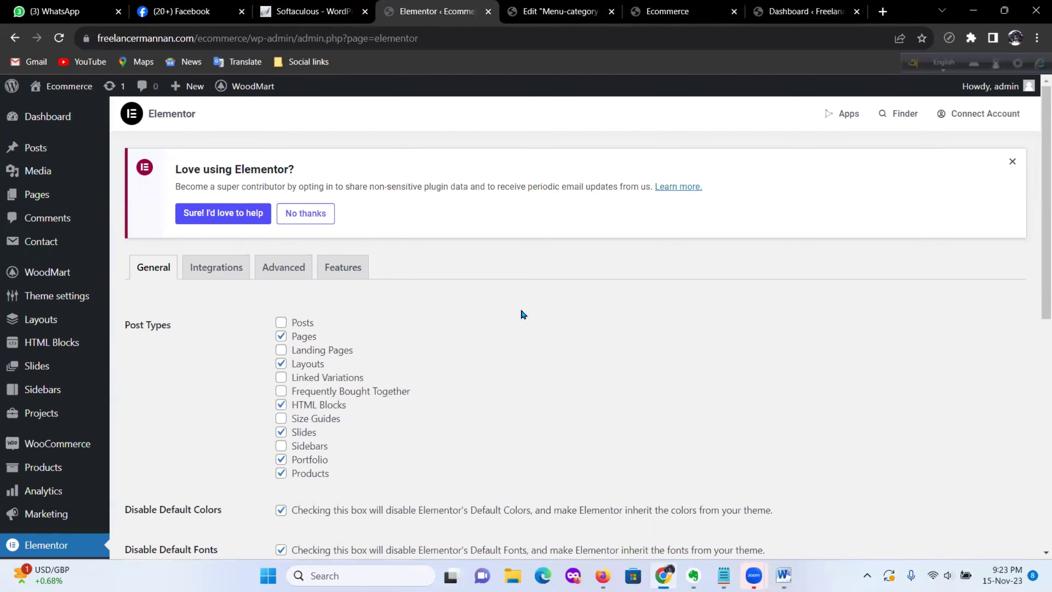
{"action": "left_click", "coordinate": [364, 274]}
Step: Set the Flexbox Container feature to Inactive and save the Elementor settings
{"action": "scroll", "coordinate": [478, 282], "scroll_direction": "down", "scroll_amount": 6}
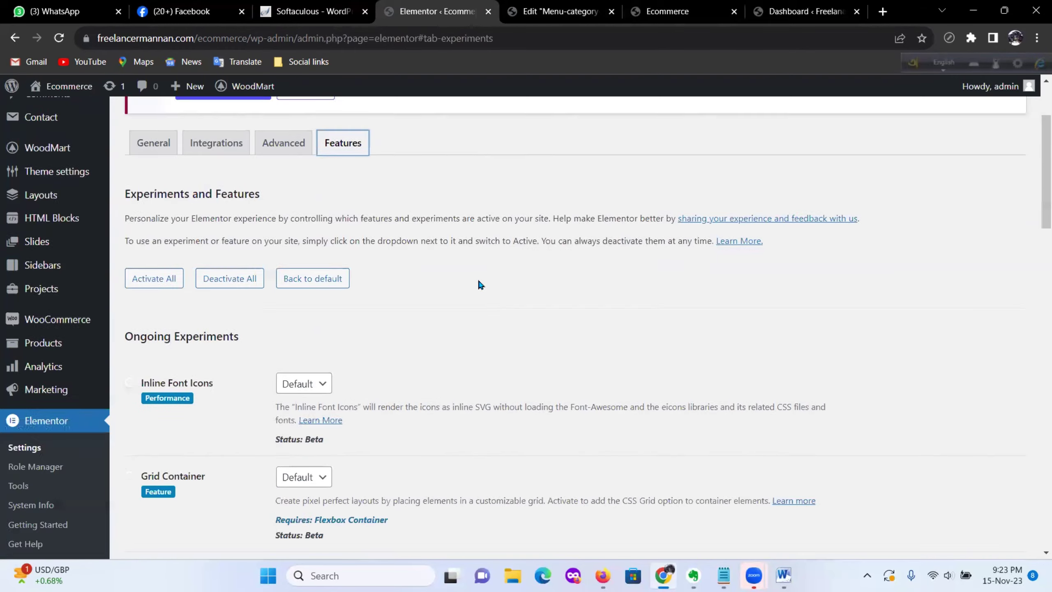
{"action": "scroll", "coordinate": [482, 296], "scroll_direction": "down", "scroll_amount": 10}
{"action": "scroll", "coordinate": [486, 299], "scroll_direction": "down", "scroll_amount": 6}
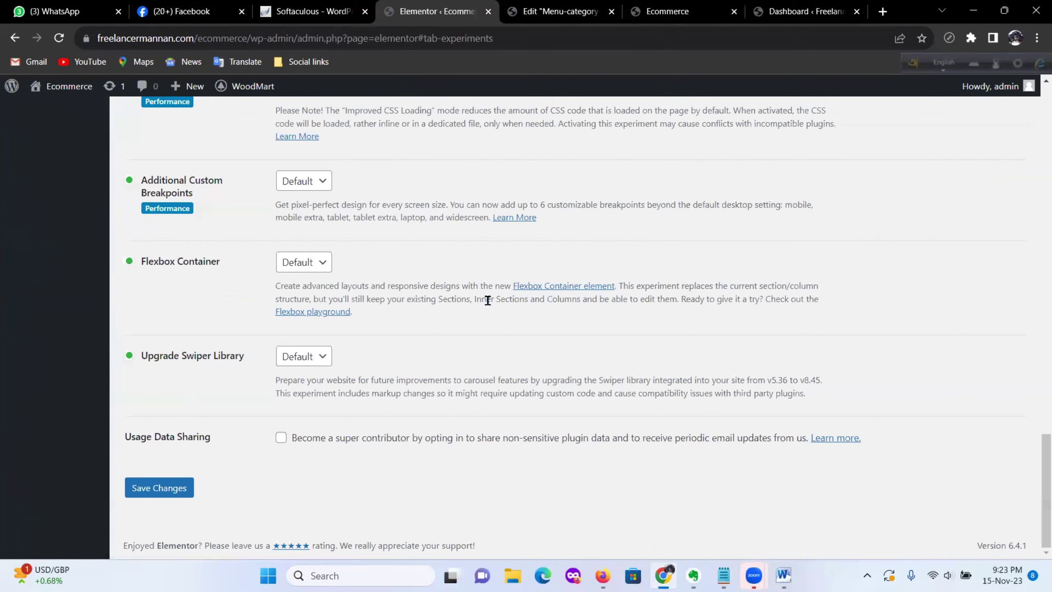
{"action": "scroll", "coordinate": [489, 300], "scroll_direction": "up", "scroll_amount": 3}
{"action": "scroll", "coordinate": [487, 298], "scroll_direction": "up", "scroll_amount": 3}
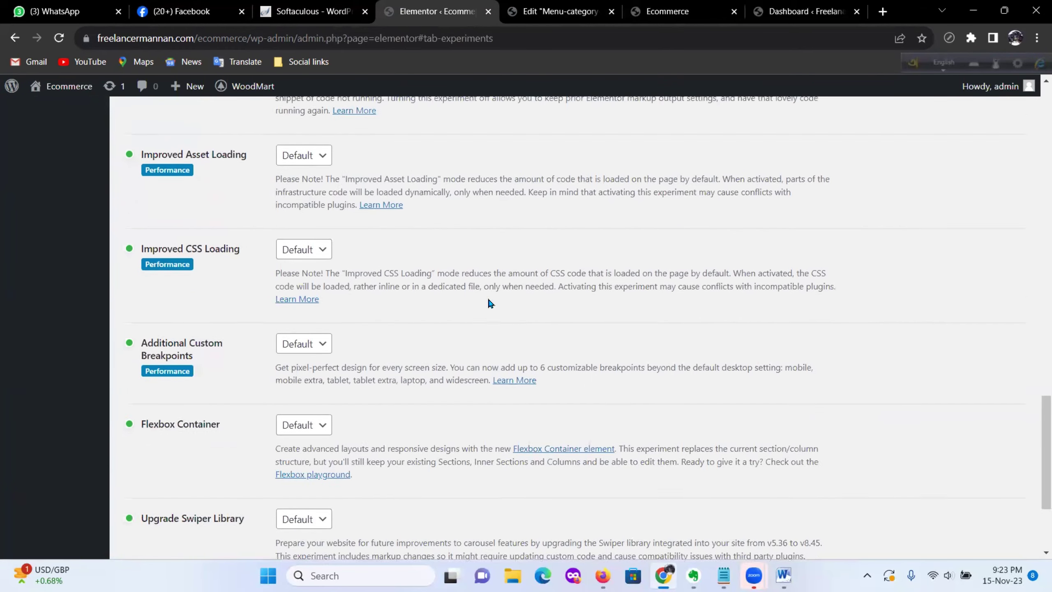
{"action": "scroll", "coordinate": [266, 362], "scroll_direction": "down", "scroll_amount": 5}
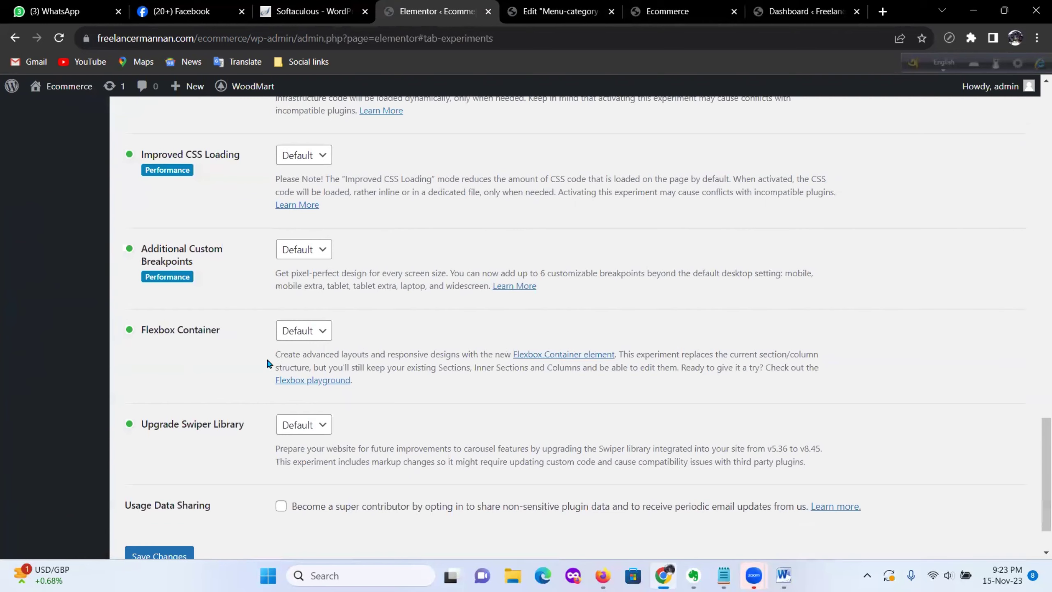
{"action": "left_click", "coordinate": [325, 336]}
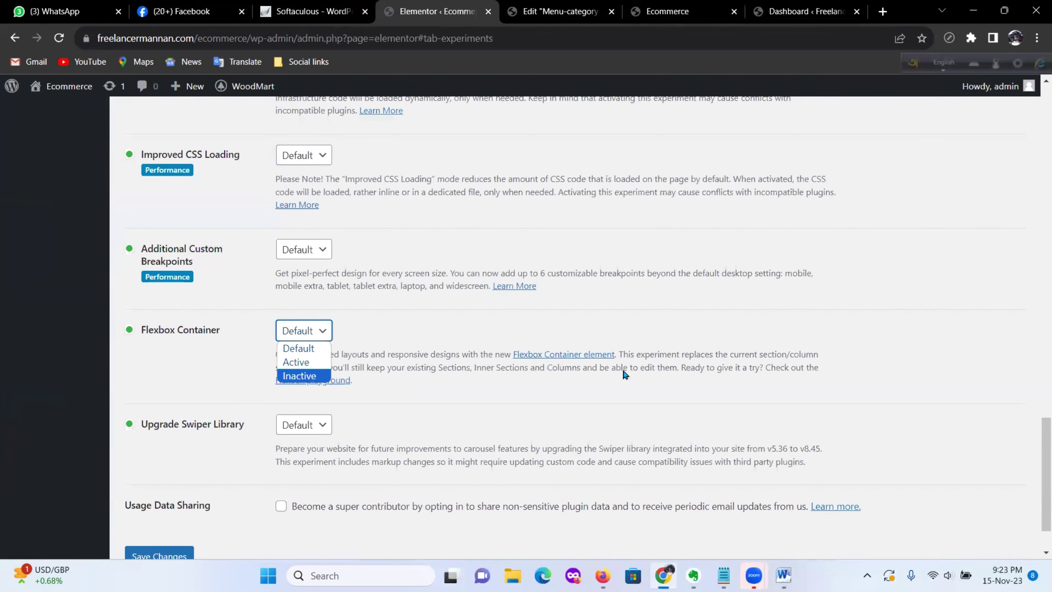
{"action": "key", "text": "Return"}
{"action": "left_click", "coordinate": [623, 354]}
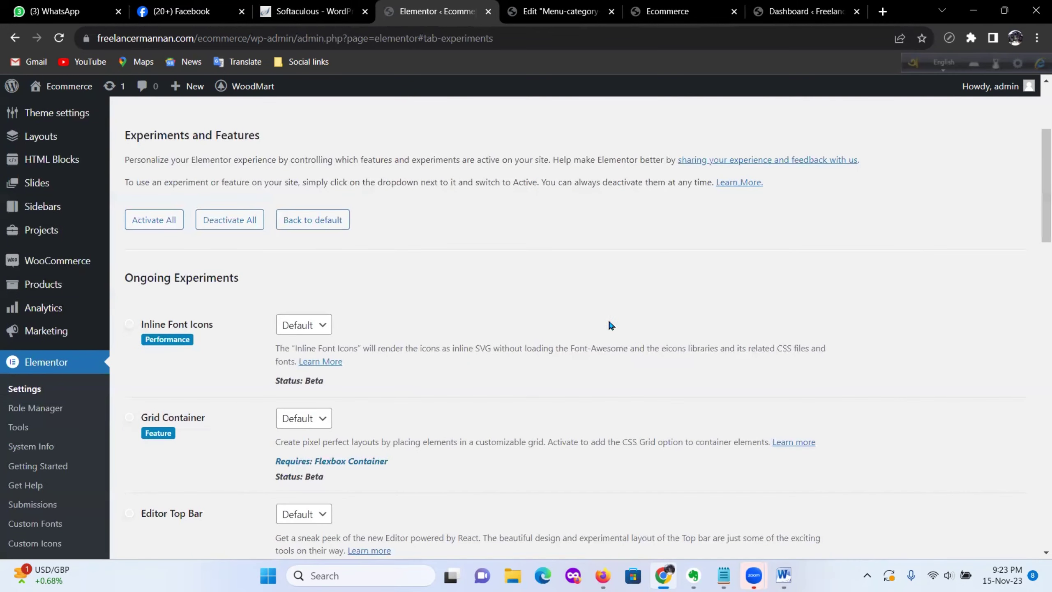
Step: Reload the Menu-category-3 editor and check the Basic widgets for Inner Section
{"action": "left_click", "coordinate": [555, 12]}
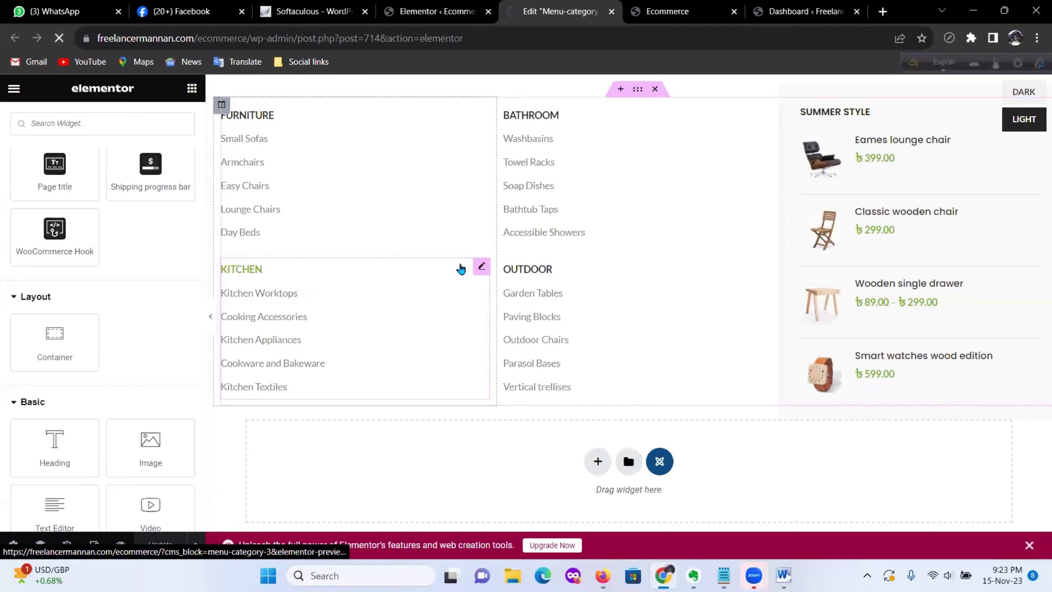
{"action": "key", "text": "F5"}
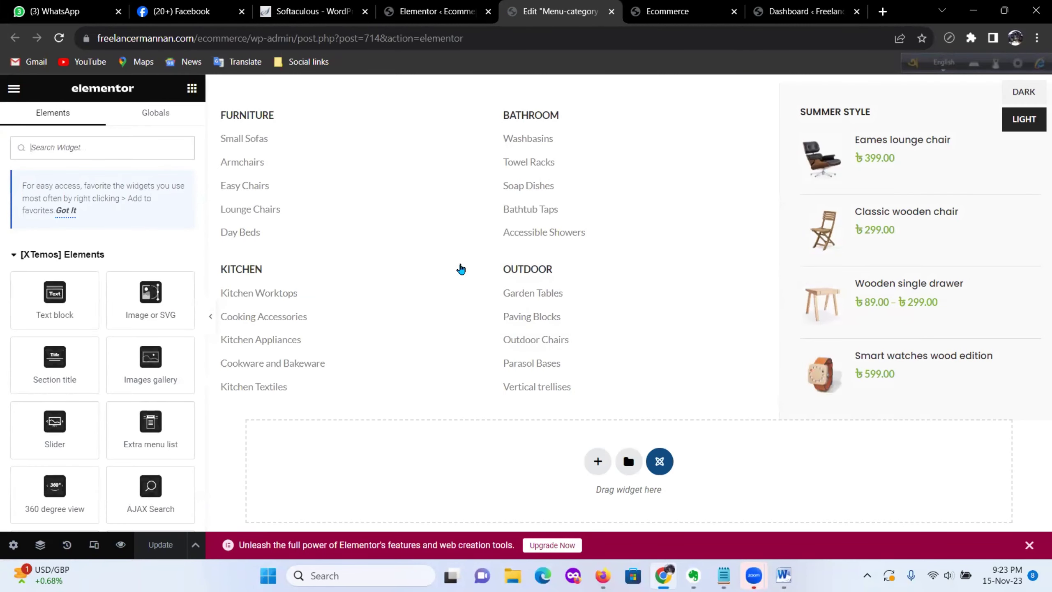
{"action": "scroll", "coordinate": [124, 356], "scroll_direction": "down", "scroll_amount": 10}
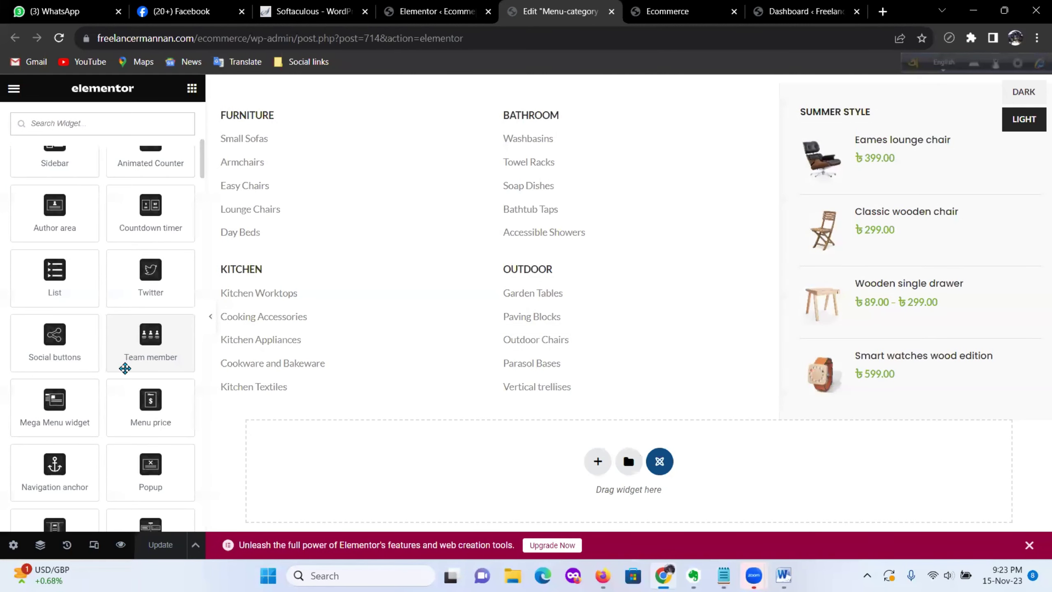
{"action": "scroll", "coordinate": [126, 368], "scroll_direction": "down", "scroll_amount": 10}
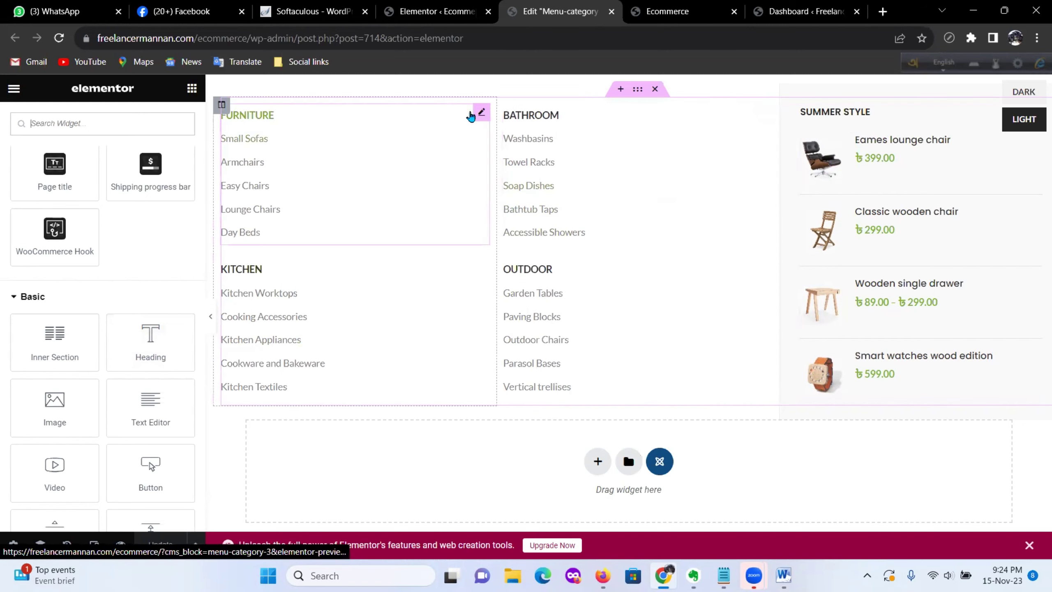
Step: Open the FURNITURE extra menu list for editing and expand its Small Sofas item to examine the title and link fields
{"action": "left_click", "coordinate": [479, 118]}
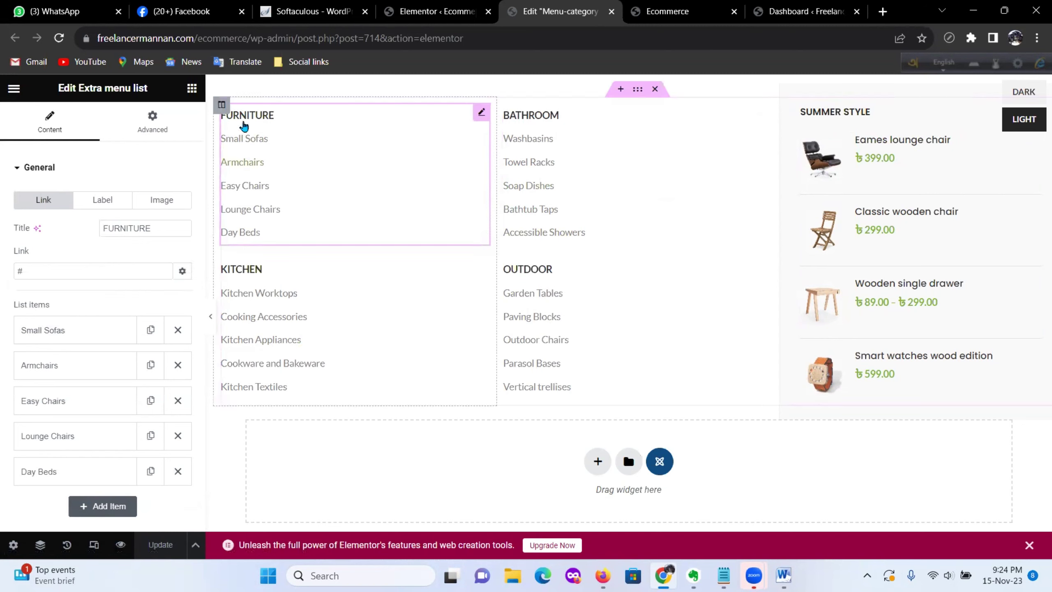
{"action": "double_click", "coordinate": [107, 223]}
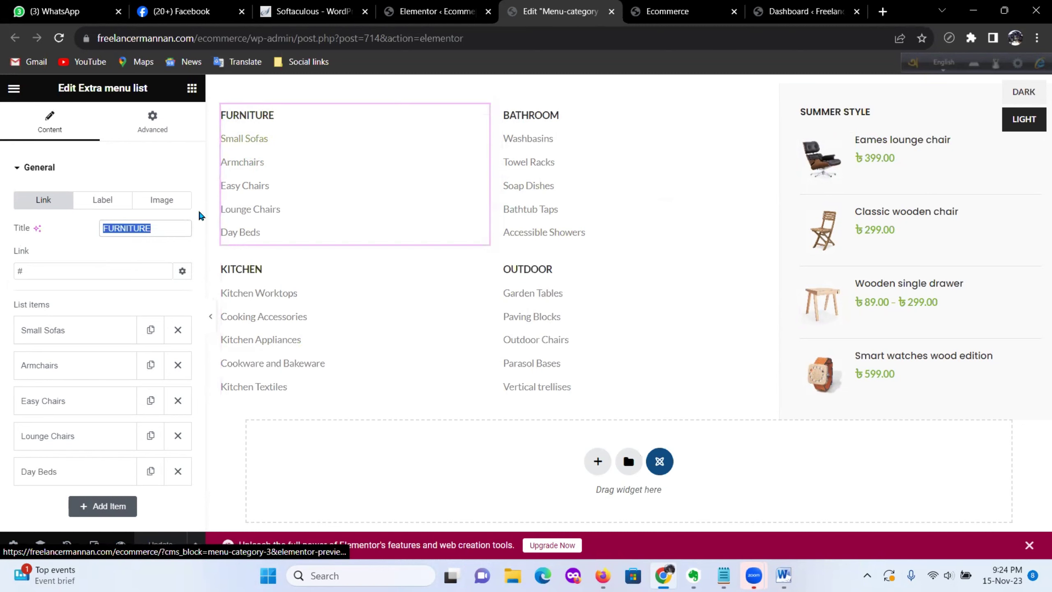
{"action": "left_click", "coordinate": [73, 335]}
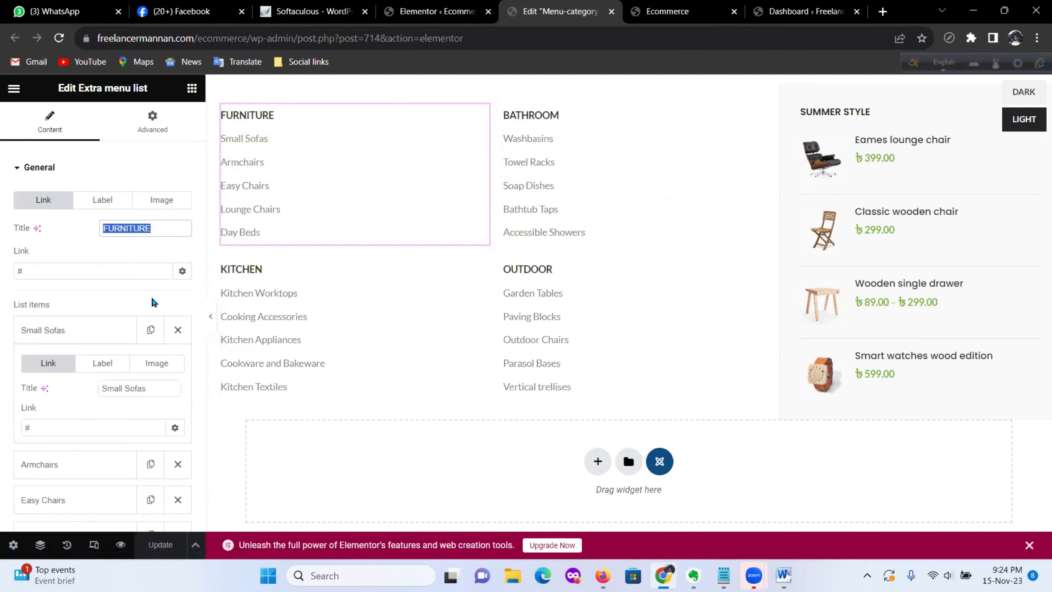
{"action": "scroll", "coordinate": [135, 313], "scroll_direction": "down", "scroll_amount": 2}
{"action": "left_click_drag", "start_coordinate": [150, 293], "coordinate": [87, 290]}
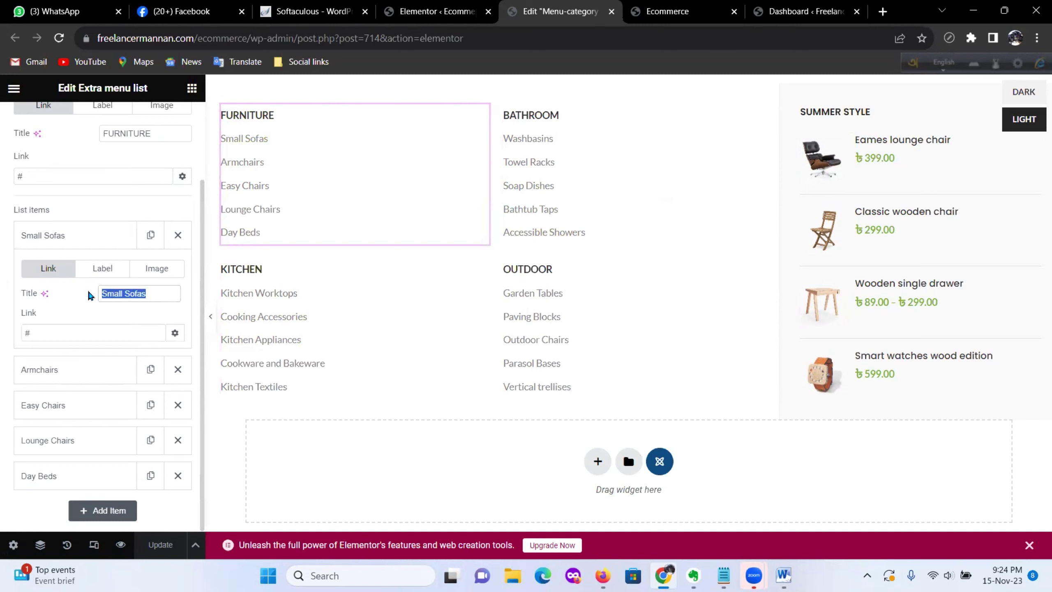
{"action": "left_click", "coordinate": [63, 335]}
{"action": "key", "text": "BackSpace"}
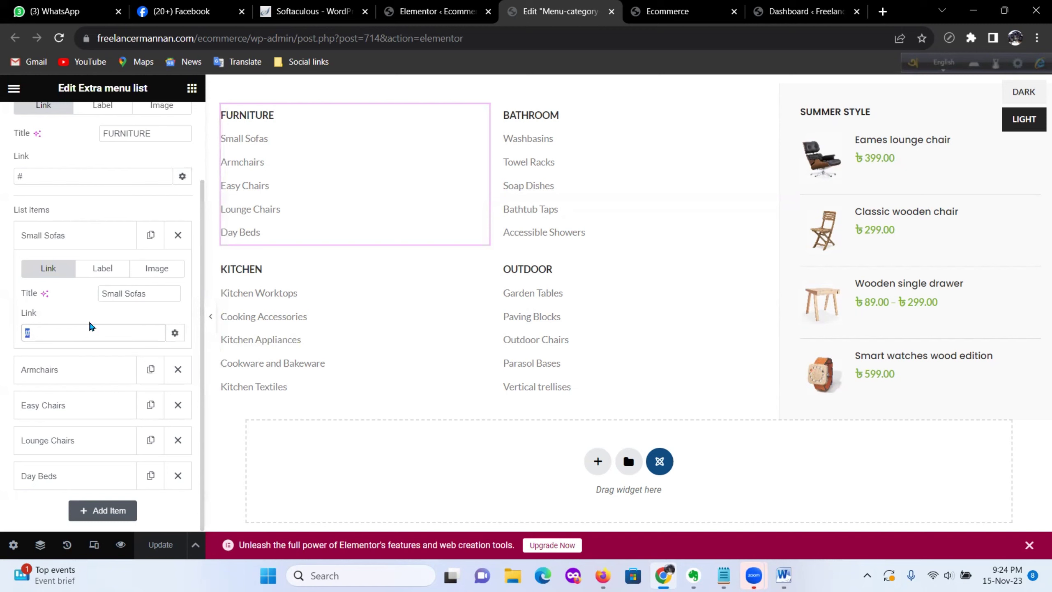
Step: Give the Small Sofas item the label text New and the red-seated chair image slider-main-demo-2-11.jpg from the media library
{"action": "left_click", "coordinate": [100, 269]}
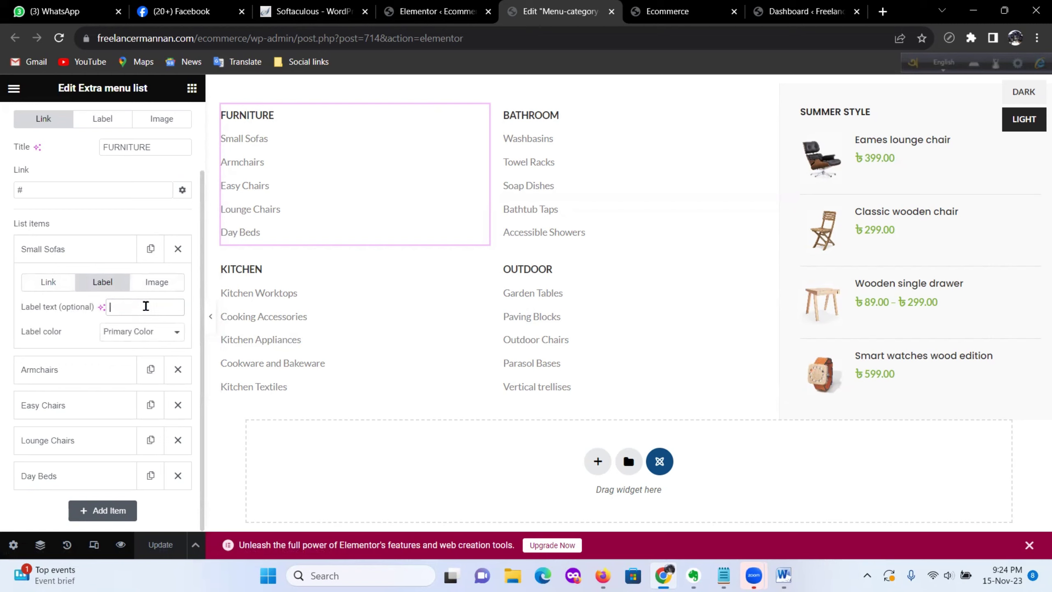
{"action": "type", "text": "New"}
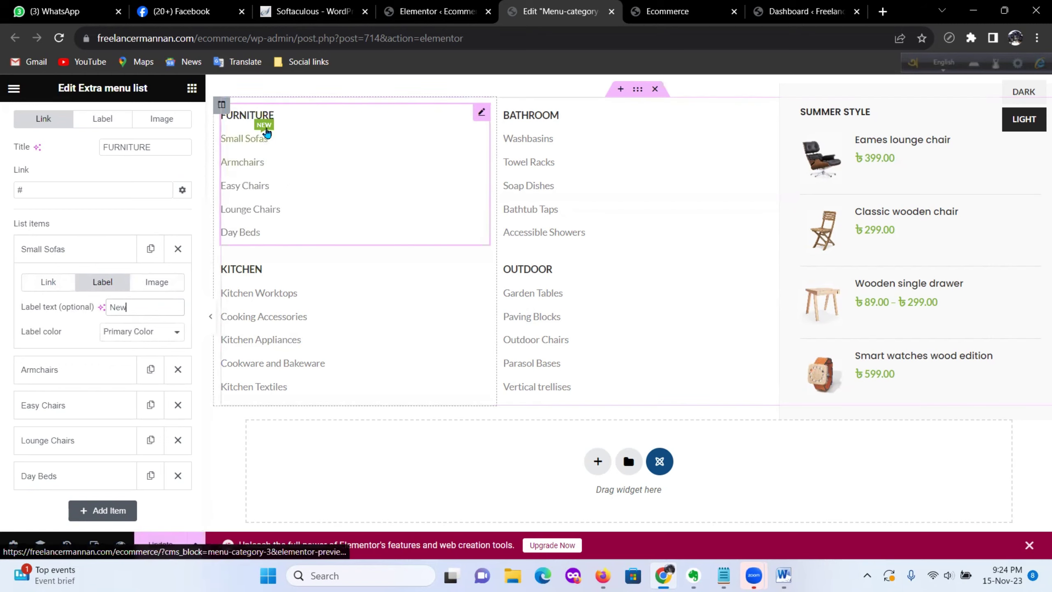
{"action": "left_click", "coordinate": [156, 282]}
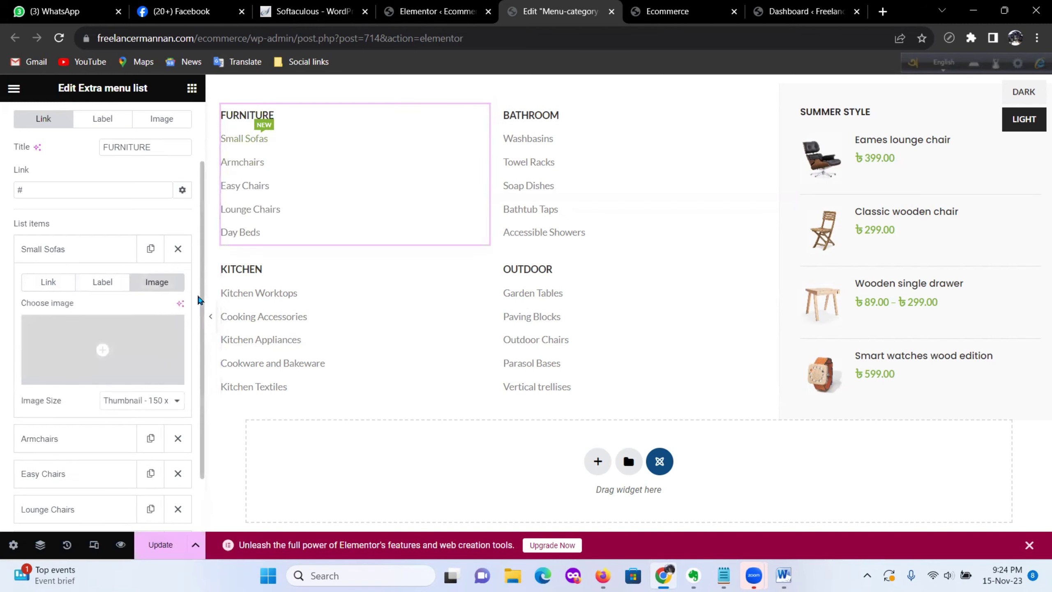
{"action": "left_click", "coordinate": [130, 338]}
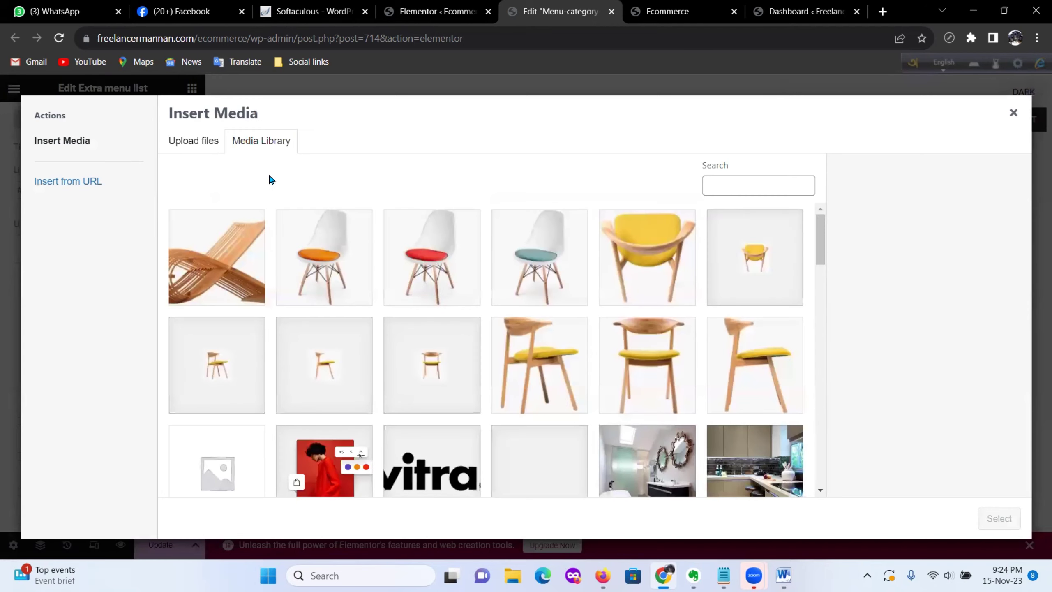
{"action": "left_click", "coordinate": [447, 260]}
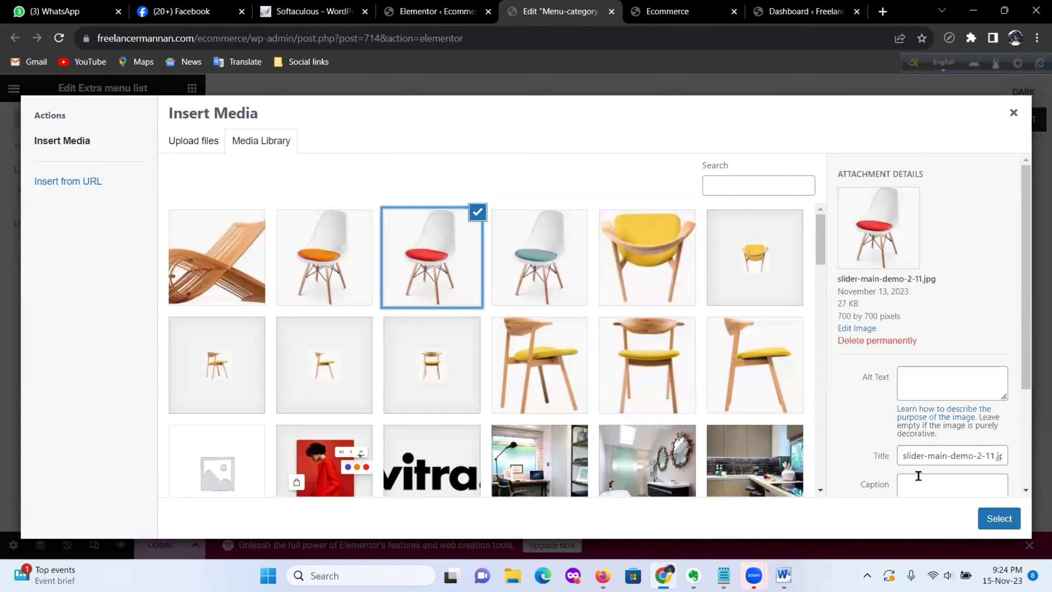
{"action": "left_click", "coordinate": [998, 518]}
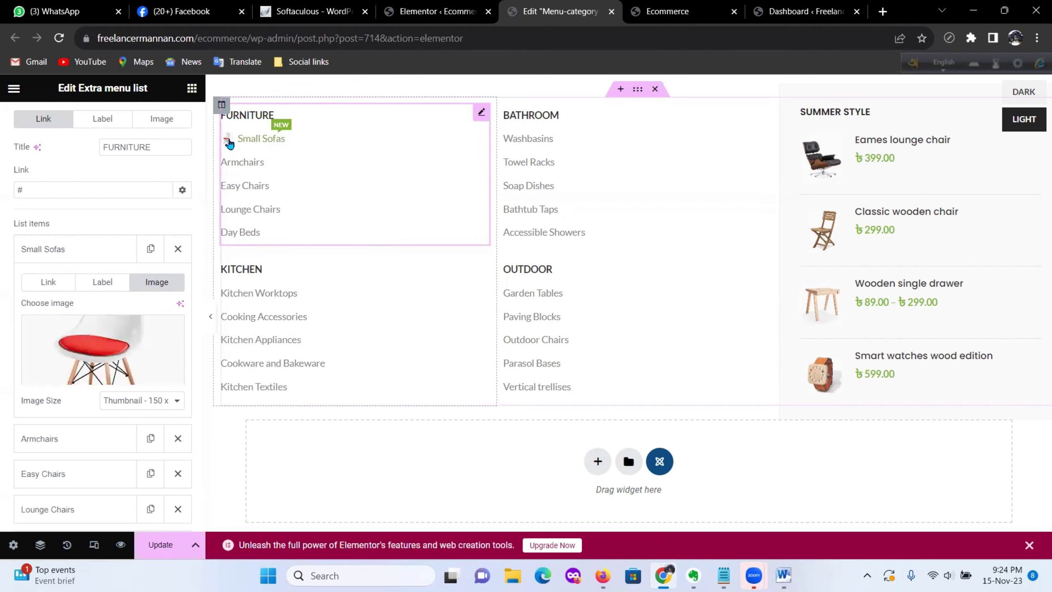
Step: Give the Armchairs item in the FURNITURE menu list the label text Hot
{"action": "left_click", "coordinate": [48, 284]}
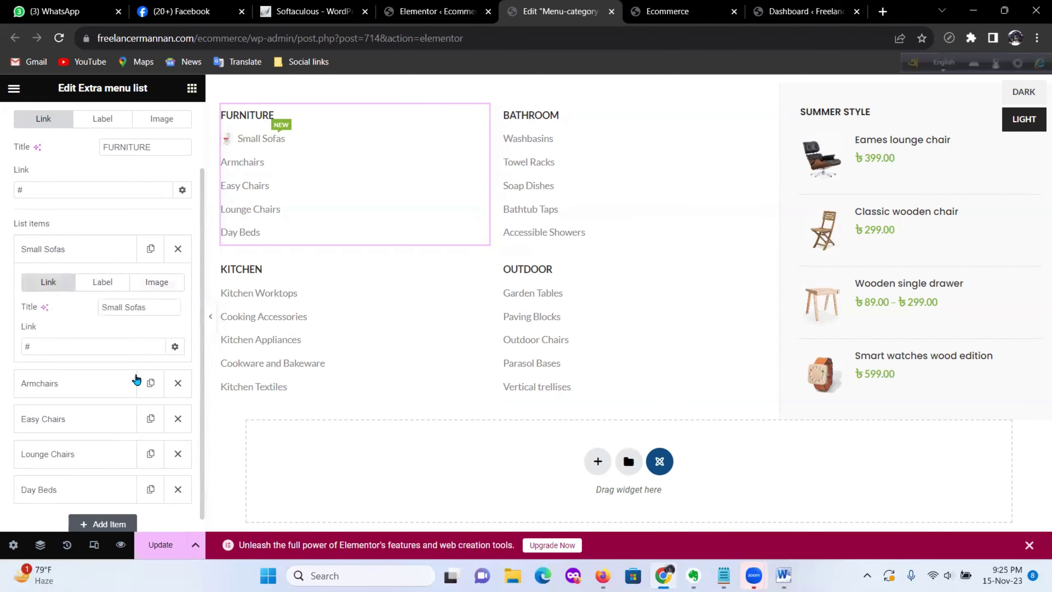
{"action": "left_click", "coordinate": [90, 385]}
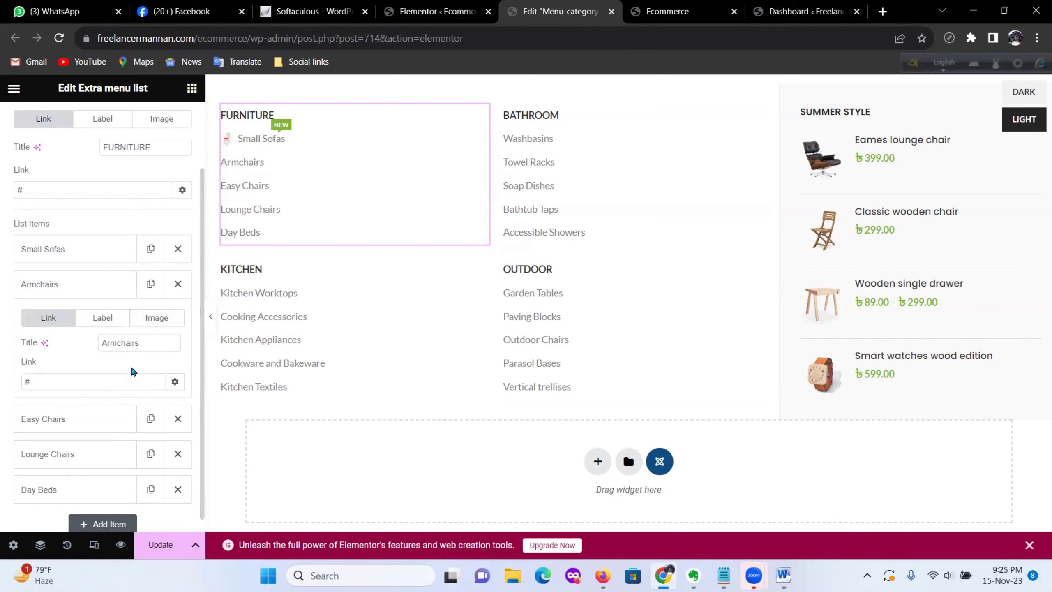
{"action": "left_click", "coordinate": [122, 325]}
{"action": "left_click", "coordinate": [147, 338]}
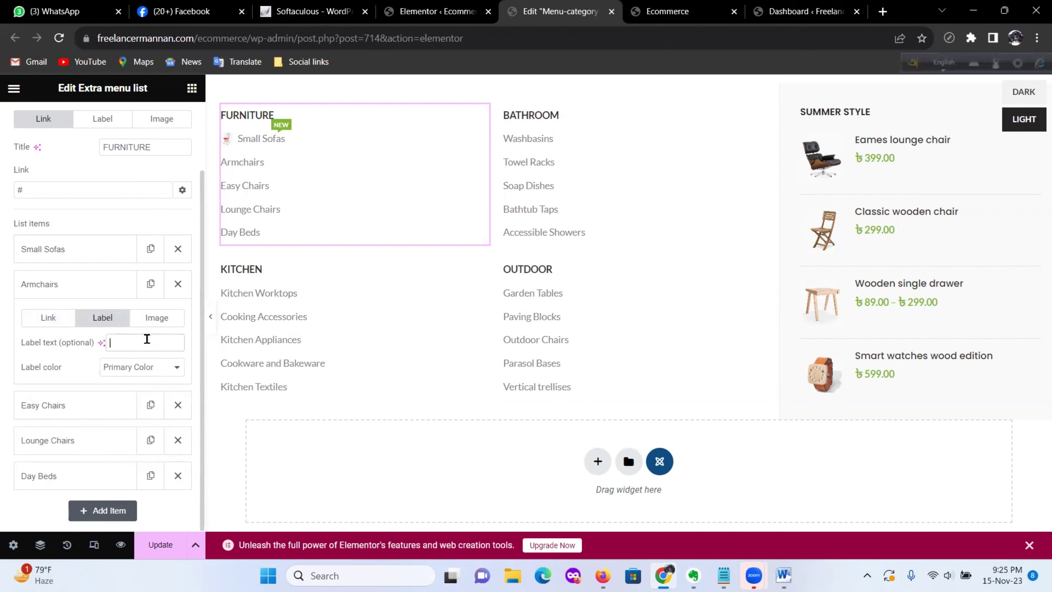
{"action": "type", "text": "Hot"}
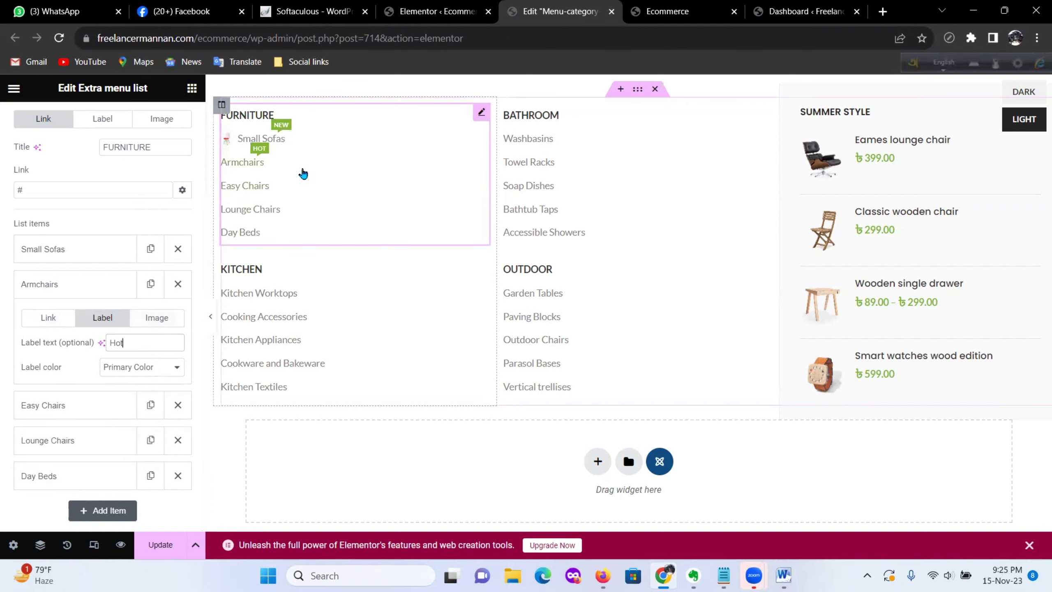
Step: Set the Armchairs item's image to the curved slatted wooden chair picture from the media library
{"action": "left_click", "coordinate": [157, 318]}
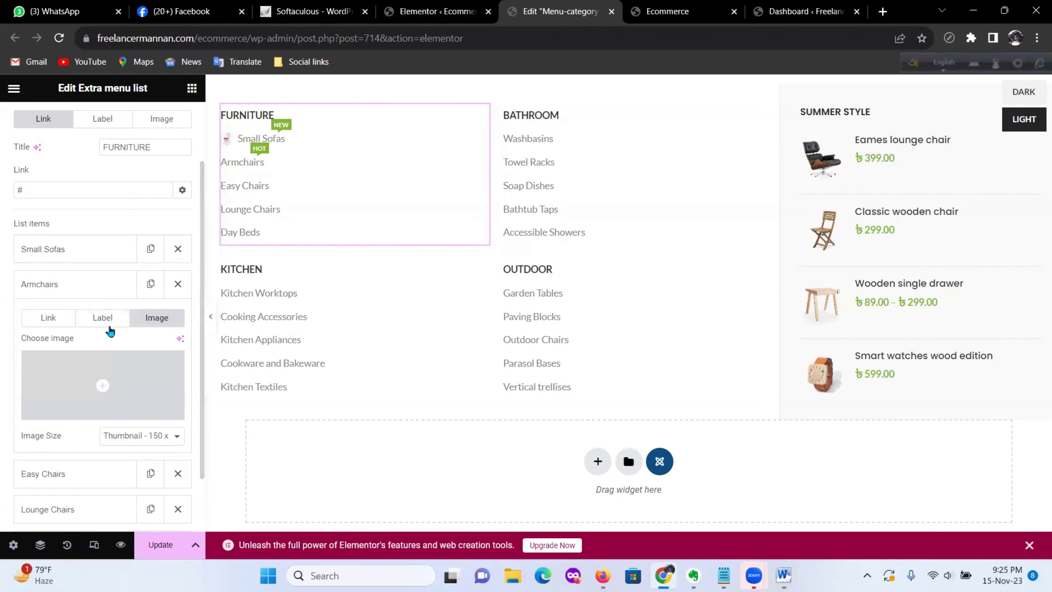
{"action": "left_click", "coordinate": [106, 385]}
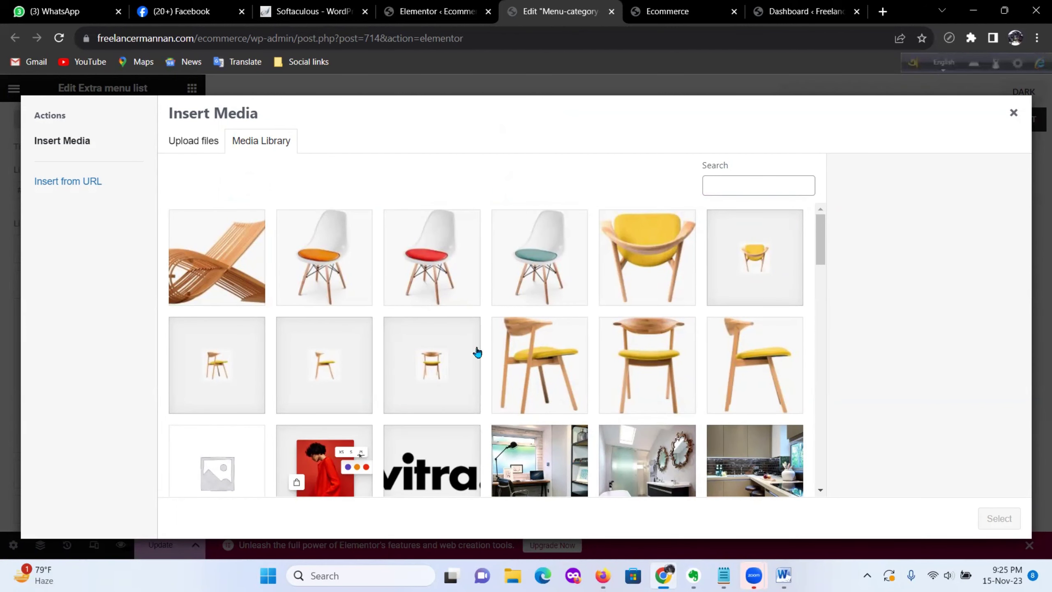
{"action": "left_click", "coordinate": [228, 248]}
{"action": "left_click", "coordinate": [999, 518]}
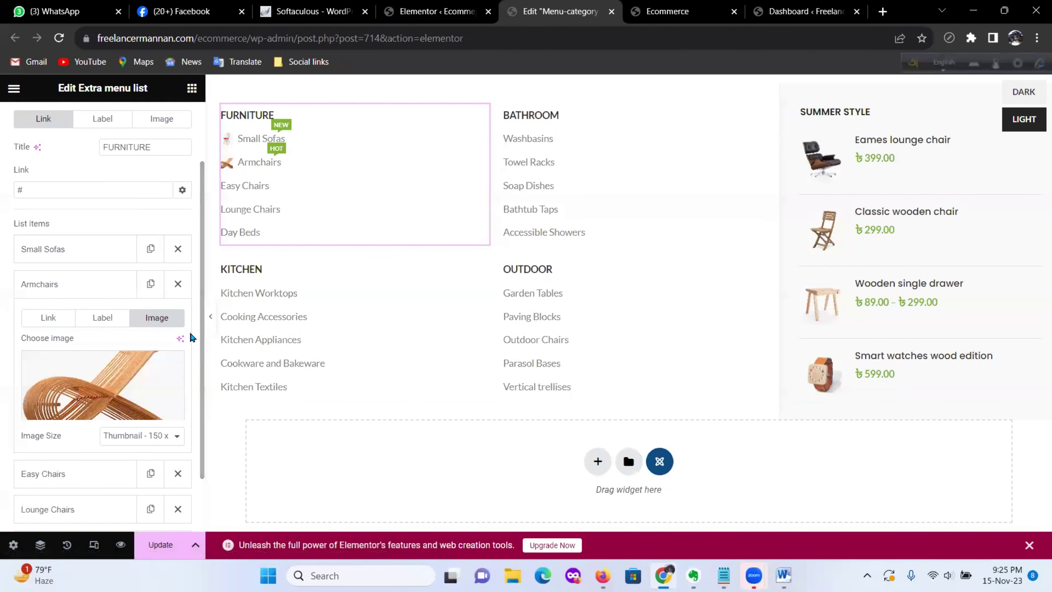
{"action": "scroll", "coordinate": [128, 302], "scroll_direction": "up", "scroll_amount": 2}
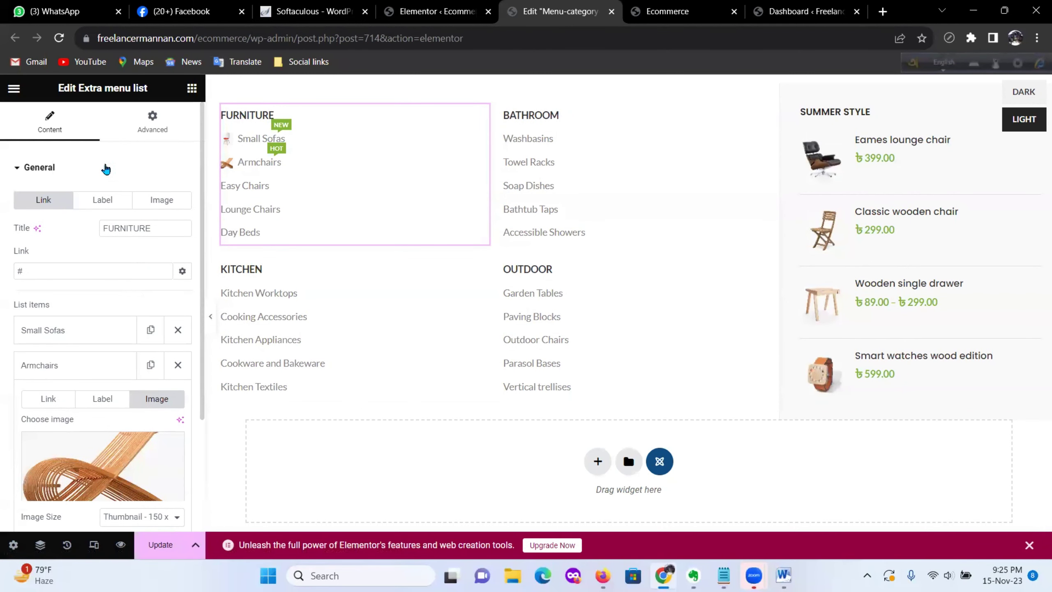
{"action": "scroll", "coordinate": [103, 344], "scroll_direction": "down", "scroll_amount": 3}
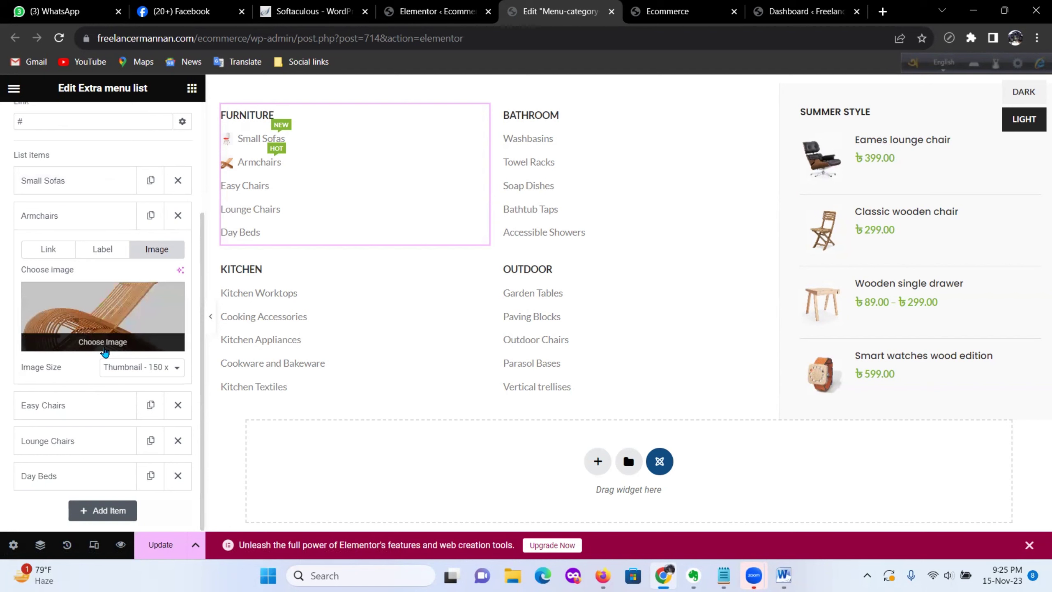
{"action": "scroll", "coordinate": [107, 350], "scroll_direction": "up", "scroll_amount": 3}
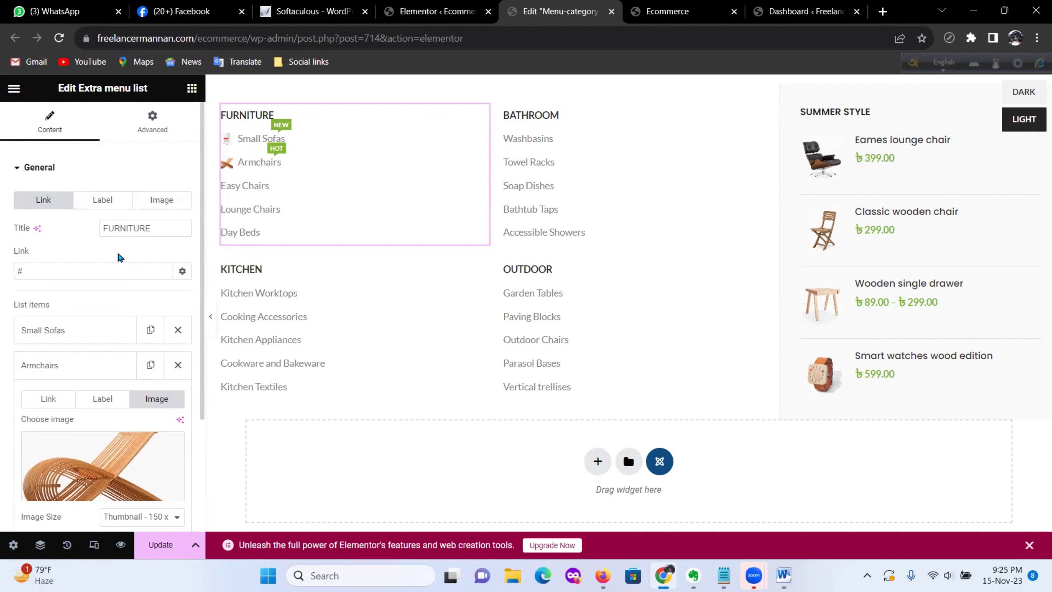
{"action": "scroll", "coordinate": [117, 265], "scroll_direction": "down", "scroll_amount": 3}
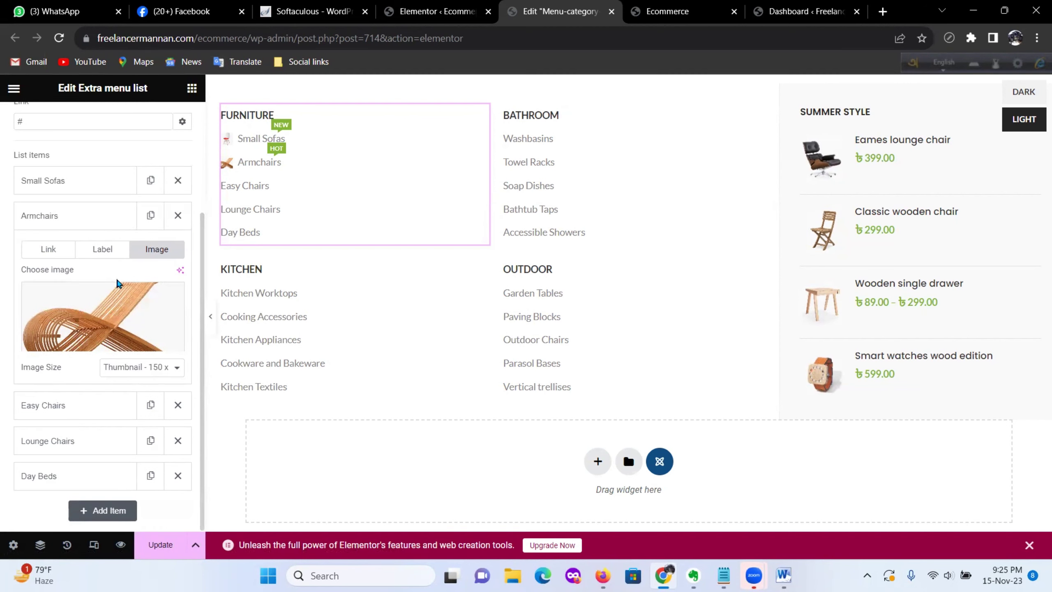
{"action": "scroll", "coordinate": [119, 274], "scroll_direction": "up", "scroll_amount": 3}
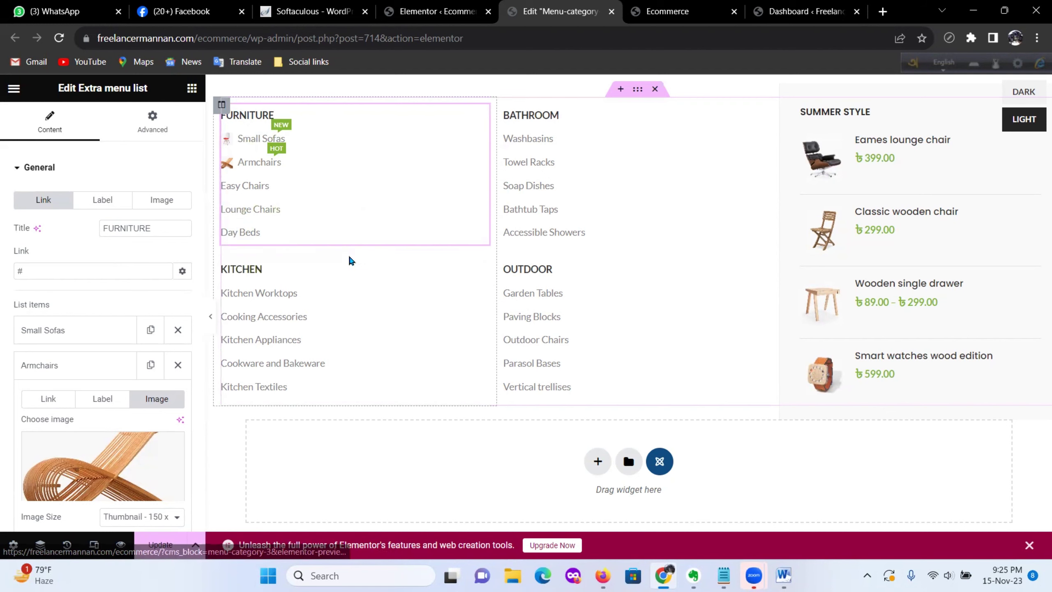
Step: Open the KITCHEN, BATHROOM and OUTDOOR menu lists in turn and delete the OUTDOOR list
{"action": "left_click", "coordinate": [481, 268]}
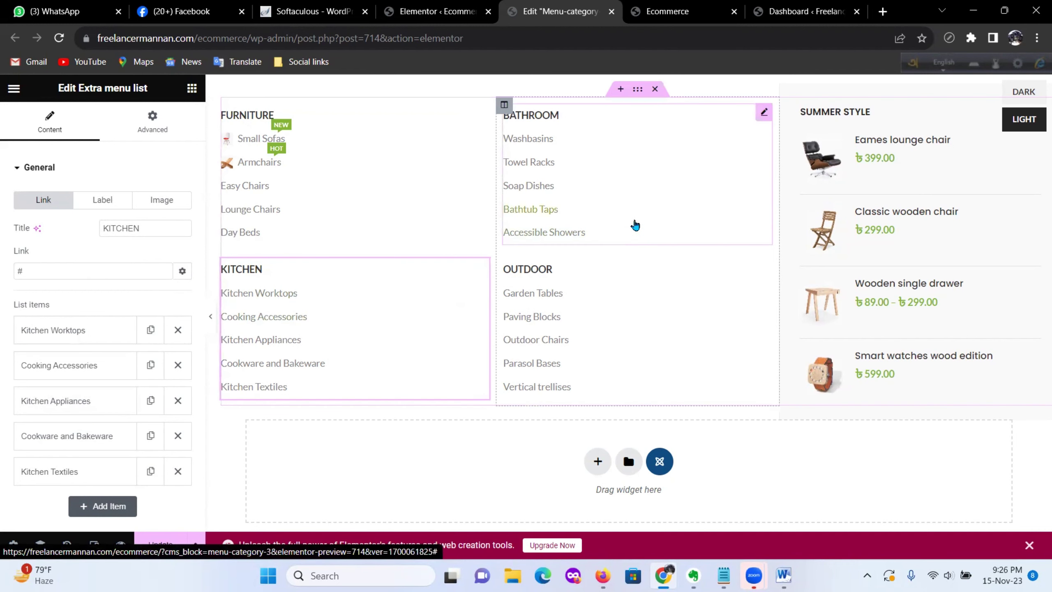
{"action": "left_click", "coordinate": [764, 111]}
{"action": "left_click", "coordinate": [764, 266]}
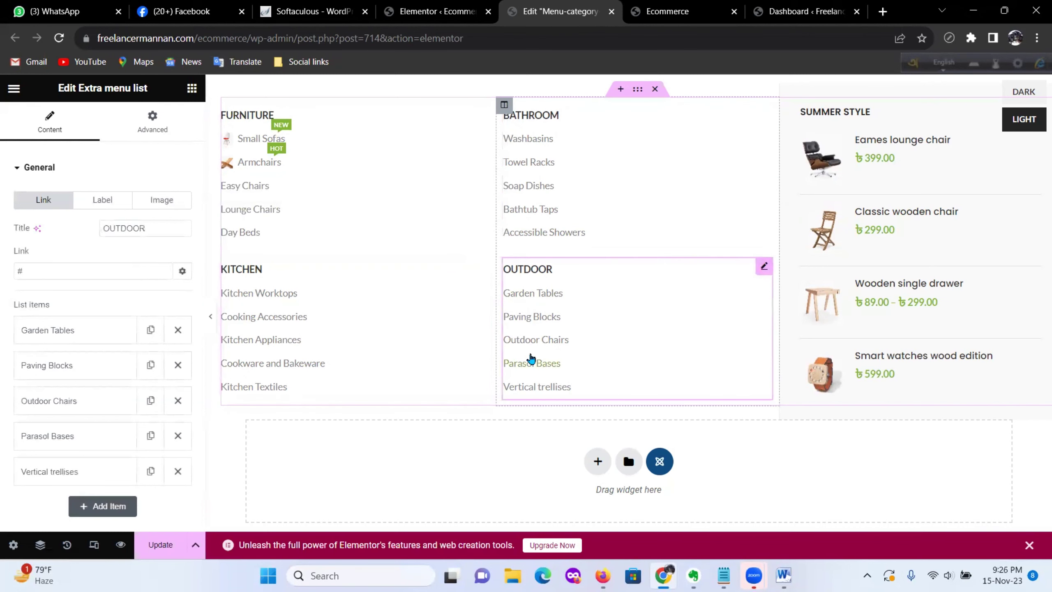
{"action": "right_click", "coordinate": [763, 268]}
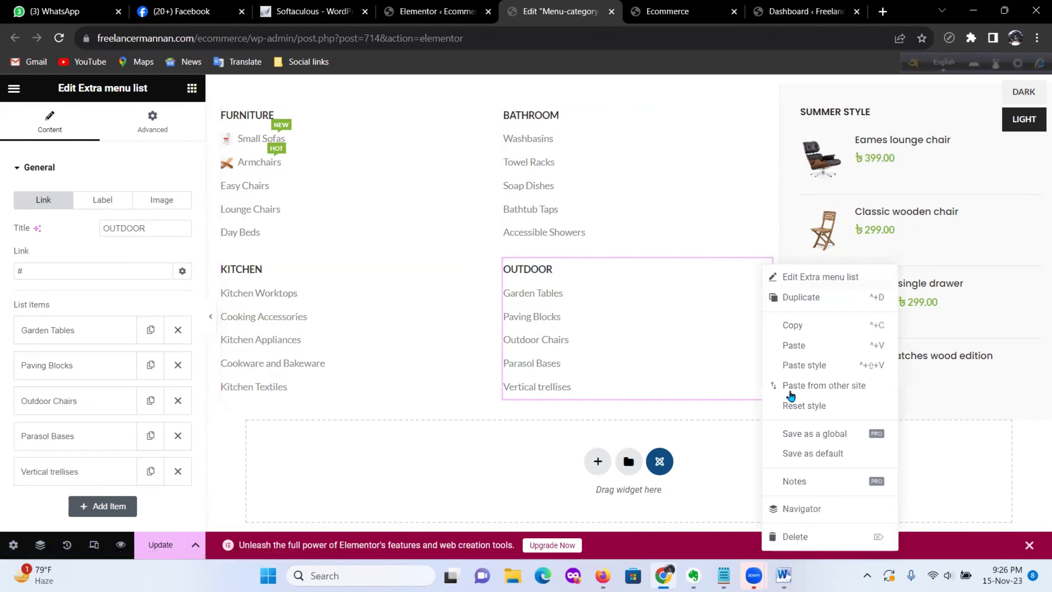
{"action": "left_click", "coordinate": [810, 537]}
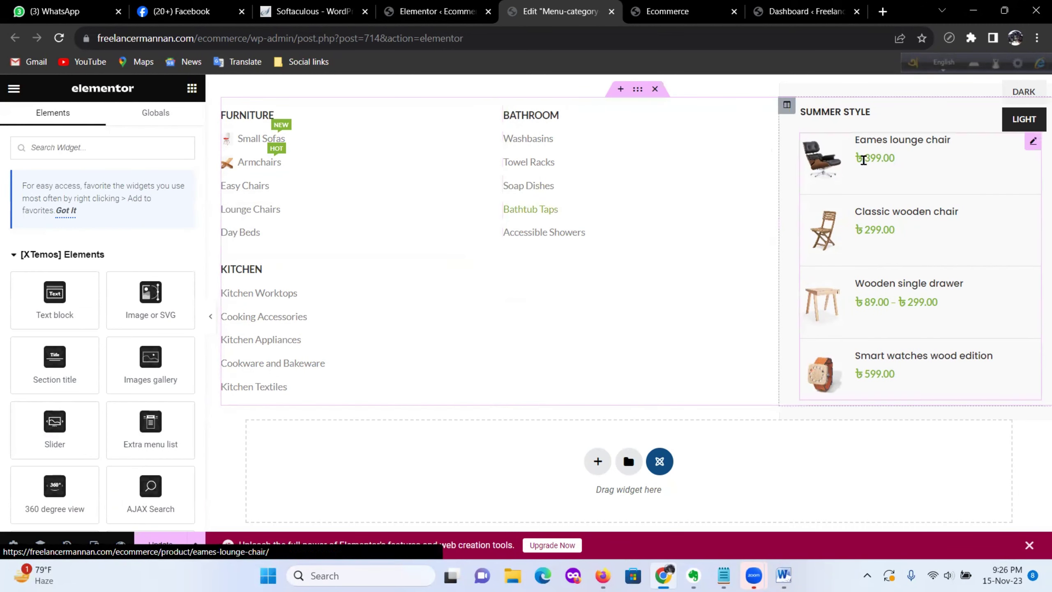
Step: Delete the WC Products widget beneath the SUMMER STYLE title
{"action": "left_click", "coordinate": [1032, 143]}
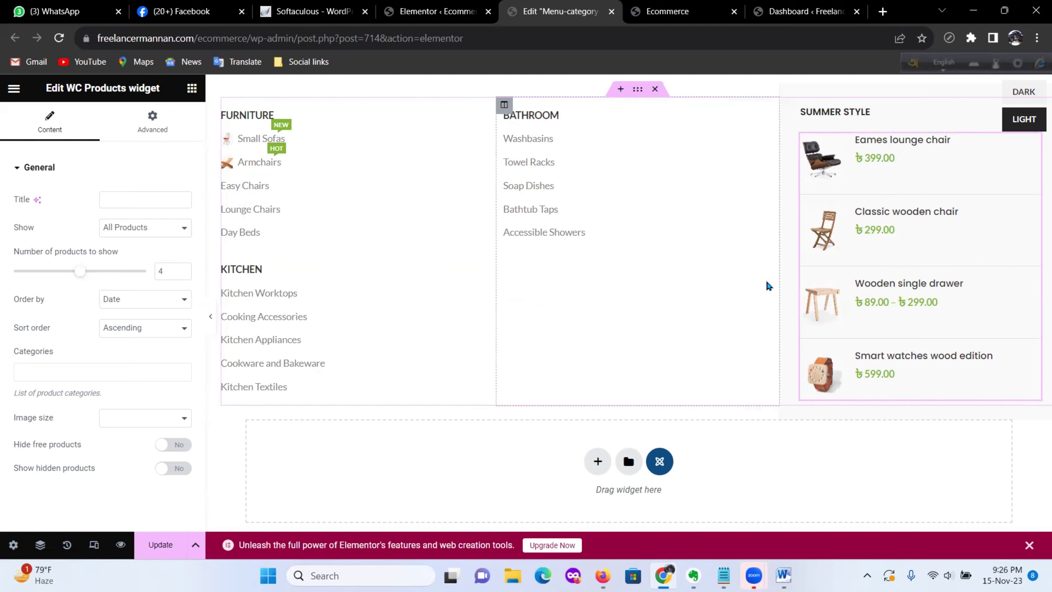
{"action": "right_click", "coordinate": [1029, 143]}
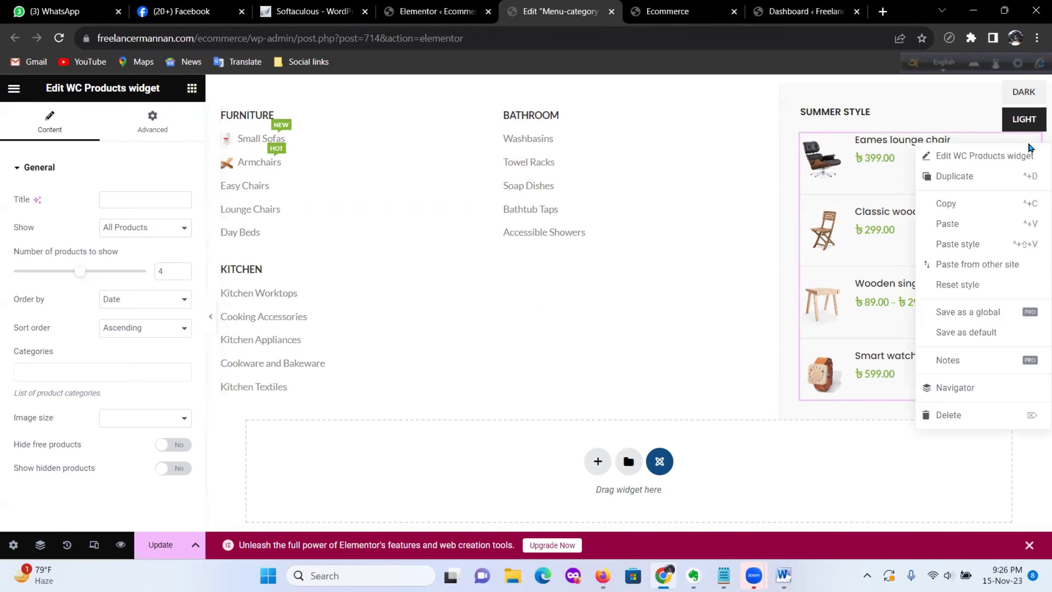
{"action": "key", "text": "Delete"}
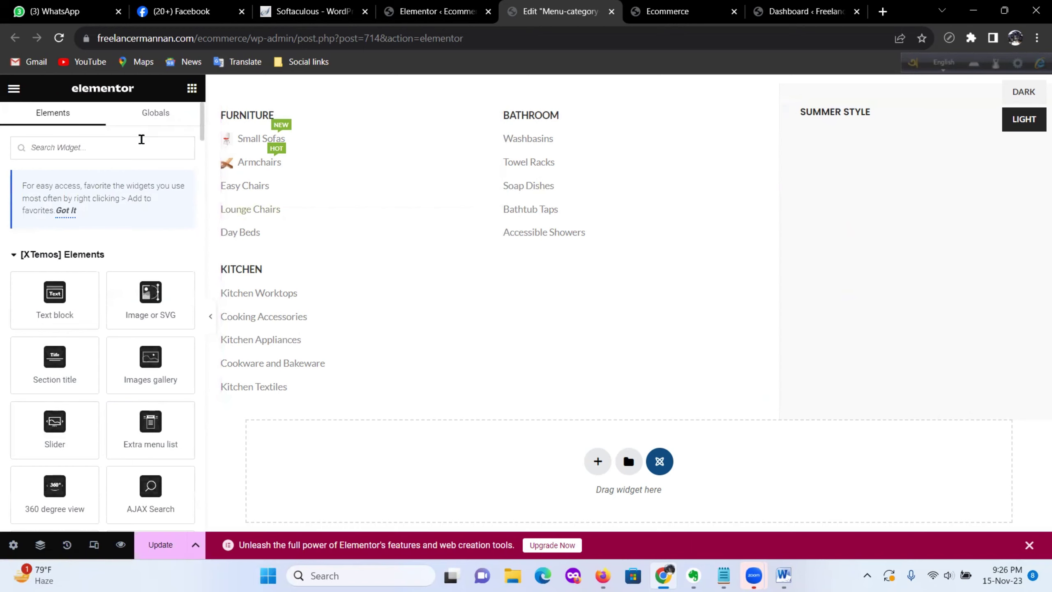
Step: Add an Image widget to the SUMMER STYLE column and place the SUMMER STYLE title above it
{"action": "type", "text": "image"}
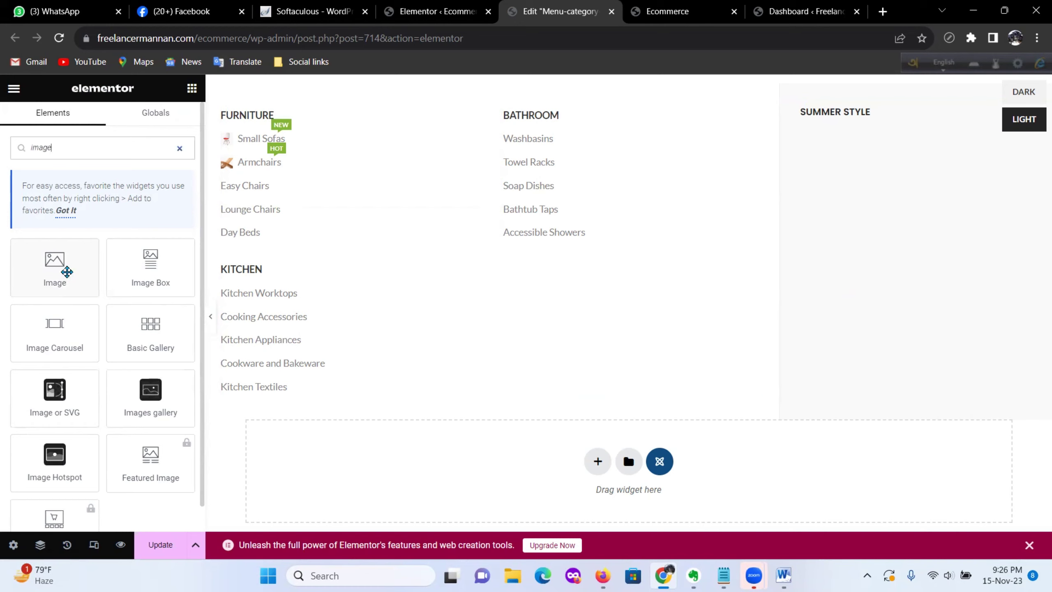
{"action": "left_click_drag", "start_coordinate": [67, 271], "coordinate": [898, 124]}
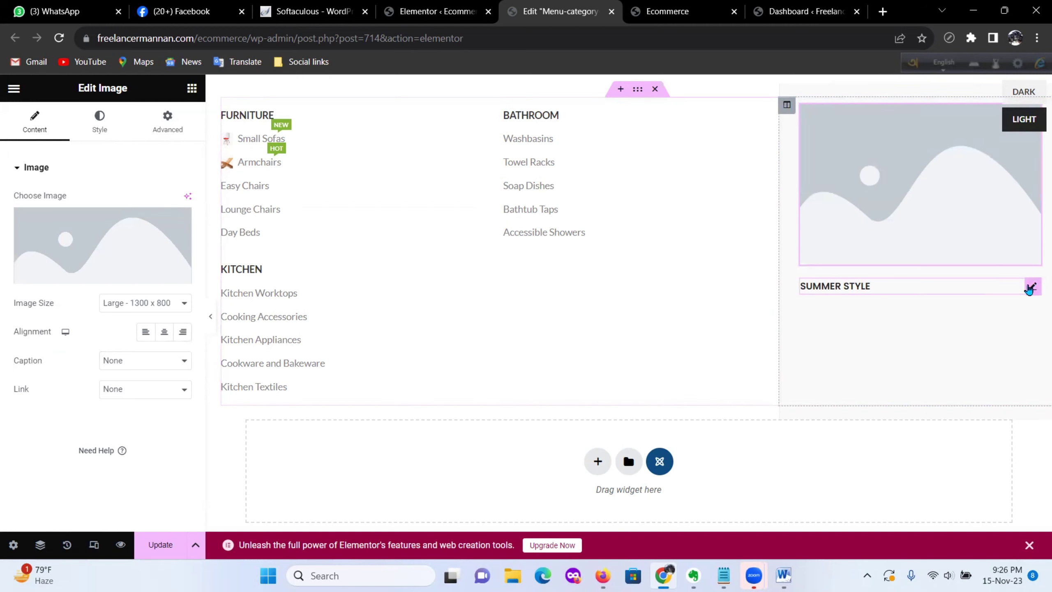
{"action": "left_click_drag", "start_coordinate": [1030, 289], "coordinate": [927, 116]}
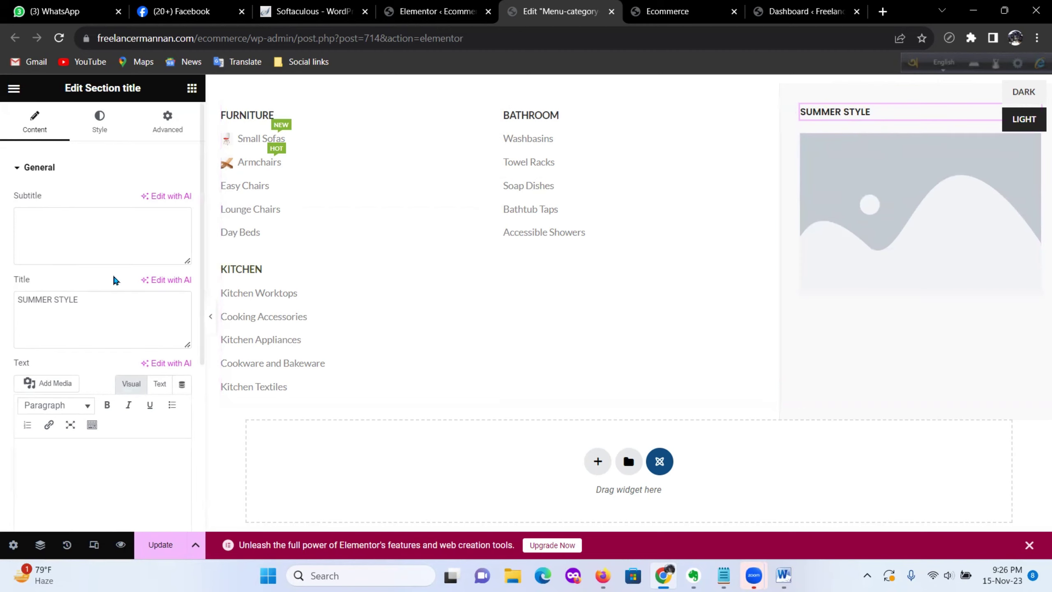
Step: Set the new Image widget's picture to post-example-2-image-19.jpg from the media library
{"action": "left_click", "coordinate": [891, 242]}
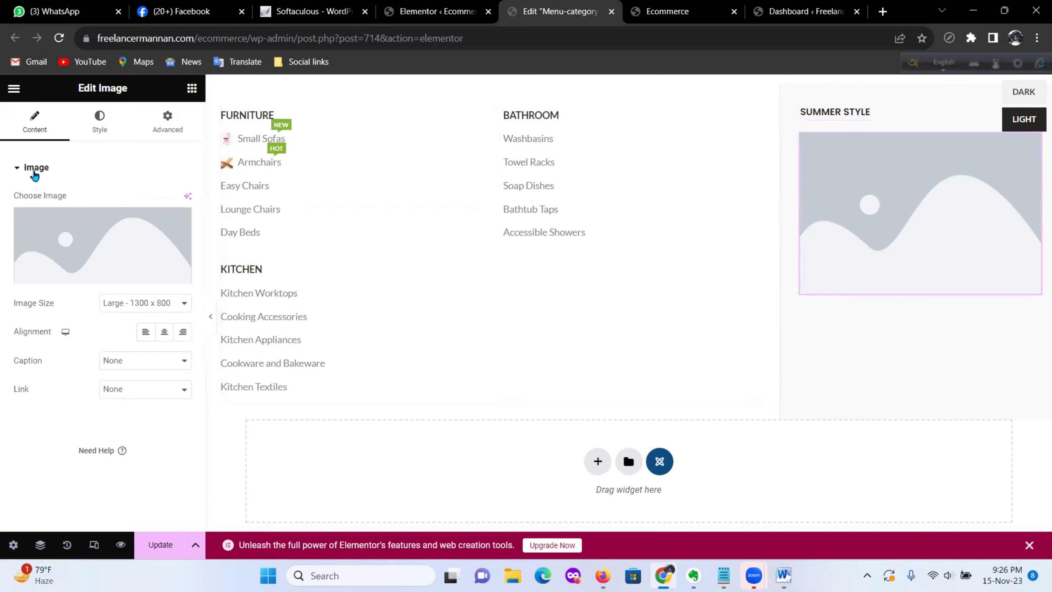
{"action": "left_click", "coordinate": [134, 240]}
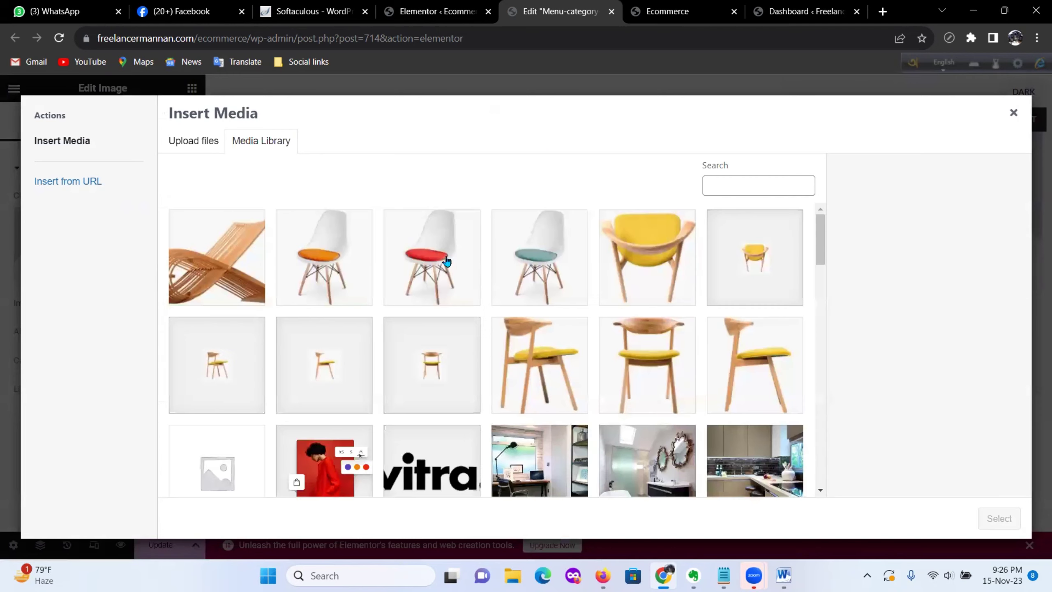
{"action": "left_click", "coordinate": [636, 369]}
{"action": "scroll", "coordinate": [584, 323], "scroll_direction": "down", "scroll_amount": 5}
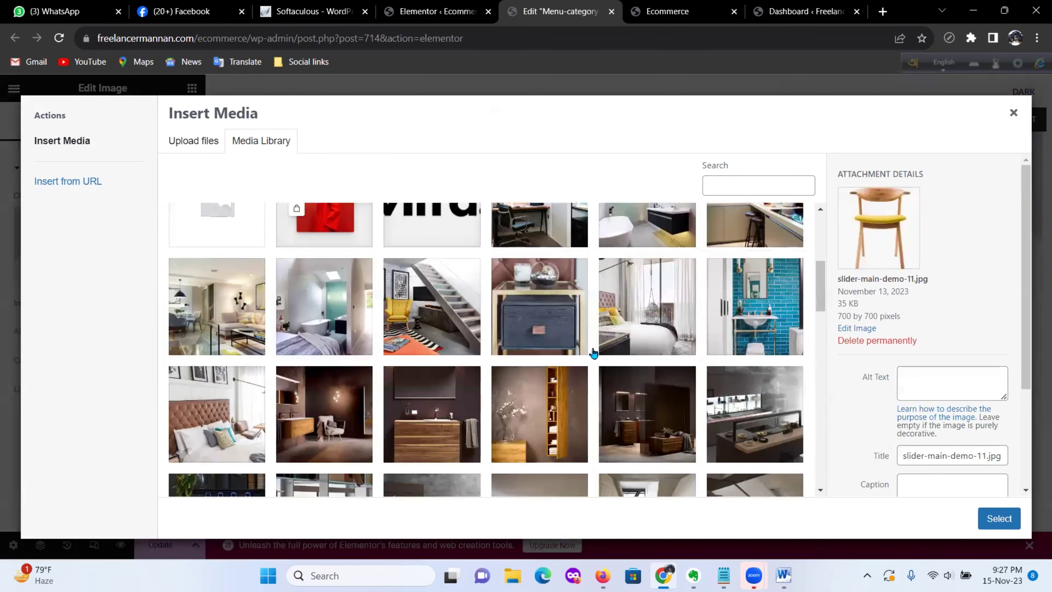
{"action": "scroll", "coordinate": [590, 357], "scroll_direction": "up", "scroll_amount": 1}
{"action": "left_click", "coordinate": [215, 366]}
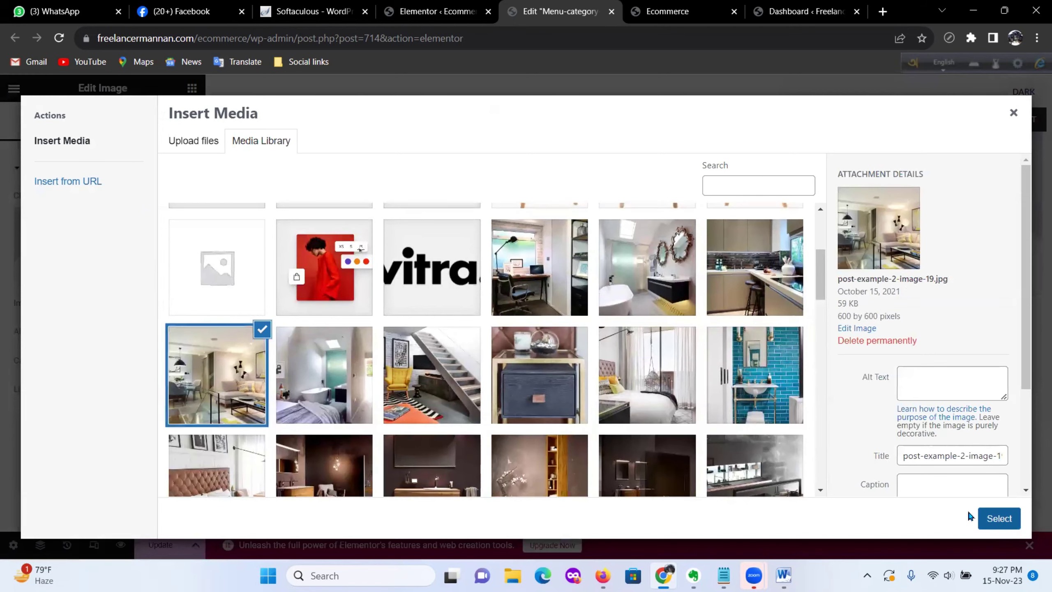
{"action": "left_click", "coordinate": [998, 518]}
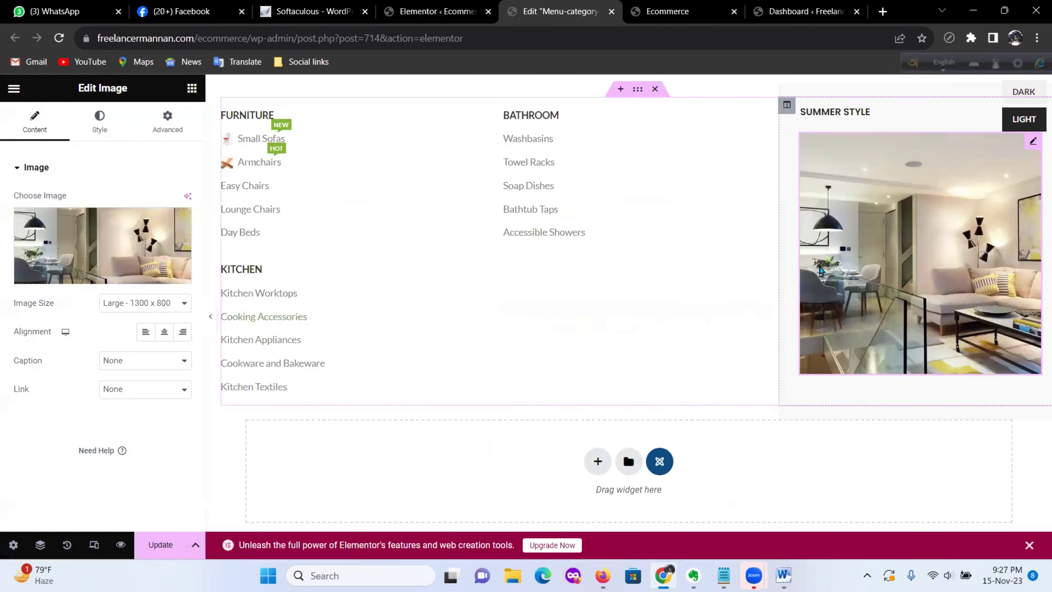
Step: Update the edited menu block and reload the Ecommerce storefront page
{"action": "left_click", "coordinate": [153, 545]}
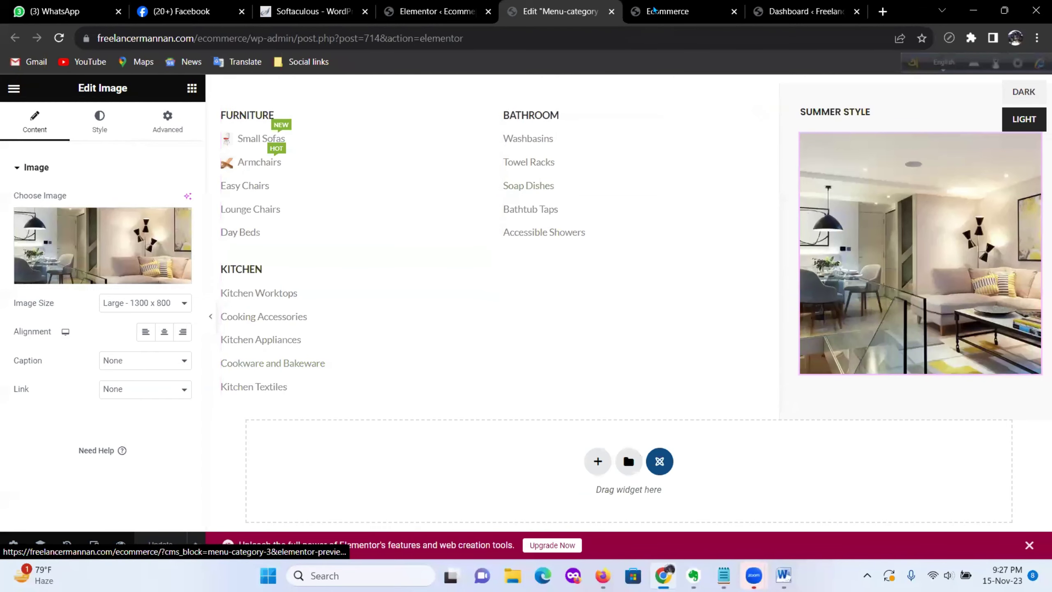
{"action": "left_click", "coordinate": [655, 7]}
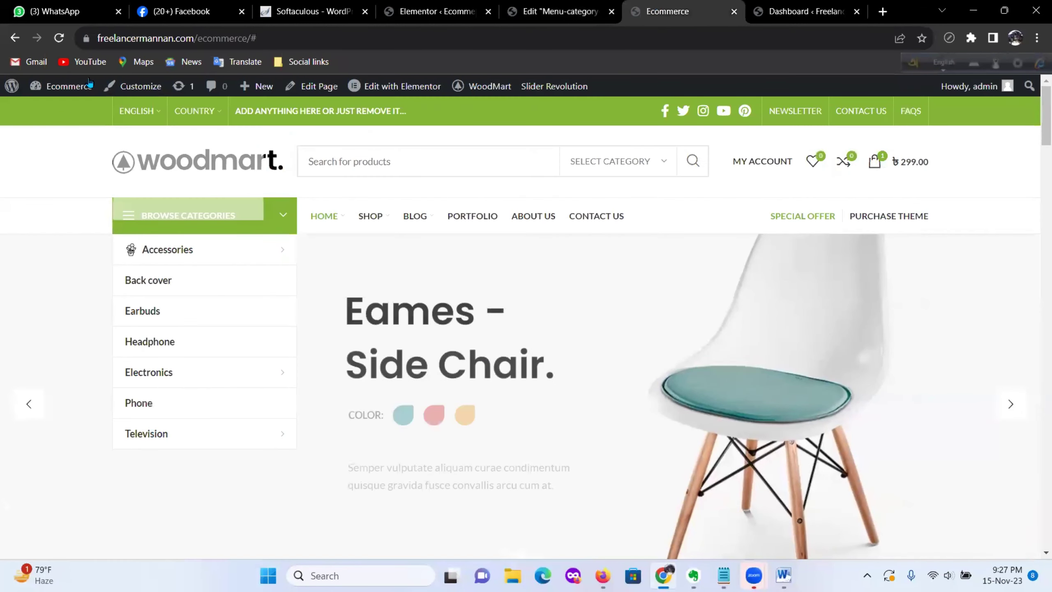
{"action": "left_click", "coordinate": [58, 38]}
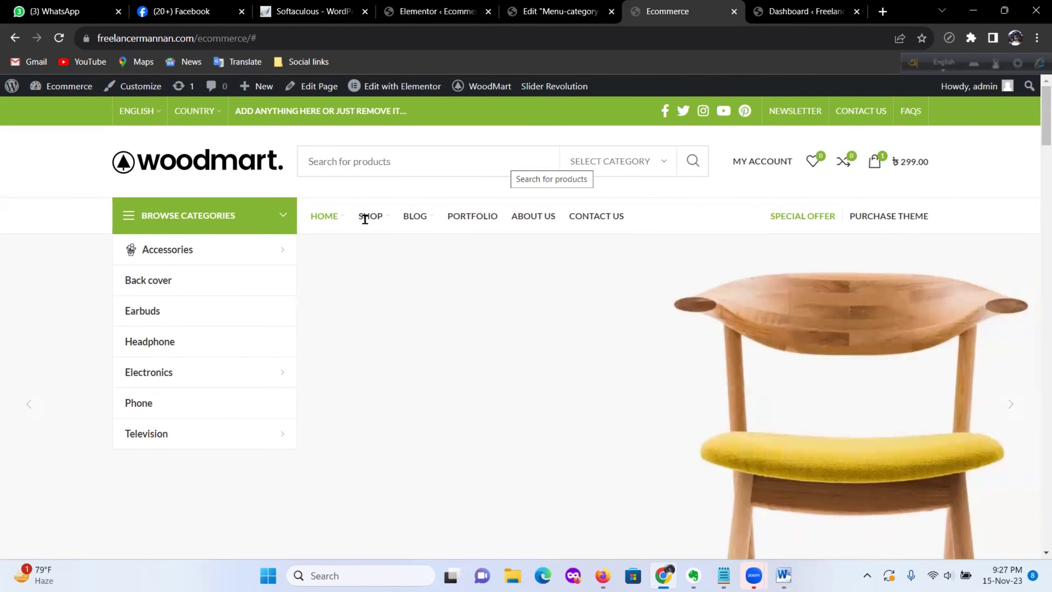
Step: Examine the Accessories dropdown in Browse Categories, including its lower part, and compare the Electronics and Television dropdowns
{"action": "mouse_move", "coordinate": [216, 255]}
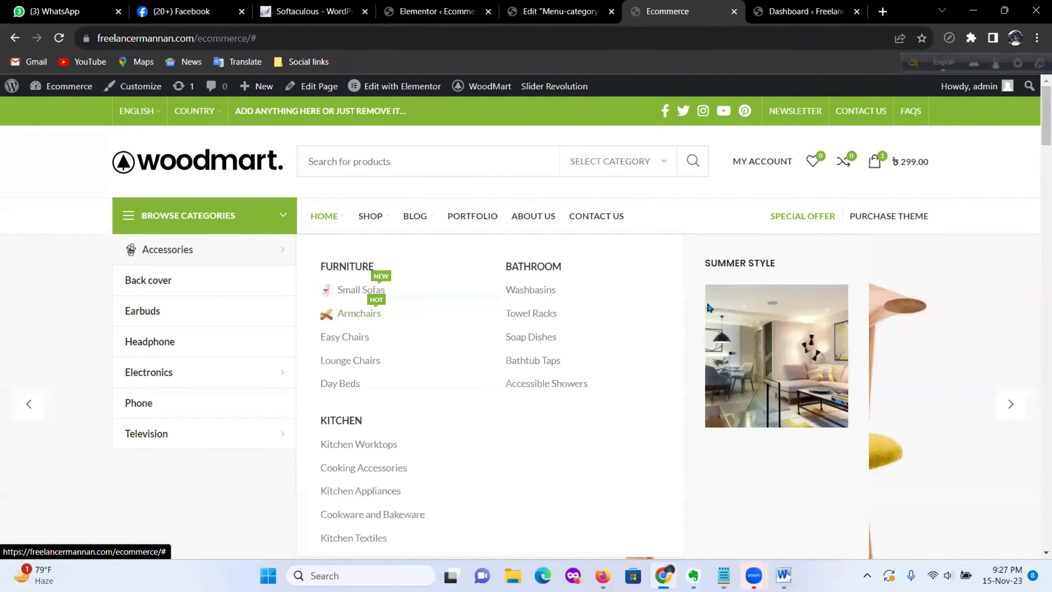
{"action": "scroll", "coordinate": [523, 398], "scroll_direction": "down", "scroll_amount": 2}
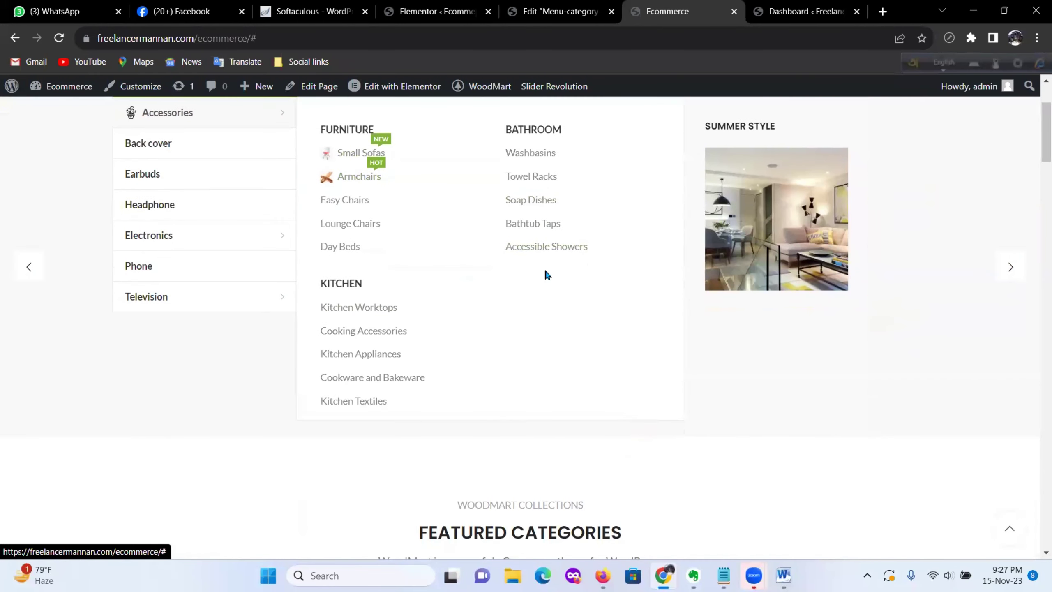
{"action": "scroll", "coordinate": [601, 290], "scroll_direction": "up", "scroll_amount": 2}
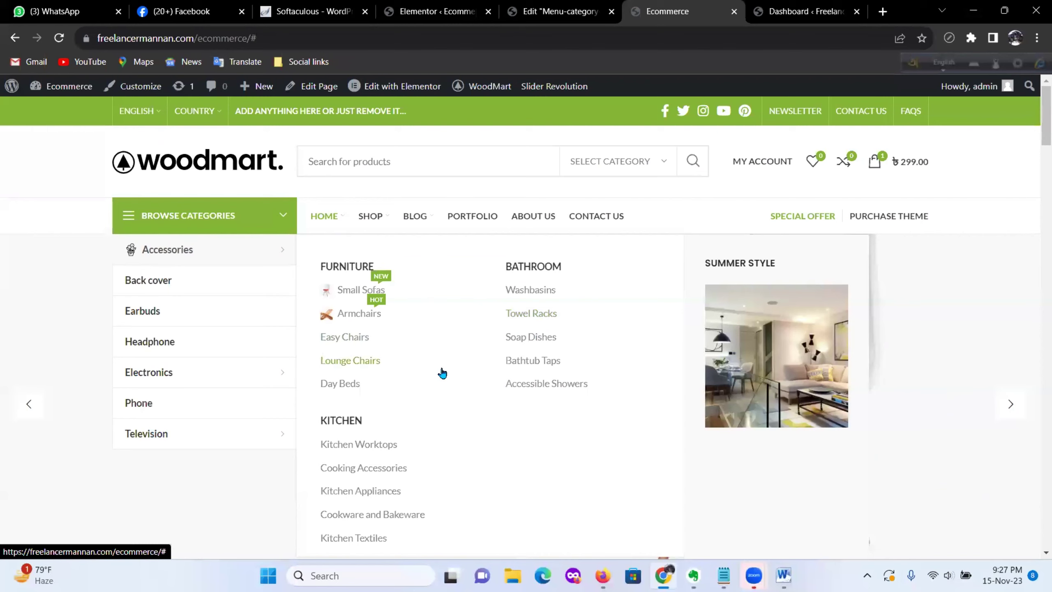
{"action": "mouse_move", "coordinate": [193, 362]}
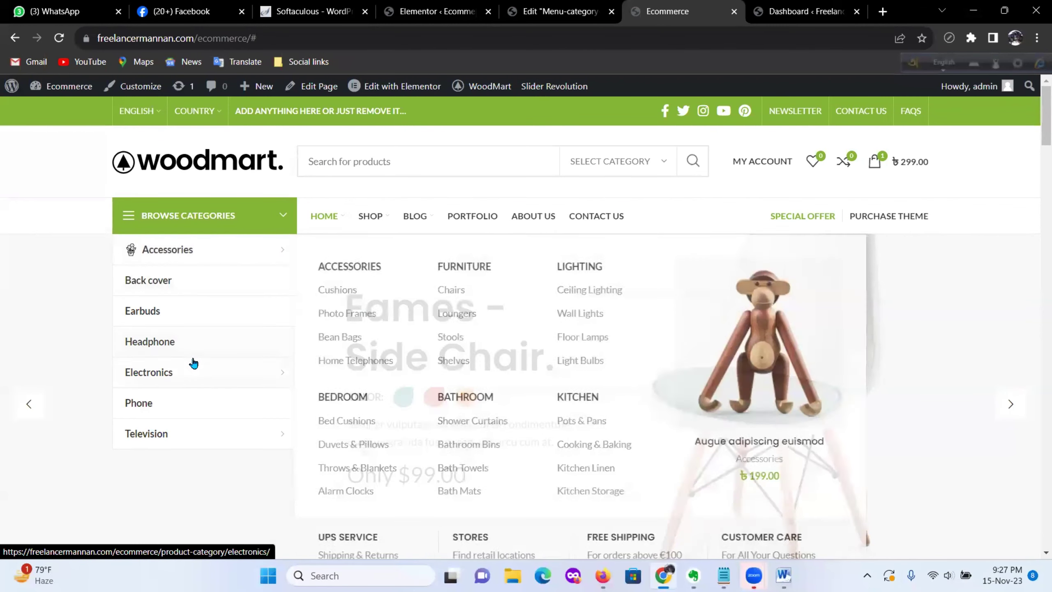
{"action": "mouse_move", "coordinate": [149, 424]}
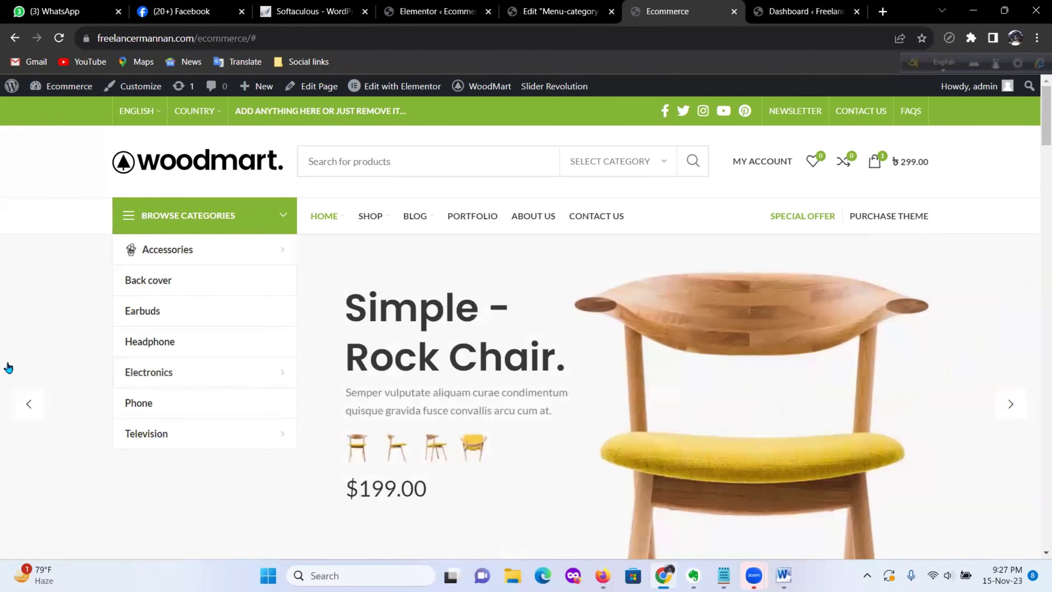
Step: Close the Elementor editor of the menu-category block and return to the WordPress admin page
{"action": "mouse_move", "coordinate": [338, 215]}
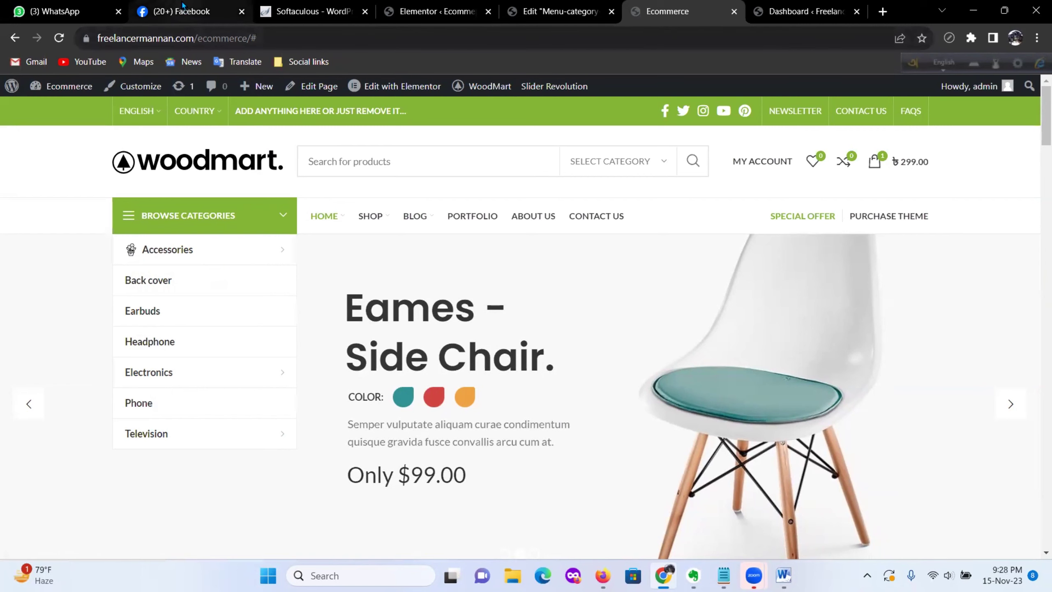
{"action": "mouse_move", "coordinate": [183, 5]}
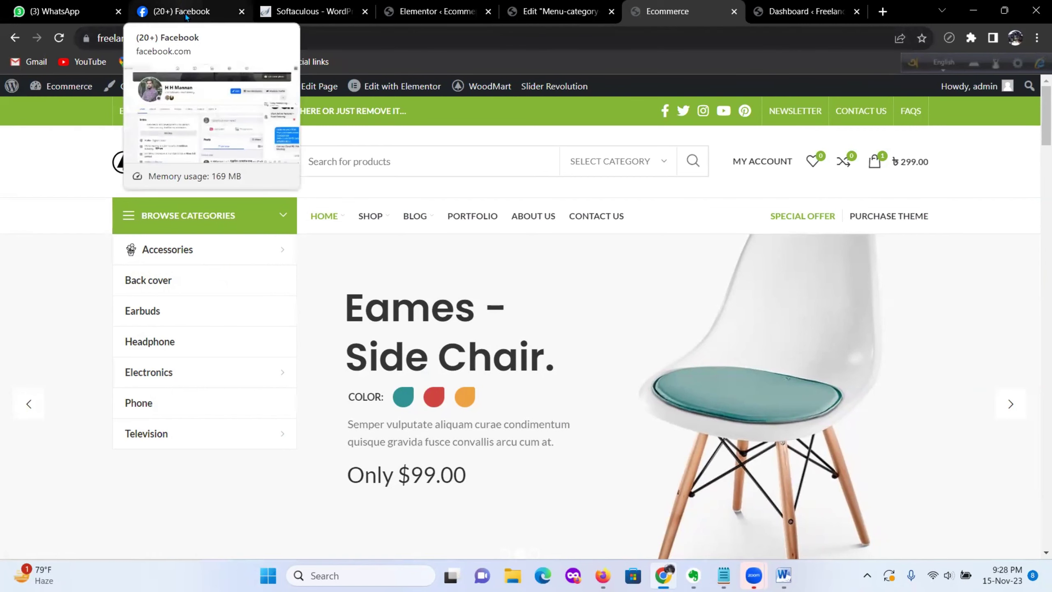
{"action": "left_click", "coordinate": [554, 10]}
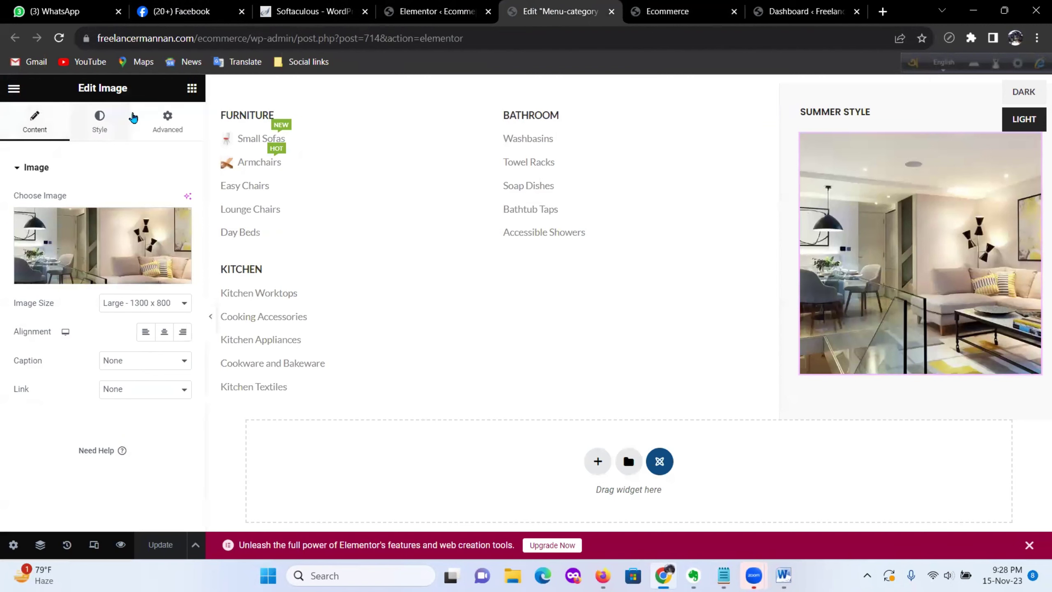
{"action": "left_click", "coordinate": [423, 9]}
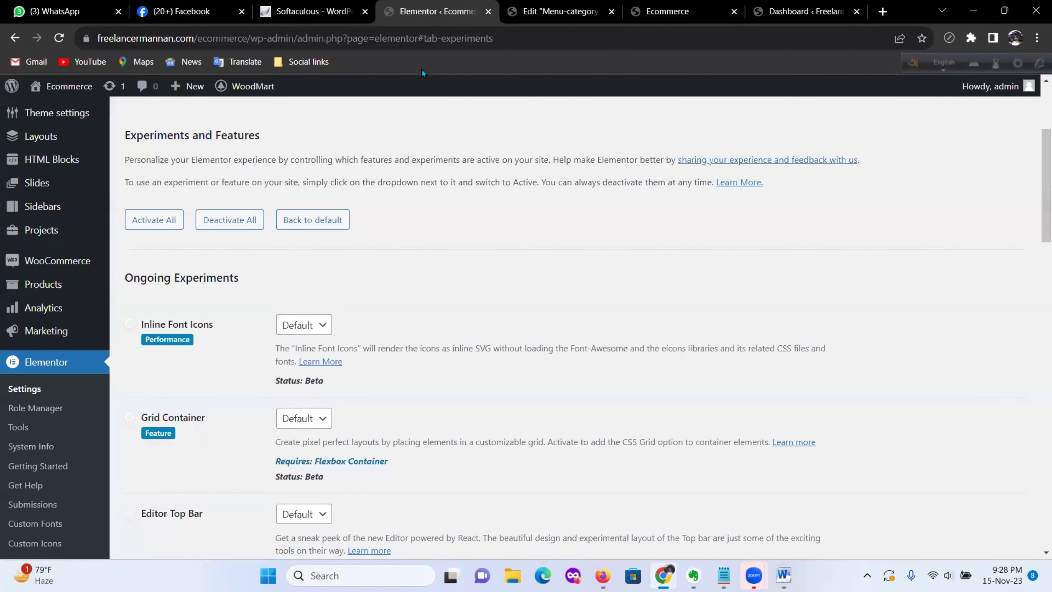
{"action": "left_click", "coordinate": [559, 11]}
{"action": "left_click", "coordinate": [611, 11]}
{"action": "left_click", "coordinate": [417, 12]}
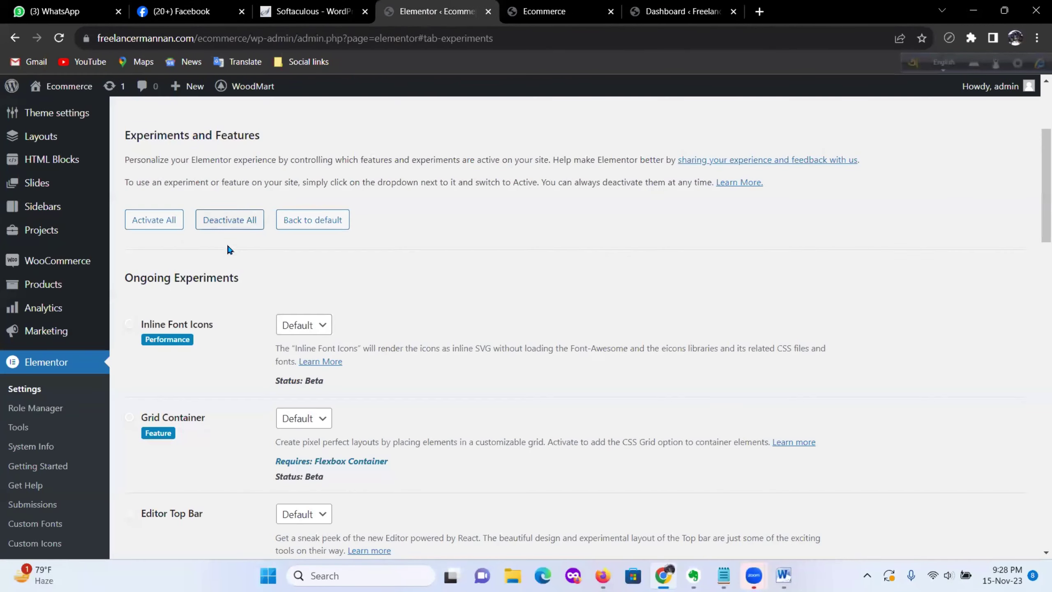
Step: Open the Menus page from the site's appearance settings
{"action": "scroll", "coordinate": [77, 351], "scroll_direction": "down", "scroll_amount": 4}
{"action": "scroll", "coordinate": [77, 351], "scroll_direction": "down", "scroll_amount": 3}
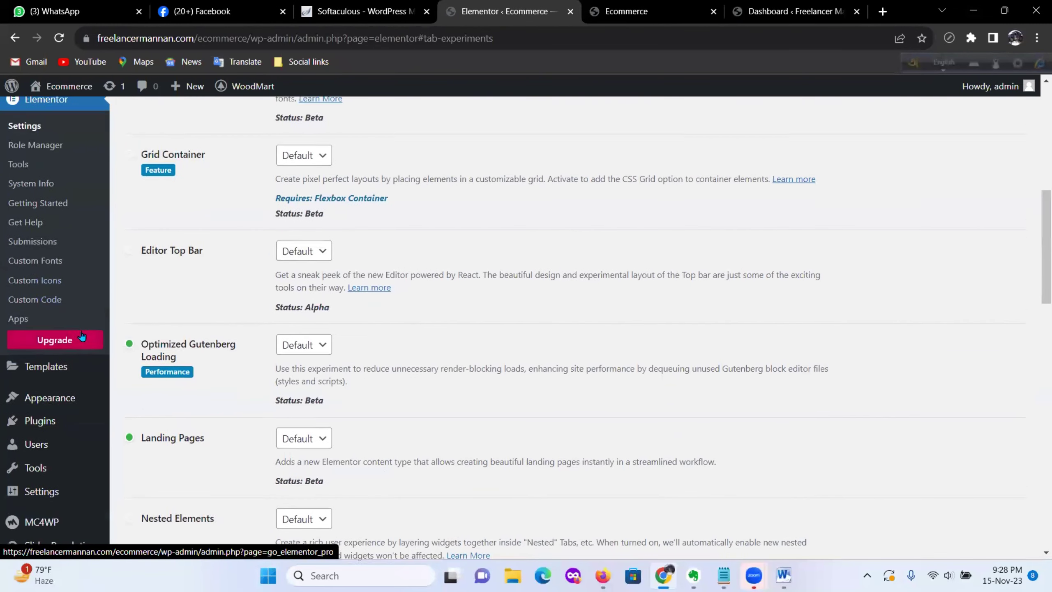
{"action": "scroll", "coordinate": [83, 333], "scroll_direction": "up", "scroll_amount": 5}
{"action": "scroll", "coordinate": [82, 329], "scroll_direction": "down", "scroll_amount": 7}
{"action": "scroll", "coordinate": [82, 330], "scroll_direction": "down", "scroll_amount": 4}
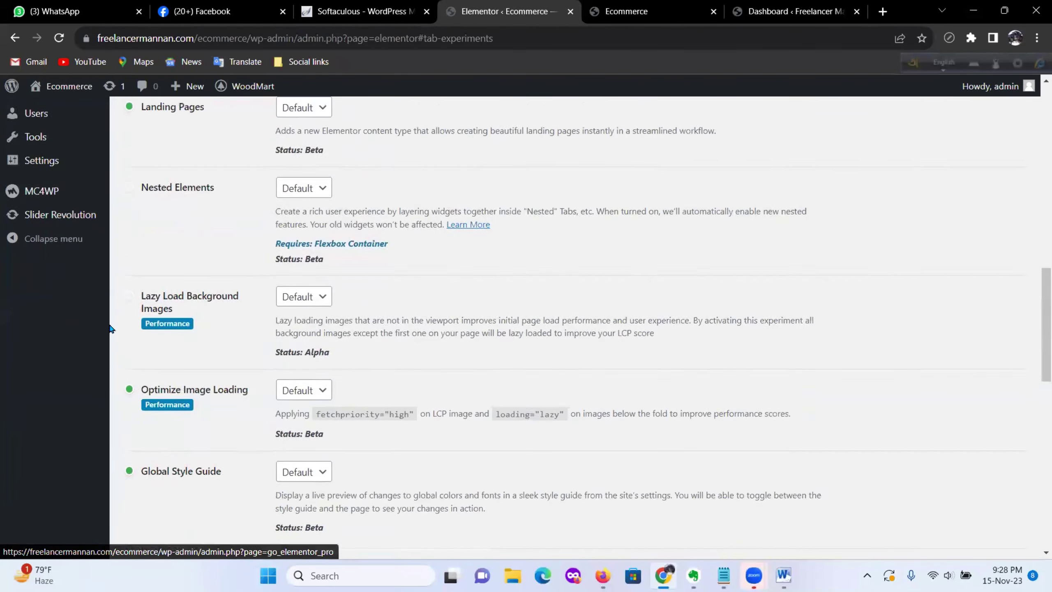
{"action": "scroll", "coordinate": [112, 324], "scroll_direction": "up", "scroll_amount": 13}
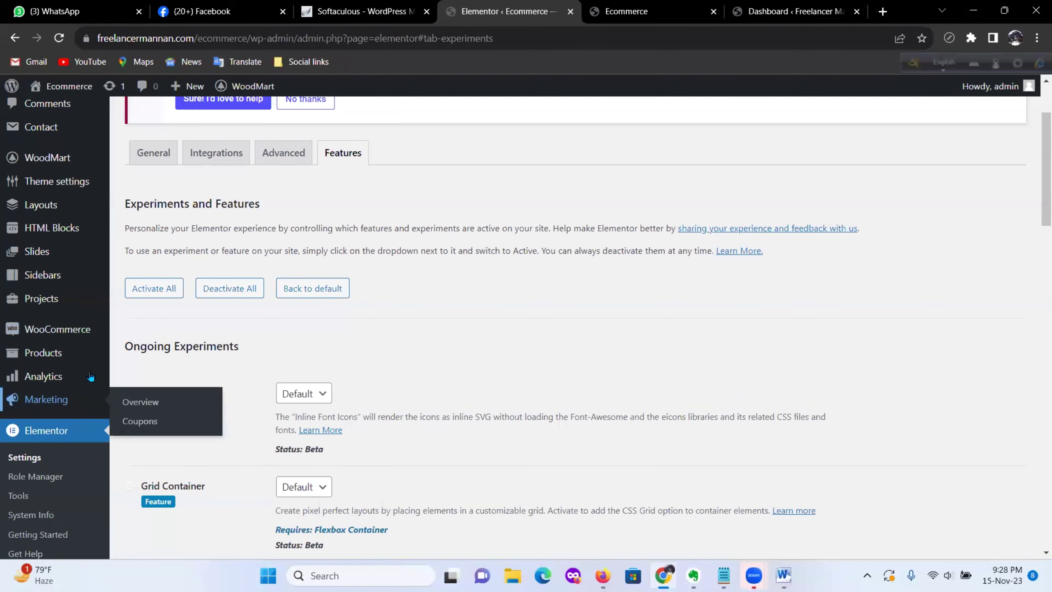
{"action": "scroll", "coordinate": [83, 373], "scroll_direction": "up", "scroll_amount": 3}
{"action": "mouse_move", "coordinate": [86, 286]}
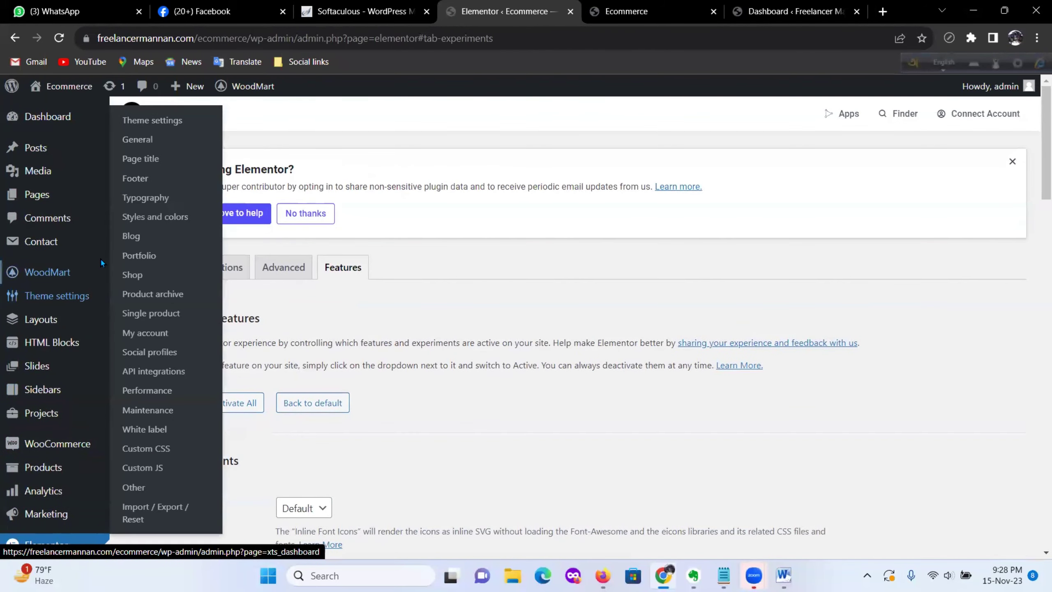
{"action": "mouse_move", "coordinate": [97, 374]}
{"action": "scroll", "coordinate": [97, 376], "scroll_direction": "down", "scroll_amount": 1}
{"action": "scroll", "coordinate": [96, 377], "scroll_direction": "down", "scroll_amount": 5}
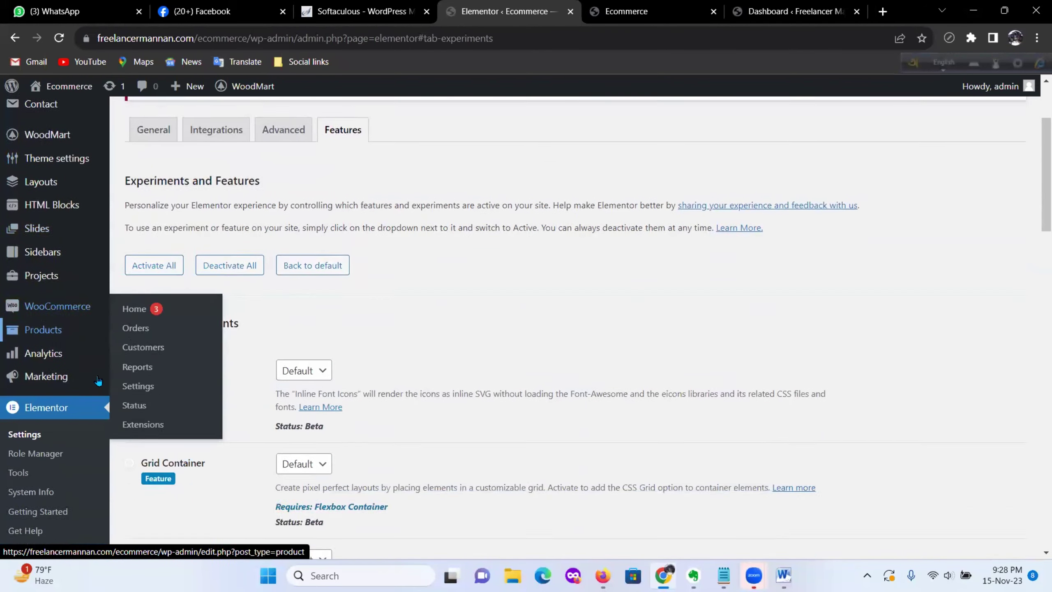
{"action": "scroll", "coordinate": [78, 353], "scroll_direction": "down", "scroll_amount": 5}
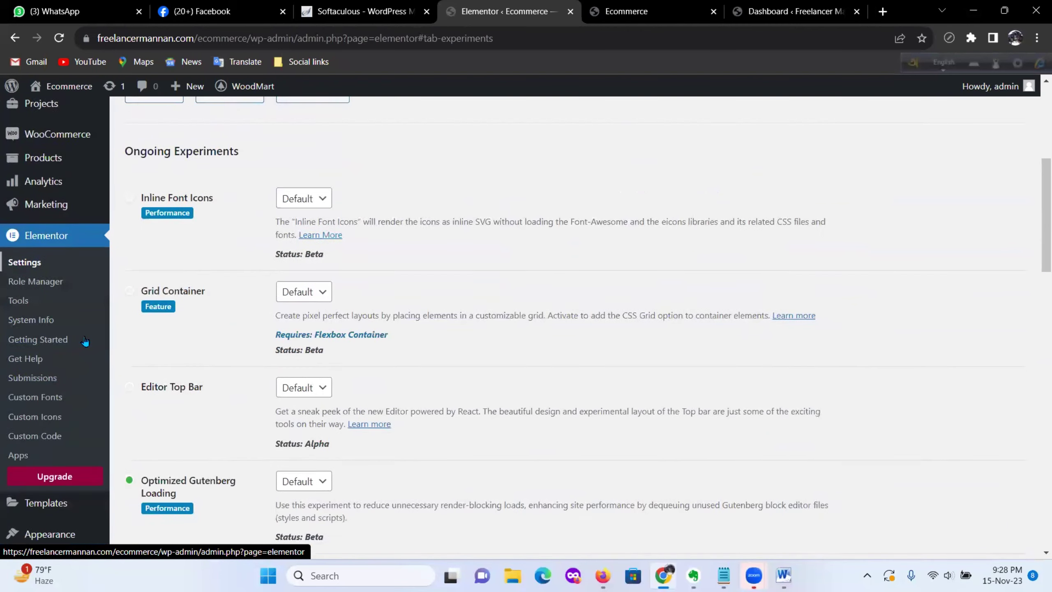
{"action": "mouse_move", "coordinate": [71, 437]}
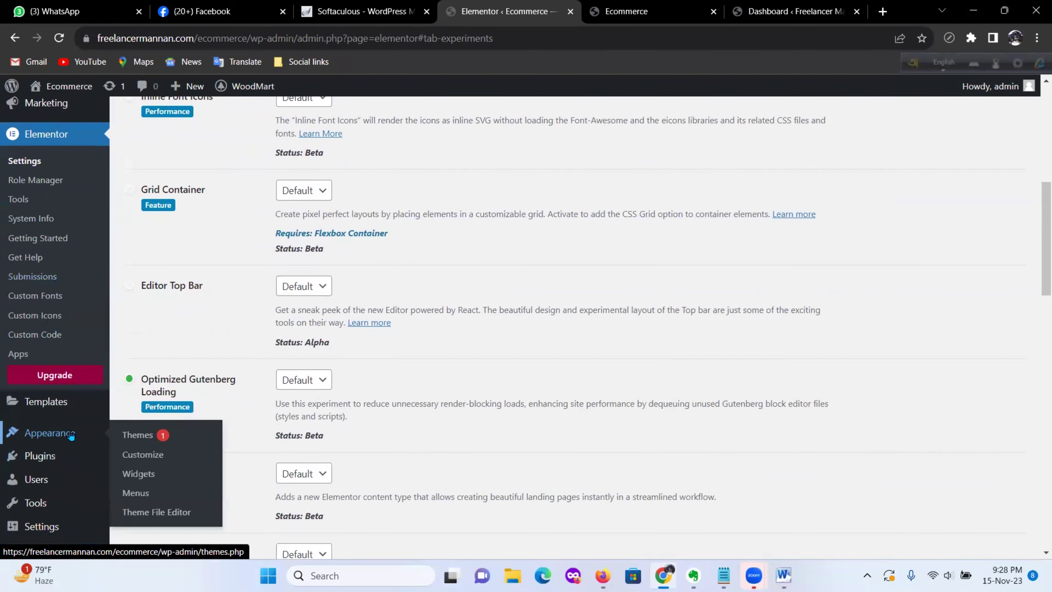
{"action": "left_click", "coordinate": [134, 493]}
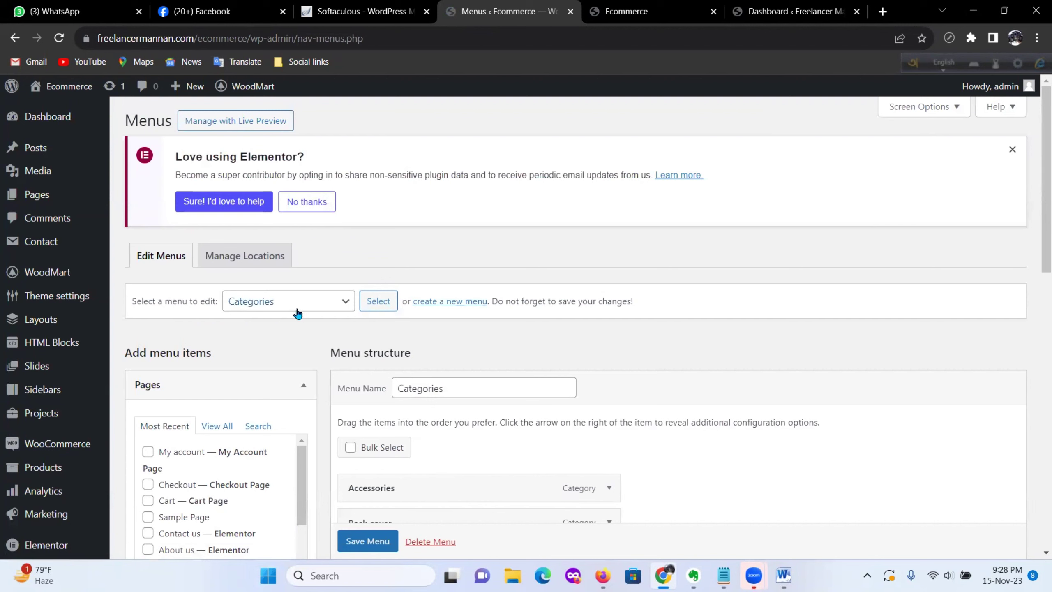
Step: Load the Main navigation menu for editing
{"action": "left_click", "coordinate": [347, 305]}
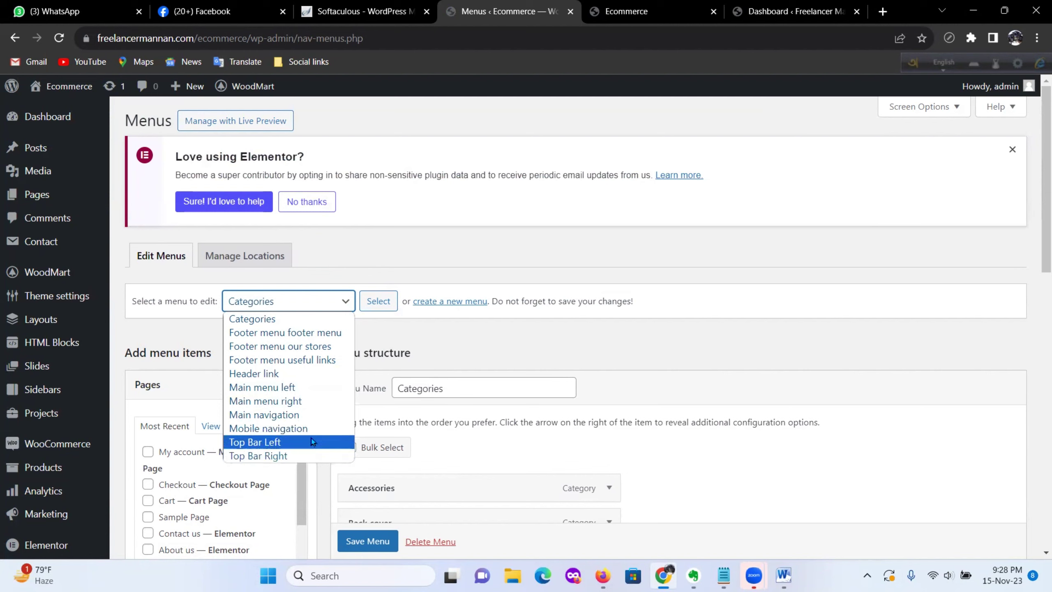
{"action": "left_click", "coordinate": [297, 416]}
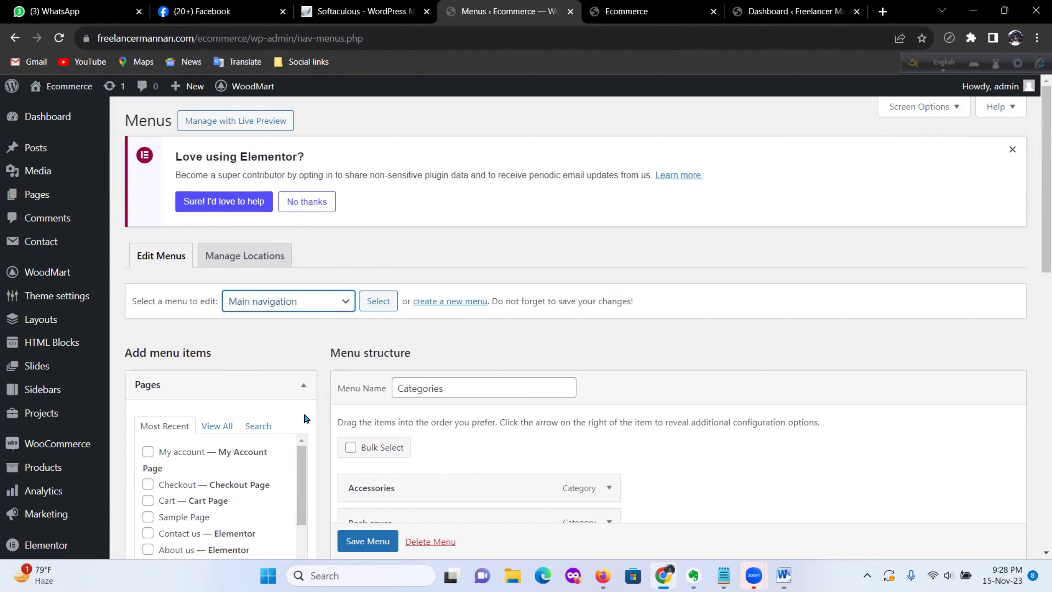
{"action": "left_click", "coordinate": [373, 303]}
{"action": "left_click", "coordinate": [637, 119]}
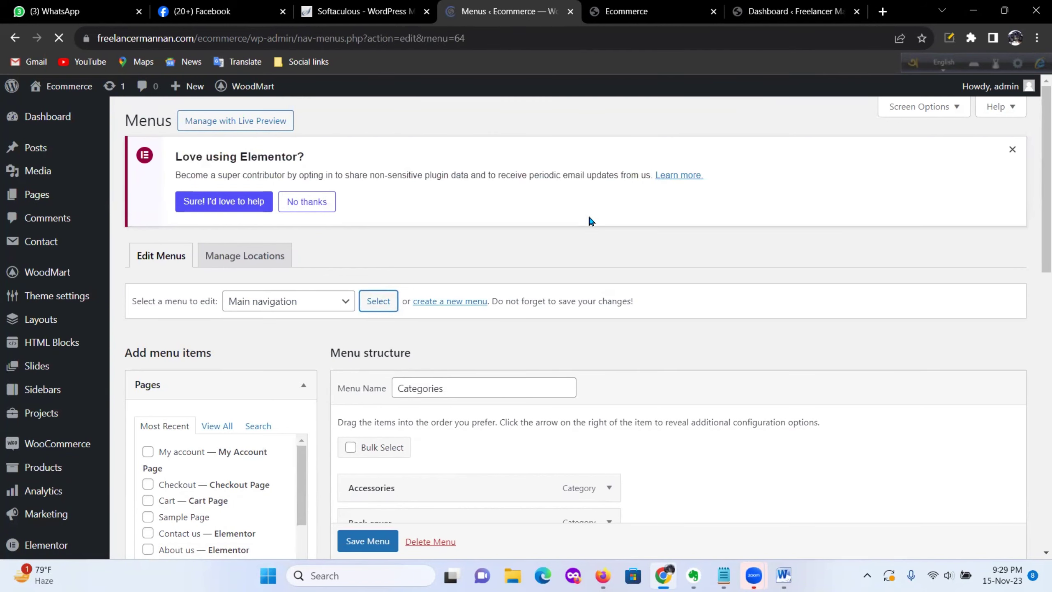
Step: Examine the item structure of the Main navigation menu and compare it with the storefront's header menu
{"action": "scroll", "coordinate": [592, 240], "scroll_direction": "down", "scroll_amount": 3}
{"action": "scroll", "coordinate": [596, 249], "scroll_direction": "down", "scroll_amount": 3}
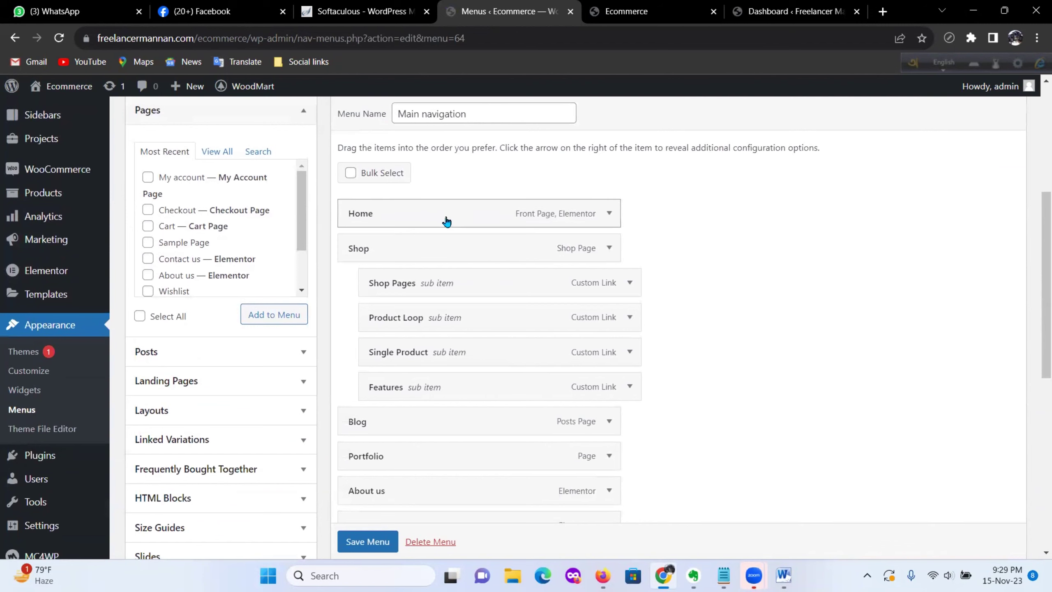
{"action": "scroll", "coordinate": [563, 305], "scroll_direction": "down", "scroll_amount": 3}
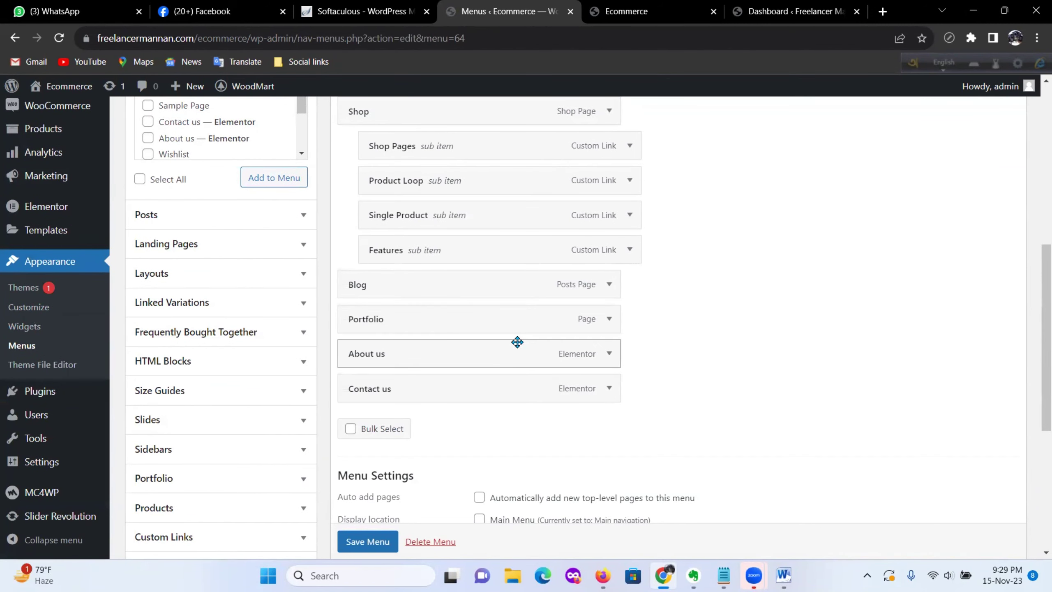
{"action": "scroll", "coordinate": [576, 350], "scroll_direction": "up", "scroll_amount": 3}
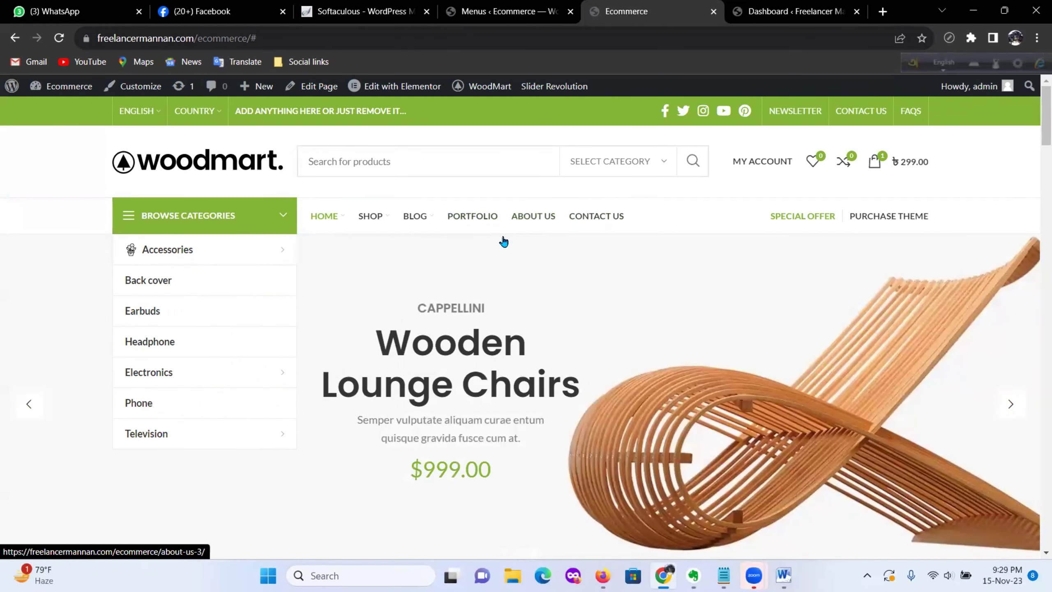
{"action": "left_click", "coordinate": [551, 11]}
{"action": "scroll", "coordinate": [601, 248], "scroll_direction": "down", "scroll_amount": 10}
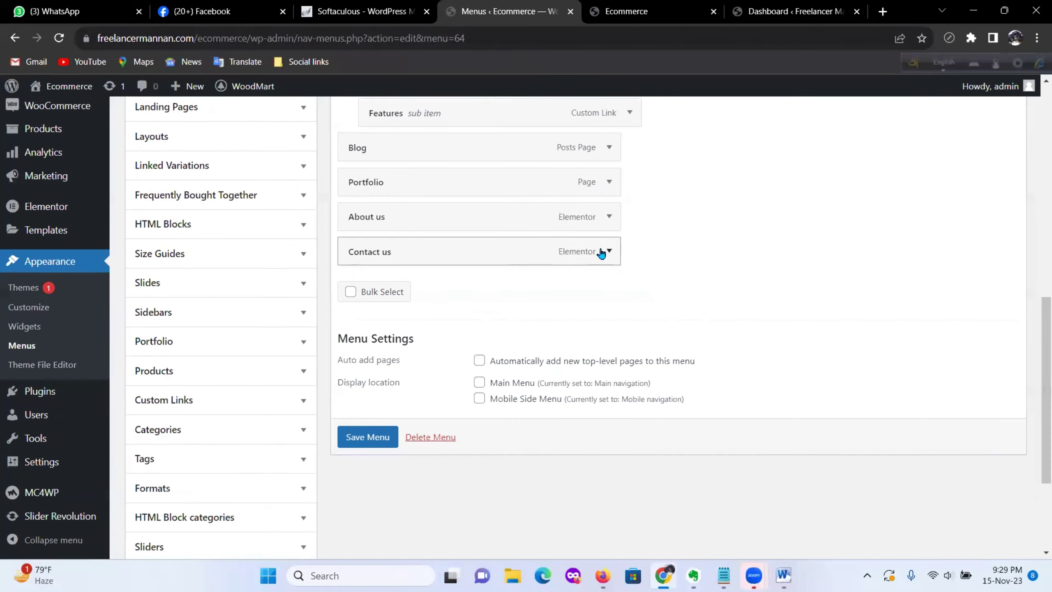
{"action": "scroll", "coordinate": [600, 232], "scroll_direction": "up", "scroll_amount": 9}
{"action": "scroll", "coordinate": [602, 245], "scroll_direction": "up", "scroll_amount": 2}
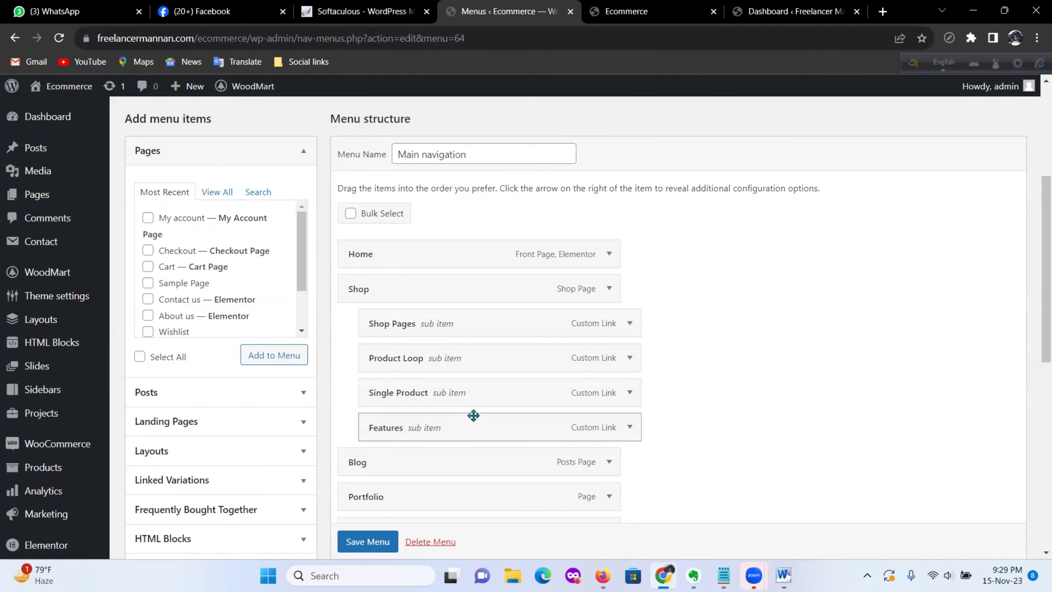
{"action": "scroll", "coordinate": [527, 376], "scroll_direction": "down", "scroll_amount": 4}
{"action": "scroll", "coordinate": [481, 358], "scroll_direction": "up", "scroll_amount": 4}
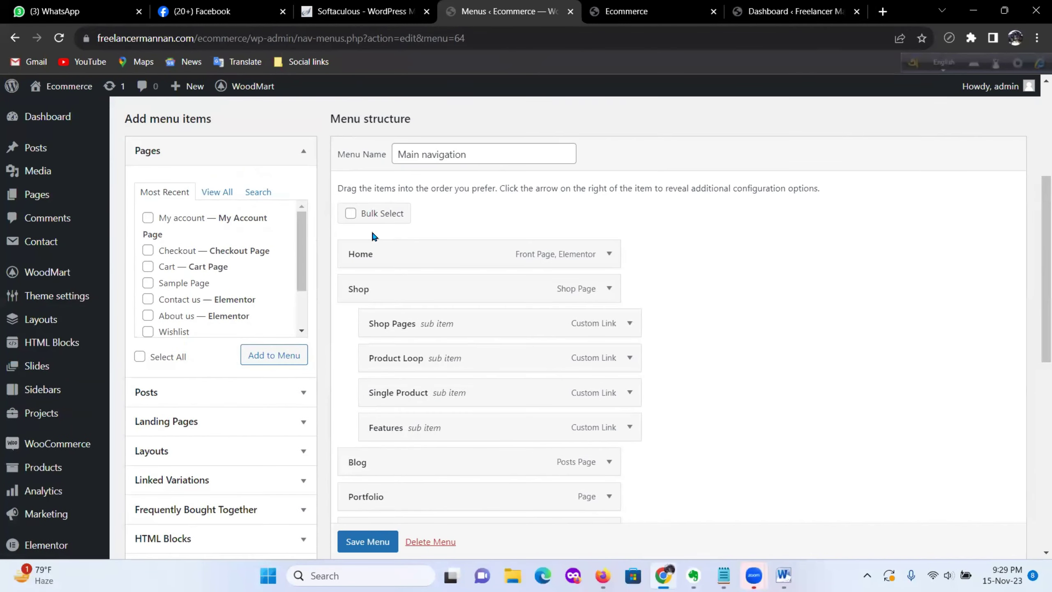
Step: Bulk-remove Shop Pages, Product Loop, Single Product, Features, Blog and Portfolio from the Main navigation menu
{"action": "left_click", "coordinate": [351, 214]}
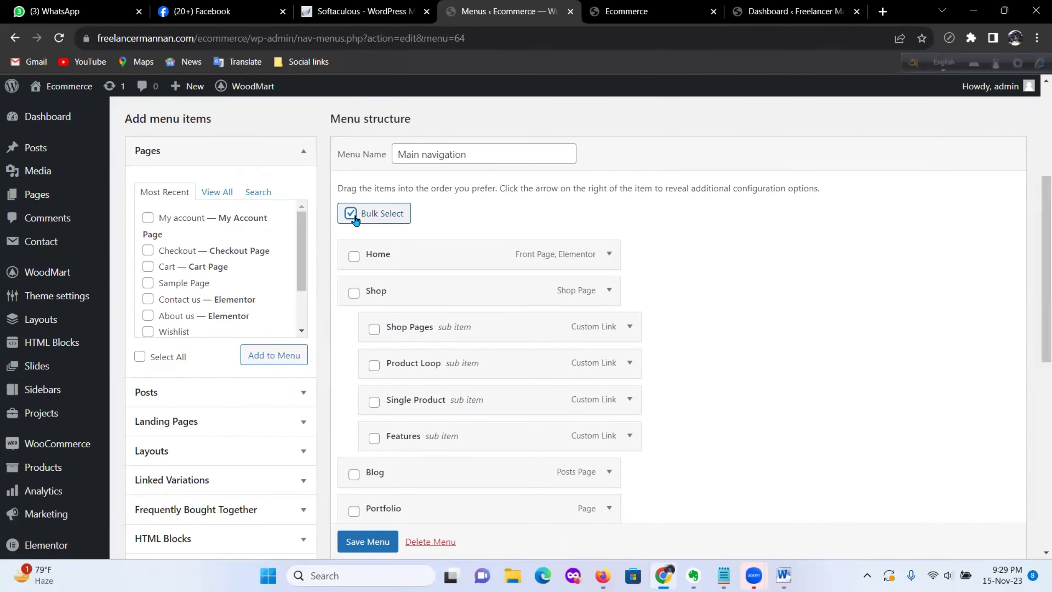
{"action": "scroll", "coordinate": [579, 272], "scroll_direction": "down", "scroll_amount": 2}
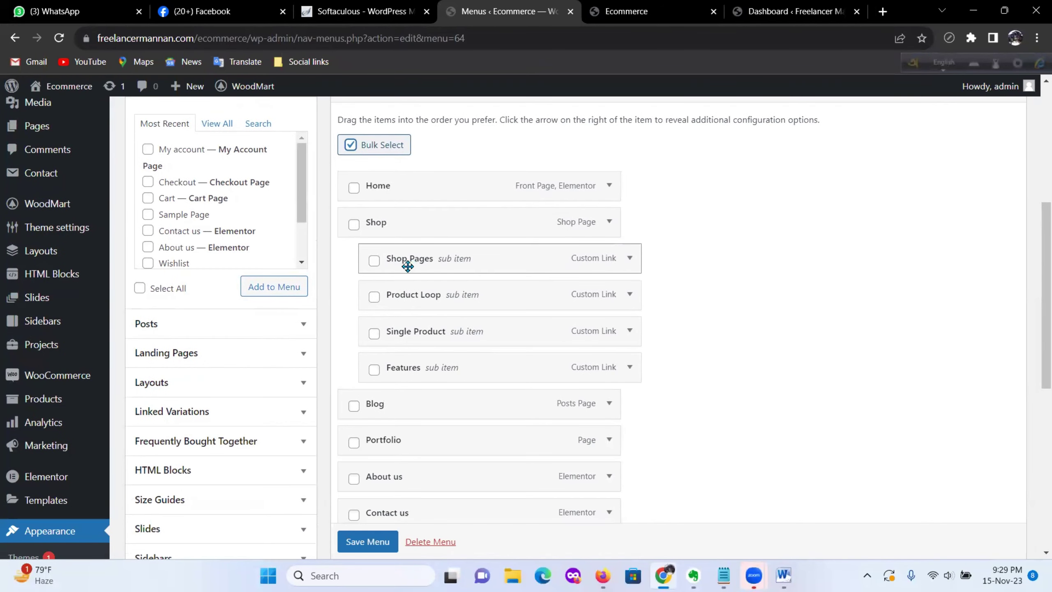
{"action": "left_click", "coordinate": [373, 260]}
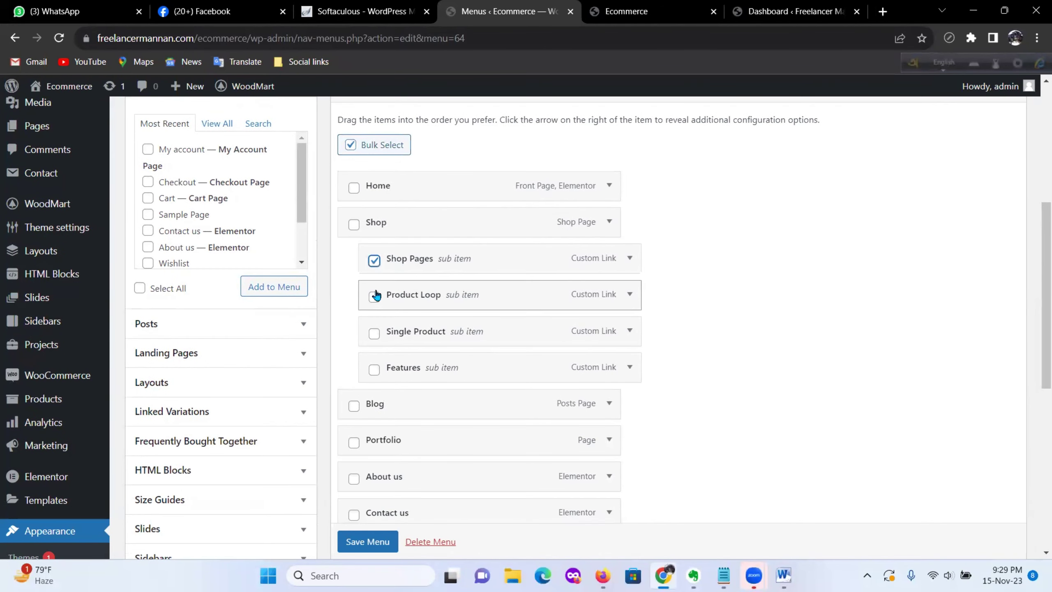
{"action": "left_click", "coordinate": [374, 333]}
{"action": "scroll", "coordinate": [483, 375], "scroll_direction": "down", "scroll_amount": 3}
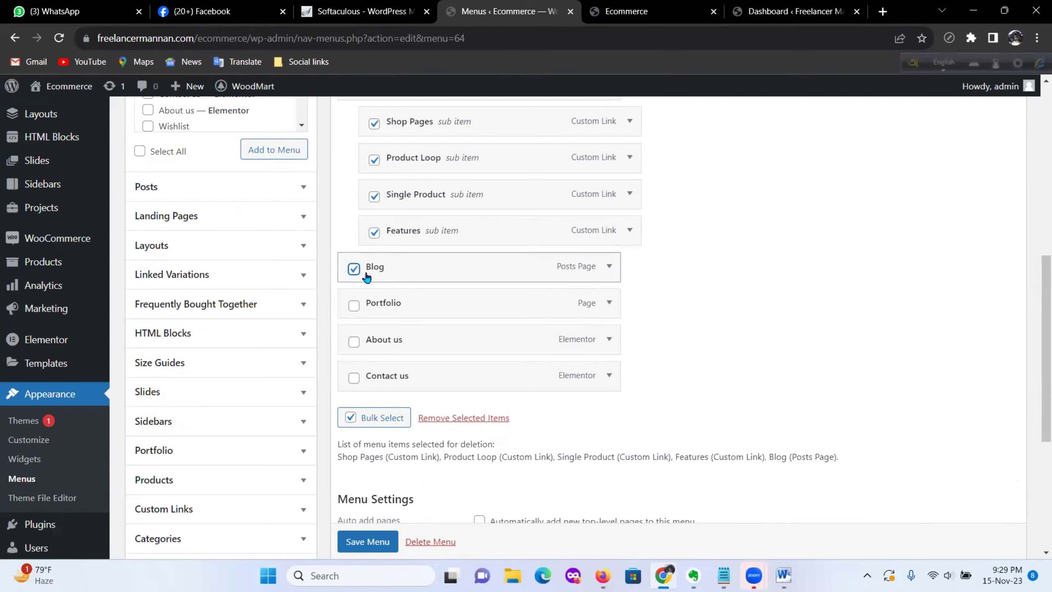
{"action": "left_click", "coordinate": [355, 305]}
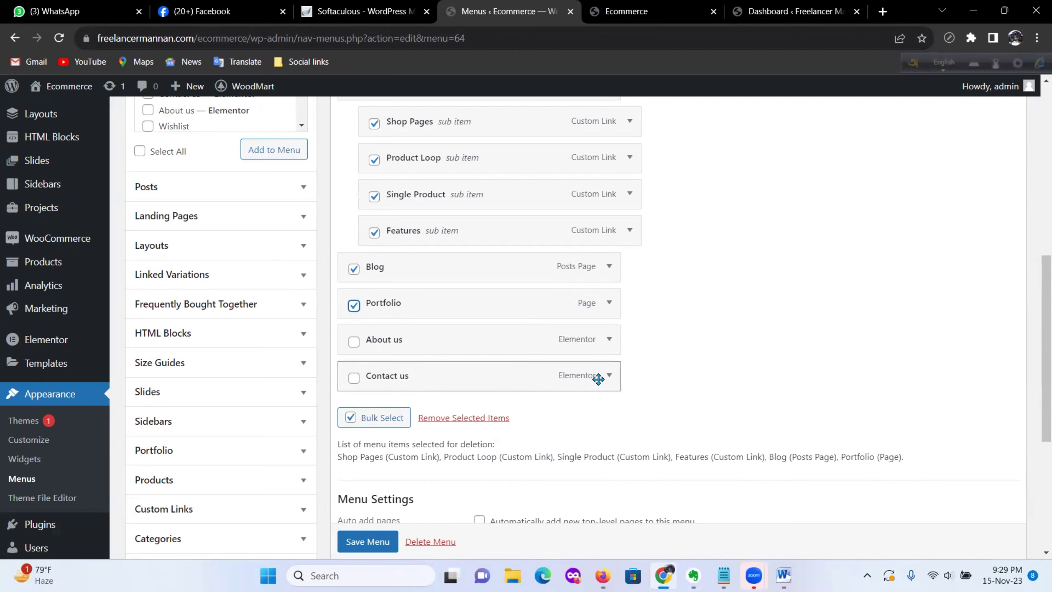
{"action": "left_click", "coordinate": [457, 417]}
{"action": "scroll", "coordinate": [739, 409], "scroll_direction": "up", "scroll_amount": 5}
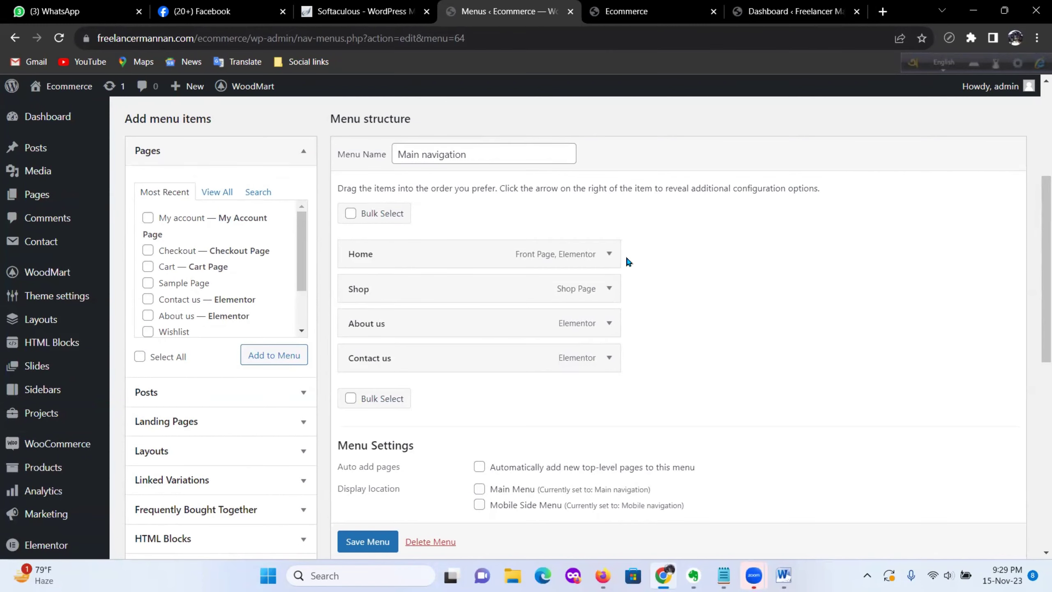
Step: Expand the Home item's dropdown settings in the Main navigation menu and compare them with the storefront's Home dropdown
{"action": "left_click", "coordinate": [609, 255]}
{"action": "scroll", "coordinate": [465, 338], "scroll_direction": "down", "scroll_amount": 3}
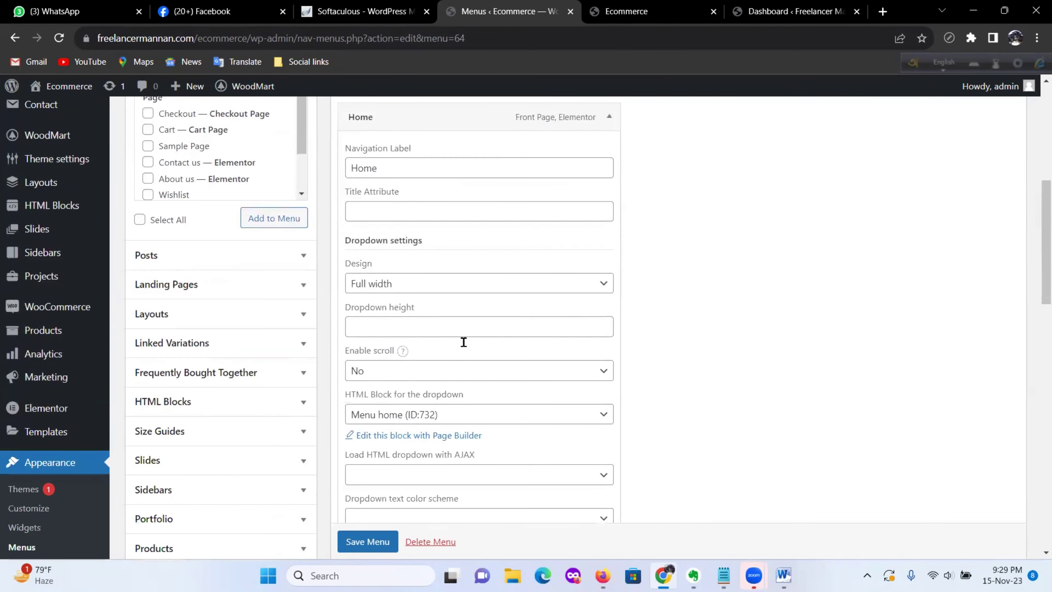
{"action": "scroll", "coordinate": [463, 342], "scroll_direction": "down", "scroll_amount": 3}
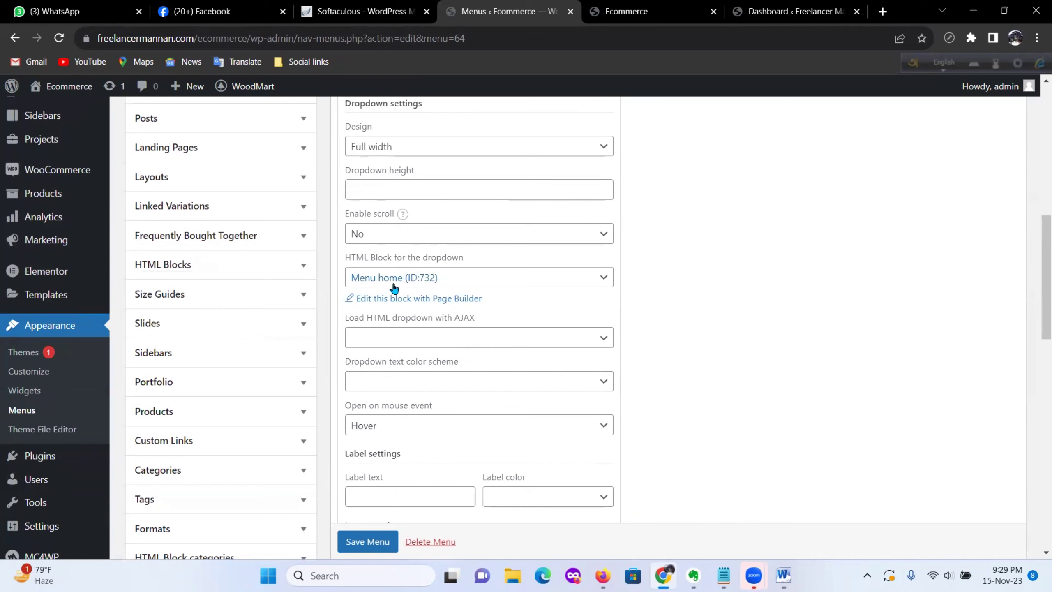
{"action": "left_click", "coordinate": [610, 16]}
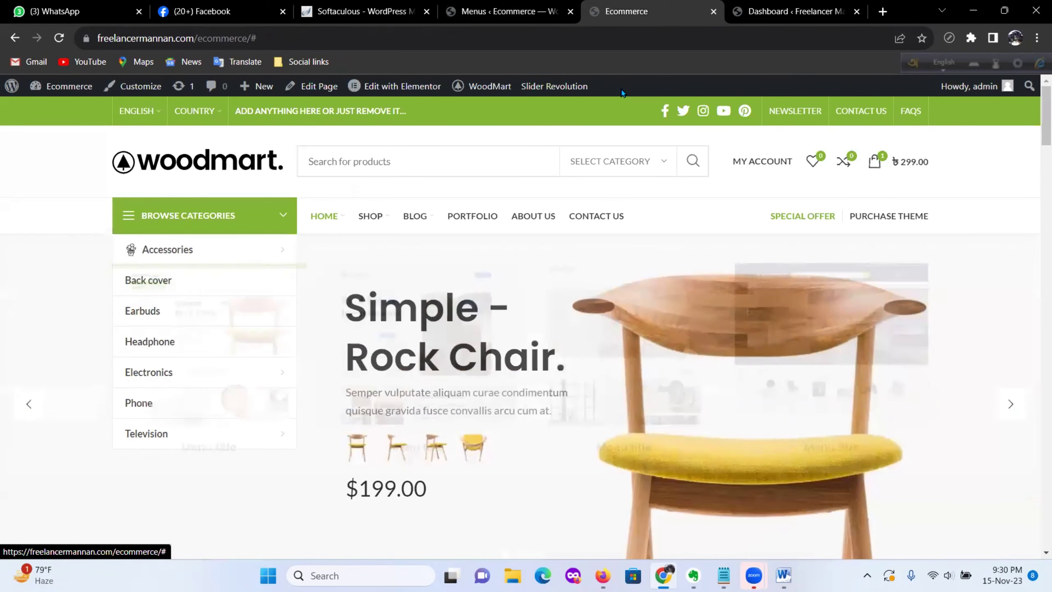
{"action": "left_click", "coordinate": [522, 10]}
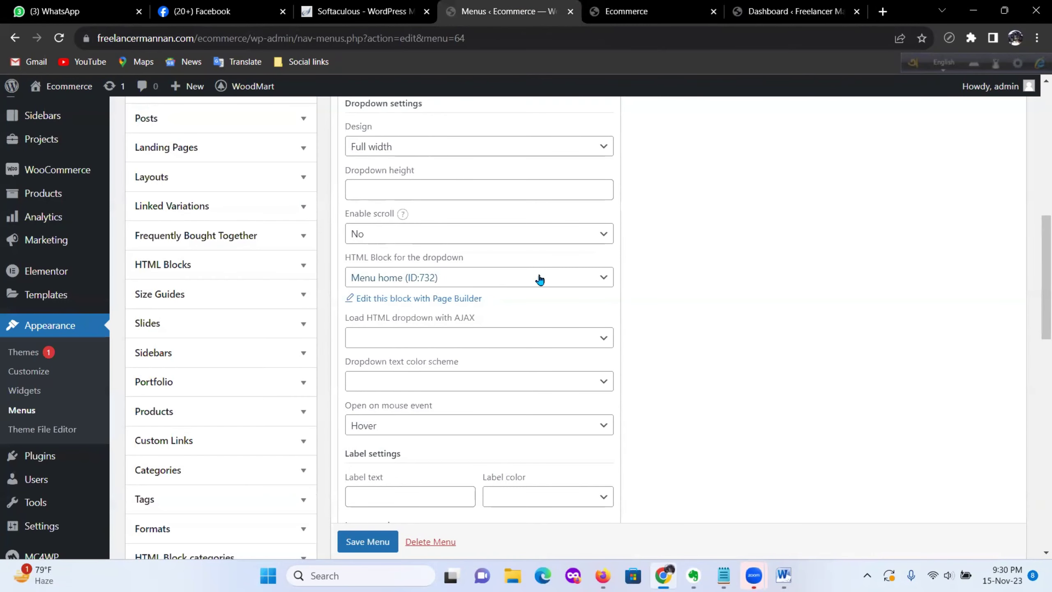
{"action": "scroll", "coordinate": [595, 277], "scroll_direction": "up", "scroll_amount": 2}
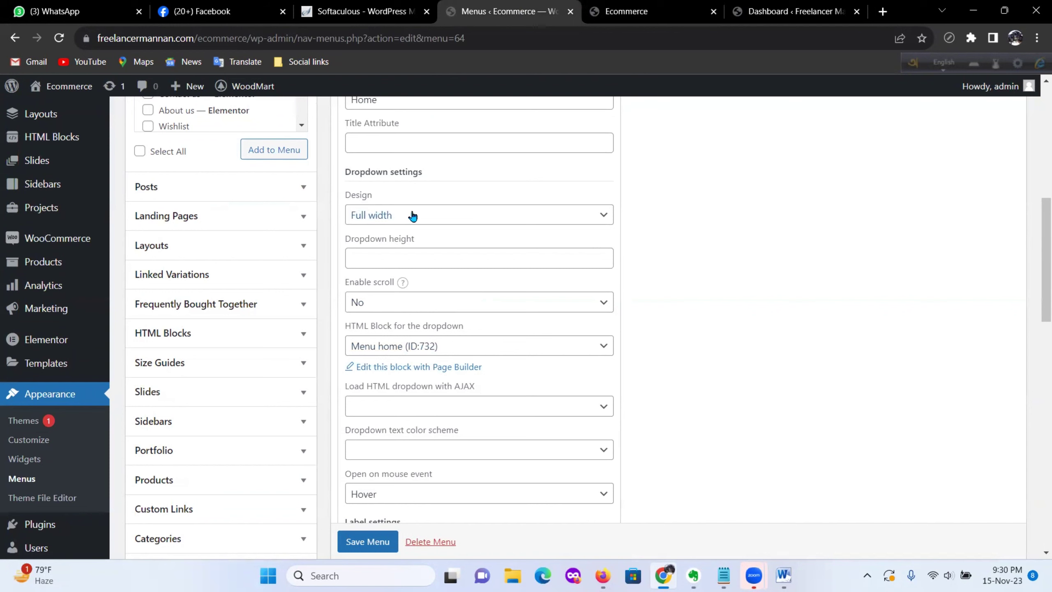
Step: Set the Home item's dropdown HTML block to Menu-category-4 (ID:716) and save the Main navigation menu
{"action": "left_click", "coordinate": [603, 347]}
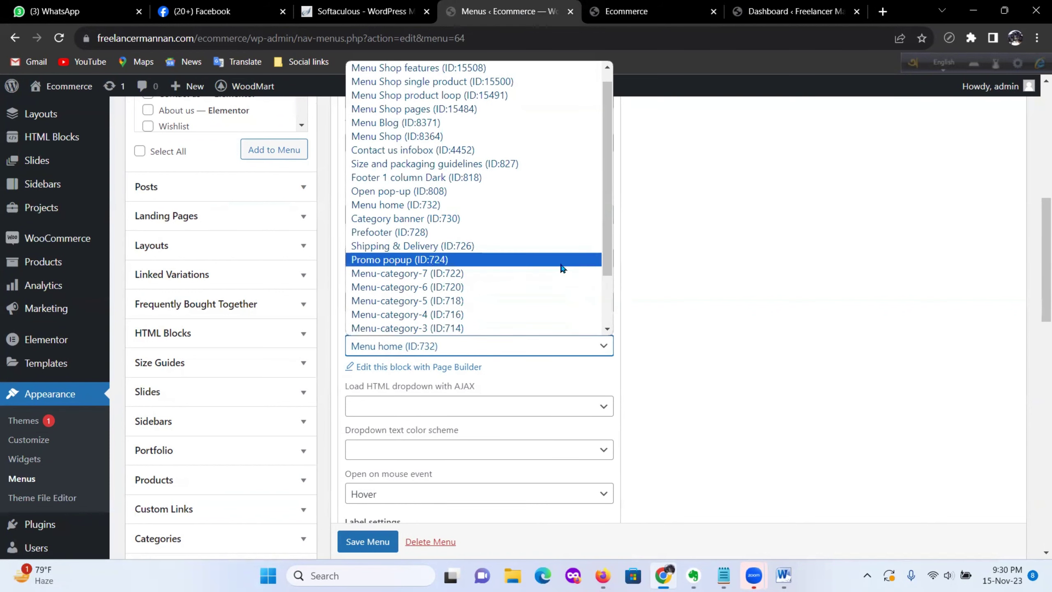
{"action": "scroll", "coordinate": [556, 249], "scroll_direction": "down", "scroll_amount": 2}
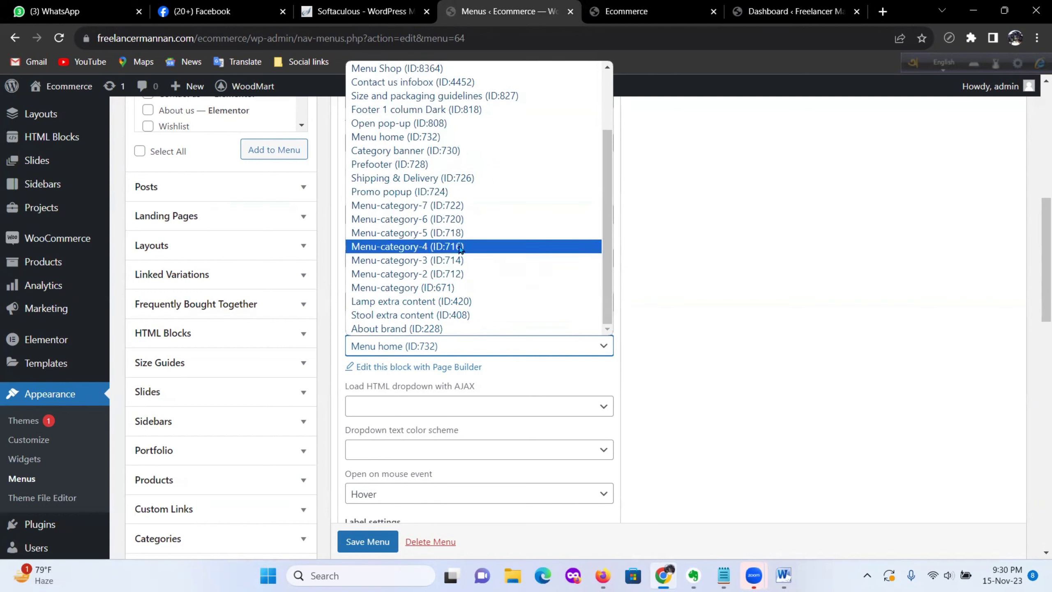
{"action": "left_click", "coordinate": [400, 251]}
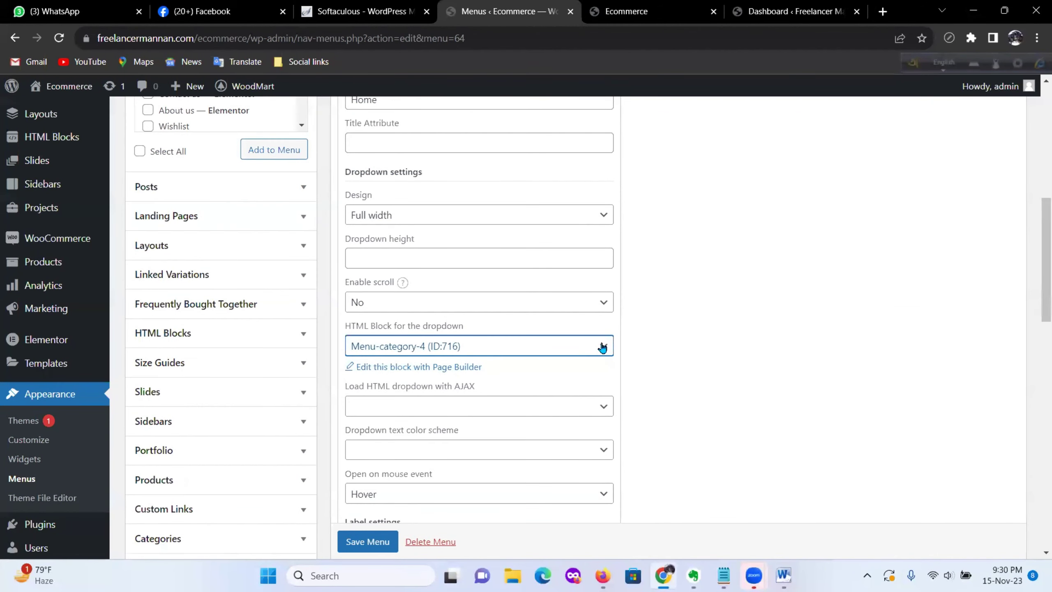
{"action": "scroll", "coordinate": [604, 345], "scroll_direction": "down", "scroll_amount": 10}
{"action": "scroll", "coordinate": [696, 382], "scroll_direction": "down", "scroll_amount": 3}
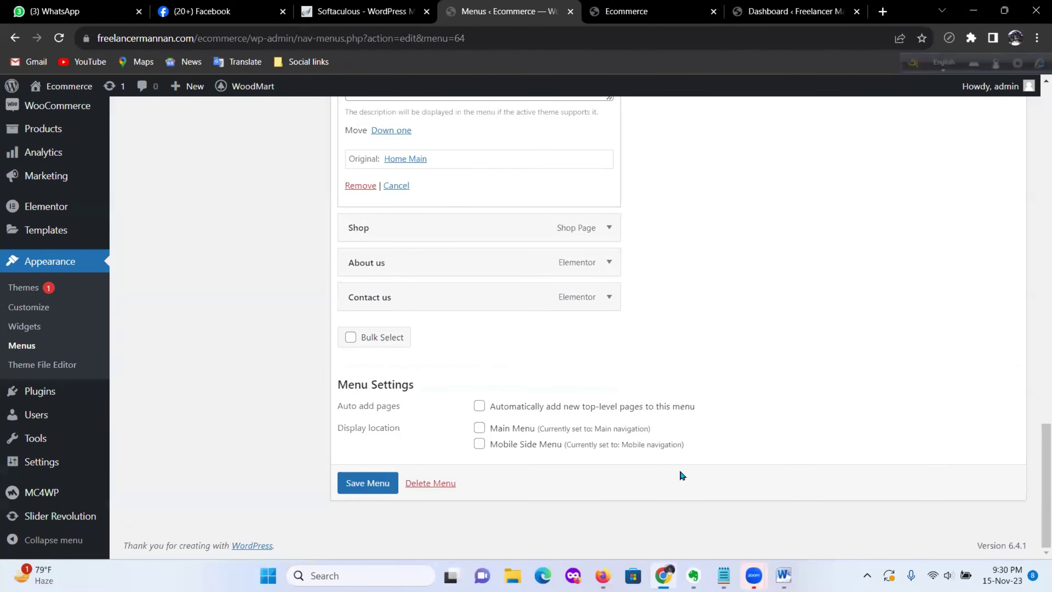
{"action": "left_click", "coordinate": [367, 482]}
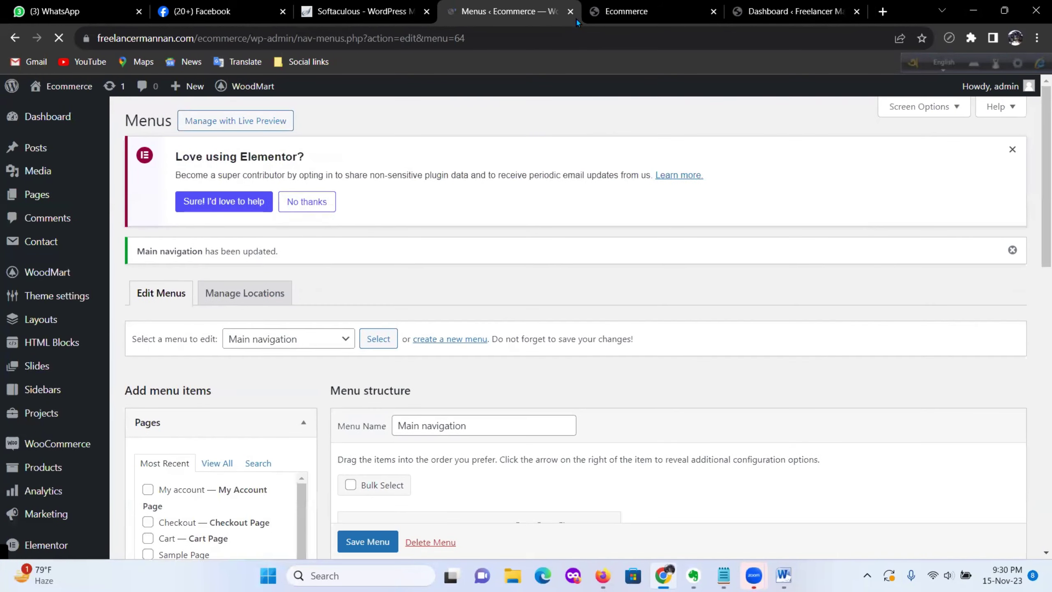
Step: Check the trimmed header menu and the Home item's dropdown content on the storefront
{"action": "left_click", "coordinate": [623, 9]}
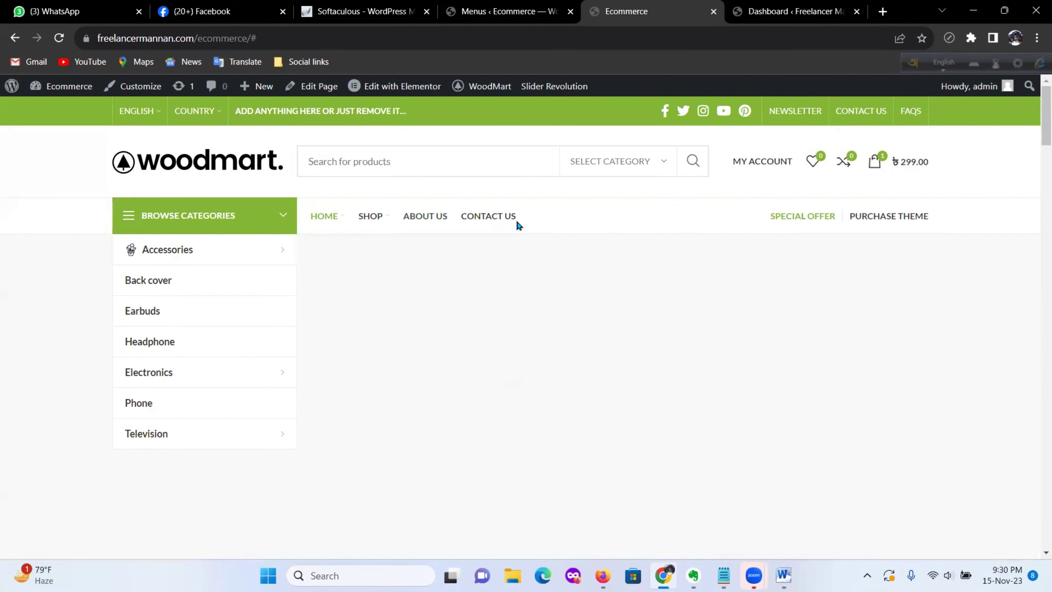
{"action": "mouse_move", "coordinate": [329, 225]}
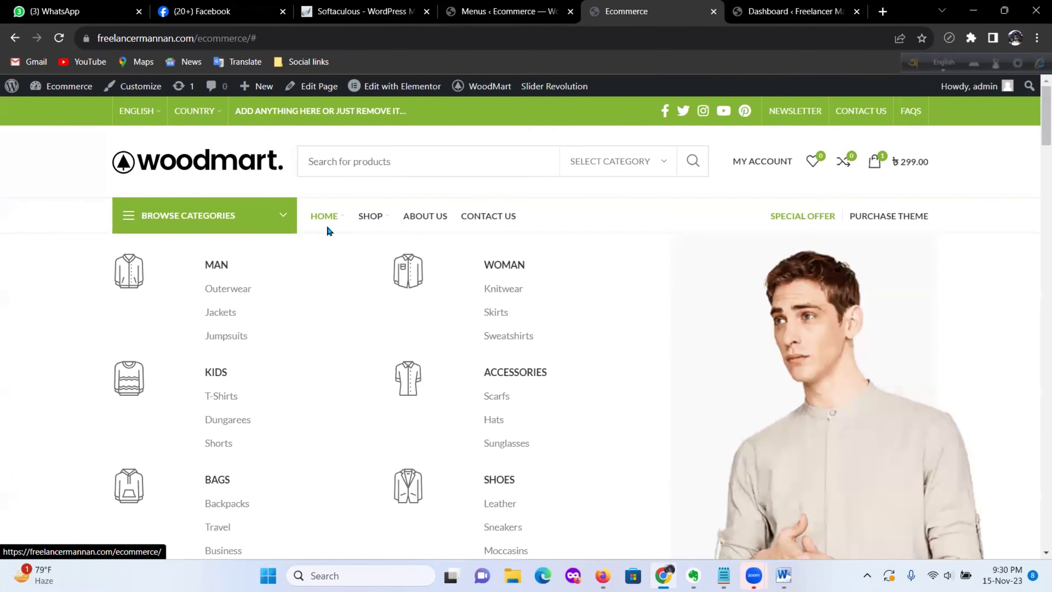
{"action": "scroll", "coordinate": [631, 420], "scroll_direction": "down", "scroll_amount": 5}
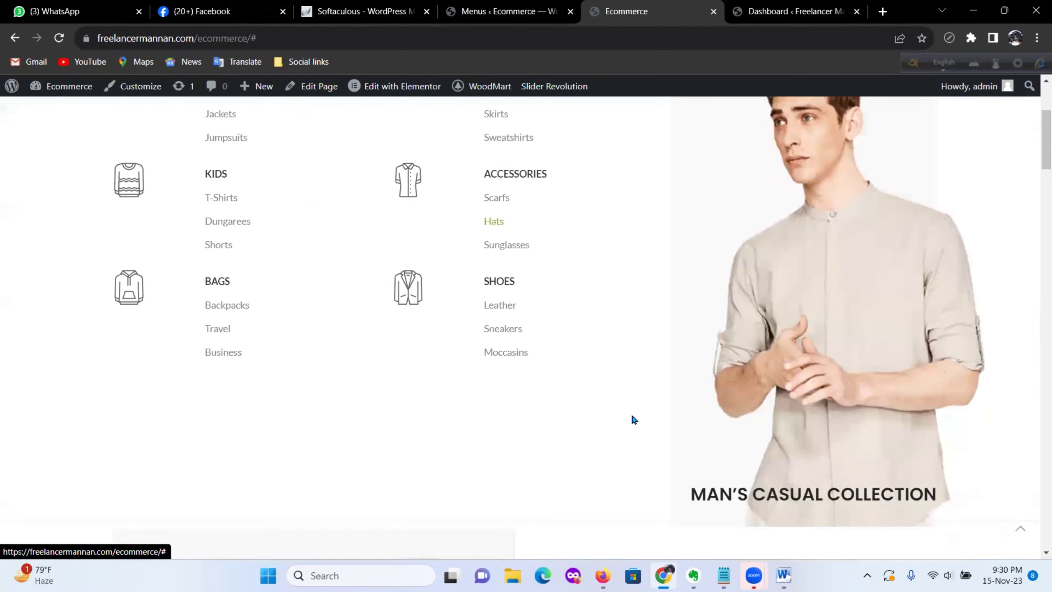
{"action": "scroll", "coordinate": [629, 422], "scroll_direction": "up", "scroll_amount": 3}
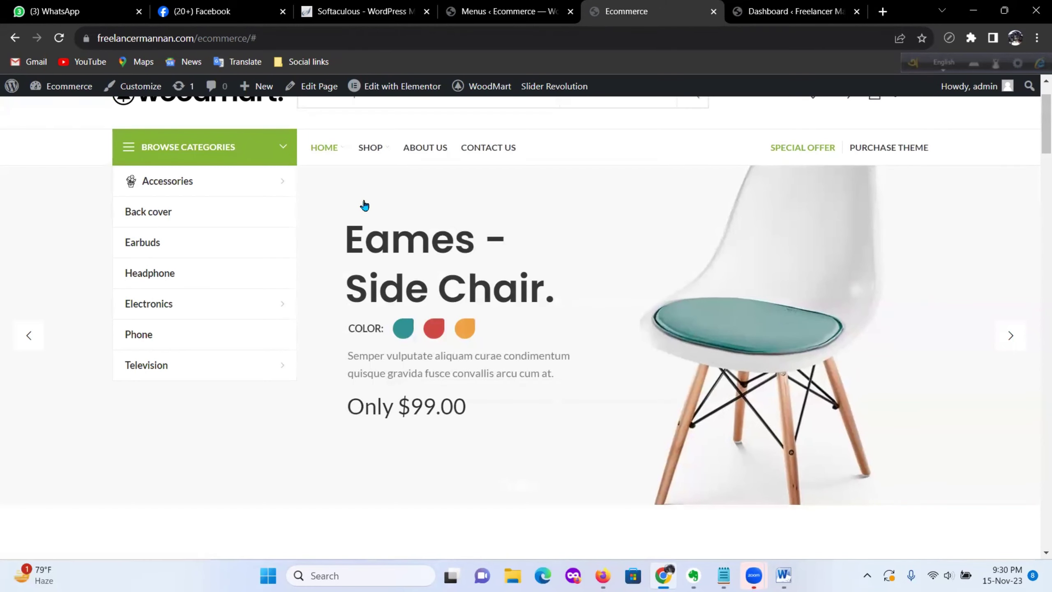
{"action": "mouse_move", "coordinate": [340, 148]}
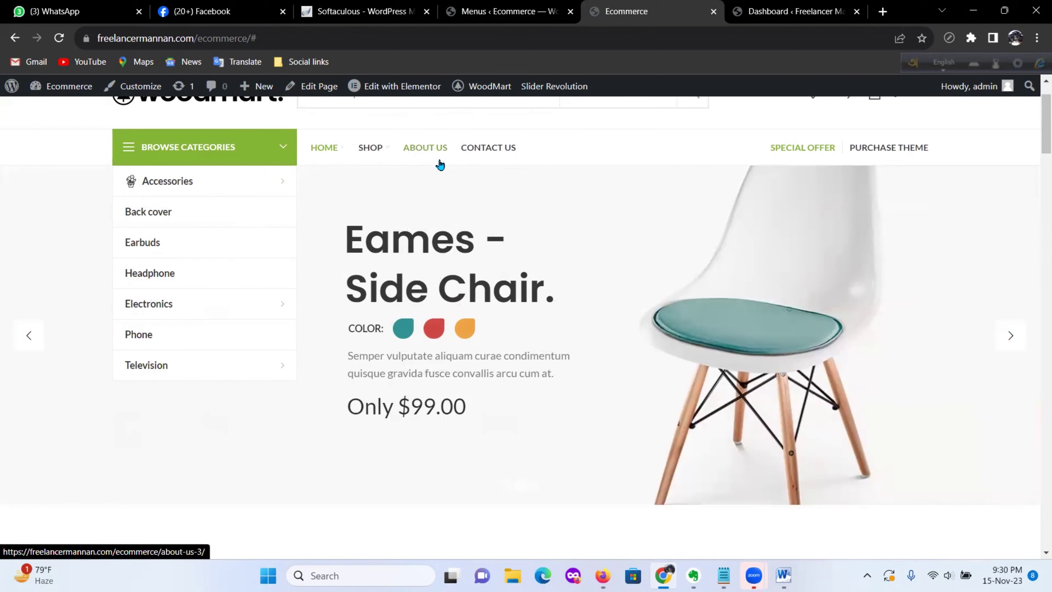
Step: Add the Checkout page to the Main navigation menu structure
{"action": "left_click", "coordinate": [505, 6]}
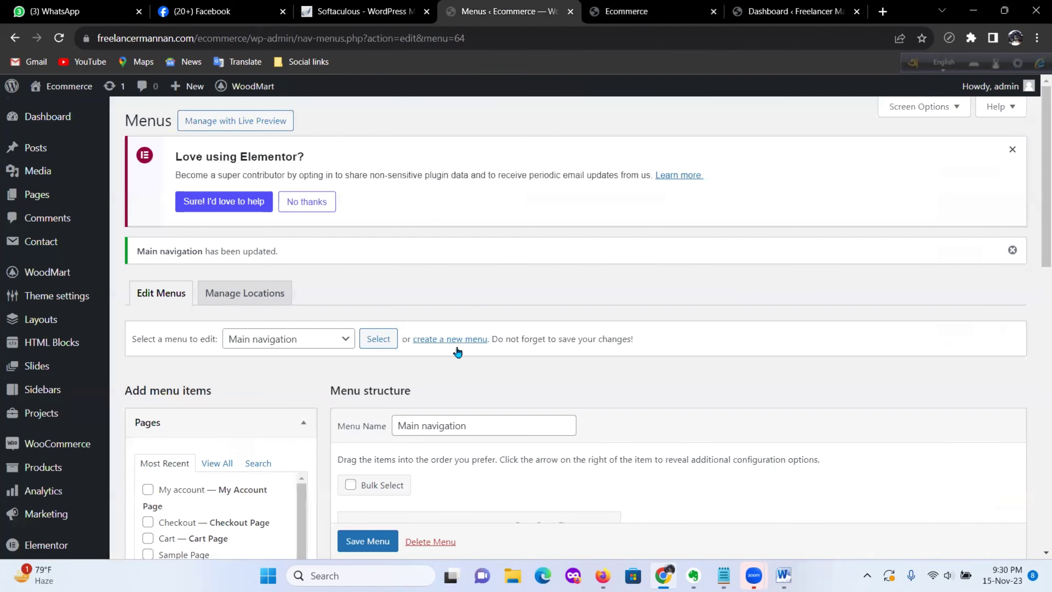
{"action": "scroll", "coordinate": [457, 352], "scroll_direction": "down", "scroll_amount": 5}
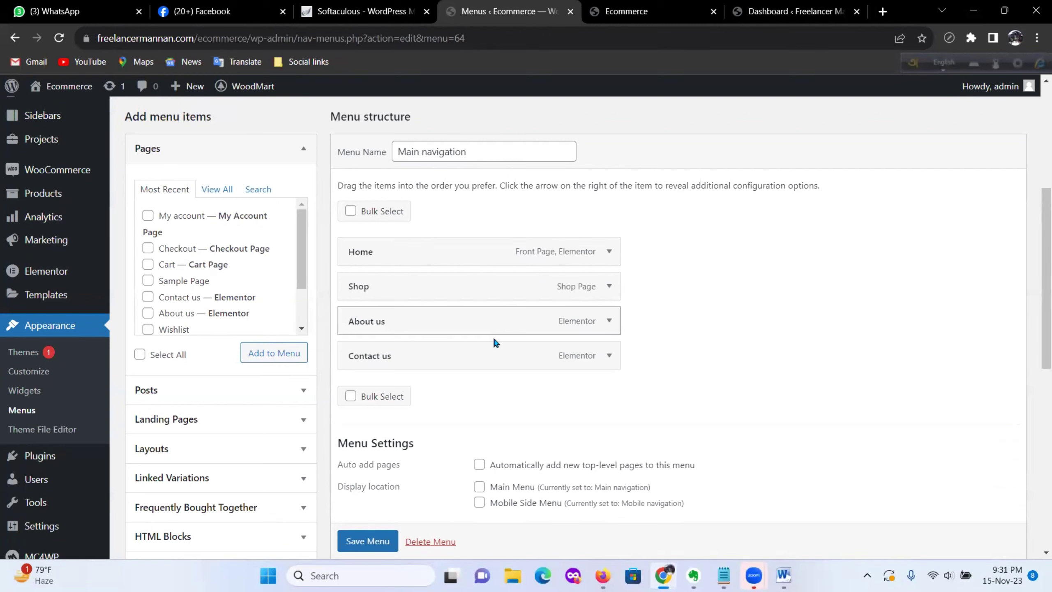
{"action": "scroll", "coordinate": [204, 282], "scroll_direction": "down", "scroll_amount": 1}
{"action": "scroll", "coordinate": [207, 284], "scroll_direction": "up", "scroll_amount": 1}
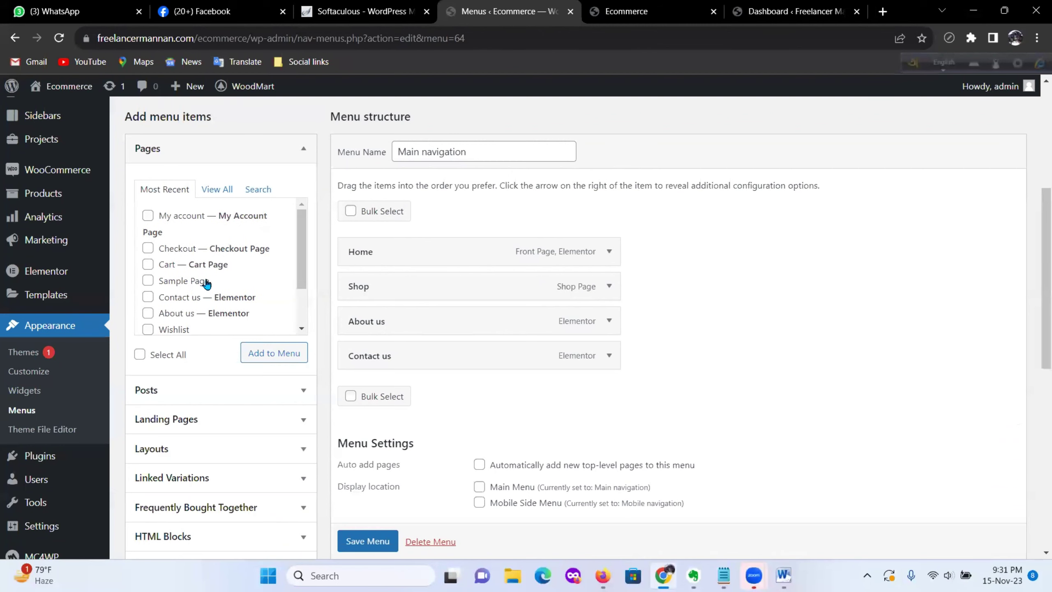
{"action": "scroll", "coordinate": [247, 309], "scroll_direction": "down", "scroll_amount": 1}
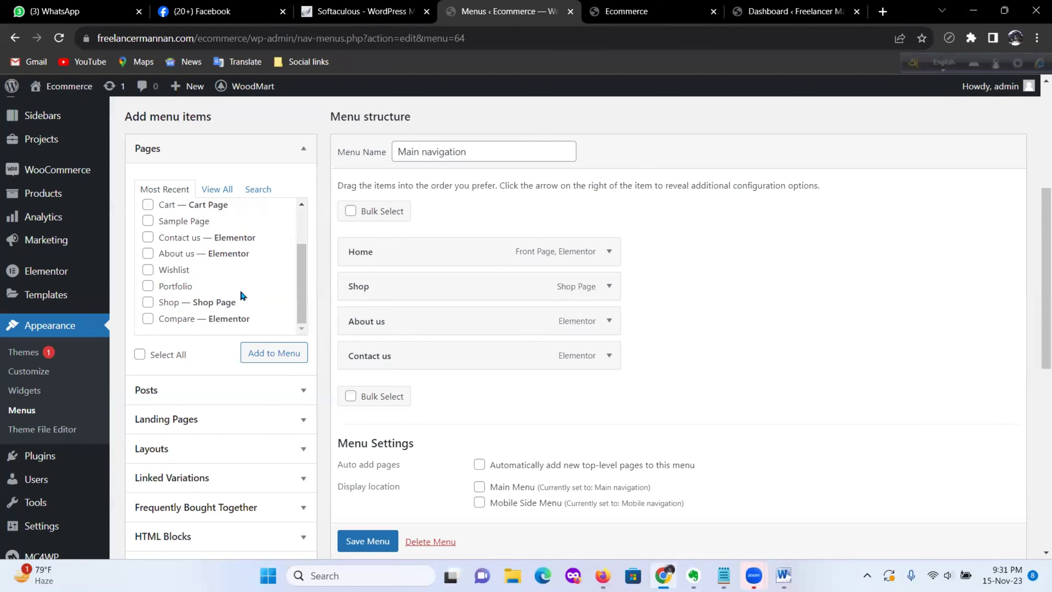
{"action": "left_click", "coordinate": [262, 348]}
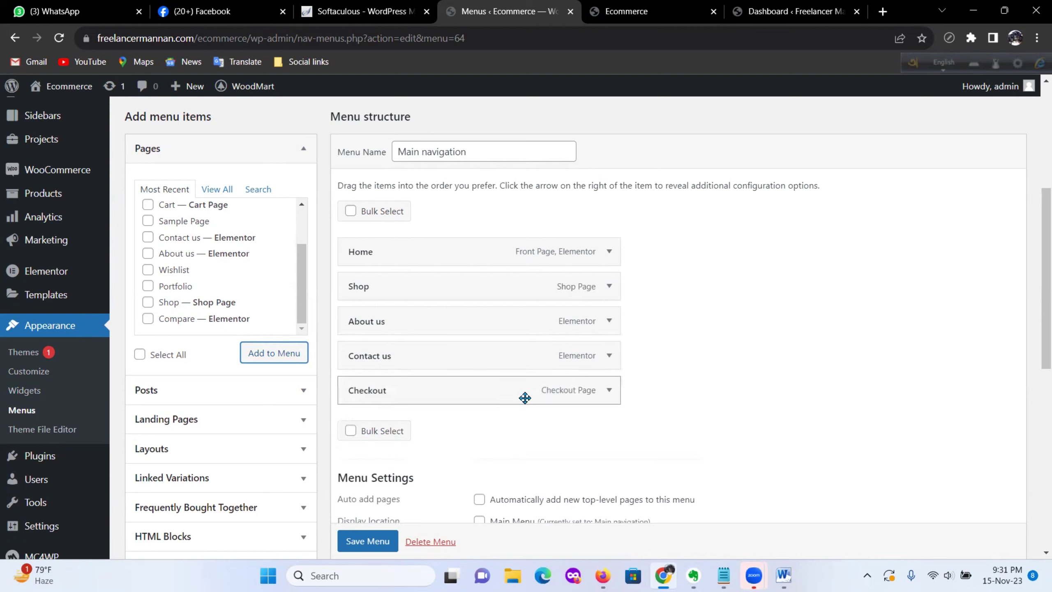
Step: Look through the full list of pages available for adding to the menu
{"action": "left_click", "coordinate": [219, 189]}
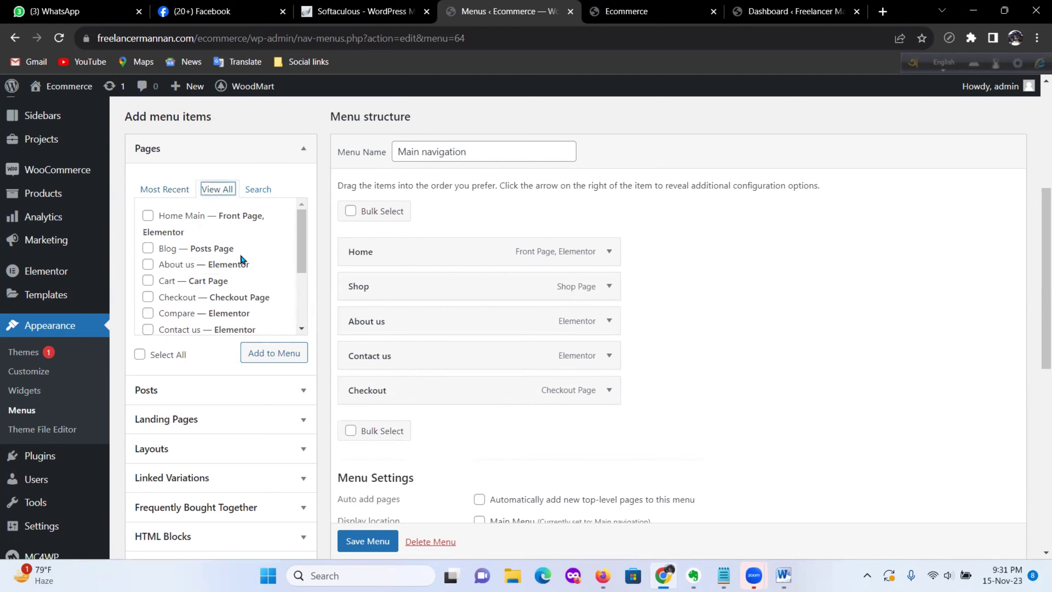
{"action": "scroll", "coordinate": [203, 244], "scroll_direction": "down", "scroll_amount": 3}
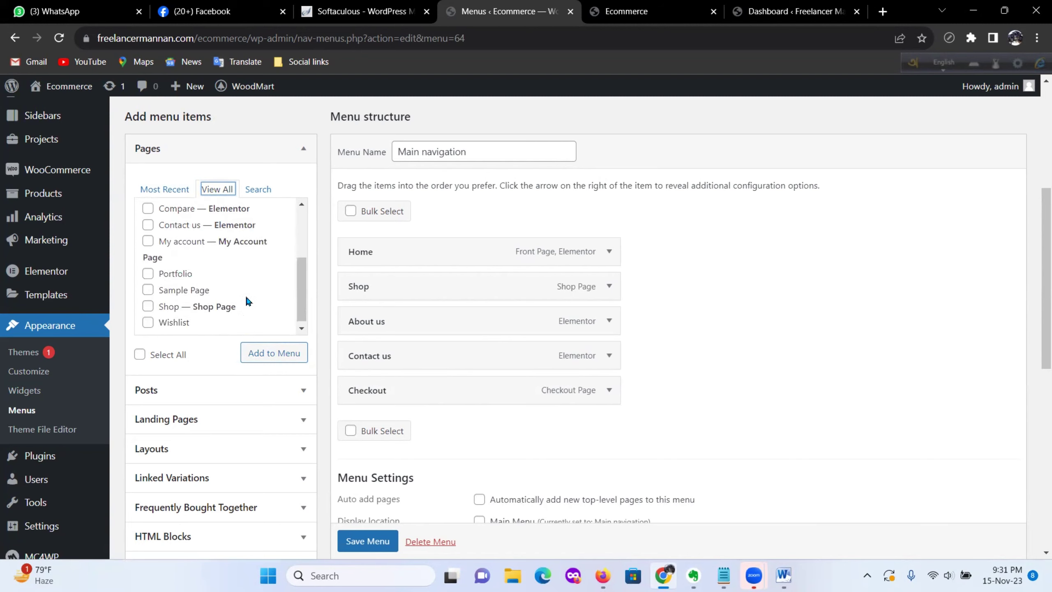
{"action": "scroll", "coordinate": [245, 294], "scroll_direction": "up", "scroll_amount": 5}
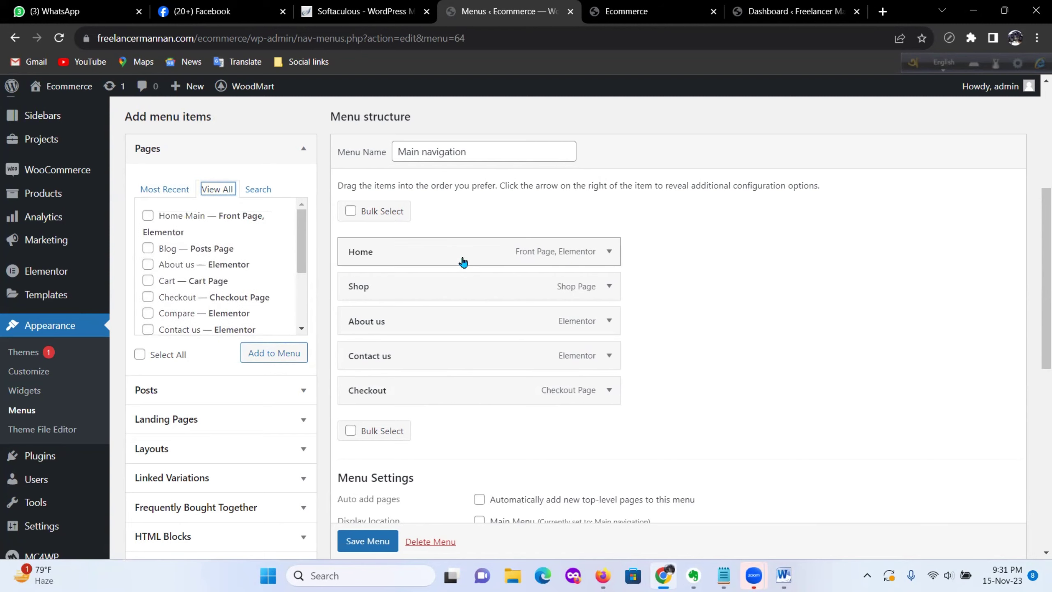
Step: Examine the Home item's expanded settings and removal options, and try the menu's bulk selection mode
{"action": "left_click", "coordinate": [610, 252]}
{"action": "scroll", "coordinate": [587, 402], "scroll_direction": "down", "scroll_amount": 2}
{"action": "scroll", "coordinate": [585, 397], "scroll_direction": "down", "scroll_amount": 15}
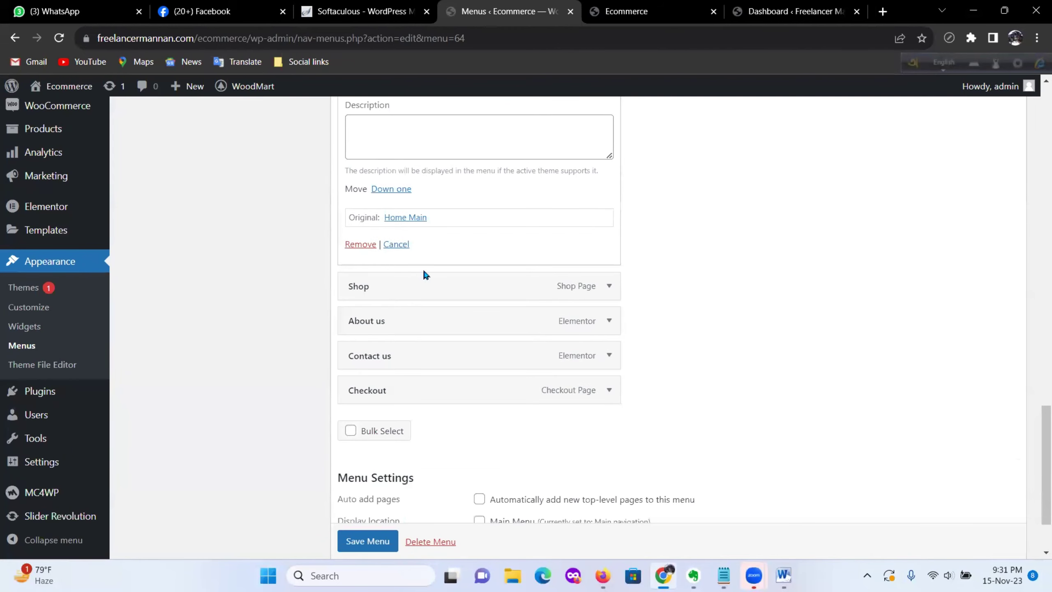
{"action": "scroll", "coordinate": [423, 268], "scroll_direction": "up", "scroll_amount": 12}
{"action": "scroll", "coordinate": [356, 207], "scroll_direction": "up", "scroll_amount": 5}
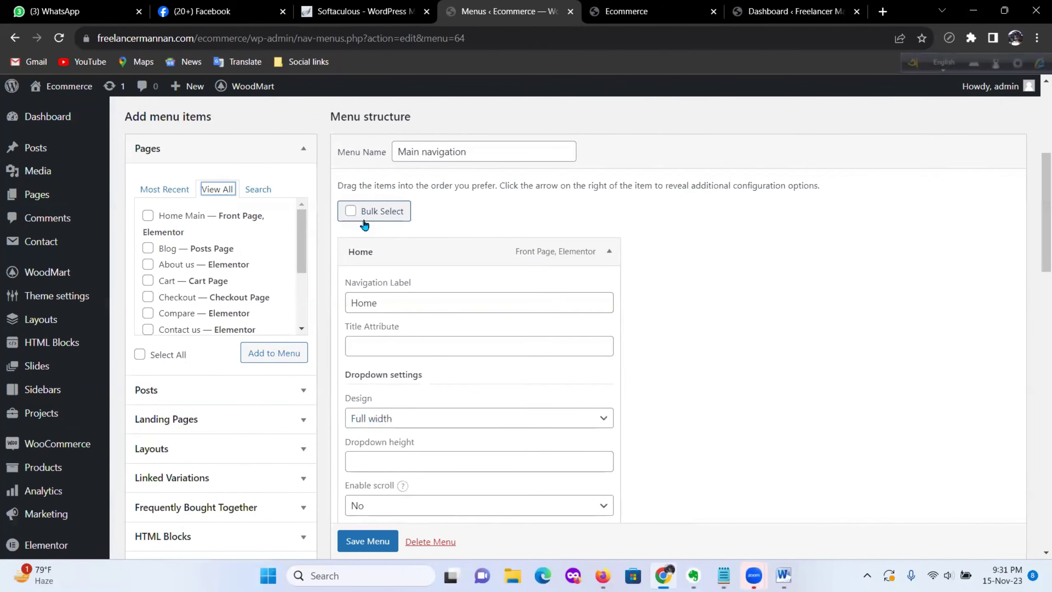
{"action": "left_click", "coordinate": [350, 211]}
{"action": "scroll", "coordinate": [678, 398], "scroll_direction": "down", "scroll_amount": 15}
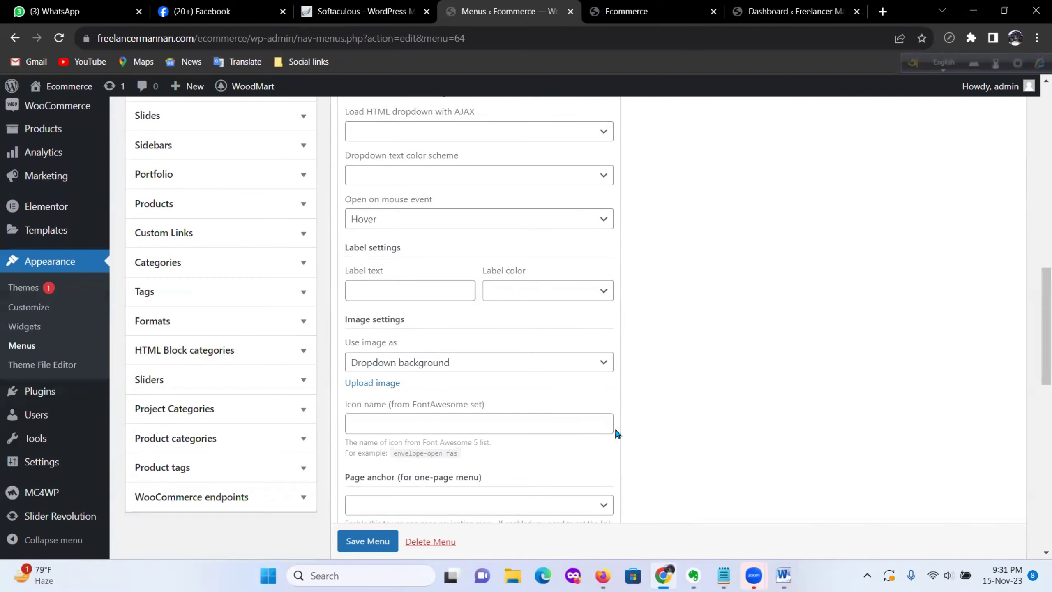
{"action": "scroll", "coordinate": [524, 434], "scroll_direction": "down", "scroll_amount": 1}
{"action": "scroll", "coordinate": [639, 361], "scroll_direction": "up", "scroll_amount": 14}
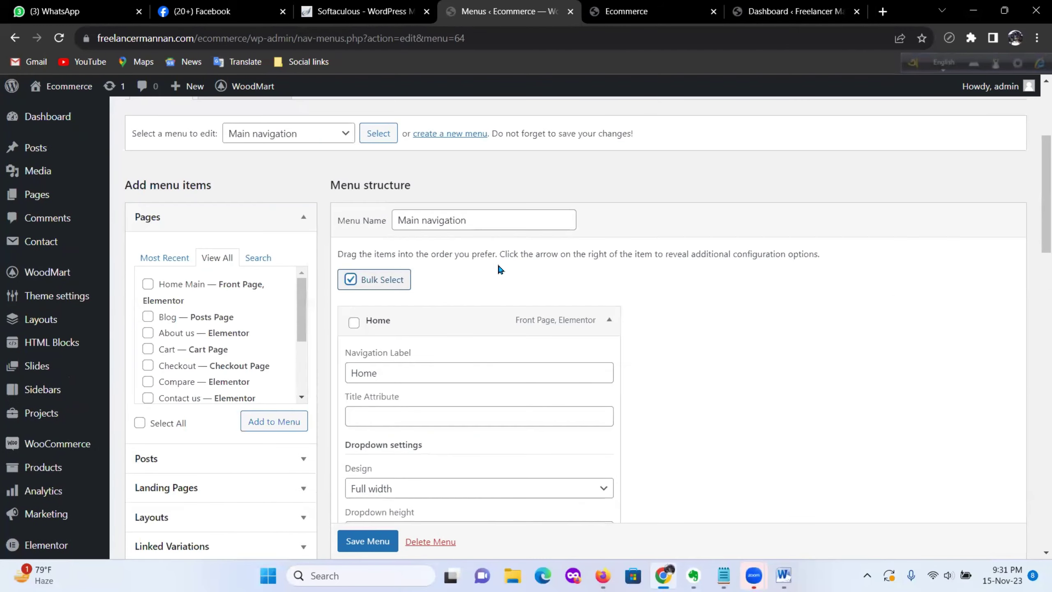
{"action": "left_click", "coordinate": [608, 323]}
{"action": "left_click", "coordinate": [352, 280]}
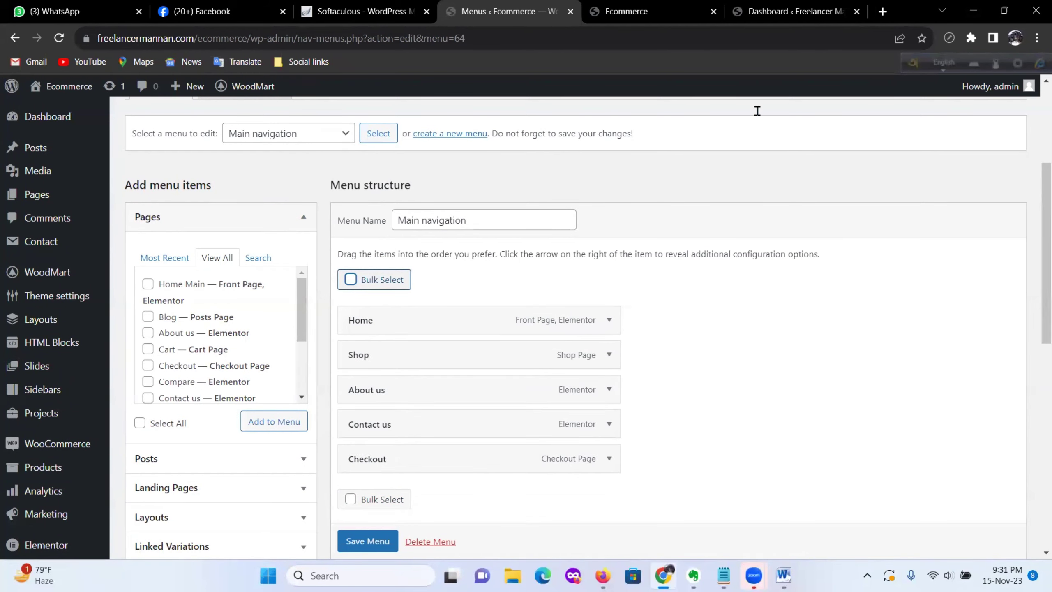
Step: Preview the storefront with the Mobile simulator extension and inspect the mobile homepage from header to footer
{"action": "left_click", "coordinate": [650, 11]}
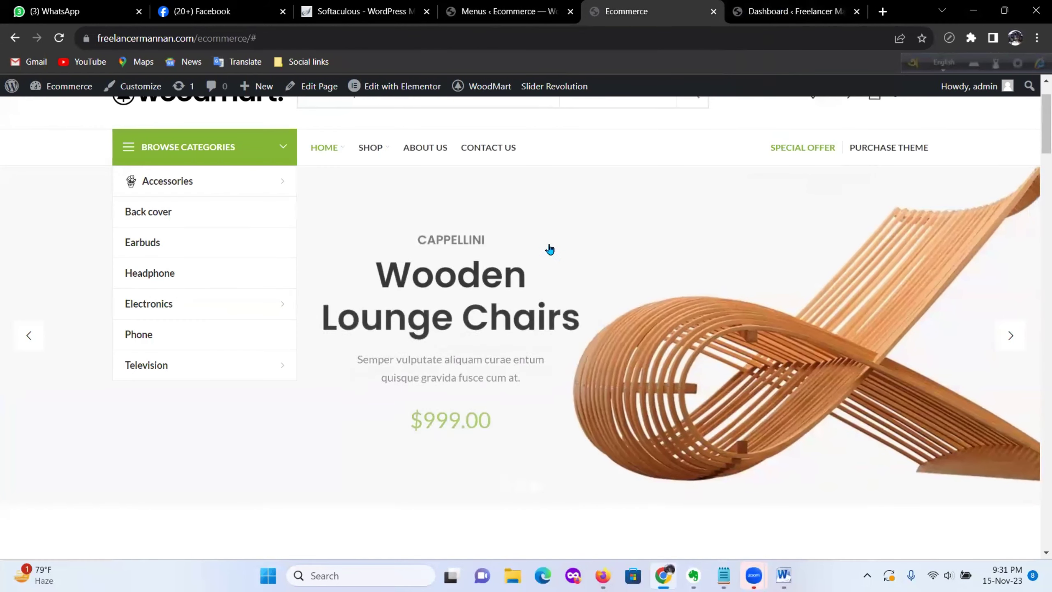
{"action": "left_click", "coordinate": [971, 37]}
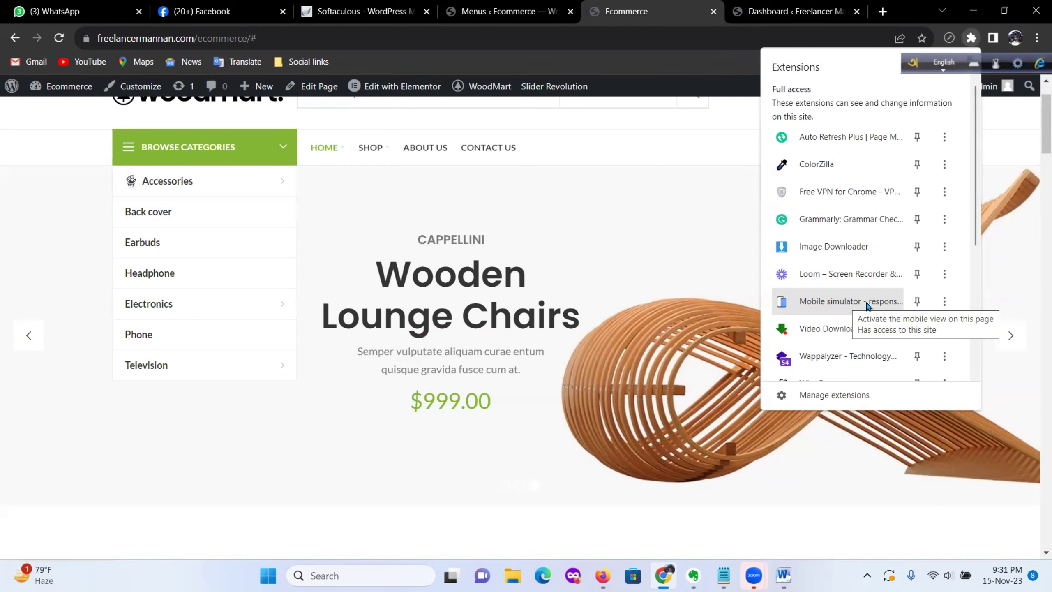
{"action": "left_click", "coordinate": [865, 301]}
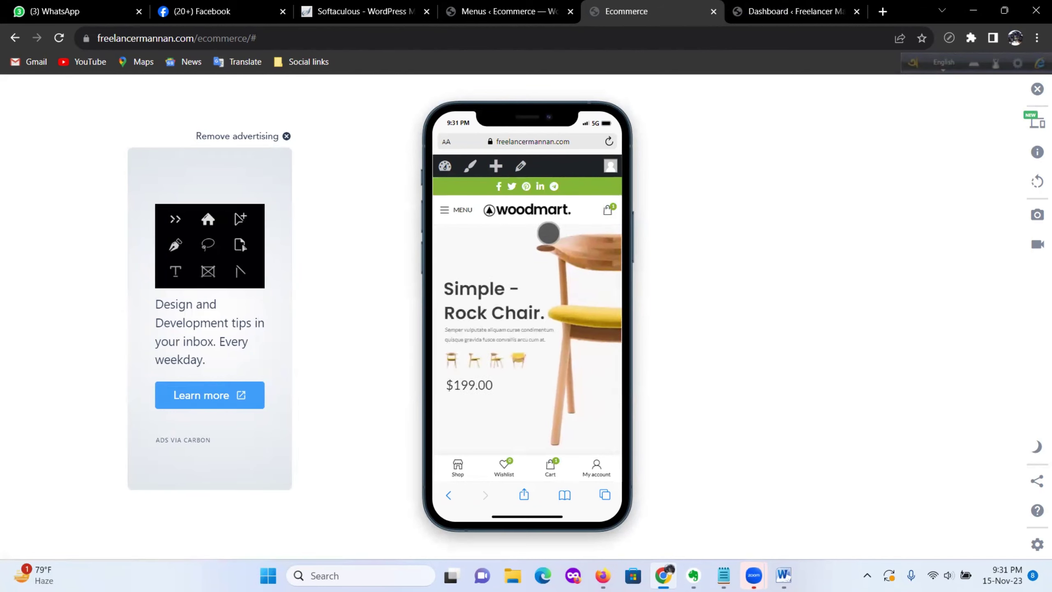
{"action": "scroll", "coordinate": [548, 234], "scroll_direction": "down", "scroll_amount": 15}
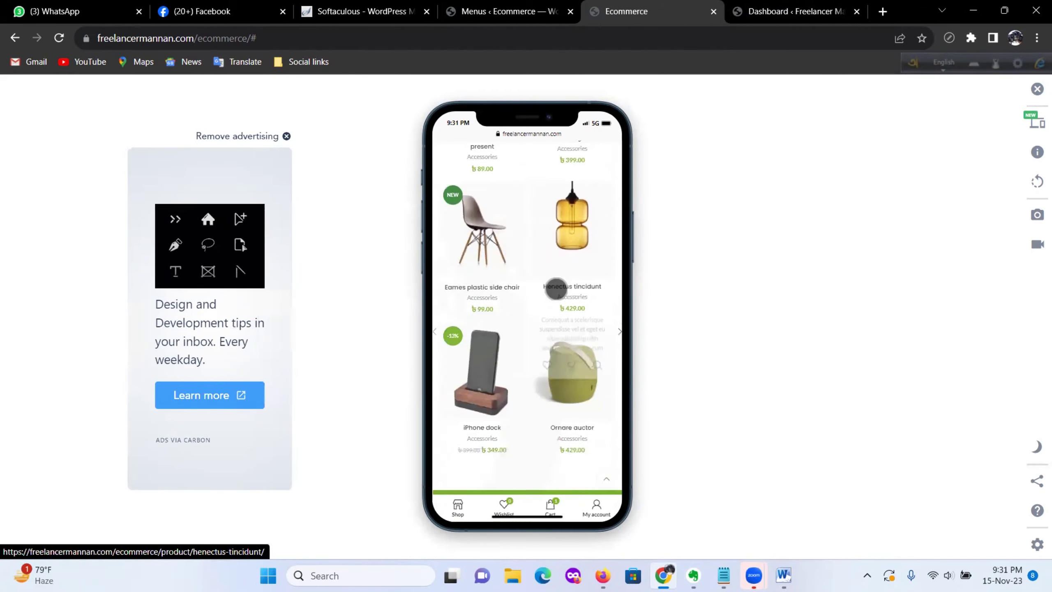
{"action": "scroll", "coordinate": [556, 289], "scroll_direction": "down", "scroll_amount": 20}
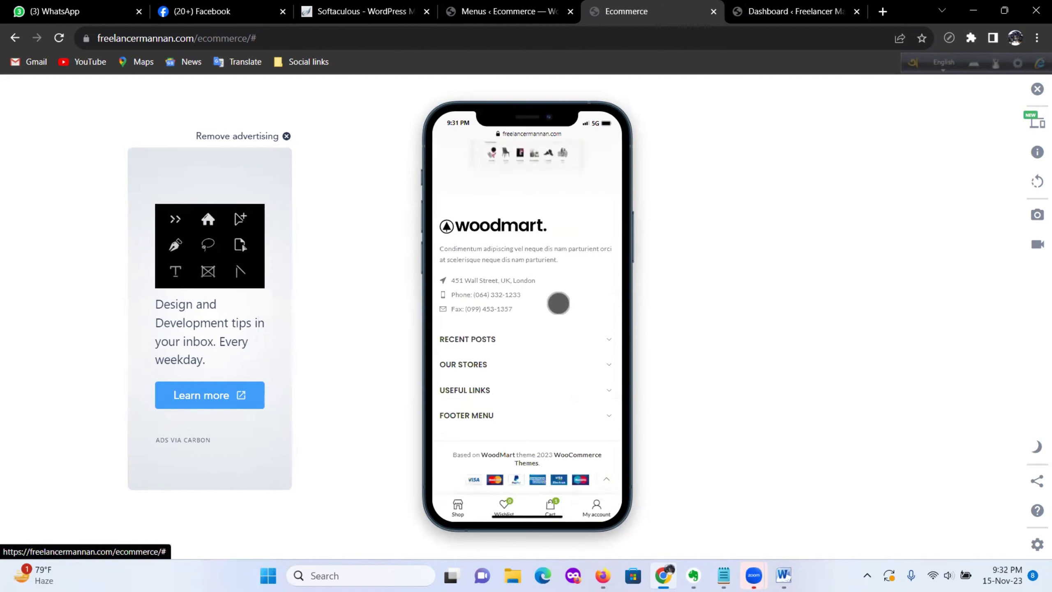
{"action": "scroll", "coordinate": [558, 303], "scroll_direction": "up", "scroll_amount": 15}
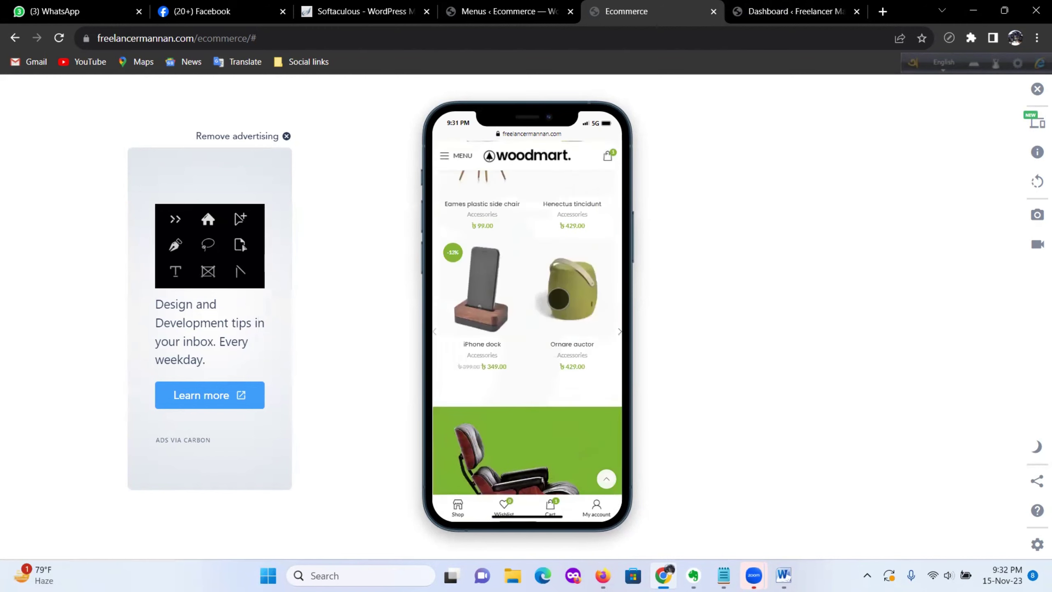
{"action": "scroll", "coordinate": [558, 301], "scroll_direction": "up", "scroll_amount": 10}
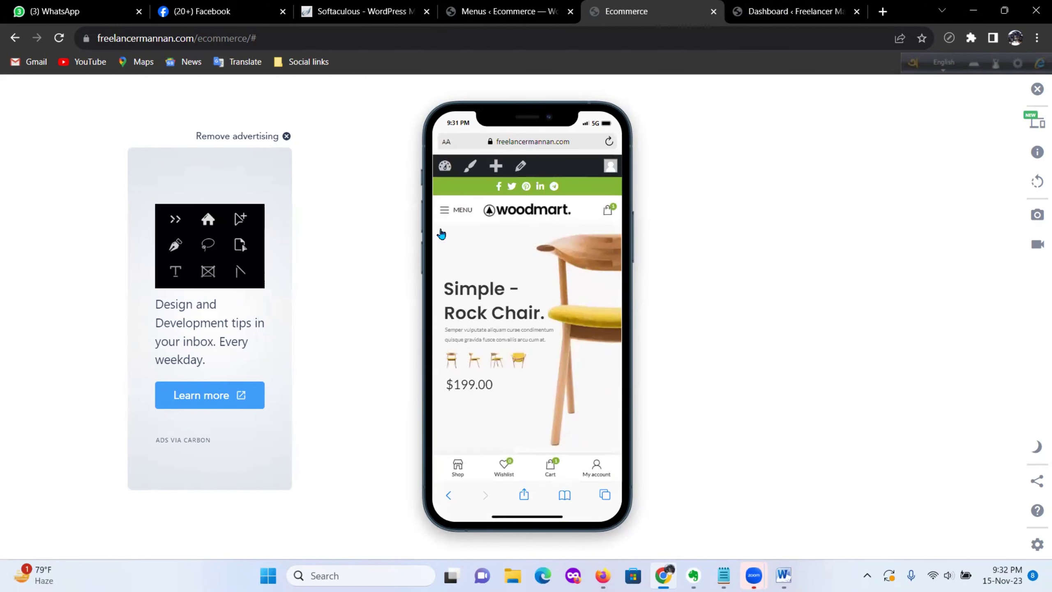
Step: Inspect the Menu and Categories lists in the mobile side menu, and close the mobile preview
{"action": "left_click", "coordinate": [443, 211]}
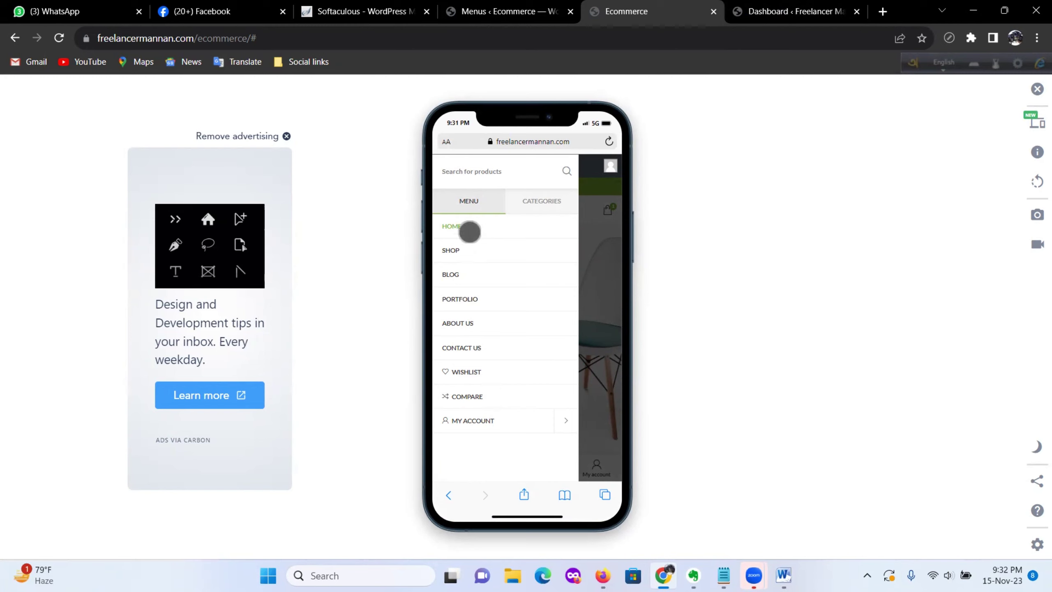
{"action": "left_click", "coordinate": [541, 203]}
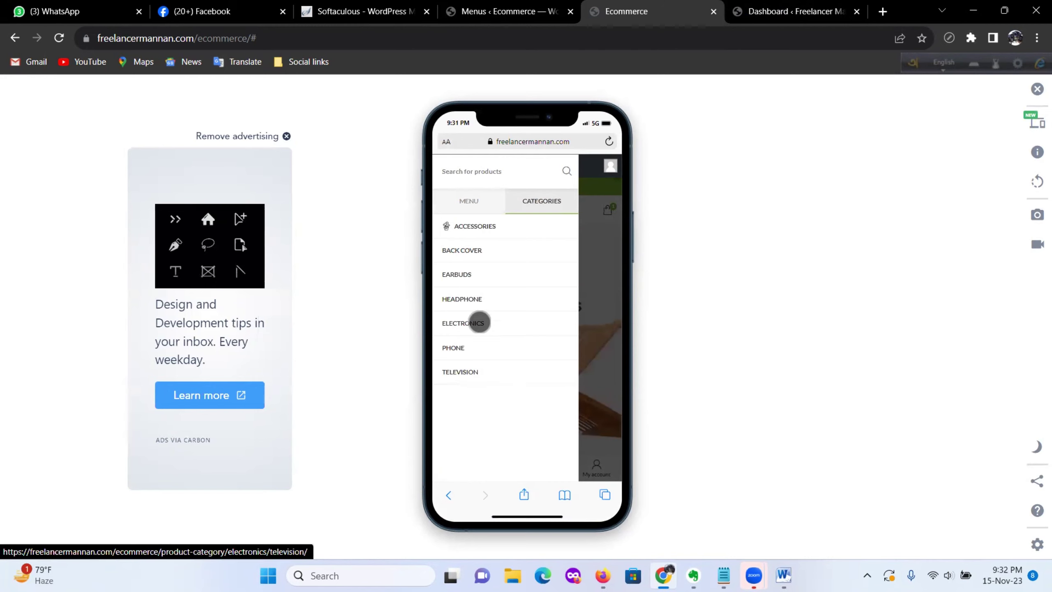
{"action": "left_click", "coordinate": [471, 203]}
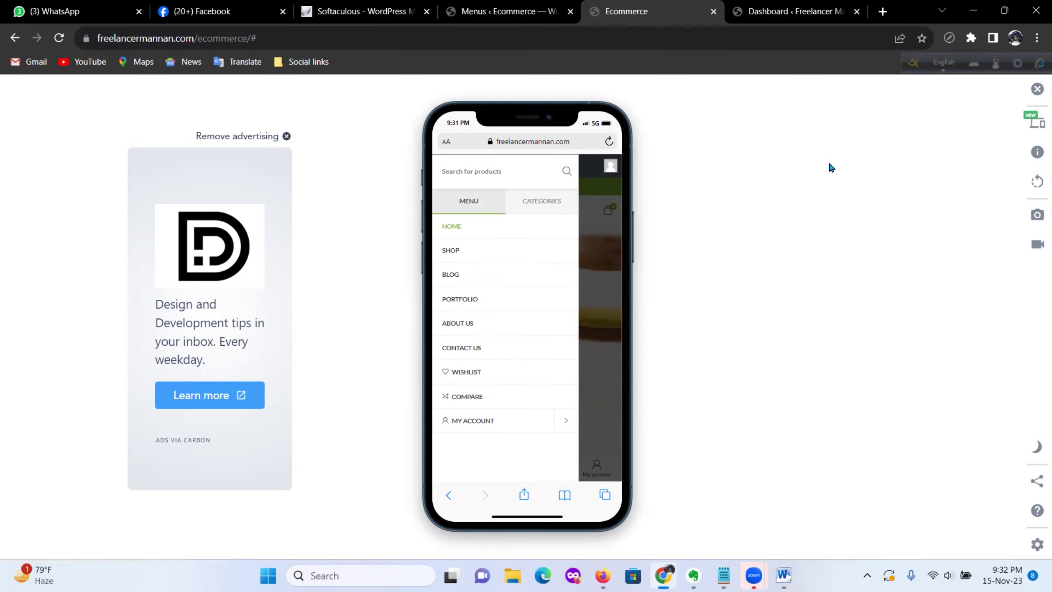
{"action": "left_click", "coordinate": [1037, 89]}
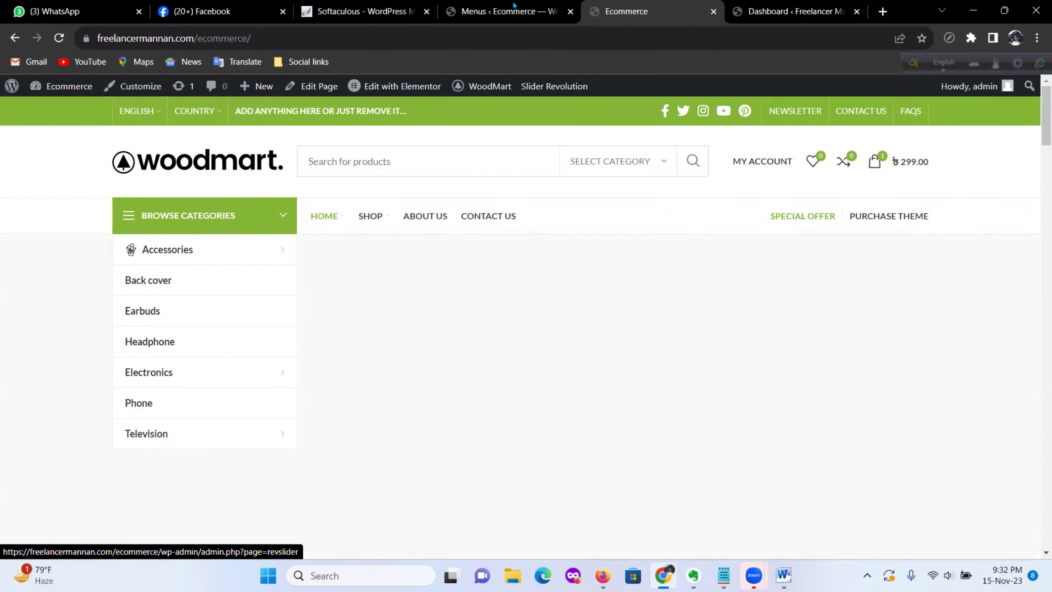
Step: Load the Mobile navigation menu for editing, discarding the unsaved changes to Main navigation
{"action": "left_click", "coordinate": [505, 14]}
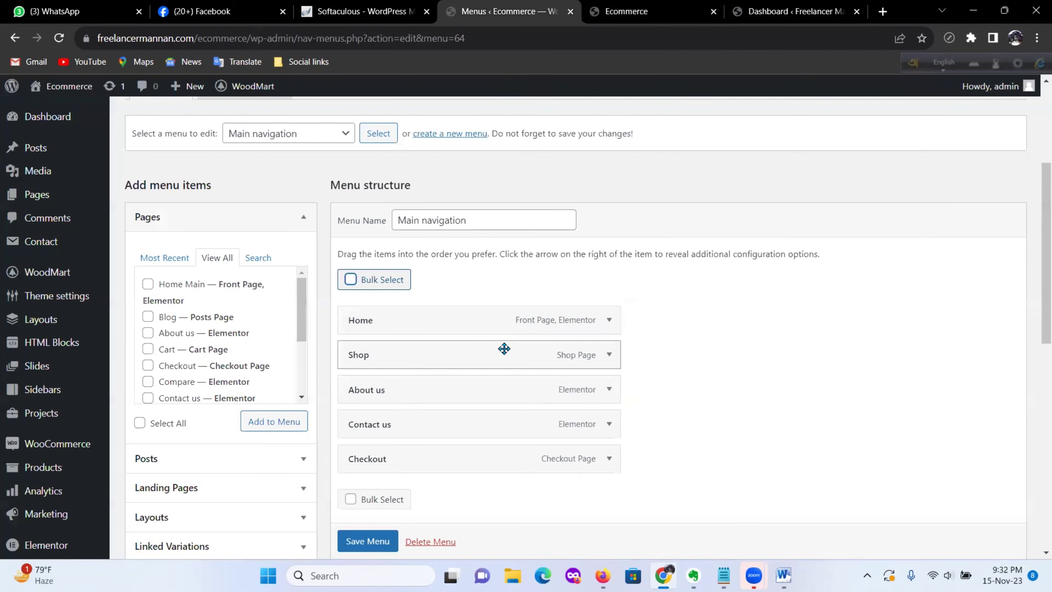
{"action": "scroll", "coordinate": [502, 348], "scroll_direction": "up", "scroll_amount": 2}
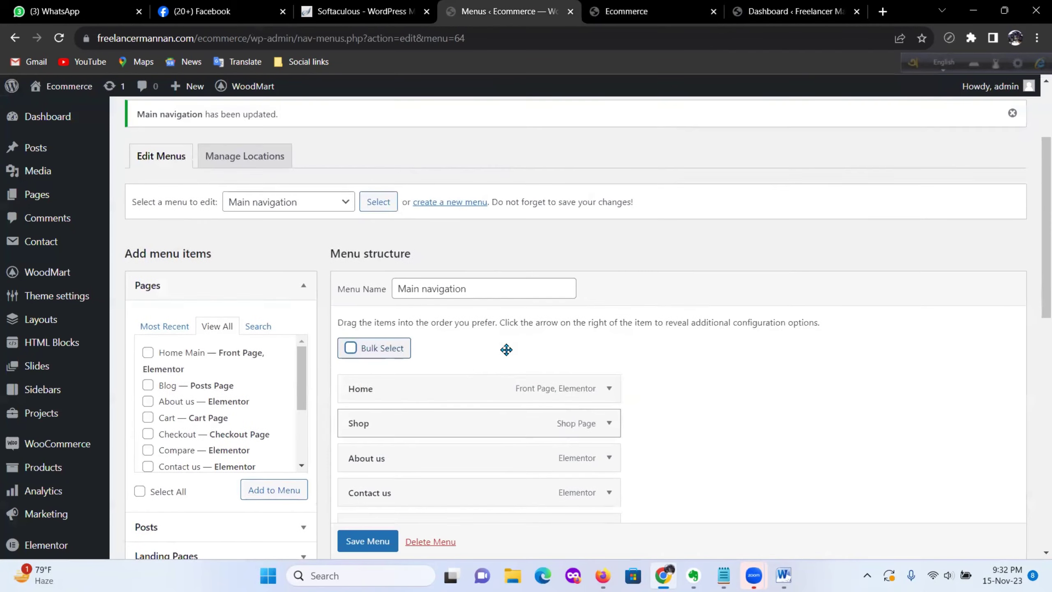
{"action": "left_click", "coordinate": [346, 207]}
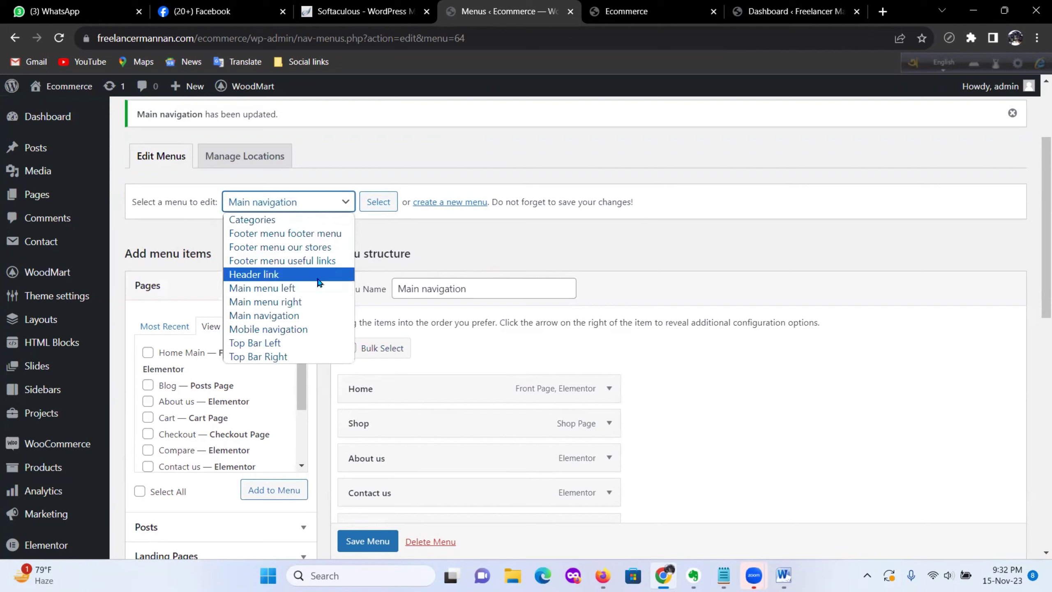
{"action": "left_click", "coordinate": [294, 329]}
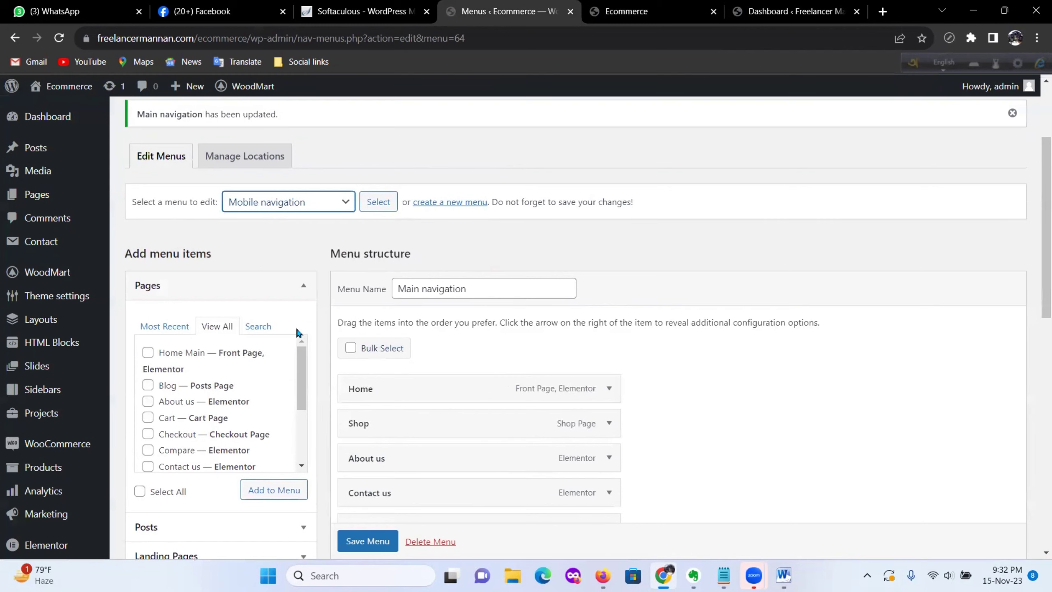
{"action": "left_click", "coordinate": [374, 201]}
{"action": "left_click", "coordinate": [595, 119]}
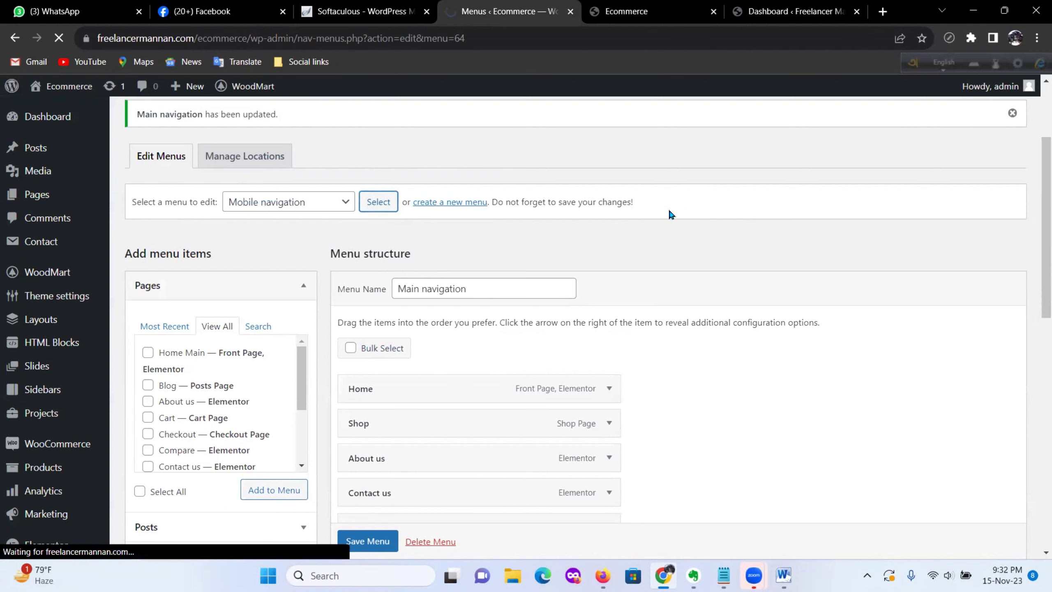
Step: Remove the Blog and Portfolio items from the Mobile navigation menu in bulk and save the menu
{"action": "scroll", "coordinate": [634, 238], "scroll_direction": "down", "scroll_amount": 6}
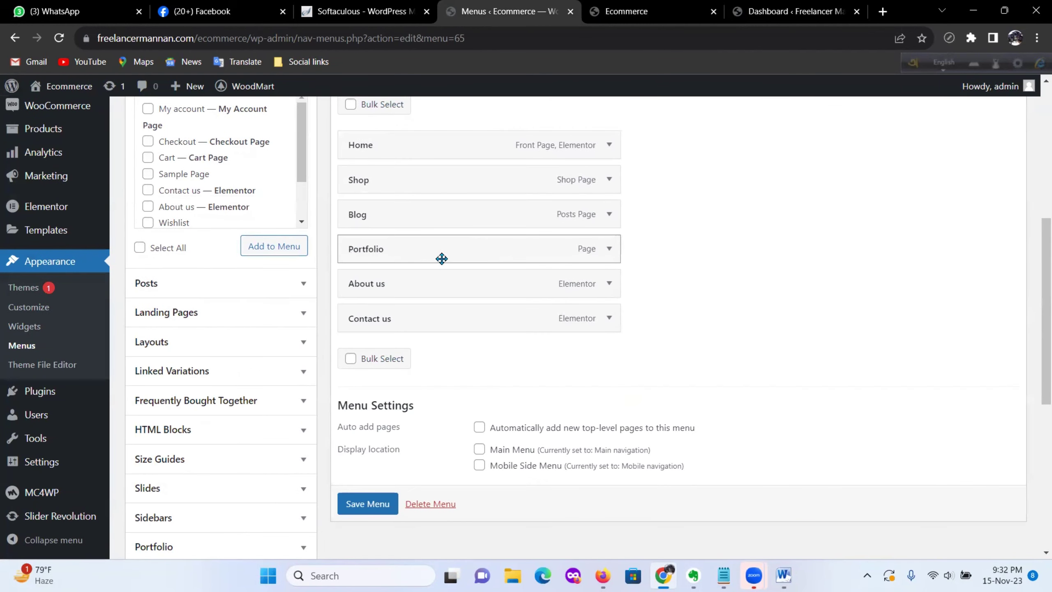
{"action": "left_click", "coordinate": [351, 104]}
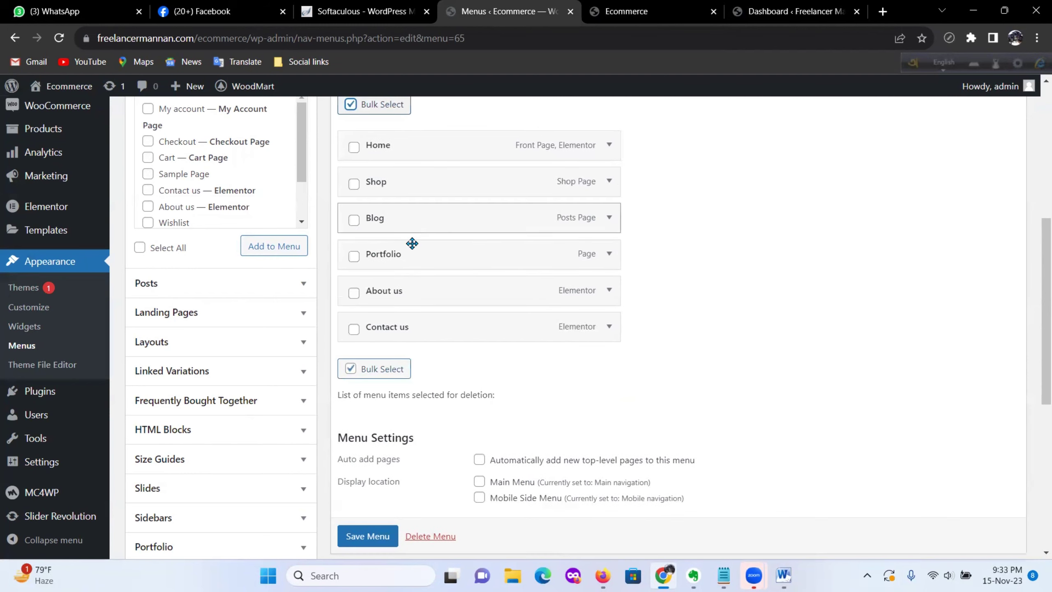
{"action": "left_click", "coordinate": [354, 219]}
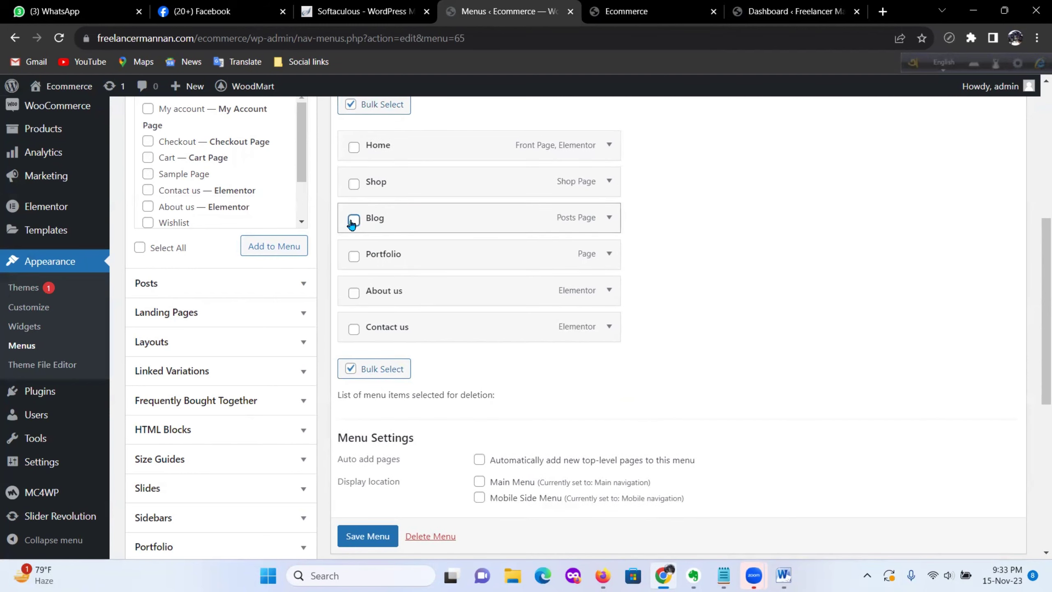
{"action": "left_click", "coordinate": [354, 256]}
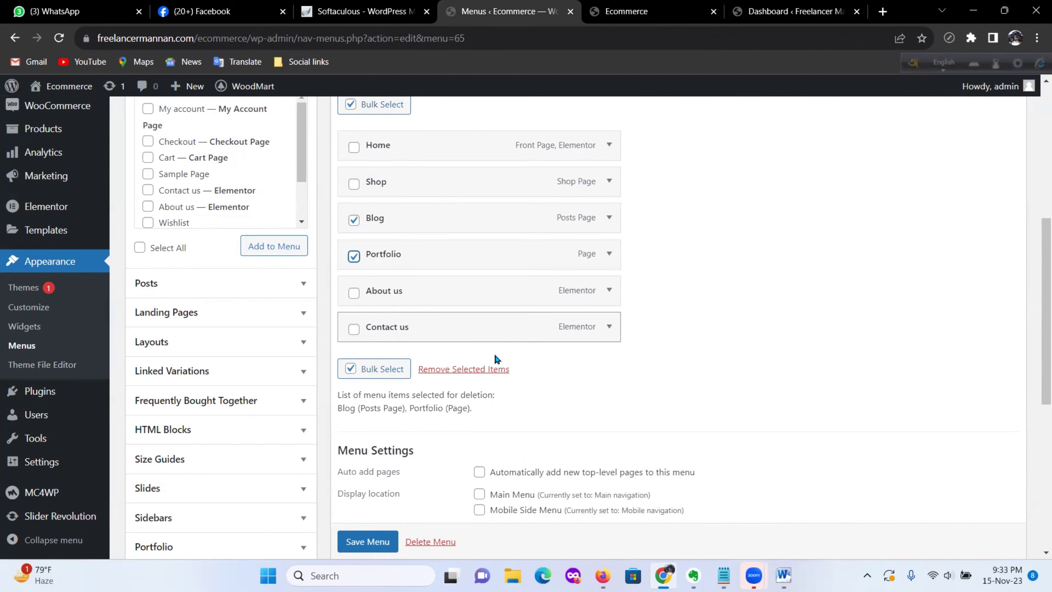
{"action": "left_click", "coordinate": [476, 369]}
{"action": "left_click", "coordinate": [387, 443]}
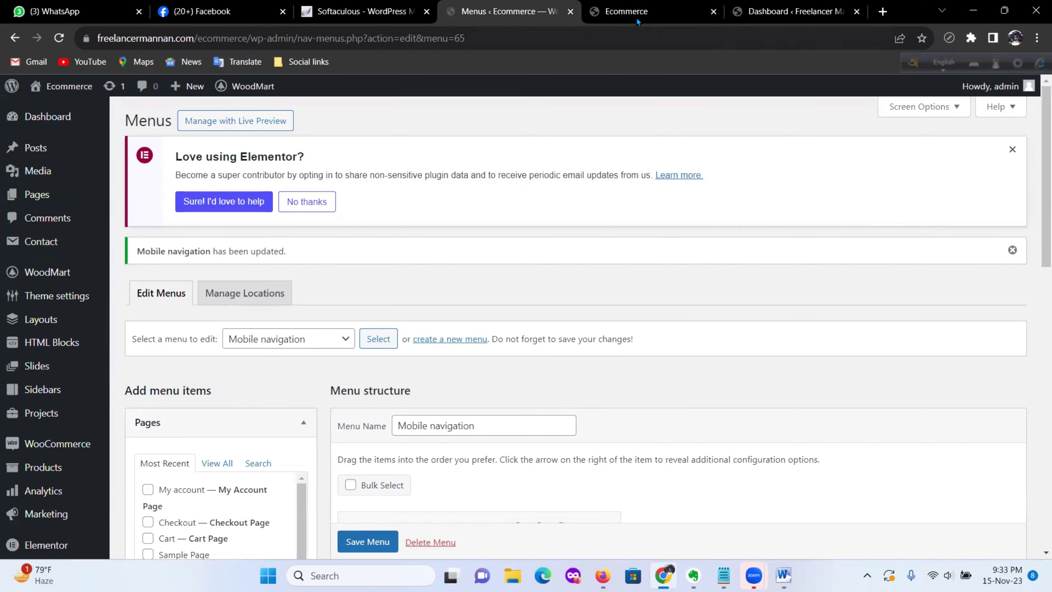
Step: Reload the storefront, check the side menu, categories and search in the Mobile simulator, and return to the desktop header to check its dropdowns
{"action": "key", "text": "ctrl+Tab"}
{"action": "key", "text": "F5"}
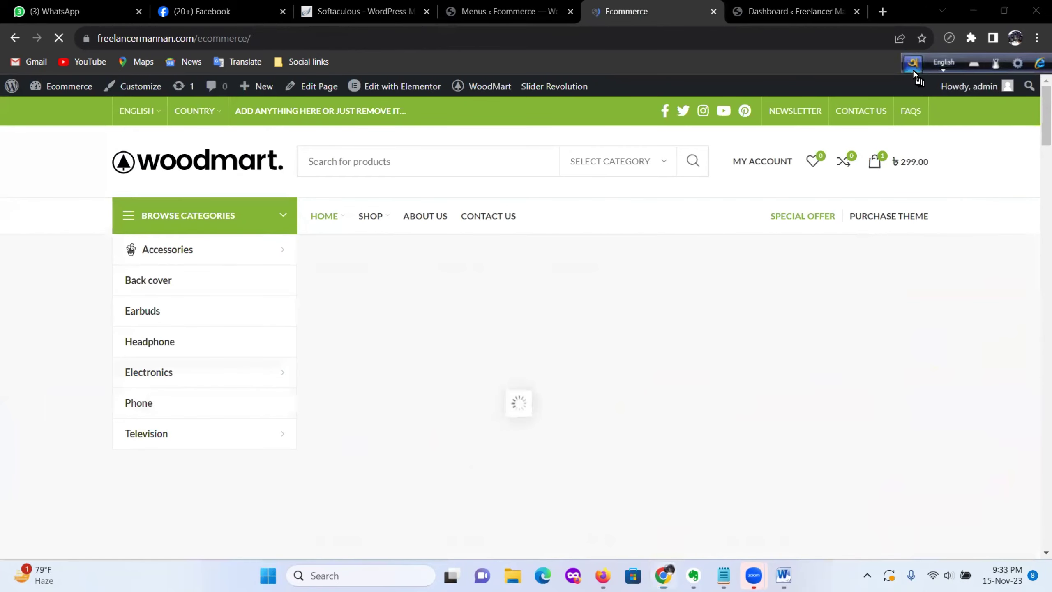
{"action": "left_click", "coordinate": [971, 38]}
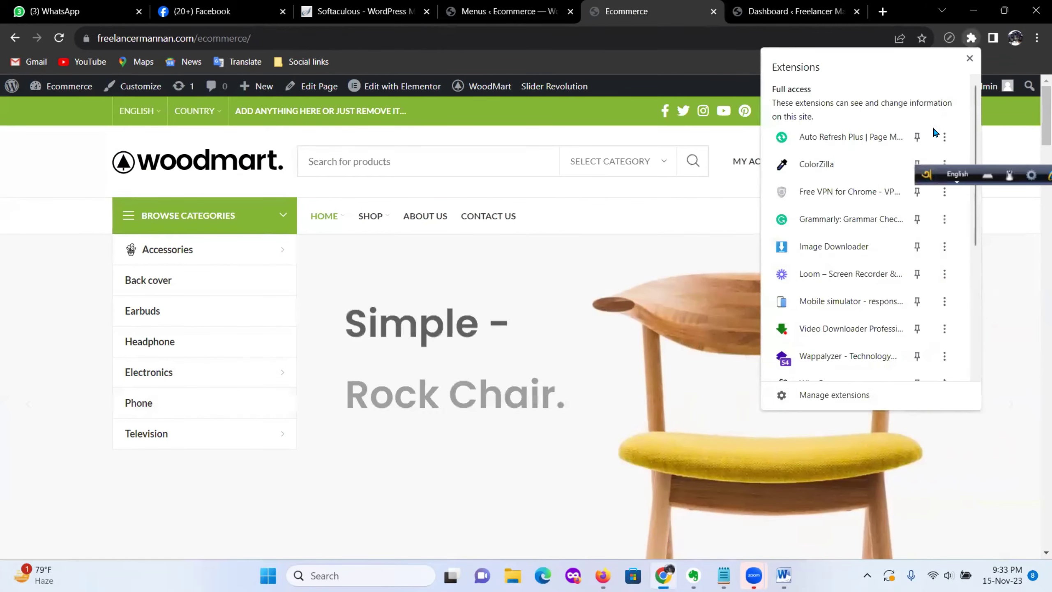
{"action": "left_click", "coordinate": [829, 307]}
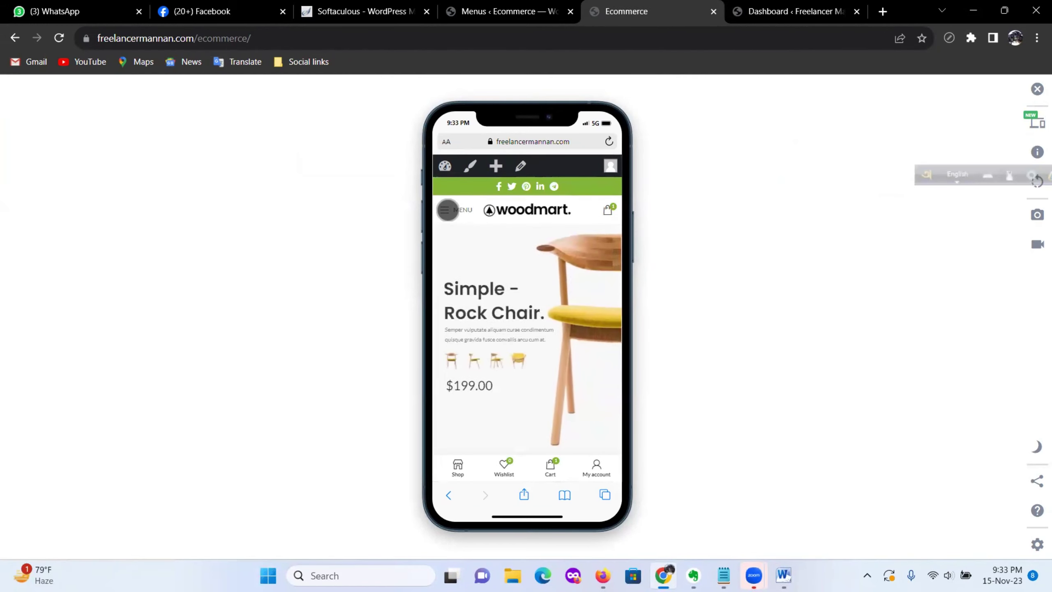
{"action": "left_click", "coordinate": [447, 210]}
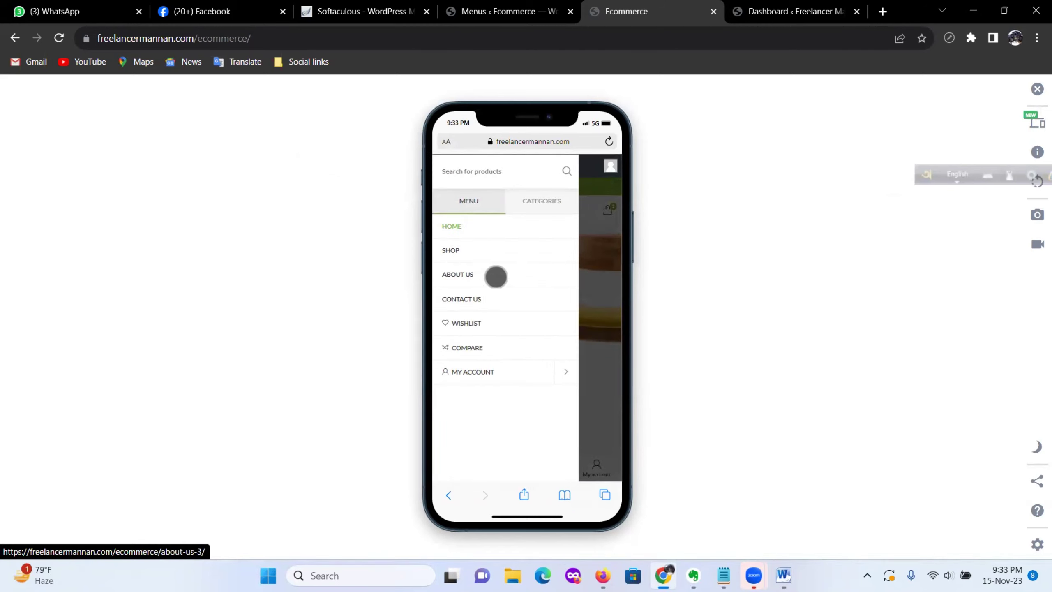
{"action": "left_click", "coordinate": [548, 205]}
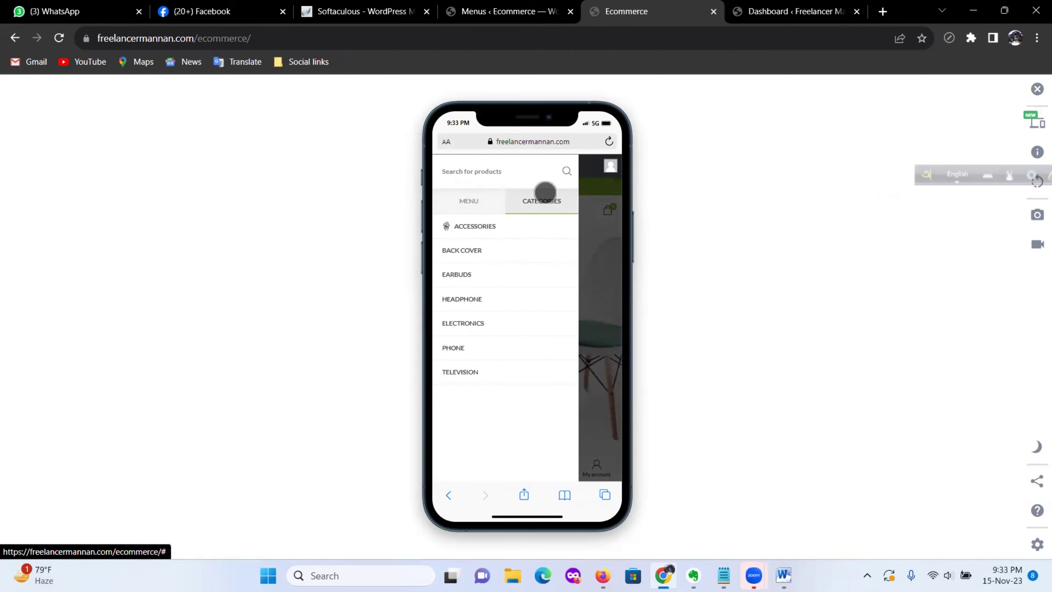
{"action": "left_click", "coordinate": [566, 170]}
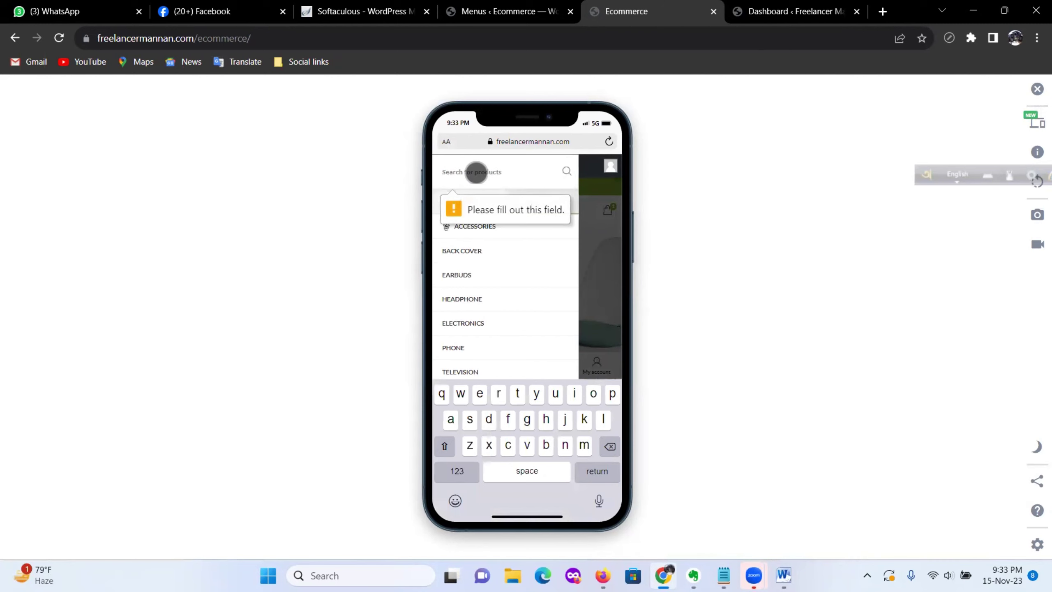
{"action": "left_click", "coordinate": [602, 230]}
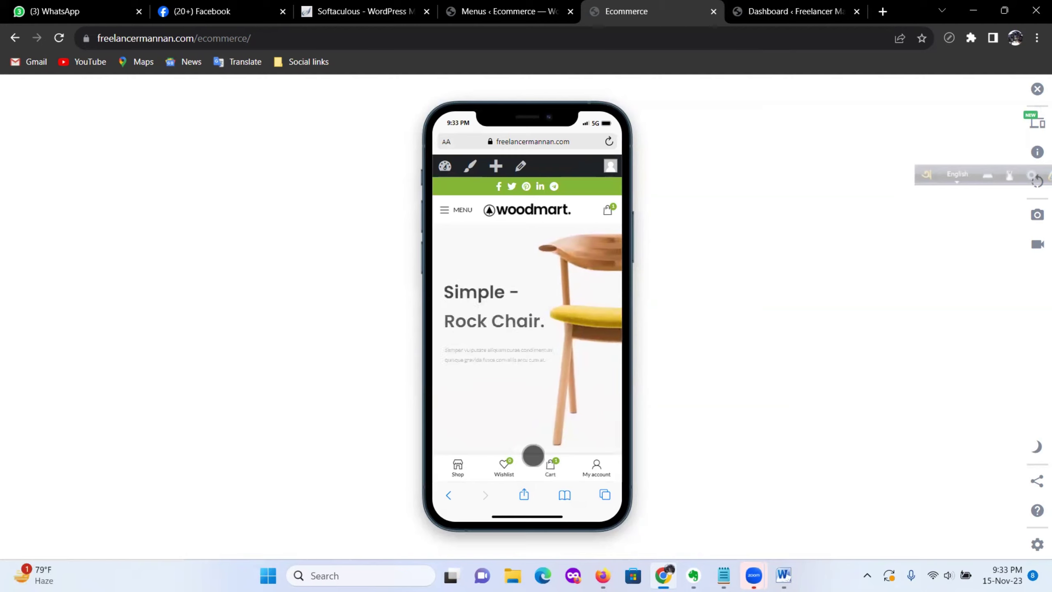
{"action": "left_click", "coordinate": [1034, 93]}
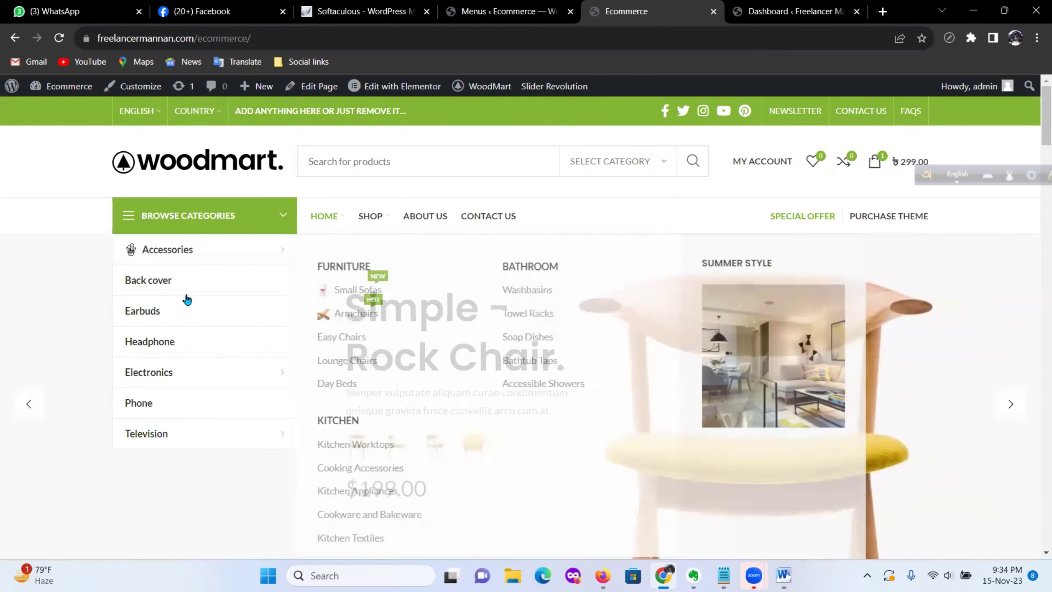
{"action": "mouse_move", "coordinate": [321, 221]}
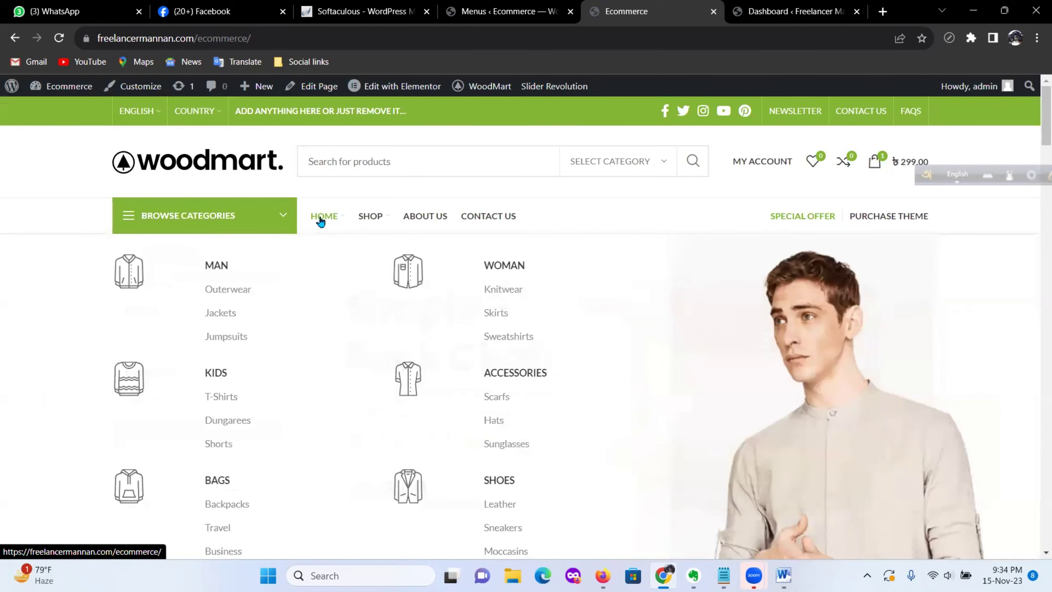
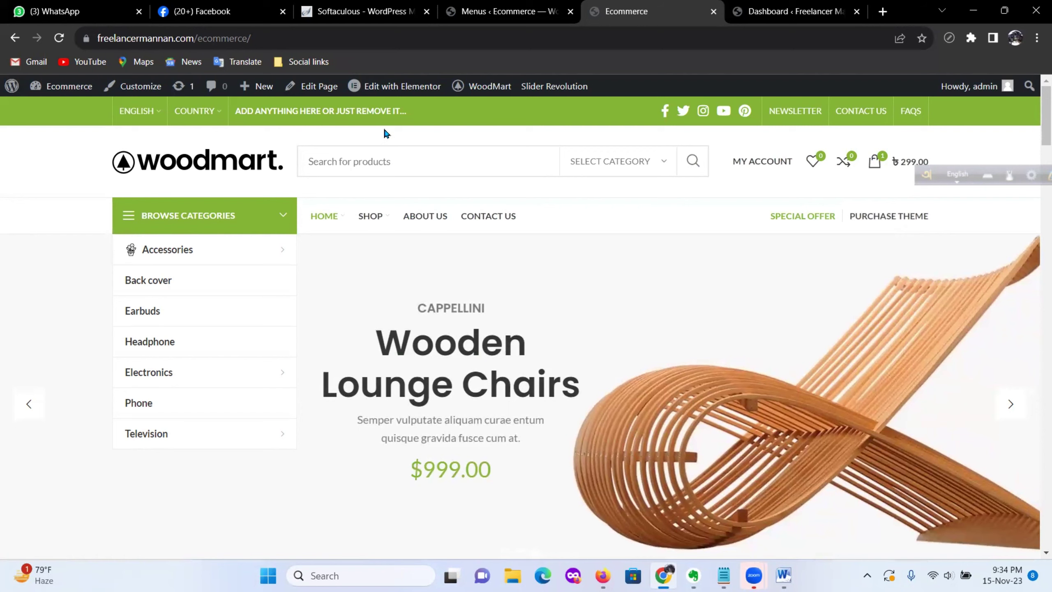
Step: Open the default Header Base layout for editing in WoodMart's header builder, leaving the menu editor without saving
{"action": "left_click", "coordinate": [503, 11]}
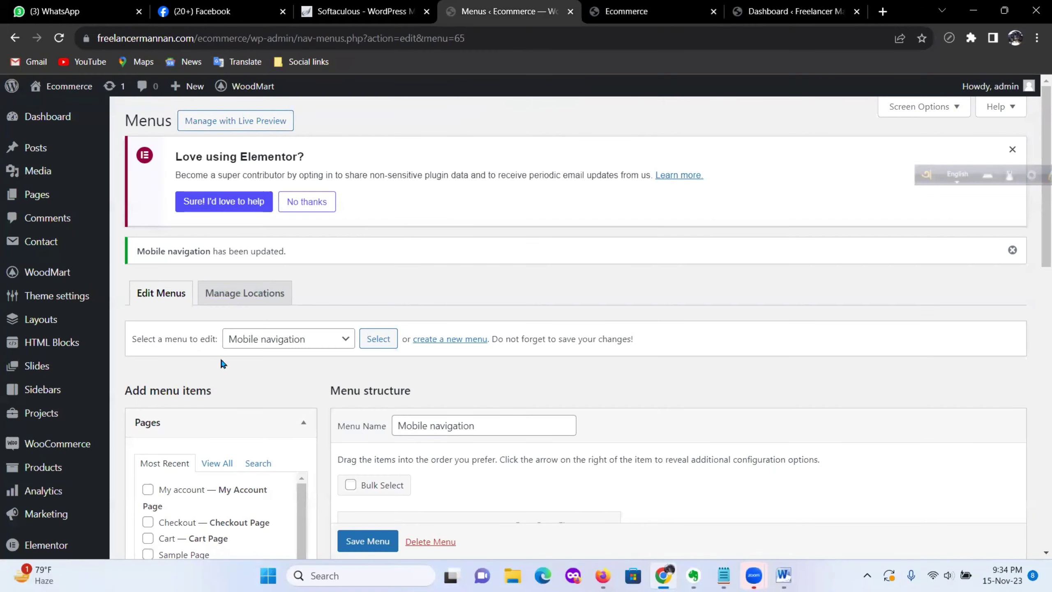
{"action": "mouse_move", "coordinate": [75, 305]}
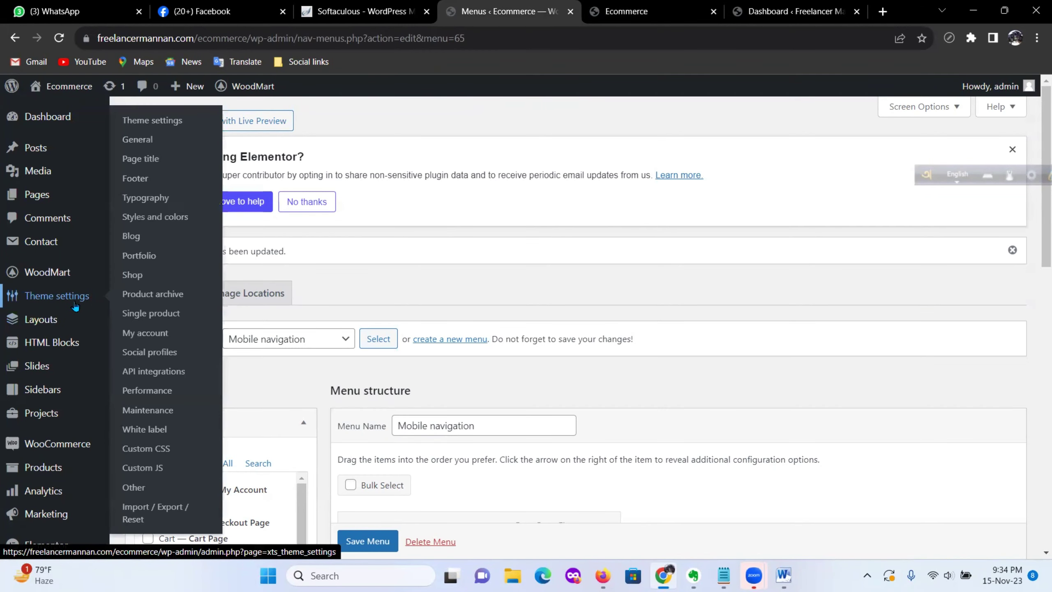
{"action": "mouse_move", "coordinate": [42, 275]}
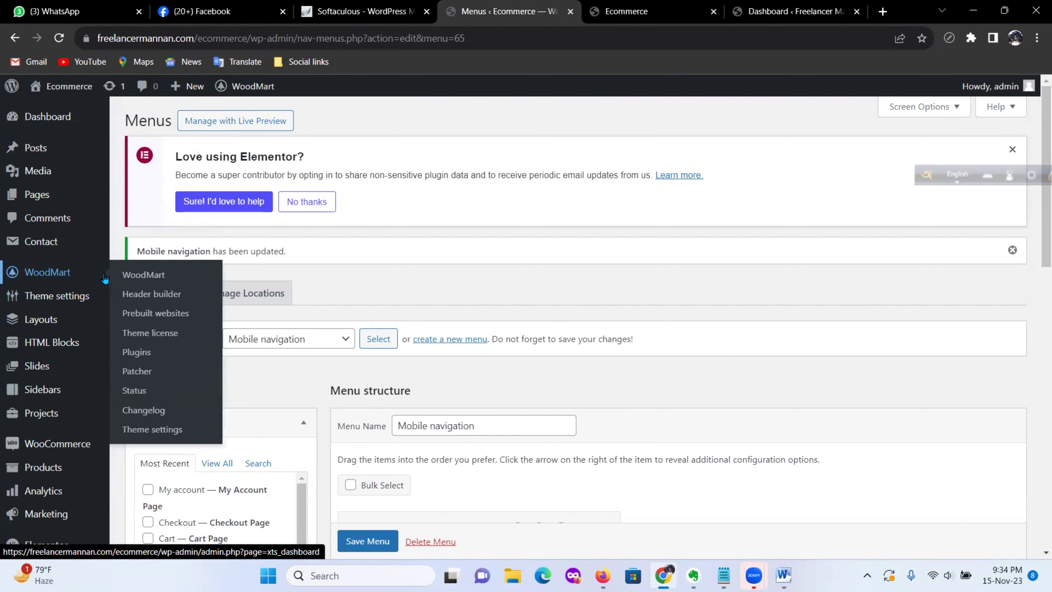
{"action": "left_click", "coordinate": [169, 297]}
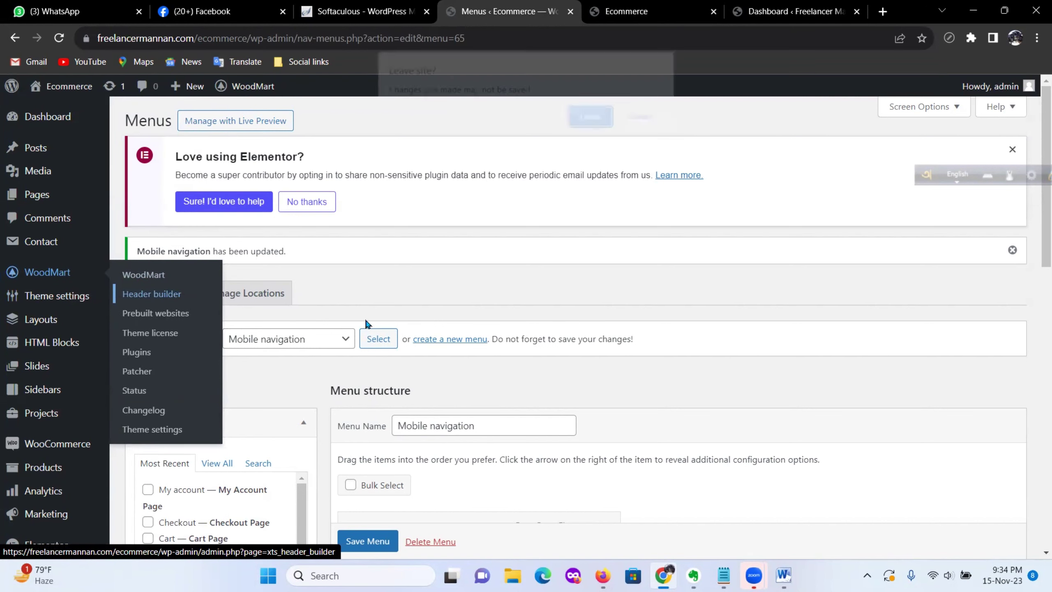
{"action": "left_click", "coordinate": [592, 115]}
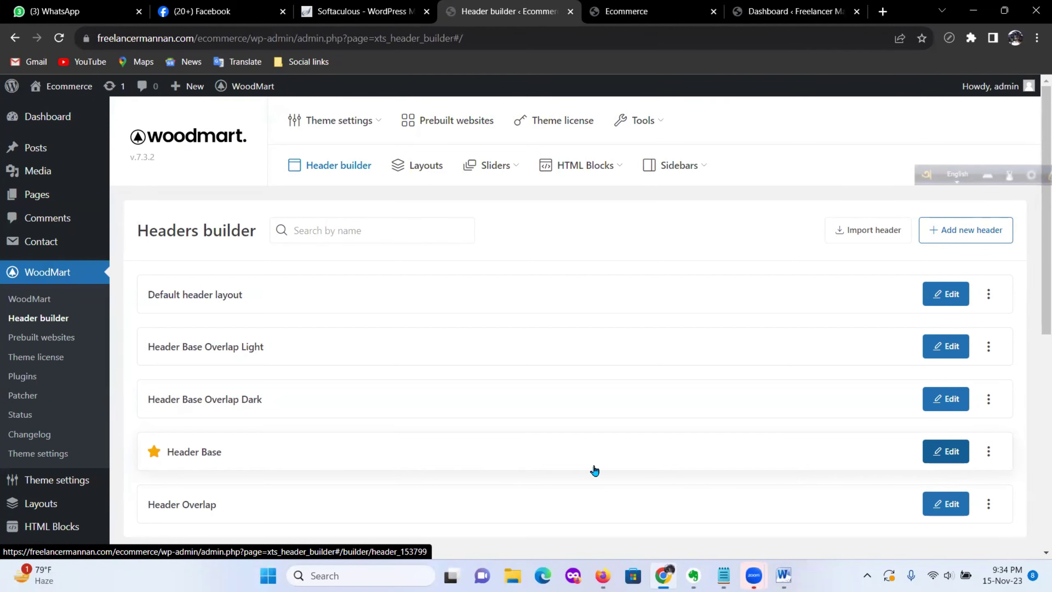
{"action": "left_click", "coordinate": [939, 453]}
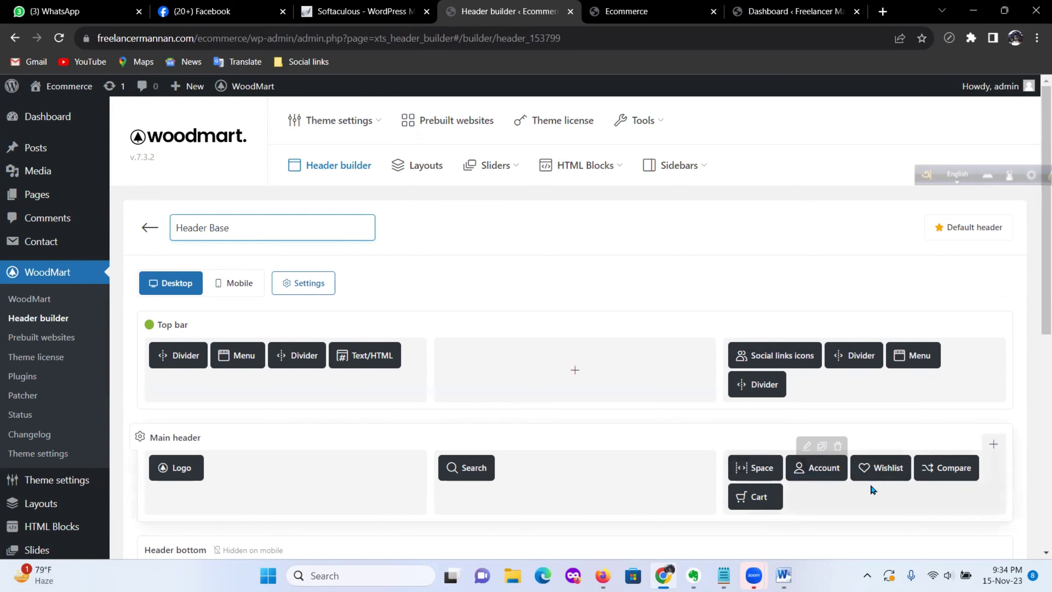
Step: Open the settings of the Menu element in the Header bottom row and look through the menus it can display
{"action": "scroll", "coordinate": [855, 475], "scroll_direction": "down", "scroll_amount": 5}
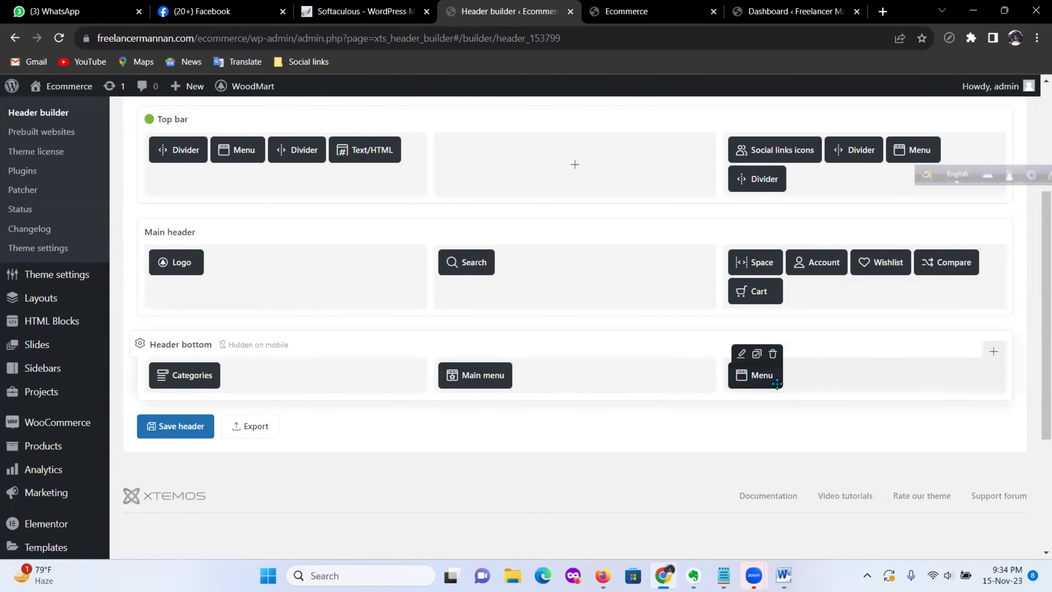
{"action": "left_click", "coordinate": [741, 354]}
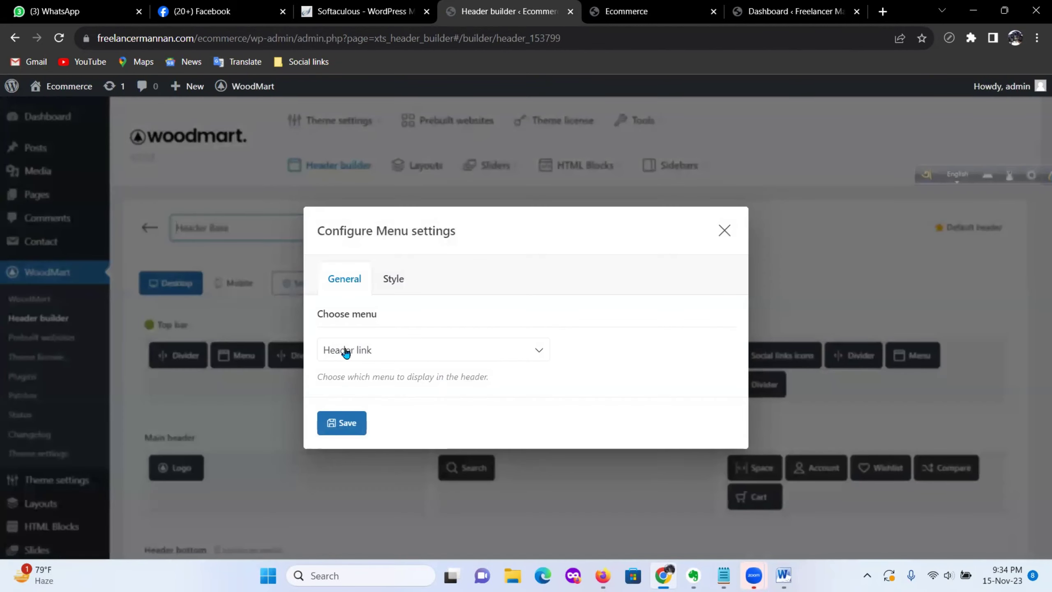
{"action": "left_click", "coordinate": [541, 353]}
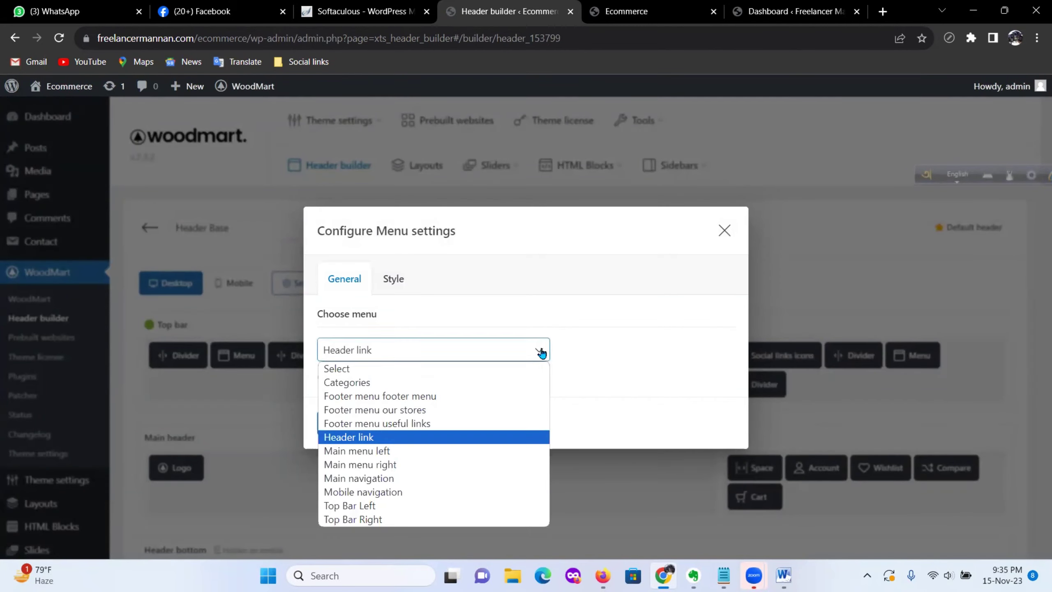
Step: Close the header menu element's settings with Header link still chosen and go to the WordPress Menus page
{"action": "left_click", "coordinate": [541, 353]}
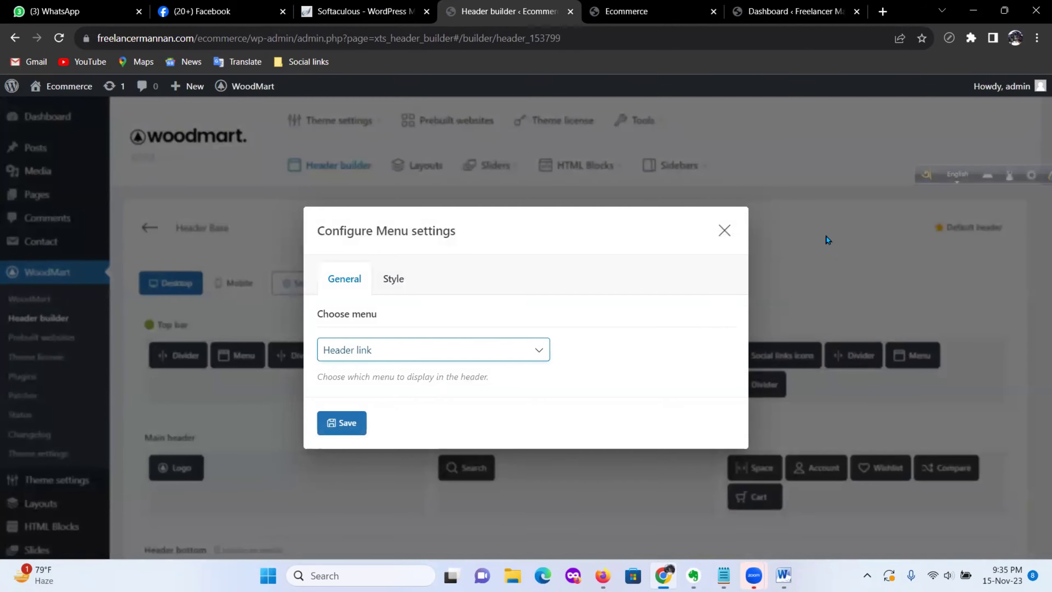
{"action": "left_click", "coordinate": [725, 230]}
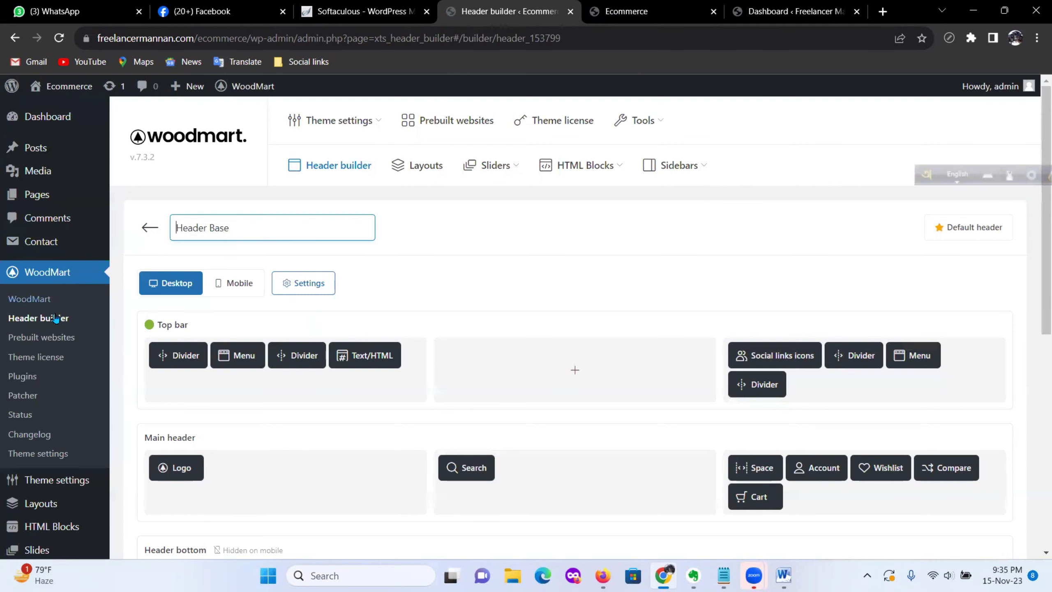
{"action": "scroll", "coordinate": [79, 274], "scroll_direction": "down", "scroll_amount": 5}
{"action": "scroll", "coordinate": [62, 472], "scroll_direction": "down", "scroll_amount": 2}
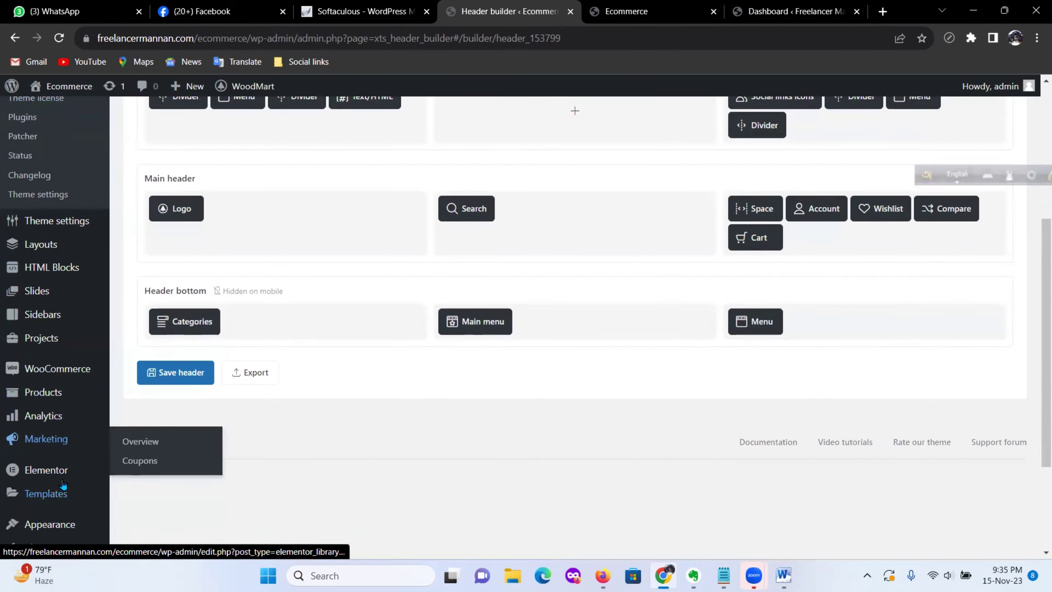
{"action": "scroll", "coordinate": [90, 276], "scroll_direction": "down", "scroll_amount": 3}
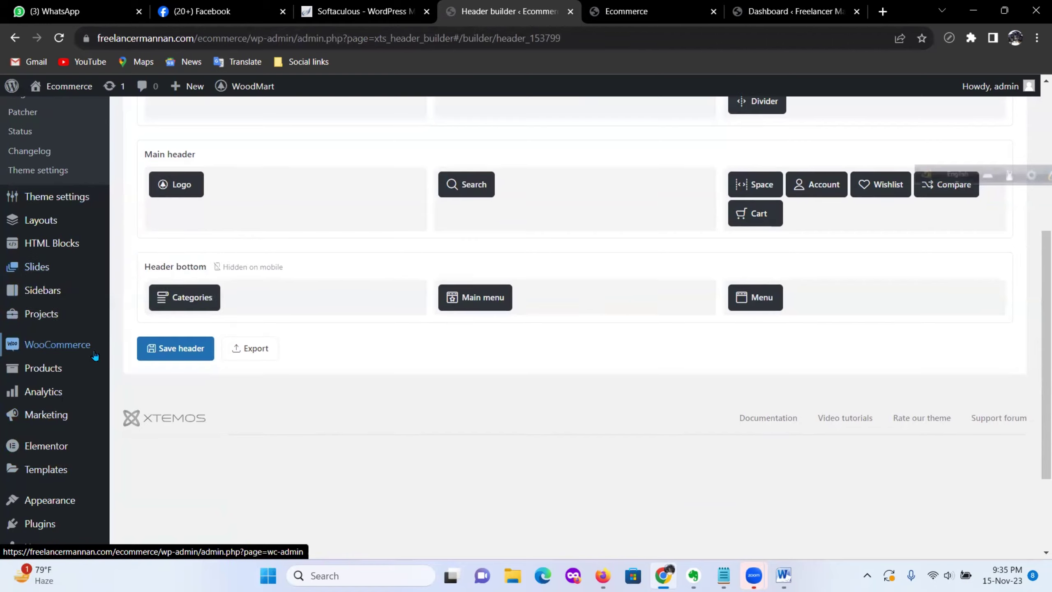
{"action": "mouse_move", "coordinate": [62, 364]}
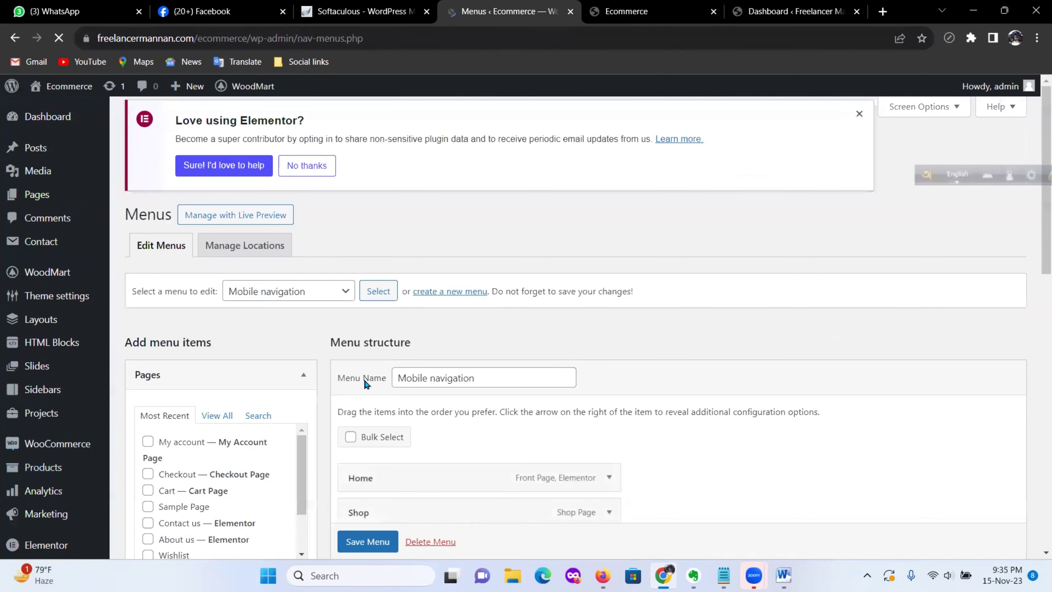
Step: Load the Header link menu for editing
{"action": "left_click", "coordinate": [341, 308]}
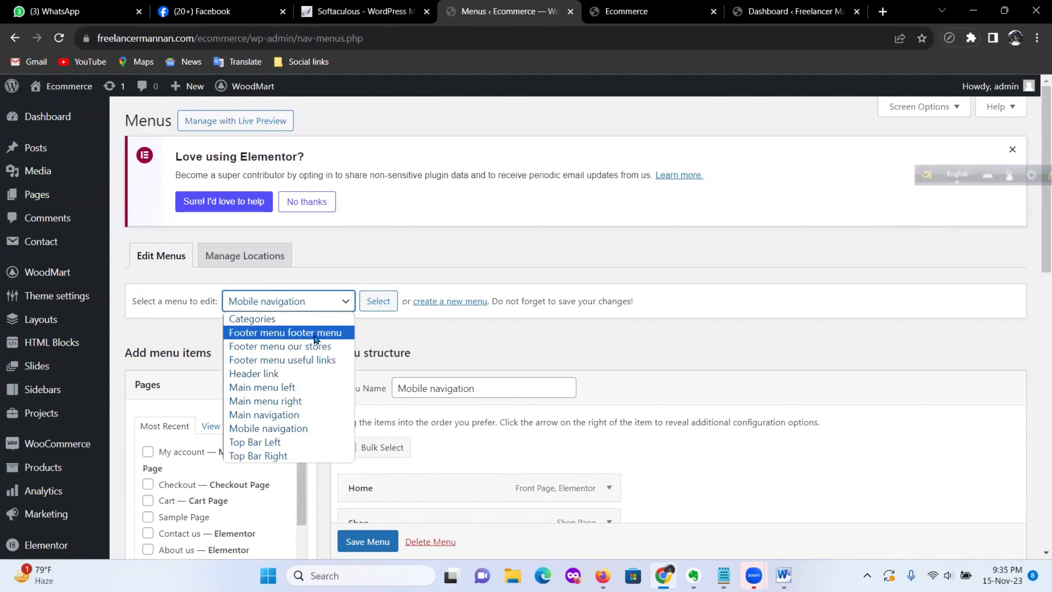
{"action": "left_click", "coordinate": [284, 374]}
{"action": "left_click", "coordinate": [375, 302]}
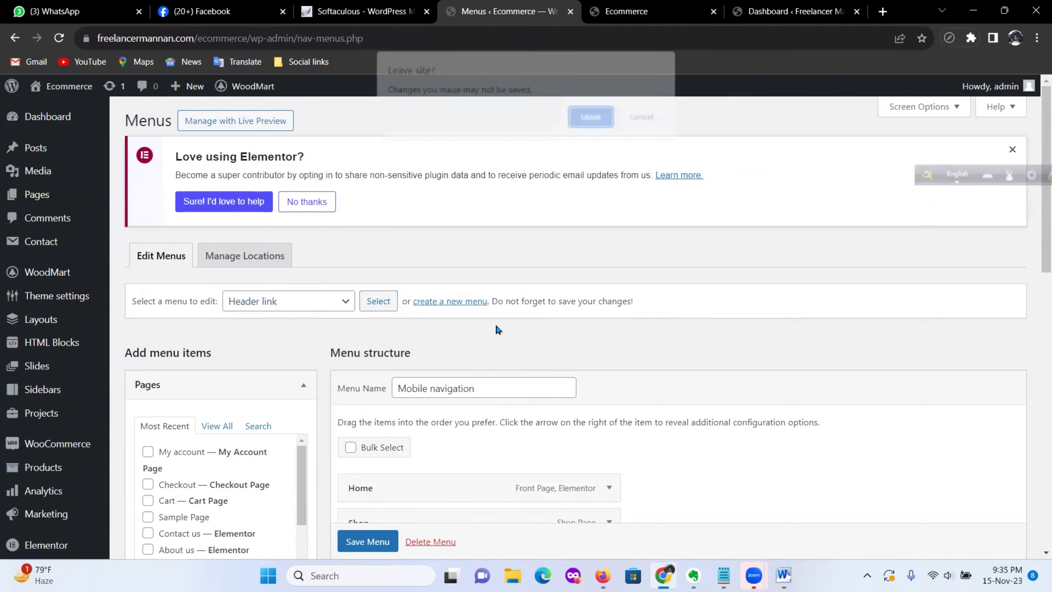
{"action": "left_click", "coordinate": [643, 116]}
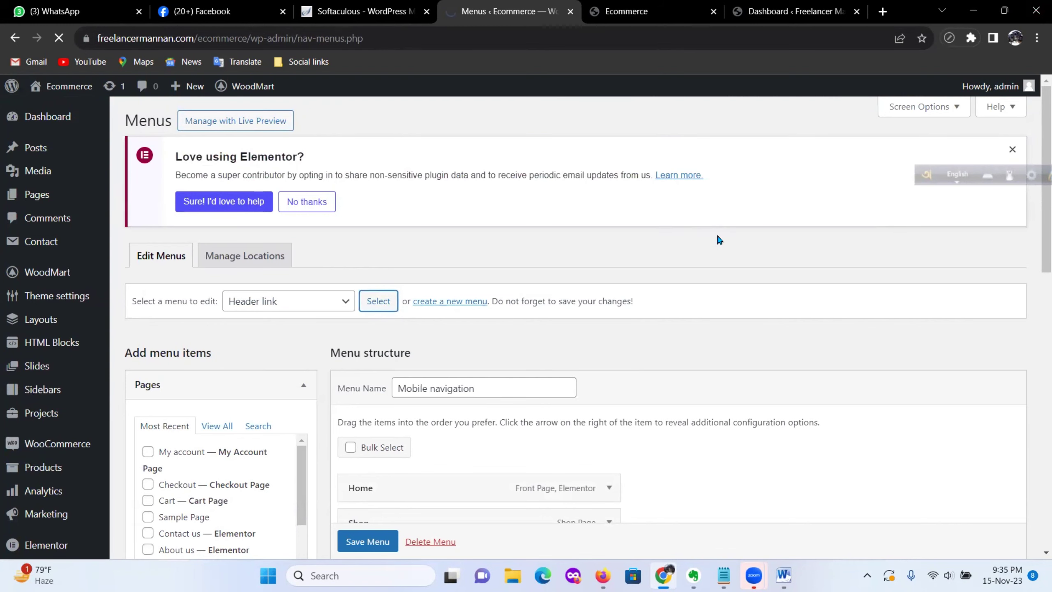
{"action": "scroll", "coordinate": [747, 327], "scroll_direction": "down", "scroll_amount": 6}
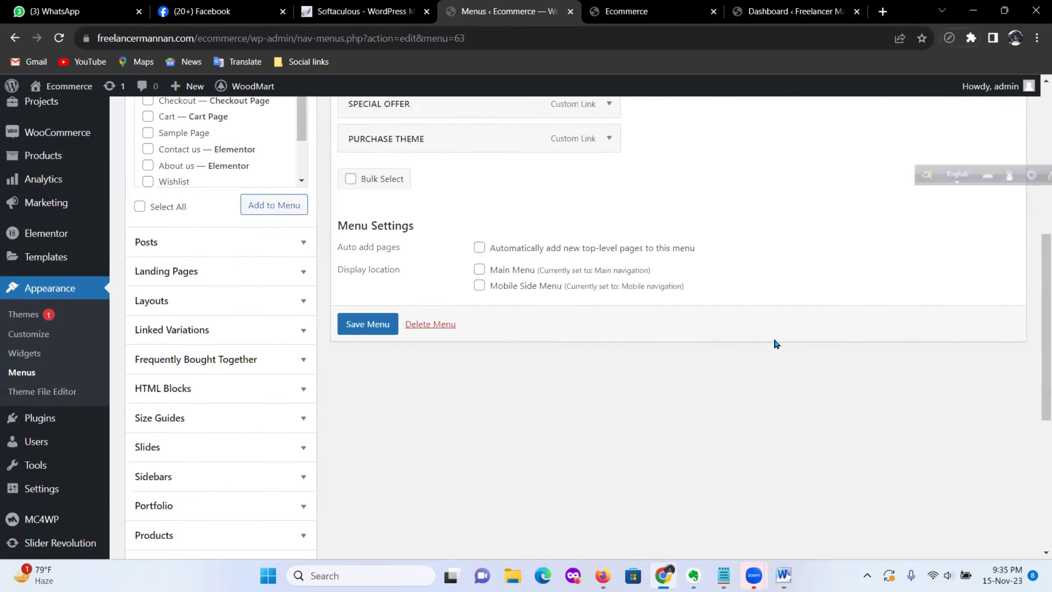
{"action": "scroll", "coordinate": [773, 337], "scroll_direction": "up", "scroll_amount": 3}
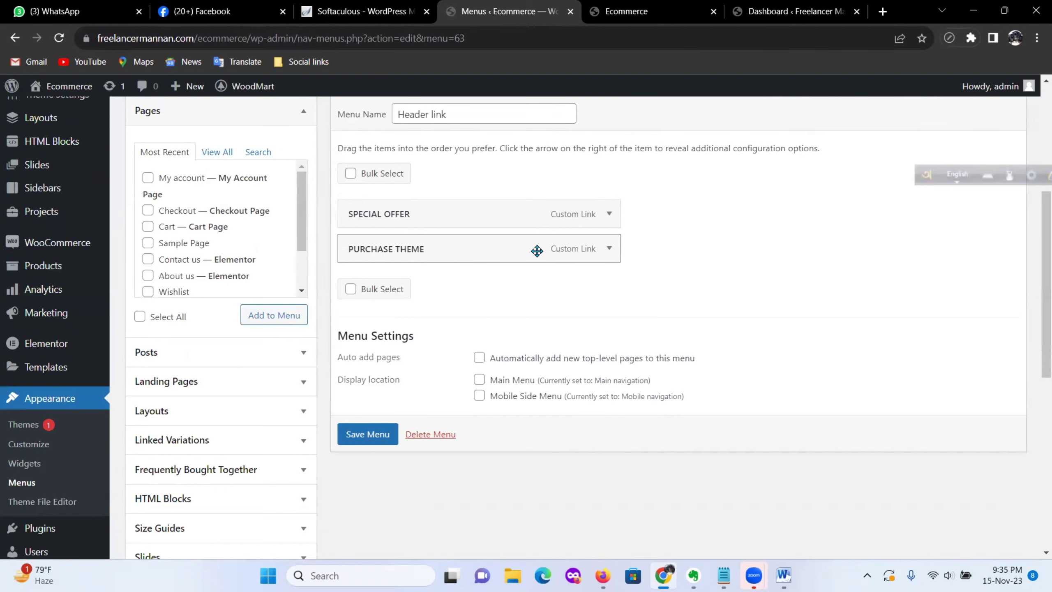
Step: Remove the PURCHASE THEME item from the Header link menu
{"action": "left_click", "coordinate": [612, 257]}
{"action": "scroll", "coordinate": [521, 336], "scroll_direction": "down", "scroll_amount": 12}
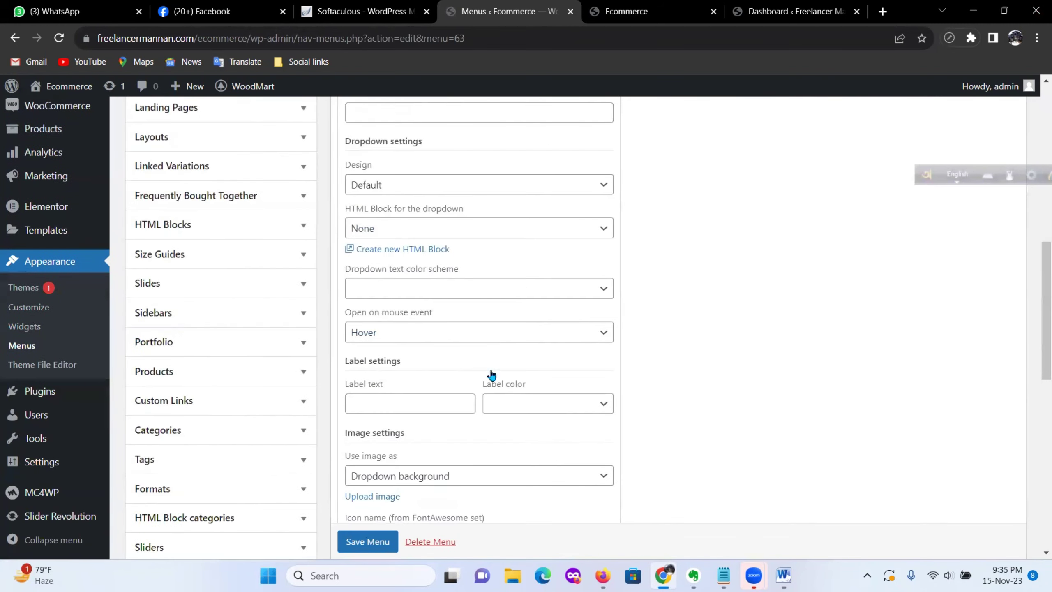
{"action": "scroll", "coordinate": [490, 373], "scroll_direction": "down", "scroll_amount": 5}
{"action": "left_click", "coordinate": [360, 329]}
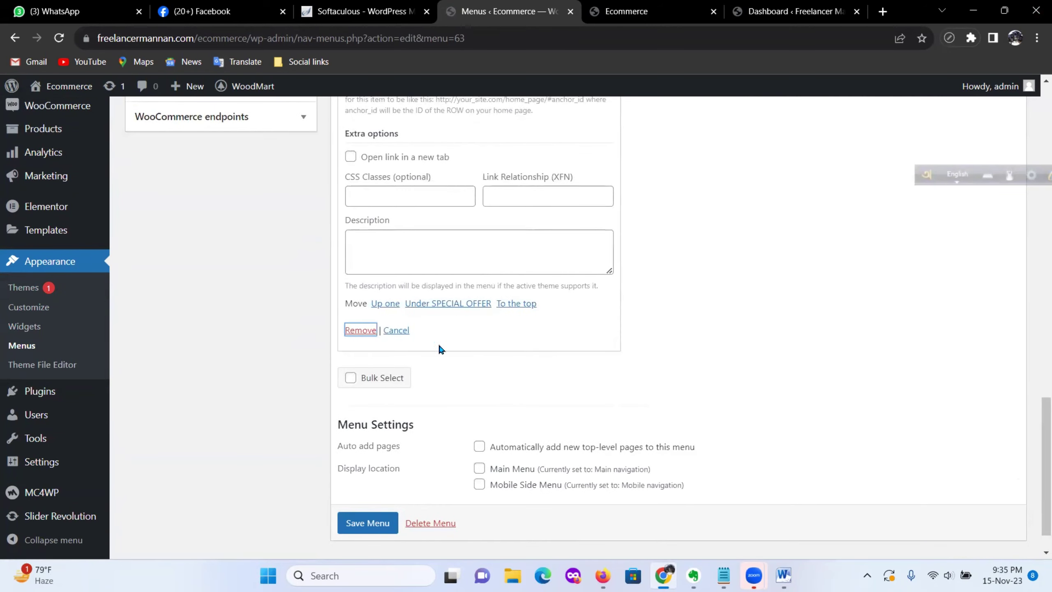
{"action": "scroll", "coordinate": [629, 354], "scroll_direction": "up", "scroll_amount": 8}
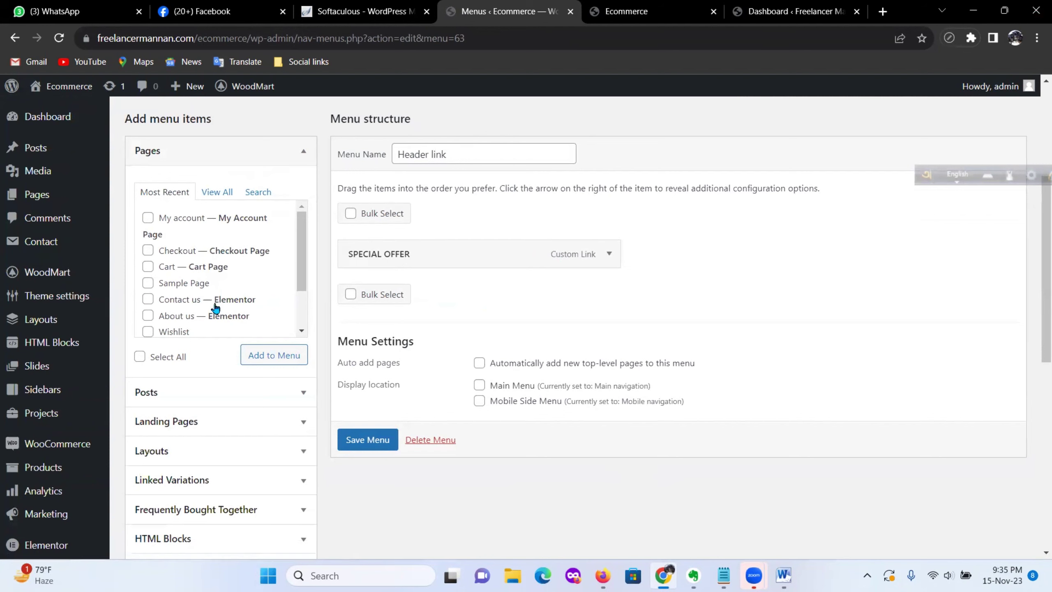
Step: Look through the full page list and the other item types available for adding to the menu
{"action": "scroll", "coordinate": [222, 259], "scroll_direction": "down", "scroll_amount": 2}
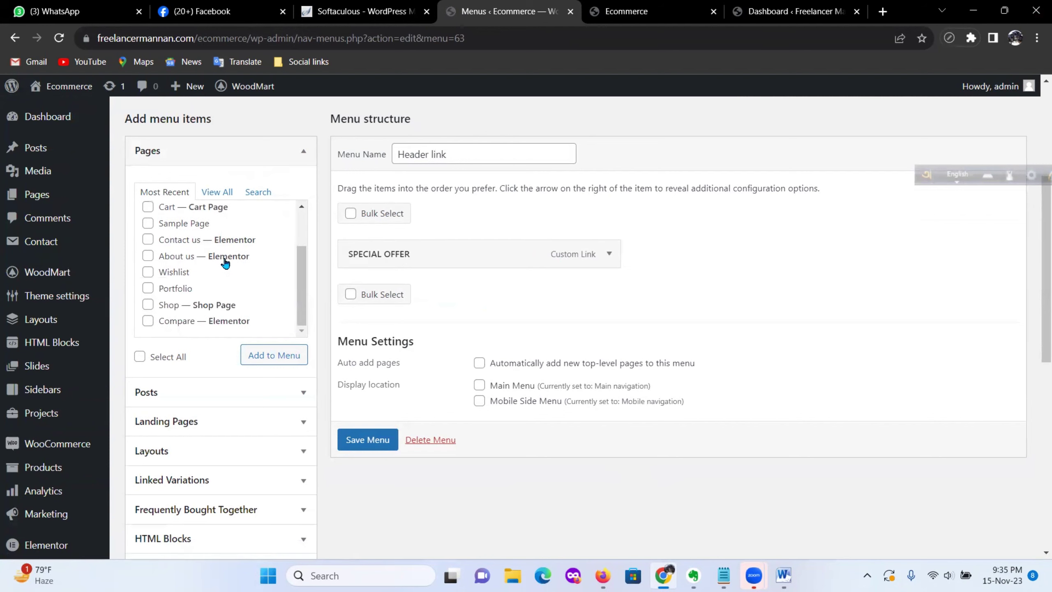
{"action": "scroll", "coordinate": [222, 259], "scroll_direction": "up", "scroll_amount": 2}
{"action": "left_click", "coordinate": [217, 192]}
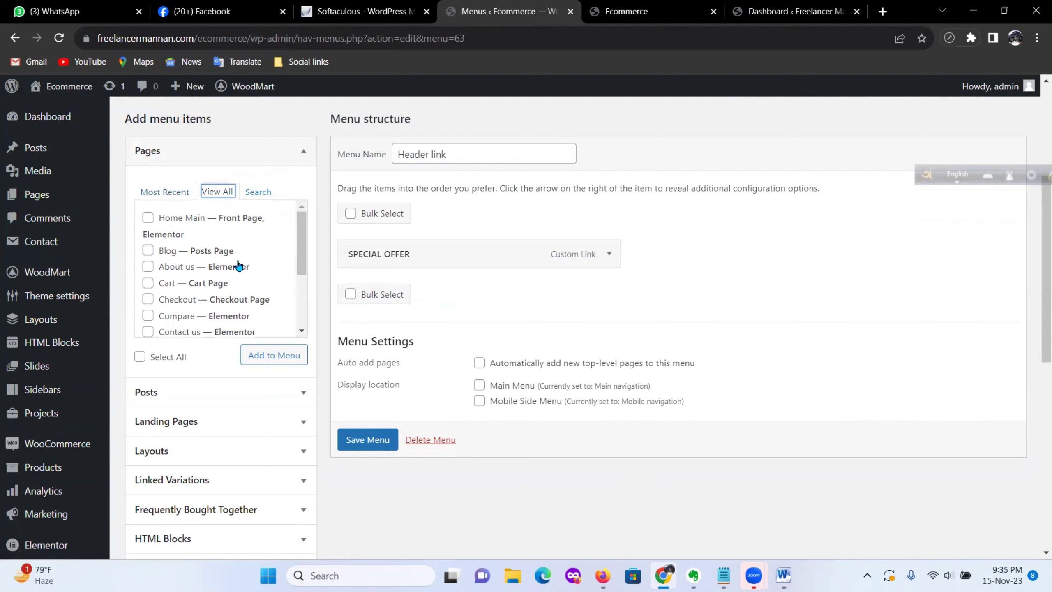
{"action": "scroll", "coordinate": [239, 271], "scroll_direction": "down", "scroll_amount": 3}
{"action": "scroll", "coordinate": [240, 272], "scroll_direction": "up", "scroll_amount": 5}
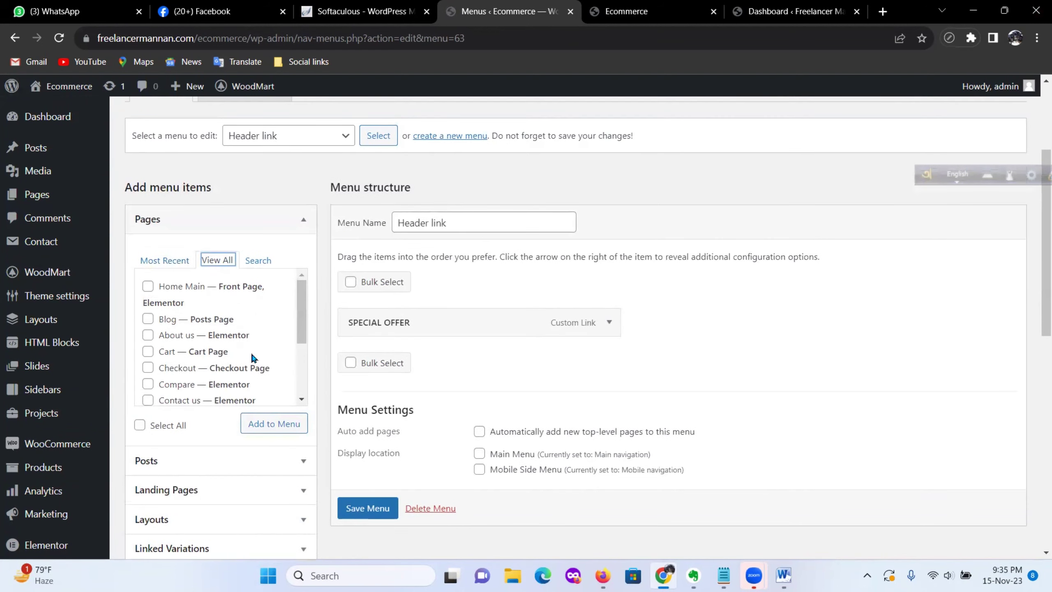
{"action": "scroll", "coordinate": [195, 342], "scroll_direction": "down", "scroll_amount": 2}
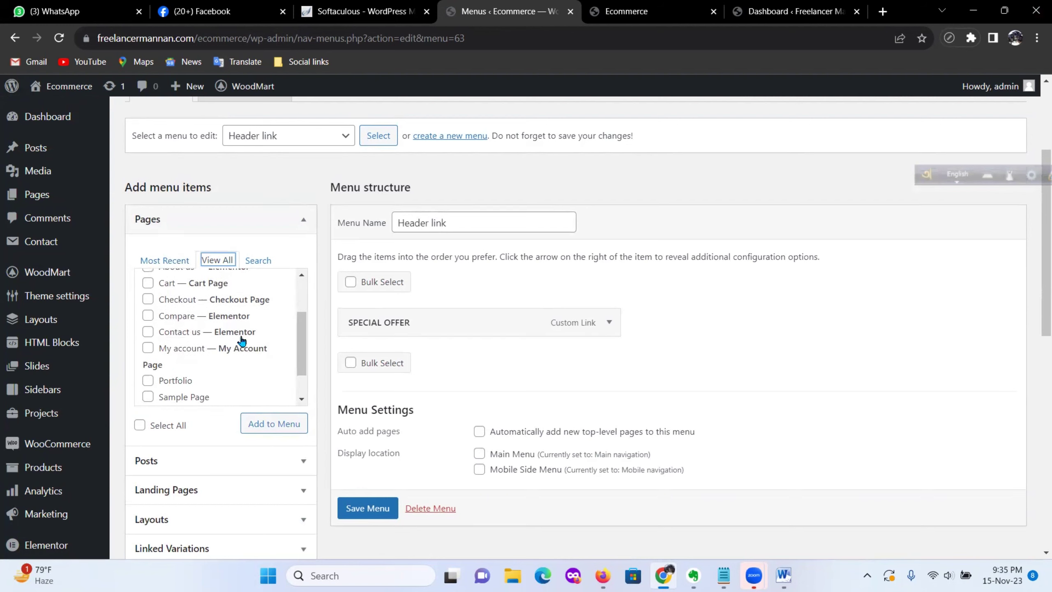
{"action": "scroll", "coordinate": [242, 339], "scroll_direction": "down", "scroll_amount": 1}
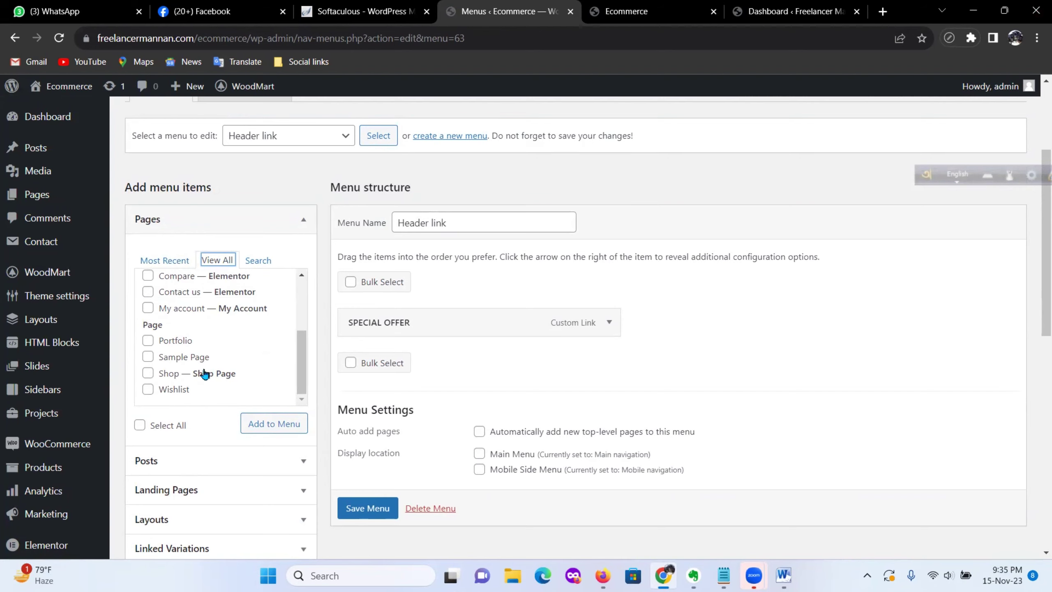
{"action": "scroll", "coordinate": [210, 352], "scroll_direction": "down", "scroll_amount": 10}
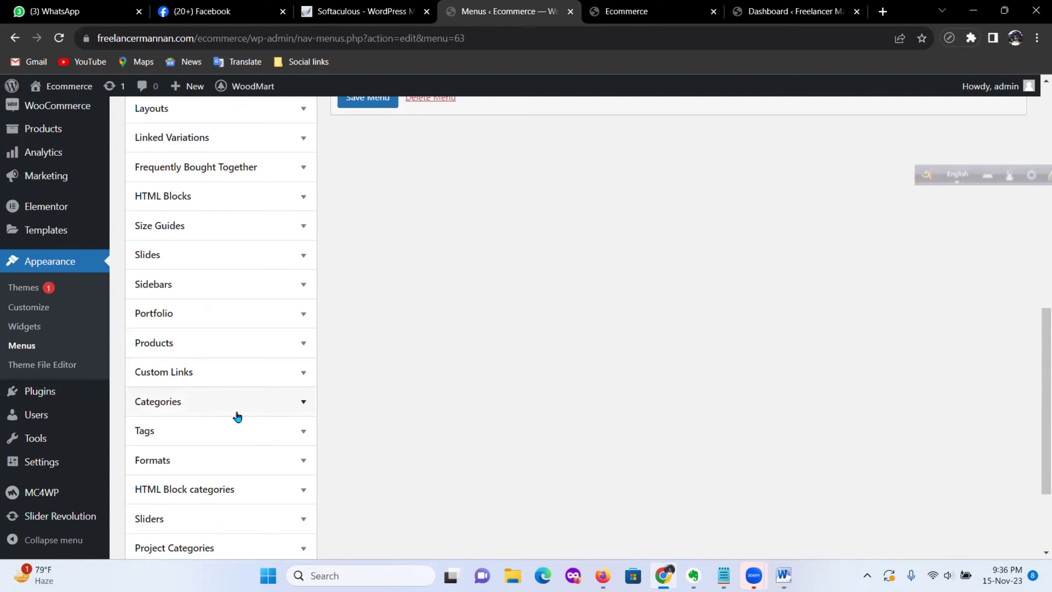
{"action": "scroll", "coordinate": [242, 416], "scroll_direction": "down", "scroll_amount": 3}
{"action": "scroll", "coordinate": [247, 406], "scroll_direction": "up", "scroll_amount": 3}
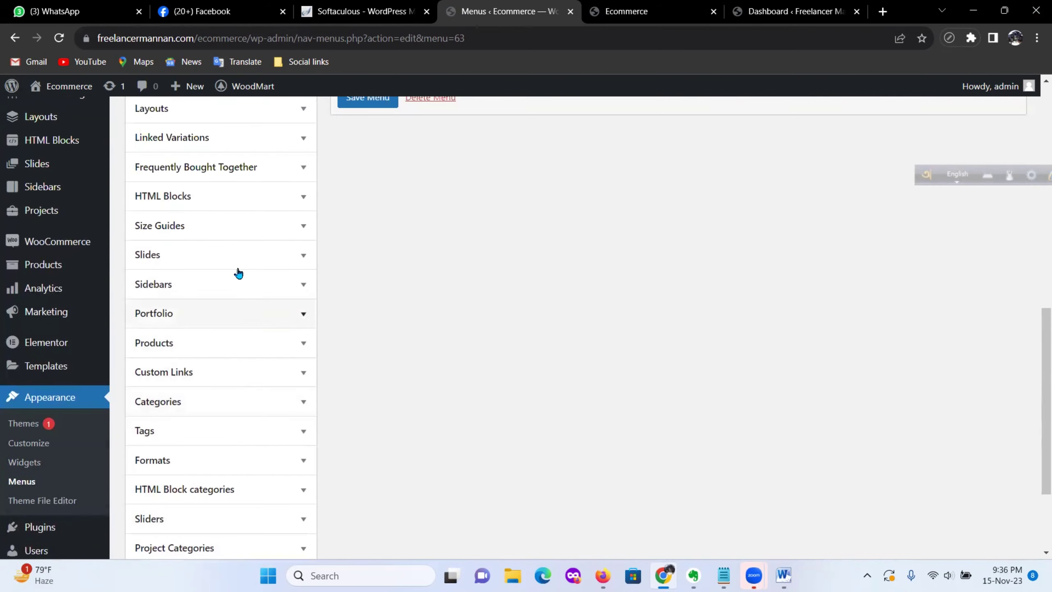
{"action": "scroll", "coordinate": [228, 234], "scroll_direction": "up", "scroll_amount": 2}
{"action": "scroll", "coordinate": [228, 233], "scroll_direction": "up", "scroll_amount": 2}
{"action": "scroll", "coordinate": [230, 249], "scroll_direction": "down", "scroll_amount": 7}
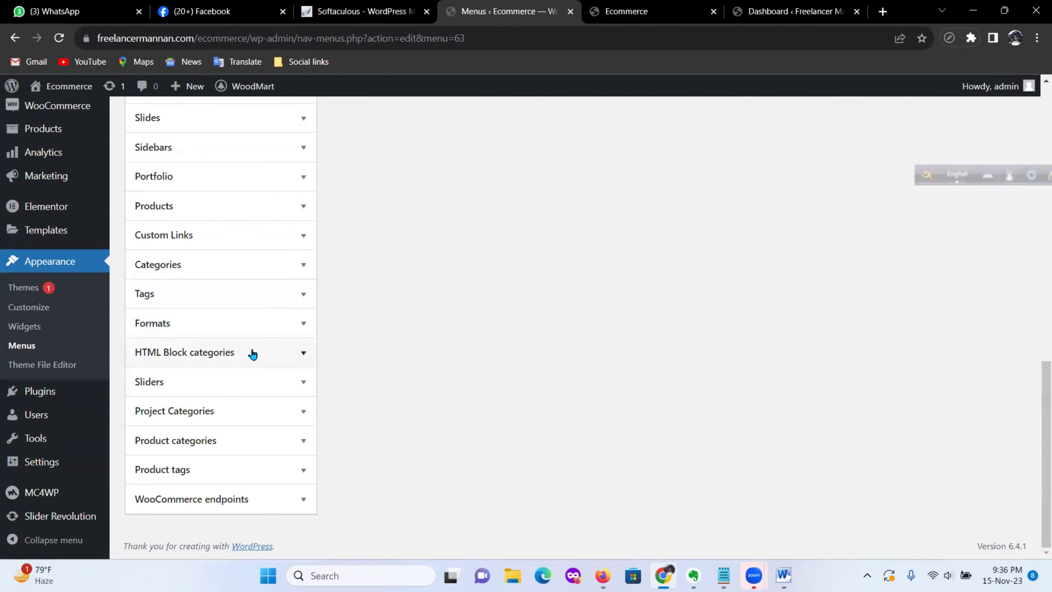
Step: Add a custom link with the text Hot Deal and the URL # to the Header link menu, and save it
{"action": "scroll", "coordinate": [241, 343], "scroll_direction": "up", "scroll_amount": 2}
{"action": "left_click", "coordinate": [212, 311]}
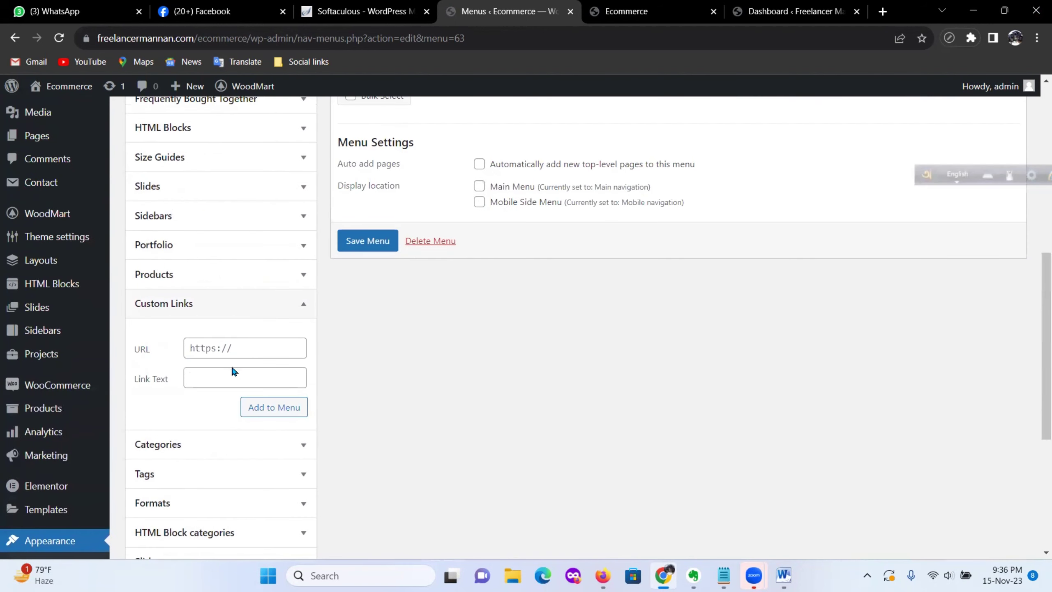
{"action": "left_click", "coordinate": [236, 377]}
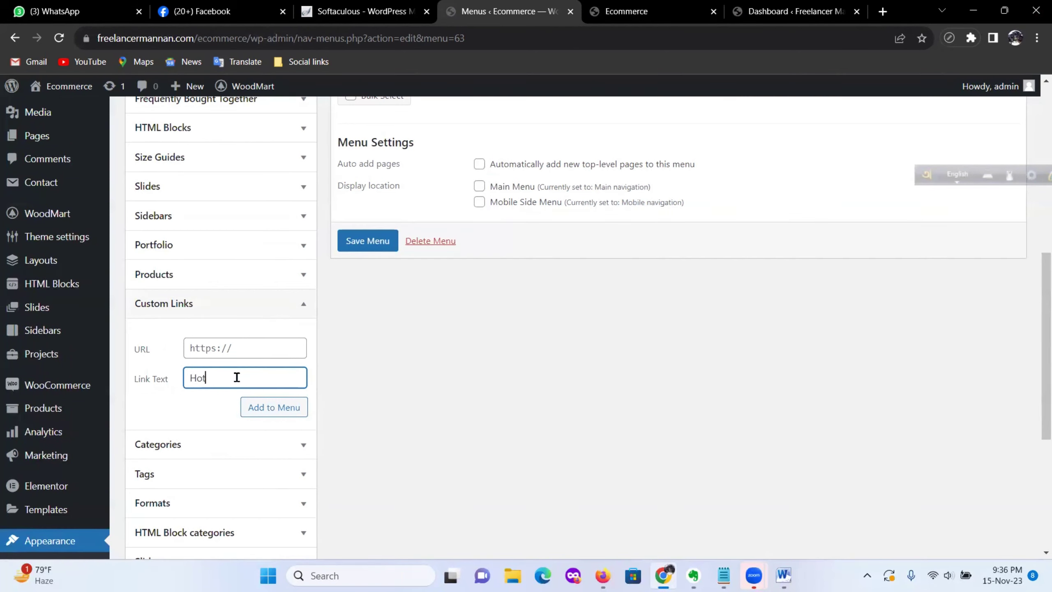
{"action": "type", "text": "Hot Deal"}
{"action": "left_click", "coordinate": [236, 349]}
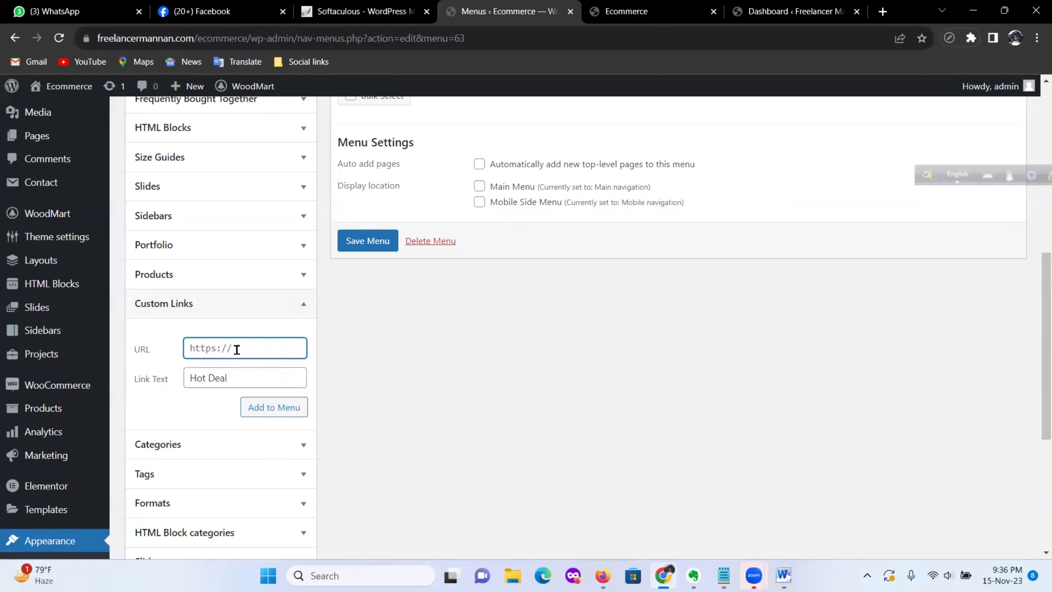
{"action": "type", "text": "#"}
{"action": "left_click", "coordinate": [292, 416]}
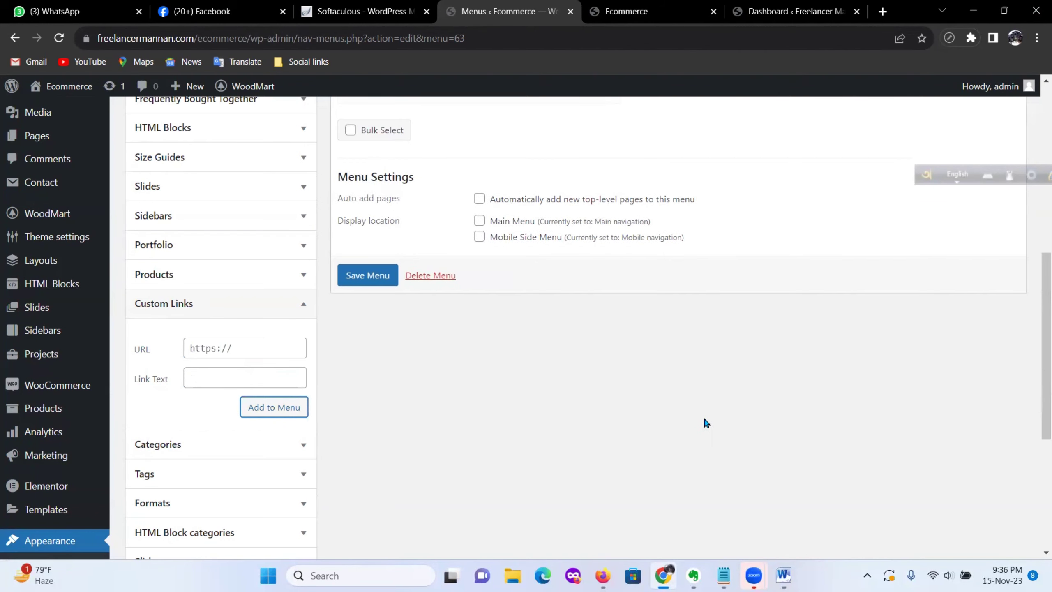
{"action": "scroll", "coordinate": [729, 415], "scroll_direction": "up", "scroll_amount": 8}
{"action": "scroll", "coordinate": [759, 418], "scroll_direction": "down", "scroll_amount": 5}
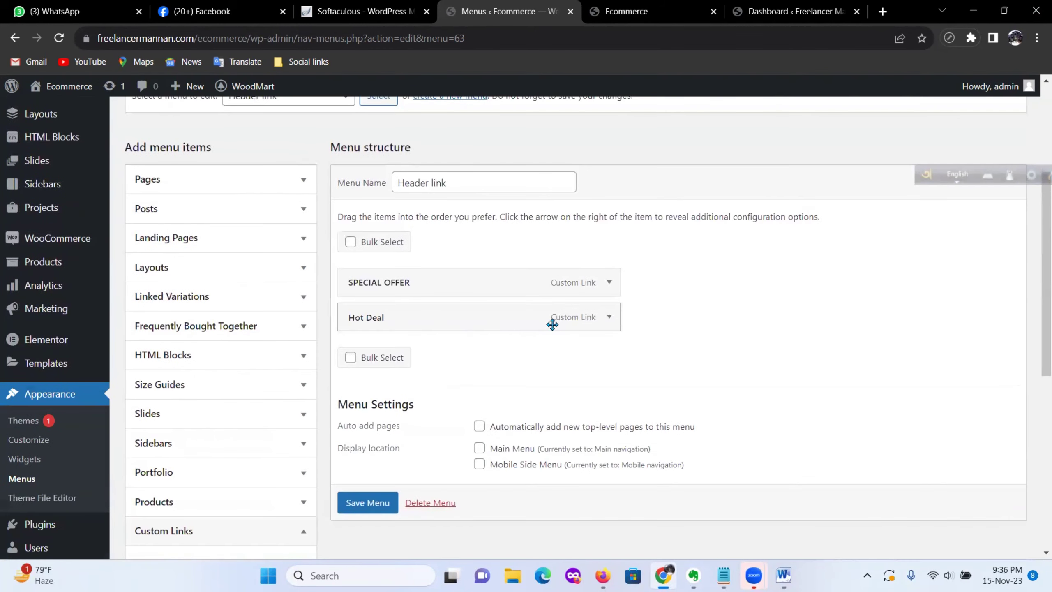
{"action": "left_click", "coordinate": [365, 434]}
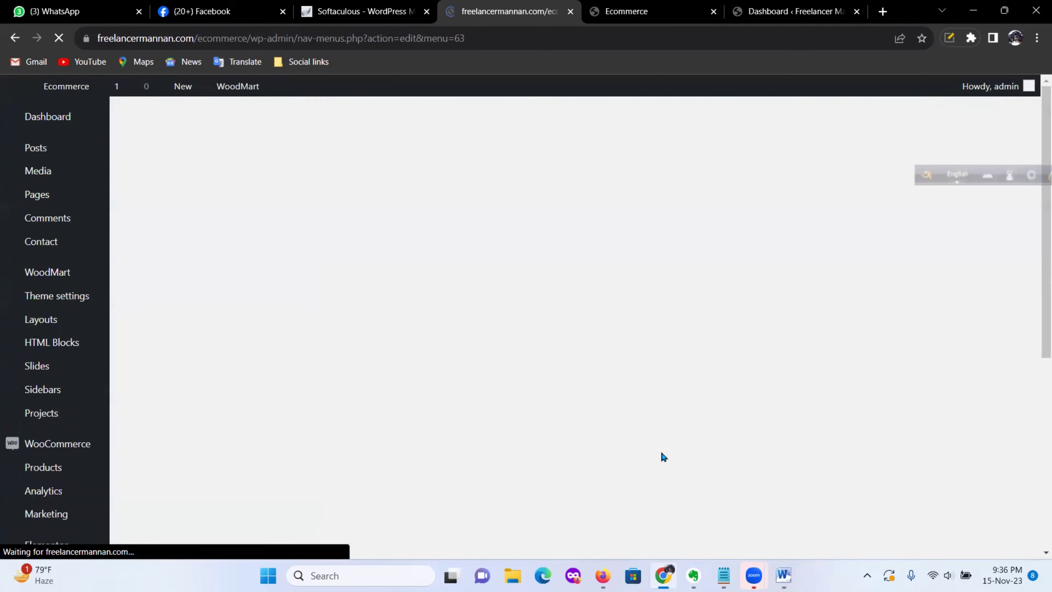
Step: Change the Hot Deal item's navigation label to HOT DEAL and save the menu
{"action": "scroll", "coordinate": [714, 207], "scroll_direction": "down", "scroll_amount": 9}
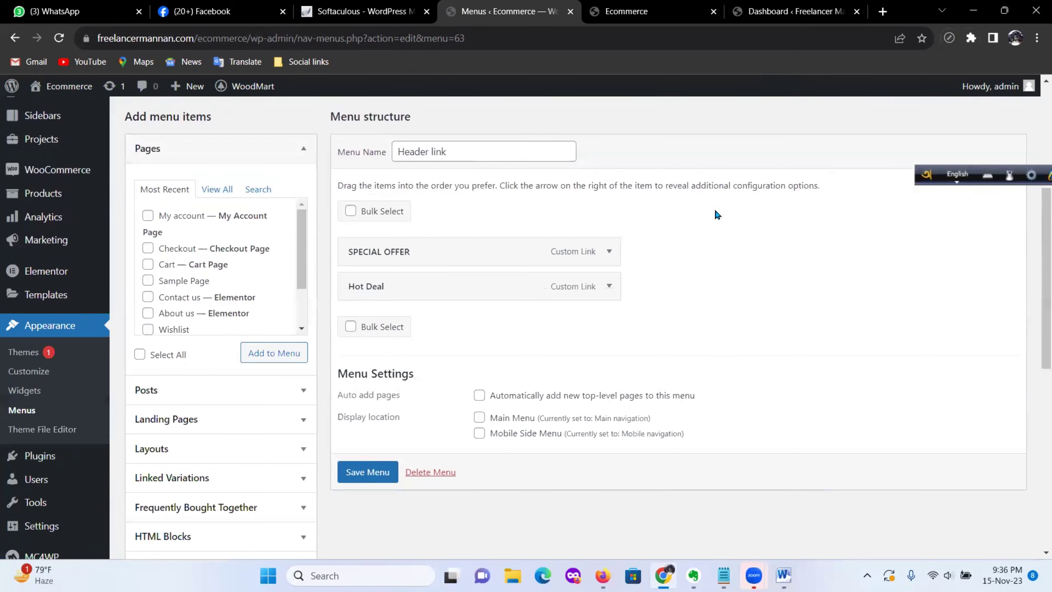
{"action": "scroll", "coordinate": [669, 227], "scroll_direction": "up", "scroll_amount": 4}
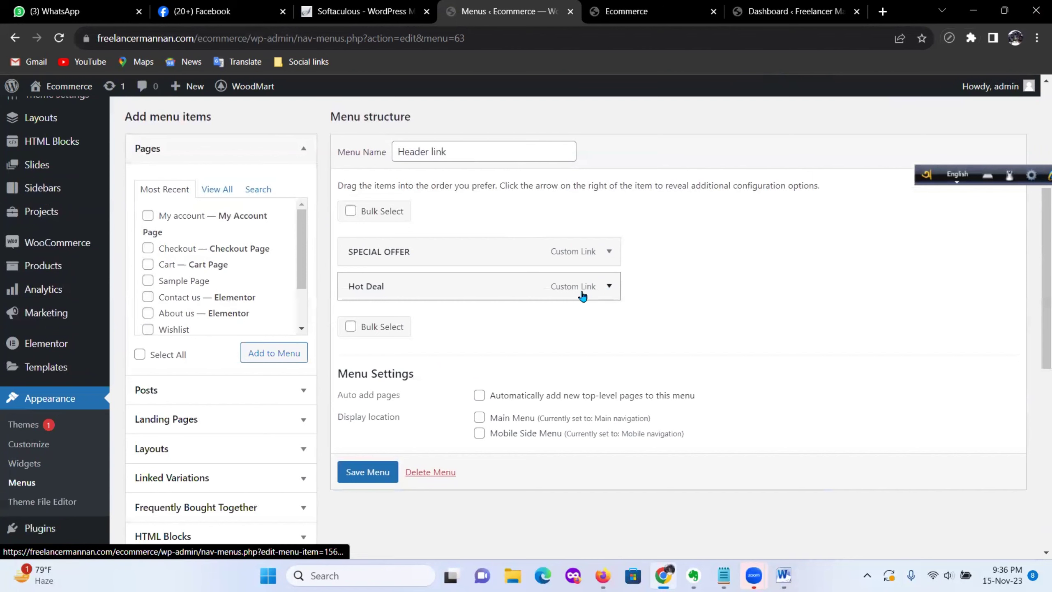
{"action": "left_click", "coordinate": [608, 287]}
{"action": "left_click", "coordinate": [413, 378]}
{"action": "key", "text": "ctrl+a"}
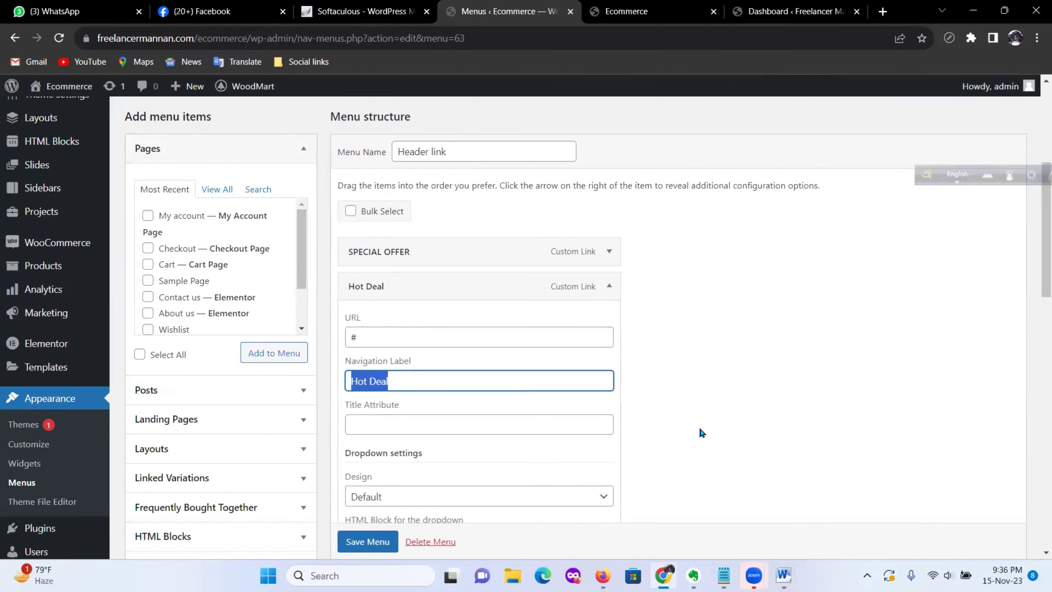
{"action": "type", "text": "HOT DEAL"}
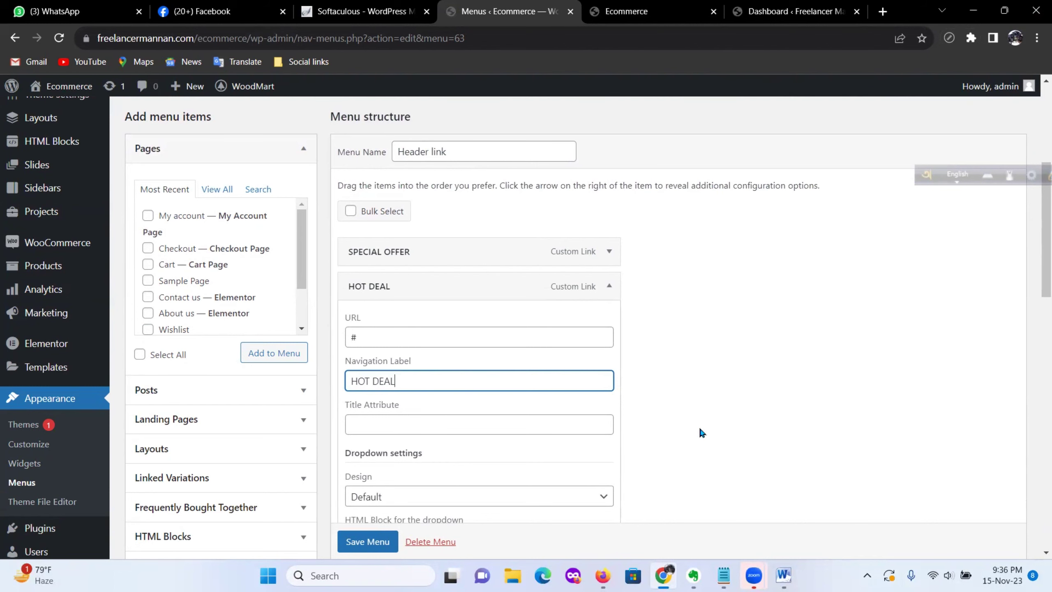
{"action": "scroll", "coordinate": [600, 397], "scroll_direction": "down", "scroll_amount": 10}
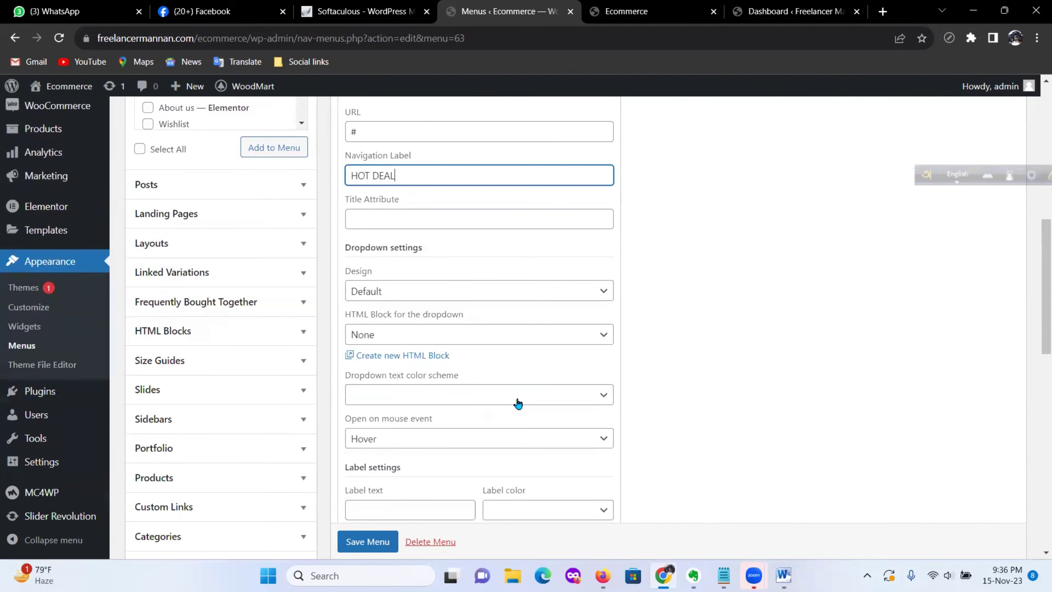
{"action": "left_click", "coordinate": [364, 541]}
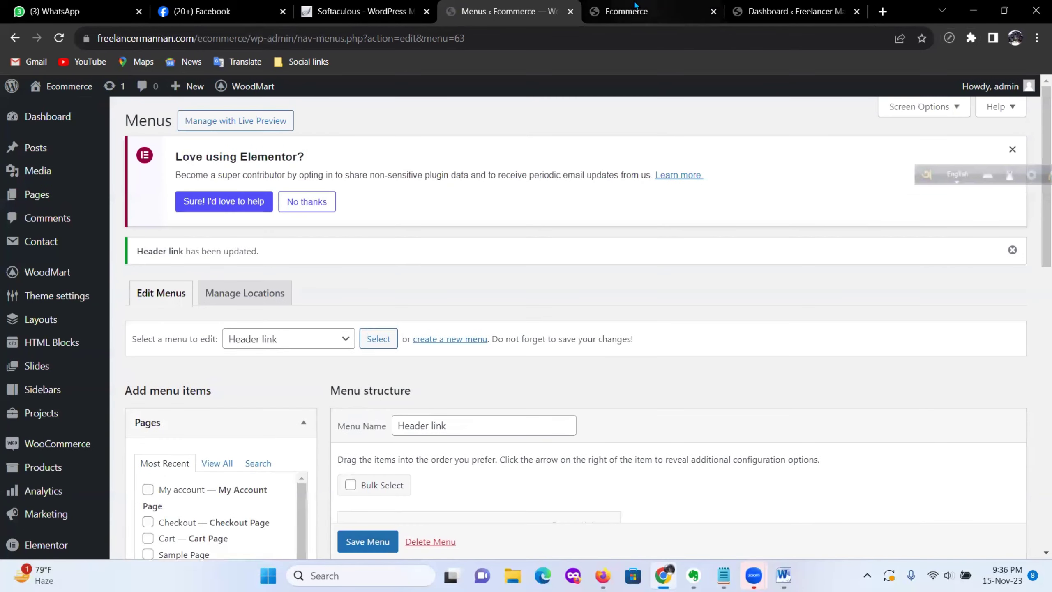
Step: Switch to the open storefront home page and reload it to check the header links
{"action": "left_click", "coordinate": [635, 6]}
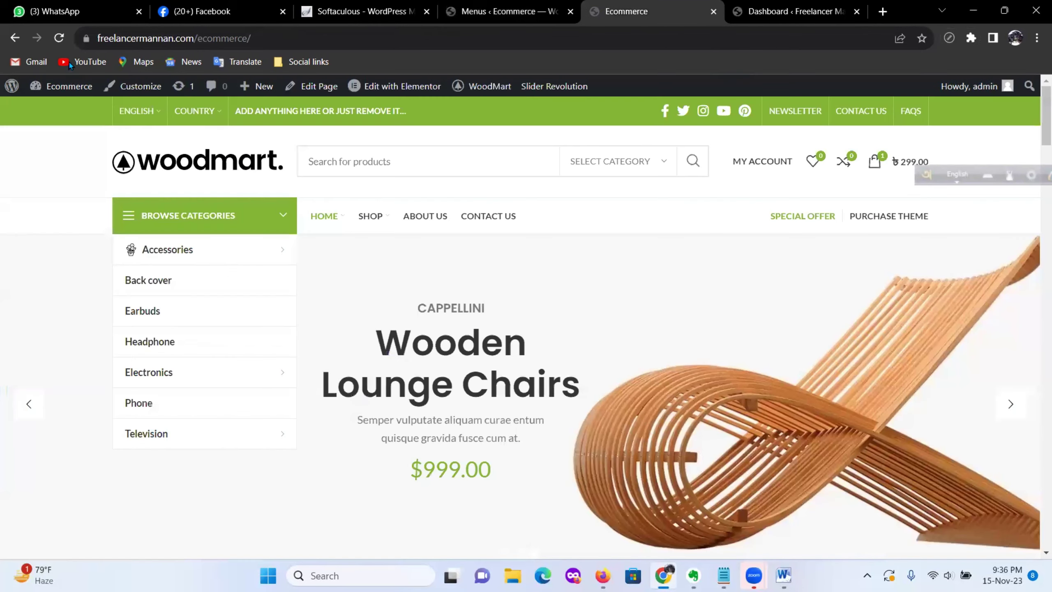
{"action": "left_click", "coordinate": [60, 38]}
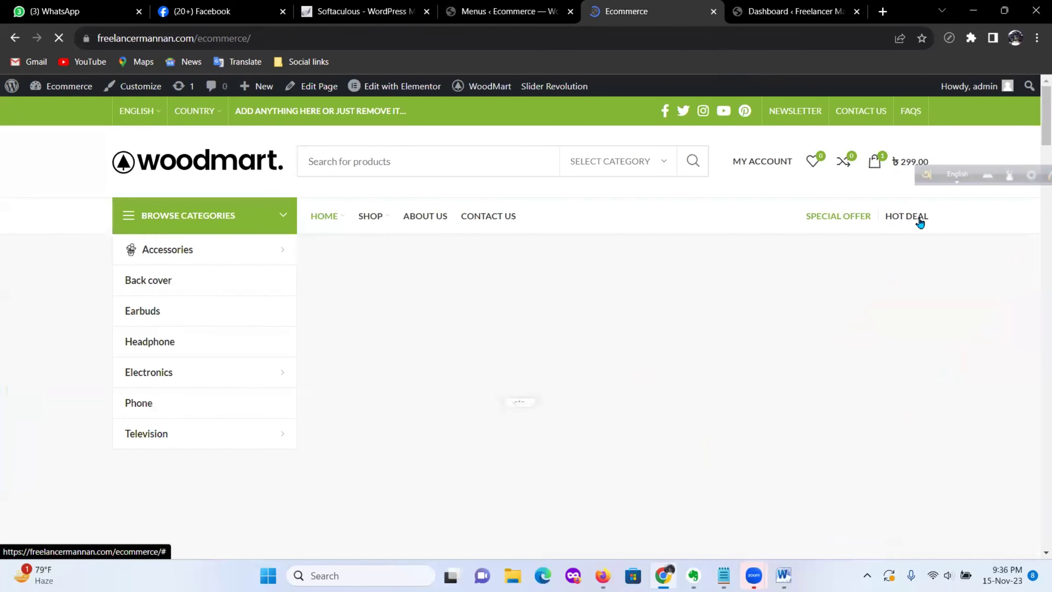
Step: Try the HOT DEAL link in the storefront header and look over the home page
{"action": "left_click", "coordinate": [930, 217]}
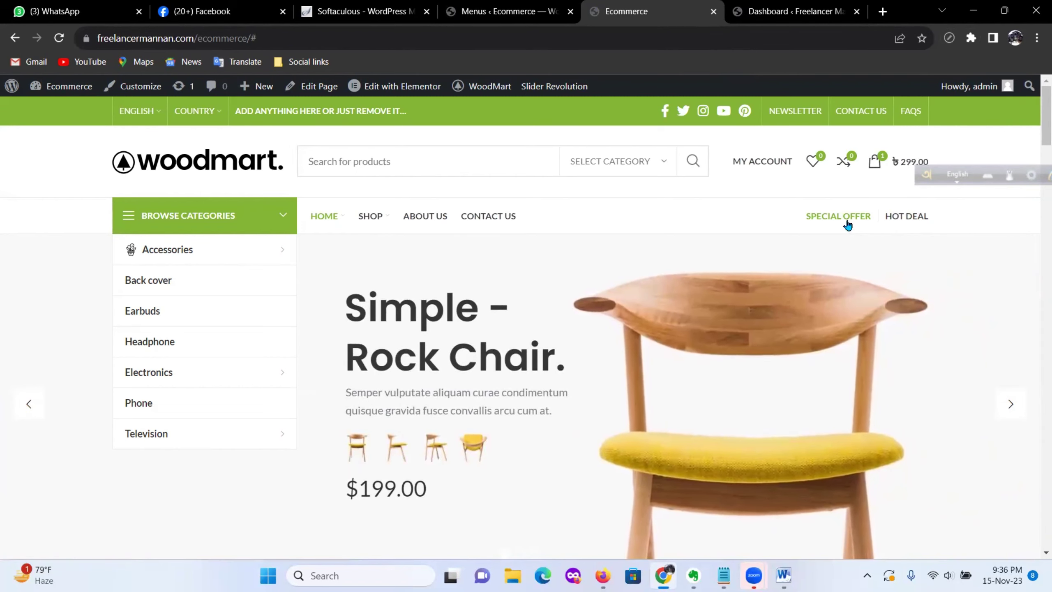
{"action": "scroll", "coordinate": [853, 222], "scroll_direction": "down", "scroll_amount": 10}
{"action": "scroll", "coordinate": [735, 227], "scroll_direction": "up", "scroll_amount": 2}
{"action": "scroll", "coordinate": [735, 227], "scroll_direction": "up", "scroll_amount": 8}
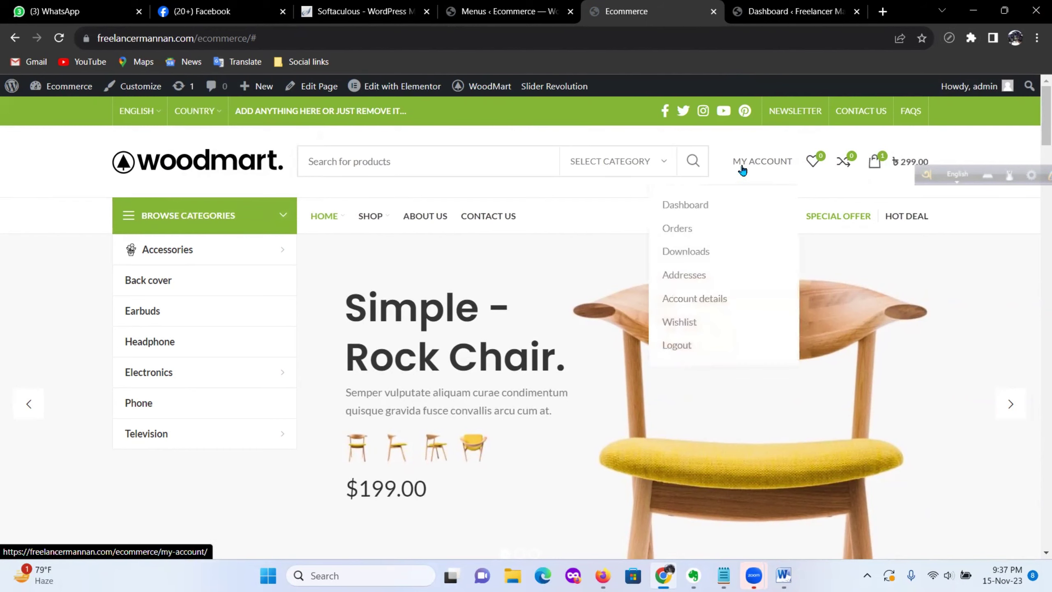
Step: Return to the WordPress admin and open the Header Base layout in the WoodMart header builder for editing
{"action": "left_click", "coordinate": [504, 12]}
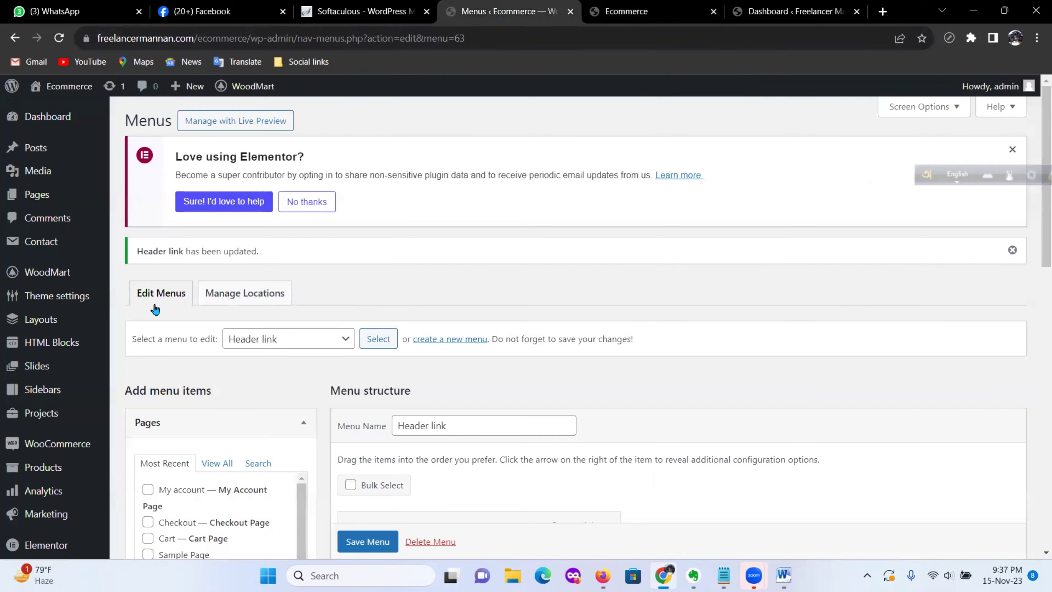
{"action": "scroll", "coordinate": [115, 316], "scroll_direction": "down", "scroll_amount": 5}
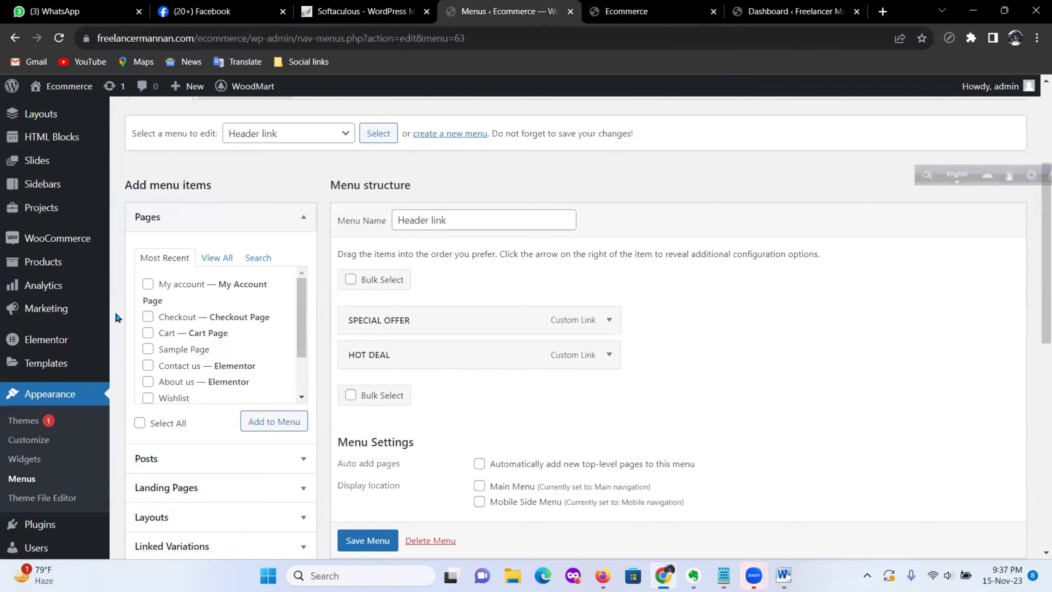
{"action": "mouse_move", "coordinate": [91, 339]}
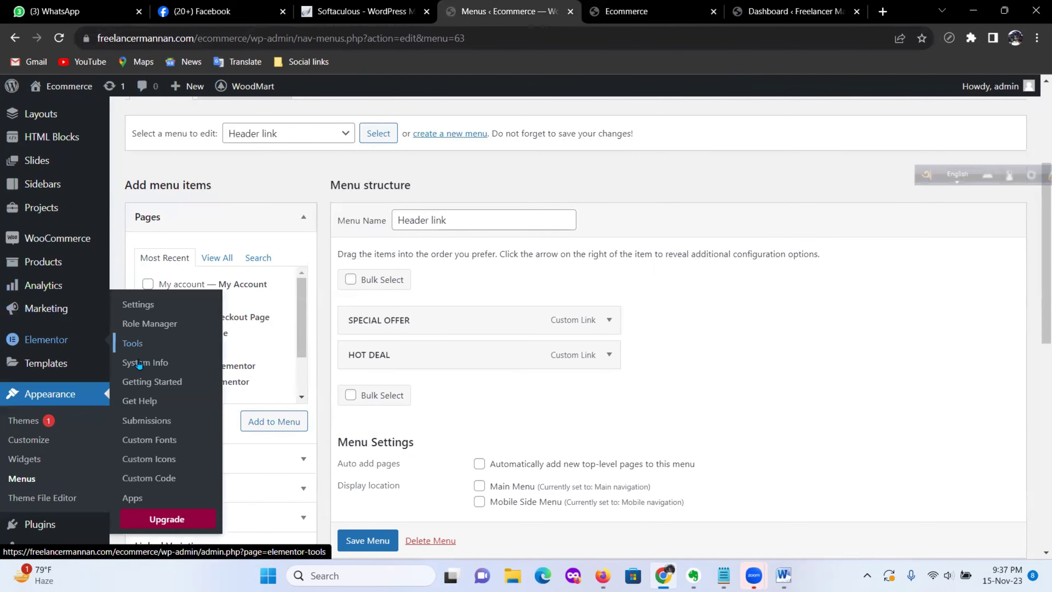
{"action": "scroll", "coordinate": [141, 354], "scroll_direction": "up", "scroll_amount": 5}
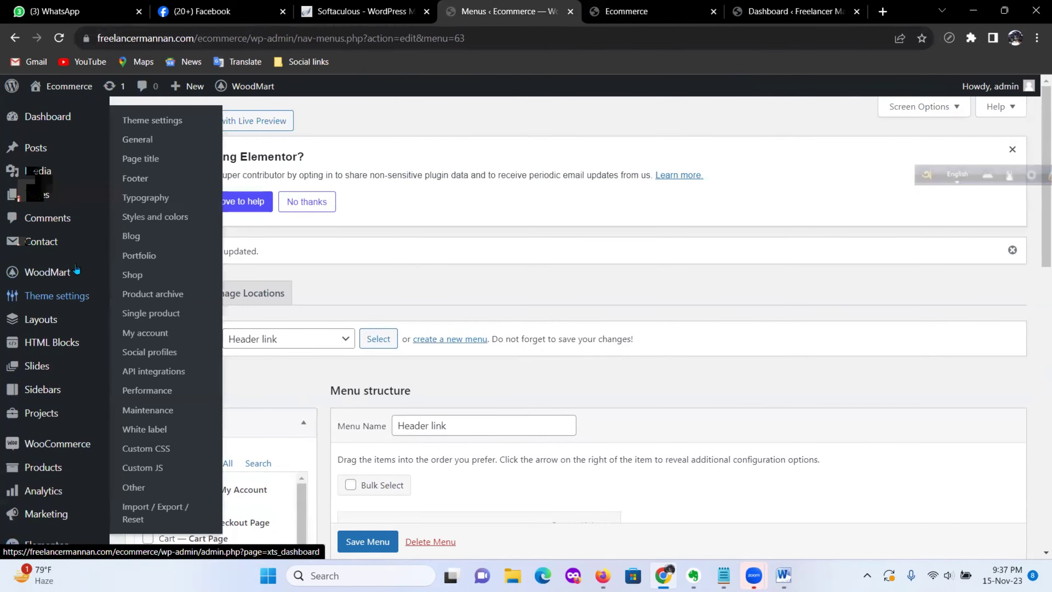
{"action": "mouse_move", "coordinate": [60, 273]}
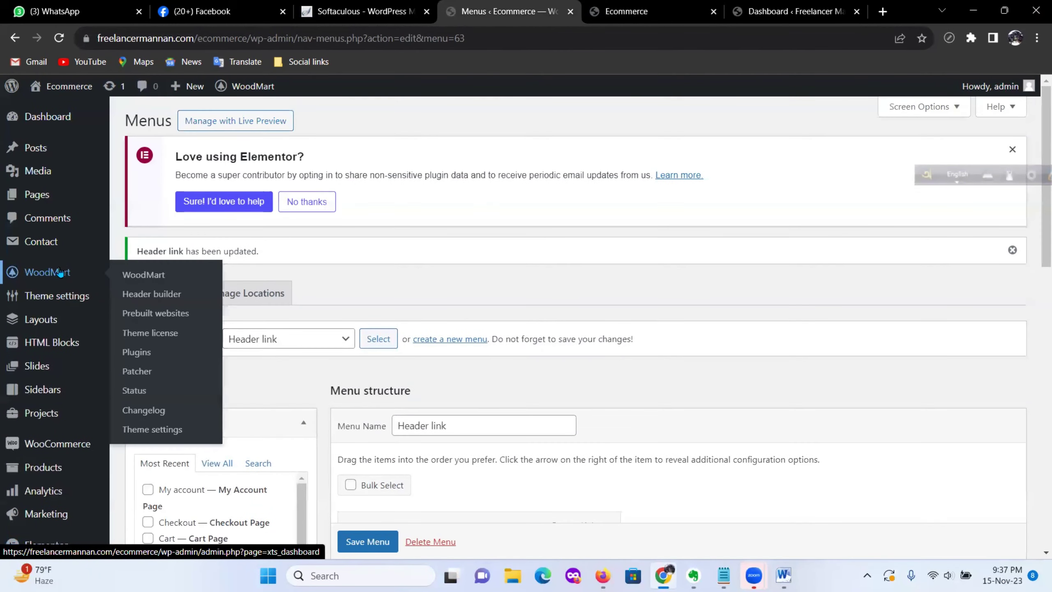
{"action": "left_click", "coordinate": [152, 294]}
{"action": "left_click", "coordinate": [597, 119]}
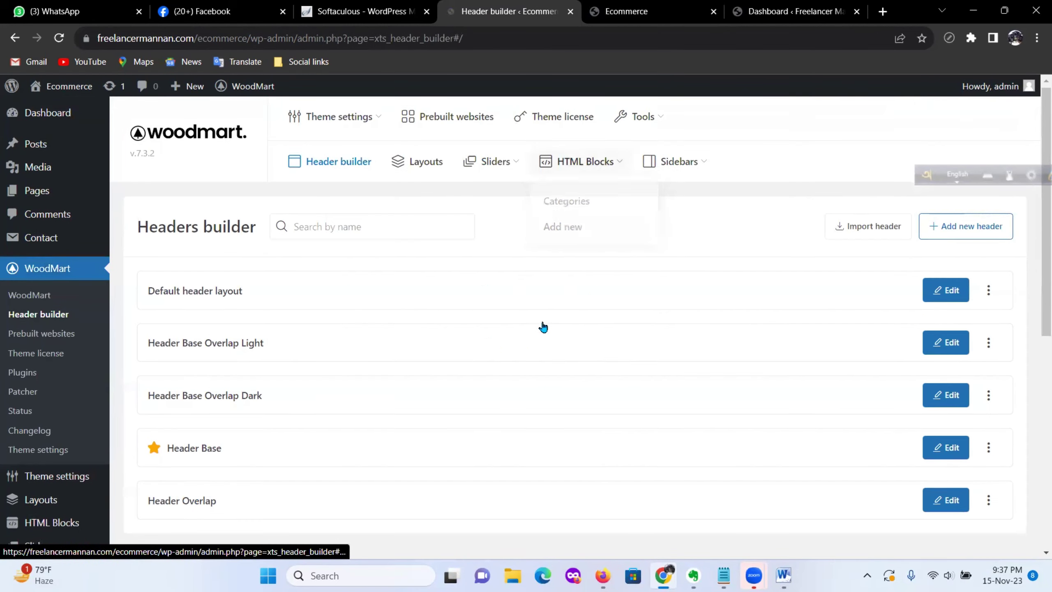
{"action": "scroll", "coordinate": [542, 328], "scroll_direction": "down", "scroll_amount": 2}
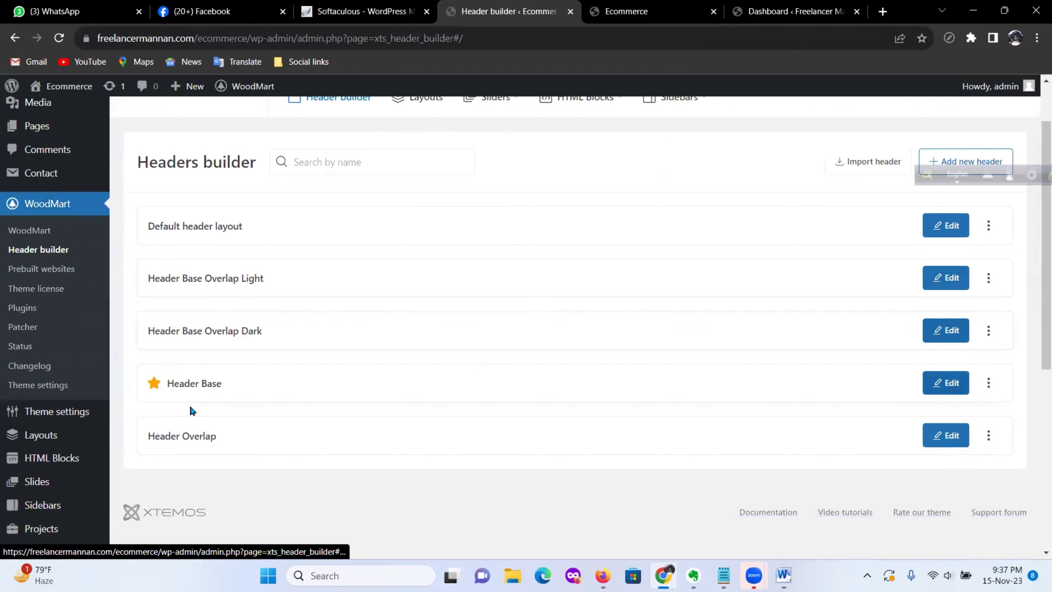
{"action": "left_click", "coordinate": [928, 383]}
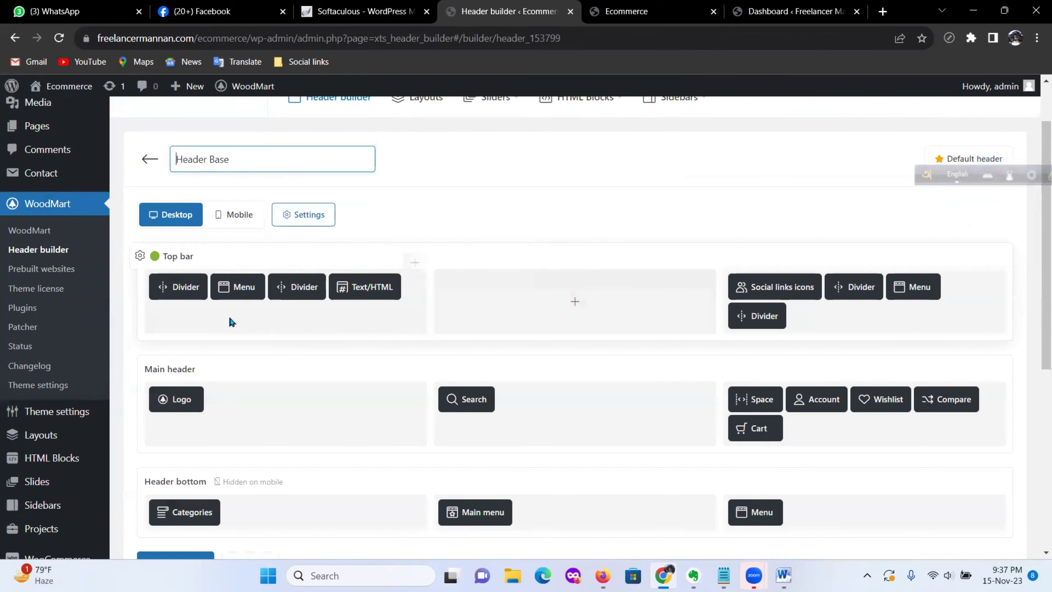
Step: Compare the top bar elements in the header builder with the language, country and text items on the storefront
{"action": "mouse_move", "coordinate": [185, 292]}
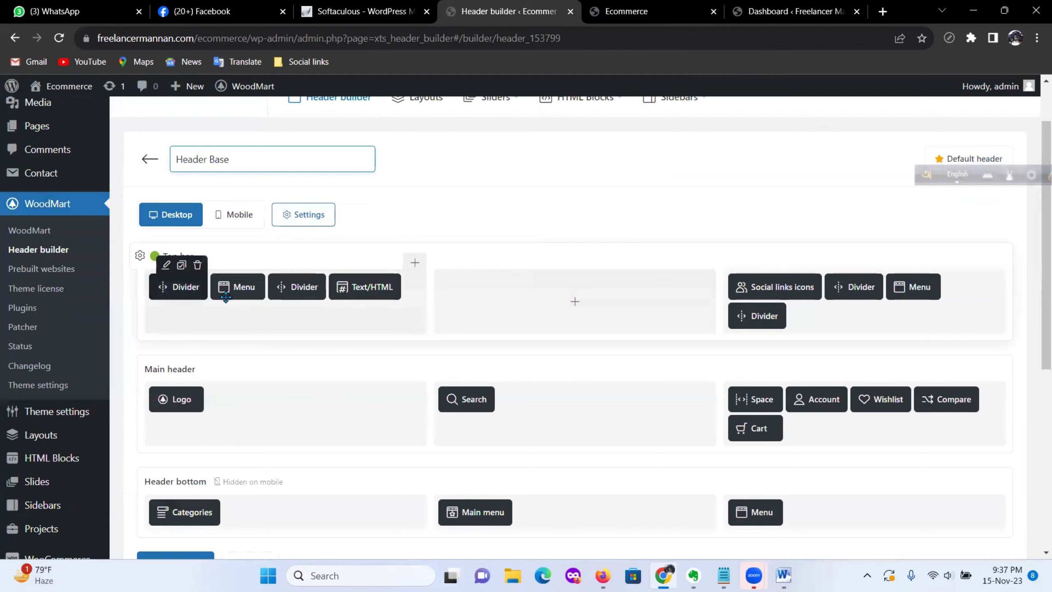
{"action": "mouse_move", "coordinate": [239, 297]}
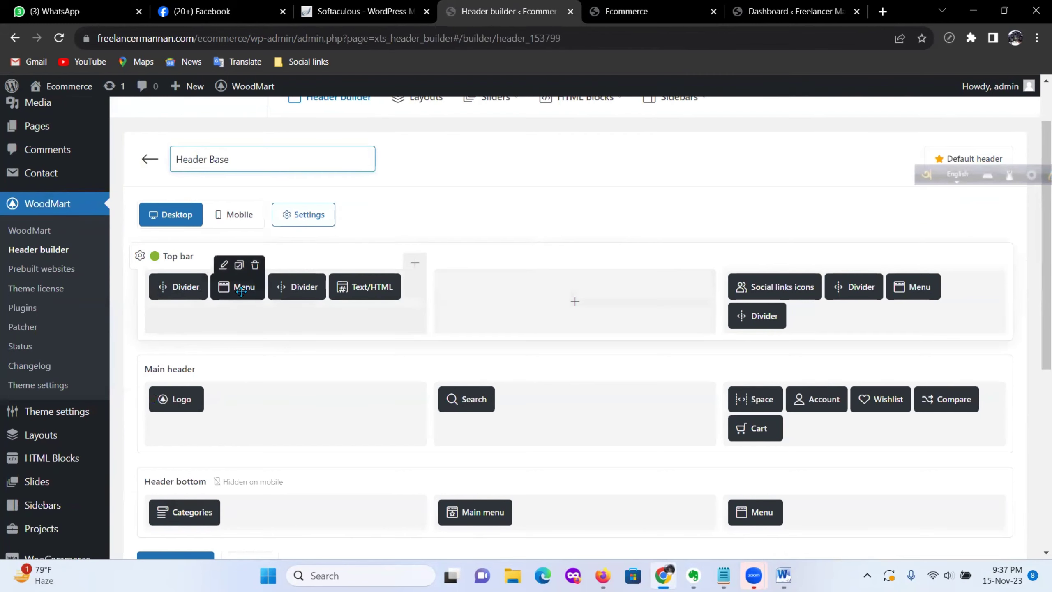
{"action": "key", "text": "ctrl+Tab"}
{"action": "mouse_move", "coordinate": [195, 120]}
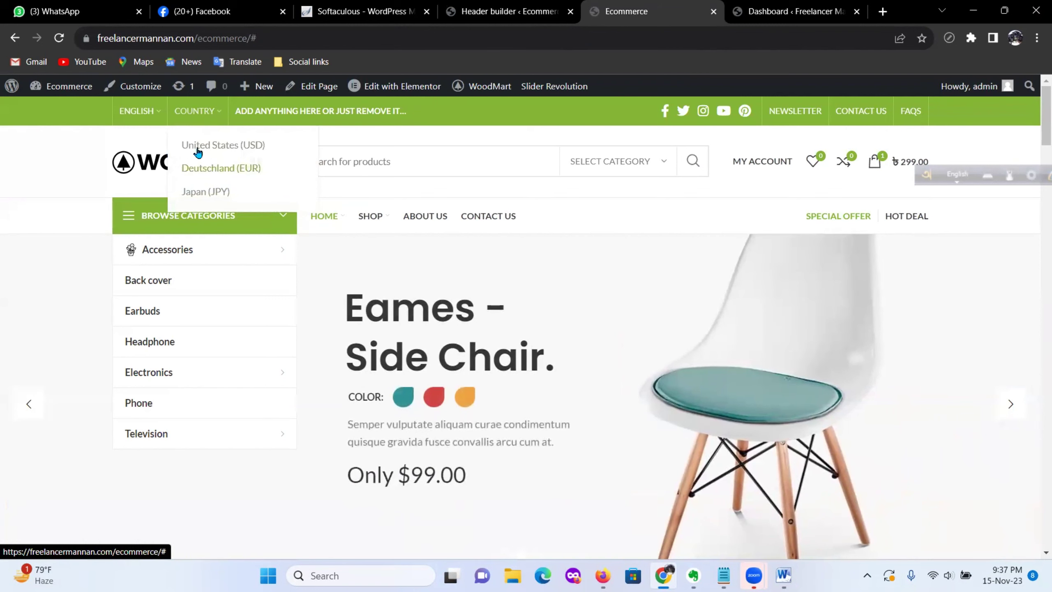
{"action": "mouse_move", "coordinate": [143, 118]}
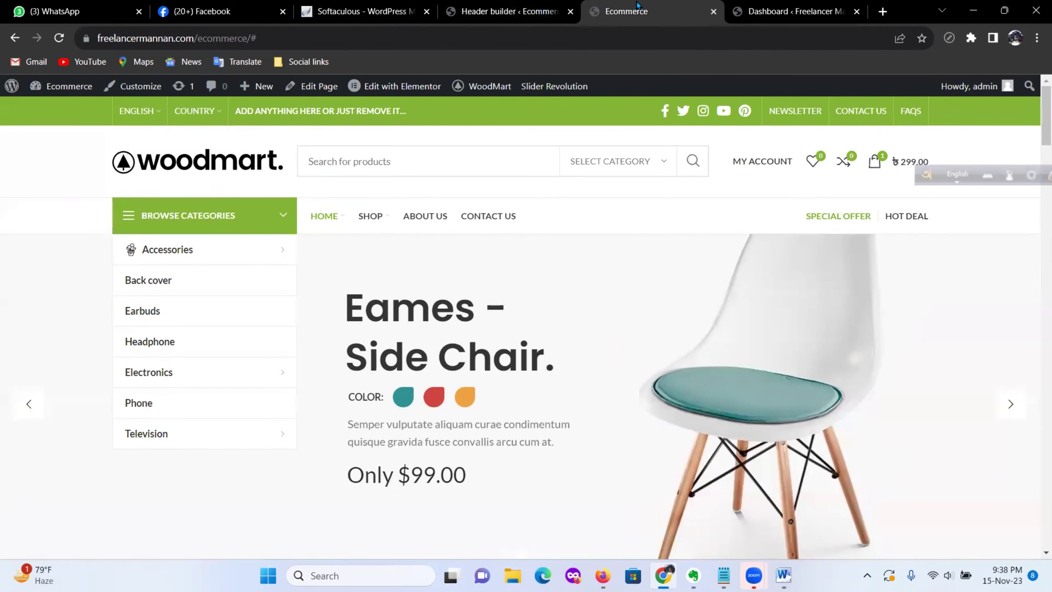
{"action": "left_click", "coordinate": [508, 11]}
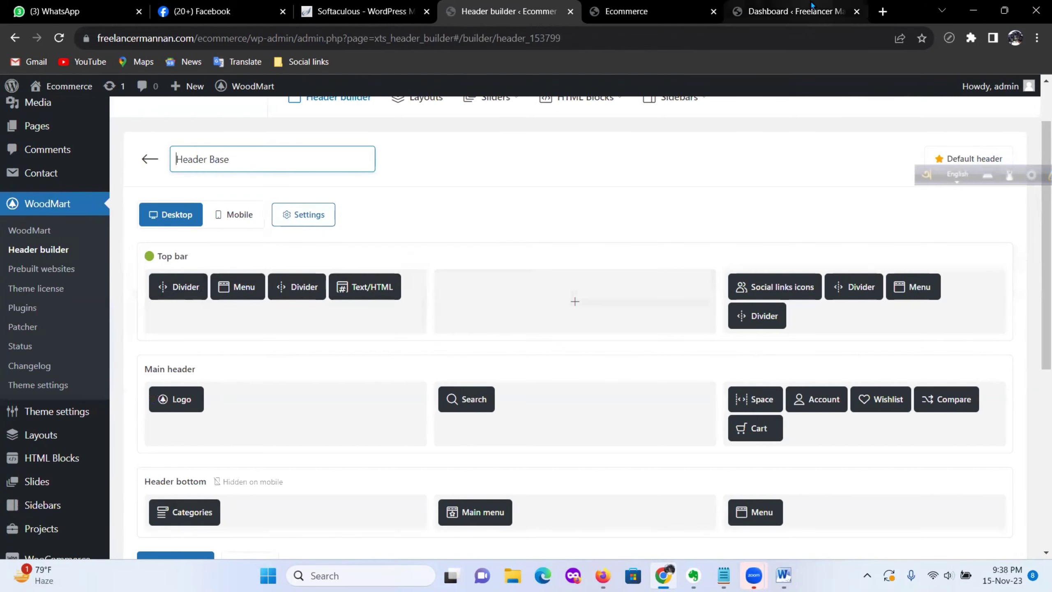
{"action": "key", "text": "ctrl+Tab"}
{"action": "key", "text": "ctrl+Tab"}
{"action": "key", "text": "ctrl+shift+Tab"}
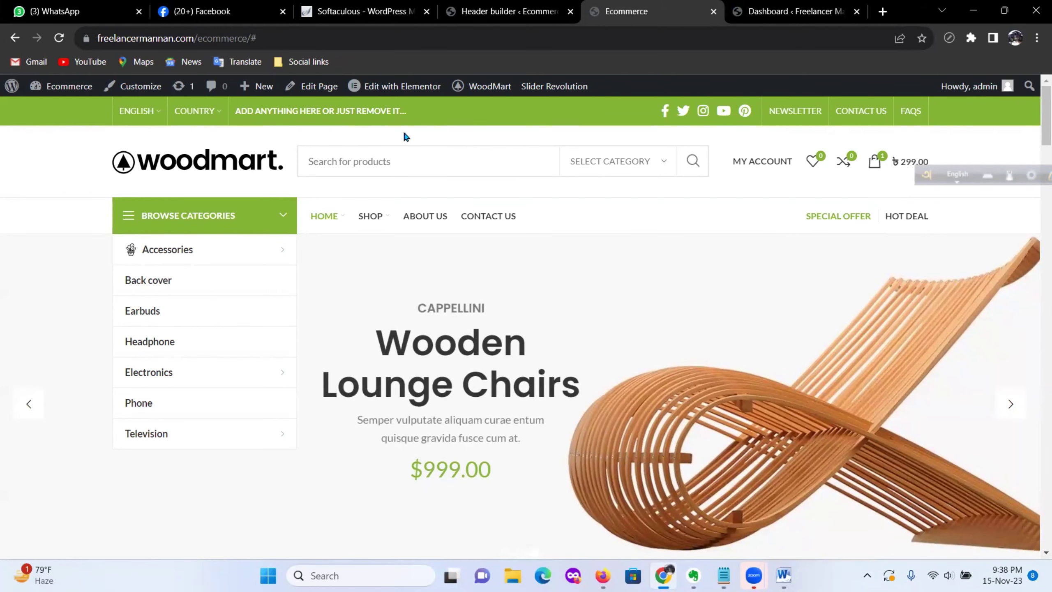
Step: Open the top bar's Text/HTML element in the header builder, delete its placeholder text, and undo the deletion
{"action": "left_click", "coordinate": [515, 12]}
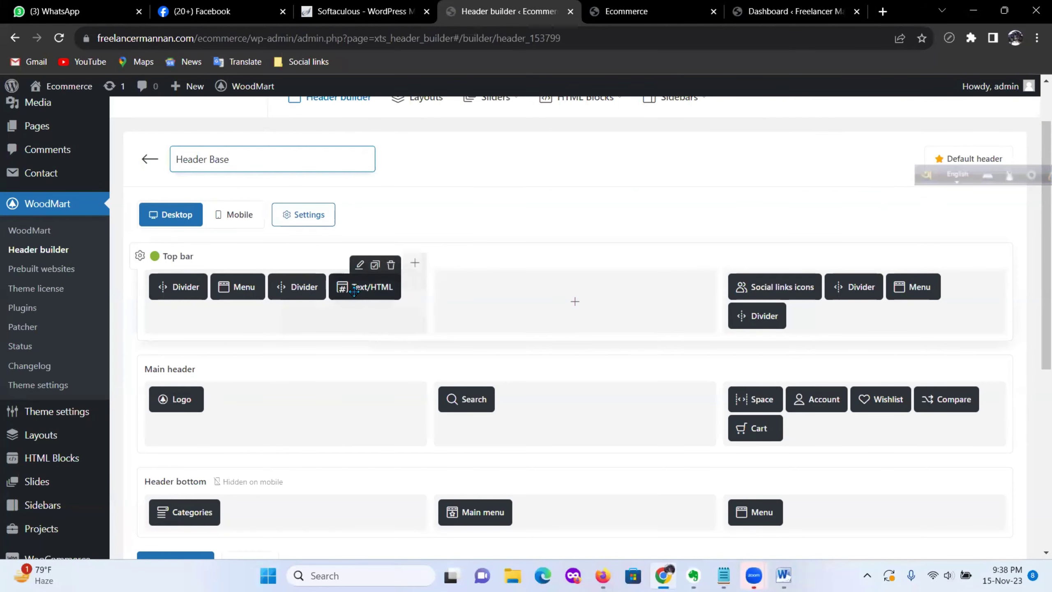
{"action": "left_click", "coordinate": [360, 265]}
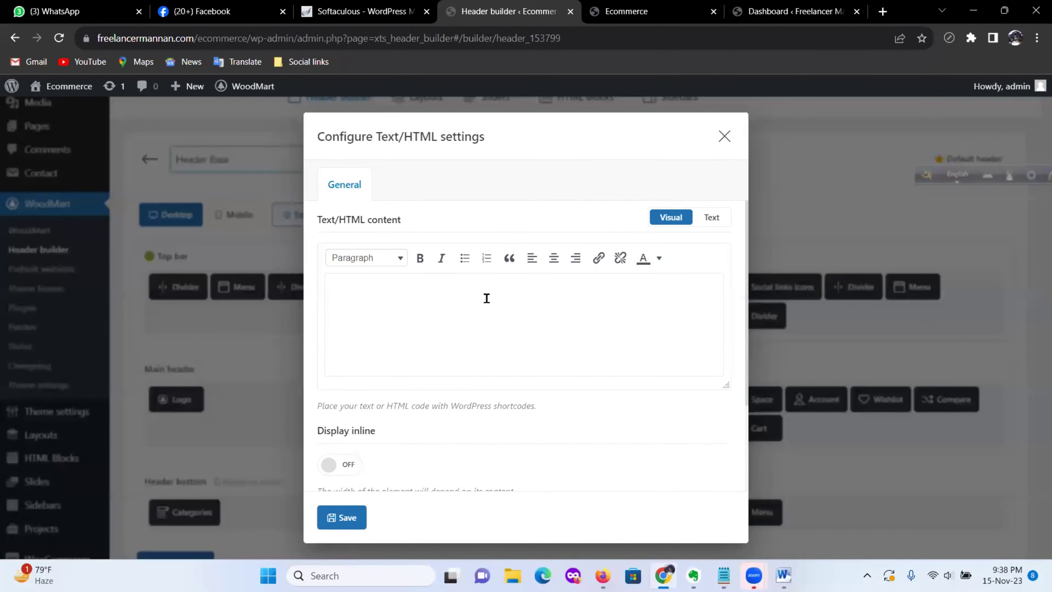
{"action": "triple_click", "coordinate": [398, 295]}
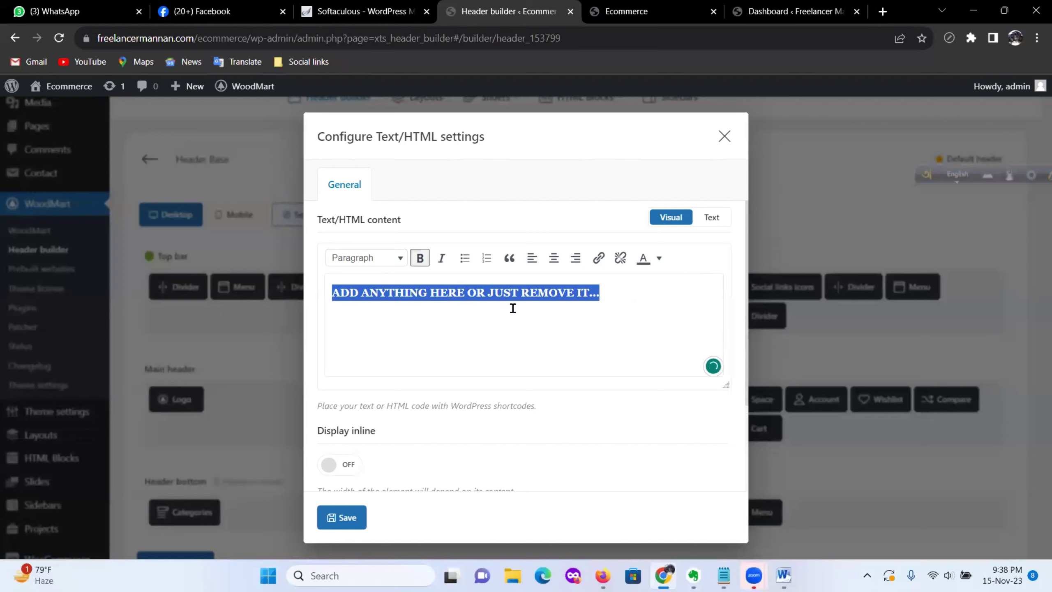
{"action": "key", "text": "BackSpace"}
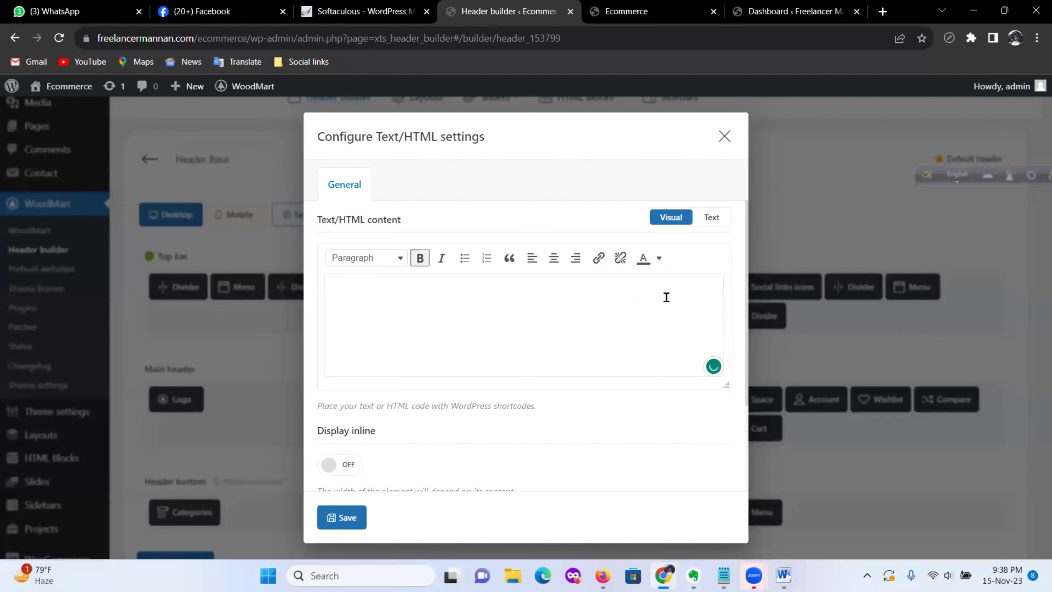
{"action": "key", "text": "ctrl+z"}
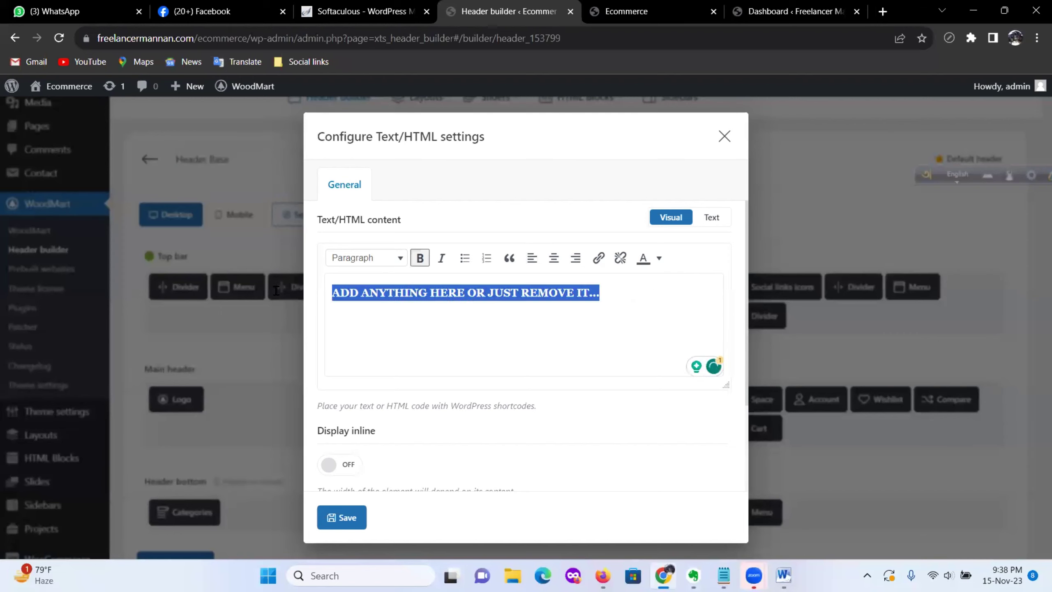
Step: Color the top bar's placeholder text light purple, saving both the Text/HTML element and the header
{"action": "left_click", "coordinate": [660, 259]}
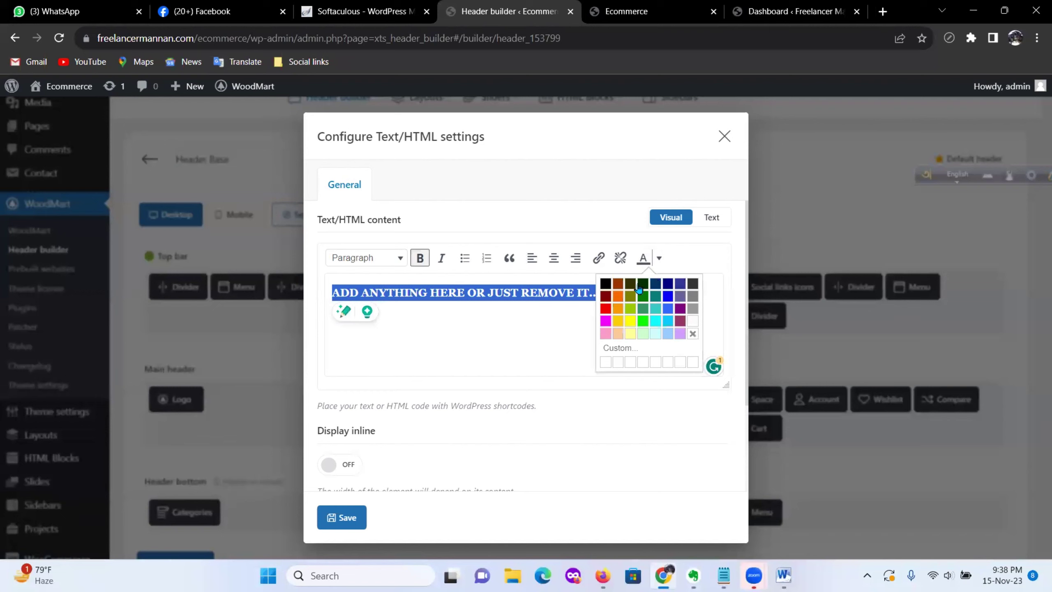
{"action": "left_click", "coordinate": [680, 333]}
{"action": "left_click", "coordinate": [514, 326]}
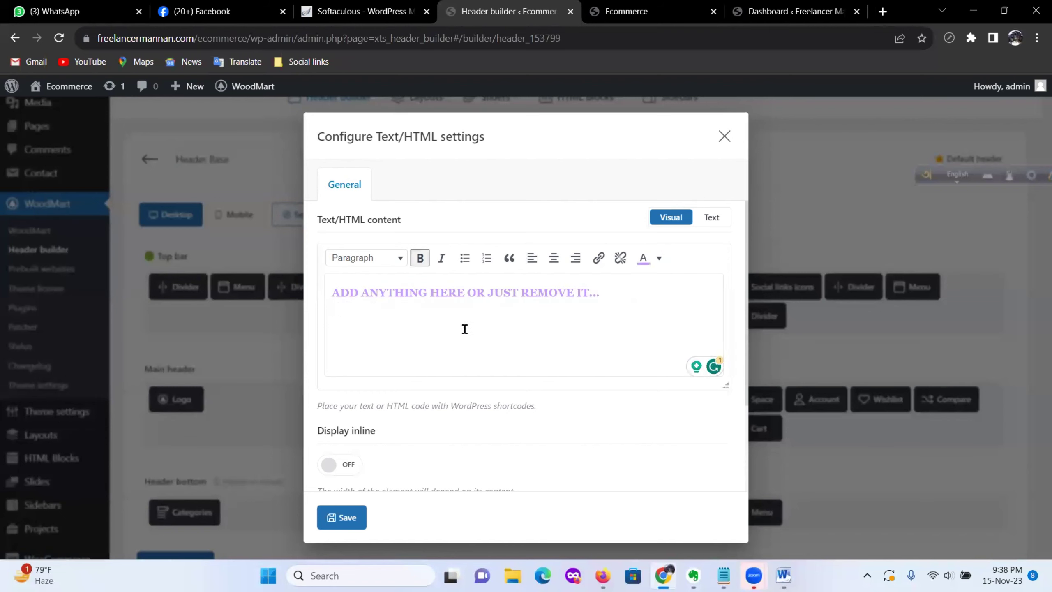
{"action": "left_click", "coordinate": [341, 517]}
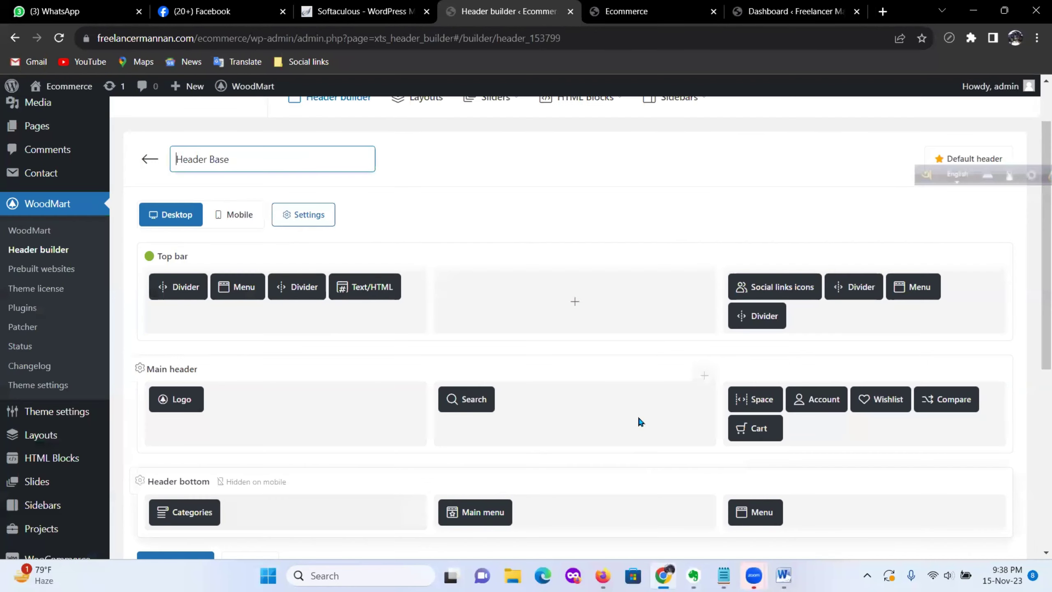
{"action": "scroll", "coordinate": [603, 348], "scroll_direction": "down", "scroll_amount": 8}
{"action": "left_click", "coordinate": [174, 220]}
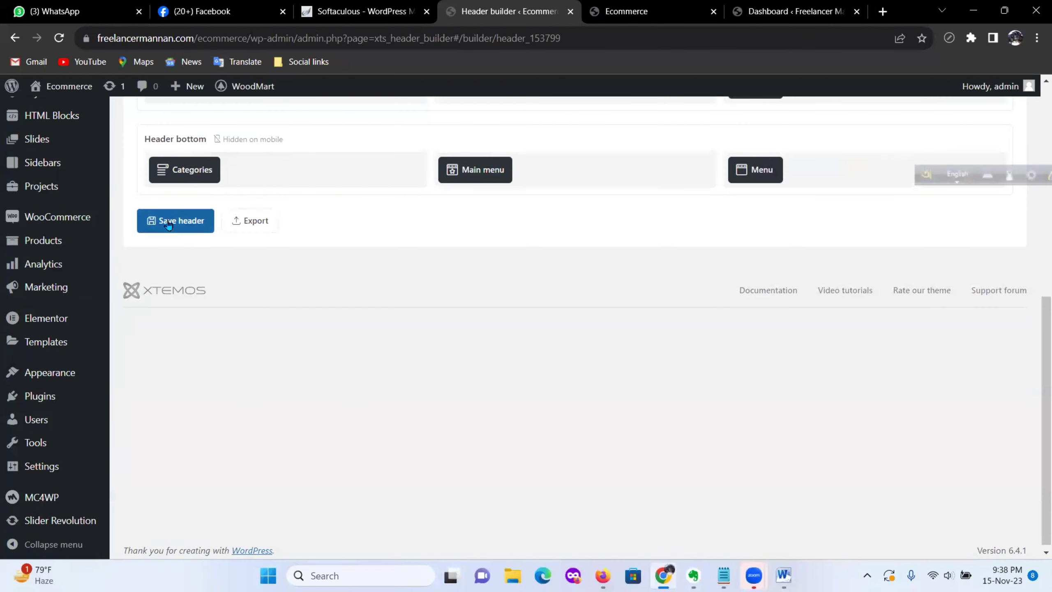
Step: Reload the storefront home page and check the text color in the top bar
{"action": "left_click", "coordinate": [663, 12]}
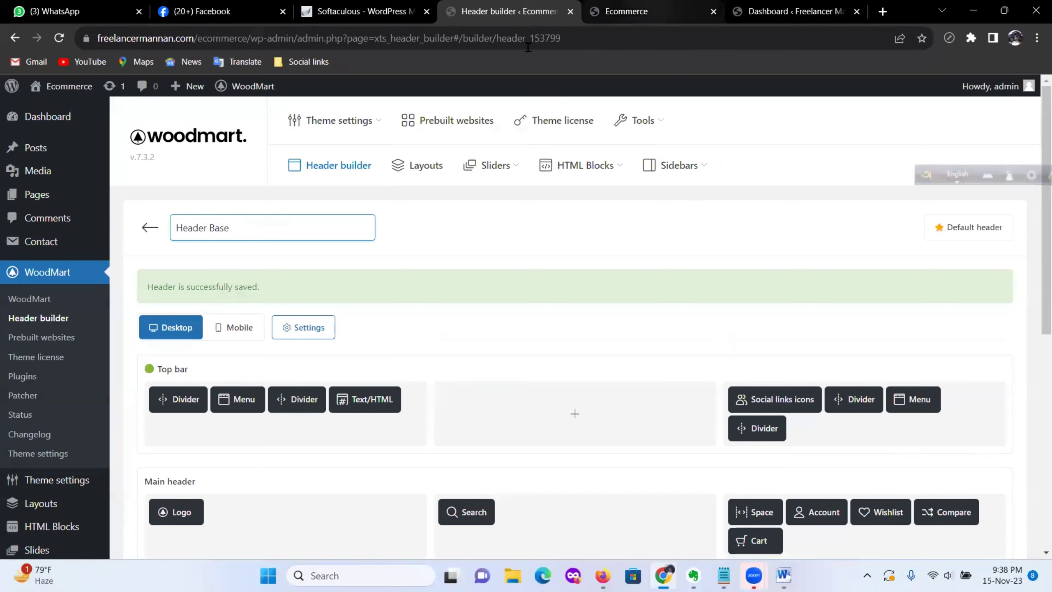
{"action": "left_click", "coordinate": [59, 38]}
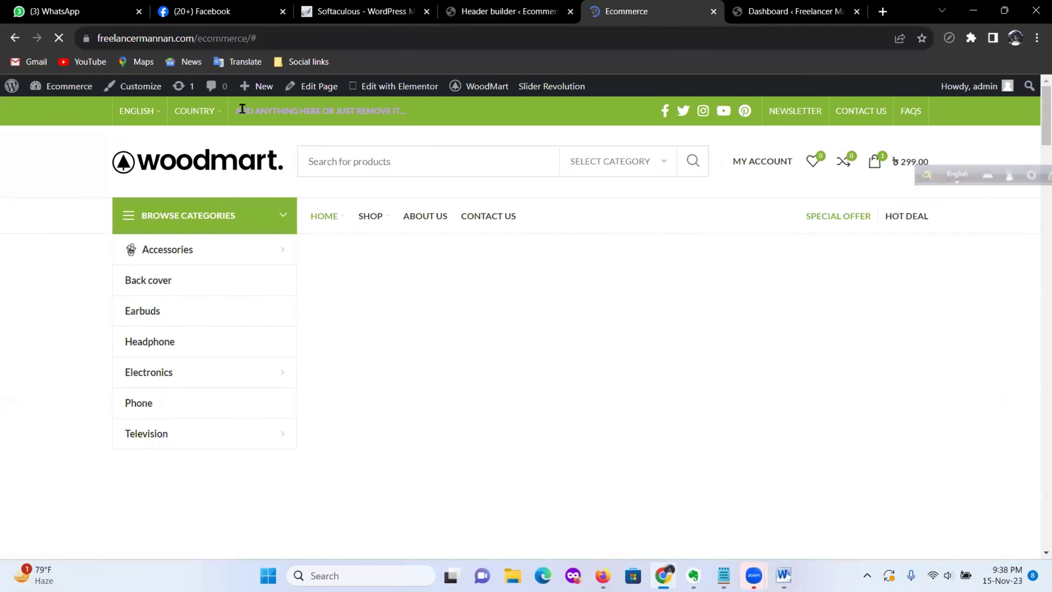
{"action": "left_click_drag", "start_coordinate": [240, 111], "coordinate": [357, 111]}
{"action": "left_click", "coordinate": [339, 126]}
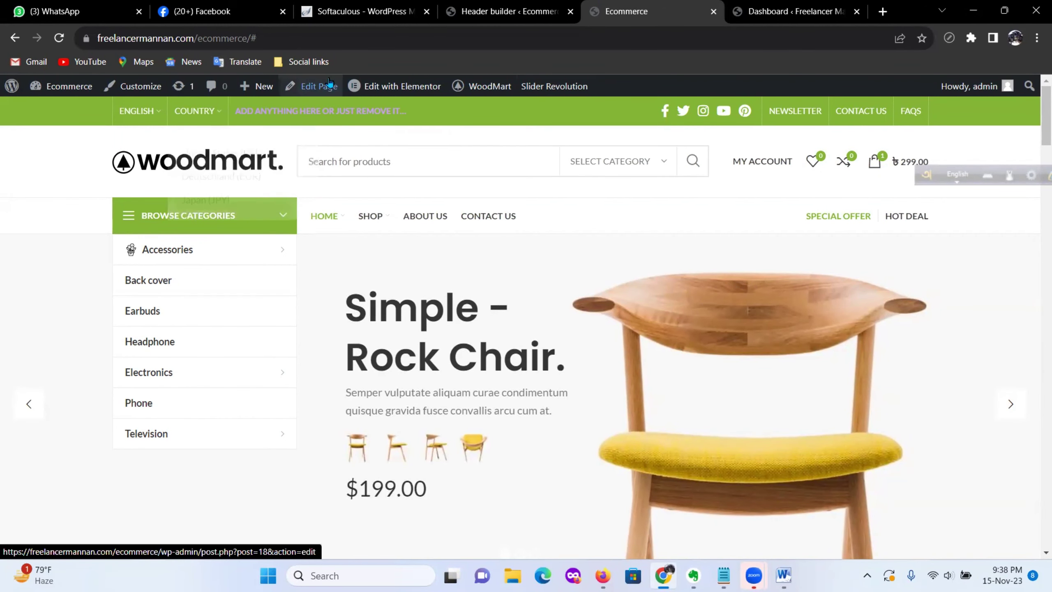
Step: Set the color of the top bar's Text/HTML content to white and save the element and the header
{"action": "left_click", "coordinate": [496, 11]}
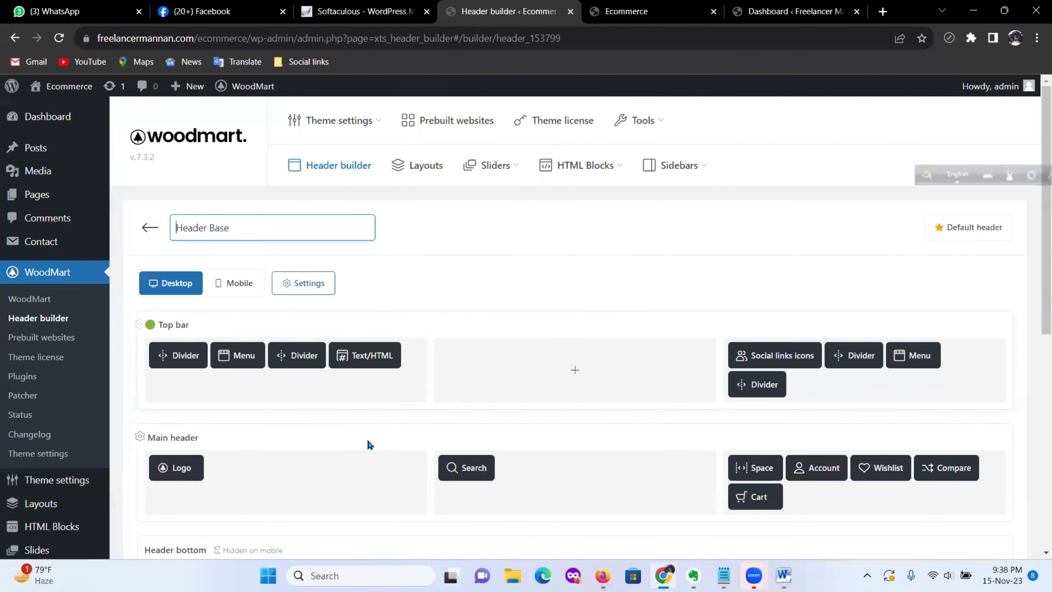
{"action": "left_click", "coordinate": [359, 334]}
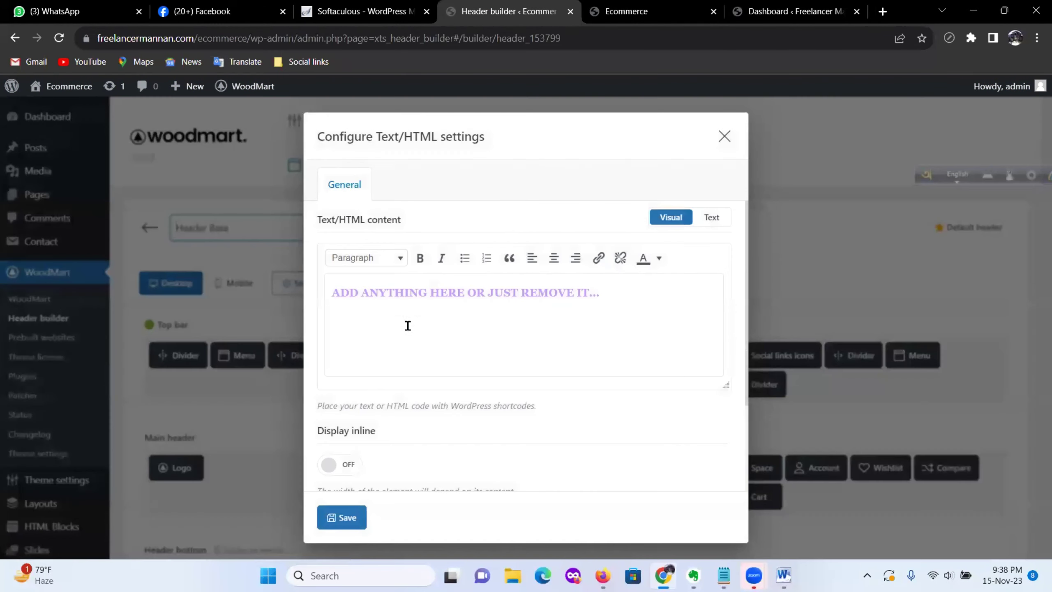
{"action": "left_click_drag", "start_coordinate": [604, 299], "coordinate": [331, 293]}
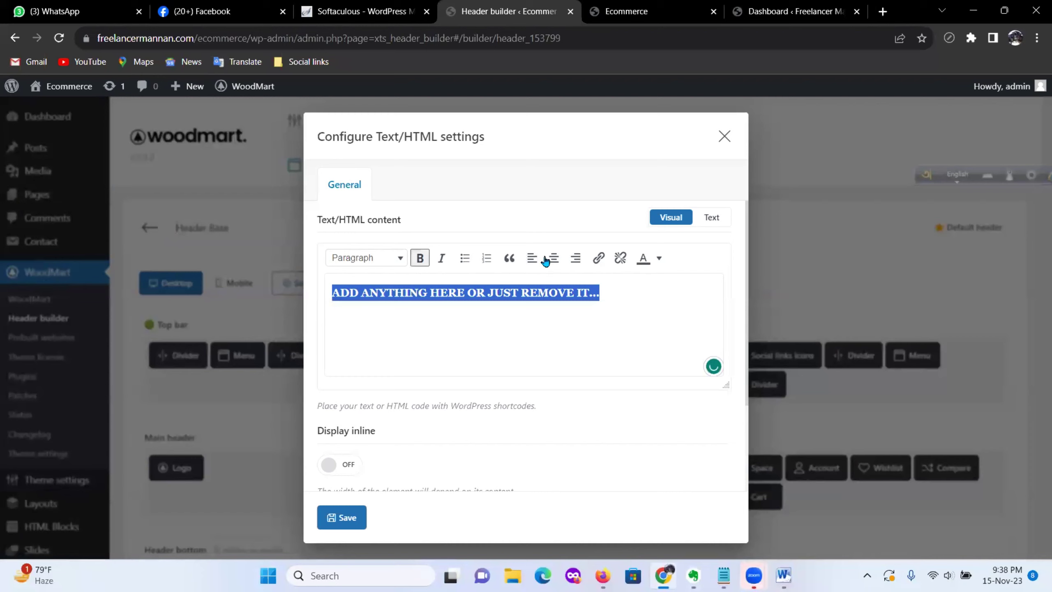
{"action": "left_click", "coordinate": [659, 257]}
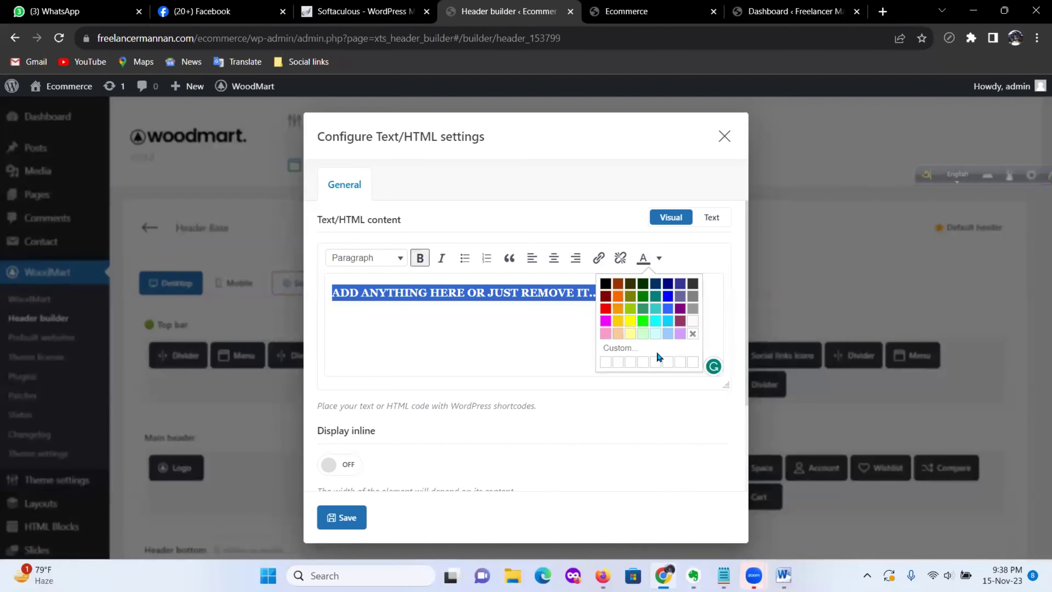
{"action": "left_click", "coordinate": [692, 323]}
{"action": "left_click", "coordinate": [501, 317]}
{"action": "left_click", "coordinate": [343, 517]}
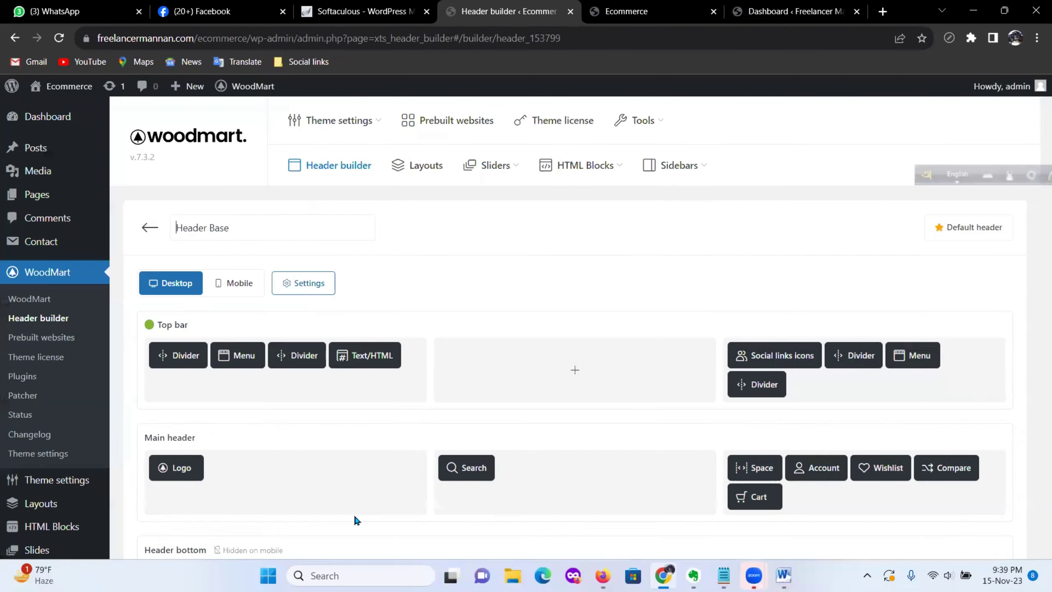
{"action": "scroll", "coordinate": [243, 468], "scroll_direction": "down", "scroll_amount": 6}
{"action": "left_click", "coordinate": [174, 288]}
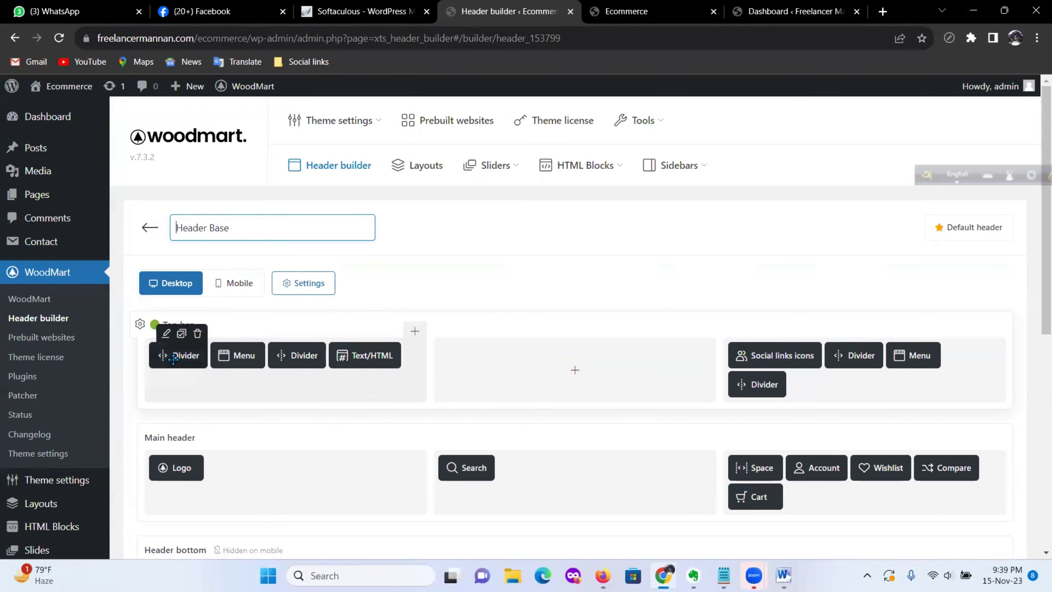
Step: Check which menu the Menu element beside the top bar's Text/HTML element displays, closing its settings without changes
{"action": "left_click", "coordinate": [223, 334]}
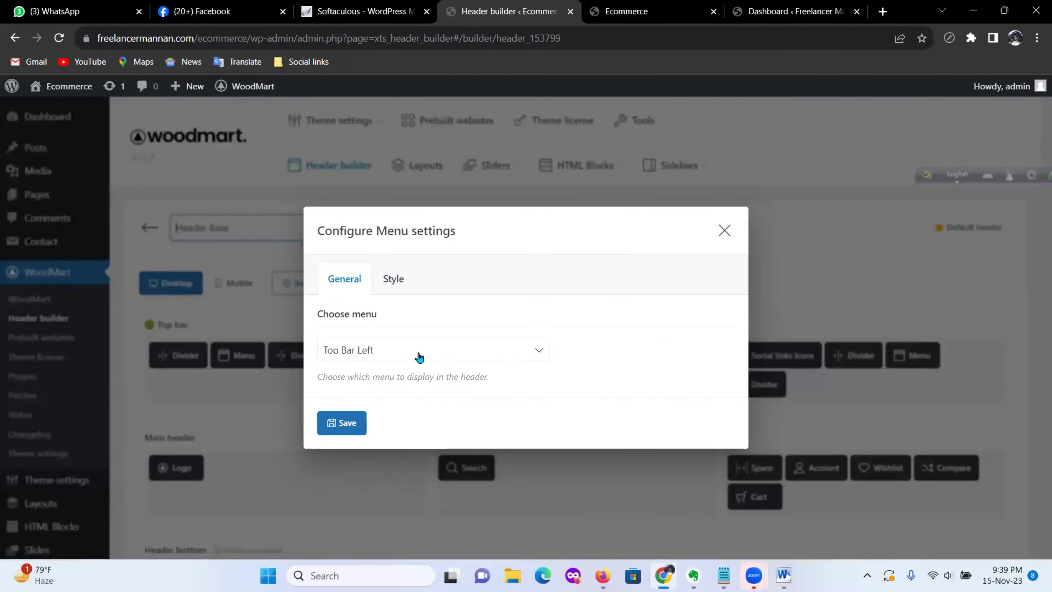
{"action": "left_click", "coordinate": [542, 353]}
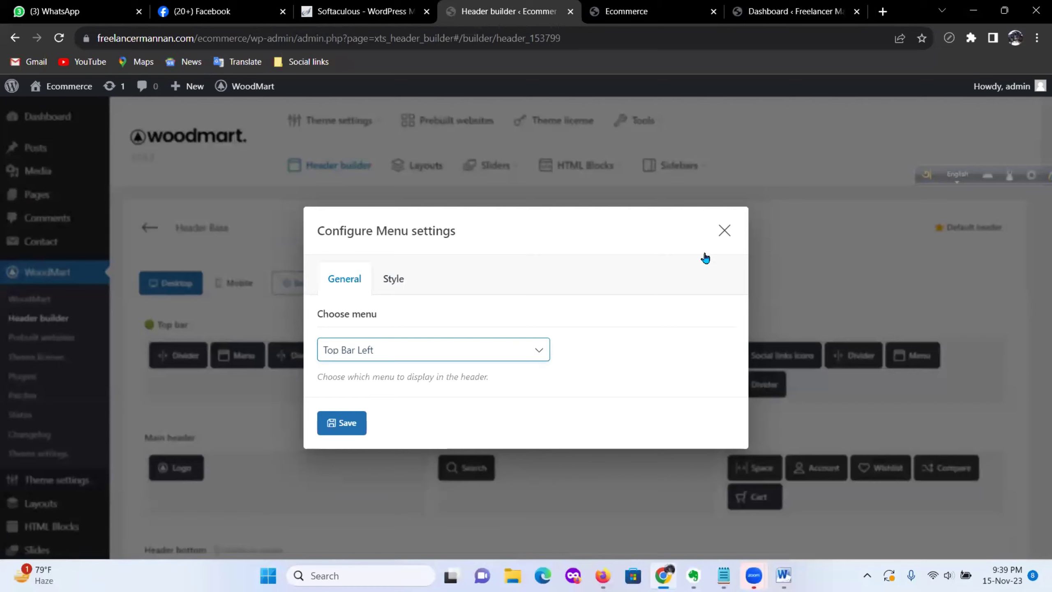
{"action": "left_click", "coordinate": [723, 230]}
Step: Go to the WordPress menu editor and load the Top Bar Left menu for editing, leaving the previous menu without saving
{"action": "scroll", "coordinate": [215, 373], "scroll_direction": "down", "scroll_amount": 5}
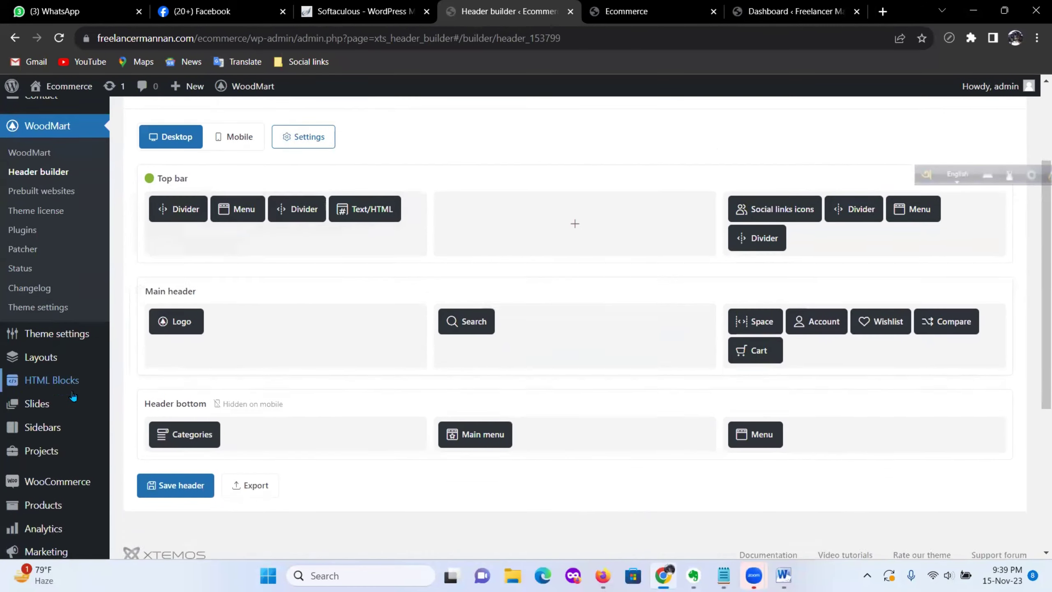
{"action": "scroll", "coordinate": [69, 373], "scroll_direction": "down", "scroll_amount": 3}
{"action": "mouse_move", "coordinate": [68, 444]}
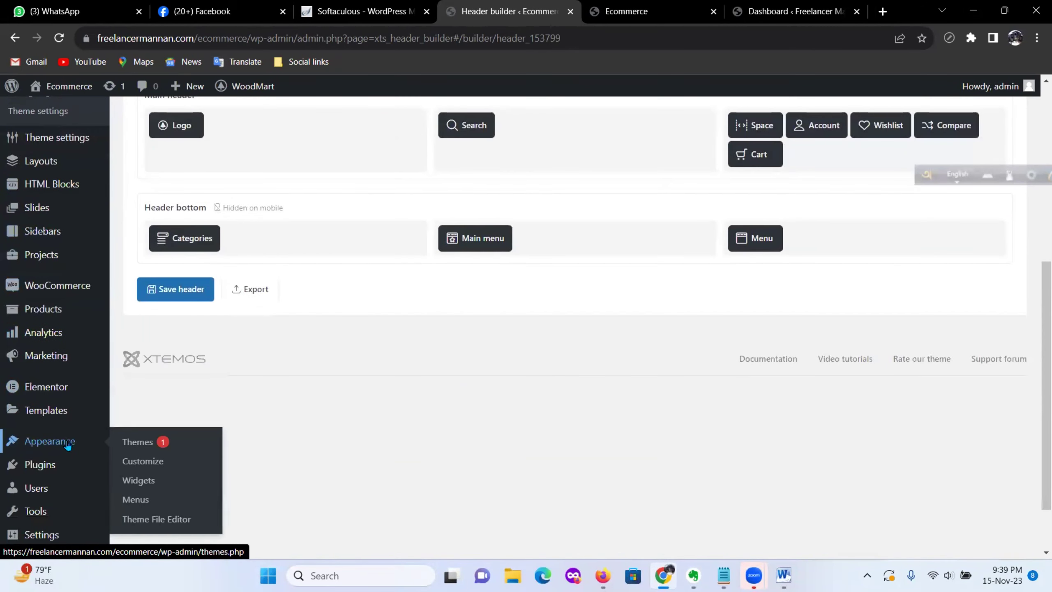
{"action": "left_click", "coordinate": [136, 499]}
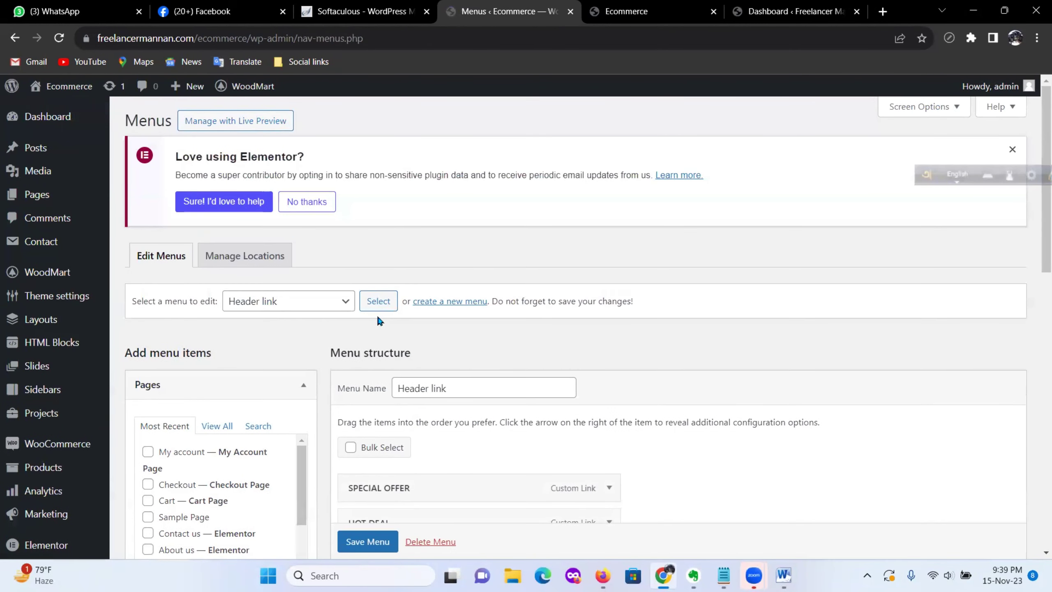
{"action": "left_click", "coordinate": [337, 305]}
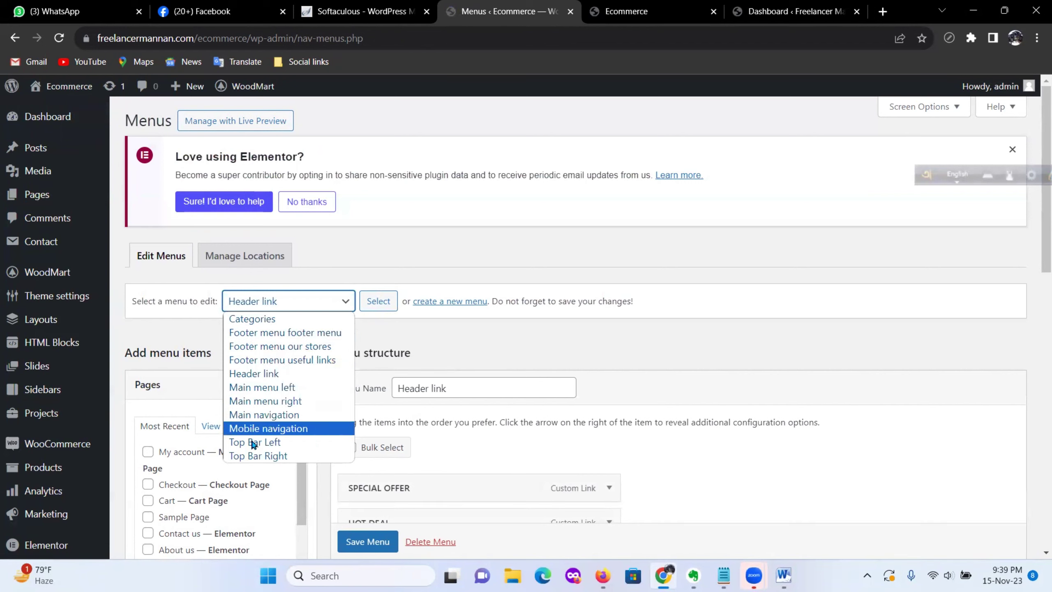
{"action": "left_click", "coordinate": [262, 441]}
{"action": "left_click", "coordinate": [378, 301]}
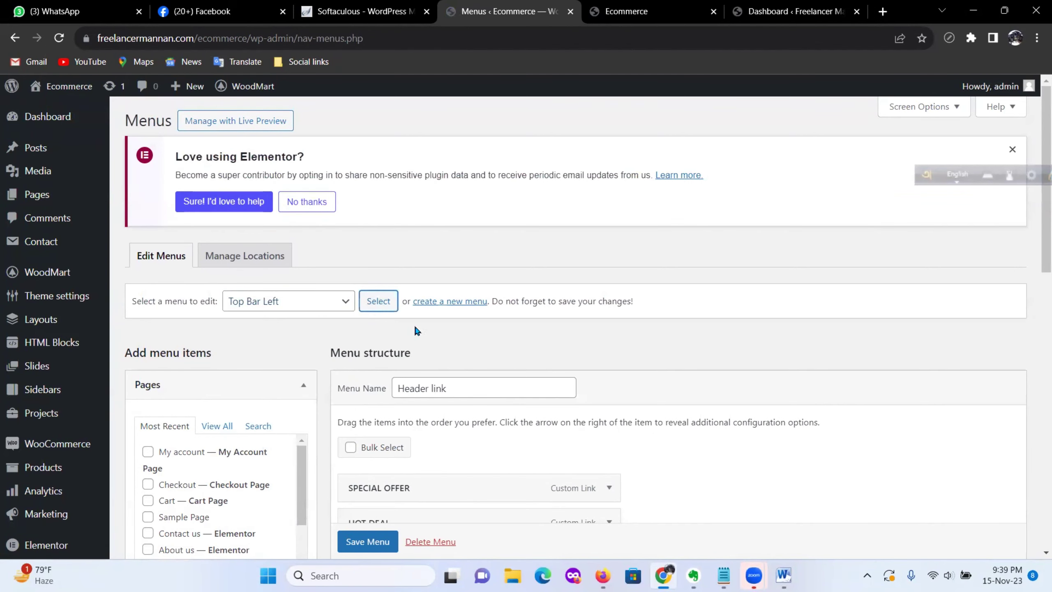
{"action": "left_click", "coordinate": [600, 120]}
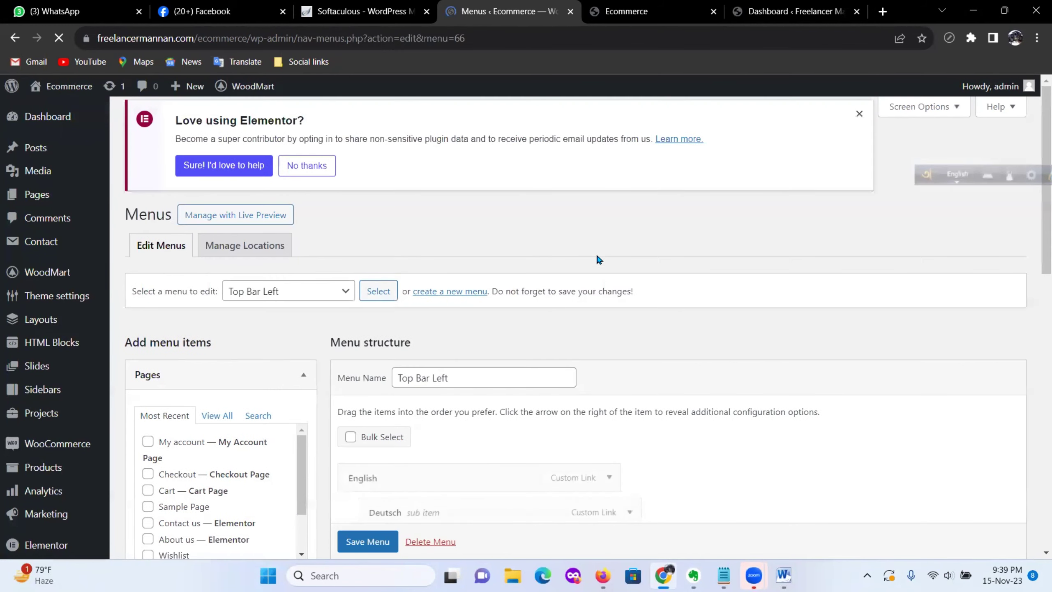
Step: Bulk-remove Country and its sub items United States (USD), Deutschland (EUR) and Japan (JPY) from the Top Bar Left menu and save it
{"action": "scroll", "coordinate": [592, 265], "scroll_direction": "down", "scroll_amount": 5}
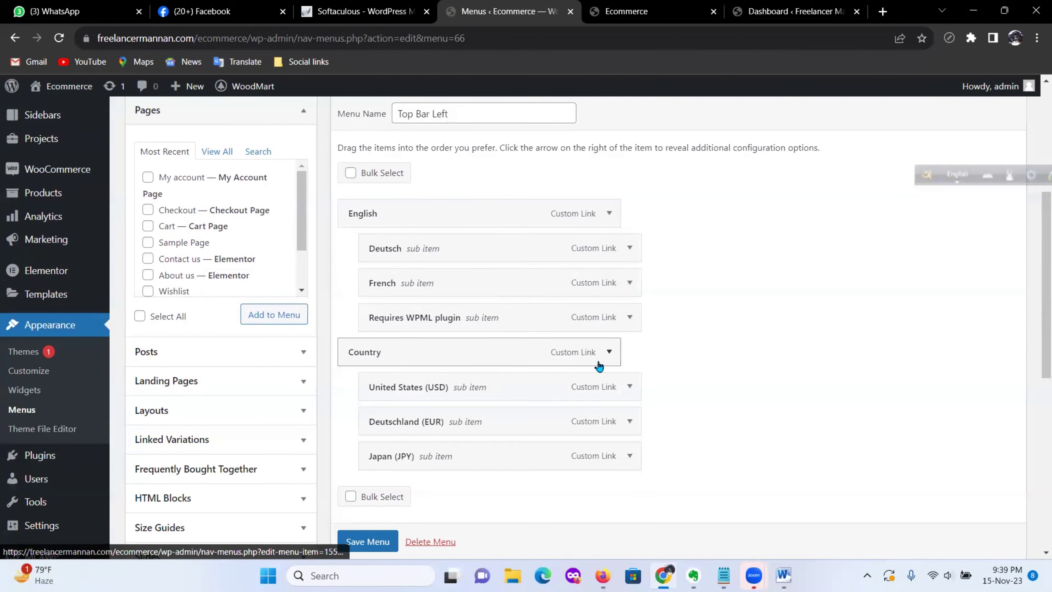
{"action": "left_click", "coordinate": [609, 353]}
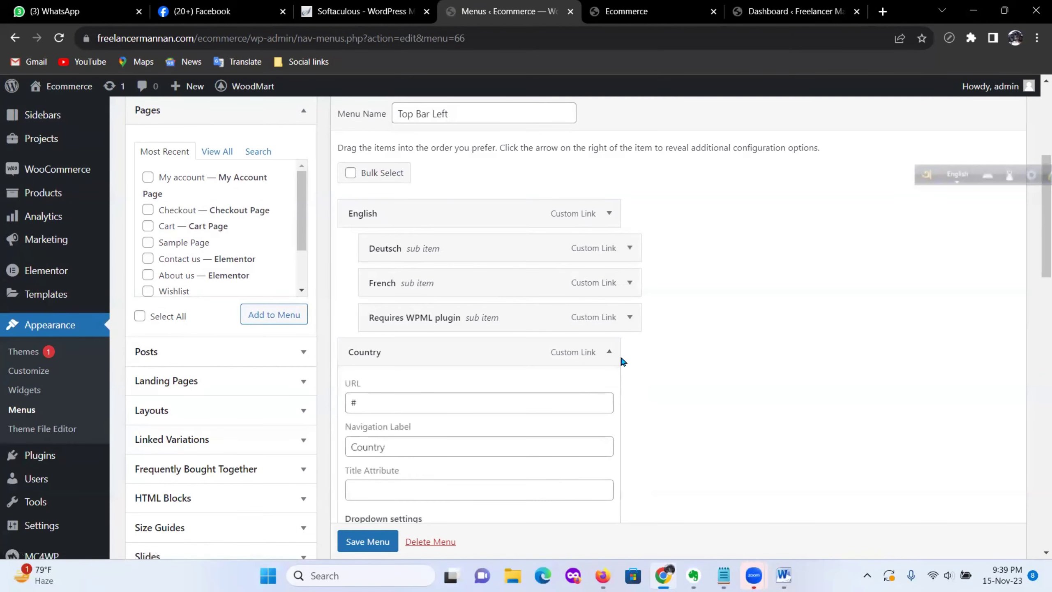
{"action": "left_click", "coordinate": [351, 172]}
{"action": "scroll", "coordinate": [587, 297], "scroll_direction": "down", "scroll_amount": 5}
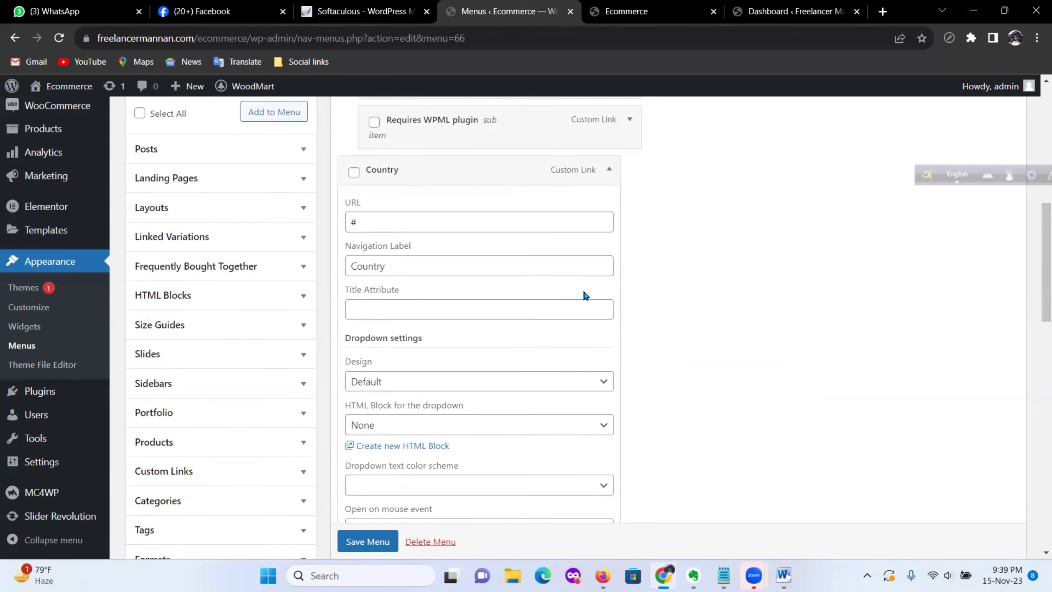
{"action": "scroll", "coordinate": [524, 310], "scroll_direction": "down", "scroll_amount": 15}
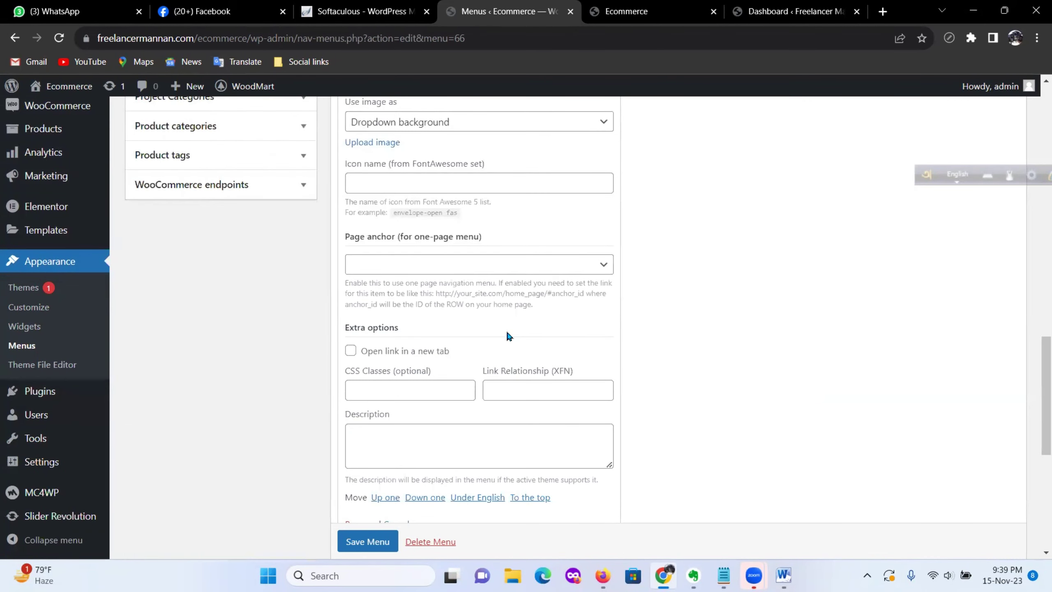
{"action": "left_click", "coordinate": [374, 190]}
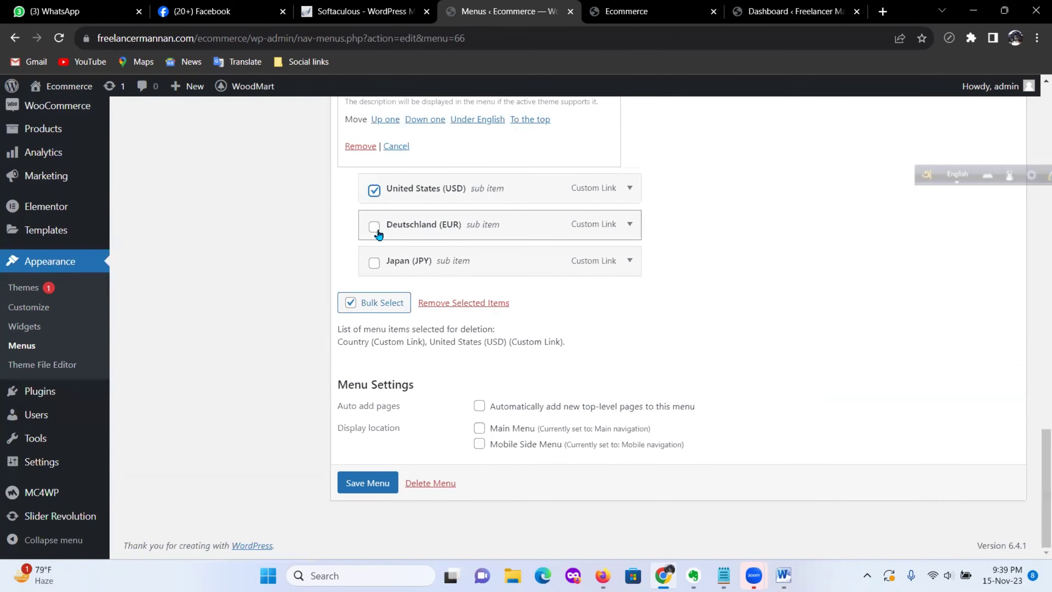
{"action": "left_click", "coordinate": [374, 226]}
{"action": "left_click", "coordinate": [374, 262]}
{"action": "left_click", "coordinate": [473, 302]}
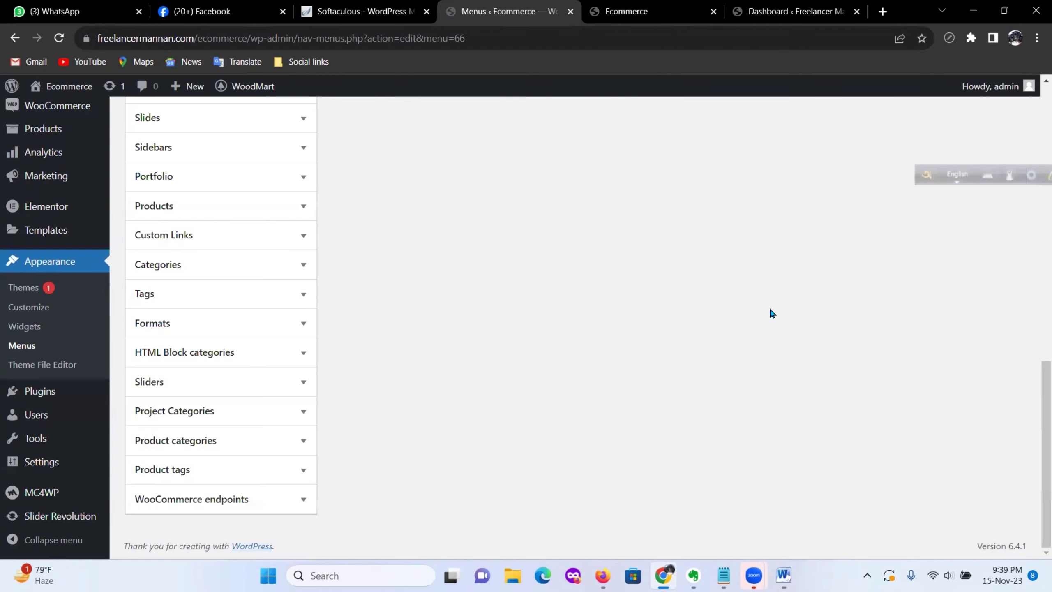
{"action": "scroll", "coordinate": [734, 360], "scroll_direction": "up", "scroll_amount": 15}
{"action": "scroll", "coordinate": [553, 395], "scroll_direction": "down", "scroll_amount": 5}
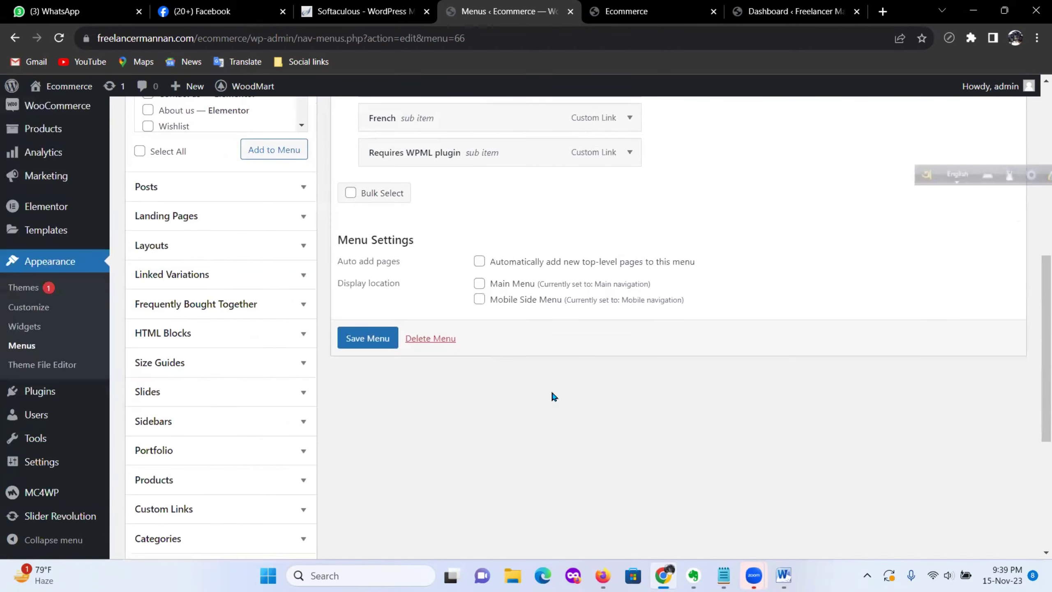
{"action": "left_click", "coordinate": [367, 344]}
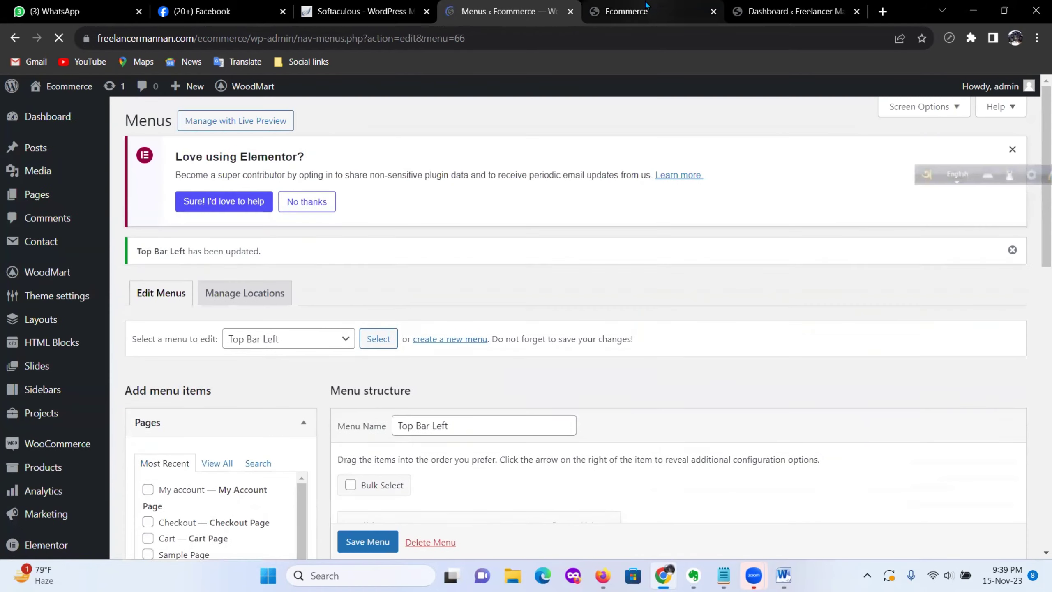
Step: Reload the storefront home page and check the language and country links in the top bar
{"action": "left_click", "coordinate": [626, 11]}
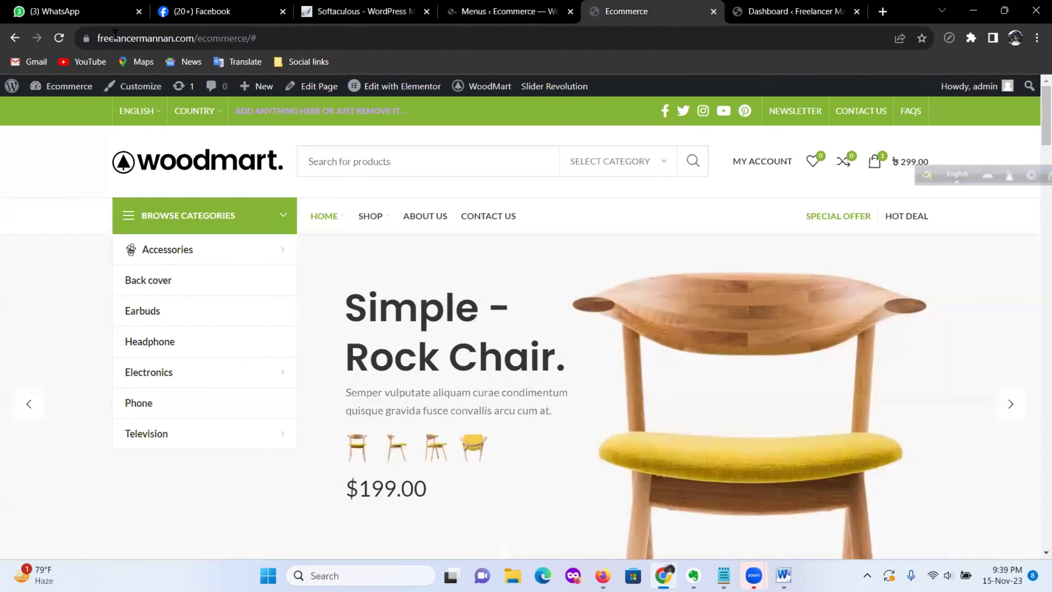
{"action": "left_click", "coordinate": [60, 38]}
{"action": "mouse_move", "coordinate": [134, 125]}
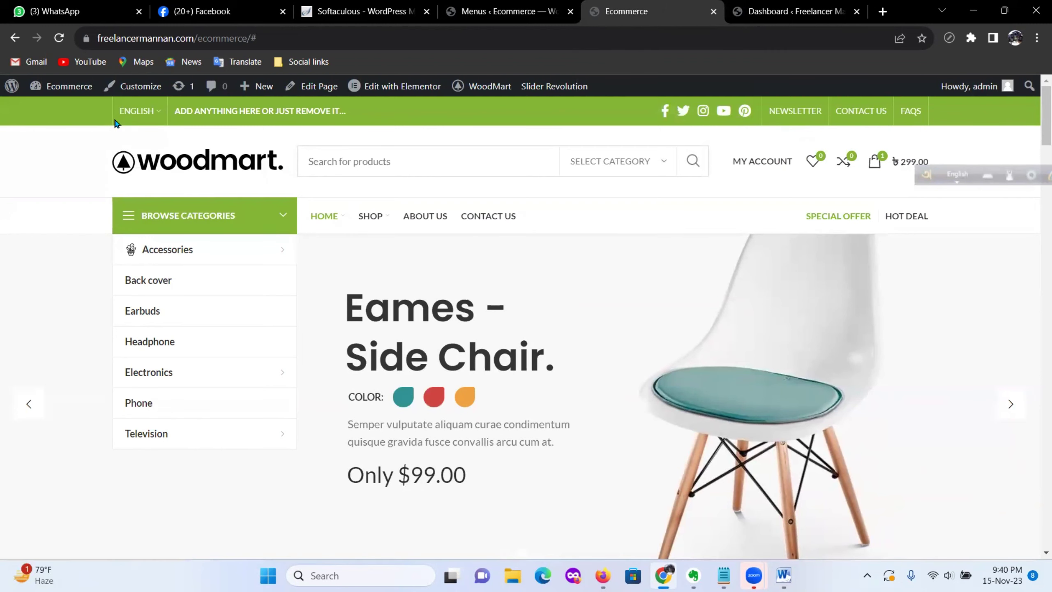
Step: Return to the menu editor and load the Top Bar Right menu for editing, confirming leaving the current page
{"action": "left_click", "coordinate": [497, 11]}
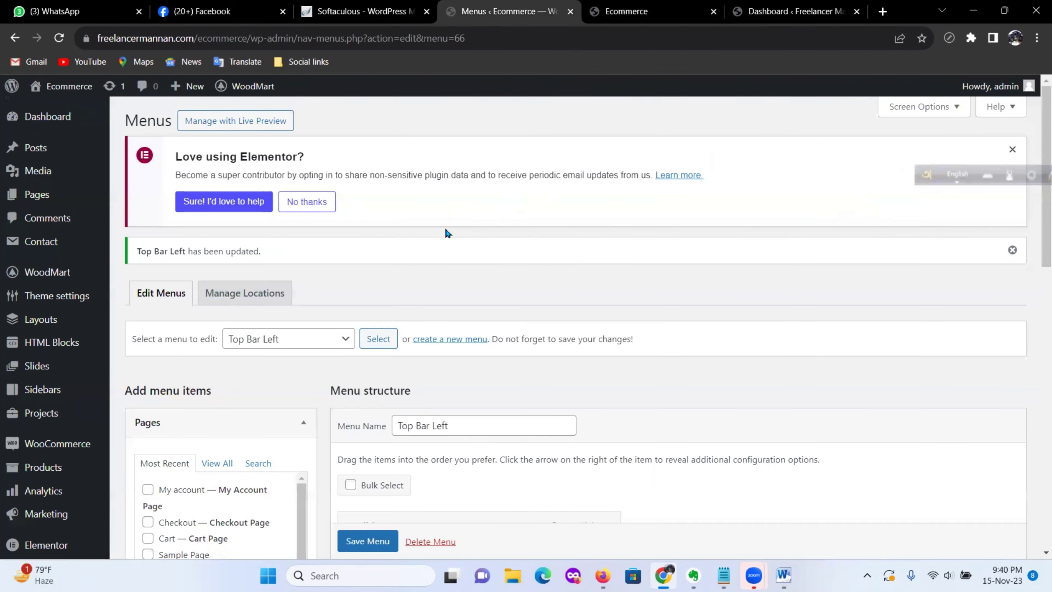
{"action": "scroll", "coordinate": [446, 232], "scroll_direction": "down", "scroll_amount": 6}
{"action": "scroll", "coordinate": [393, 220], "scroll_direction": "up", "scroll_amount": 3}
{"action": "left_click", "coordinate": [342, 204]}
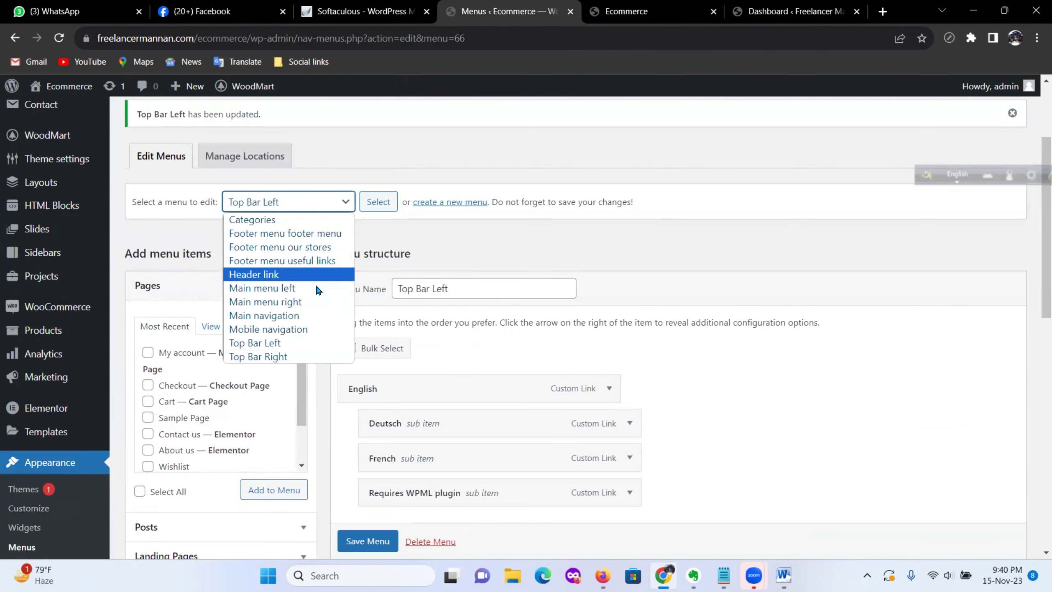
{"action": "left_click", "coordinate": [265, 356]}
{"action": "left_click", "coordinate": [377, 202]}
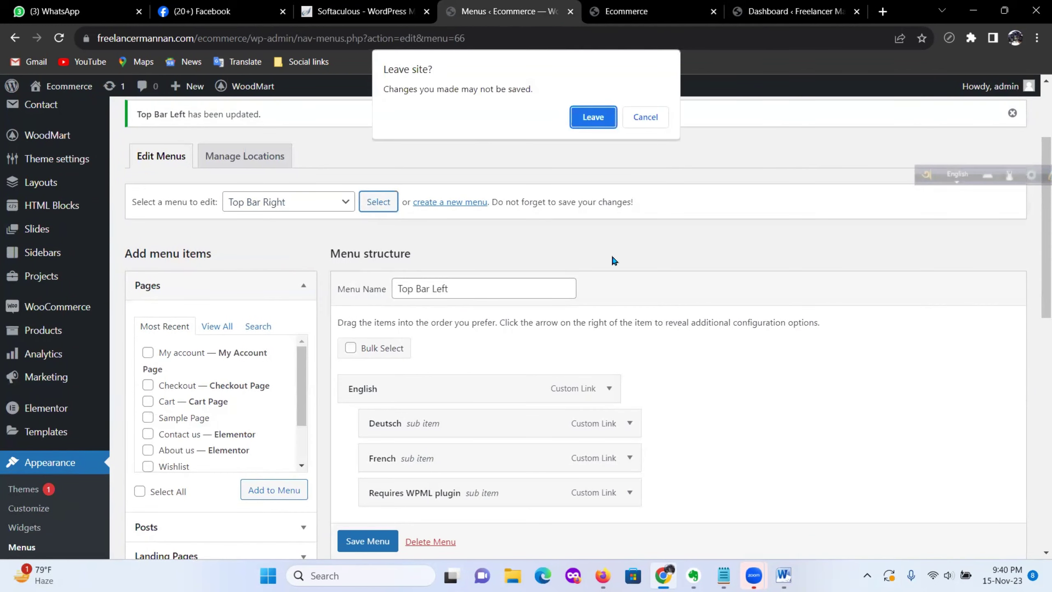
{"action": "left_click", "coordinate": [592, 117]}
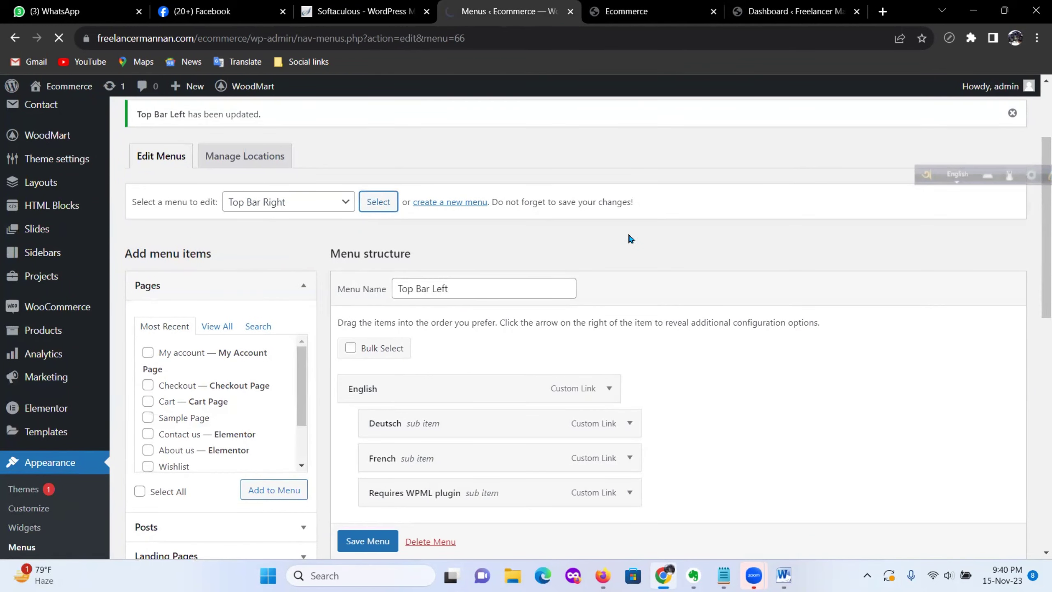
Step: Remove the Newsletter item from the Top Bar Right menu, save the menu, and check the result on the reloaded storefront
{"action": "scroll", "coordinate": [625, 261], "scroll_direction": "down", "scroll_amount": 5}
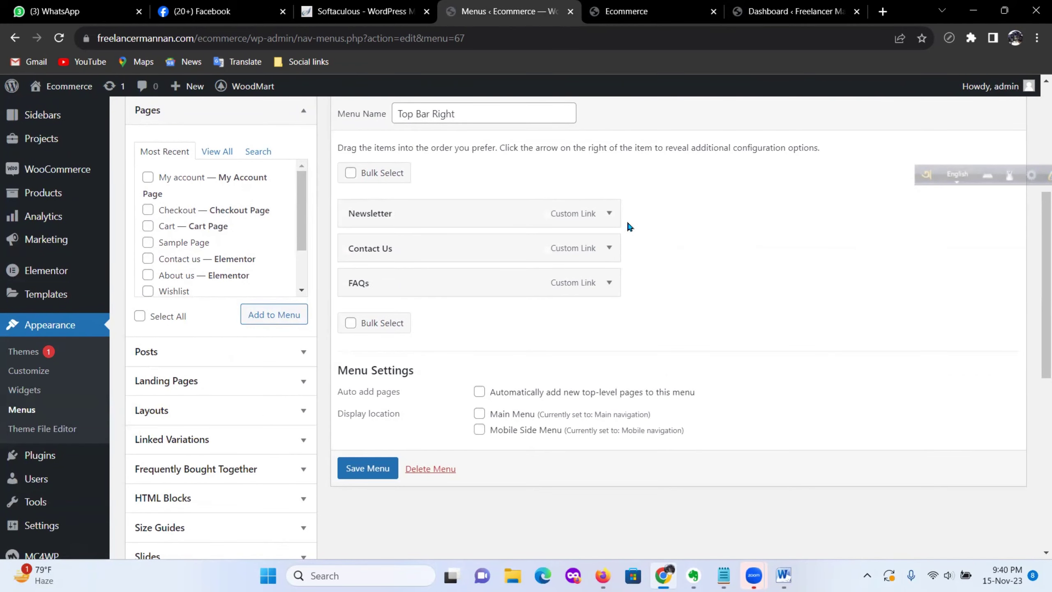
{"action": "left_click", "coordinate": [362, 176]}
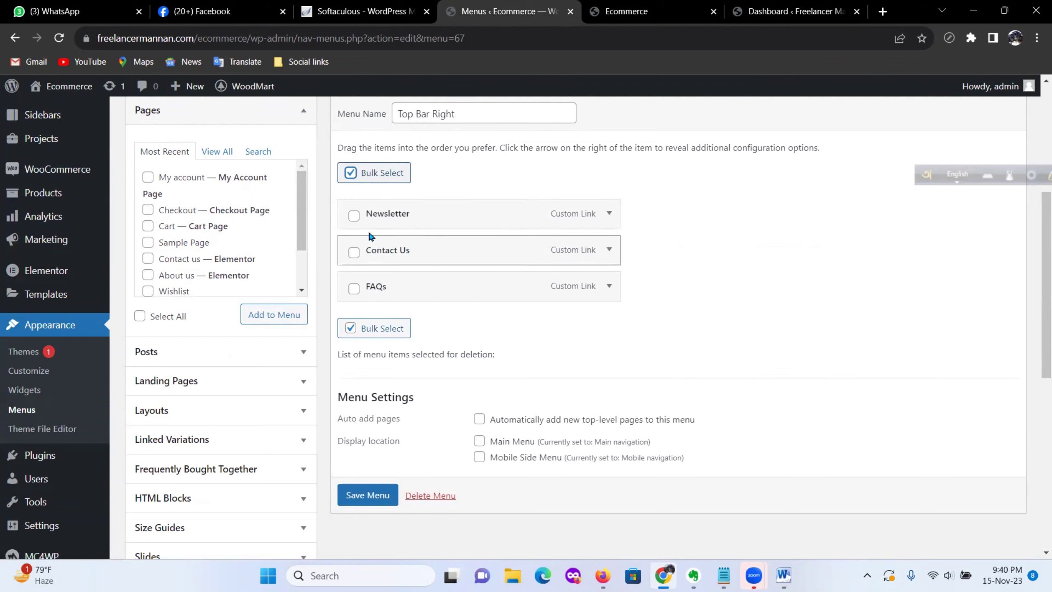
{"action": "left_click", "coordinate": [354, 215]}
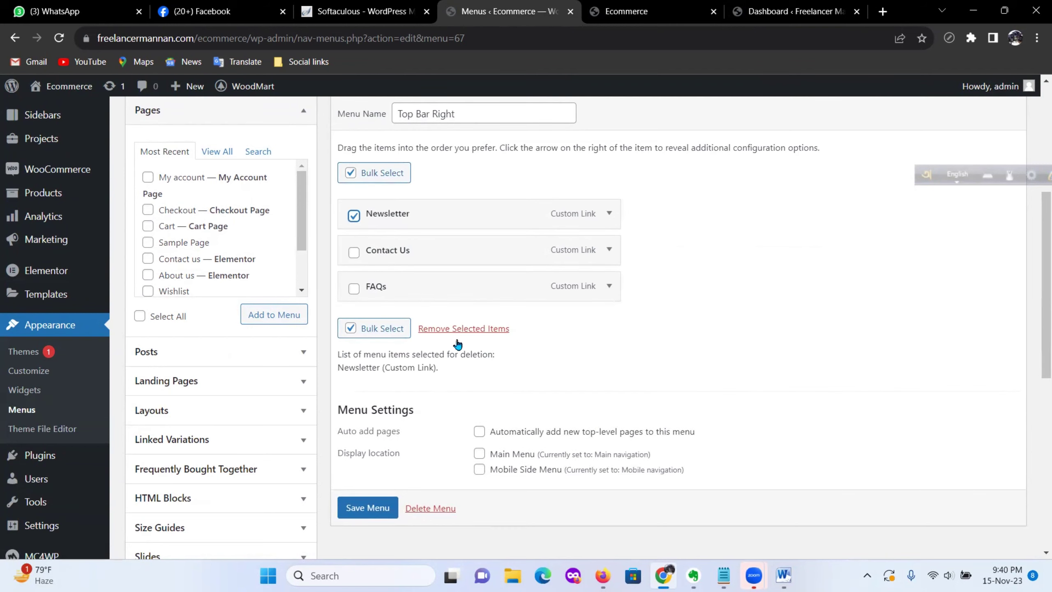
{"action": "left_click", "coordinate": [460, 330]}
{"action": "left_click", "coordinate": [379, 435]}
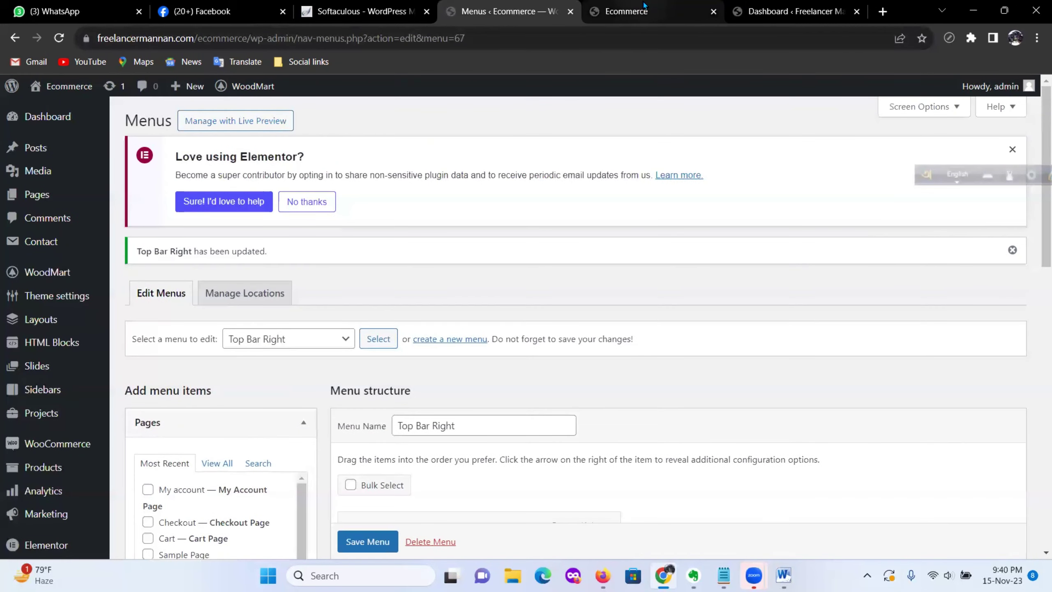
{"action": "left_click", "coordinate": [637, 11]}
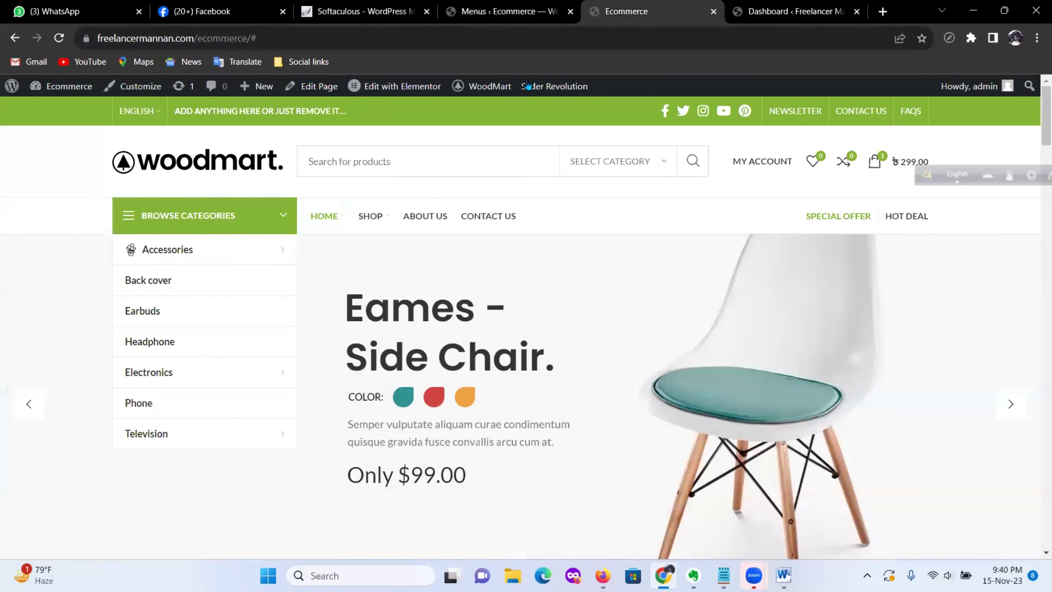
{"action": "left_click", "coordinate": [60, 38]}
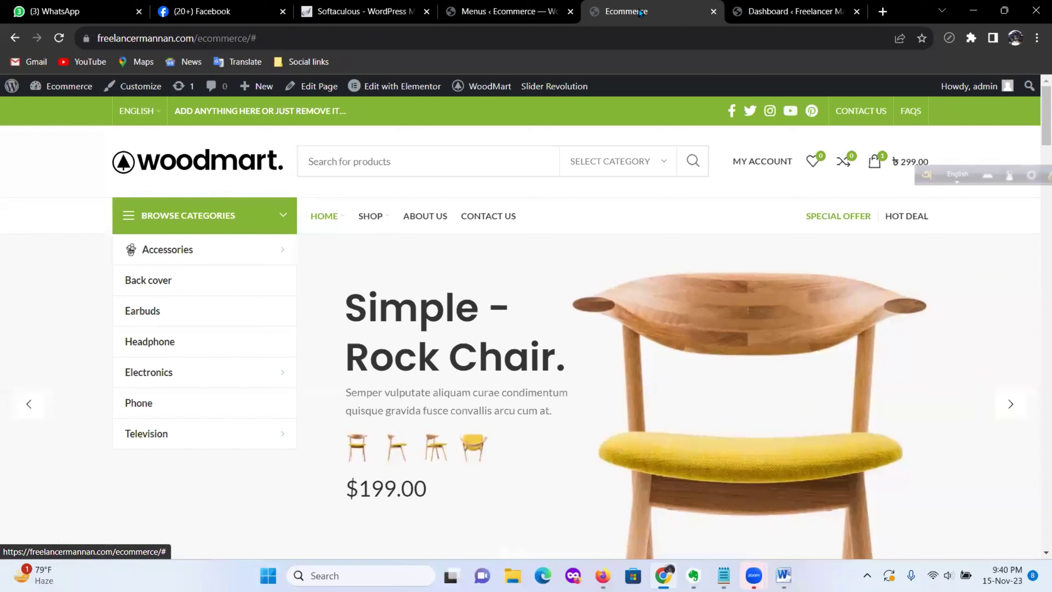
Step: Return to the WoodMart header builder, leaving the menu editor, and open the Header Base header for editing
{"action": "left_click", "coordinate": [499, 11]}
{"action": "scroll", "coordinate": [313, 304], "scroll_direction": "down", "scroll_amount": 5}
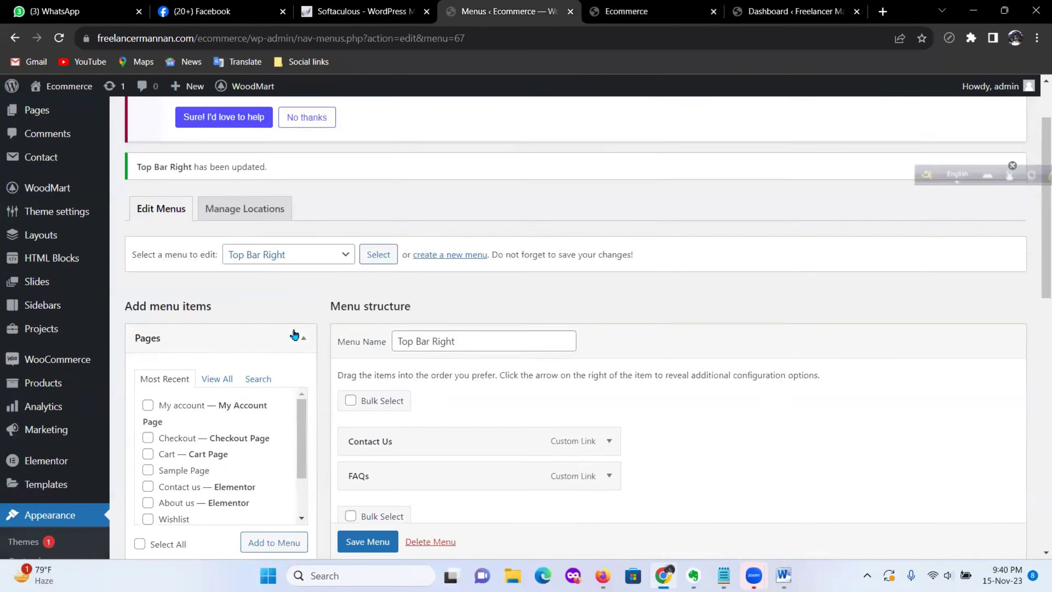
{"action": "mouse_move", "coordinate": [25, 344]}
{"action": "scroll", "coordinate": [25, 338], "scroll_direction": "up", "scroll_amount": 2}
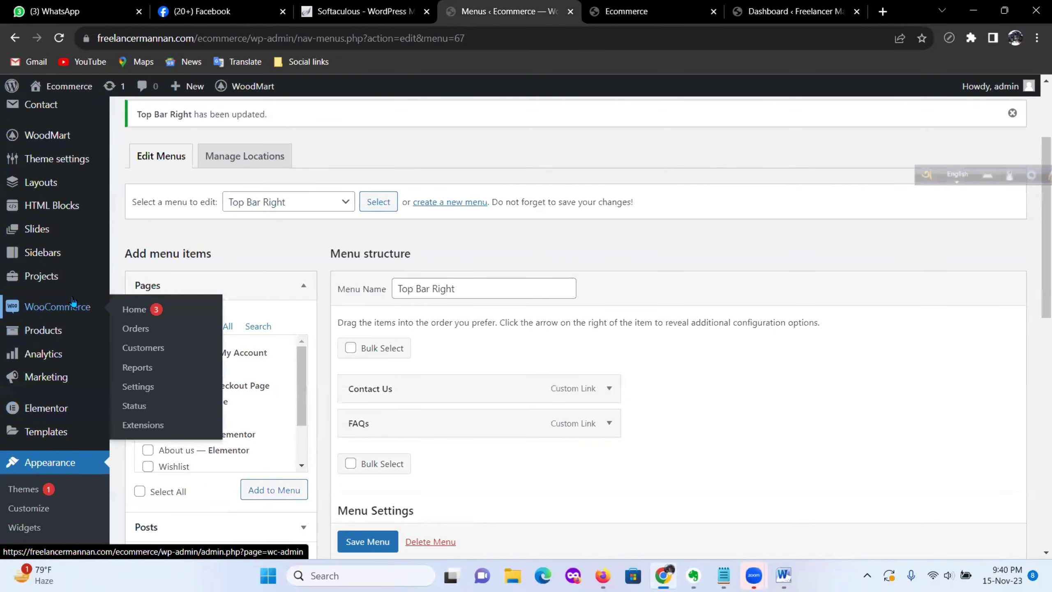
{"action": "scroll", "coordinate": [46, 343], "scroll_direction": "up", "scroll_amount": 2}
{"action": "mouse_move", "coordinate": [72, 231]}
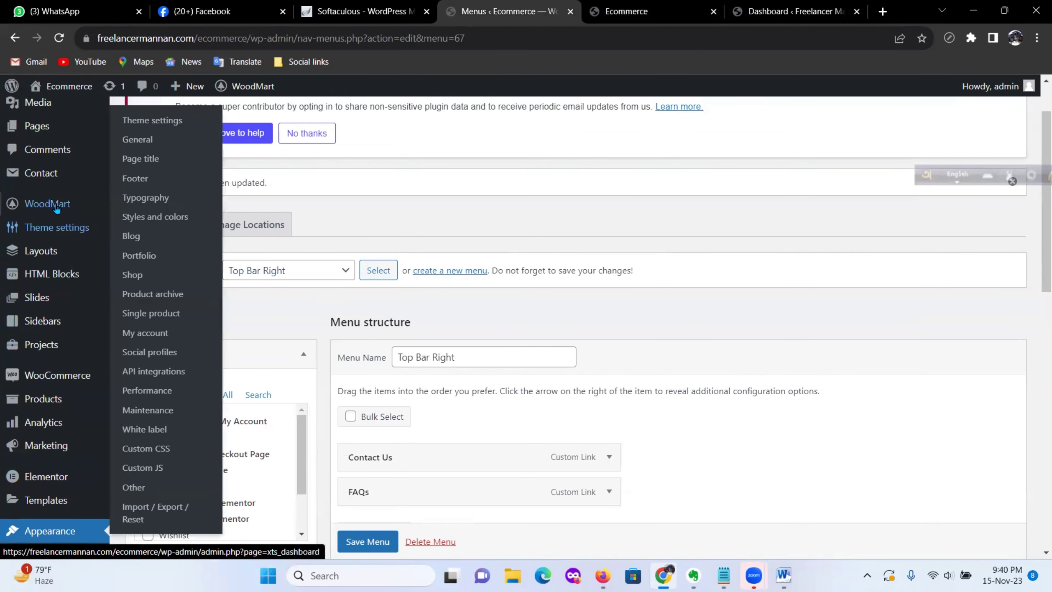
{"action": "mouse_move", "coordinate": [53, 207]}
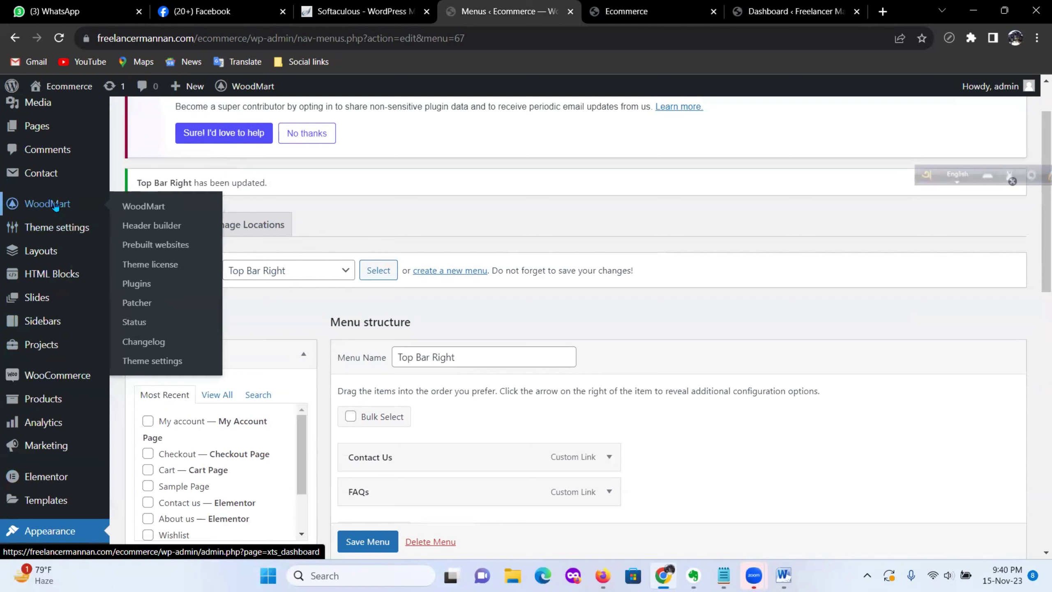
{"action": "left_click", "coordinate": [143, 228]}
{"action": "left_click", "coordinate": [581, 120]}
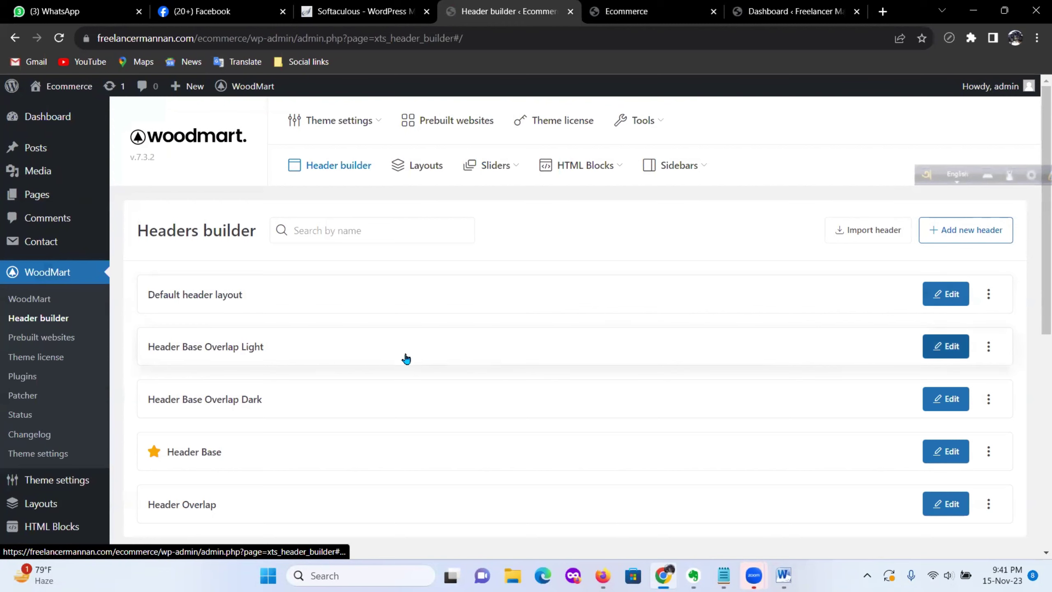
{"action": "scroll", "coordinate": [344, 405], "scroll_direction": "down", "scroll_amount": 2}
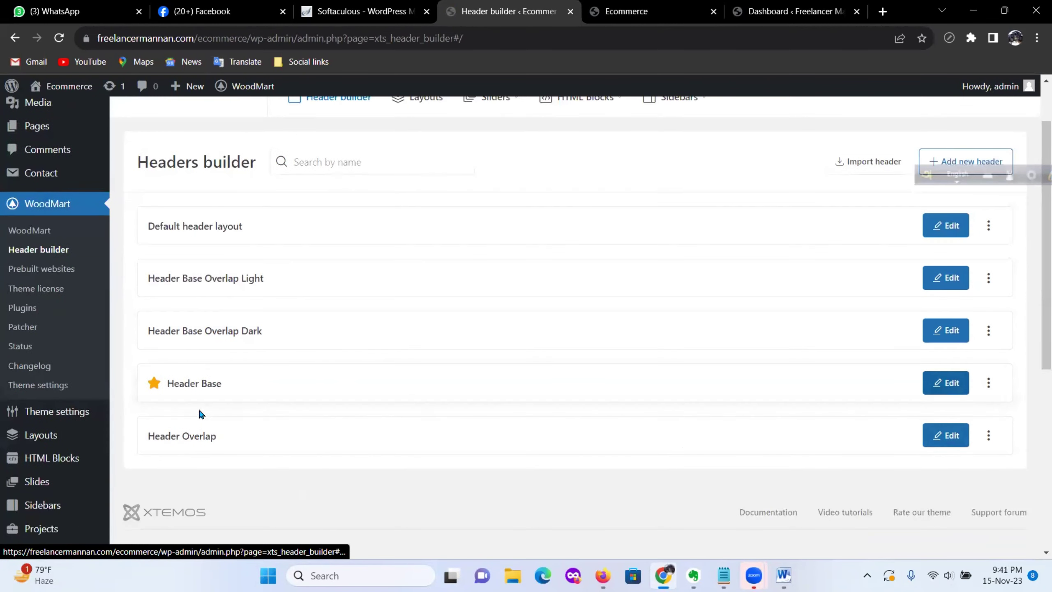
{"action": "left_click", "coordinate": [945, 382]}
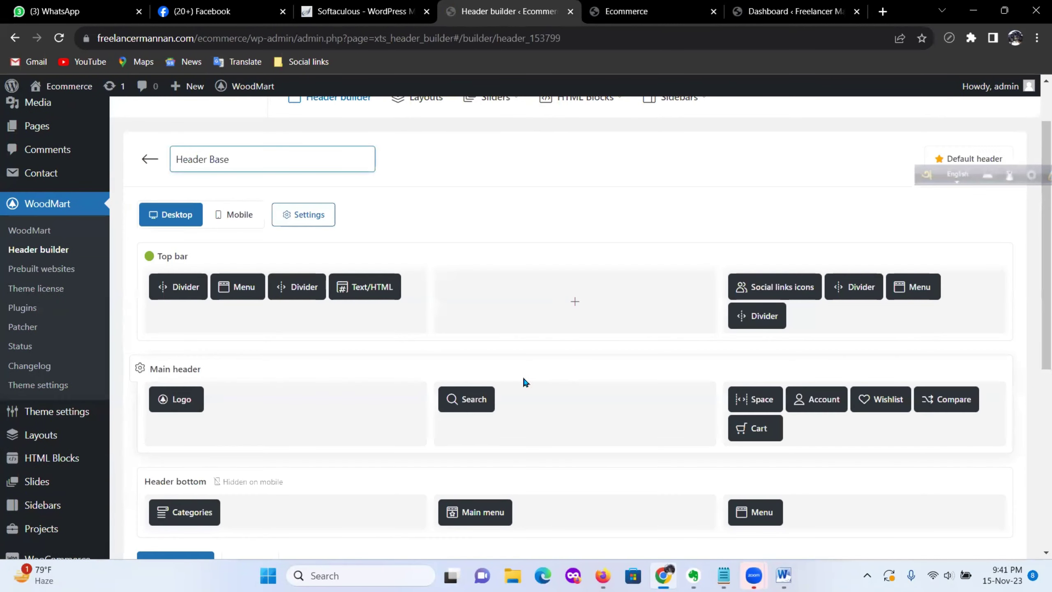
Step: Review the button type and style options of the top bar's Social links icons element, and close its settings without saving
{"action": "scroll", "coordinate": [501, 381], "scroll_direction": "down", "scroll_amount": 1}
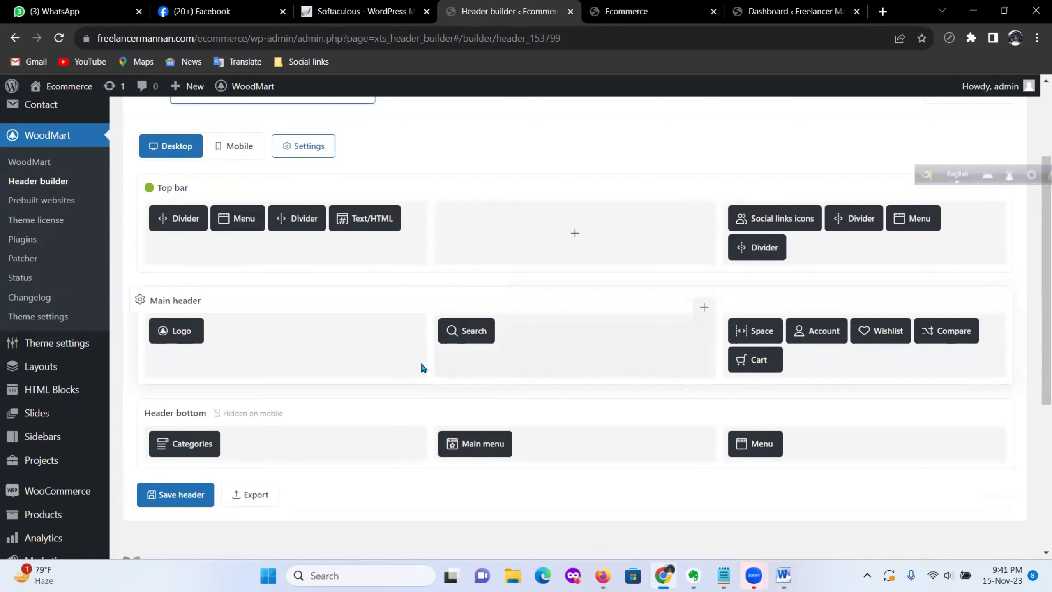
{"action": "mouse_move", "coordinate": [777, 223]}
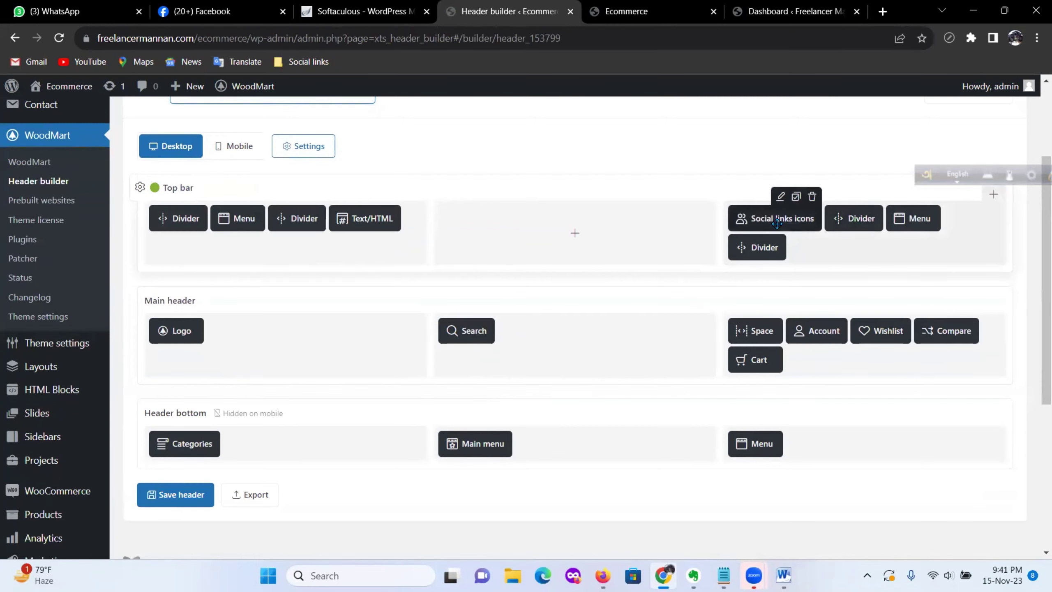
{"action": "left_click", "coordinate": [781, 198]}
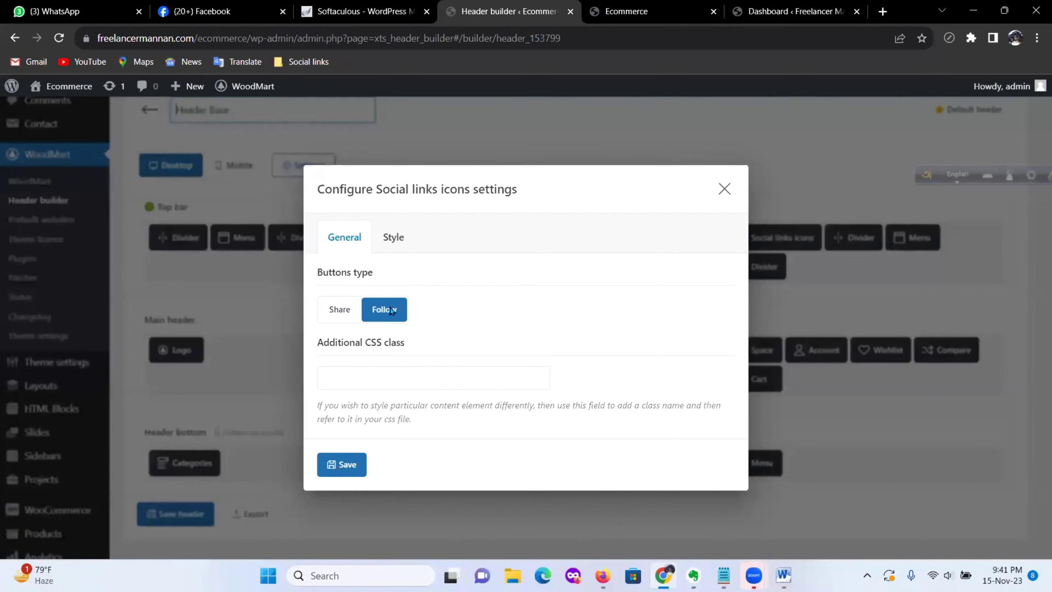
{"action": "left_click", "coordinate": [342, 315]}
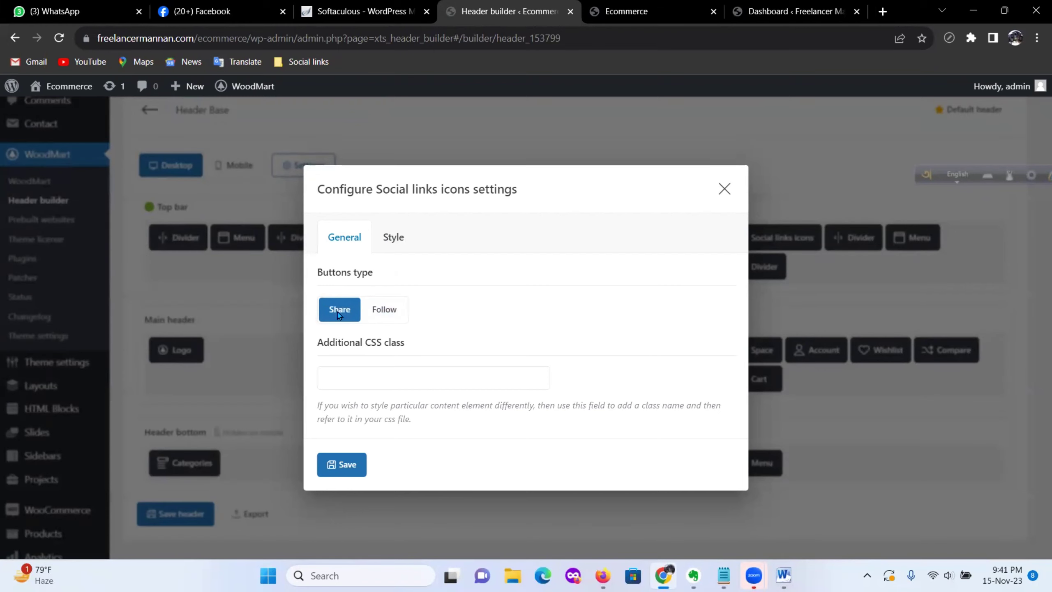
{"action": "left_click", "coordinate": [393, 316]}
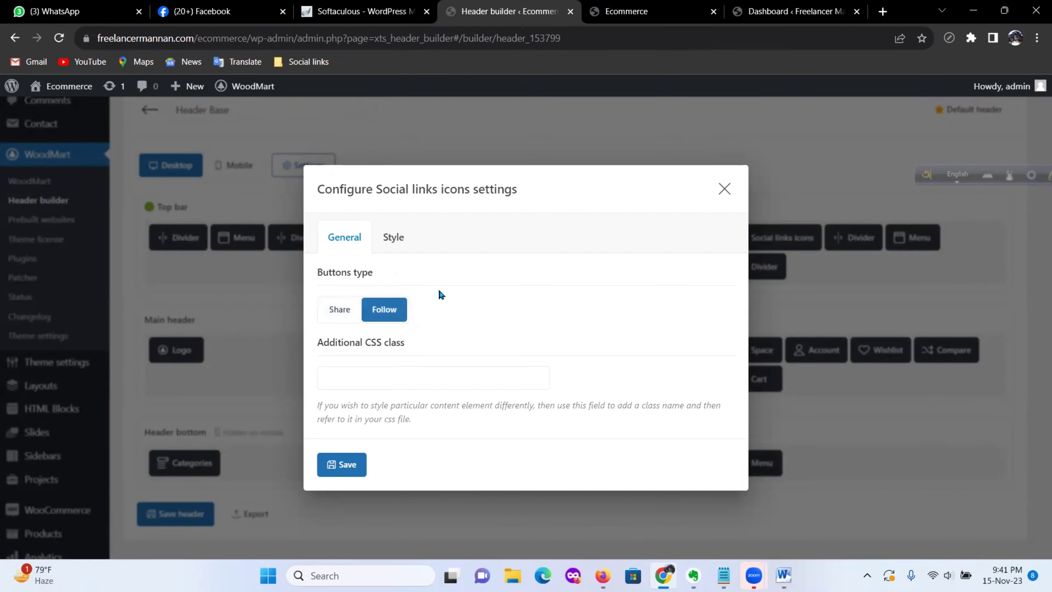
{"action": "left_click", "coordinate": [402, 239]}
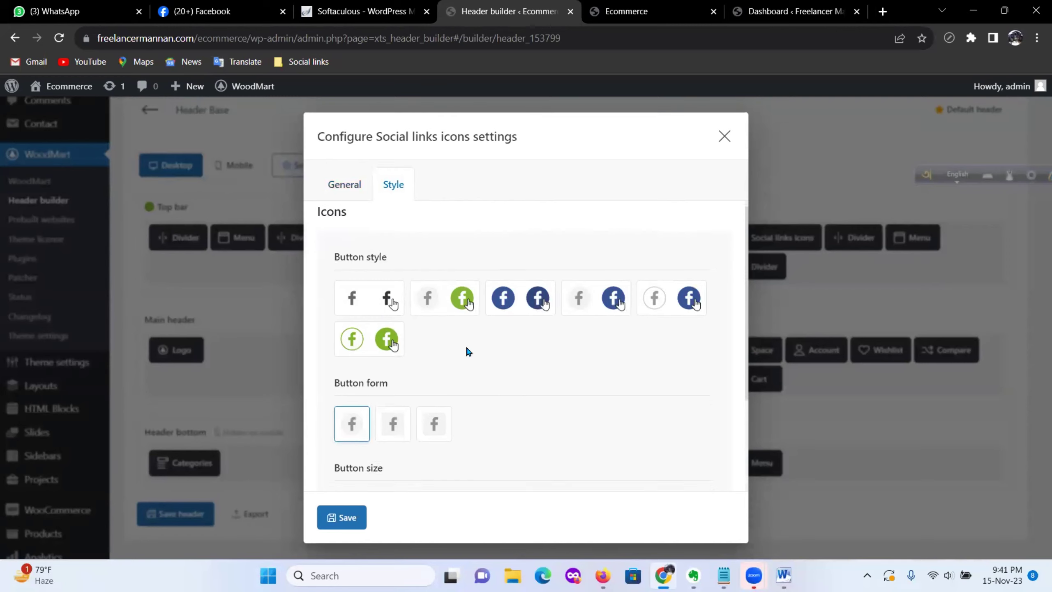
{"action": "scroll", "coordinate": [465, 345], "scroll_direction": "down", "scroll_amount": 3}
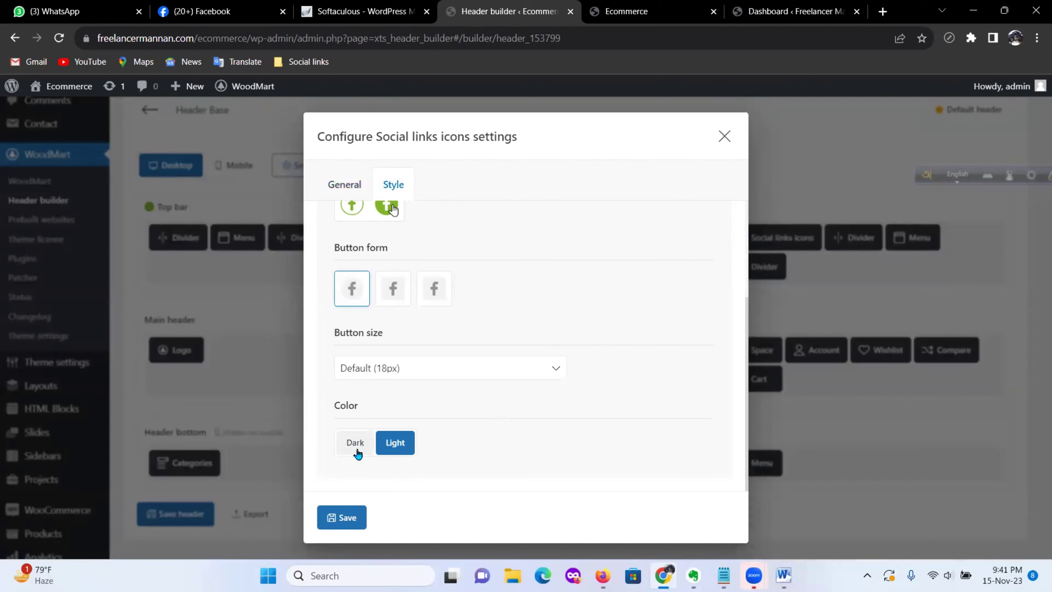
{"action": "scroll", "coordinate": [455, 401], "scroll_direction": "up", "scroll_amount": 4}
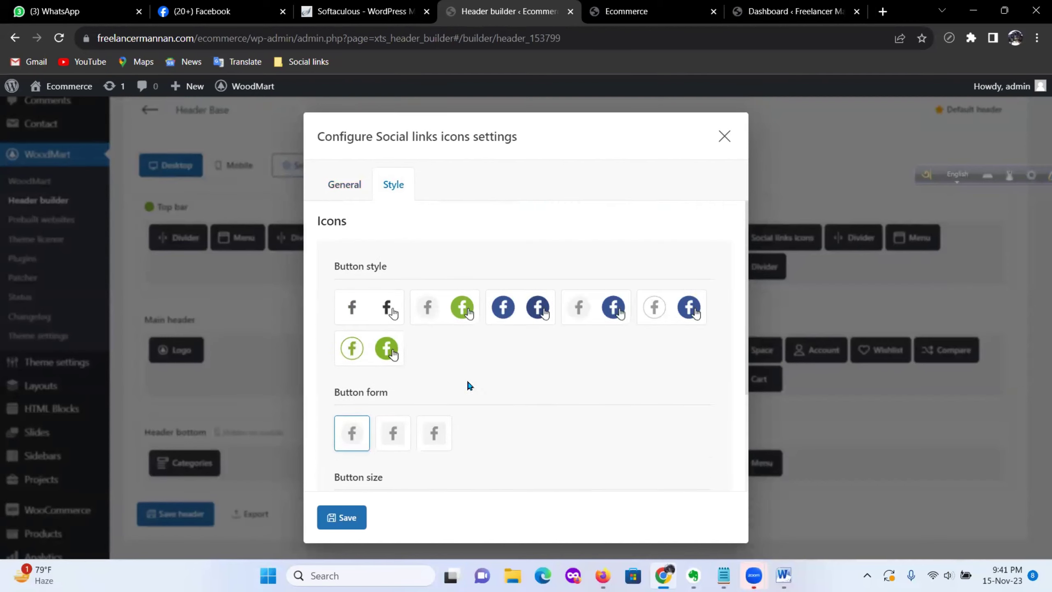
{"action": "left_click", "coordinate": [344, 184]}
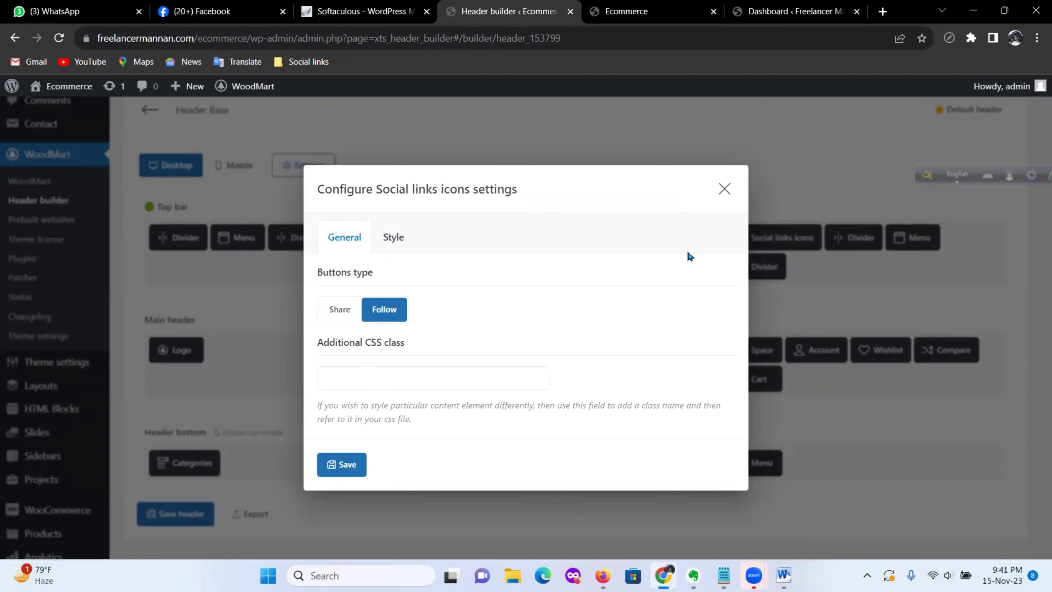
{"action": "left_click", "coordinate": [722, 189]}
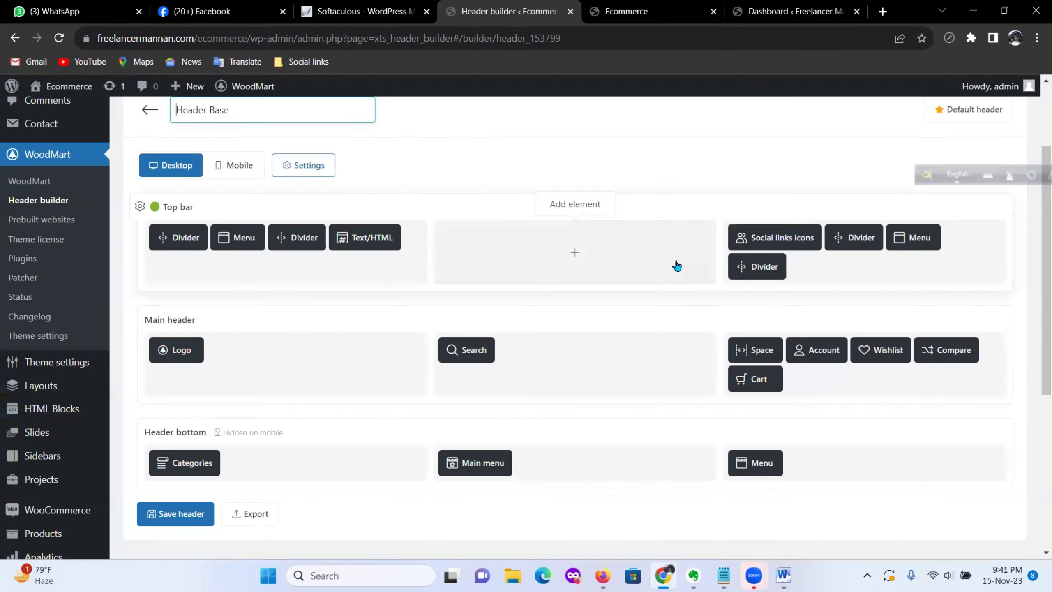
Step: Open the Links to social profiles page under Social profiles in the theme settings
{"action": "scroll", "coordinate": [717, 330], "scroll_direction": "down", "scroll_amount": 5}
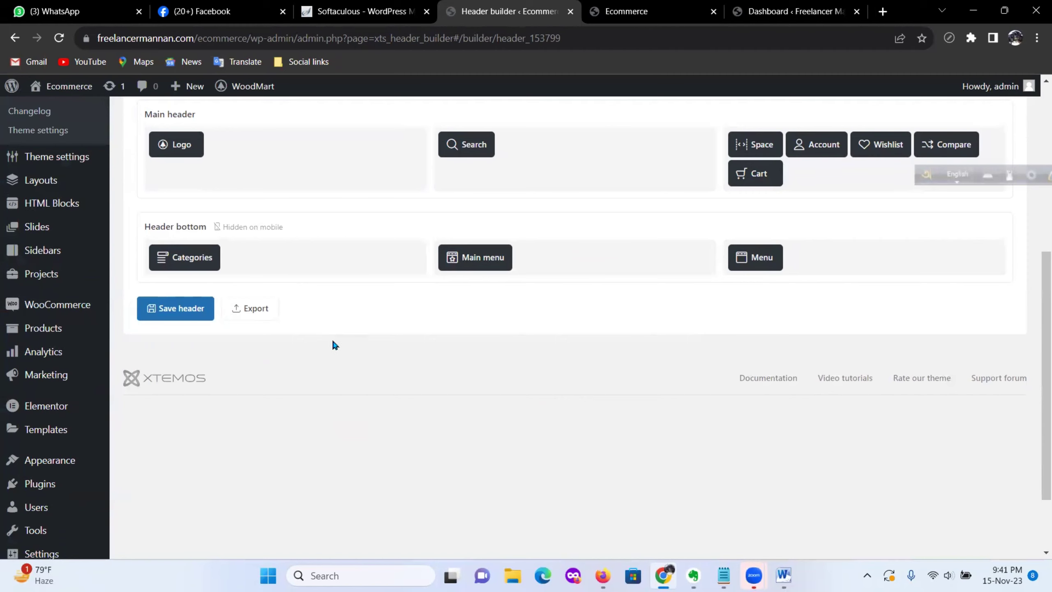
{"action": "scroll", "coordinate": [123, 301], "scroll_direction": "up", "scroll_amount": 6}
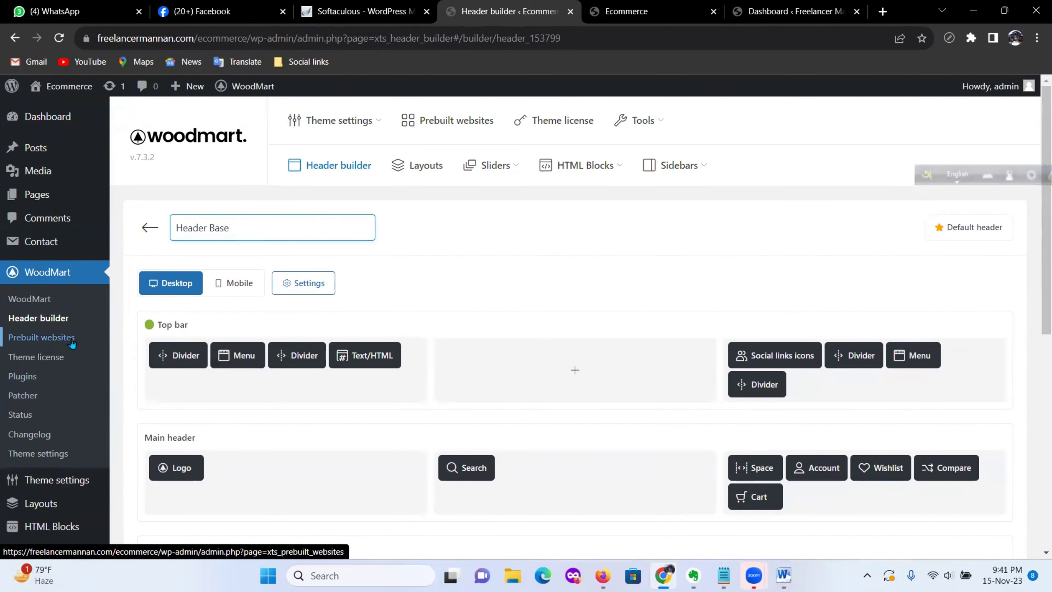
{"action": "scroll", "coordinate": [71, 342], "scroll_direction": "down", "scroll_amount": 5}
{"action": "mouse_move", "coordinate": [62, 276]}
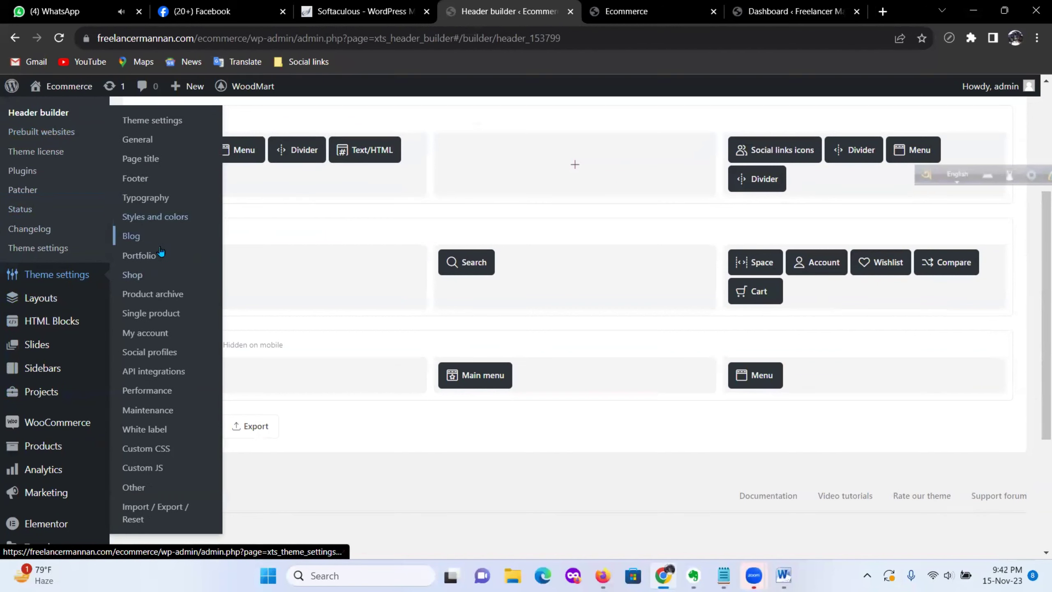
{"action": "left_click", "coordinate": [152, 351]}
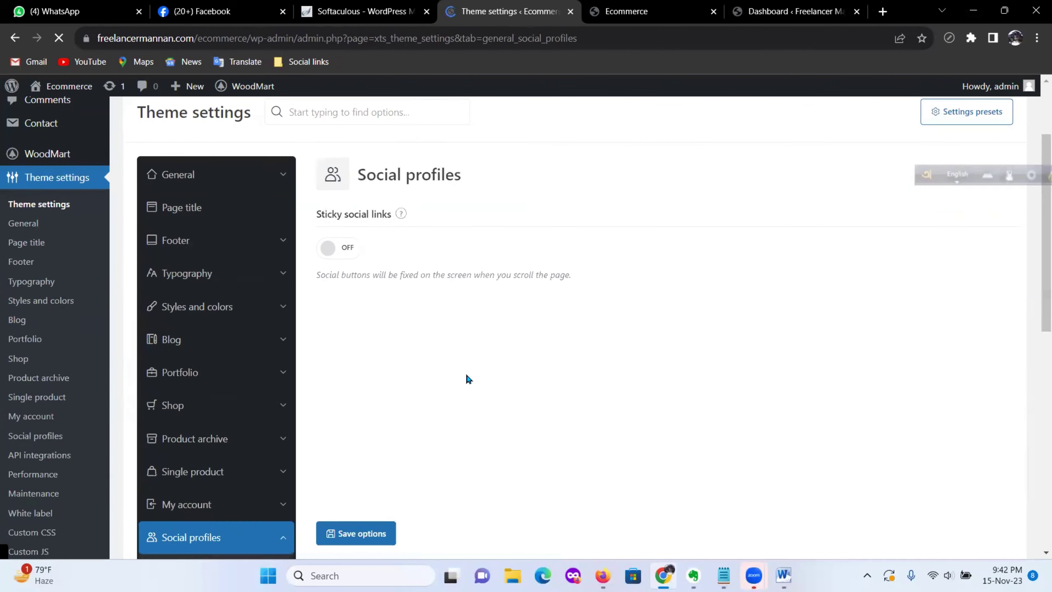
{"action": "scroll", "coordinate": [377, 370], "scroll_direction": "down", "scroll_amount": 4}
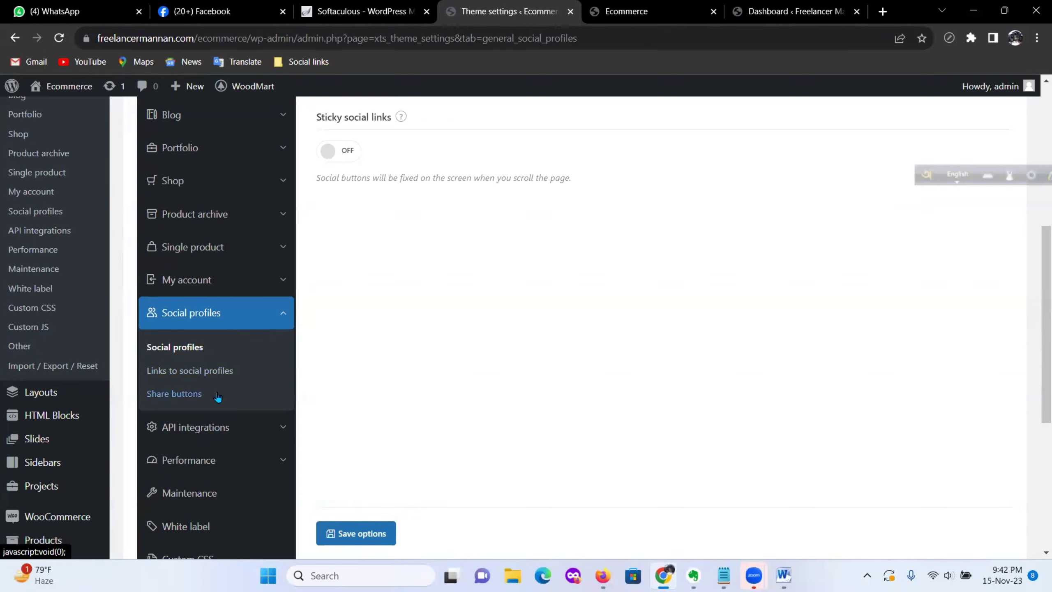
{"action": "left_click", "coordinate": [202, 371]}
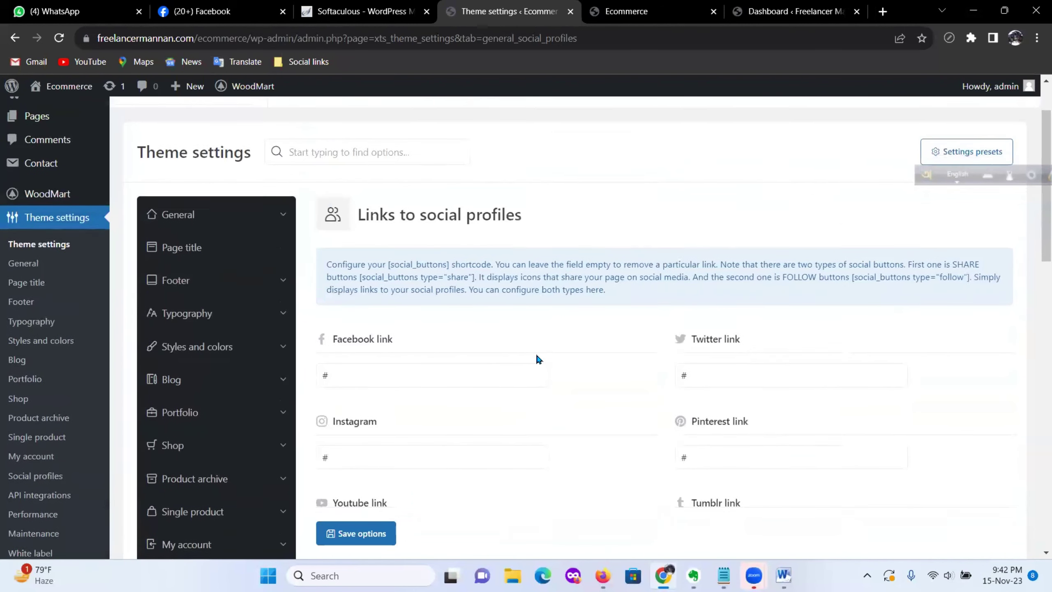
Step: Examine the available social profile link fields and compare them with the social icons in the storefront's top bar
{"action": "scroll", "coordinate": [496, 352], "scroll_direction": "down", "scroll_amount": 1}
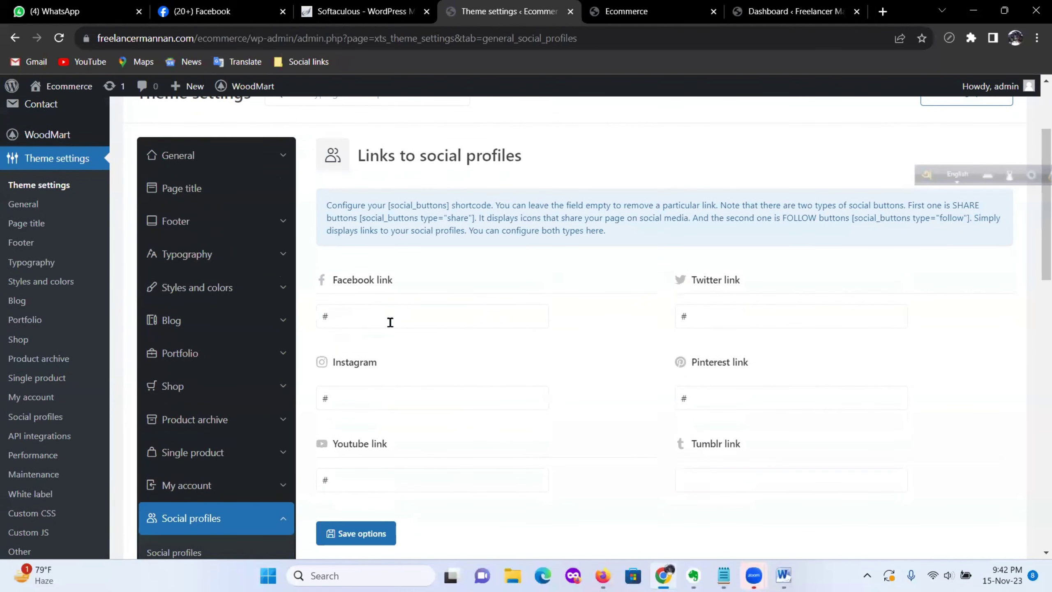
{"action": "scroll", "coordinate": [390, 322], "scroll_direction": "down", "scroll_amount": 2}
{"action": "scroll", "coordinate": [404, 290], "scroll_direction": "down", "scroll_amount": 2}
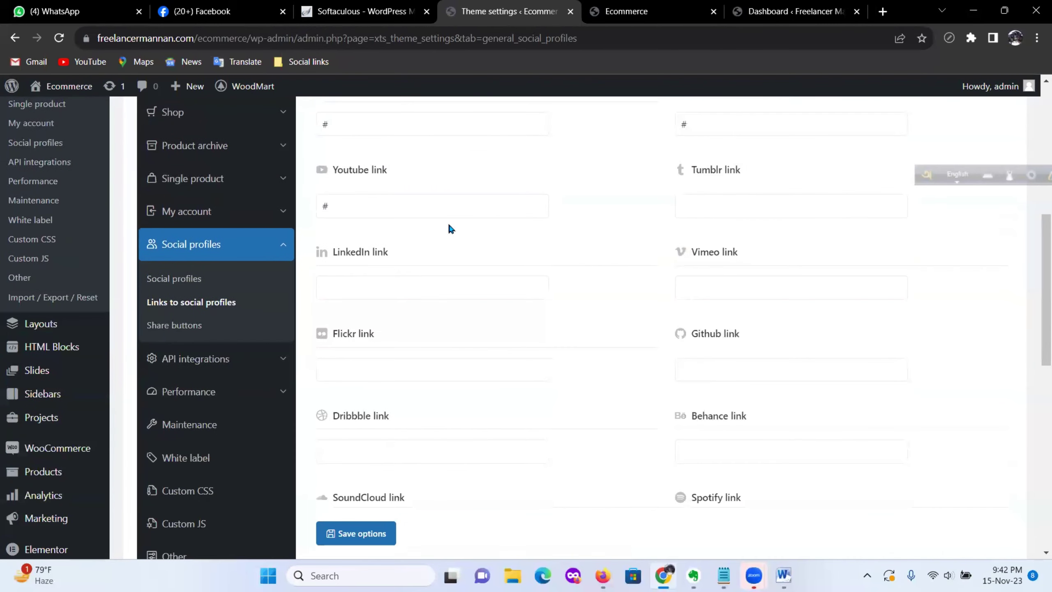
{"action": "scroll", "coordinate": [454, 226], "scroll_direction": "up", "scroll_amount": 2}
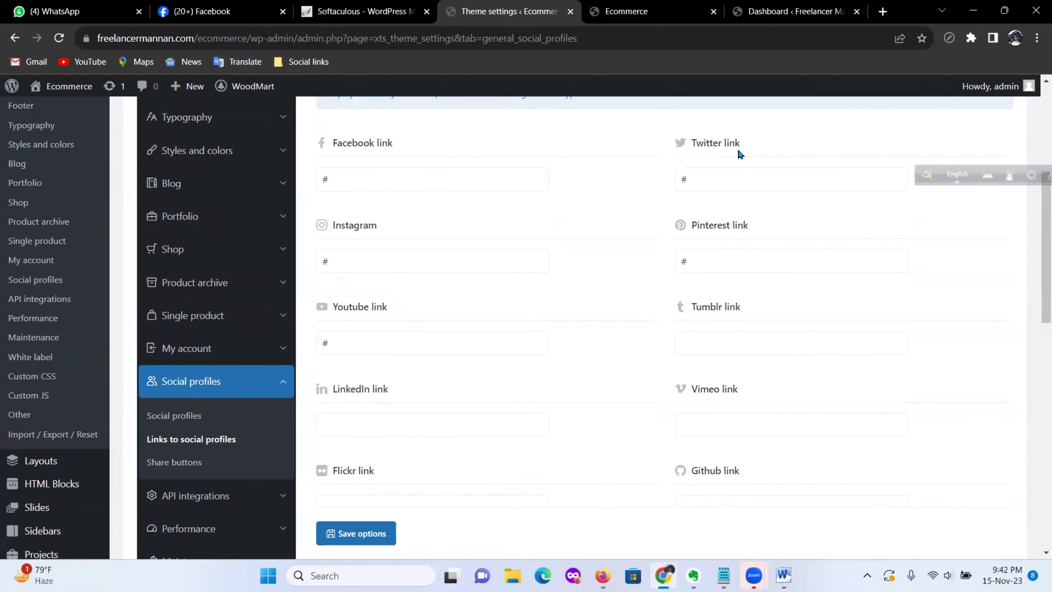
{"action": "scroll", "coordinate": [744, 270], "scroll_direction": "down", "scroll_amount": 7}
{"action": "scroll", "coordinate": [744, 270], "scroll_direction": "up", "scroll_amount": 2}
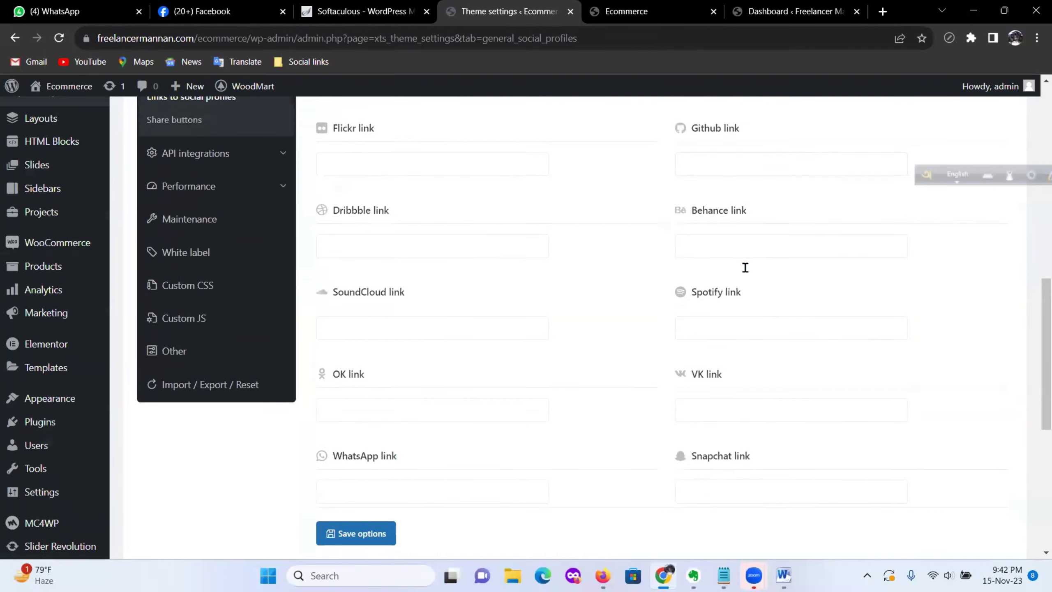
{"action": "scroll", "coordinate": [744, 270], "scroll_direction": "down", "scroll_amount": 3}
{"action": "scroll", "coordinate": [621, 317], "scroll_direction": "up", "scroll_amount": 10}
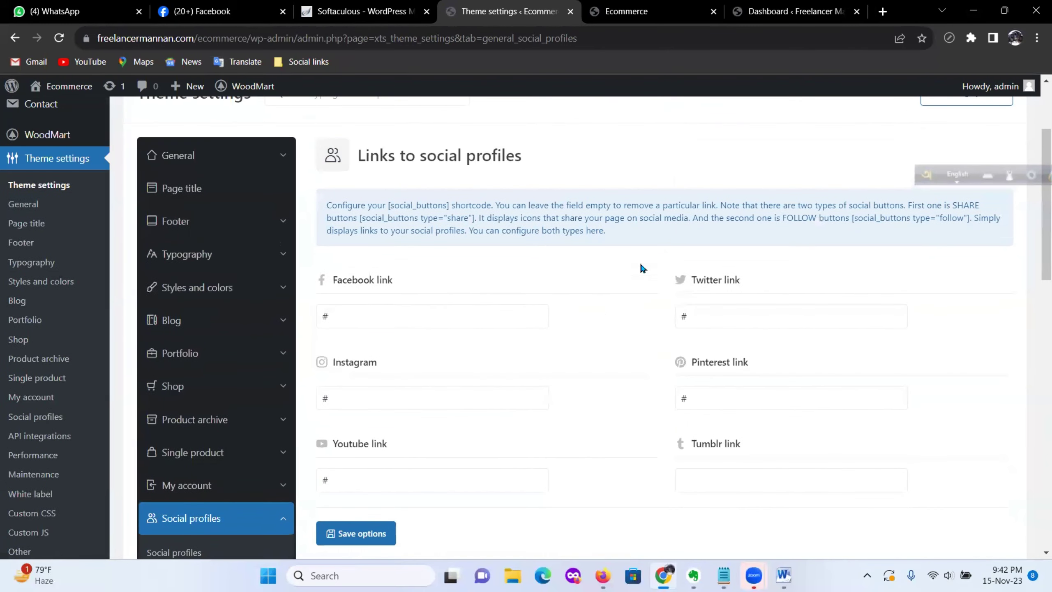
{"action": "left_click", "coordinate": [639, 12]}
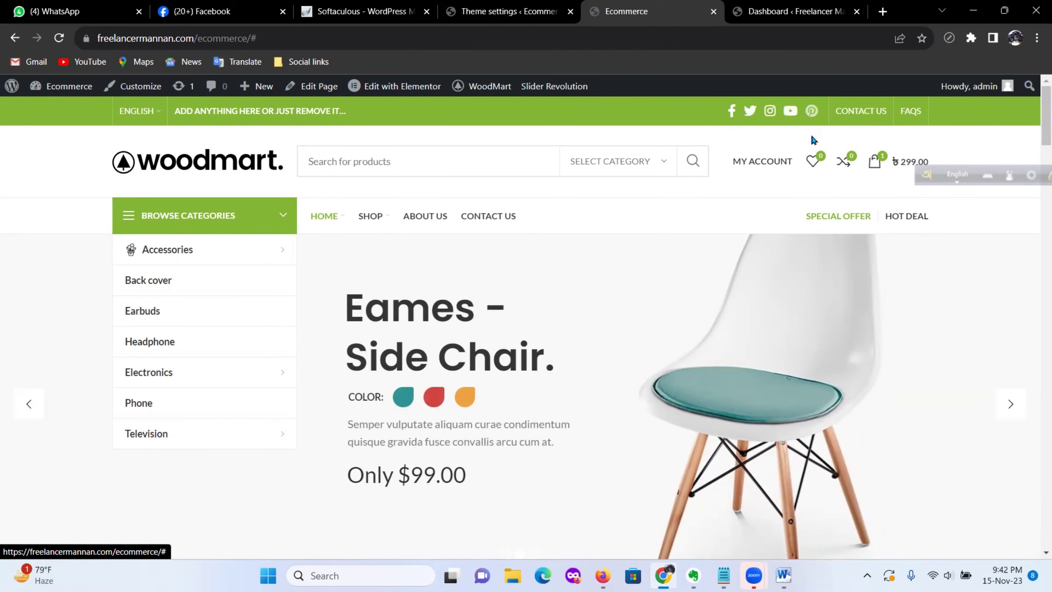
{"action": "key", "text": "ctrl+shift+Tab"}
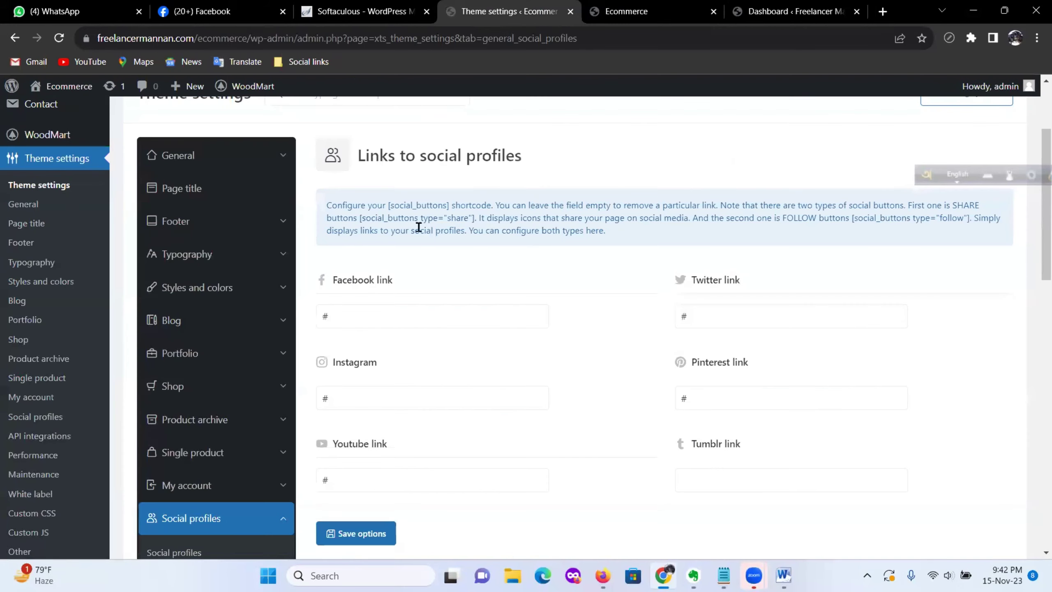
Step: Set the LinkedIn link to #, save the theme options, and check the social icons on the reloaded storefront
{"action": "scroll", "coordinate": [521, 284], "scroll_direction": "down", "scroll_amount": 8}
{"action": "scroll", "coordinate": [518, 315], "scroll_direction": "up", "scroll_amount": 3}
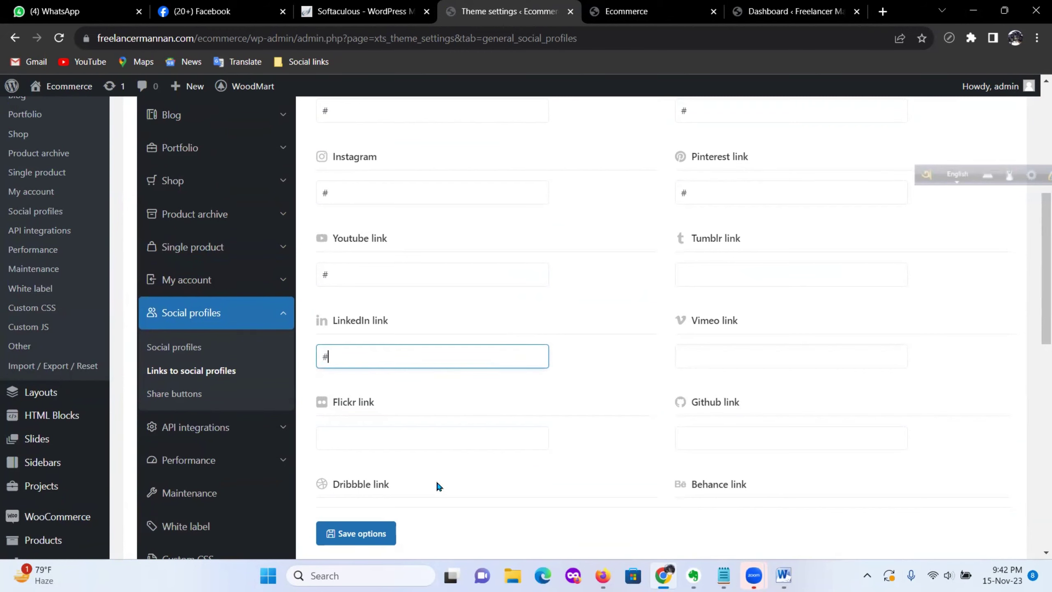
{"action": "scroll", "coordinate": [438, 484], "scroll_direction": "down", "scroll_amount": 2}
{"action": "key", "text": "Return"}
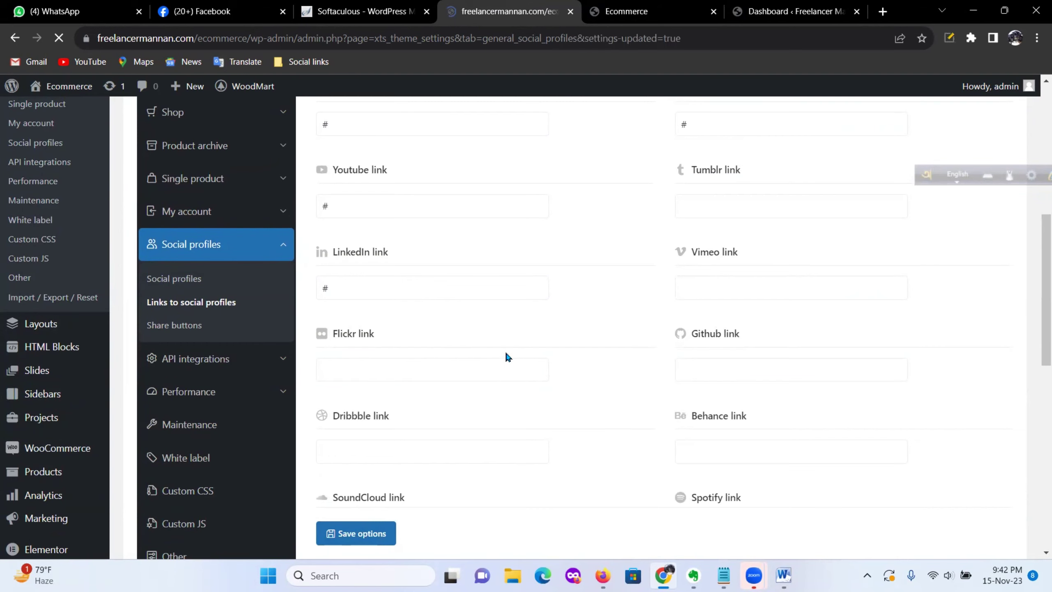
{"action": "left_click", "coordinate": [643, 8]}
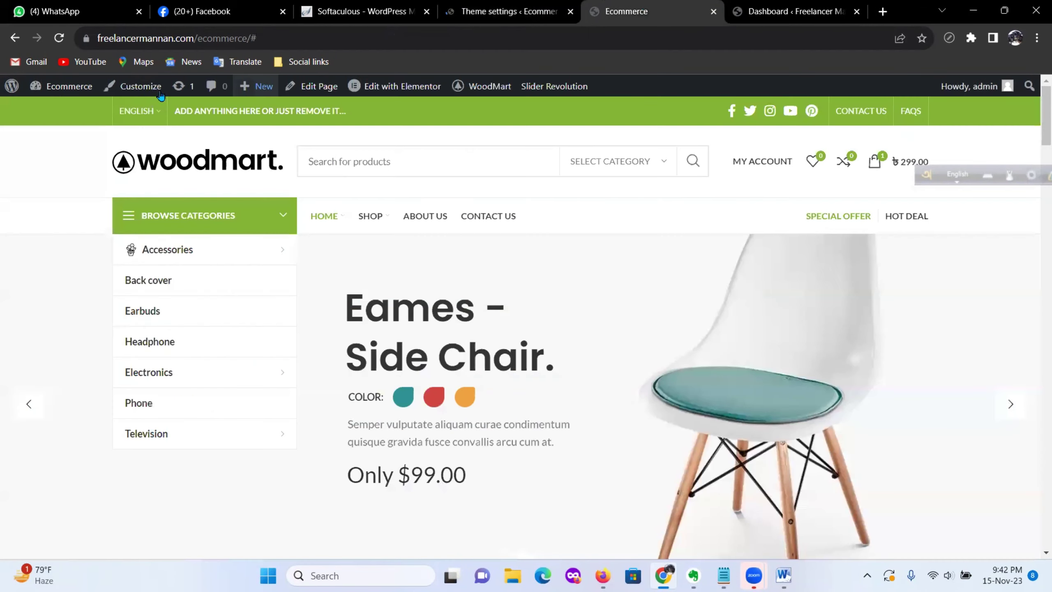
{"action": "key", "text": "F5"}
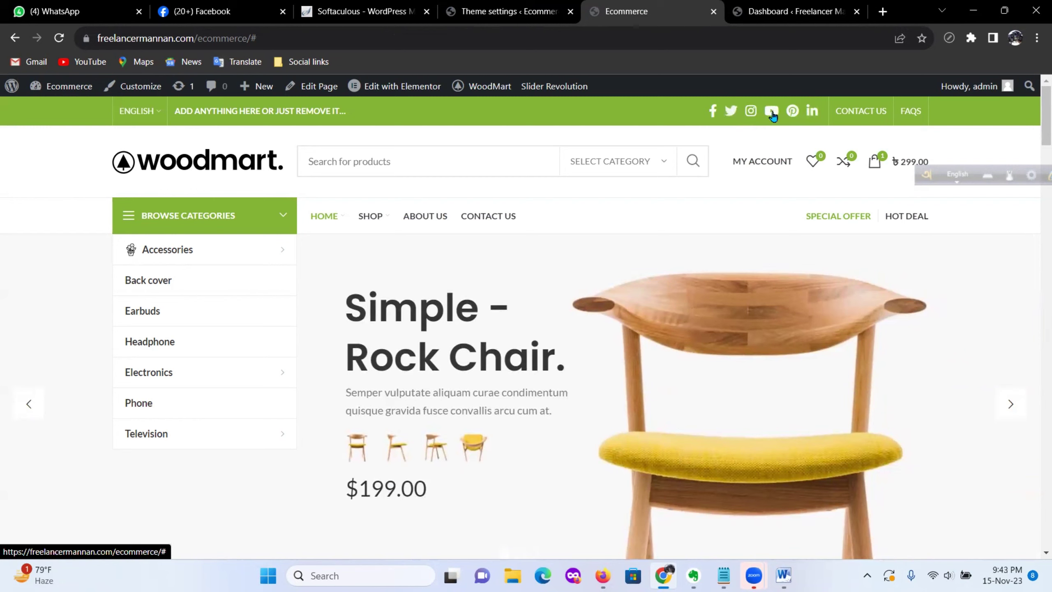
Step: Clear the Pinterest link in the social profile links and save the theme options
{"action": "left_click", "coordinate": [508, 11]}
{"action": "scroll", "coordinate": [495, 306], "scroll_direction": "down", "scroll_amount": 5}
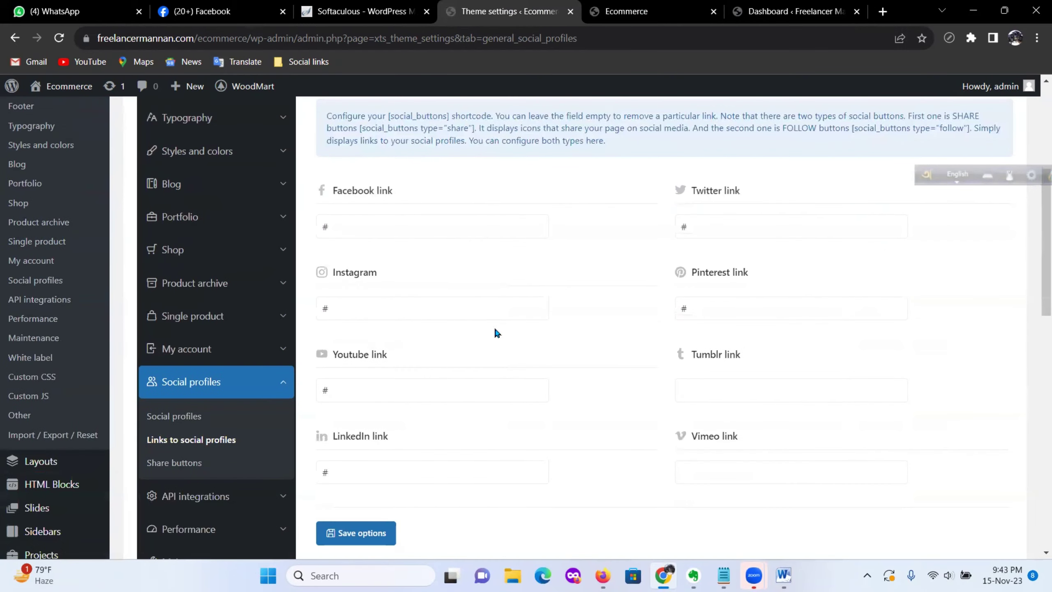
{"action": "left_click", "coordinate": [337, 304]}
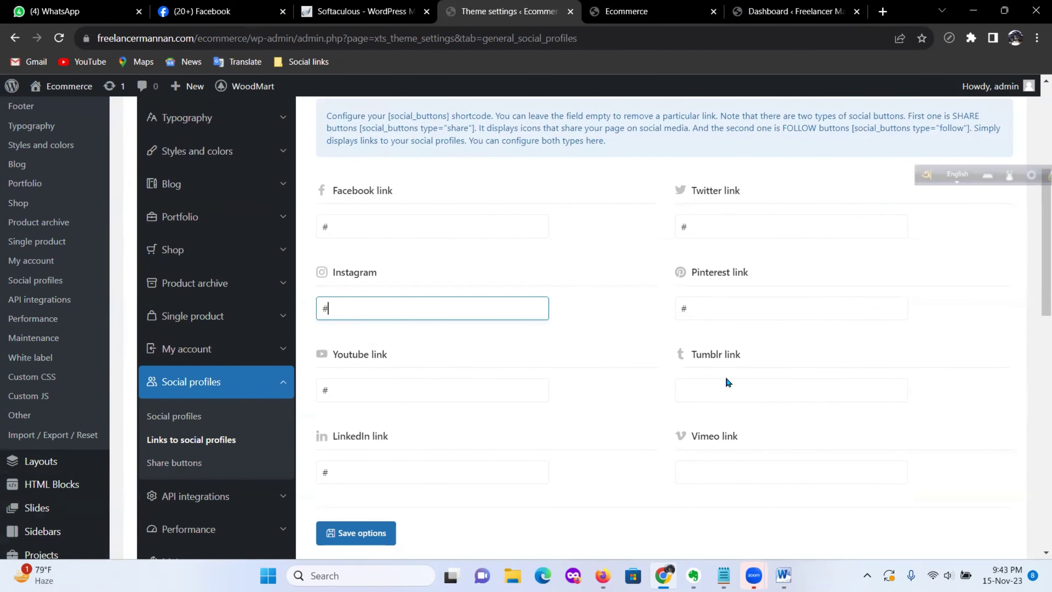
{"action": "left_click", "coordinate": [719, 299]}
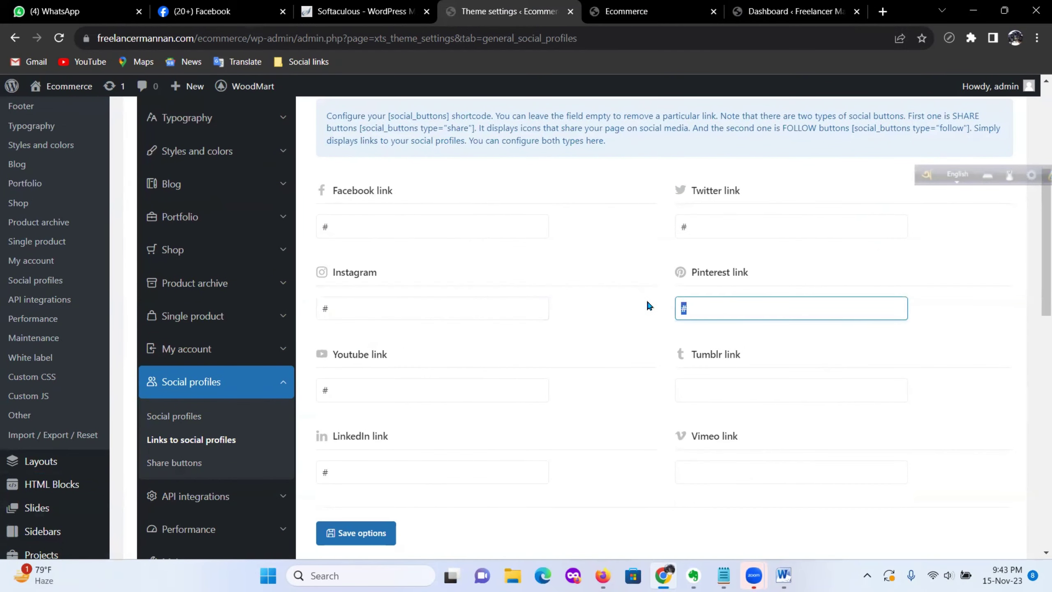
{"action": "key", "text": "BackSpace"}
{"action": "left_click", "coordinate": [355, 533]}
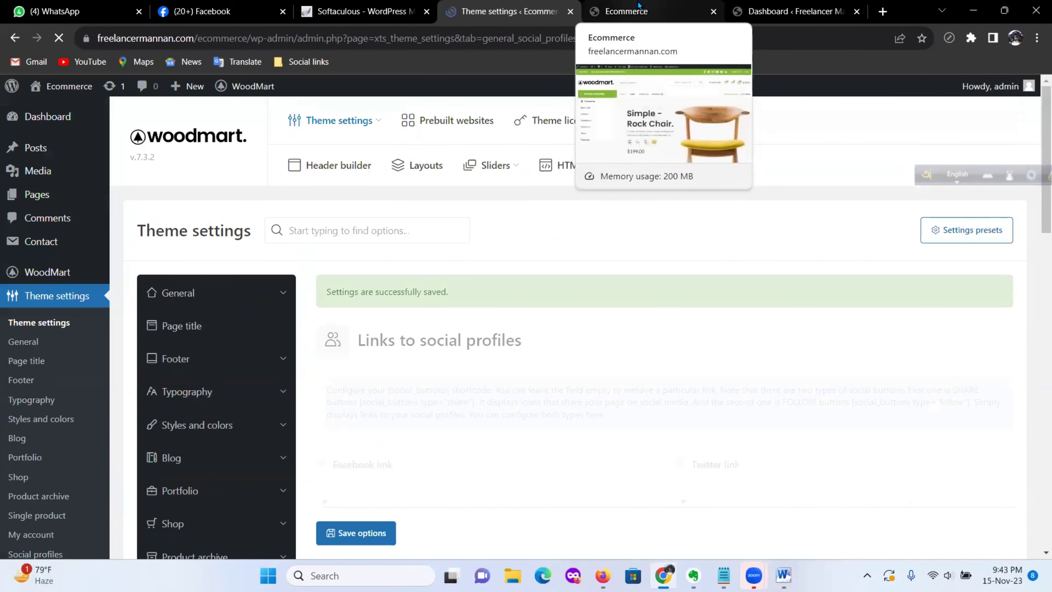
Step: Reload the storefront home page and check the social icons and the language menu in the top bar
{"action": "left_click", "coordinate": [599, 16]}
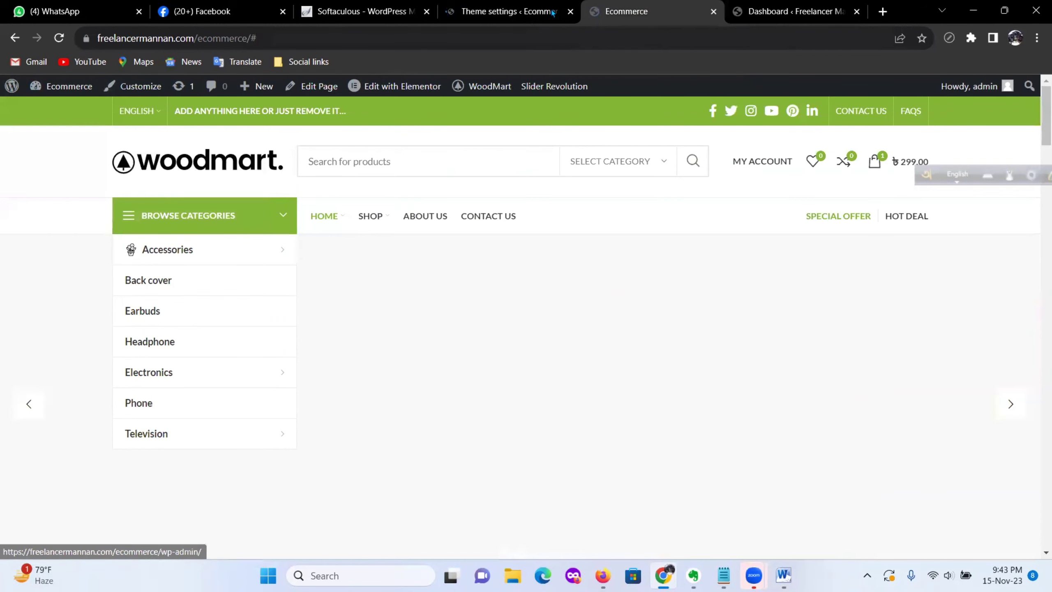
{"action": "left_click", "coordinate": [59, 38]}
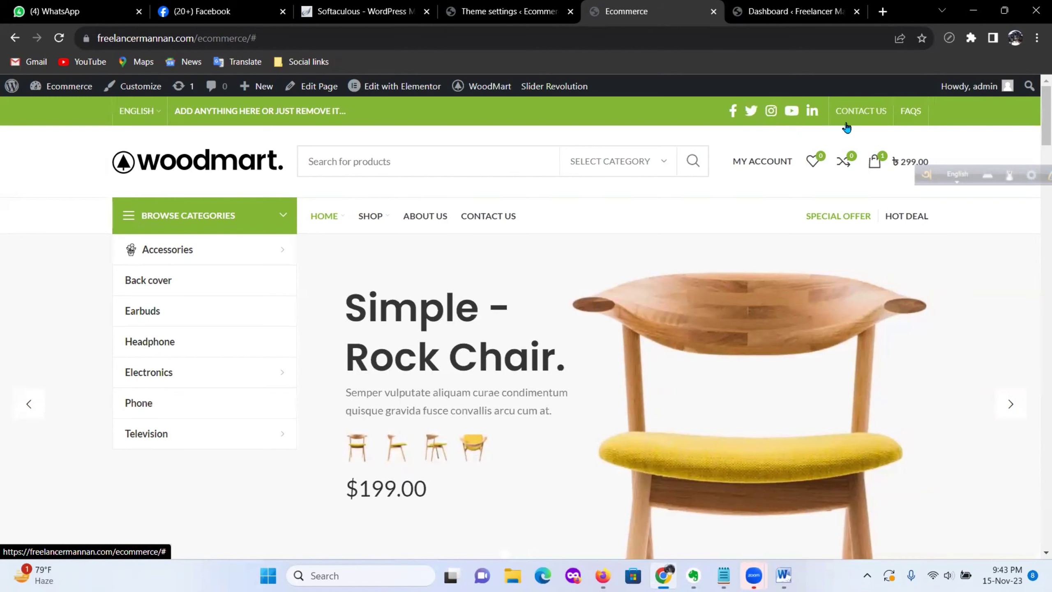
{"action": "mouse_move", "coordinate": [140, 118]}
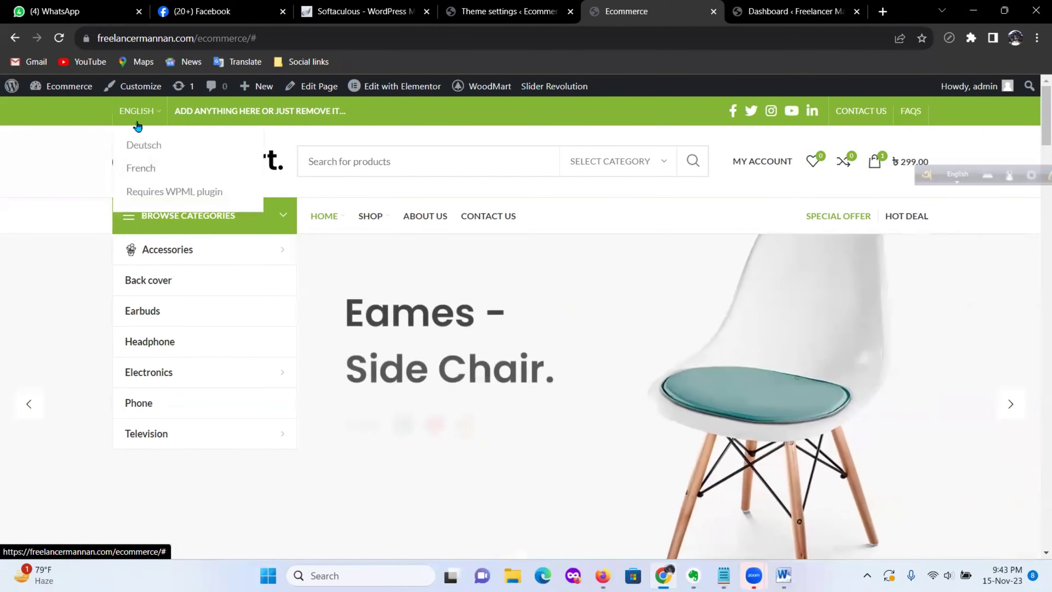
{"action": "scroll", "coordinate": [380, 211], "scroll_direction": "down", "scroll_amount": 2}
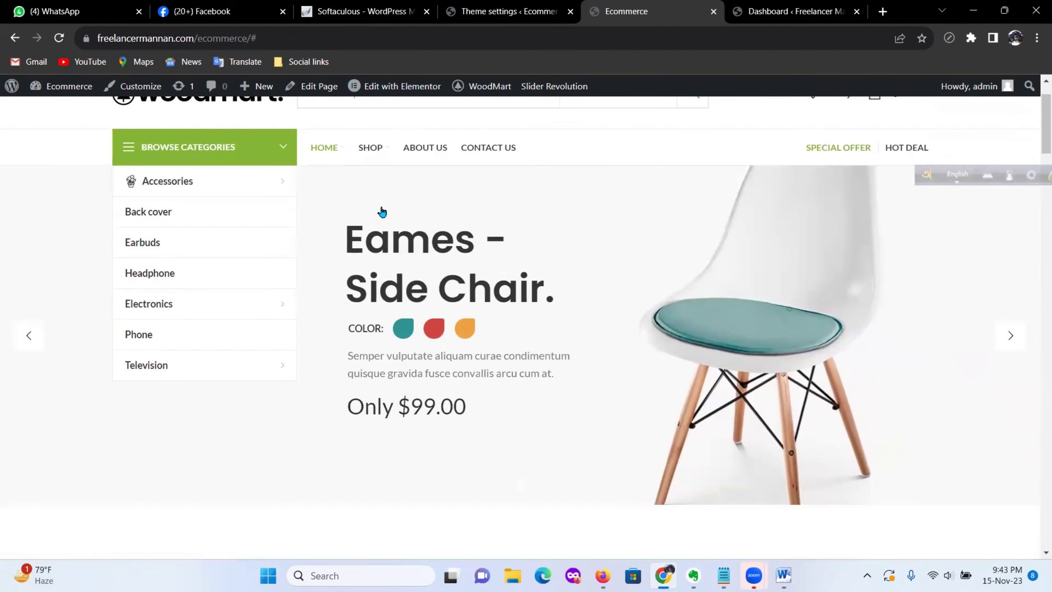
Step: Open the default Header Base layout for editing in the WoodMart header builder
{"action": "scroll", "coordinate": [229, 211], "scroll_direction": "up", "scroll_amount": 2}
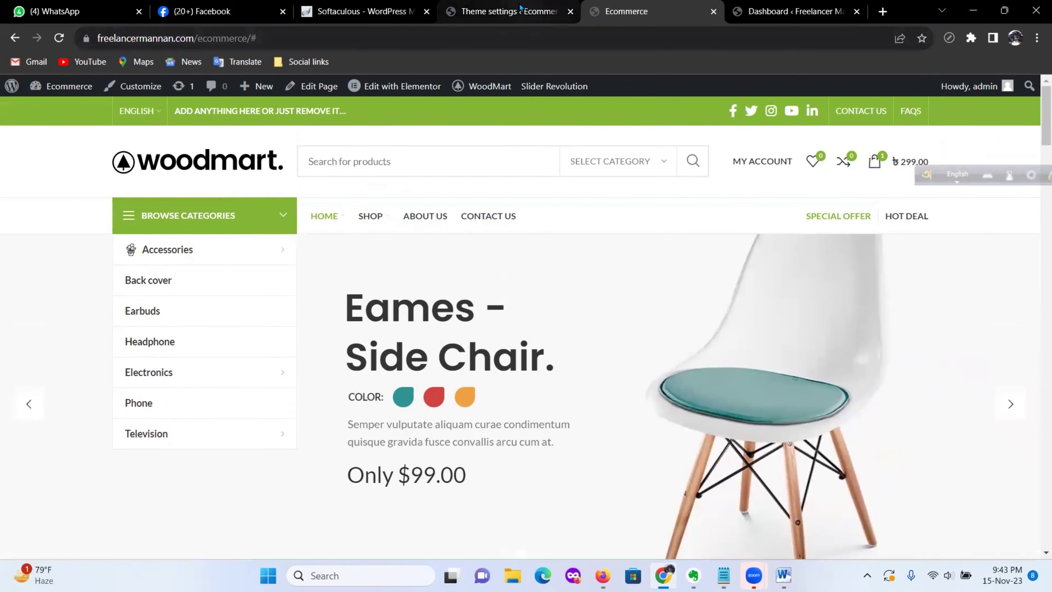
{"action": "left_click", "coordinate": [534, 11]}
{"action": "scroll", "coordinate": [431, 275], "scroll_direction": "down", "scroll_amount": 5}
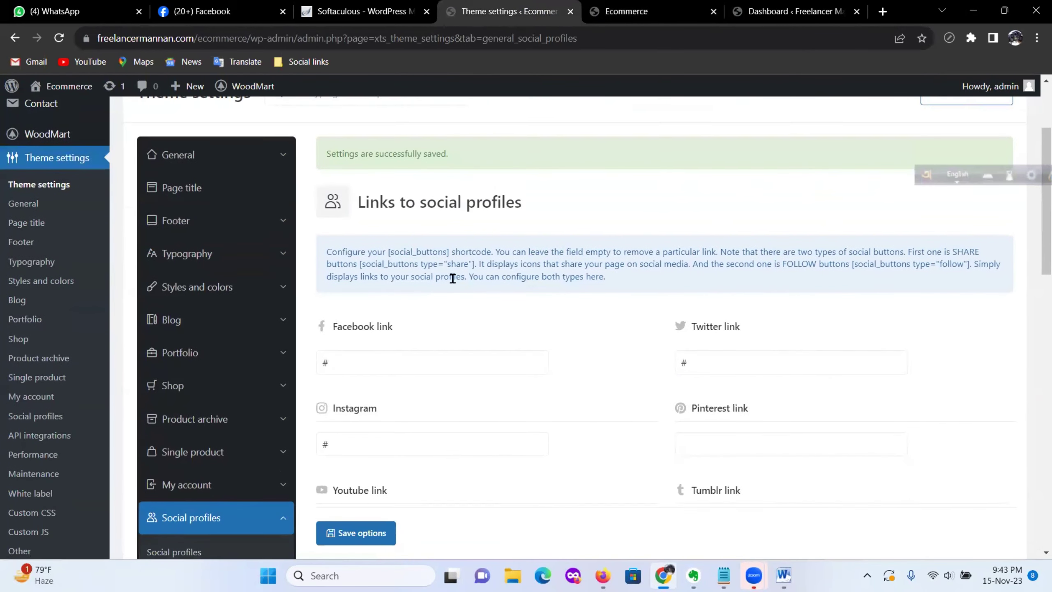
{"action": "scroll", "coordinate": [453, 277], "scroll_direction": "up", "scroll_amount": 4}
{"action": "mouse_move", "coordinate": [95, 227]}
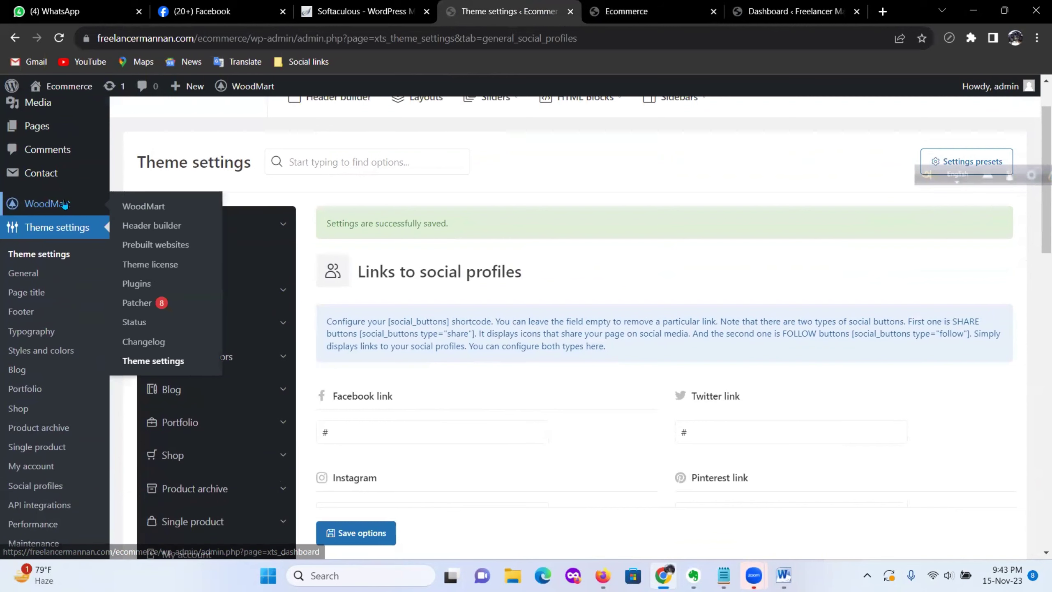
{"action": "left_click", "coordinate": [194, 230]}
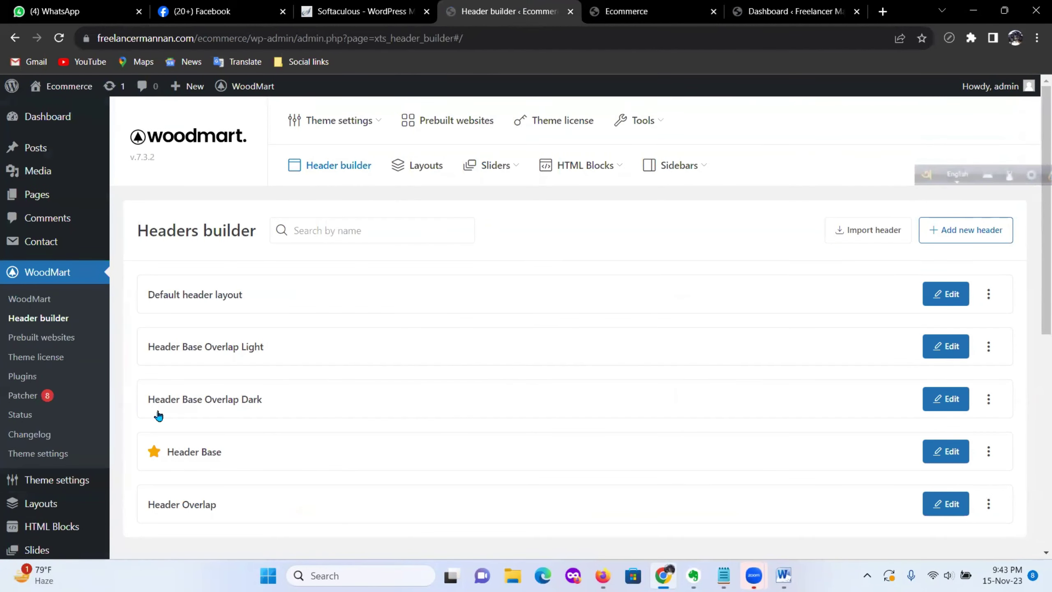
{"action": "scroll", "coordinate": [373, 427], "scroll_direction": "down", "scroll_amount": 2}
{"action": "left_click", "coordinate": [948, 387]}
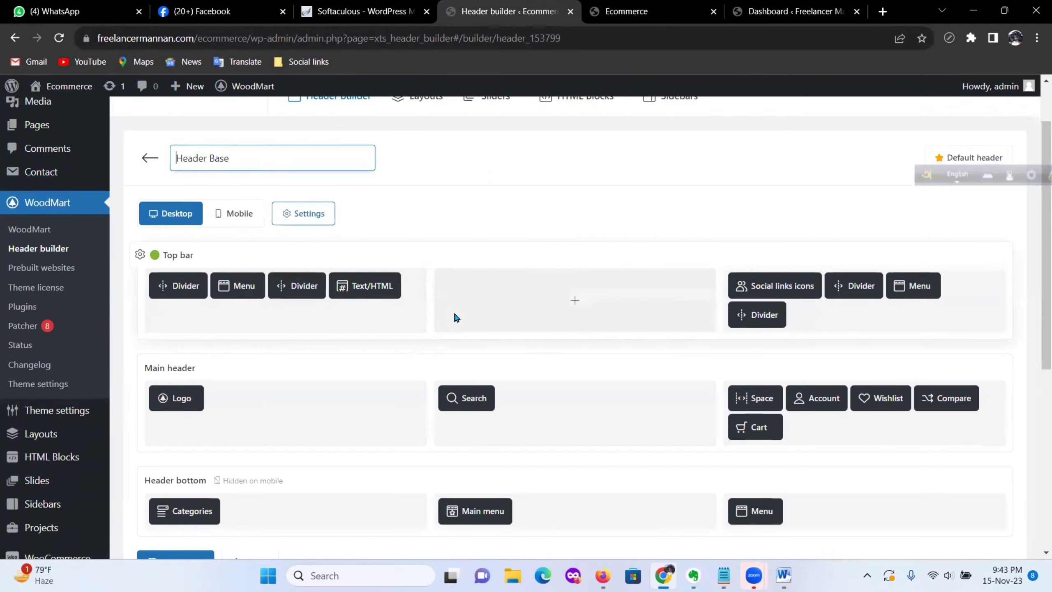
Step: Set the desktop main header's logo image to the LEMA logo classic-wooden-chair-img-logo.png from the media library
{"action": "scroll", "coordinate": [454, 317], "scroll_direction": "down", "scroll_amount": 2}
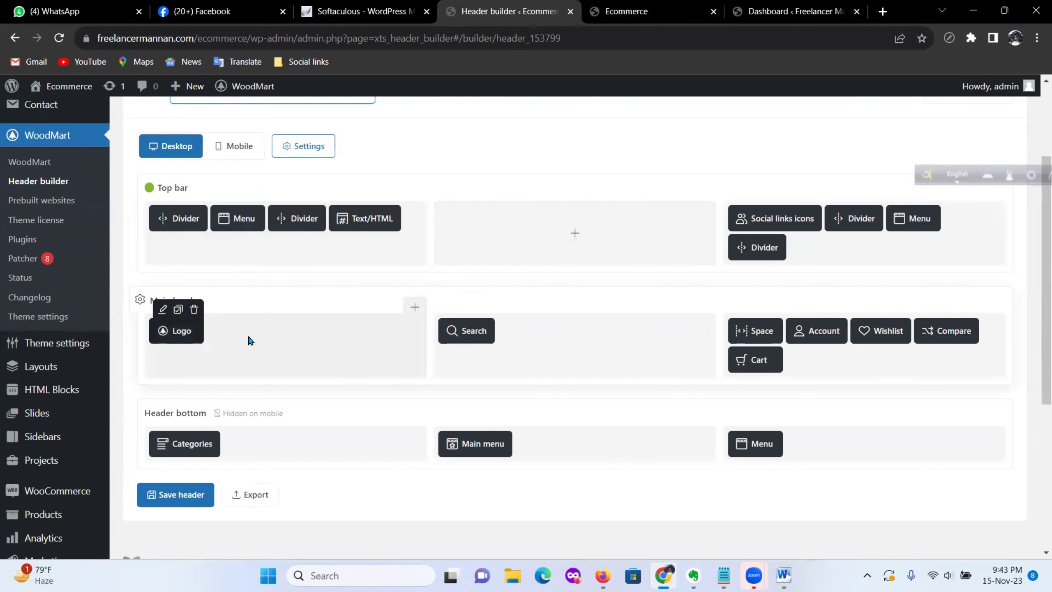
{"action": "left_click", "coordinate": [163, 309]}
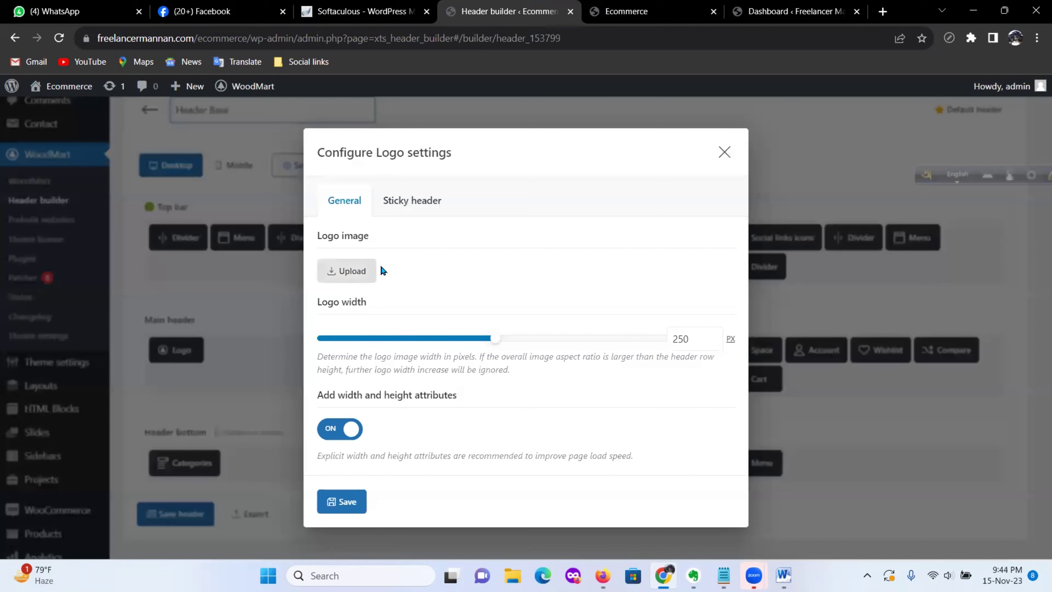
{"action": "left_click", "coordinate": [339, 273]}
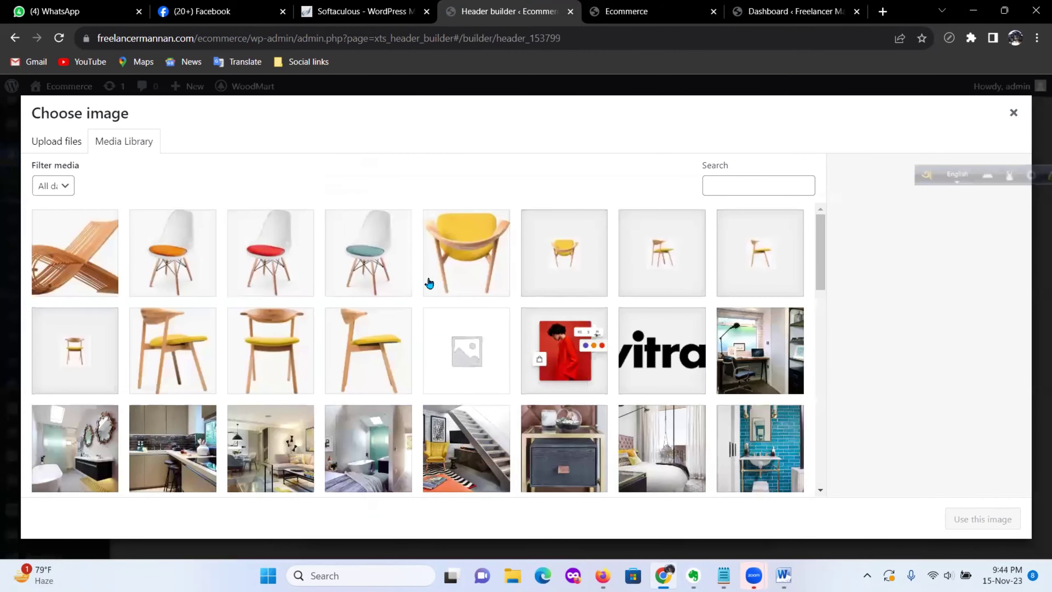
{"action": "scroll", "coordinate": [518, 325], "scroll_direction": "down", "scroll_amount": 5}
{"action": "scroll", "coordinate": [523, 324], "scroll_direction": "down", "scroll_amount": 2}
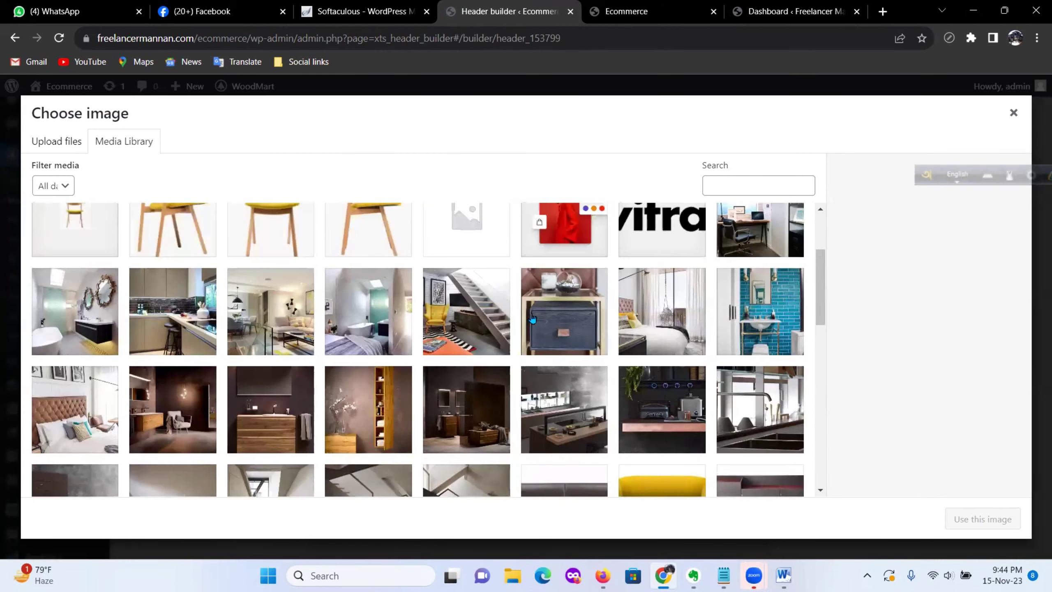
{"action": "left_click", "coordinate": [773, 346]}
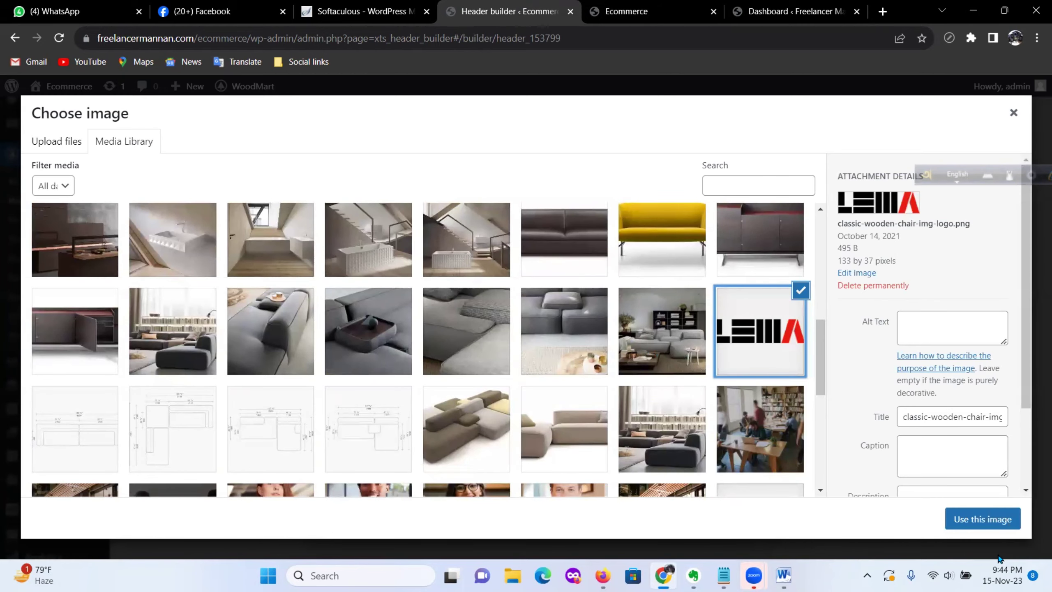
{"action": "left_click", "coordinate": [994, 522]}
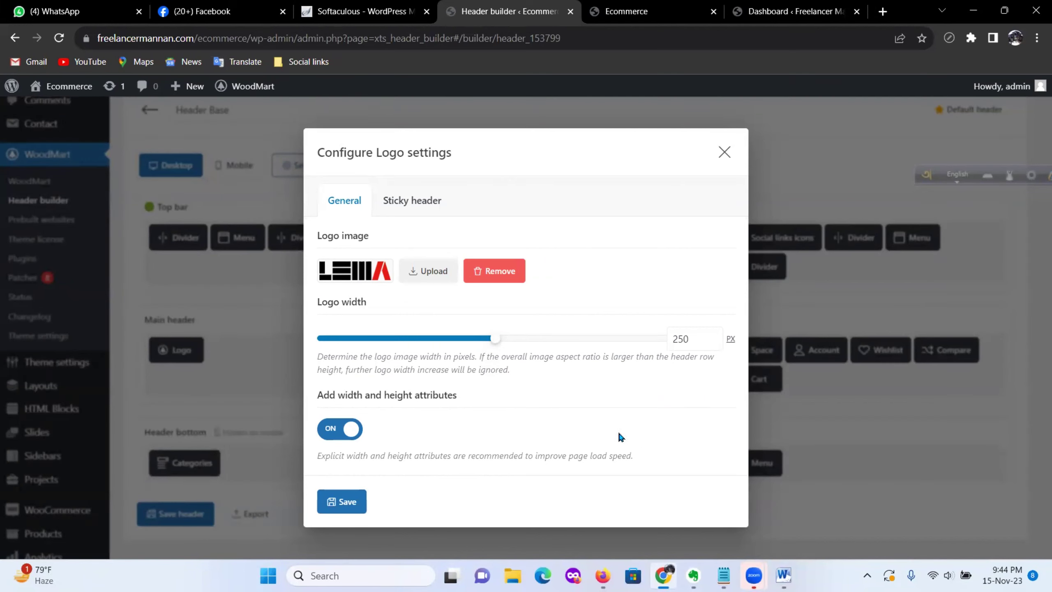
Step: Check the logo's sticky header options, then save the desktop logo settings and the header
{"action": "left_click", "coordinate": [427, 209]}
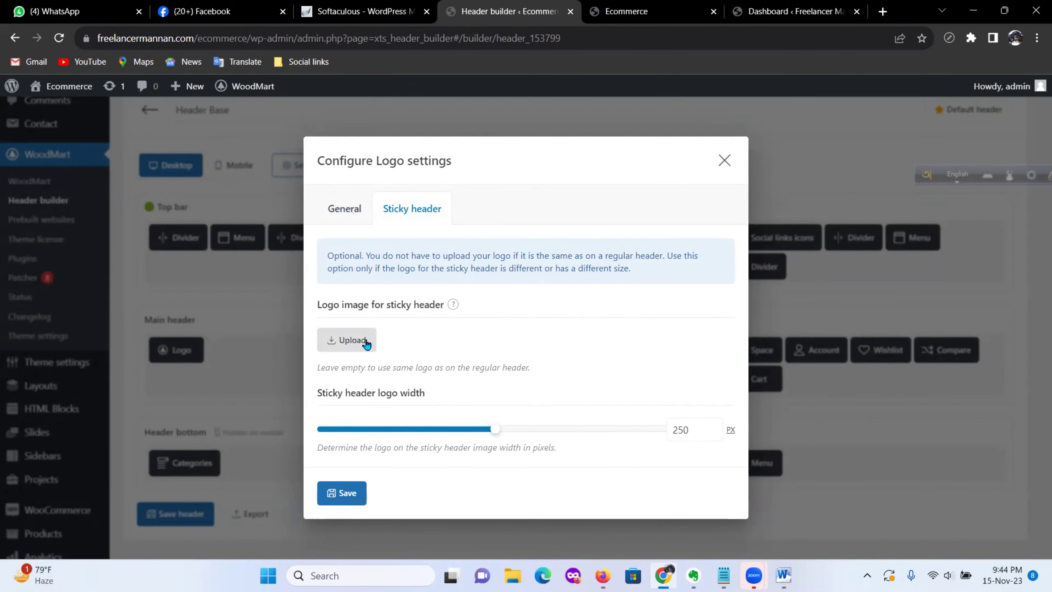
{"action": "left_click", "coordinate": [344, 210]}
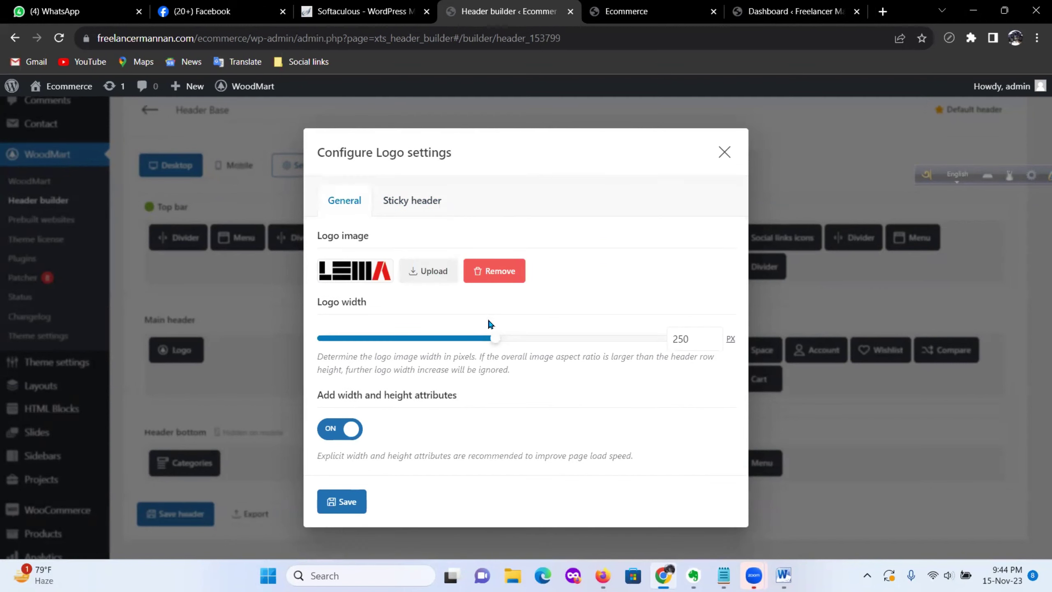
{"action": "left_click", "coordinate": [349, 501]}
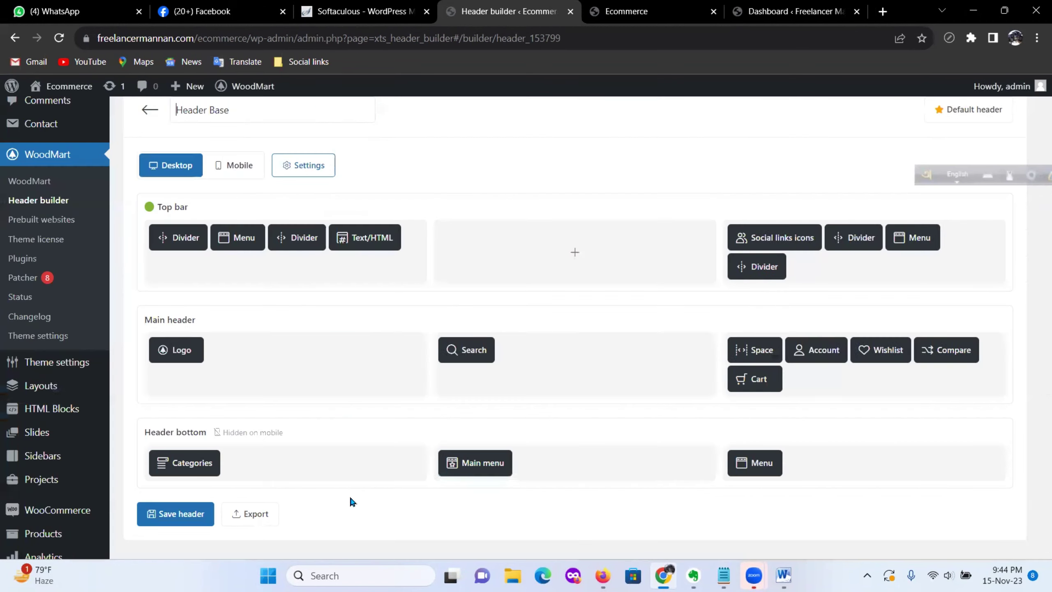
{"action": "left_click", "coordinate": [186, 516]}
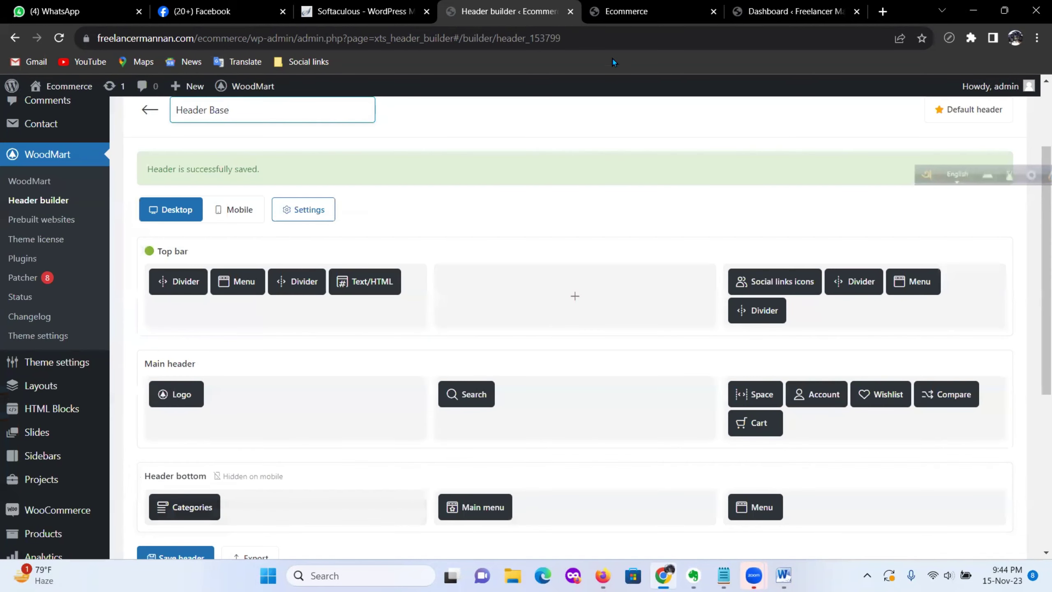
Step: Reload the storefront to check the desktop logo, and preview the page in the Mobile simulator extension
{"action": "left_click", "coordinate": [588, 17]}
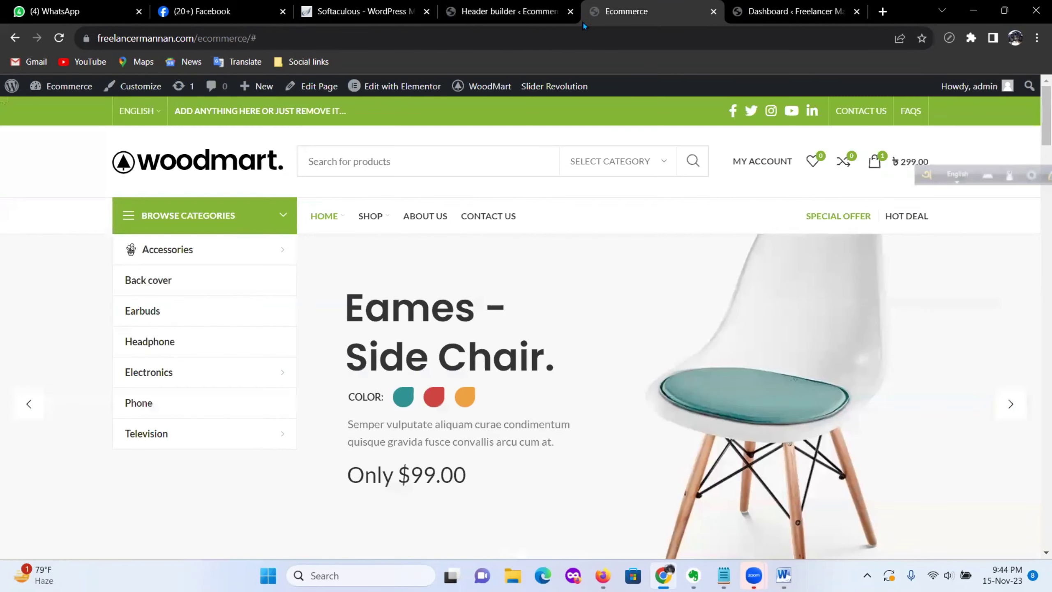
{"action": "left_click", "coordinate": [59, 38]}
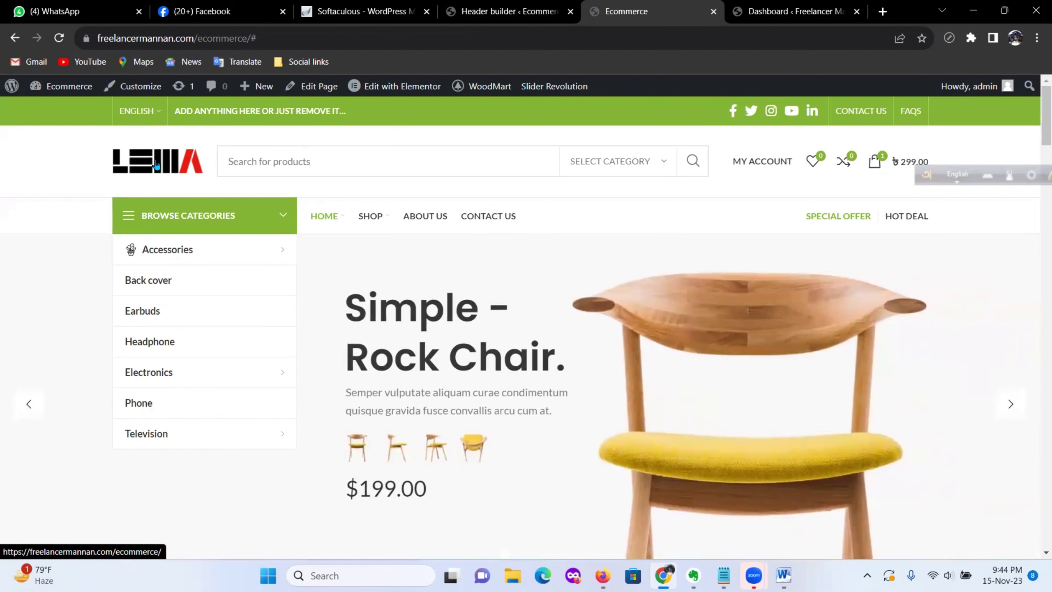
{"action": "left_click", "coordinate": [969, 41]}
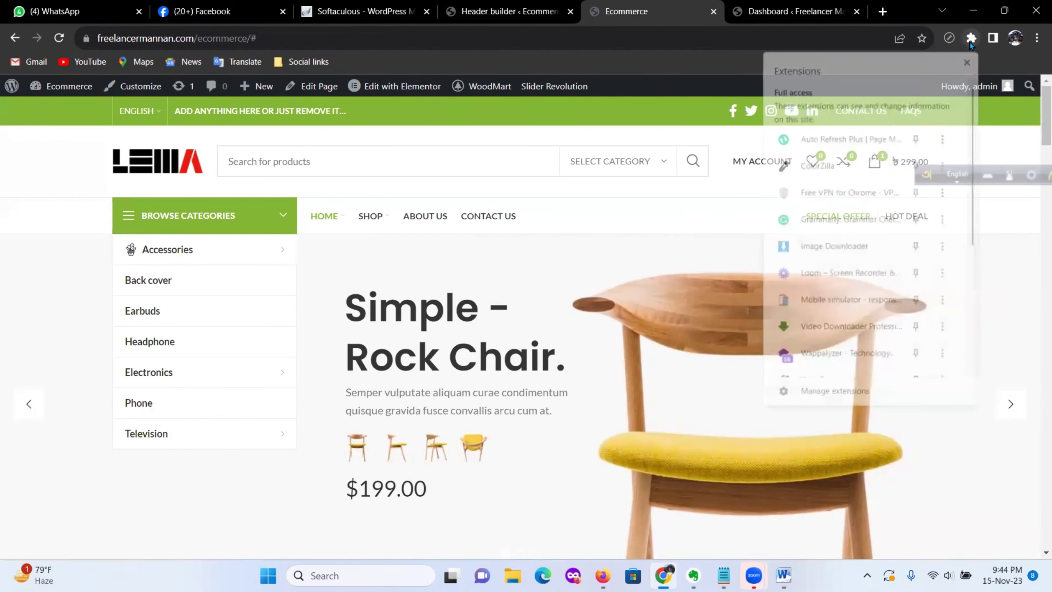
{"action": "left_click", "coordinate": [832, 302]}
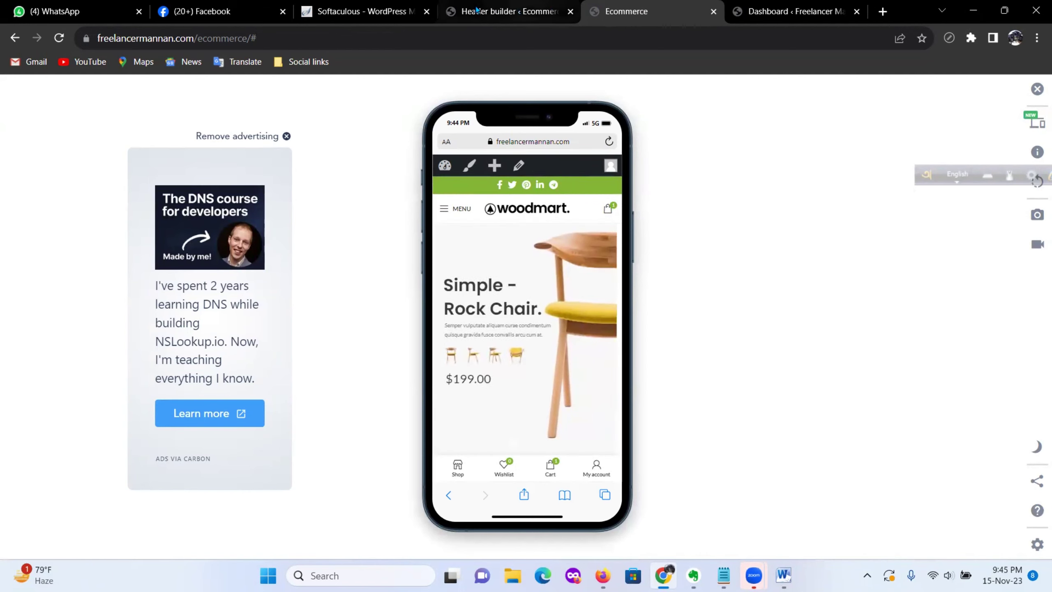
Step: Open the logo settings of the main header in Header Base's mobile layout
{"action": "left_click", "coordinate": [506, 11]}
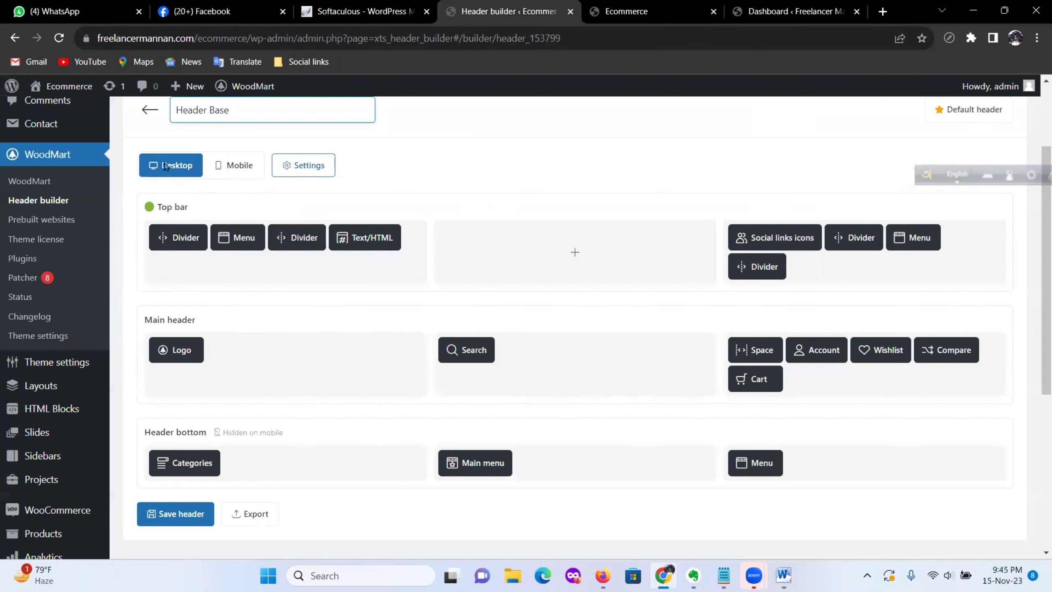
{"action": "left_click", "coordinate": [236, 167]}
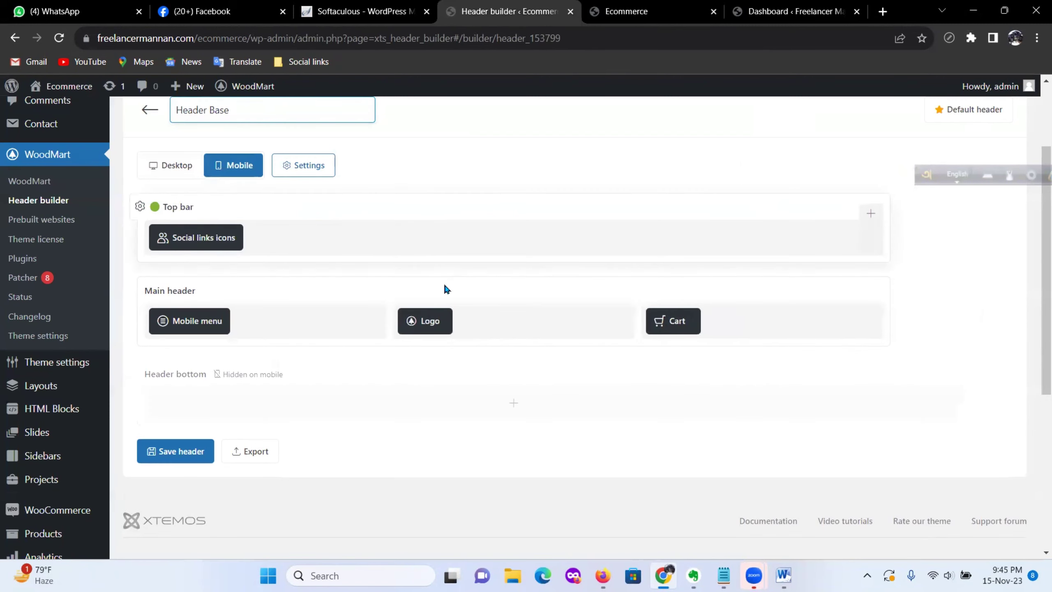
{"action": "mouse_move", "coordinate": [425, 322]}
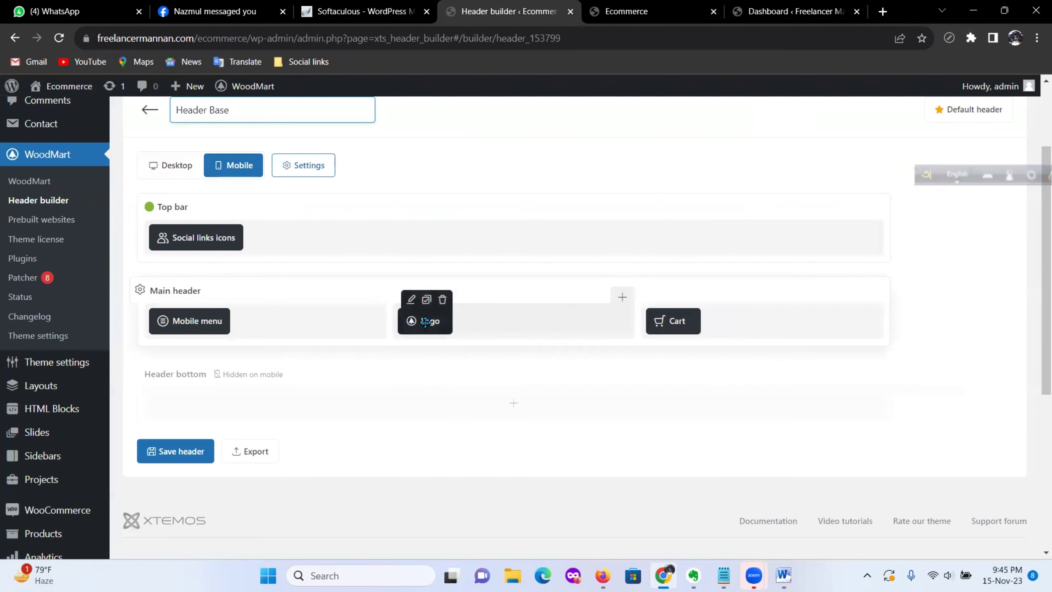
{"action": "left_click", "coordinate": [411, 300]}
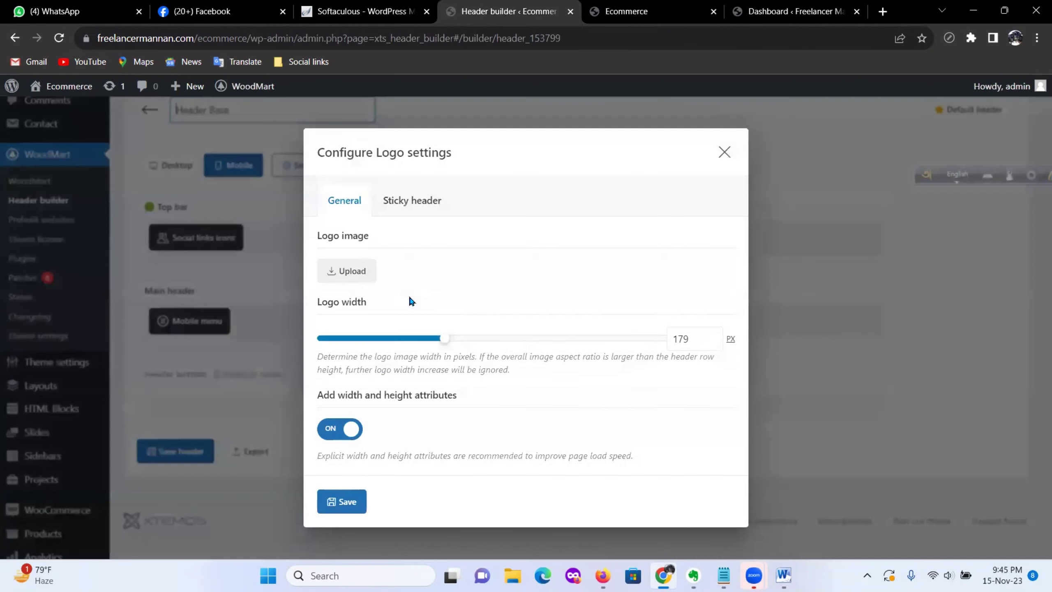
Step: Set the mobile logo image to the LEMA logo from the media library, then save the logo settings and the header
{"action": "left_click", "coordinate": [349, 269]}
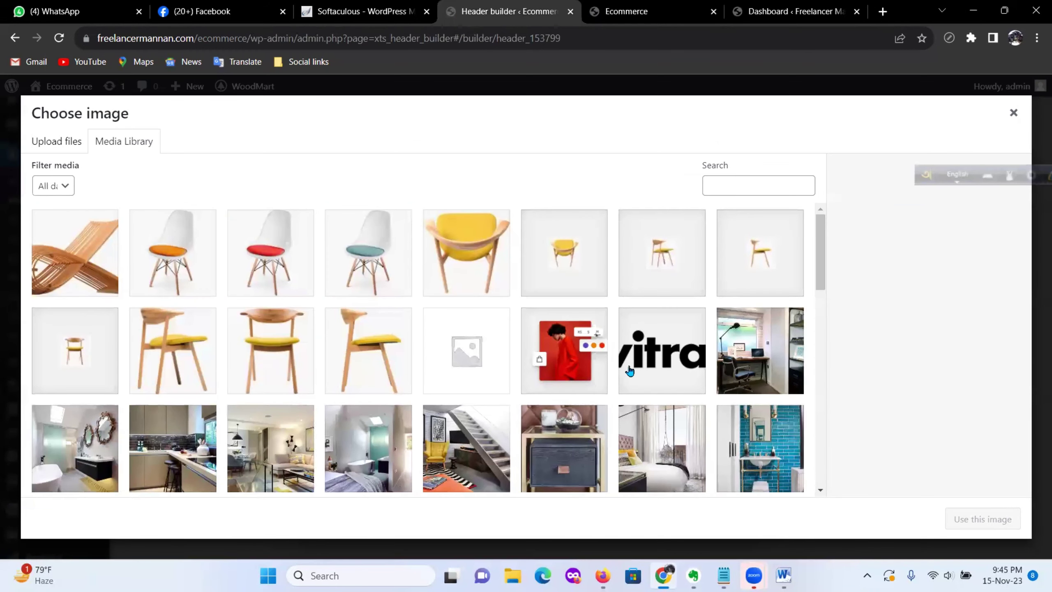
{"action": "scroll", "coordinate": [669, 347], "scroll_direction": "down", "scroll_amount": 3}
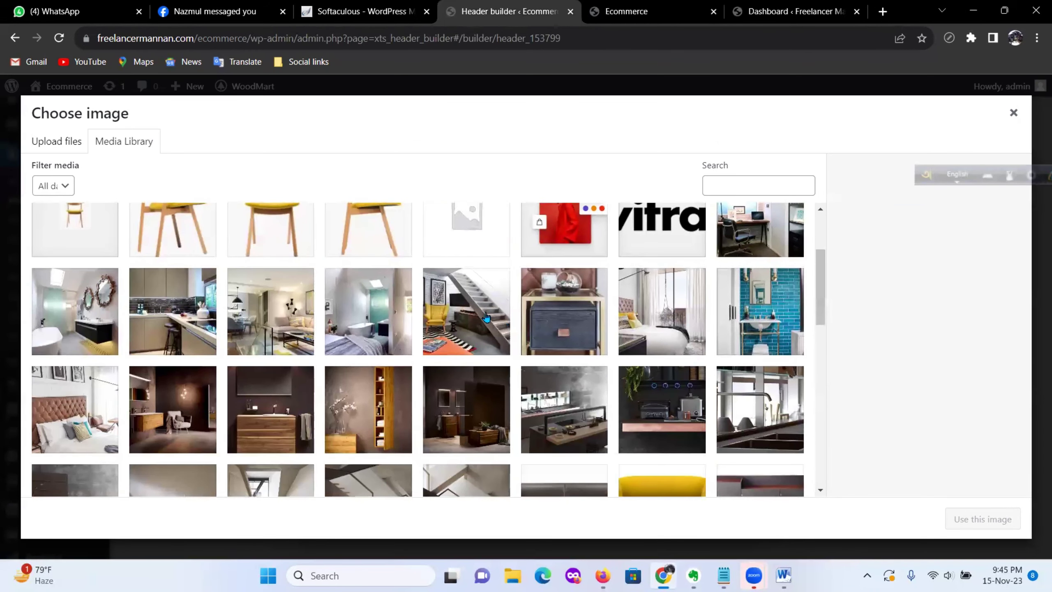
{"action": "scroll", "coordinate": [486, 315], "scroll_direction": "down", "scroll_amount": 5}
{"action": "scroll", "coordinate": [486, 315], "scroll_direction": "up", "scroll_amount": 5}
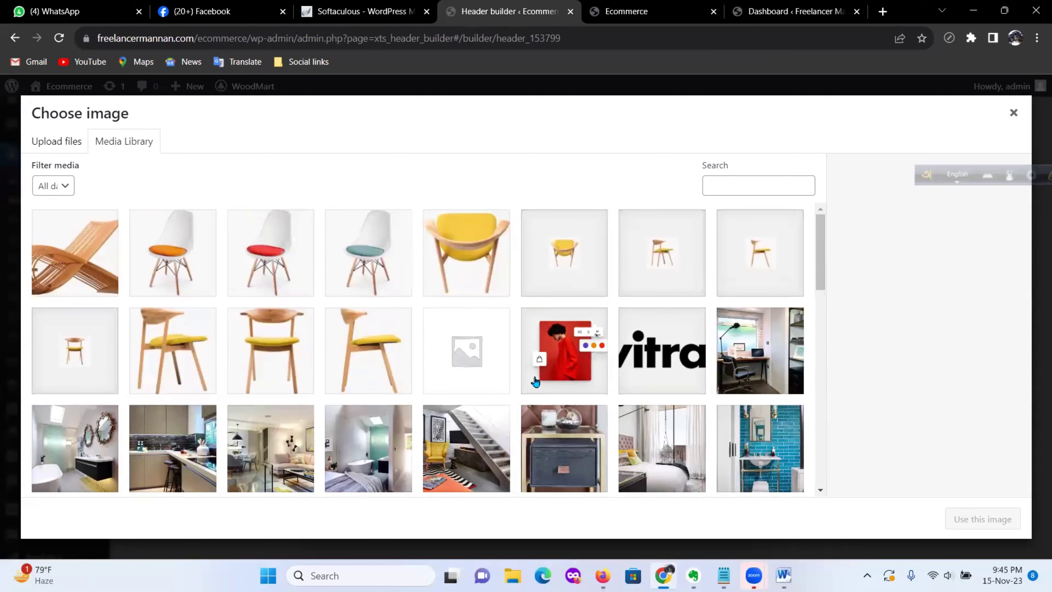
{"action": "scroll", "coordinate": [555, 375], "scroll_direction": "down", "scroll_amount": 5}
{"action": "scroll", "coordinate": [556, 375], "scroll_direction": "down", "scroll_amount": 3}
{"action": "scroll", "coordinate": [737, 322], "scroll_direction": "up", "scroll_amount": 2}
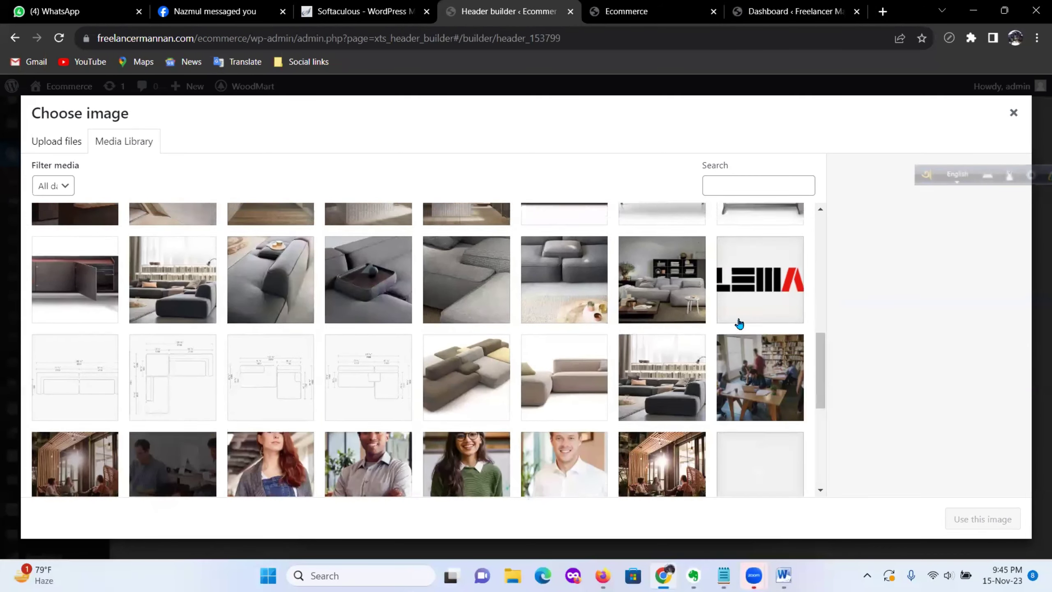
{"action": "left_click", "coordinate": [742, 328]}
{"action": "left_click", "coordinate": [998, 523]}
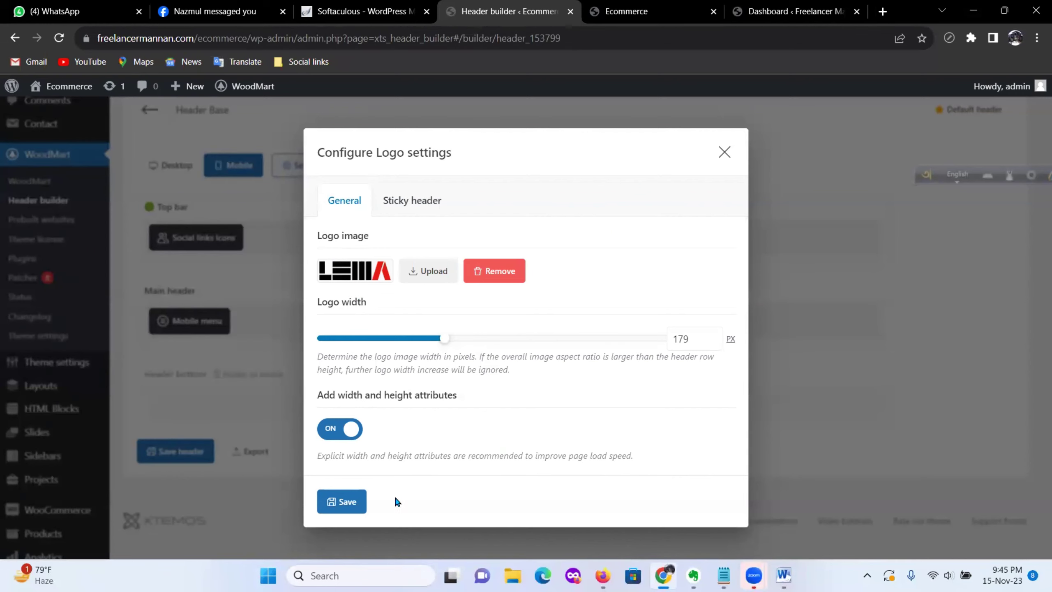
{"action": "left_click", "coordinate": [342, 501]}
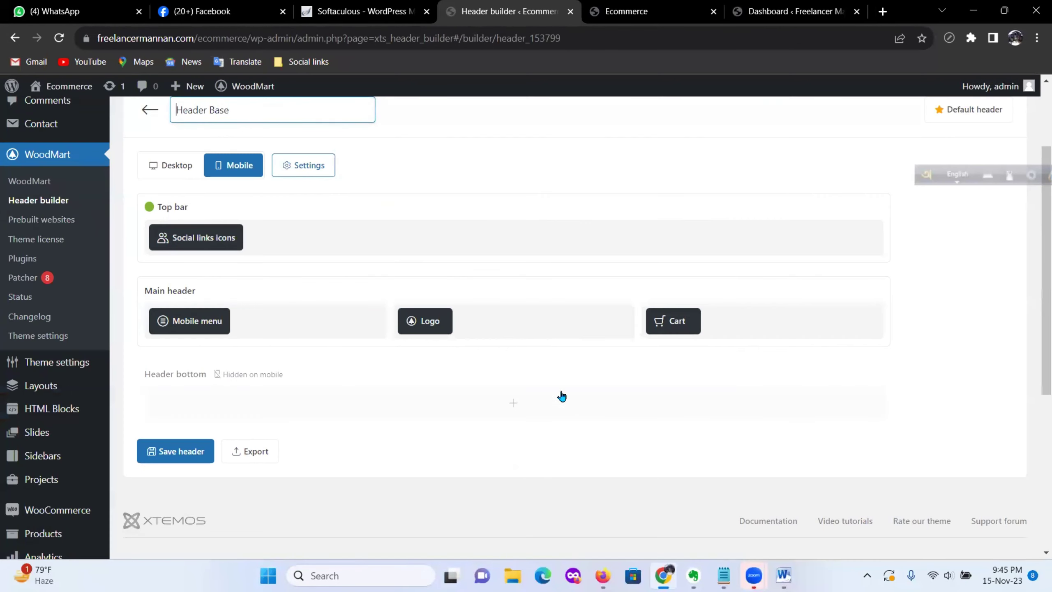
{"action": "left_click", "coordinate": [175, 455]}
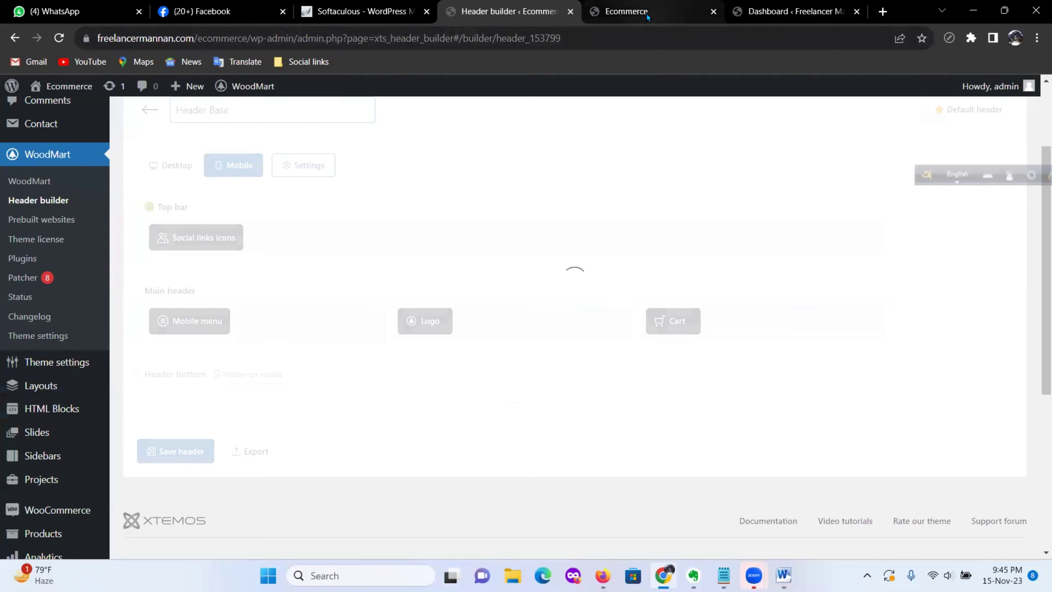
Step: Reload the storefront in the mobile preview and check the header logo
{"action": "mouse_move", "coordinate": [643, 12]}
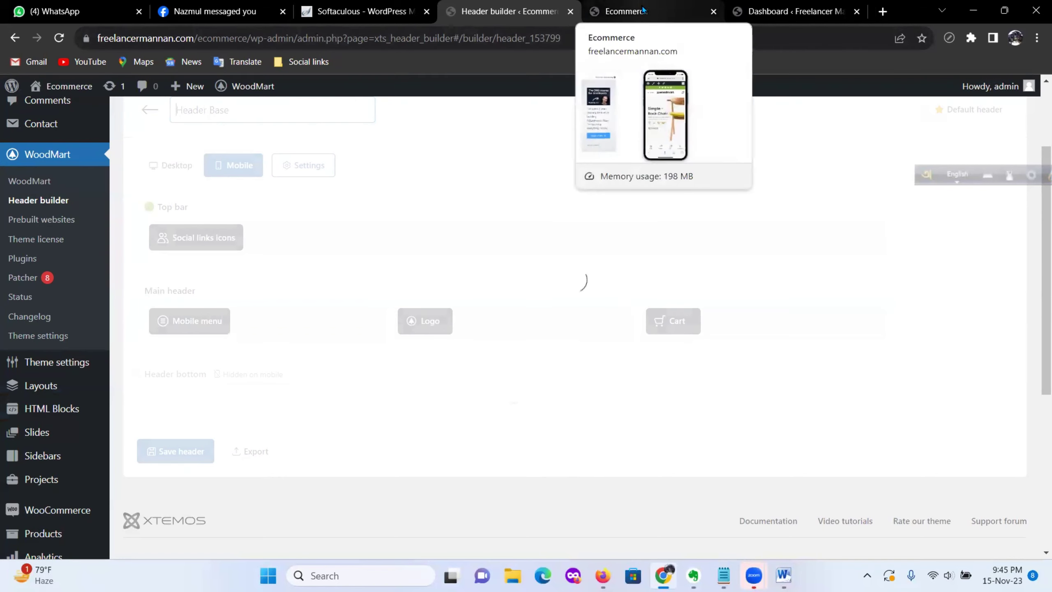
{"action": "left_click", "coordinate": [646, 11]}
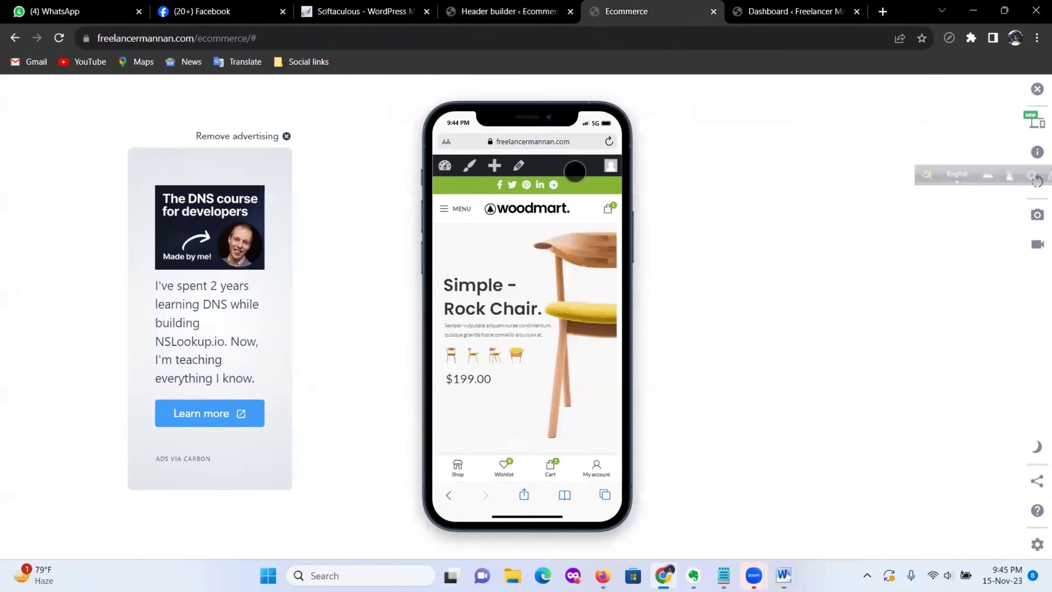
{"action": "left_click", "coordinate": [60, 37]}
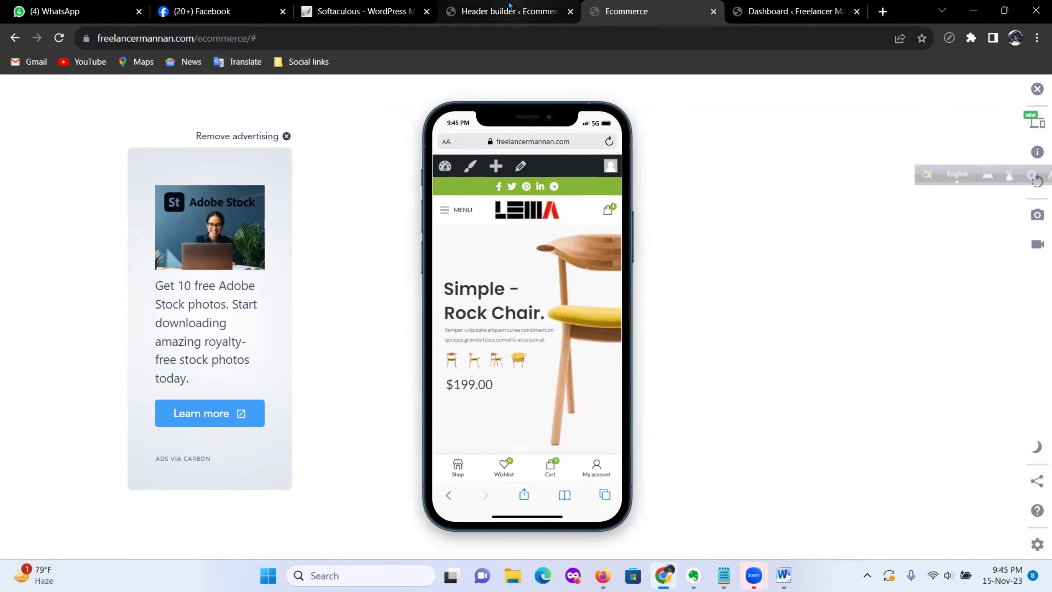
Step: Return to the storefront's desktop view and submit the header's product search without a search term
{"action": "key", "text": "F5"}
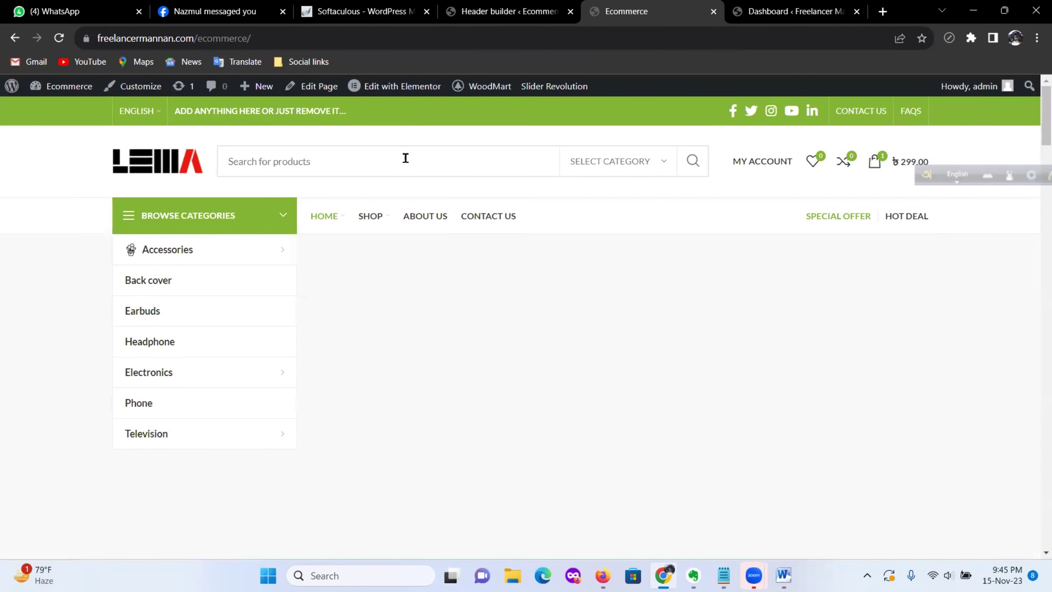
{"action": "left_click", "coordinate": [693, 161]}
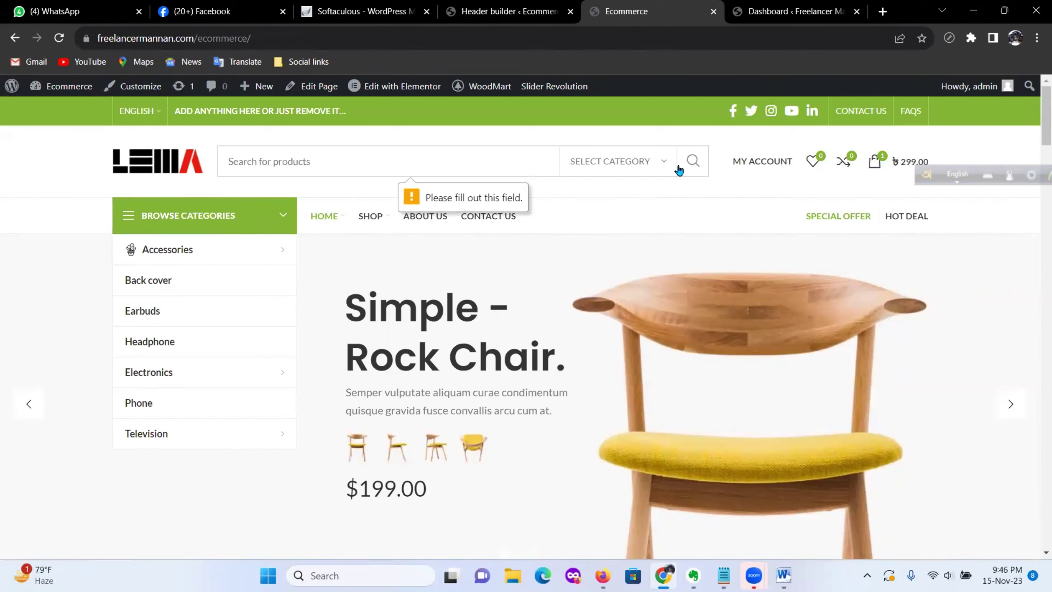
Step: Examine the search bar and category selector in the storefront's desktop header
{"action": "left_click", "coordinate": [665, 168]}
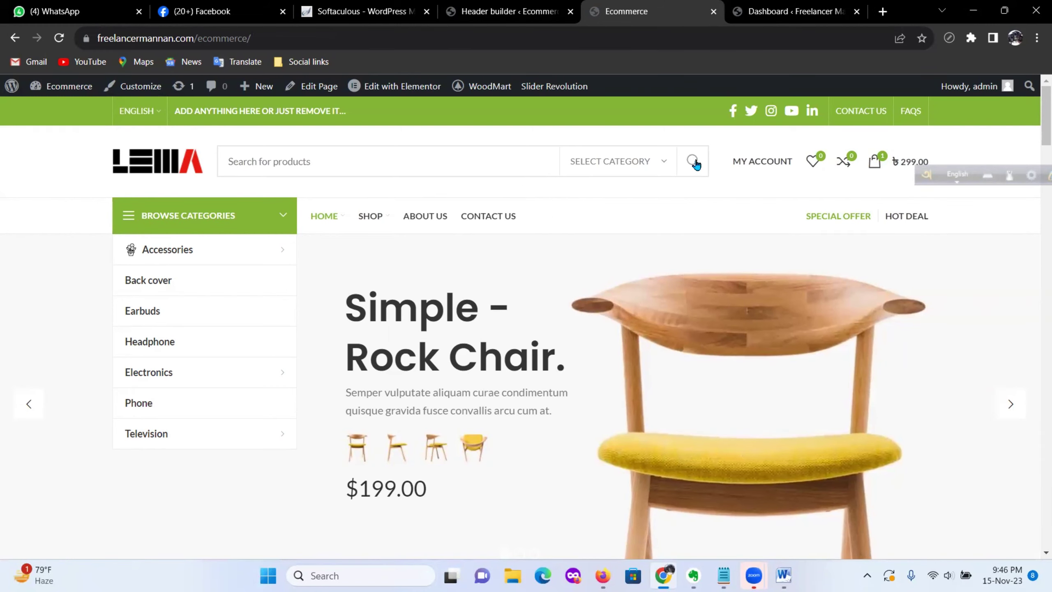
{"action": "scroll", "coordinate": [538, 230], "scroll_direction": "down", "scroll_amount": 5}
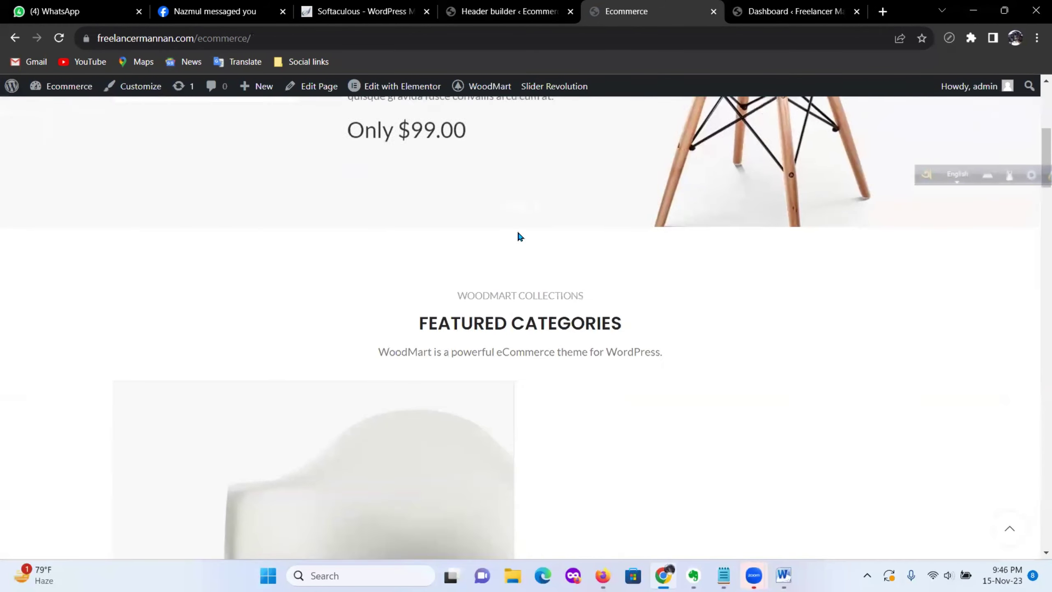
{"action": "scroll", "coordinate": [507, 221], "scroll_direction": "up", "scroll_amount": 10}
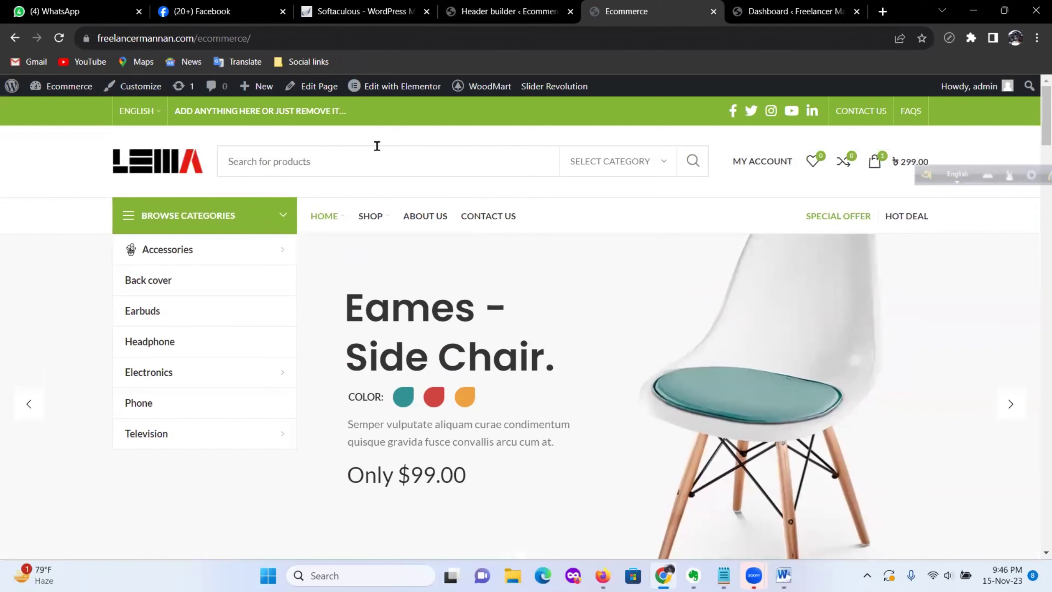
{"action": "left_click", "coordinate": [338, 170]}
{"action": "left_click", "coordinate": [509, 11]}
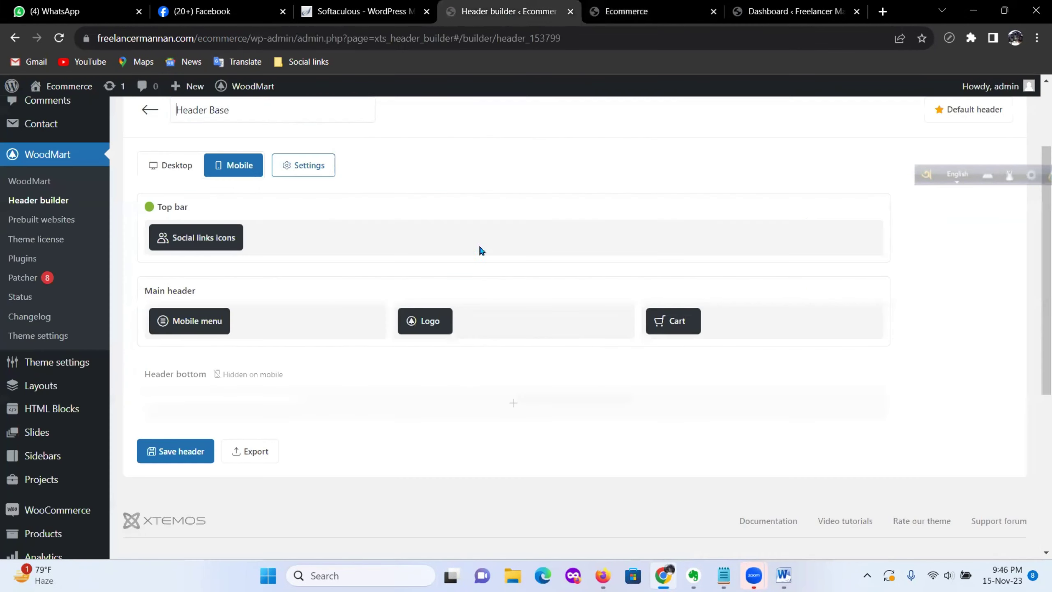
{"action": "left_click", "coordinate": [172, 165]}
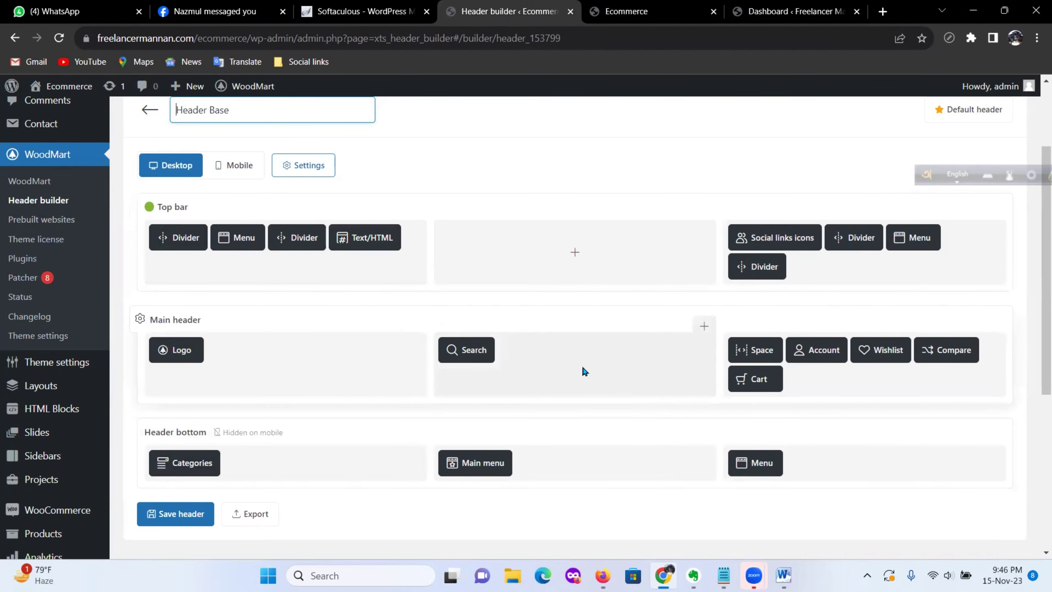
{"action": "mouse_move", "coordinate": [472, 360]}
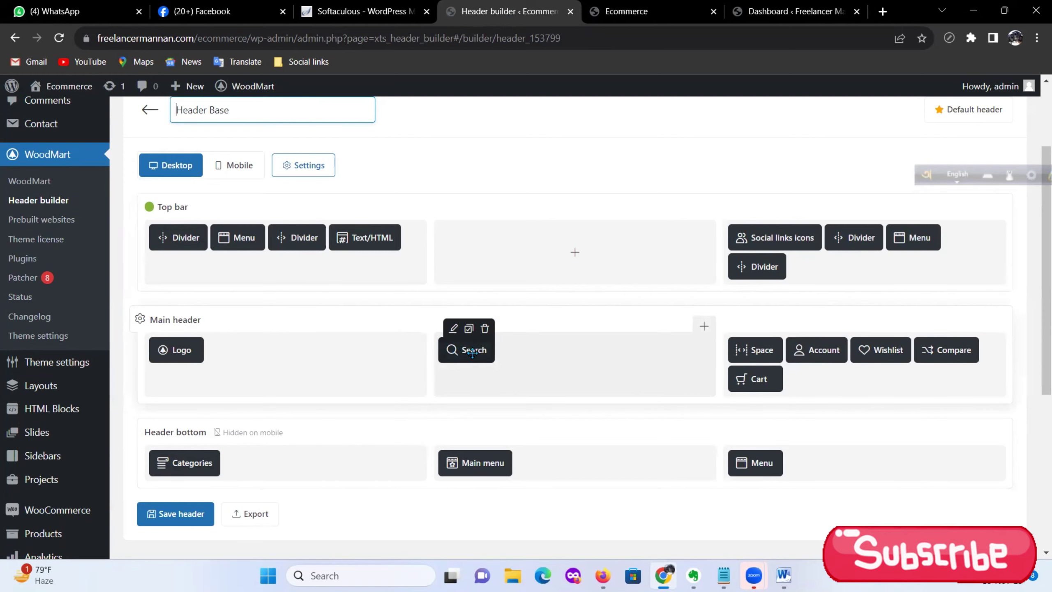
{"action": "left_click", "coordinate": [454, 328]}
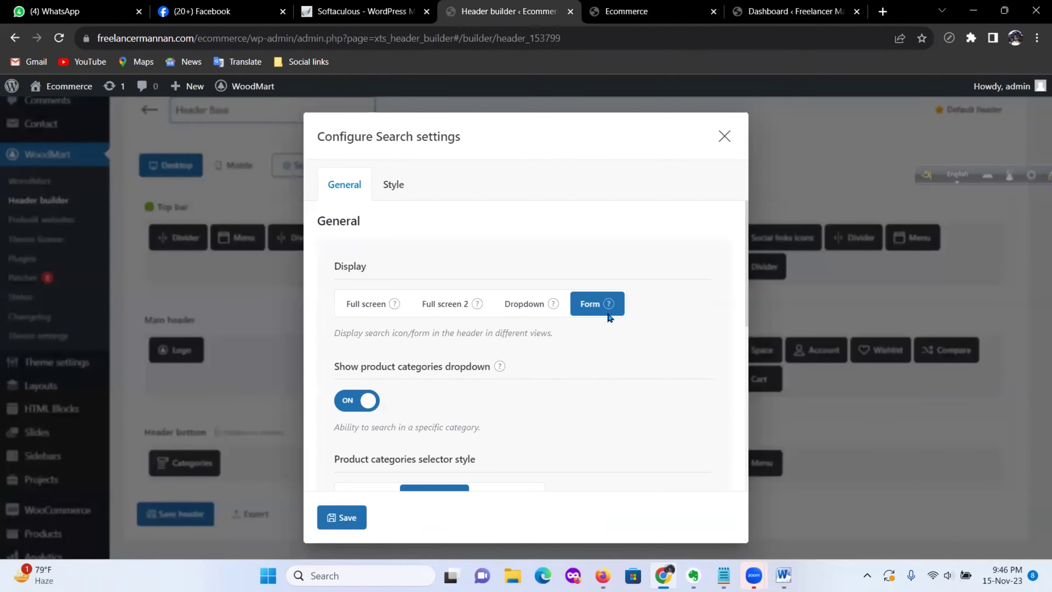
{"action": "left_click", "coordinate": [517, 309]}
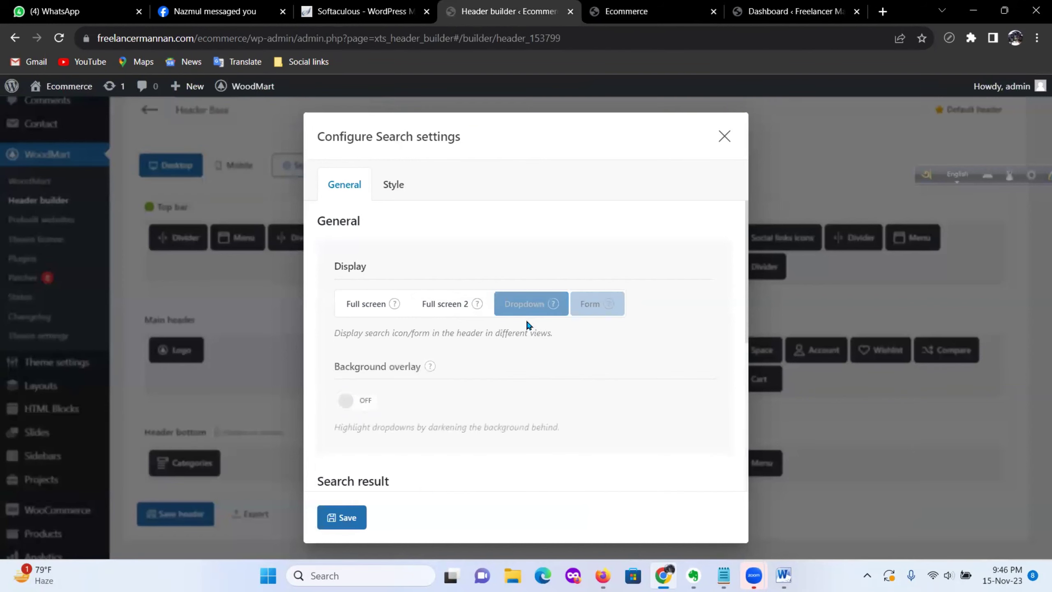
{"action": "left_click", "coordinate": [349, 520]}
{"action": "left_click", "coordinate": [175, 513]}
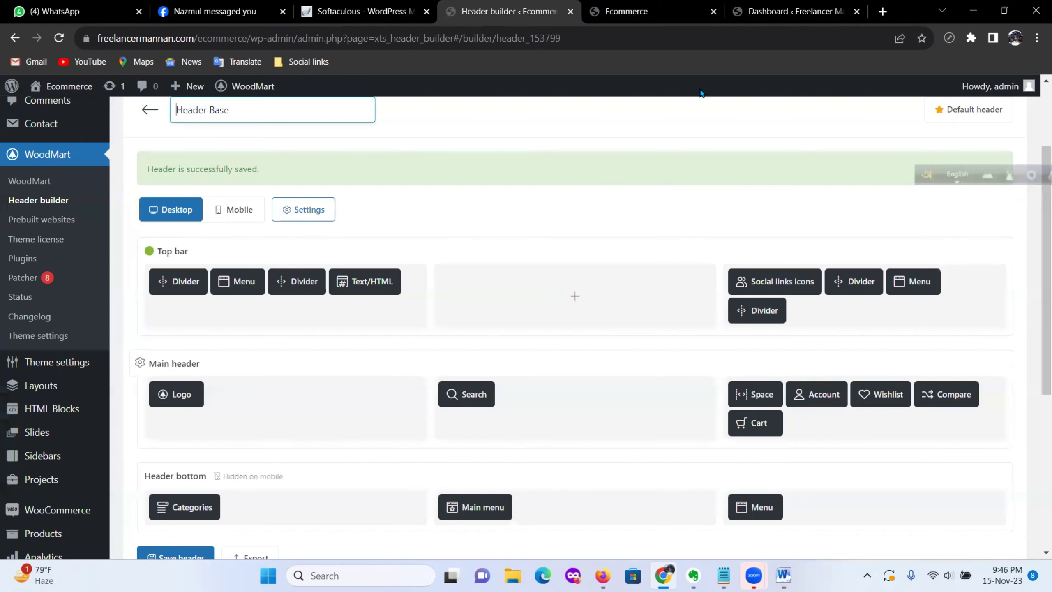
{"action": "left_click", "coordinate": [666, 11]}
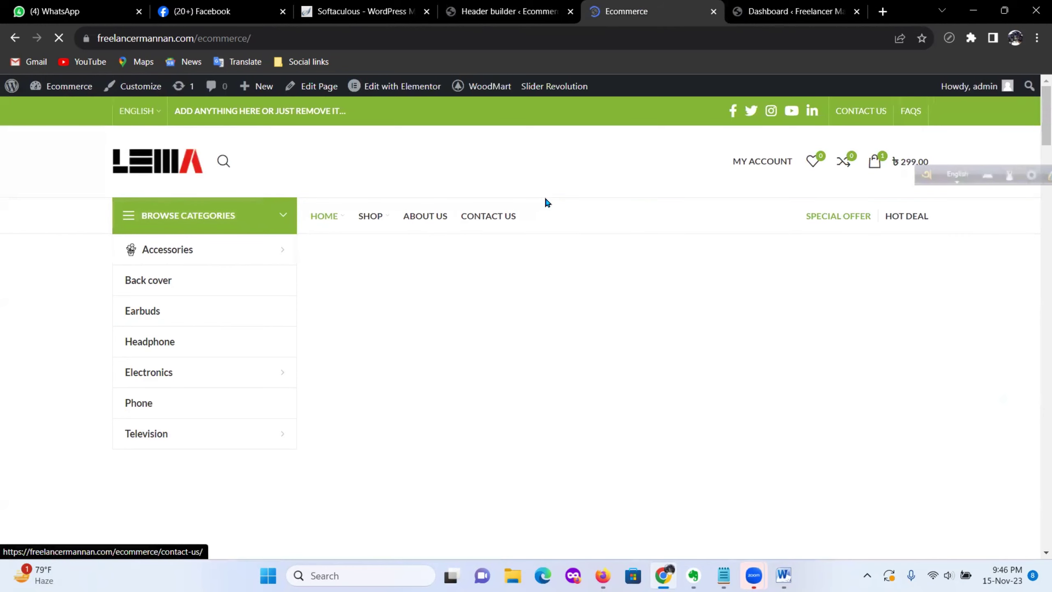
{"action": "left_click", "coordinate": [222, 162]}
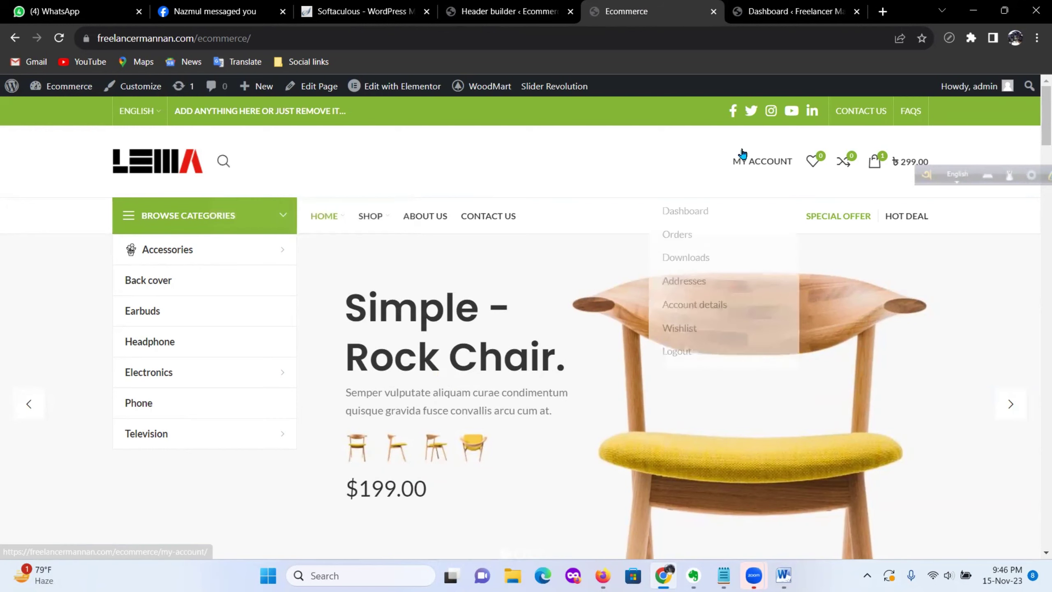
Step: Set the main header's Search display to Full screen 2, then save the element settings and the header
{"action": "left_click", "coordinate": [509, 11]}
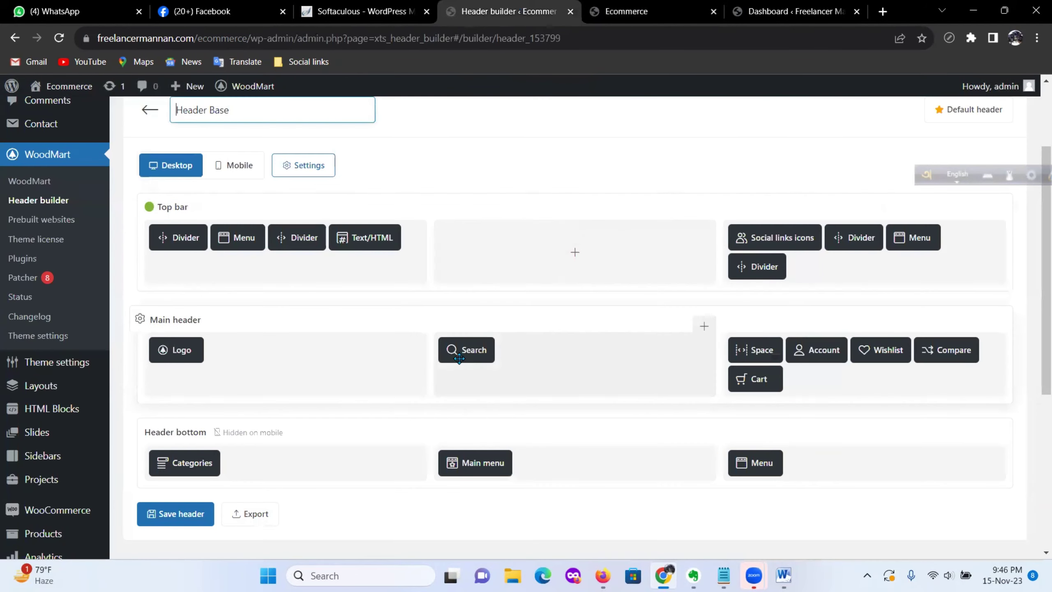
{"action": "left_click", "coordinate": [453, 328]}
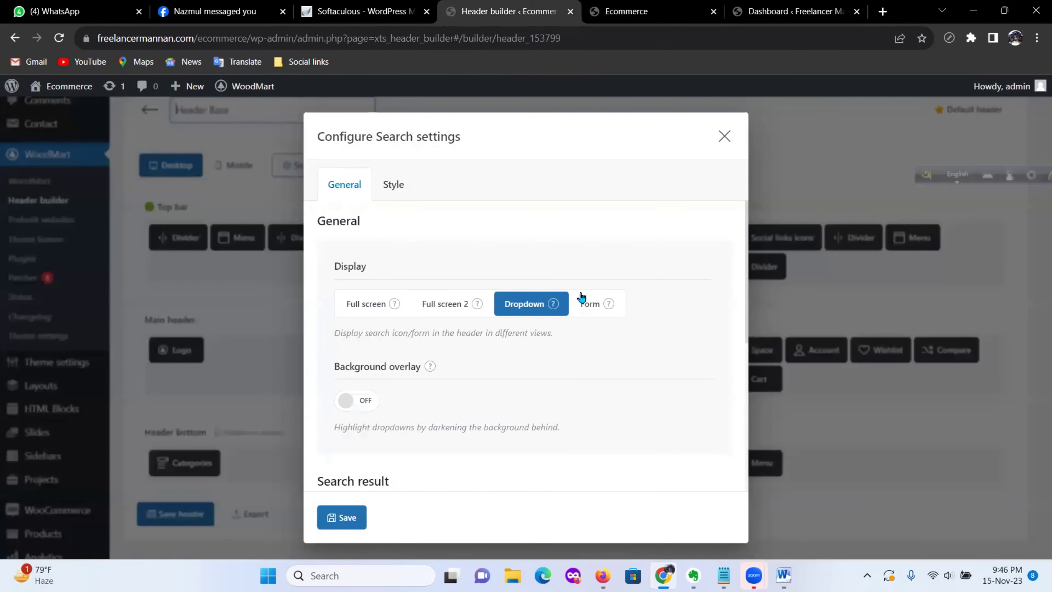
{"action": "left_click", "coordinate": [441, 310]}
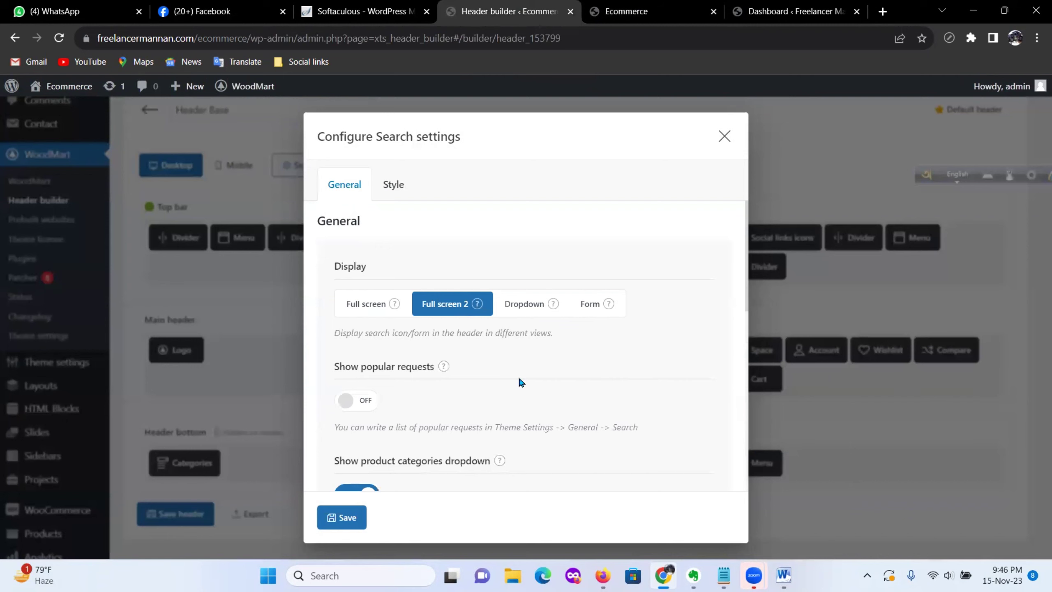
{"action": "scroll", "coordinate": [467, 461], "scroll_direction": "down", "scroll_amount": 3}
{"action": "left_click", "coordinate": [343, 516]}
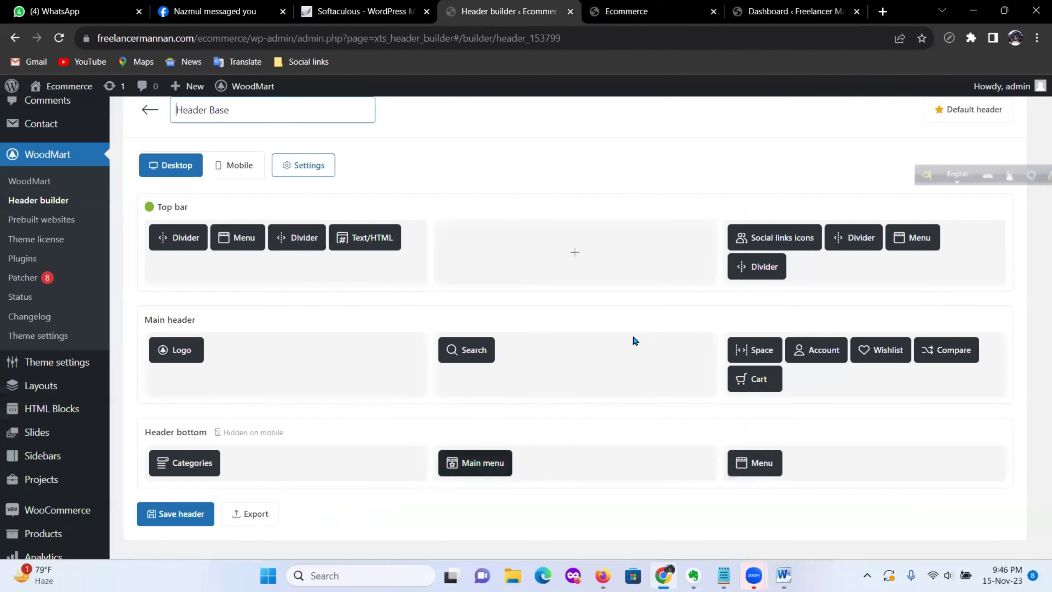
{"action": "left_click", "coordinate": [185, 523]}
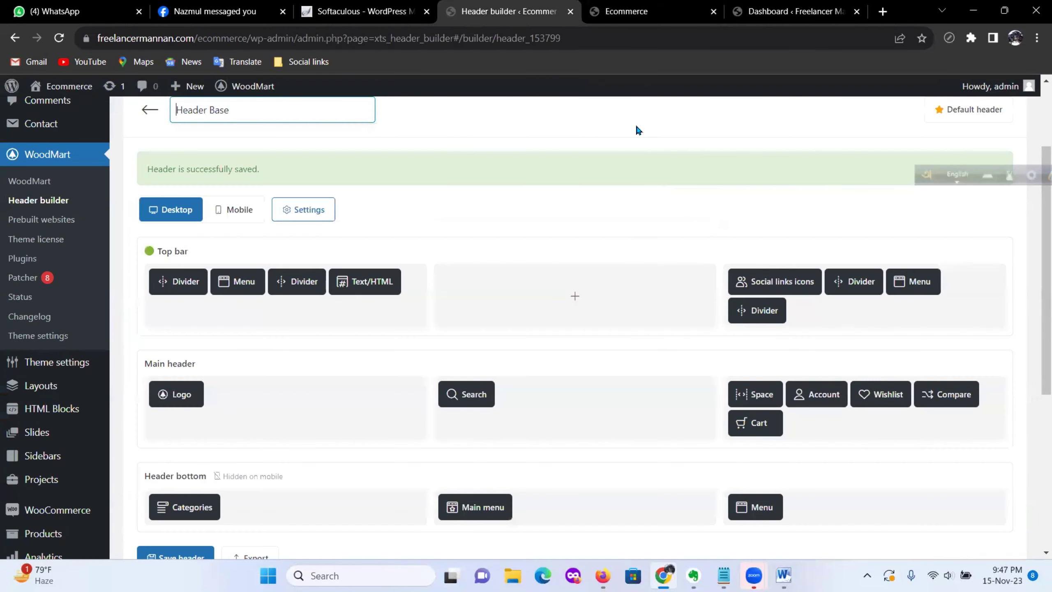
Step: Check the full-screen product search and its category selector on the storefront, then close the search overlay
{"action": "left_click", "coordinate": [628, 10]}
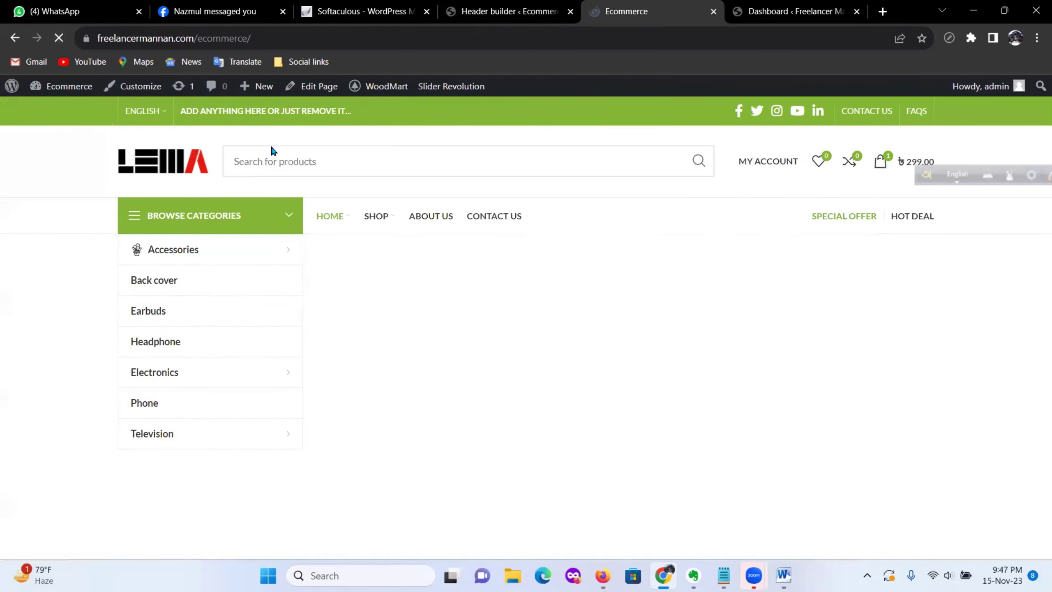
{"action": "left_click", "coordinate": [695, 164]}
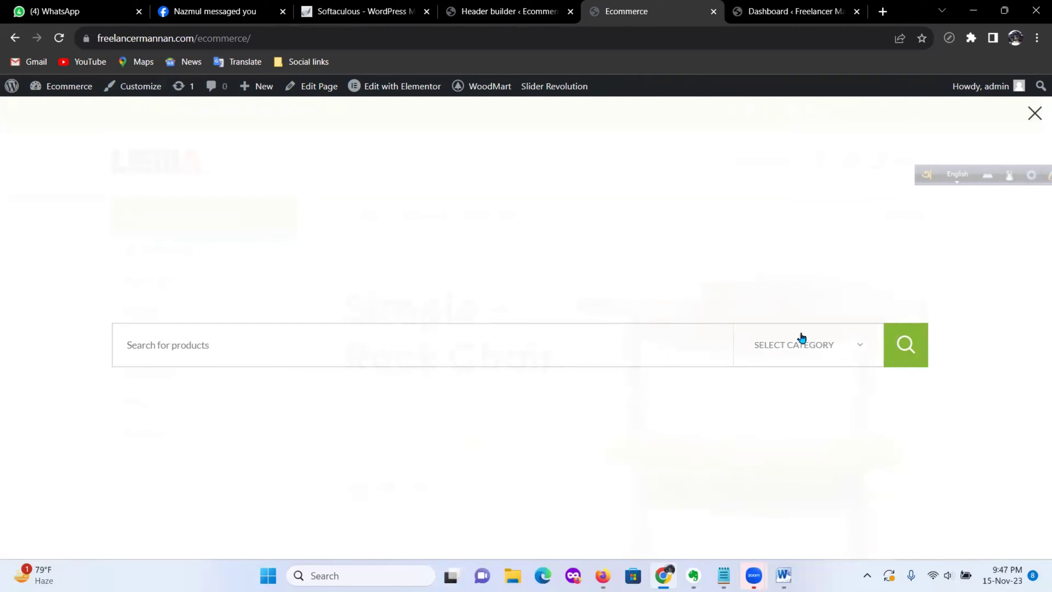
{"action": "left_click", "coordinate": [865, 350]}
{"action": "left_click", "coordinate": [1032, 112]}
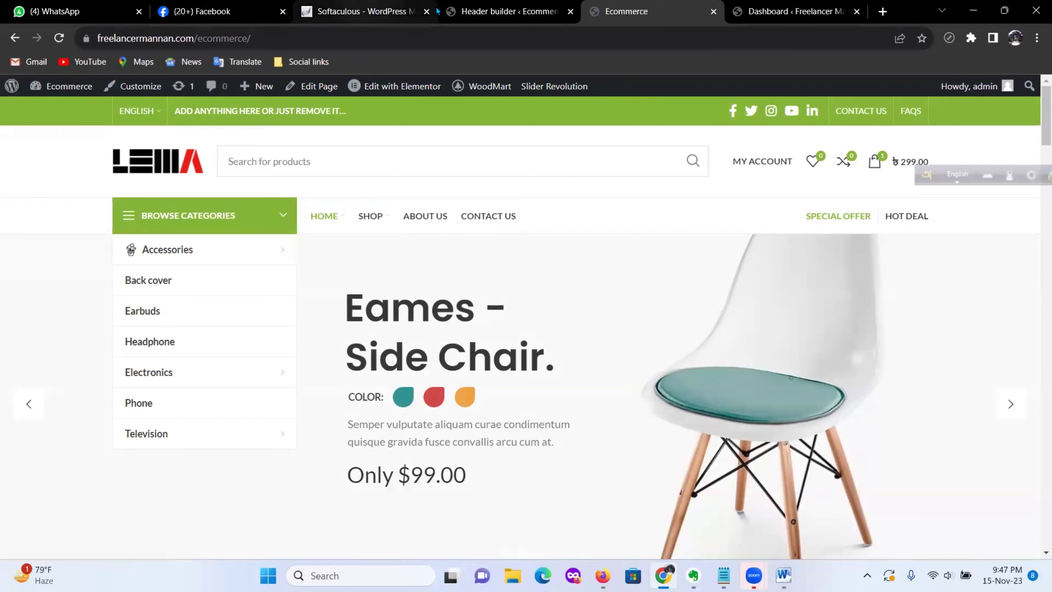
Step: Set the main header's Search display to Full screen, then save the element settings and the header
{"action": "left_click", "coordinate": [476, 11]}
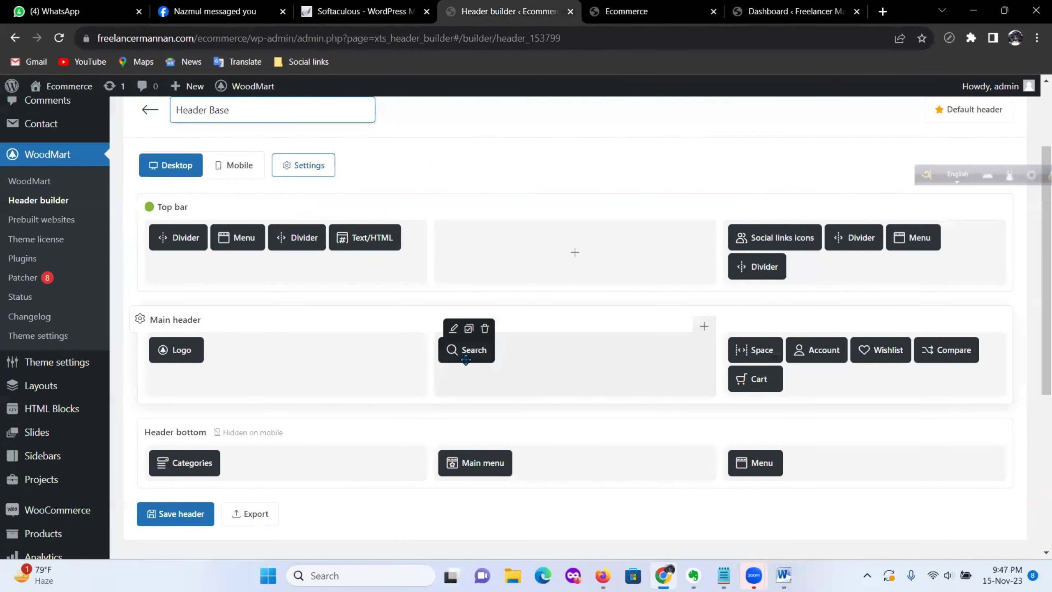
{"action": "left_click", "coordinate": [454, 328]}
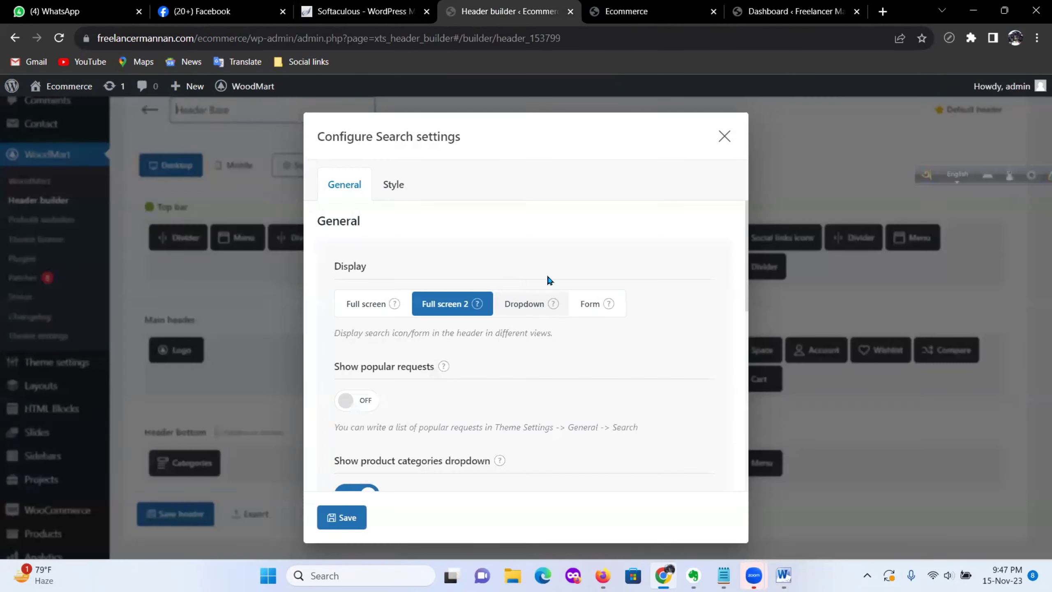
{"action": "left_click", "coordinate": [371, 308]}
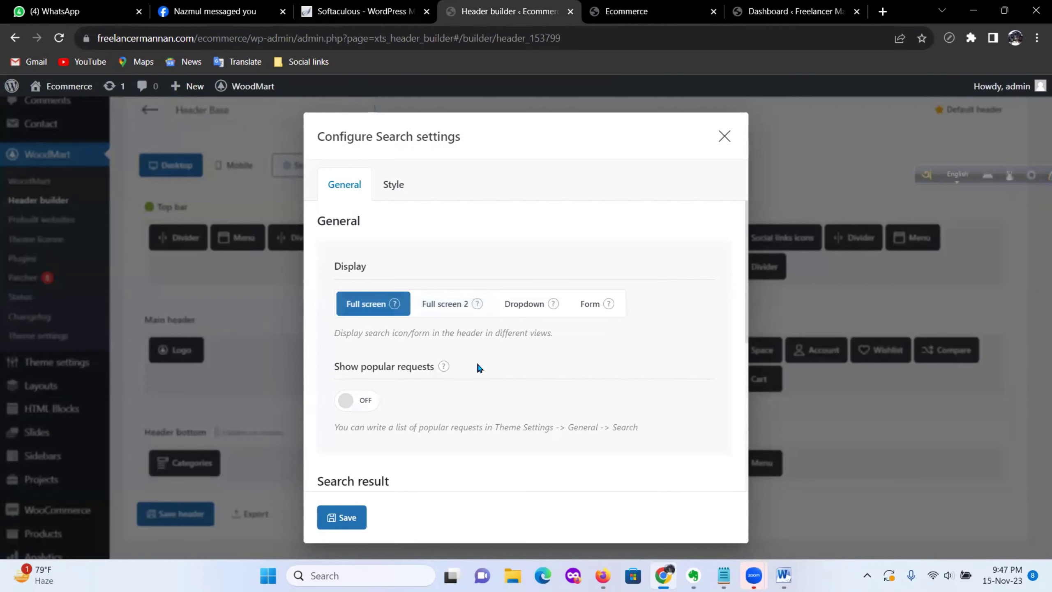
{"action": "left_click", "coordinate": [342, 517]}
{"action": "left_click", "coordinate": [172, 513]}
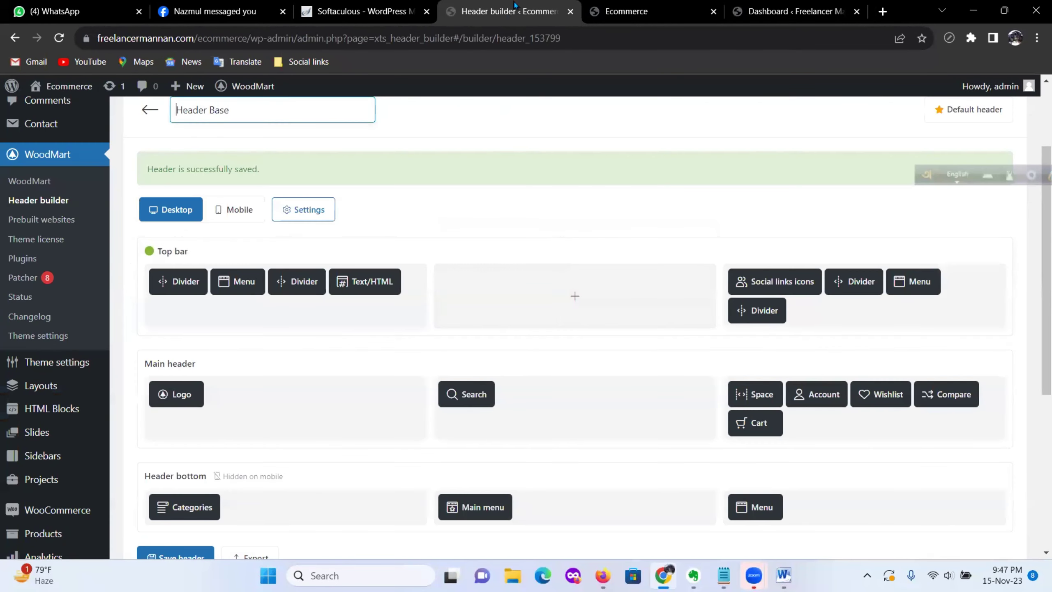
Step: Reload the storefront, open the header's product search to check its layout, and close it again
{"action": "left_click", "coordinate": [627, 6]}
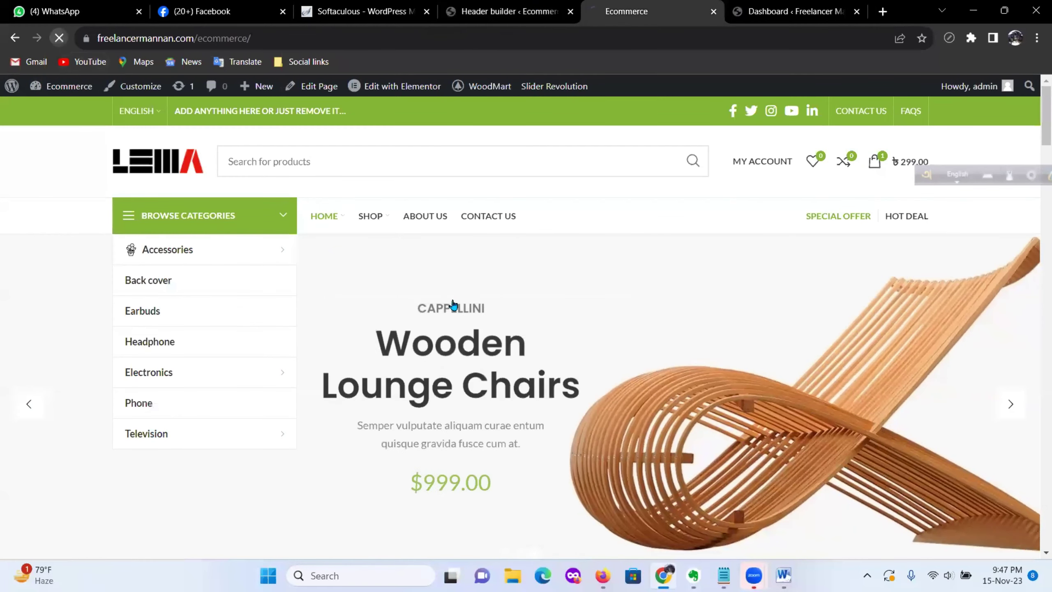
{"action": "key", "text": "F5"}
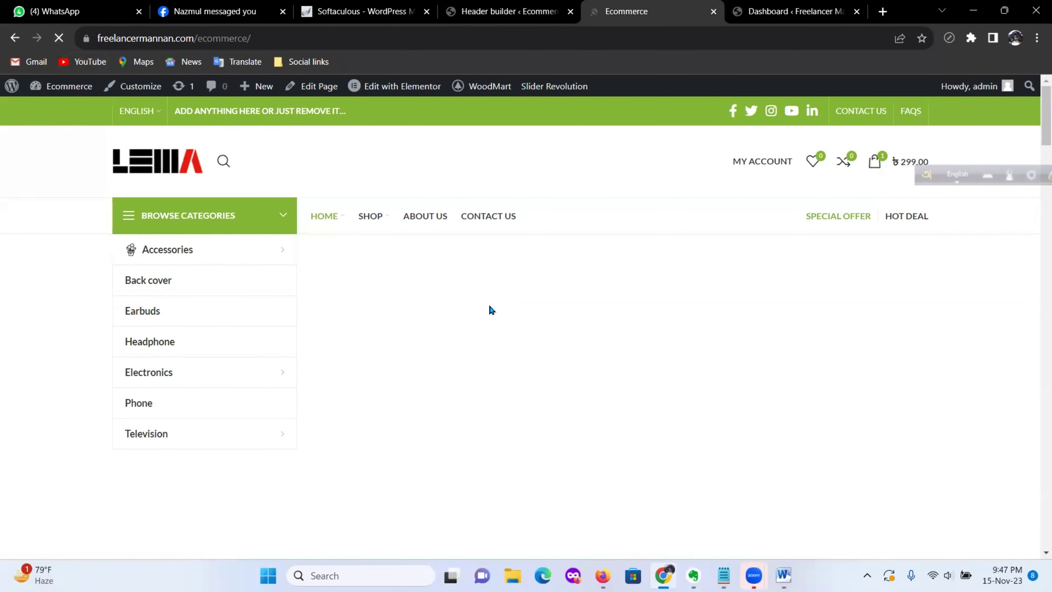
{"action": "left_click", "coordinate": [223, 162]}
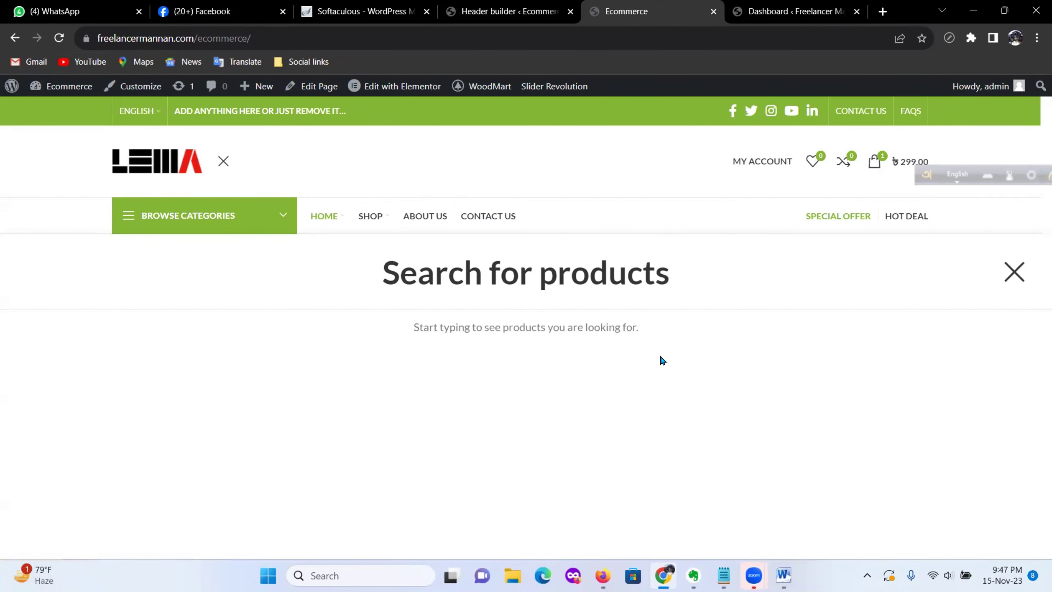
{"action": "left_click", "coordinate": [1013, 271]}
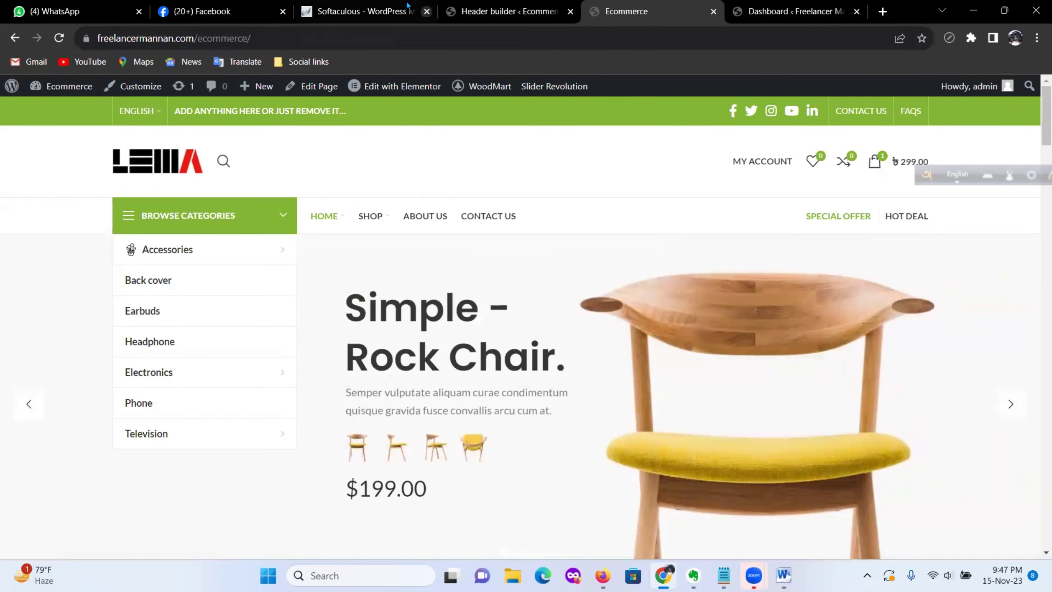
Step: Set the main header's Search display to Form, then save the element settings and the header
{"action": "left_click", "coordinate": [509, 11]}
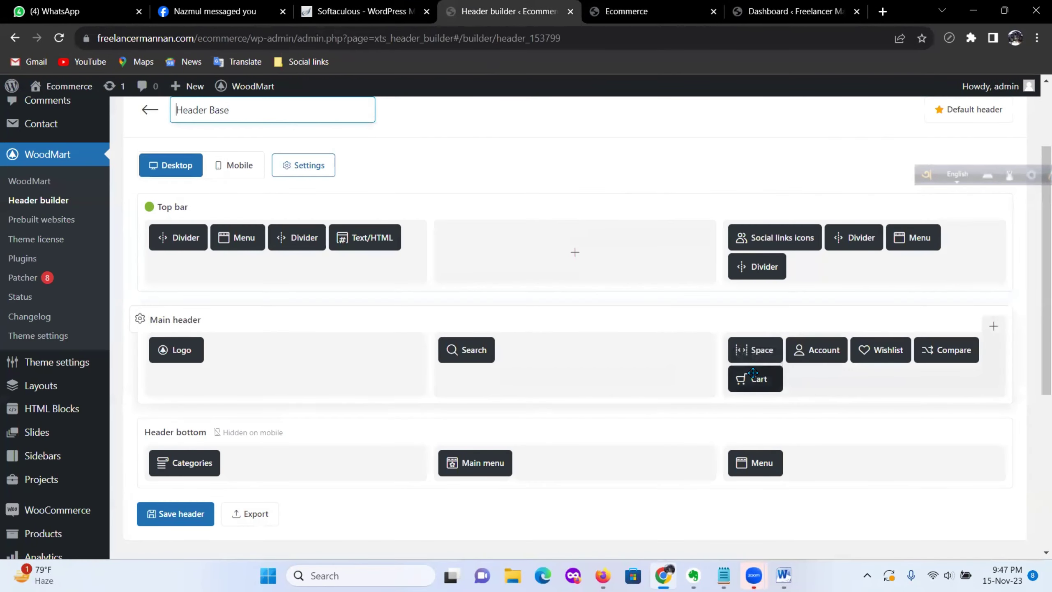
{"action": "left_click", "coordinate": [454, 329]}
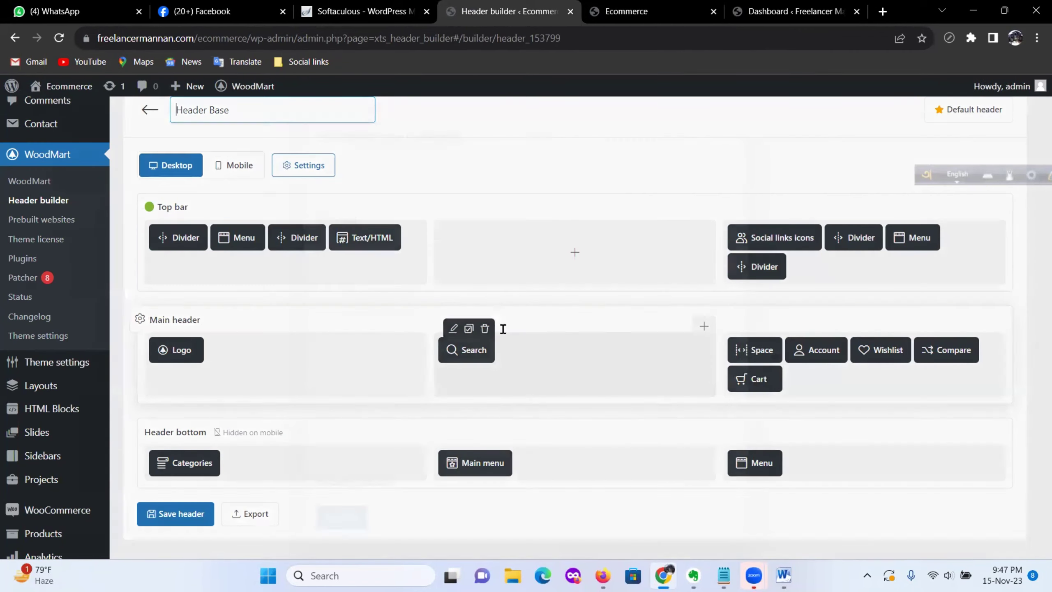
{"action": "left_click", "coordinate": [596, 303]}
{"action": "left_click", "coordinate": [344, 516]}
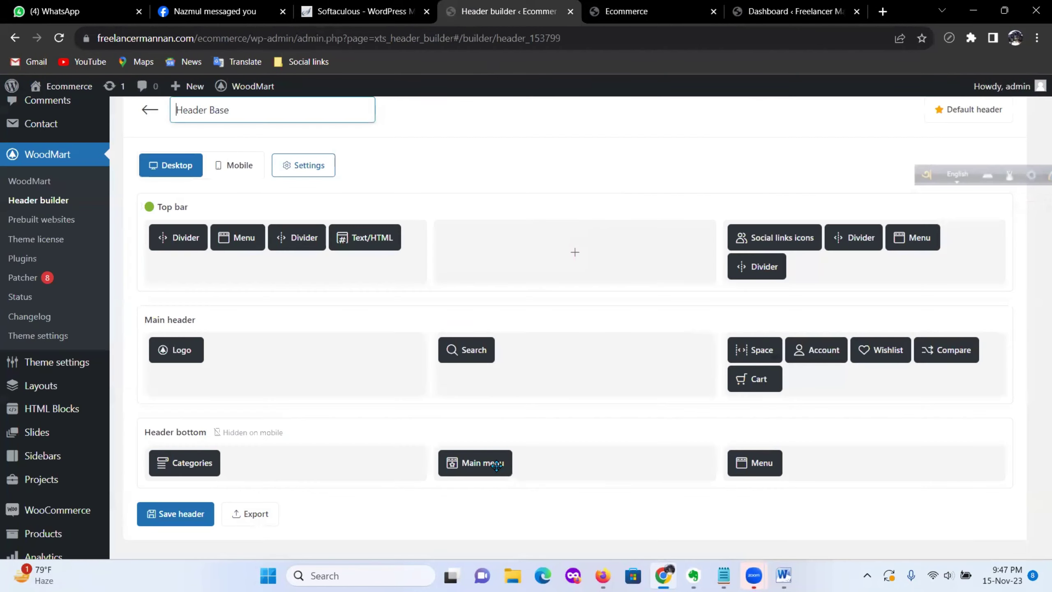
{"action": "left_click", "coordinate": [173, 519]}
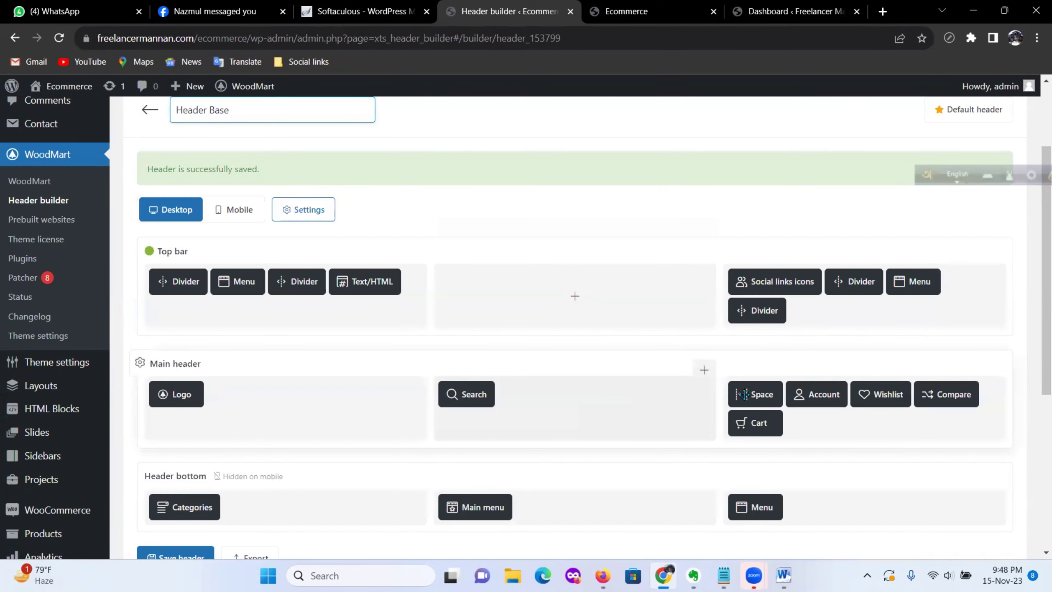
Step: Look at the storefront's My Account item, then open the settings of the desktop main header's Account element
{"action": "left_click", "coordinate": [637, 11]}
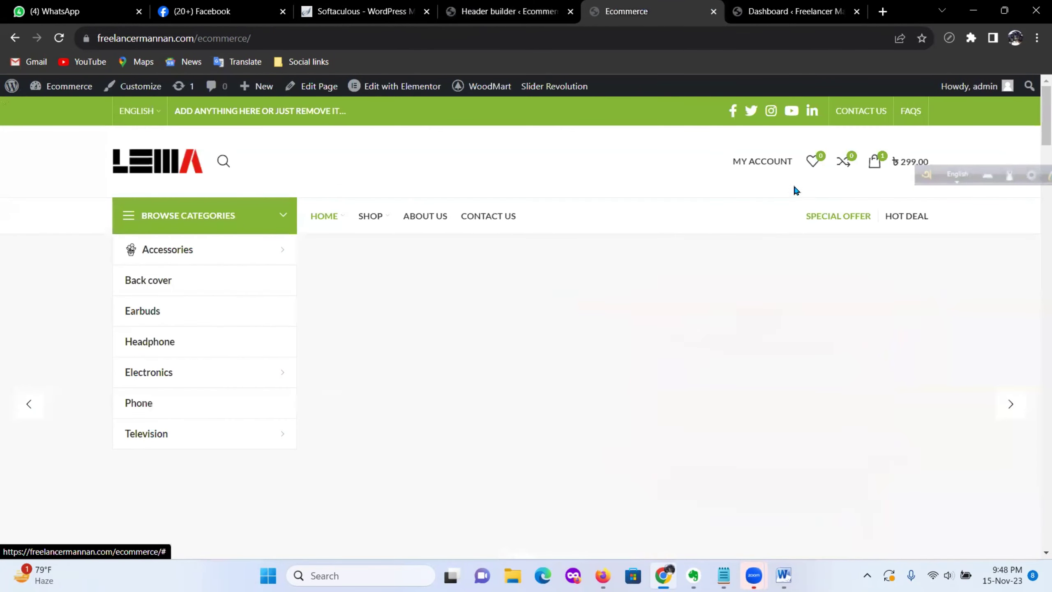
{"action": "mouse_move", "coordinate": [754, 163]}
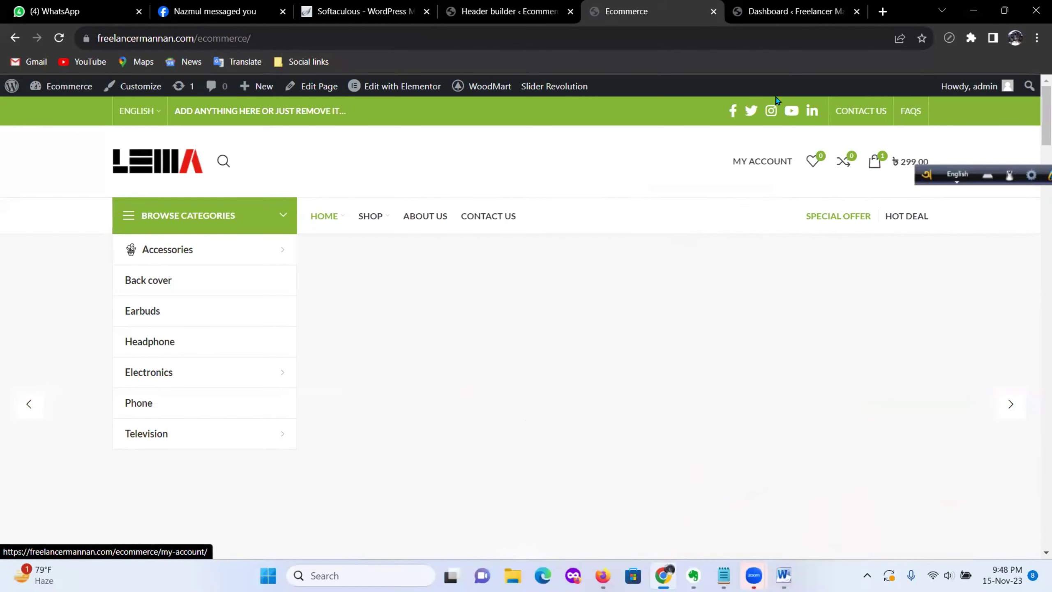
{"action": "key", "text": "ctrl+shift+Tab"}
{"action": "mouse_move", "coordinate": [751, 365]}
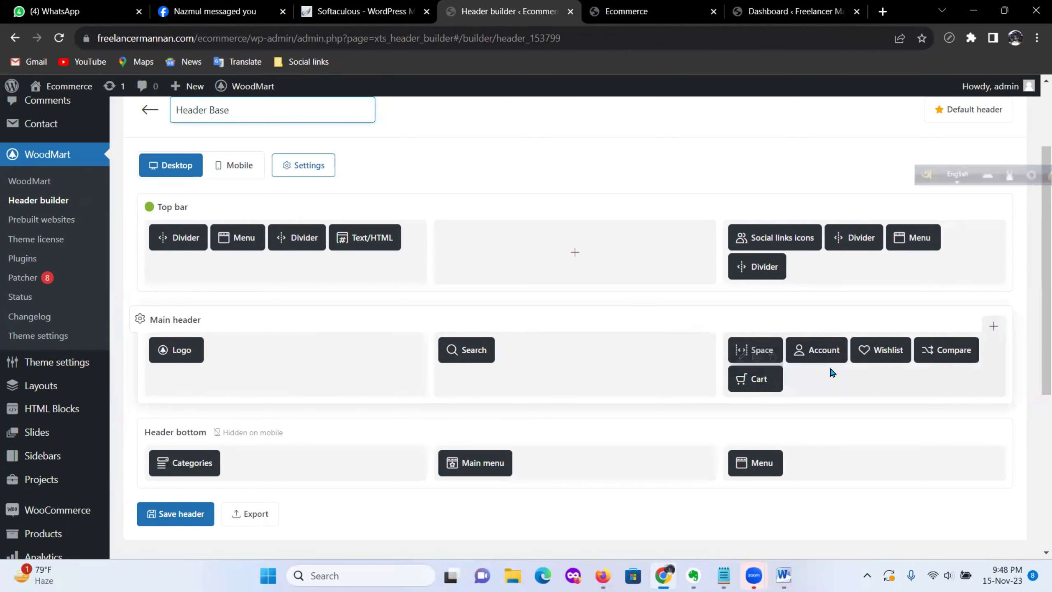
{"action": "mouse_move", "coordinate": [823, 354]}
{"action": "left_click", "coordinate": [806, 330]}
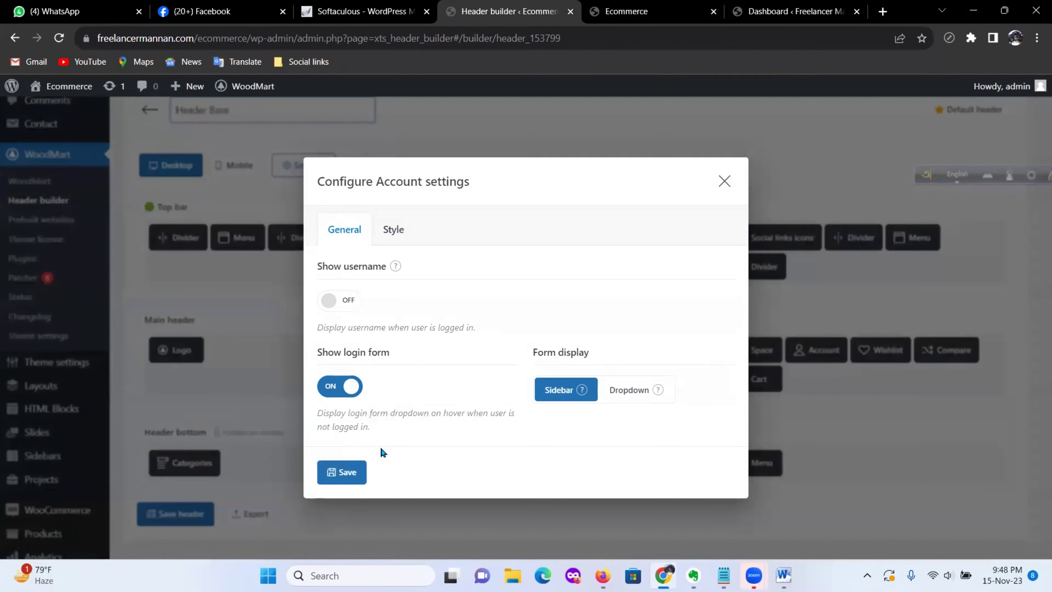
Step: Review the Account element's style options, close its settings without changes, and check the header icons on the Ecommerce storefront
{"action": "left_click", "coordinate": [394, 230]}
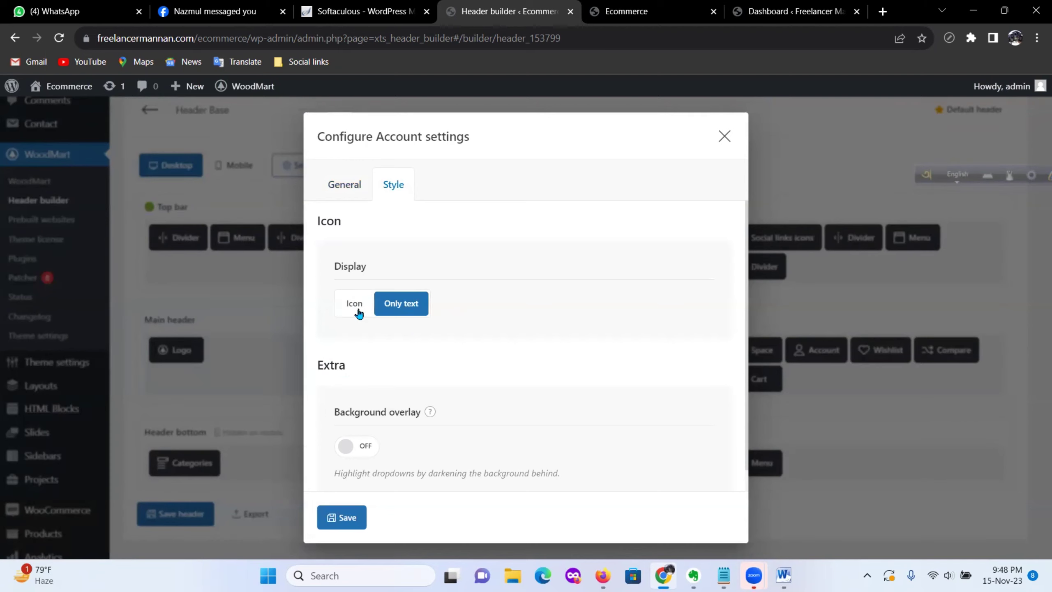
{"action": "scroll", "coordinate": [397, 393], "scroll_direction": "down", "scroll_amount": 1}
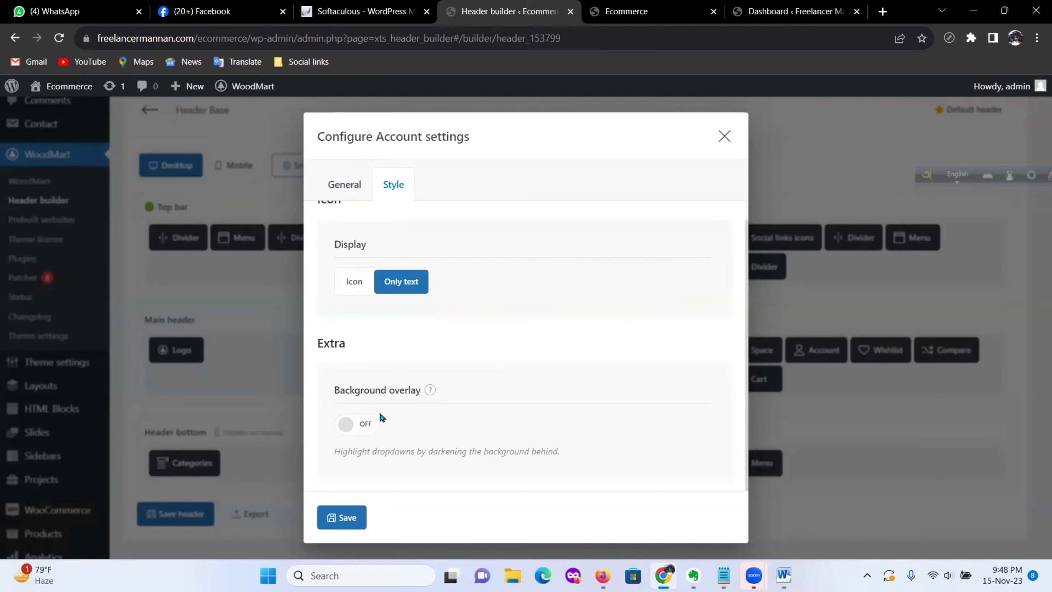
{"action": "left_click", "coordinate": [725, 137]}
{"action": "left_click", "coordinate": [787, 11]}
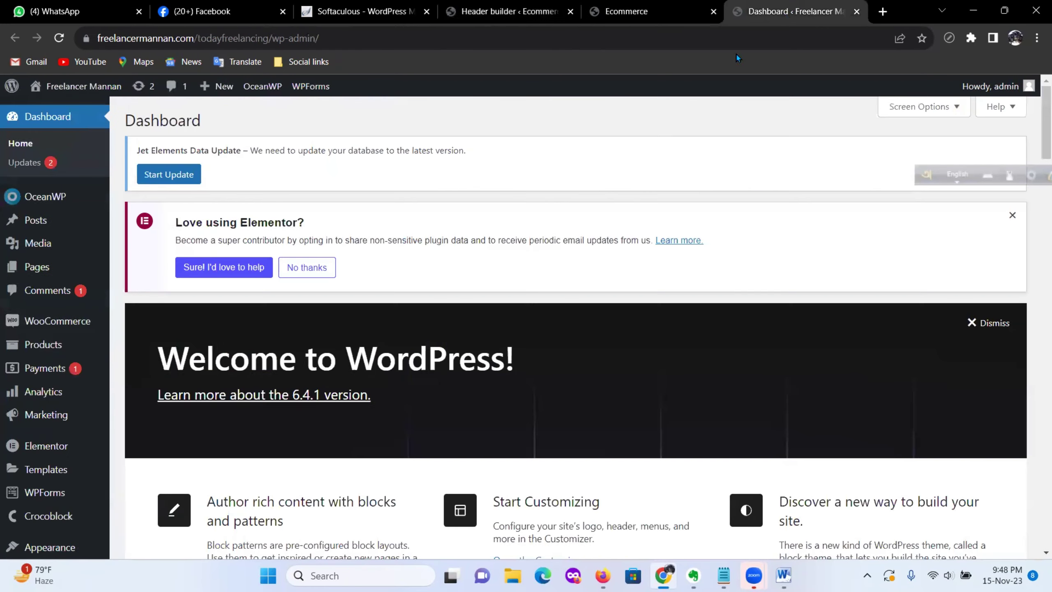
{"action": "left_click", "coordinate": [680, 6]}
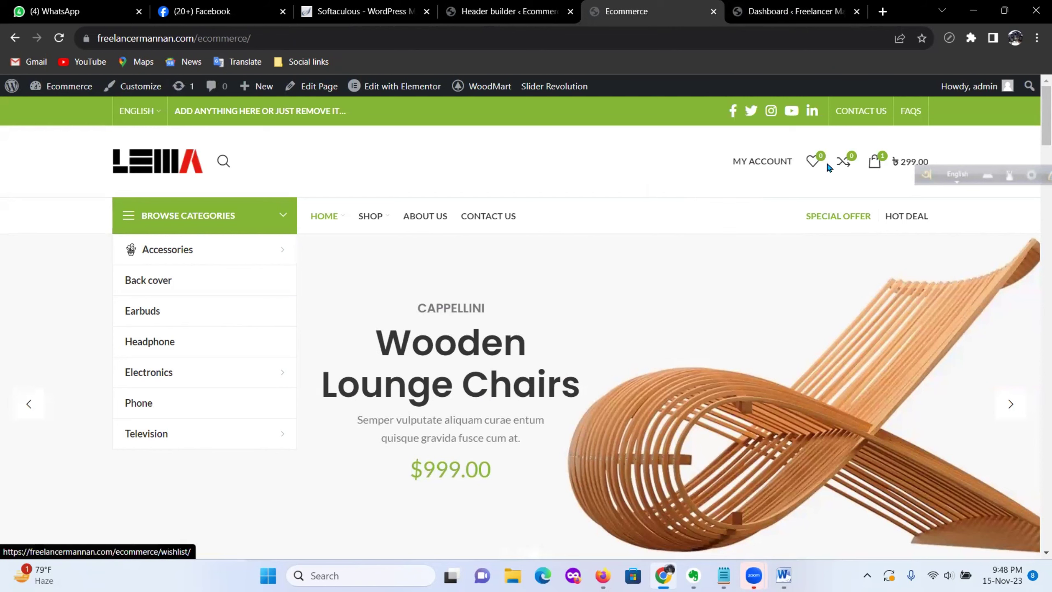
Step: In the header builder, browse the elements that can be added to the main header's middle column, then close the list without adding any
{"action": "left_click", "coordinate": [493, 9]}
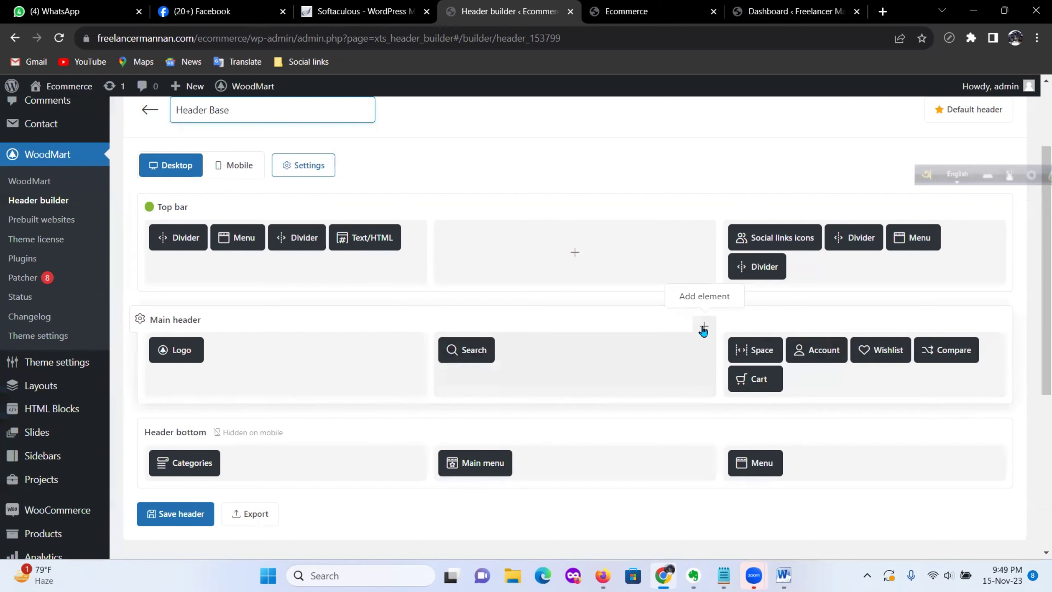
{"action": "left_click", "coordinate": [702, 328]}
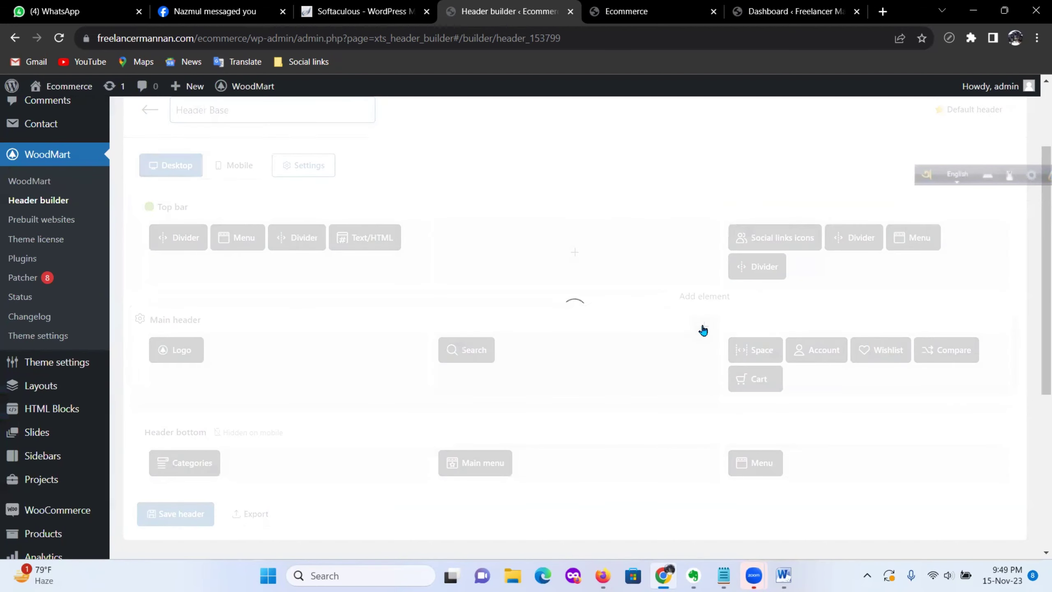
{"action": "scroll", "coordinate": [435, 330], "scroll_direction": "down", "scroll_amount": 1}
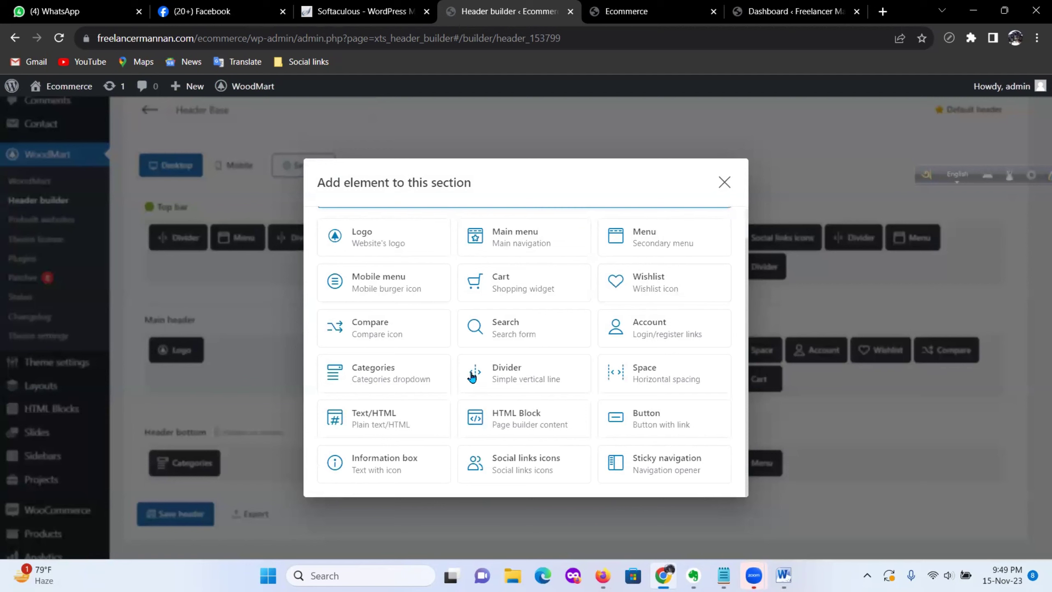
{"action": "scroll", "coordinate": [430, 358], "scroll_direction": "up", "scroll_amount": 1}
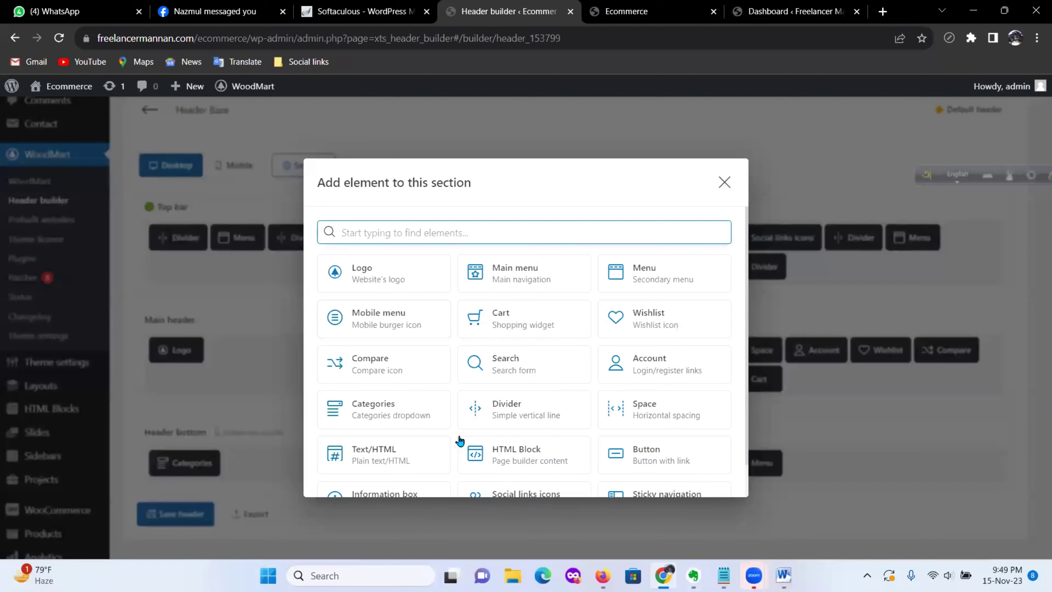
{"action": "scroll", "coordinate": [388, 457], "scroll_direction": "down", "scroll_amount": 1}
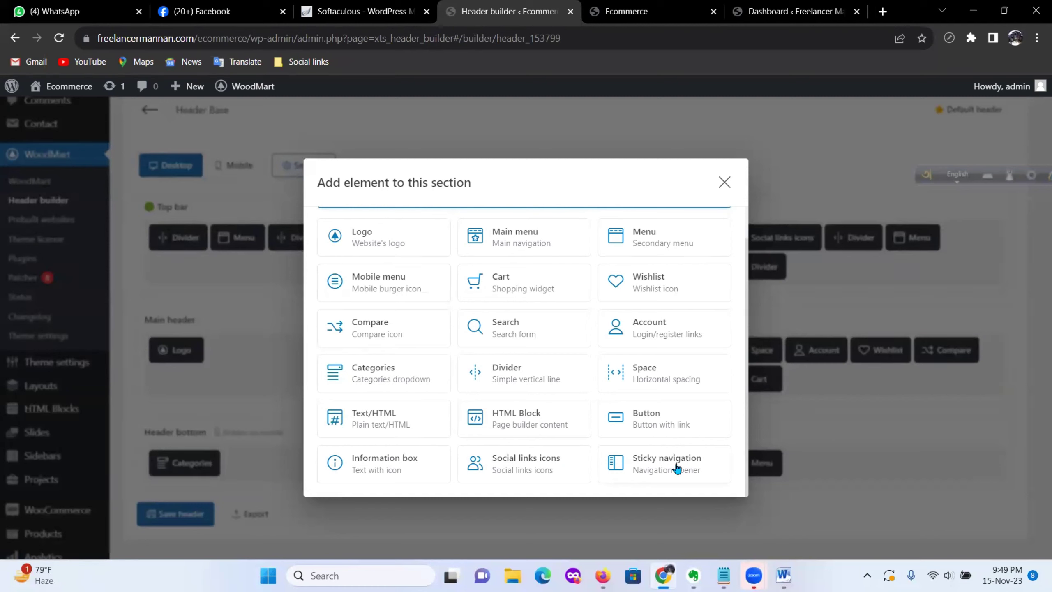
{"action": "left_click", "coordinate": [724, 182]}
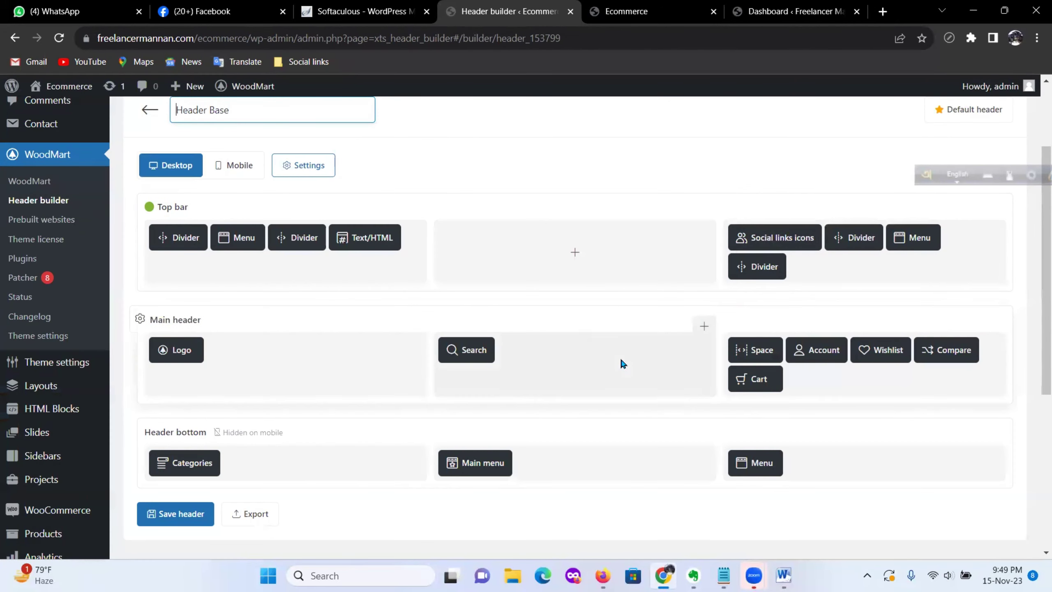
Step: Set the header bottom's Categories element to display the Categories menu, then save the element settings and the header
{"action": "scroll", "coordinate": [617, 362], "scroll_direction": "down", "scroll_amount": 2}
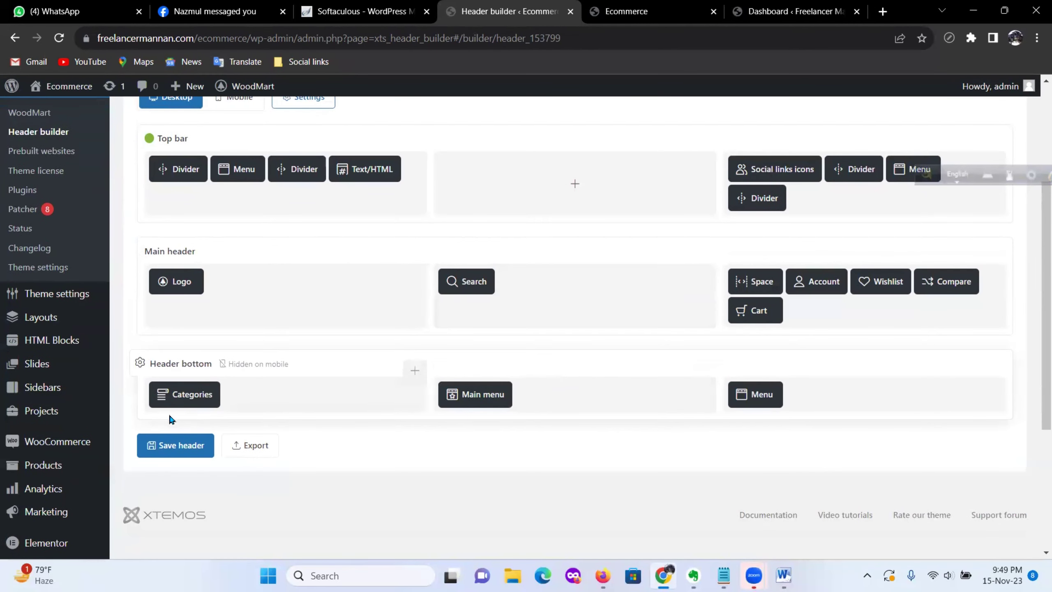
{"action": "mouse_move", "coordinate": [192, 394]}
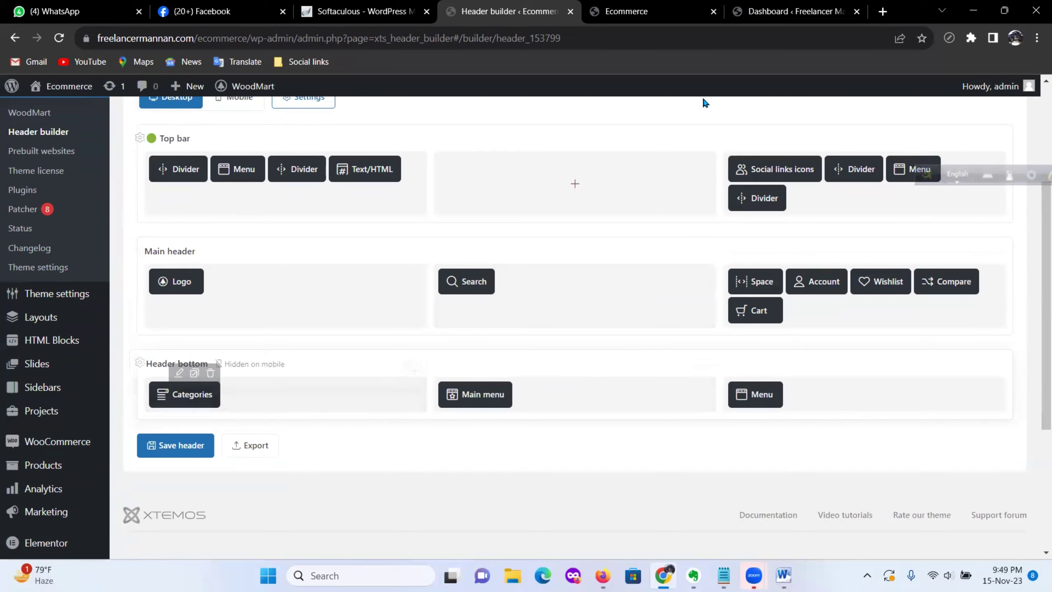
{"action": "left_click", "coordinate": [645, 12]}
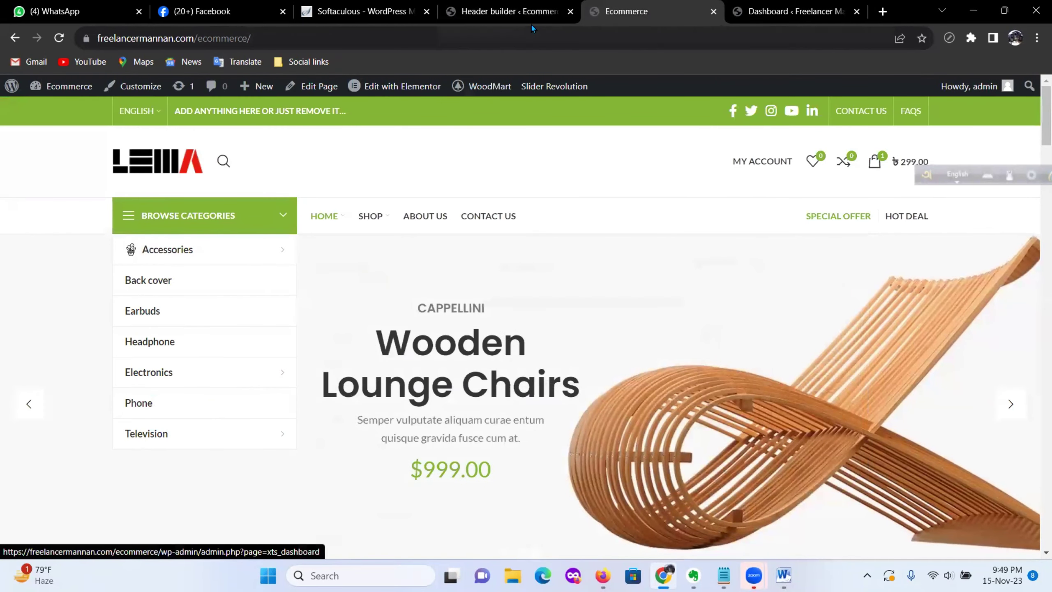
{"action": "left_click", "coordinate": [509, 11]}
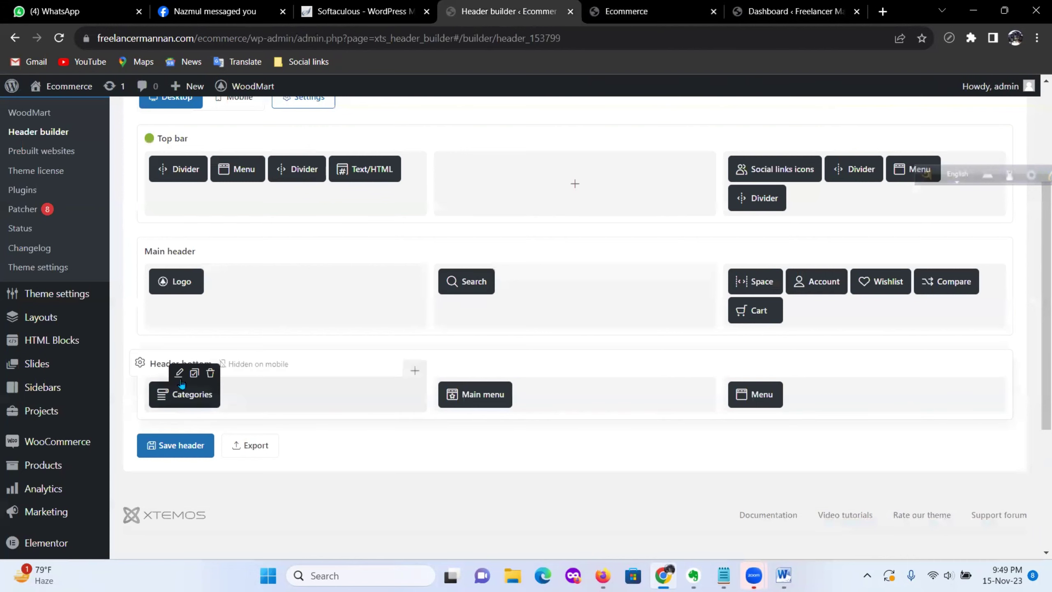
{"action": "left_click", "coordinate": [179, 373]}
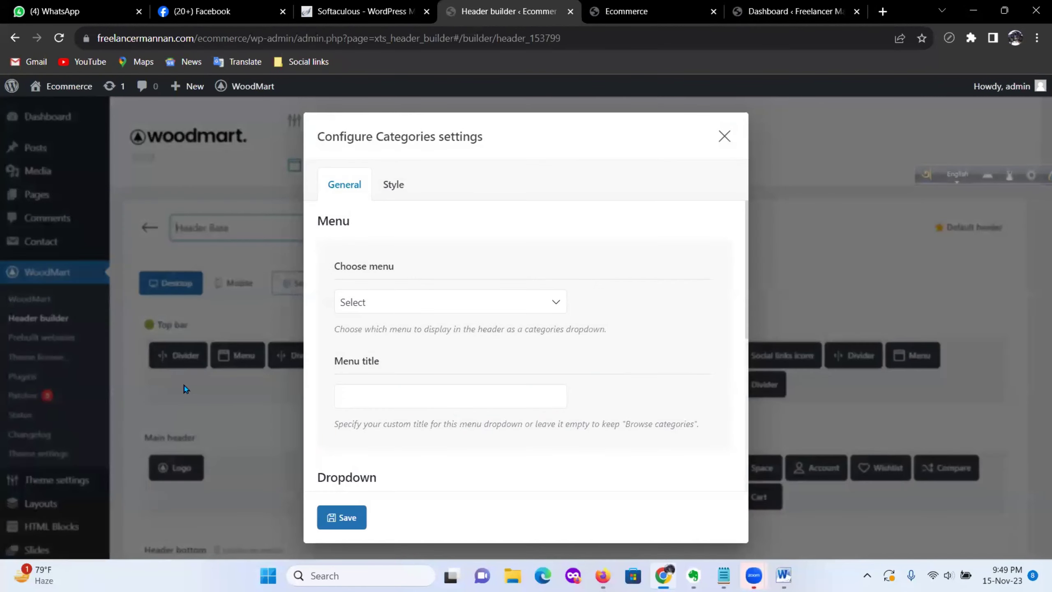
{"action": "left_click", "coordinate": [551, 303]}
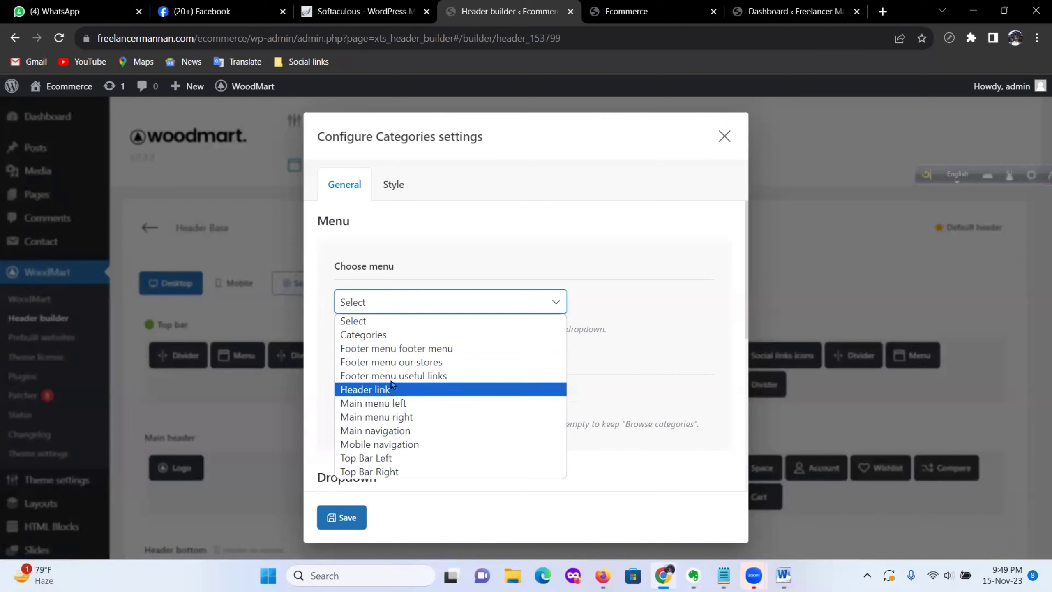
{"action": "left_click", "coordinate": [378, 336]}
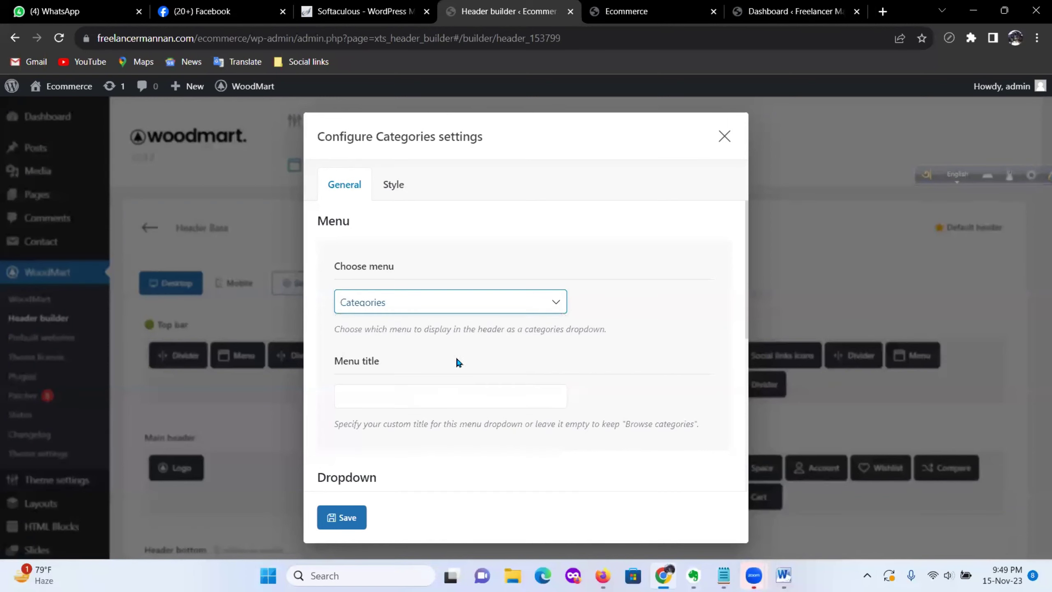
{"action": "left_click", "coordinate": [342, 517]}
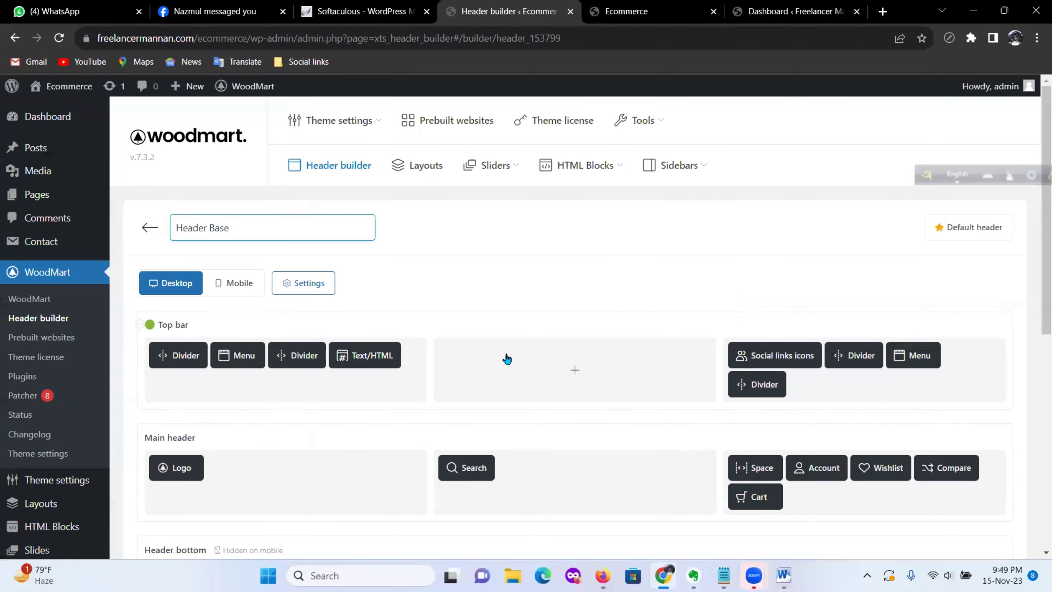
{"action": "scroll", "coordinate": [411, 443], "scroll_direction": "down", "scroll_amount": 8}
{"action": "left_click", "coordinate": [181, 290]}
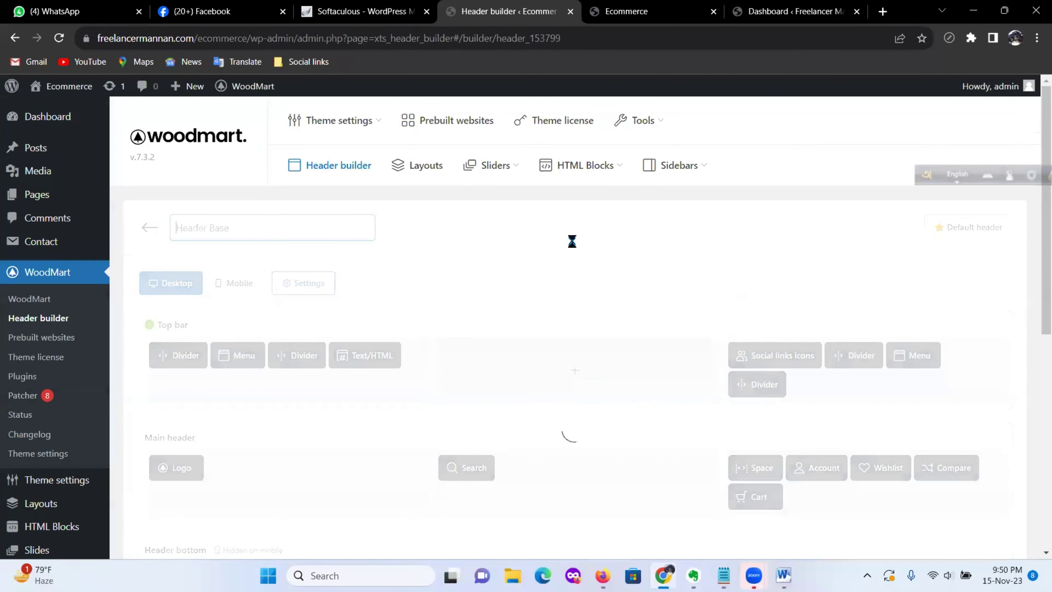
Step: Reload the storefront and check the Browse Categories menu and its submenus
{"action": "left_click", "coordinate": [638, 5]}
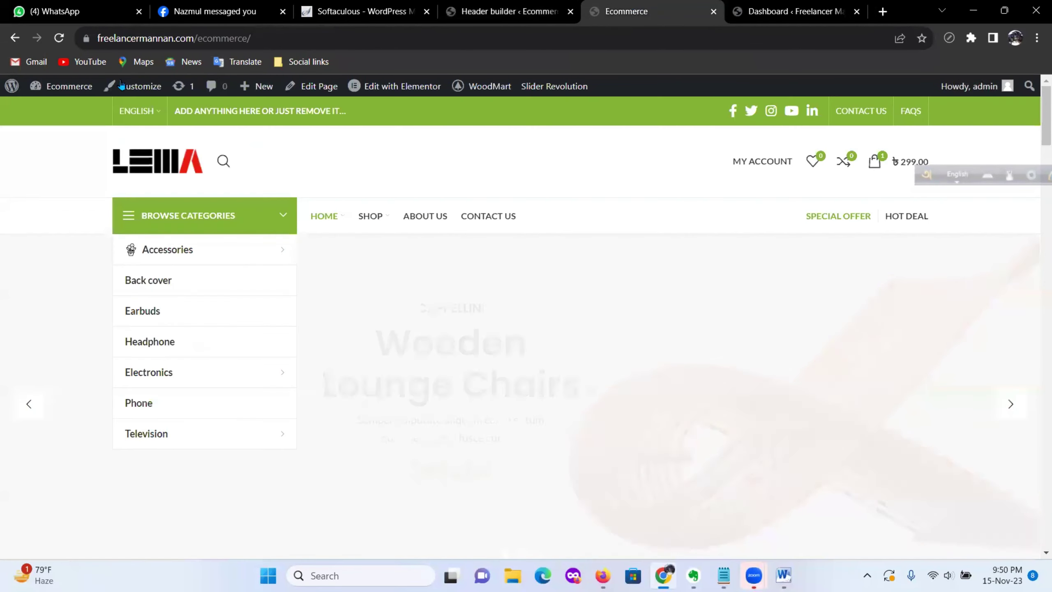
{"action": "left_click", "coordinate": [59, 39]}
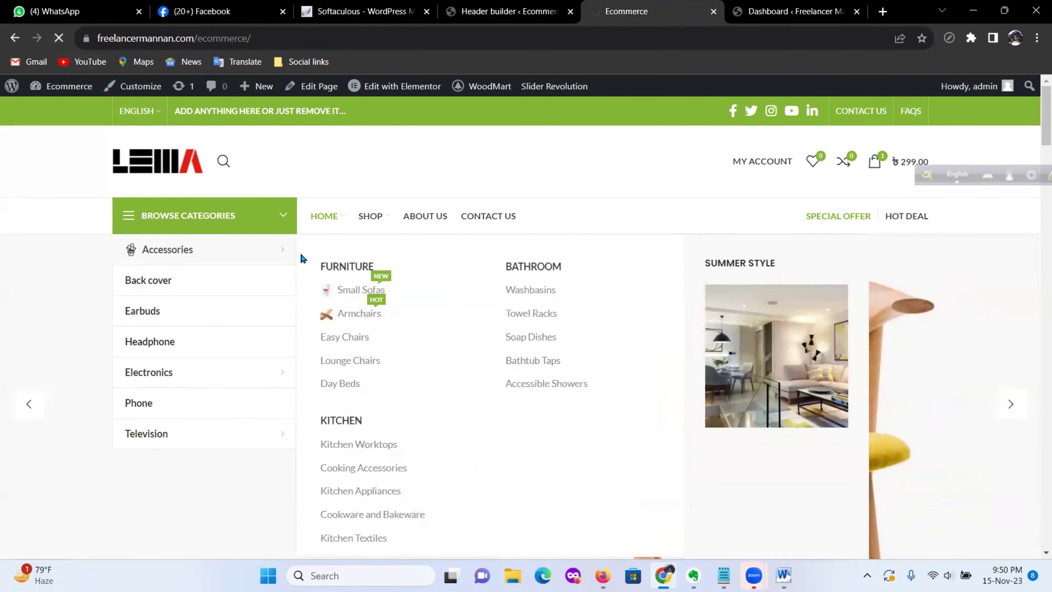
{"action": "mouse_move", "coordinate": [182, 379]}
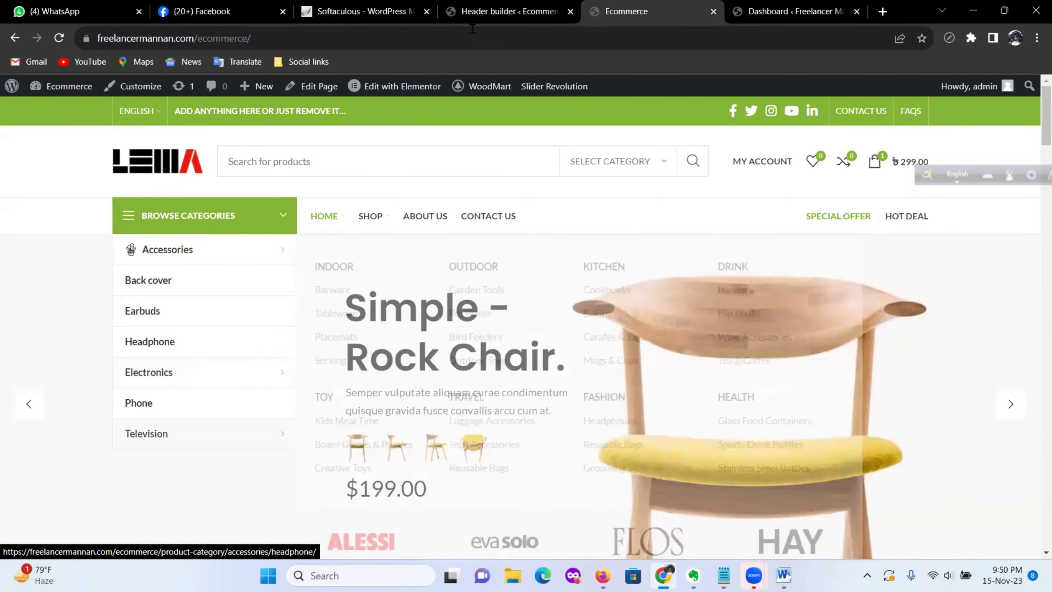
Step: Set the header bottom's Main menu element to display the Main navigation menu and save the element settings
{"action": "left_click", "coordinate": [513, 11]}
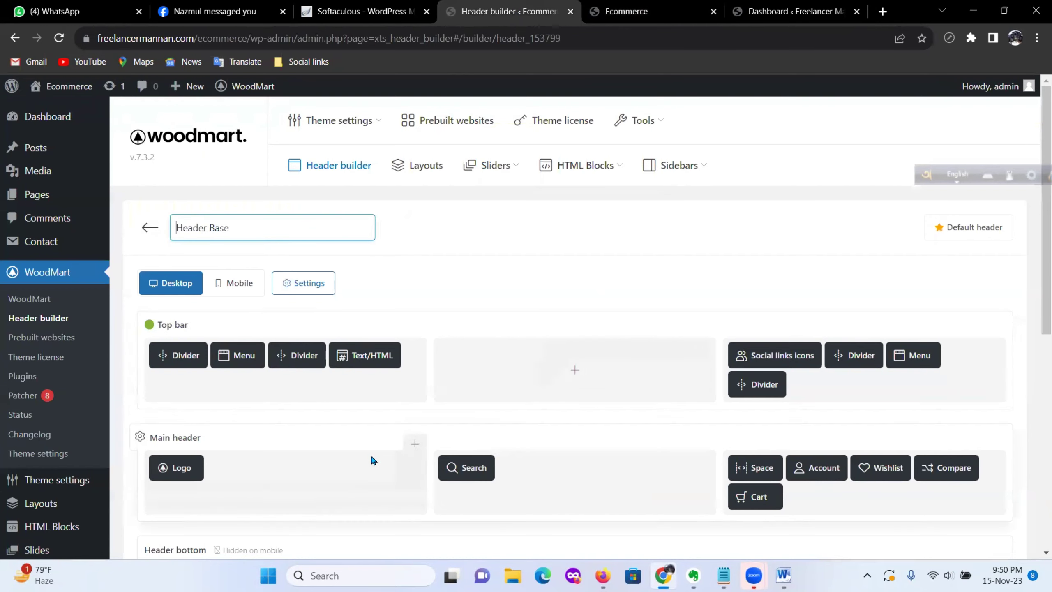
{"action": "scroll", "coordinate": [398, 443], "scroll_direction": "down", "scroll_amount": 5}
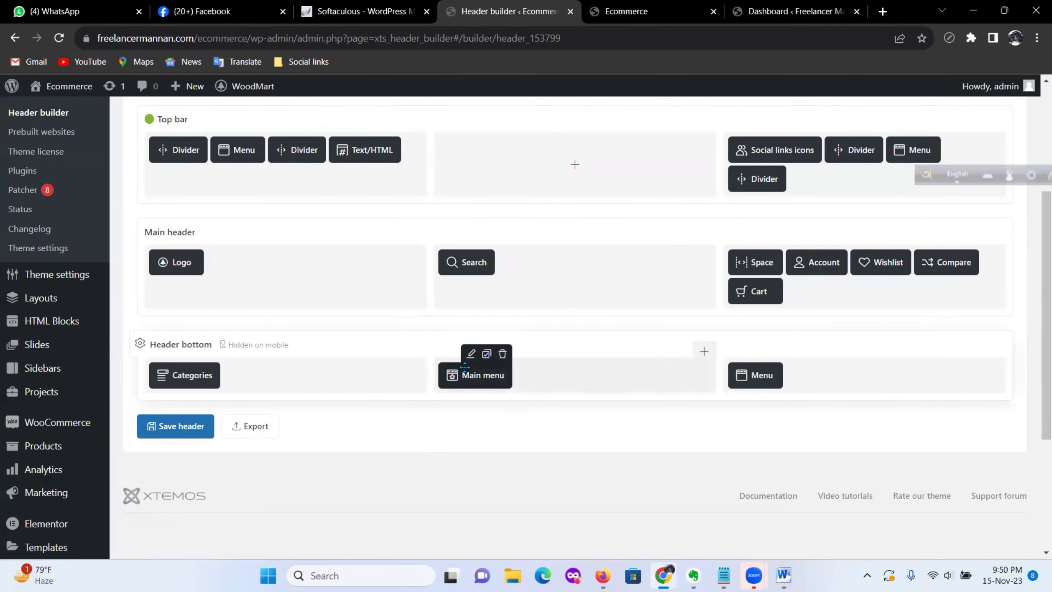
{"action": "left_click", "coordinate": [471, 354]}
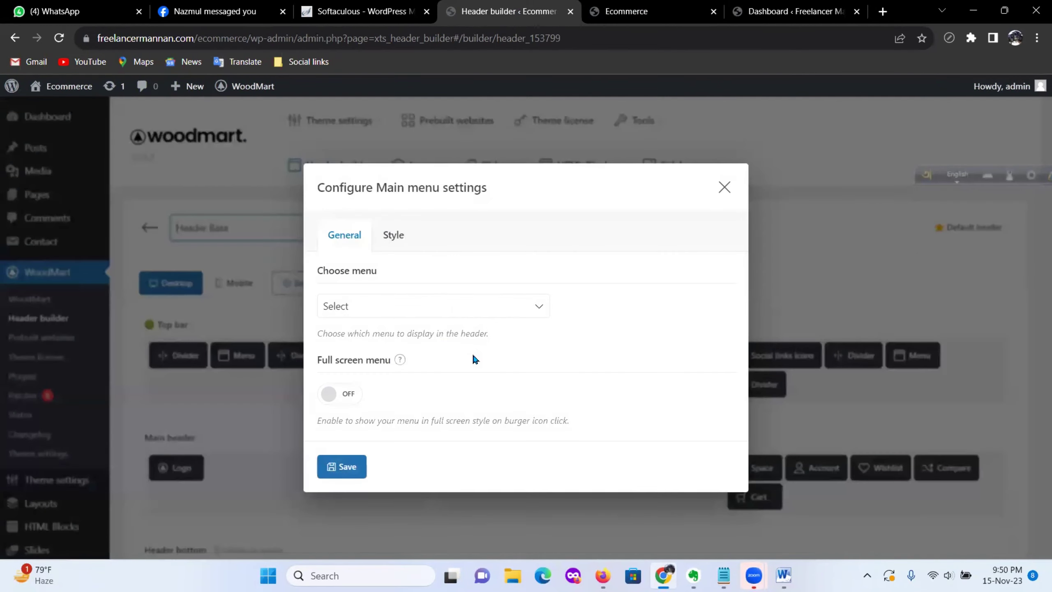
{"action": "left_click", "coordinate": [541, 305]}
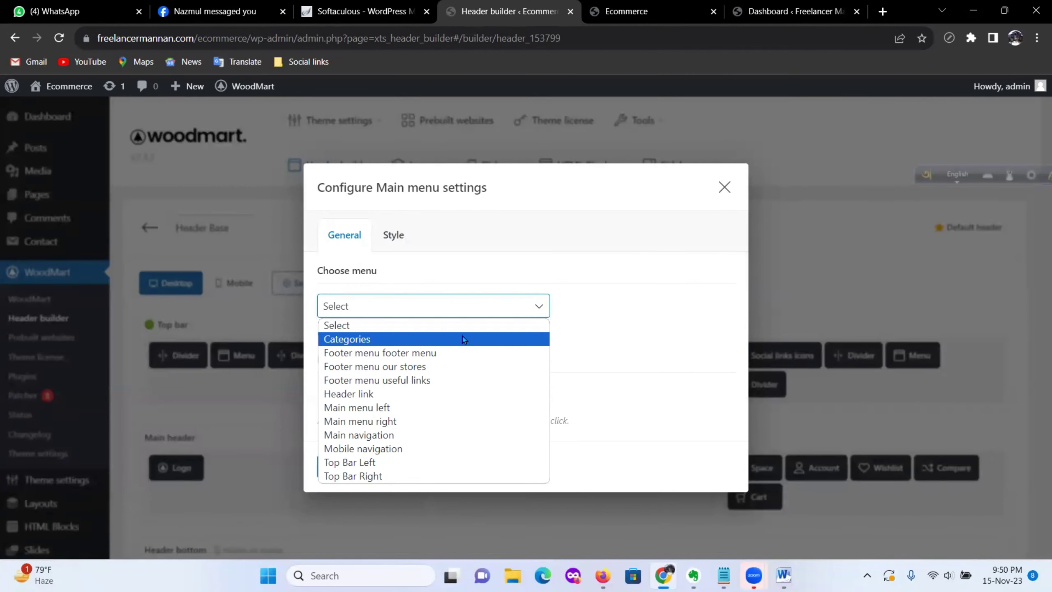
{"action": "left_click", "coordinate": [372, 438]}
{"action": "left_click", "coordinate": [343, 467]}
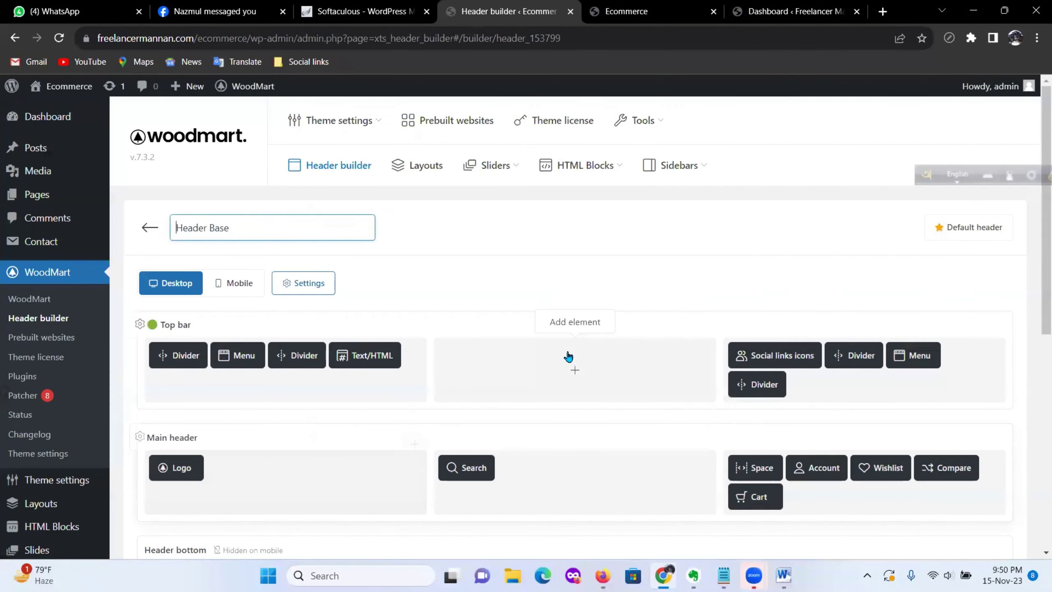
Step: Check which menu the header bottom's Menu element uses, close its settings unchanged, and save the header
{"action": "scroll", "coordinate": [858, 416], "scroll_direction": "down", "scroll_amount": 5}
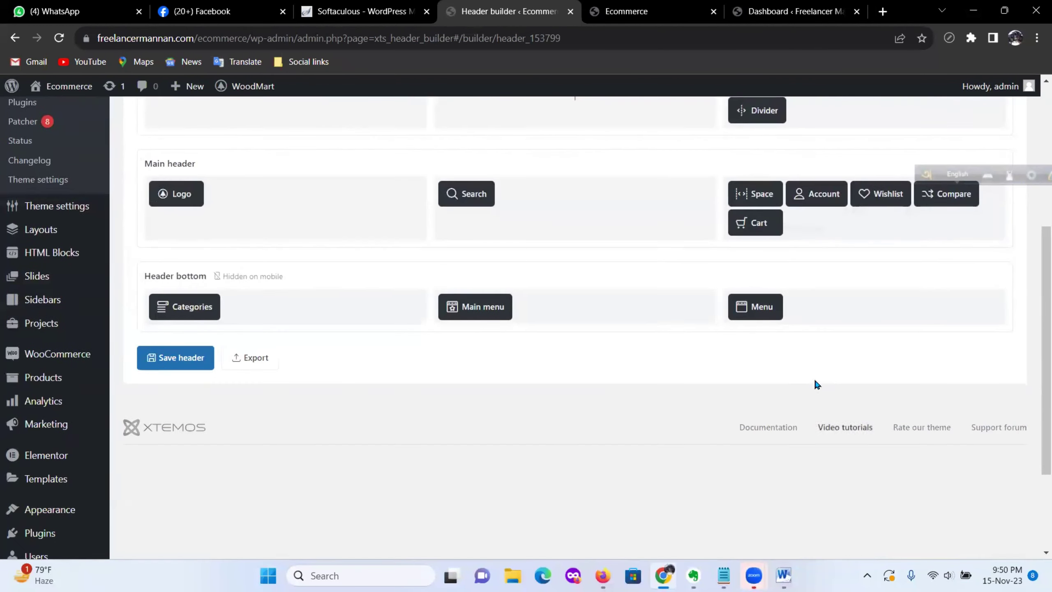
{"action": "left_click", "coordinate": [742, 285]}
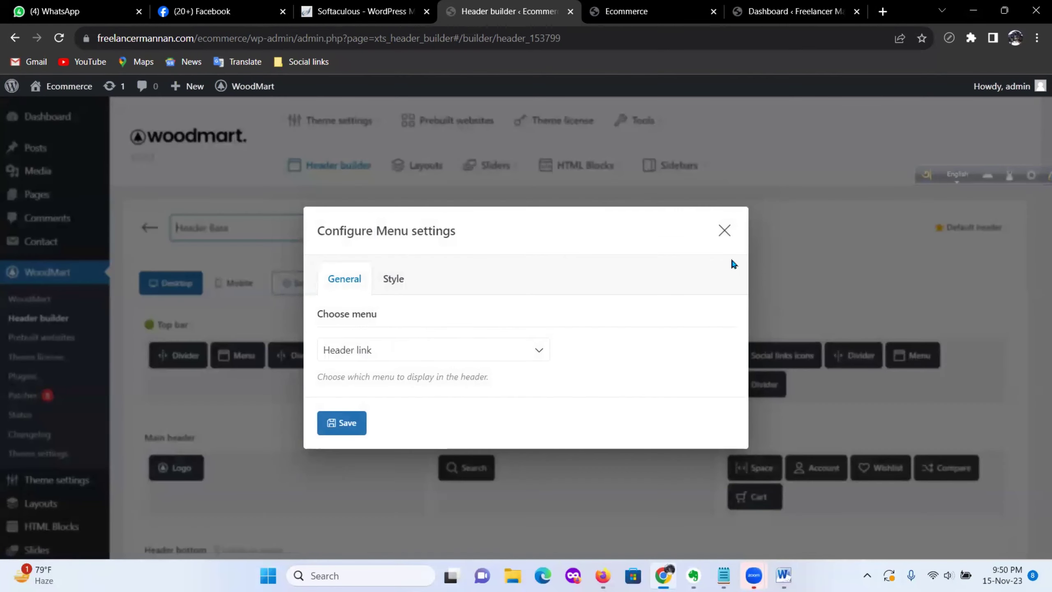
{"action": "left_click", "coordinate": [725, 229]}
{"action": "scroll", "coordinate": [460, 387], "scroll_direction": "down", "scroll_amount": 10}
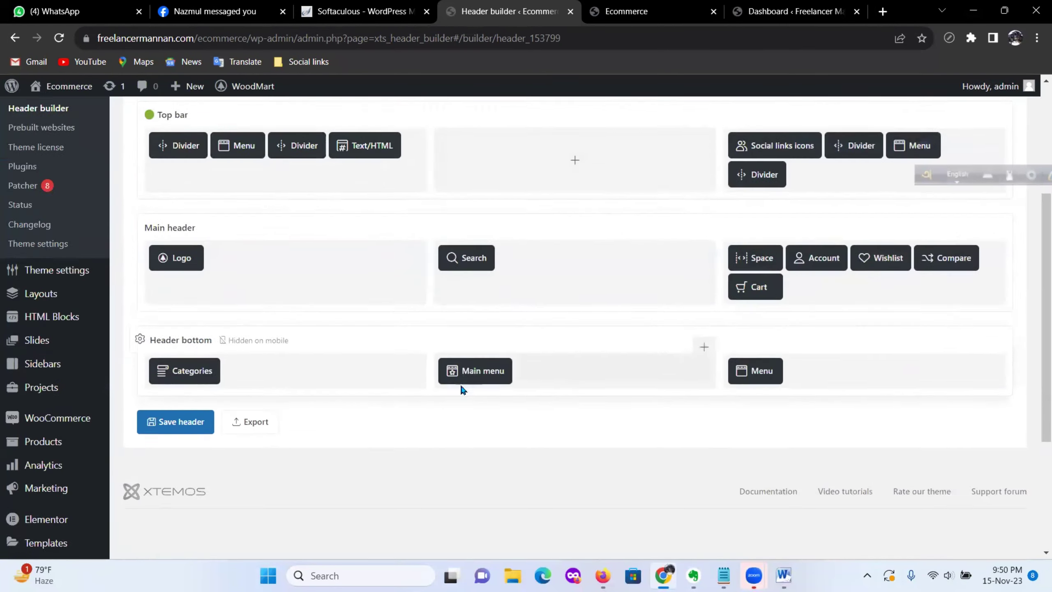
{"action": "left_click", "coordinate": [182, 221]}
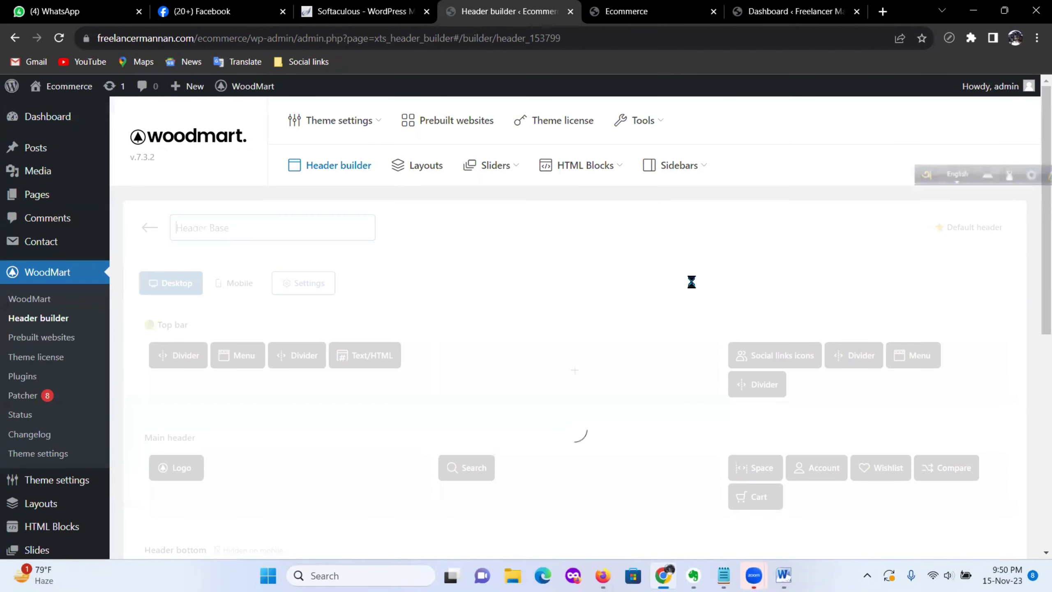
Step: View the storefront, then switch to the Word document and review the Class#25 lines on categories, menus, header and slider
{"action": "left_click", "coordinate": [646, 11]}
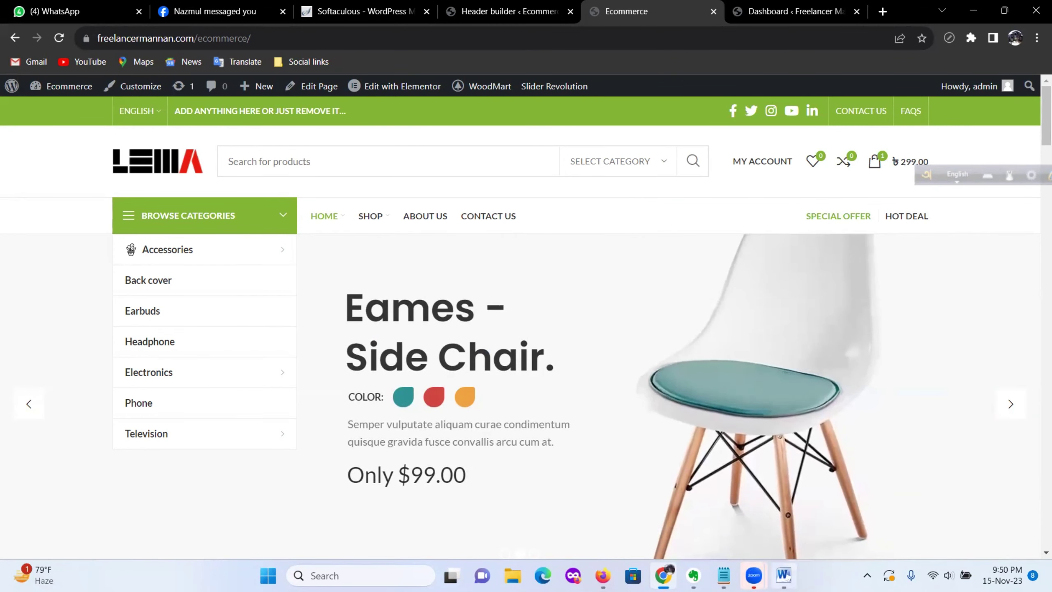
{"action": "left_click", "coordinate": [783, 575]}
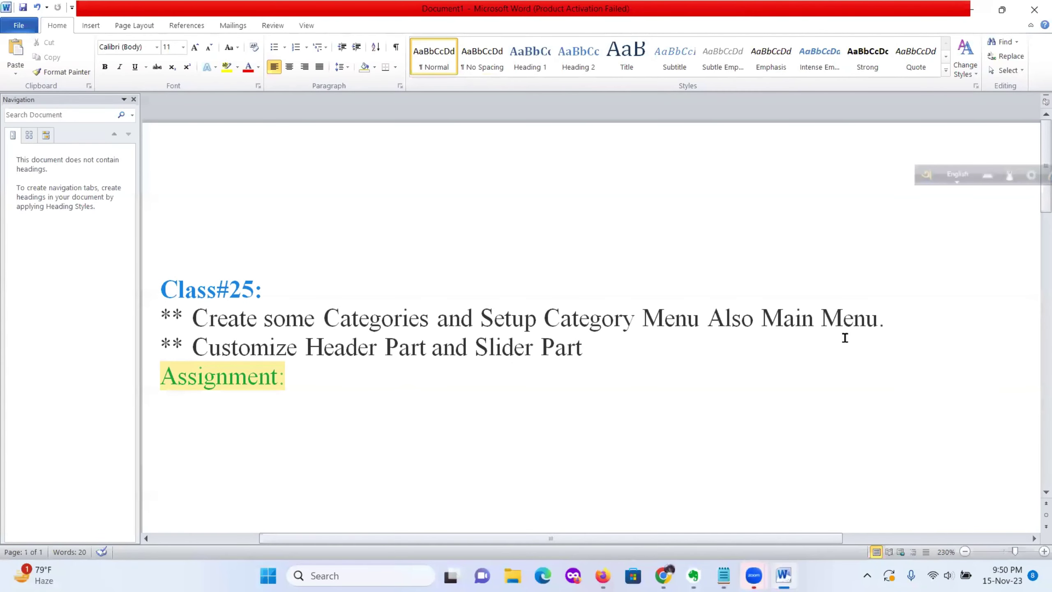
{"action": "left_click_drag", "start_coordinate": [906, 327], "coordinate": [161, 321]}
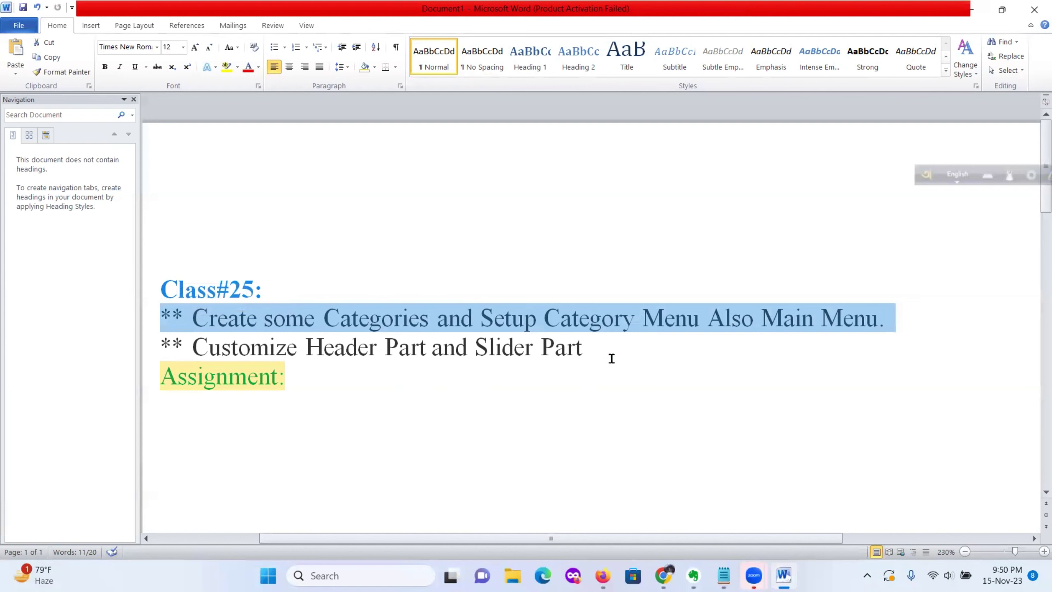
{"action": "left_click_drag", "start_coordinate": [608, 354], "coordinate": [475, 348]}
{"action": "left_click", "coordinate": [735, 382]}
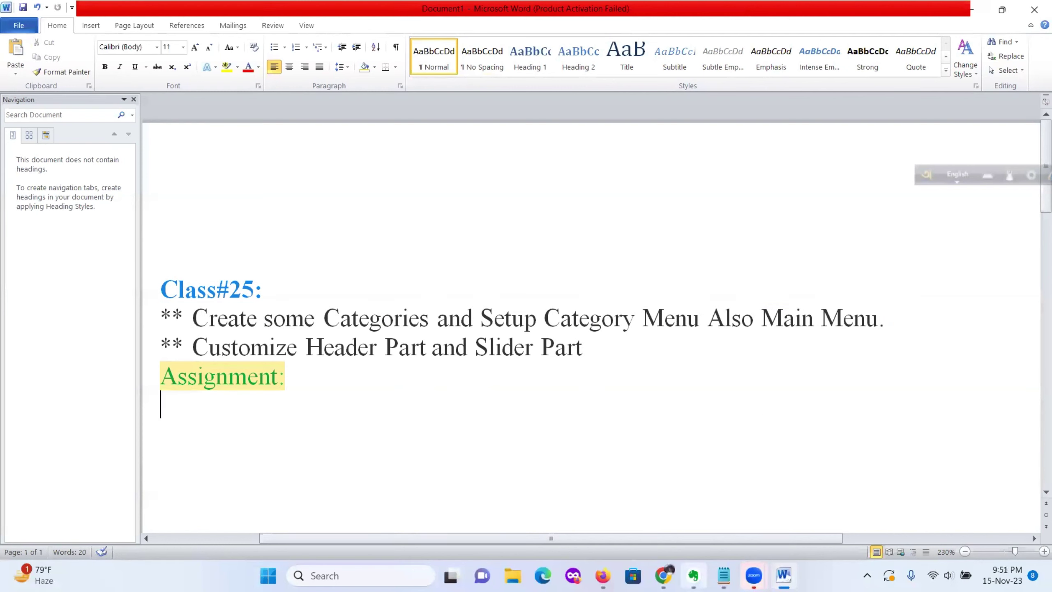
Step: Switch to the Chrome storefront and look over the home page slider and the available Slider Revolution entries
{"action": "left_click", "coordinate": [663, 575]}
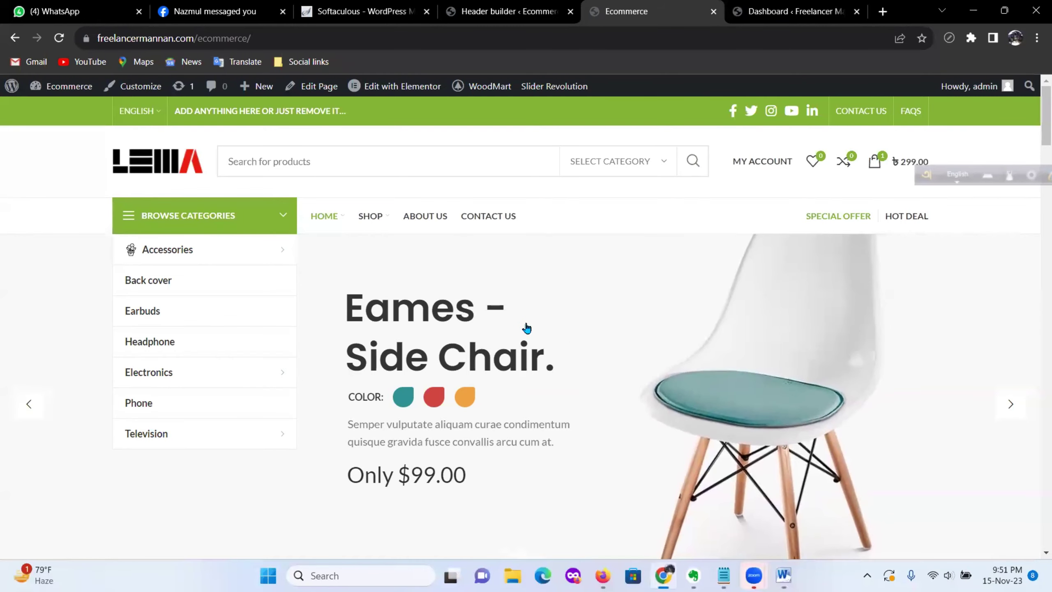
{"action": "scroll", "coordinate": [529, 329], "scroll_direction": "down", "scroll_amount": 3}
{"action": "scroll", "coordinate": [532, 329], "scroll_direction": "up", "scroll_amount": 4}
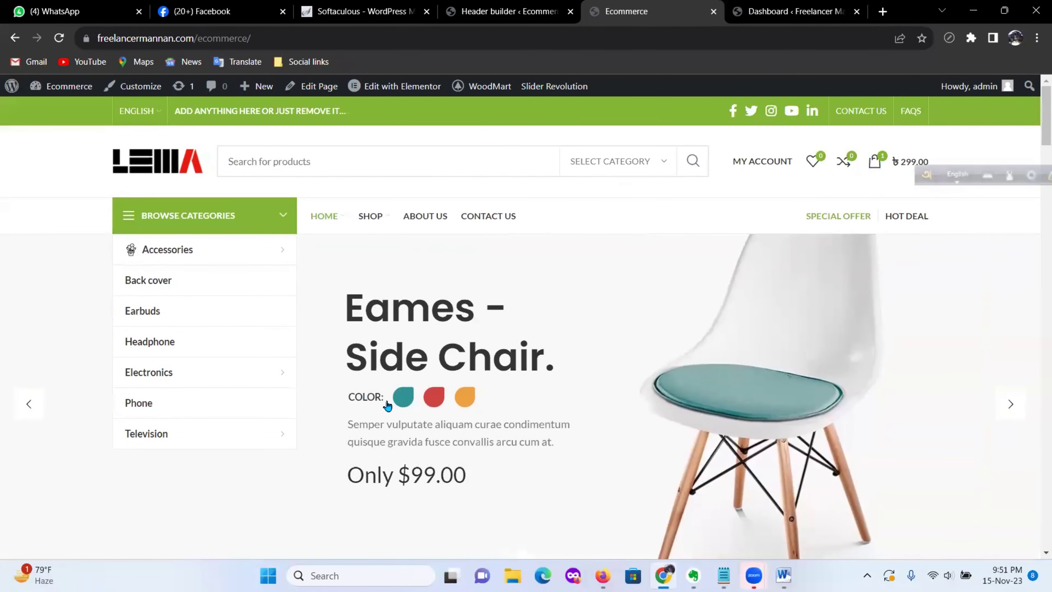
{"action": "scroll", "coordinate": [392, 408], "scroll_direction": "down", "scroll_amount": 1}
{"action": "scroll", "coordinate": [414, 404], "scroll_direction": "down", "scroll_amount": 2}
{"action": "scroll", "coordinate": [430, 399], "scroll_direction": "up", "scroll_amount": 4}
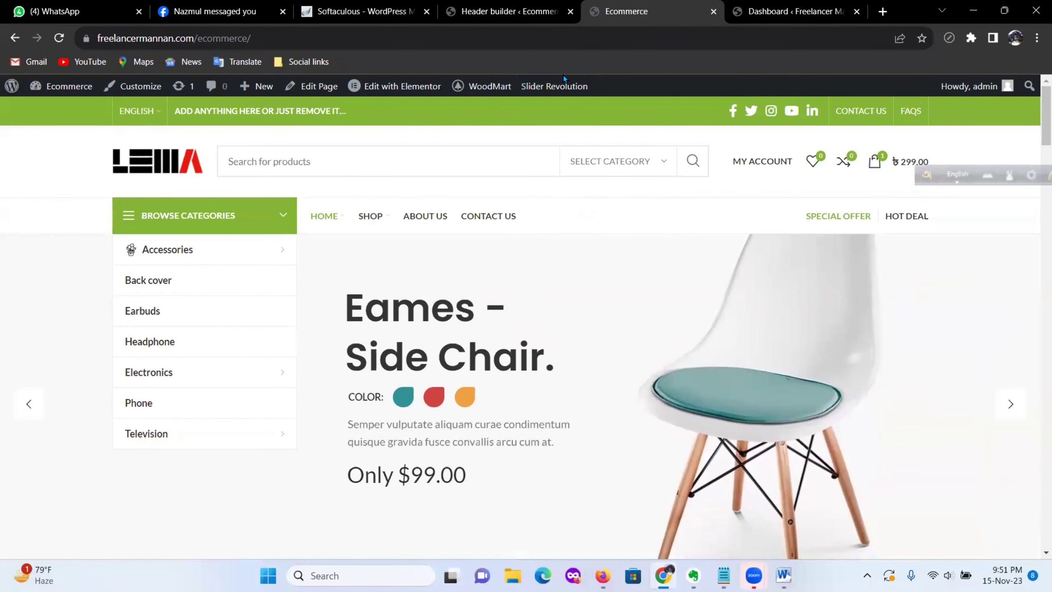
{"action": "mouse_move", "coordinate": [560, 86]}
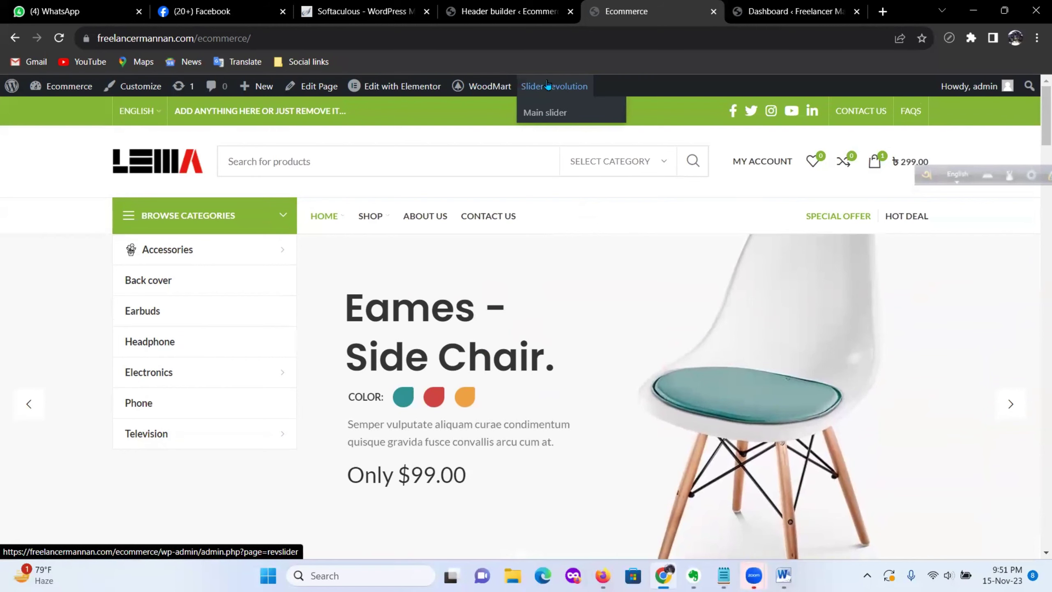
Step: Open the store's installed plugins list from the WordPress dashboard and find the Slider Revolution plugin
{"action": "left_click", "coordinate": [509, 12]}
{"action": "scroll", "coordinate": [160, 344], "scroll_direction": "down", "scroll_amount": 8}
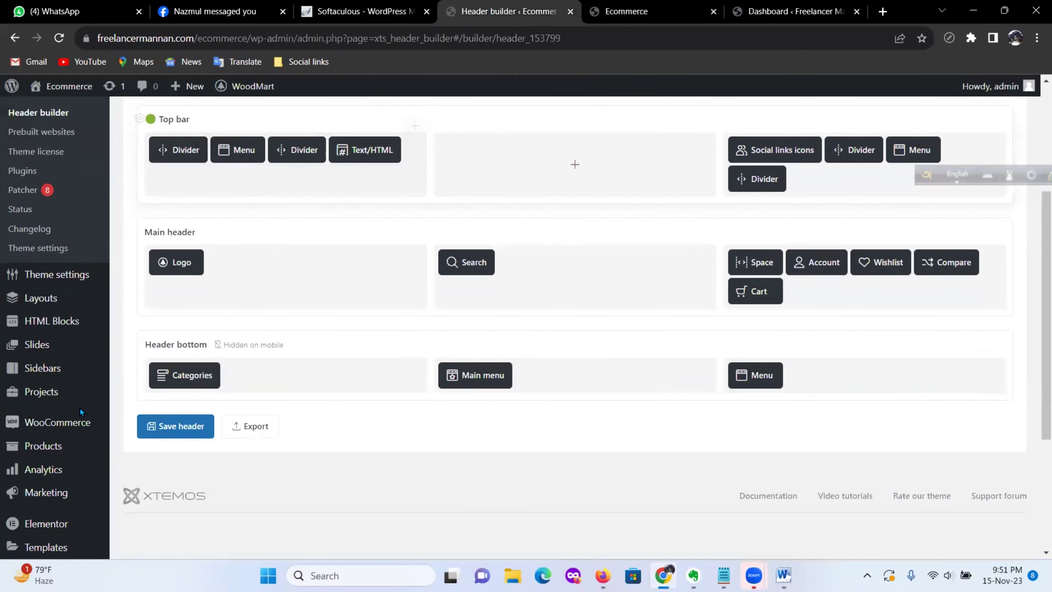
{"action": "mouse_move", "coordinate": [73, 481]}
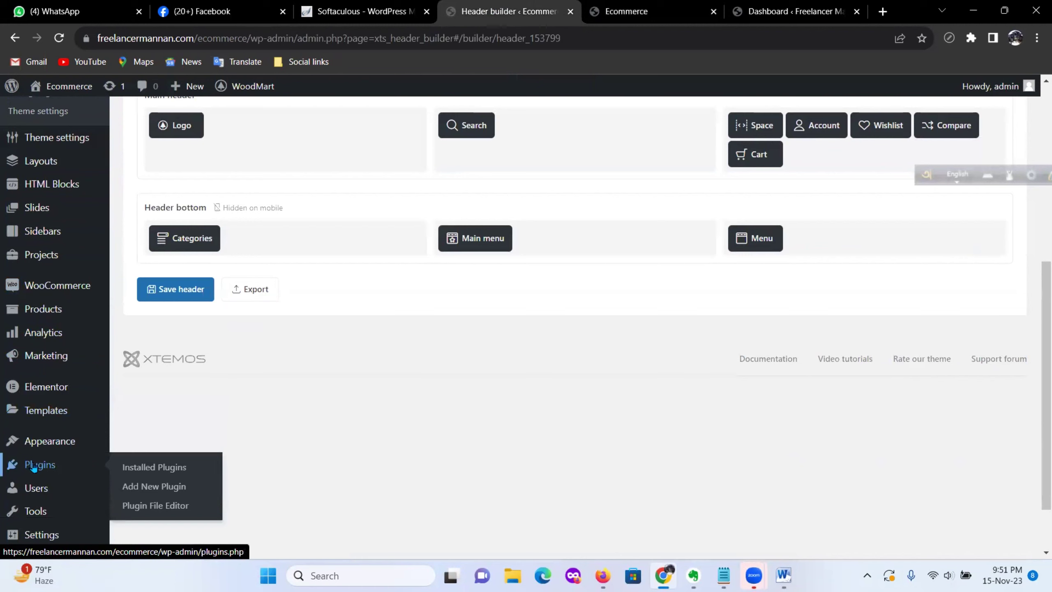
{"action": "left_click", "coordinate": [170, 467]}
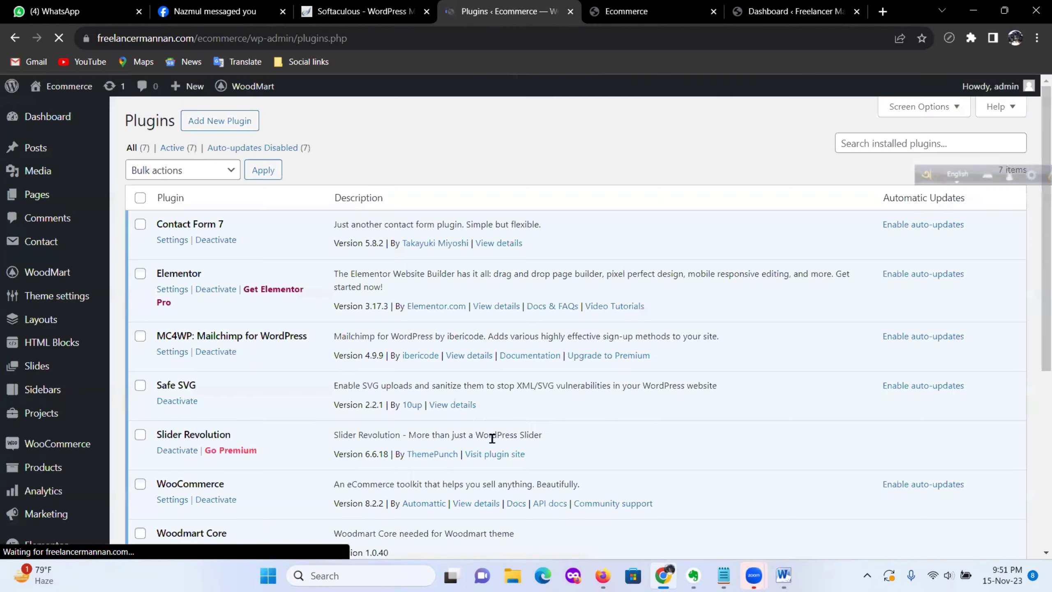
{"action": "scroll", "coordinate": [454, 372], "scroll_direction": "down", "scroll_amount": 5}
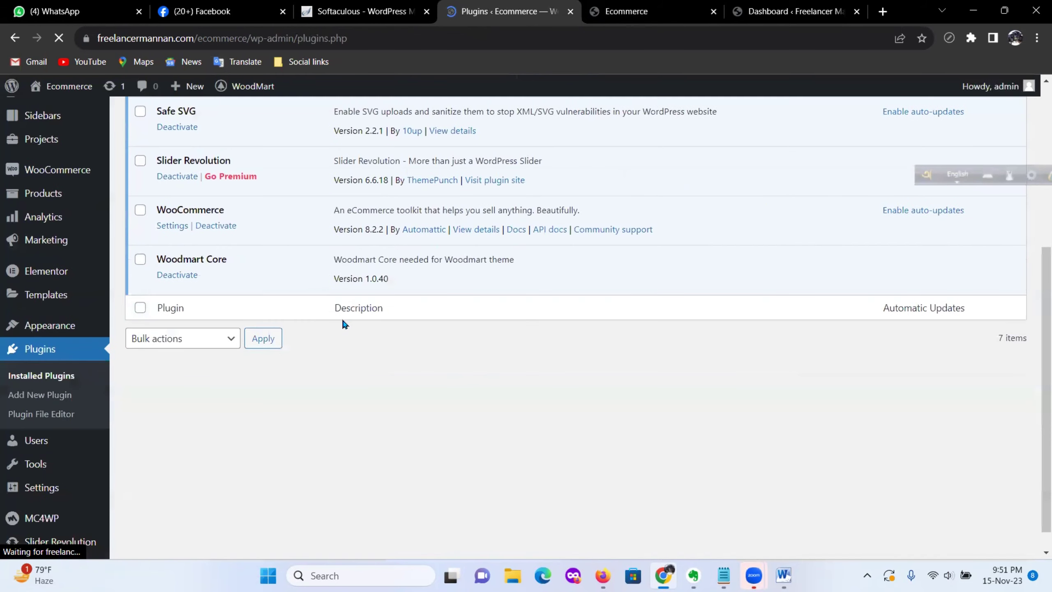
{"action": "scroll", "coordinate": [343, 317], "scroll_direction": "up", "scroll_amount": 4}
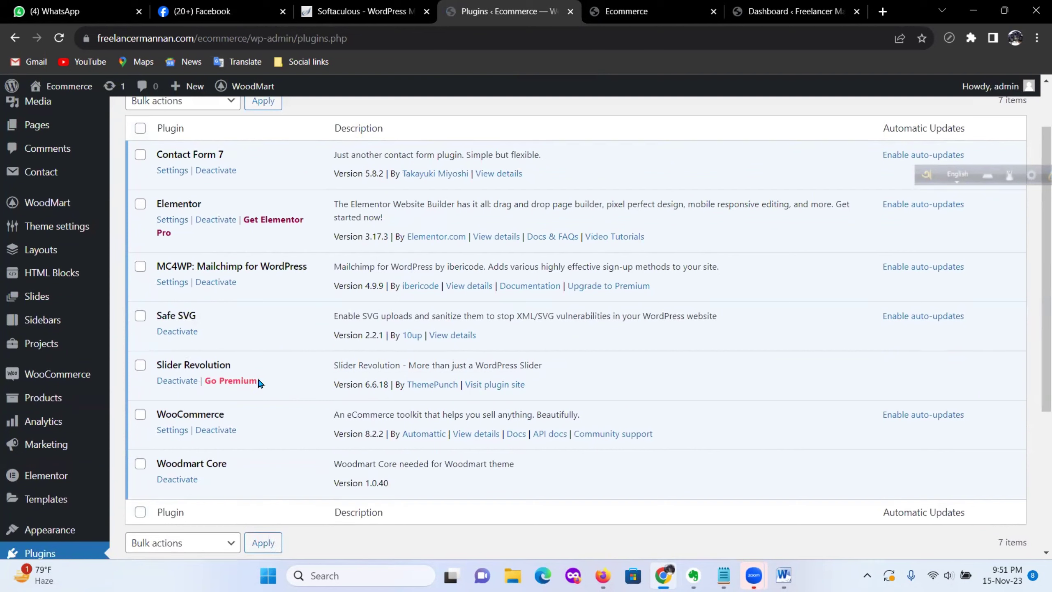
Step: Open codecanyon.net in a new browser tab
{"action": "key", "text": "ctrl+t"}
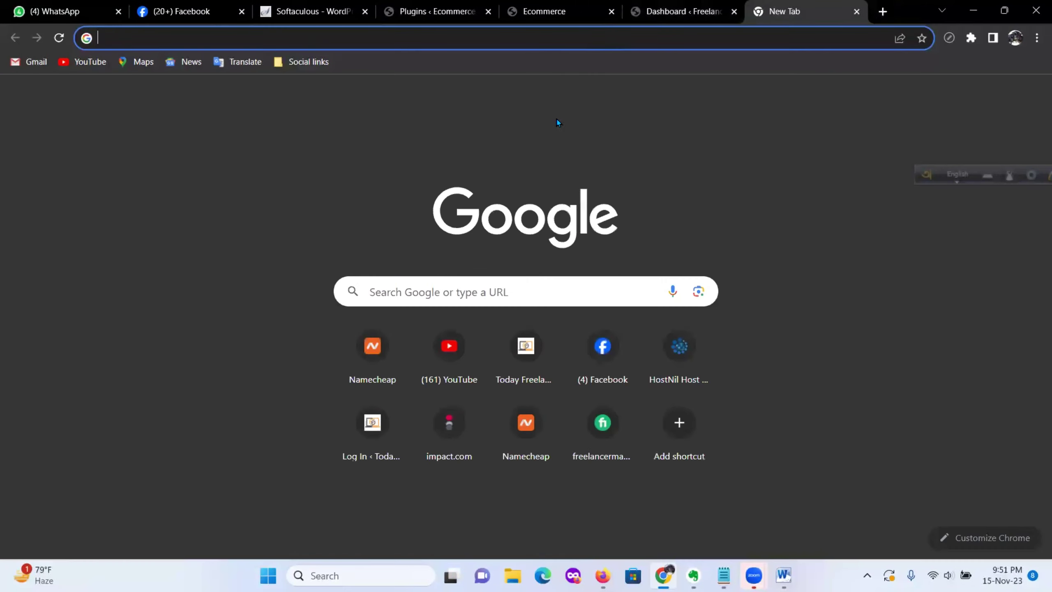
{"action": "left_click", "coordinate": [553, 38]}
{"action": "type", "text": "CODE"}
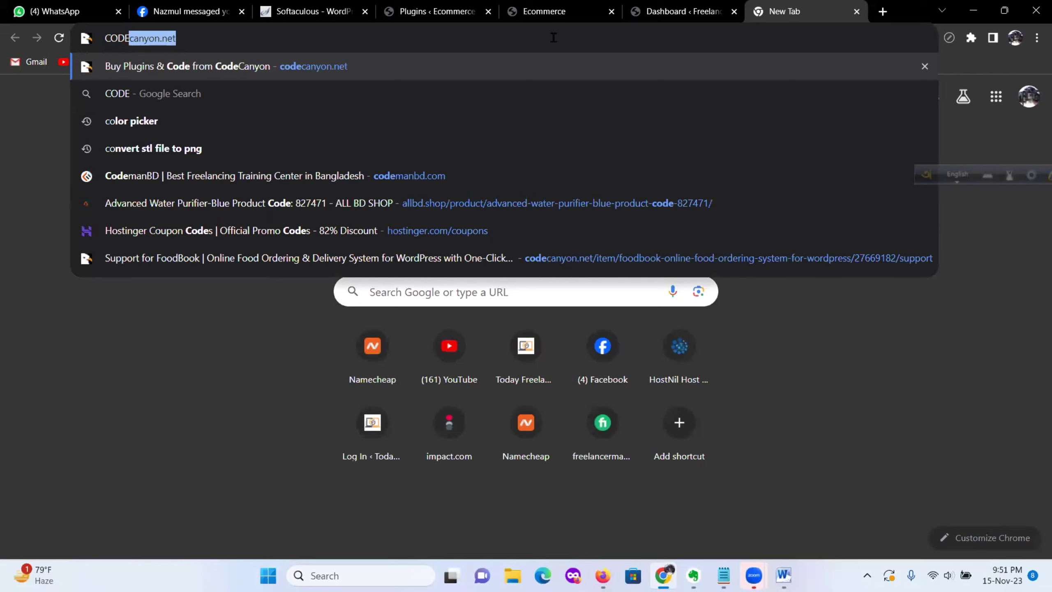
{"action": "key", "text": "Return"}
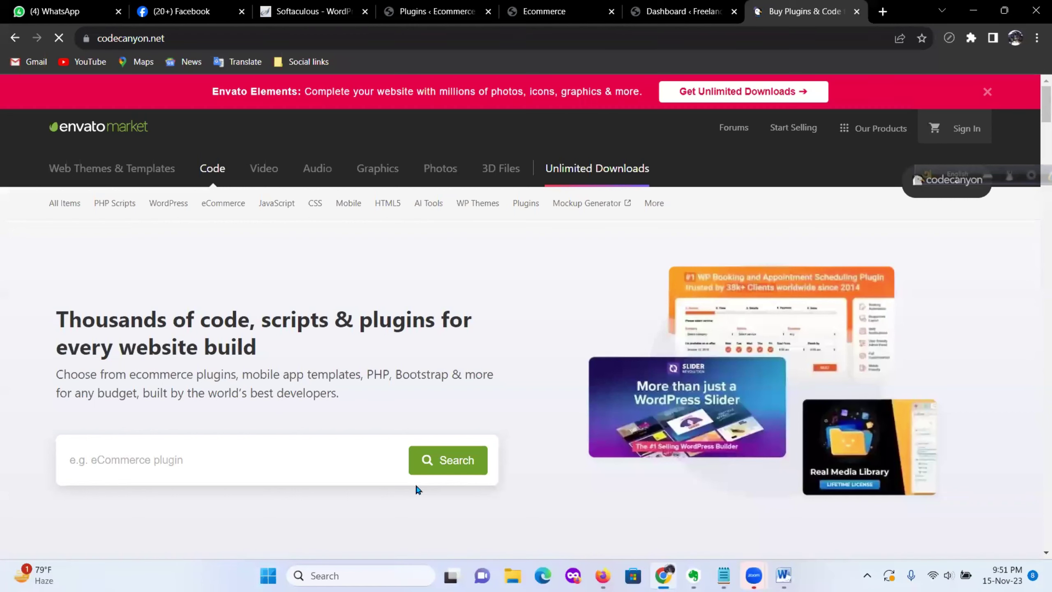
Step: Search CodeCanyon for slider revolution in WordPress and review the Slider Revolution plugin's listing and price
{"action": "type", "text": "SLI"}
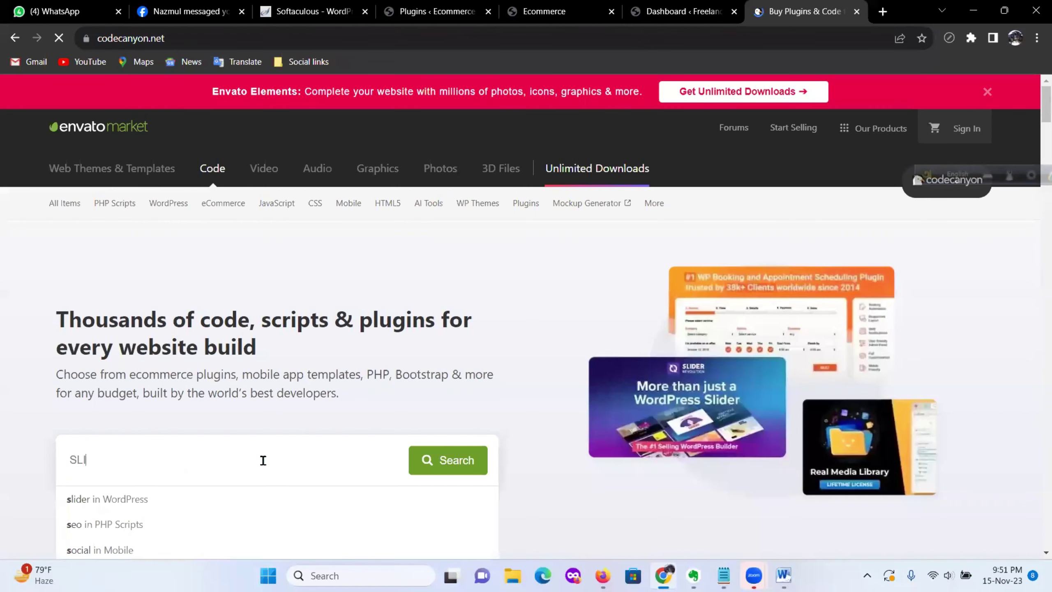
{"action": "type", "text": "DER RE"}
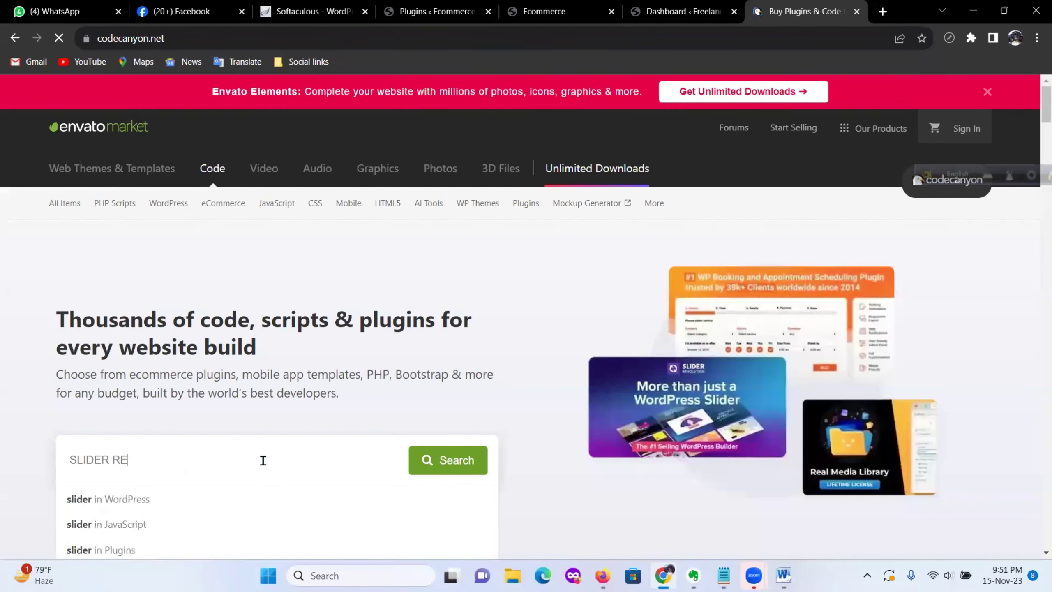
{"action": "type", "text": "VO"}
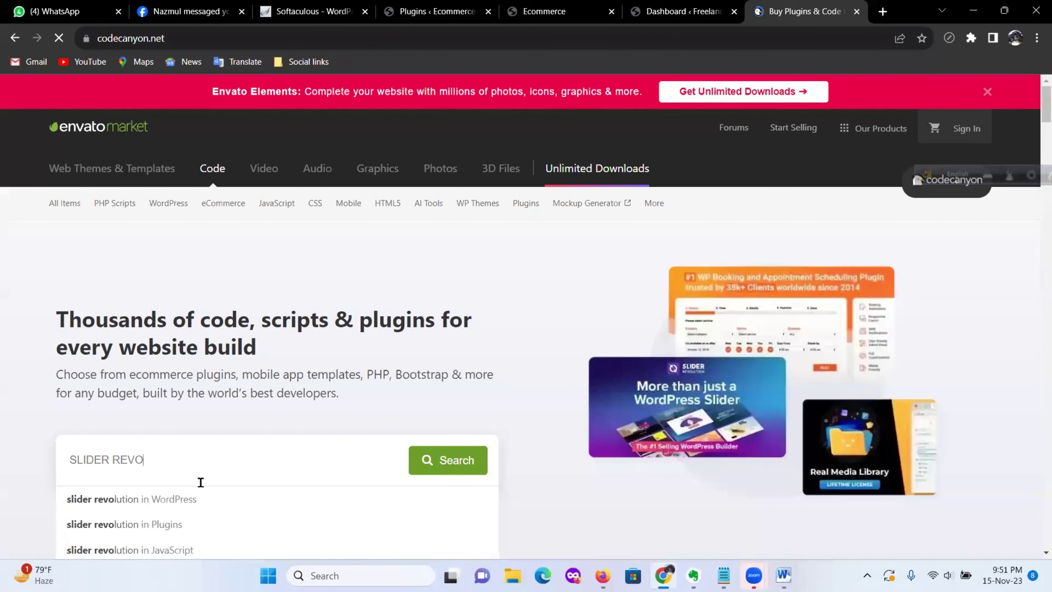
{"action": "left_click", "coordinate": [151, 509]}
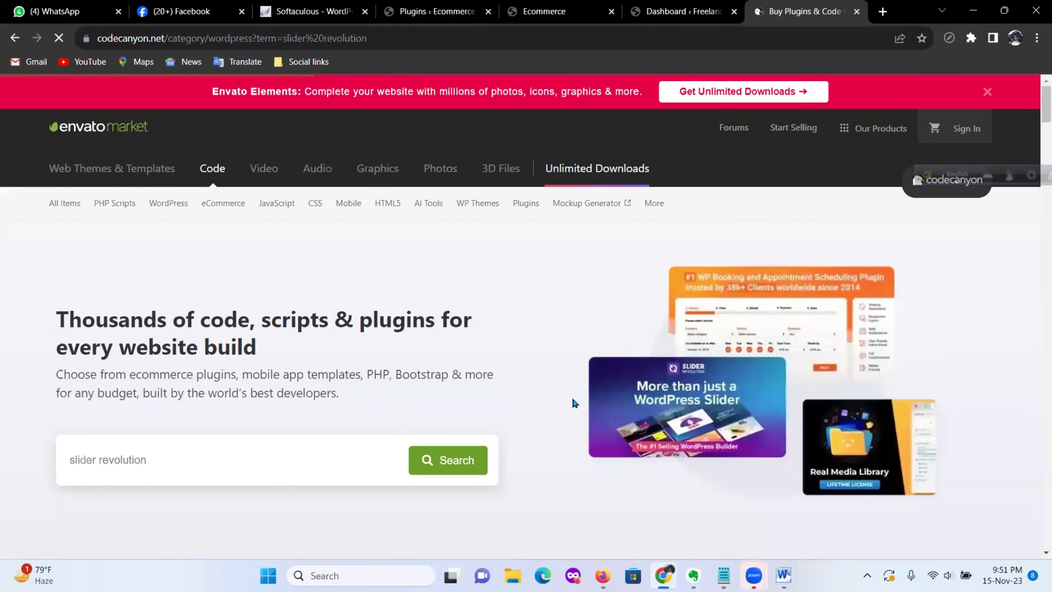
{"action": "scroll", "coordinate": [572, 397], "scroll_direction": "down", "scroll_amount": 3}
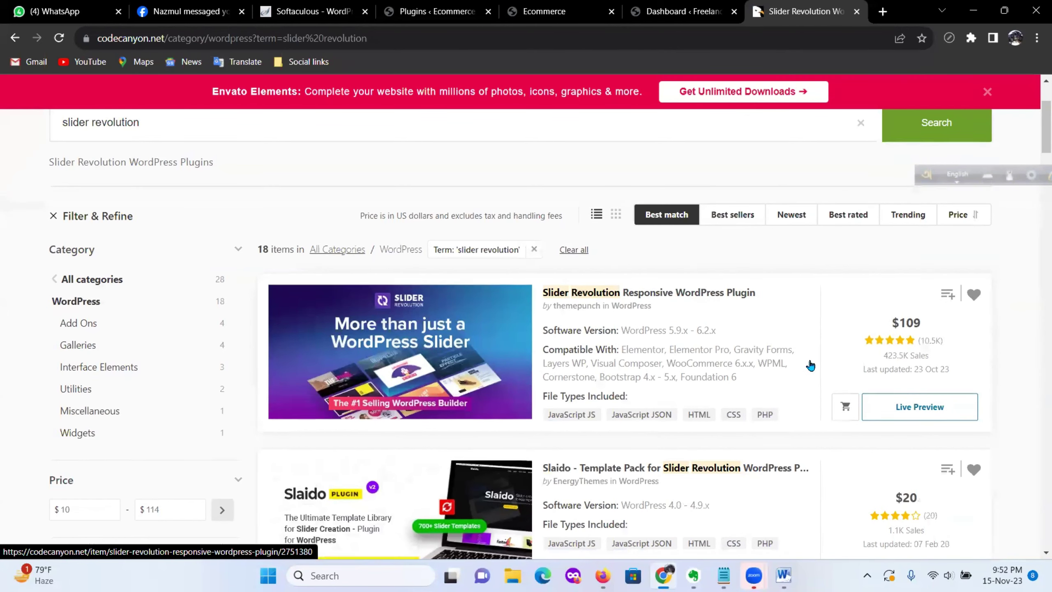
{"action": "scroll", "coordinate": [739, 400], "scroll_direction": "down", "scroll_amount": 3}
{"action": "scroll", "coordinate": [600, 447], "scroll_direction": "up", "scroll_amount": 6}
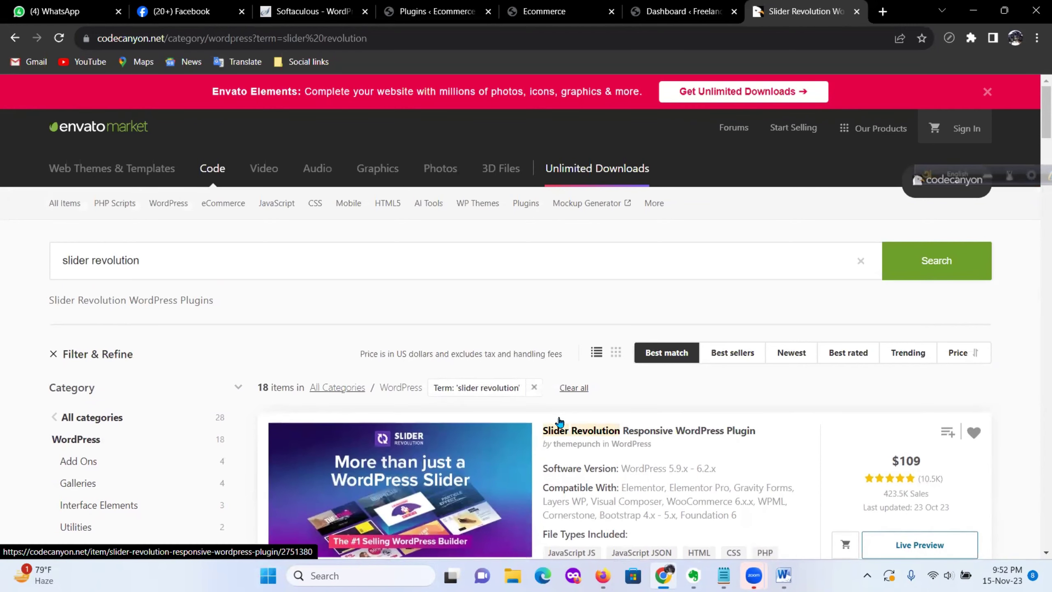
Step: Return to the Ecommerce storefront and examine the home page slider and the templates offered for editing with Elementor
{"action": "left_click", "coordinate": [671, 7]}
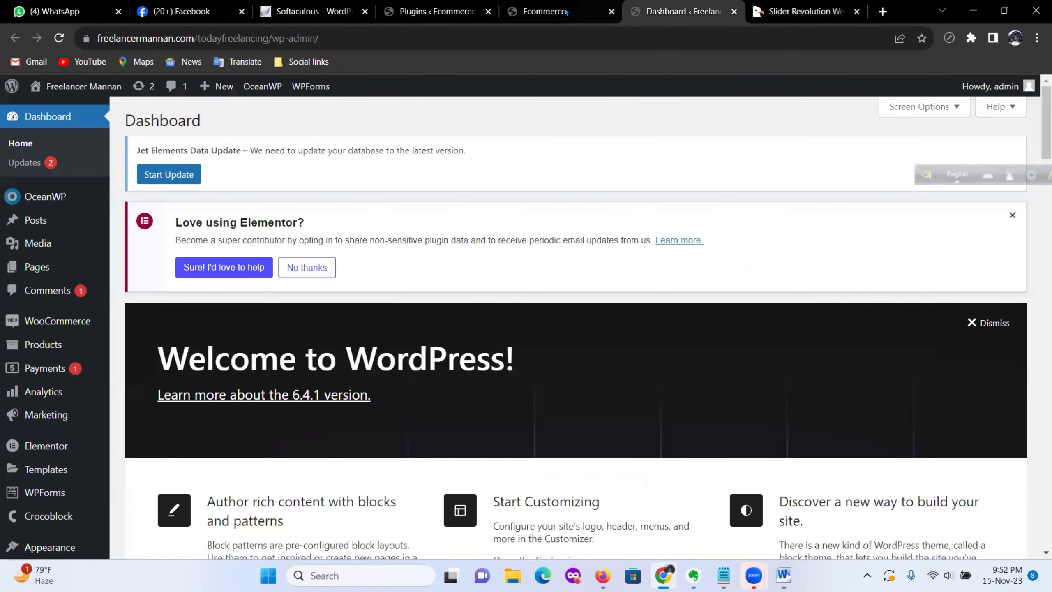
{"action": "left_click", "coordinate": [545, 19]}
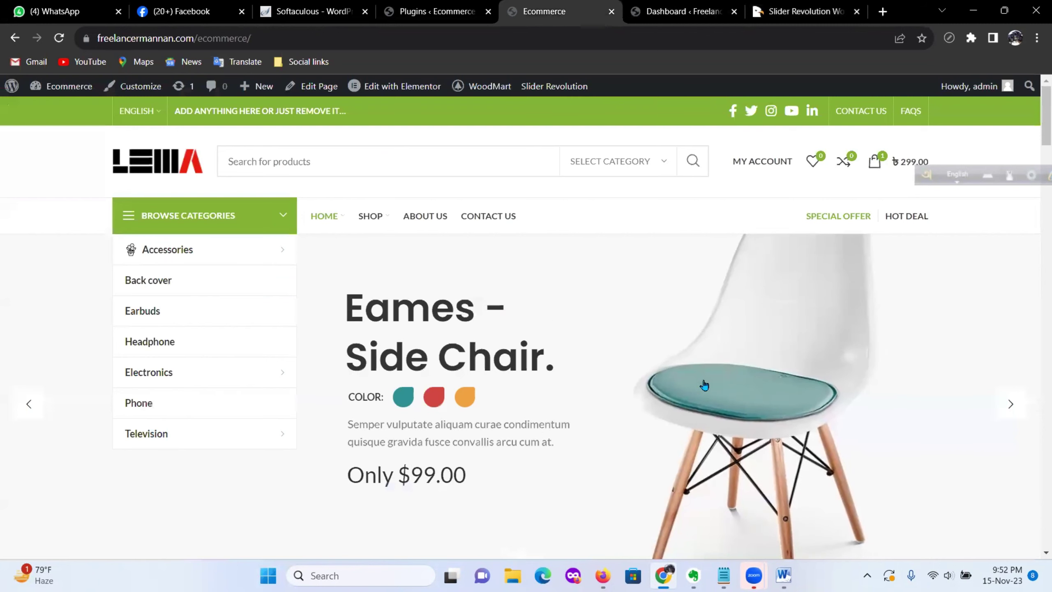
{"action": "scroll", "coordinate": [460, 376], "scroll_direction": "down", "scroll_amount": 5}
{"action": "scroll", "coordinate": [512, 350], "scroll_direction": "up", "scroll_amount": 5}
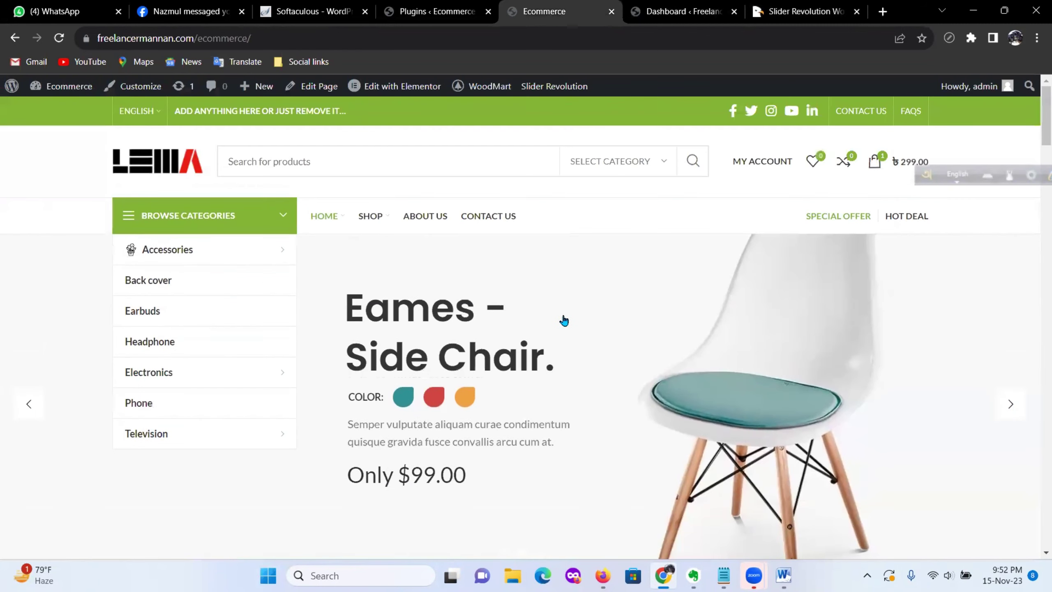
{"action": "mouse_move", "coordinate": [554, 82]}
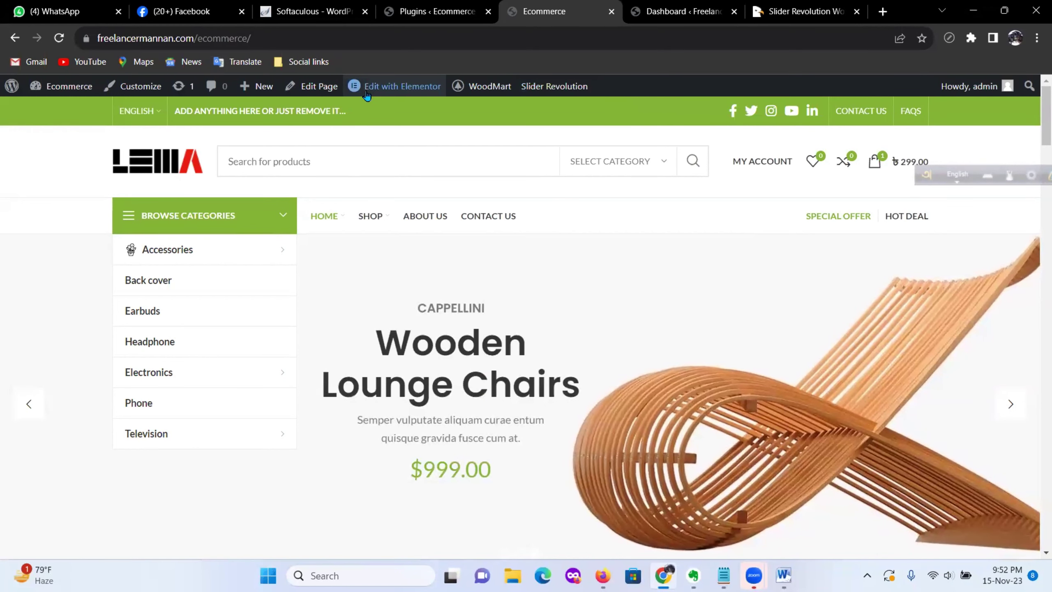
{"action": "mouse_move", "coordinate": [380, 92]}
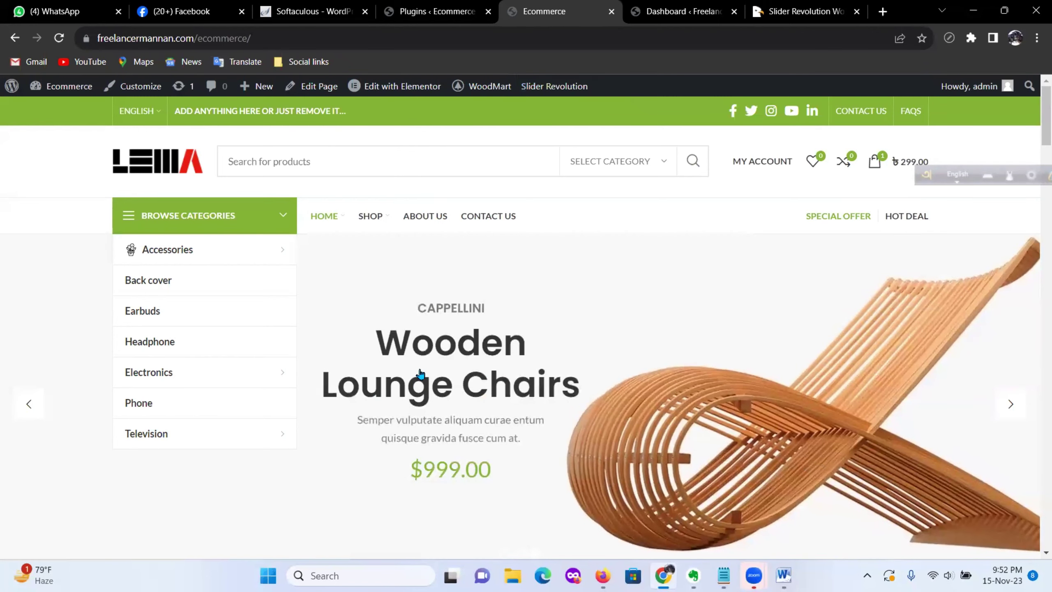
{"action": "mouse_move", "coordinate": [468, 90]}
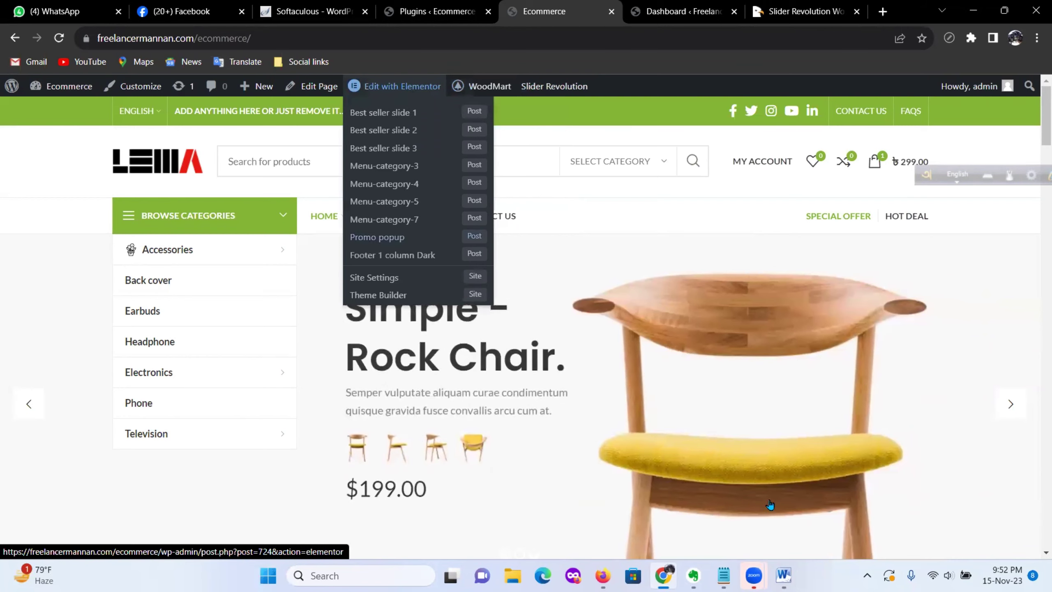
{"action": "scroll", "coordinate": [655, 435], "scroll_direction": "down", "scroll_amount": 4}
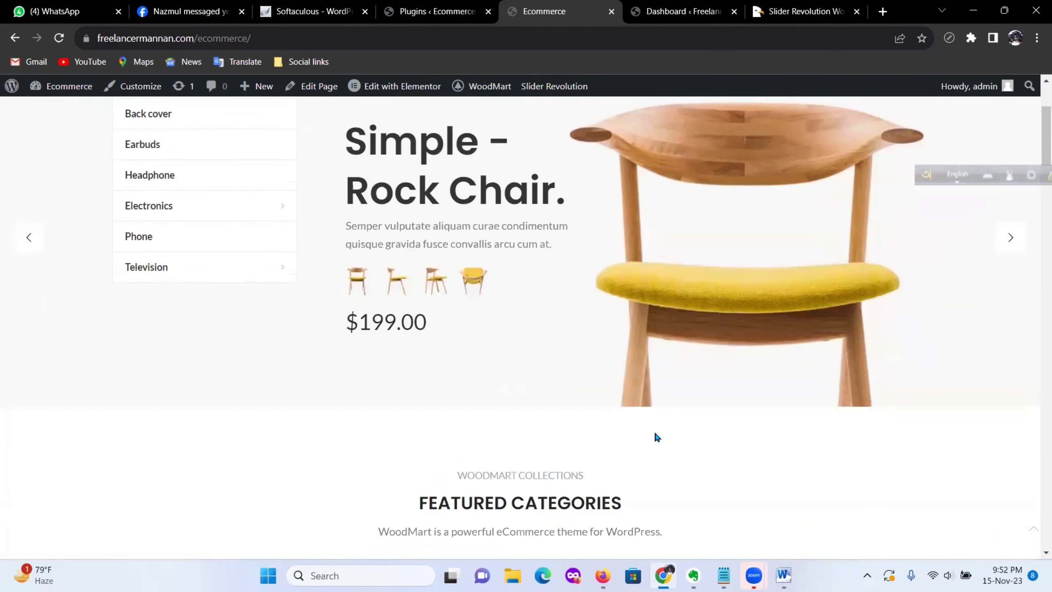
{"action": "scroll", "coordinate": [657, 435], "scroll_direction": "up", "scroll_amount": 3}
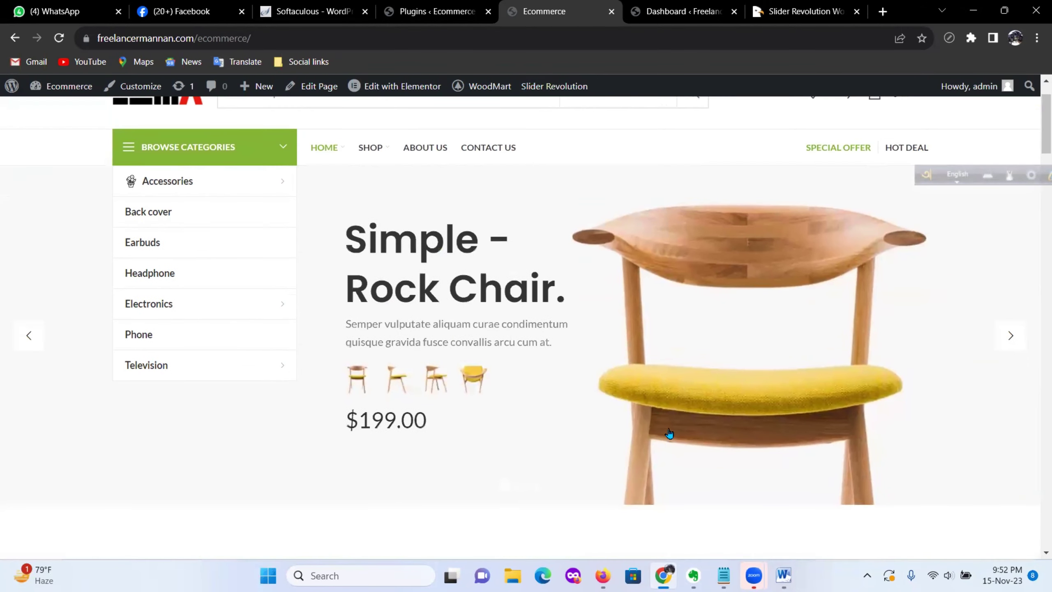
{"action": "scroll", "coordinate": [665, 433], "scroll_direction": "up", "scroll_amount": 2}
{"action": "scroll", "coordinate": [660, 433], "scroll_direction": "down", "scroll_amount": 3}
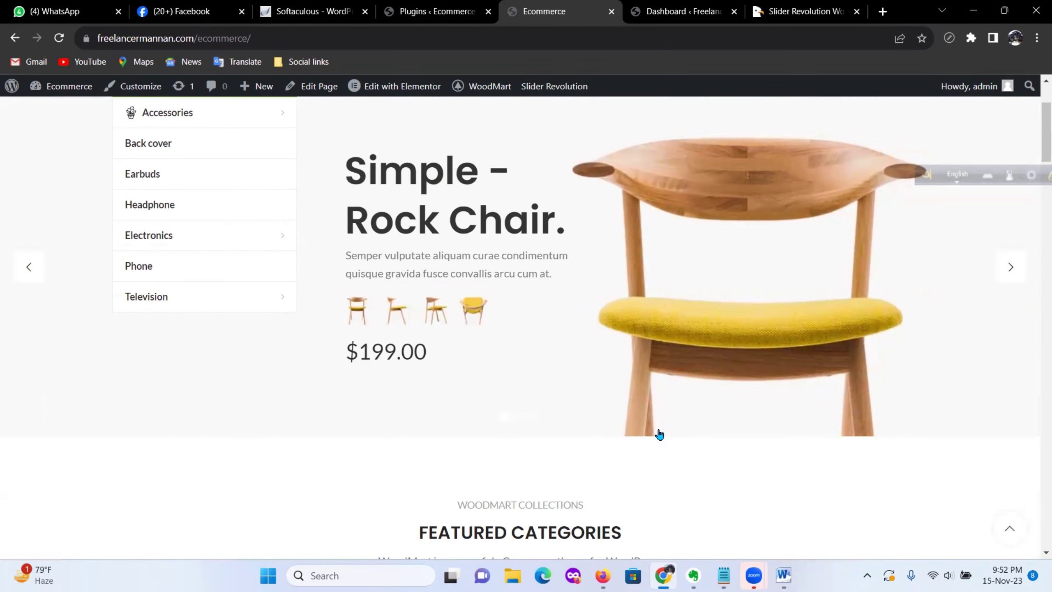
{"action": "scroll", "coordinate": [675, 432], "scroll_direction": "up", "scroll_amount": 2}
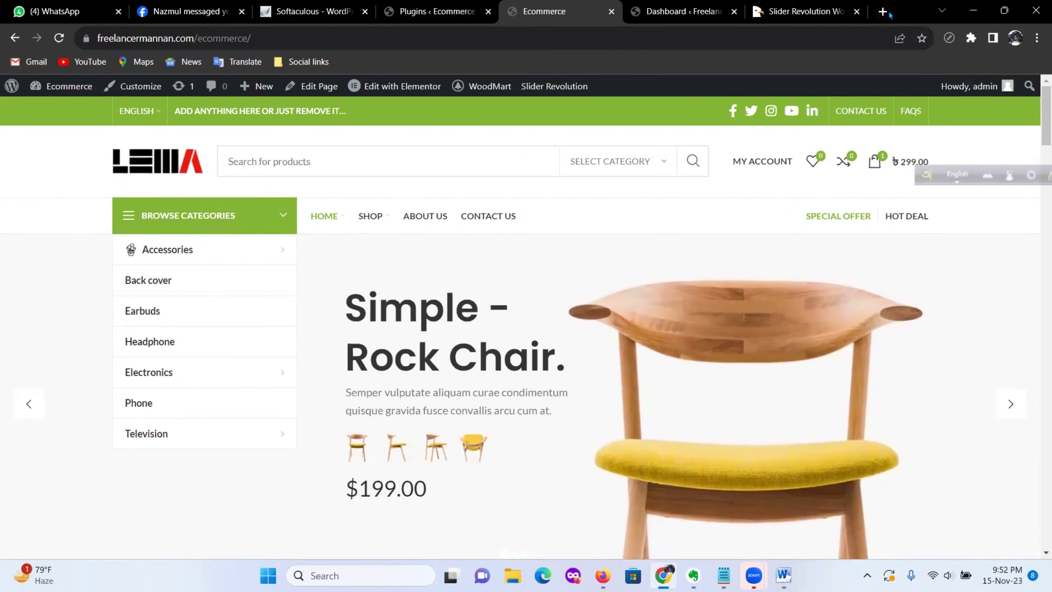
Step: Open expensiveonebd.com in a new tab, review its home page from slider to footer, and follow the footer's FM Tech designer link
{"action": "key", "text": "ctrl+t"}
{"action": "left_click", "coordinate": [744, 37]}
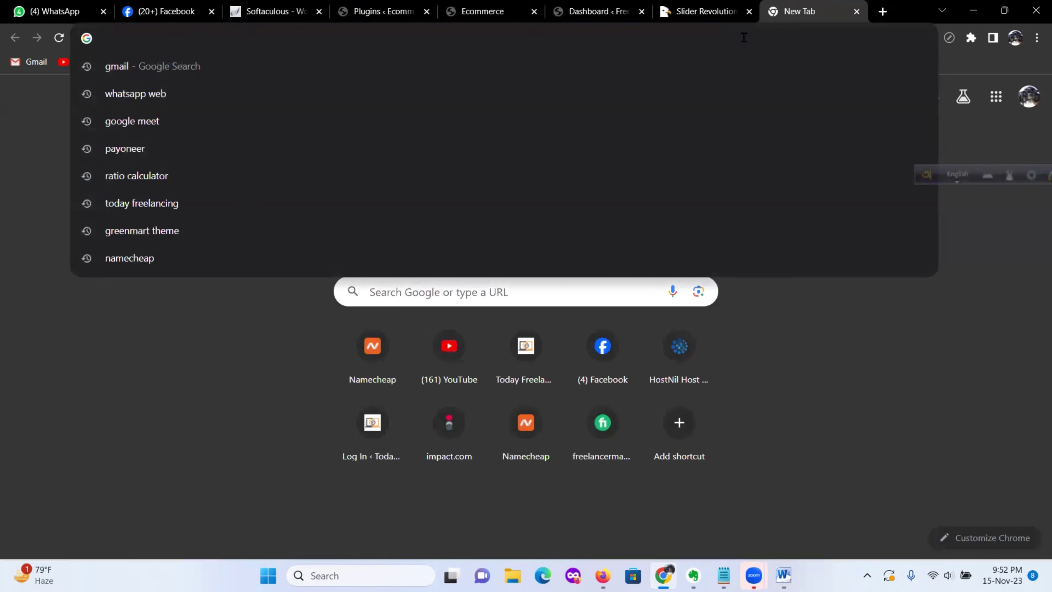
{"action": "type", "text": "EX"}
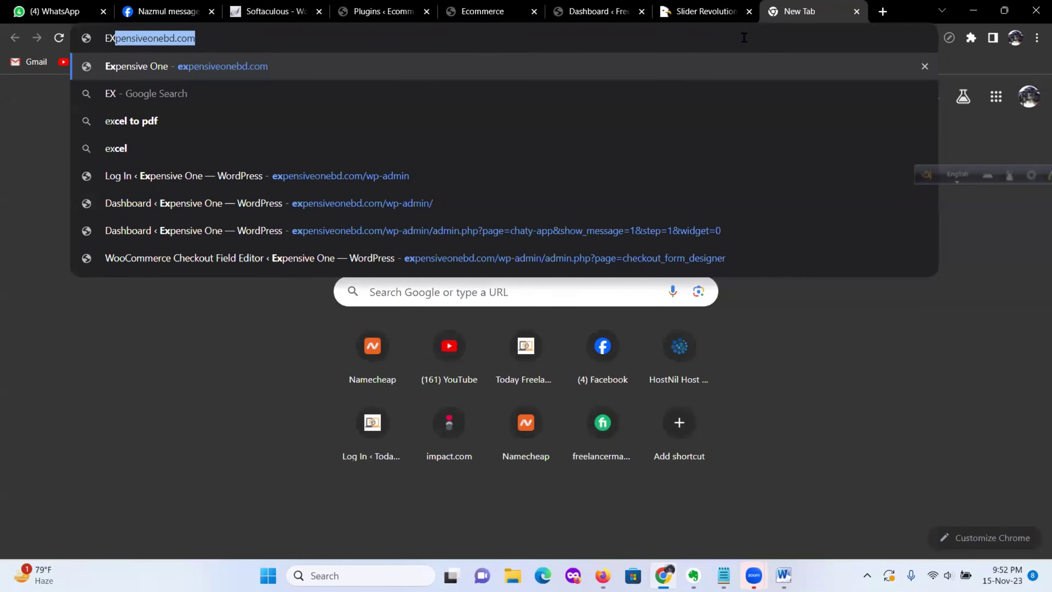
{"action": "key", "text": "Return"}
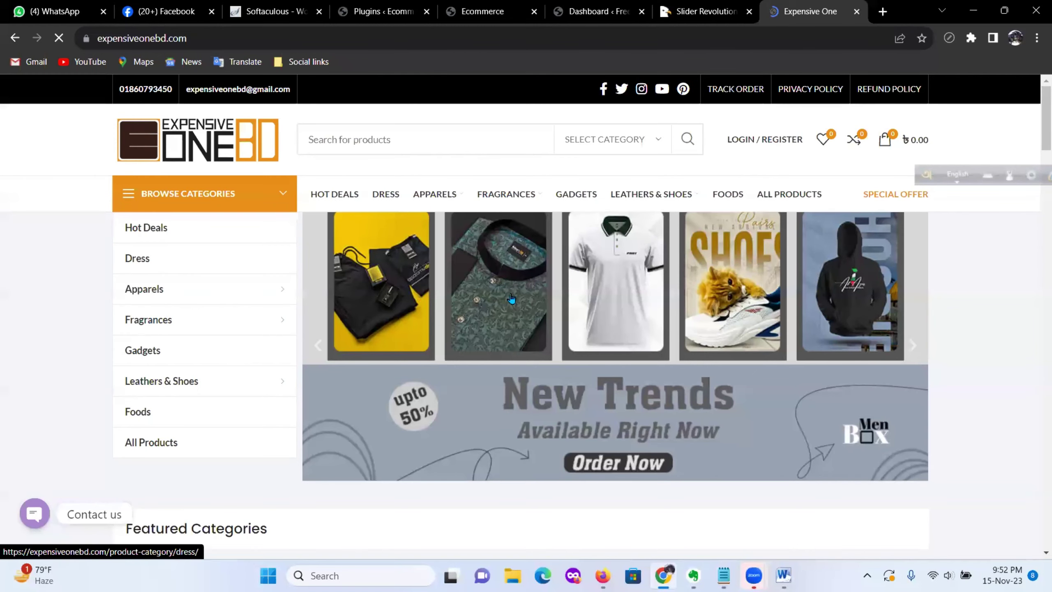
{"action": "scroll", "coordinate": [488, 367], "scroll_direction": "down", "scroll_amount": 15}
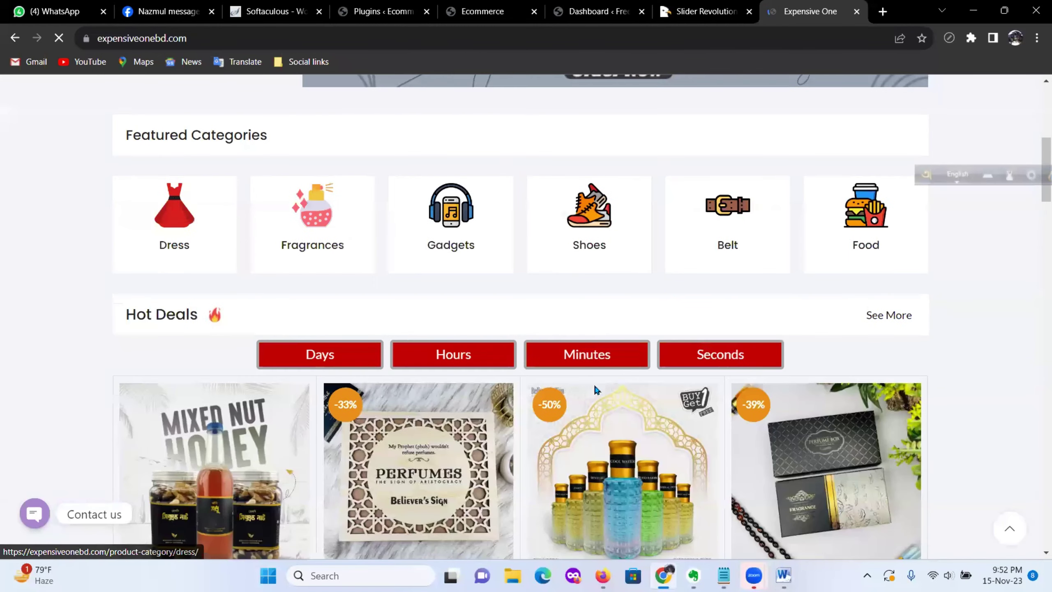
{"action": "scroll", "coordinate": [679, 405], "scroll_direction": "down", "scroll_amount": 10}
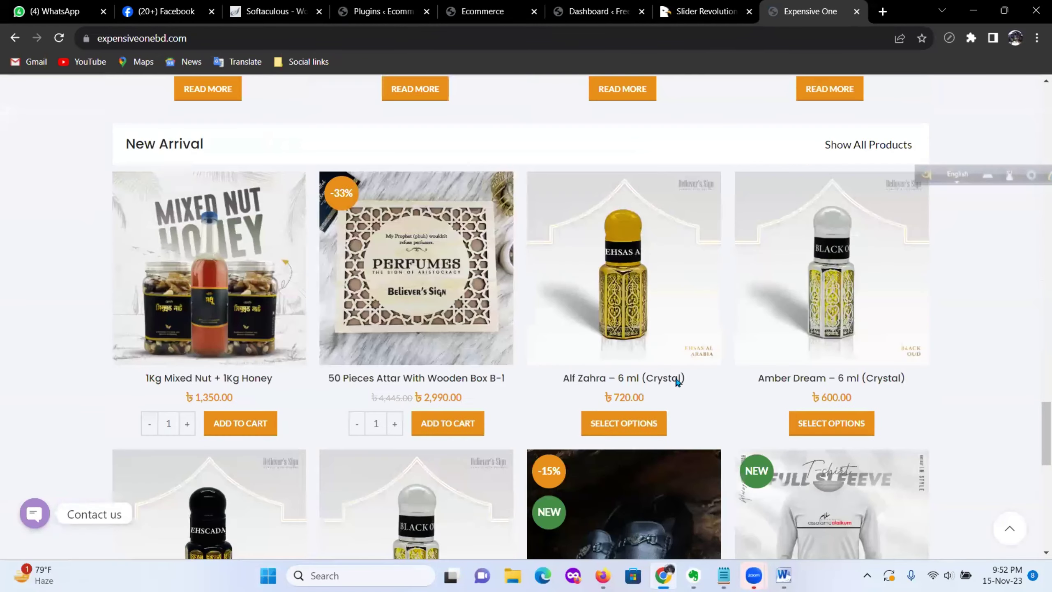
{"action": "scroll", "coordinate": [677, 382], "scroll_direction": "down", "scroll_amount": 10}
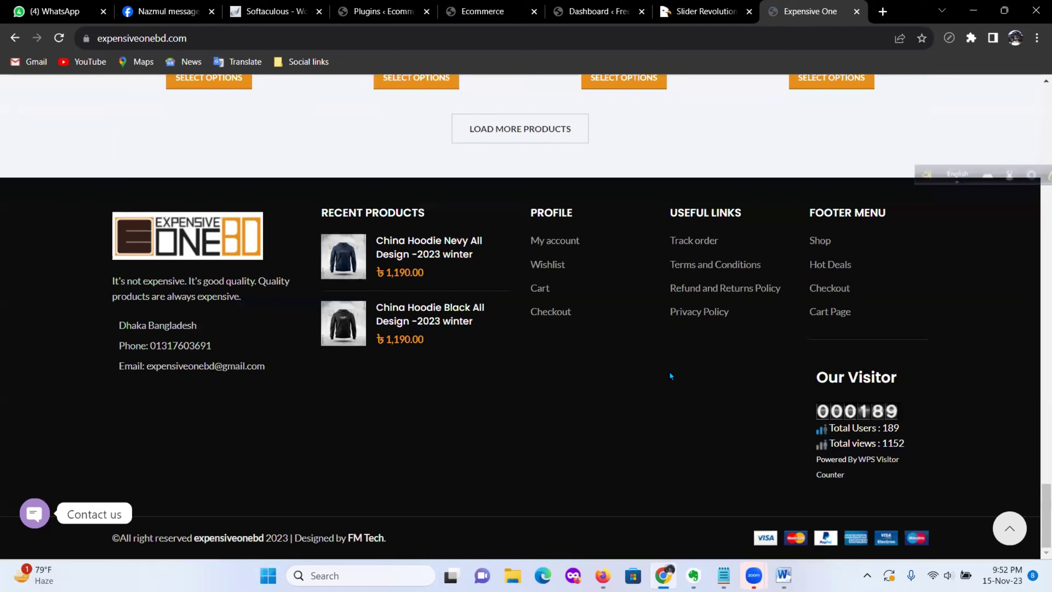
{"action": "left_click", "coordinate": [364, 536]}
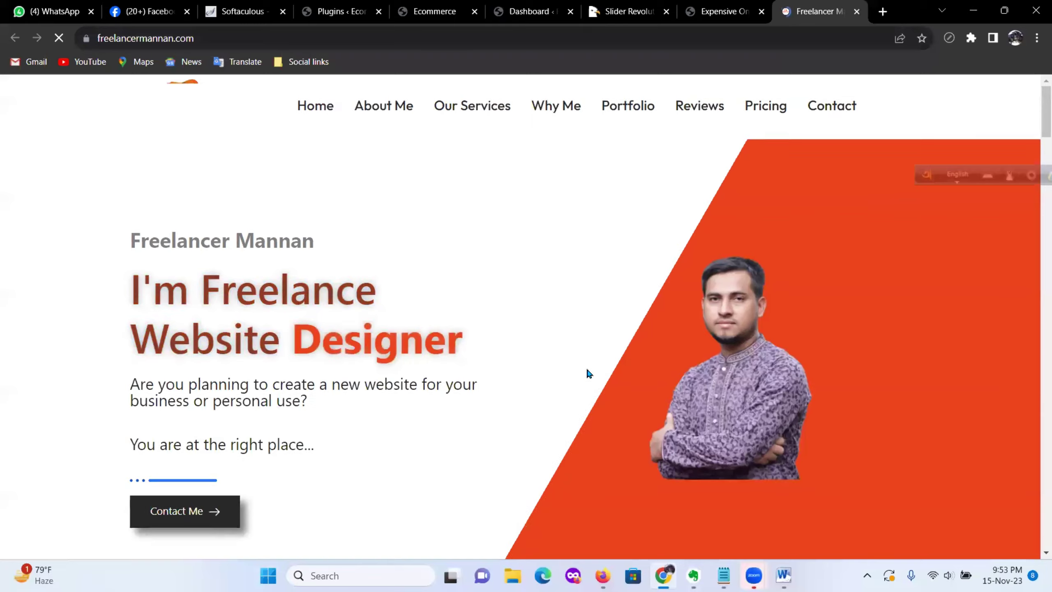
Step: Review the web designer's portfolio home page, including the portfolio and client reviews sections, and close that page
{"action": "scroll", "coordinate": [587, 371], "scroll_direction": "down", "scroll_amount": 20}
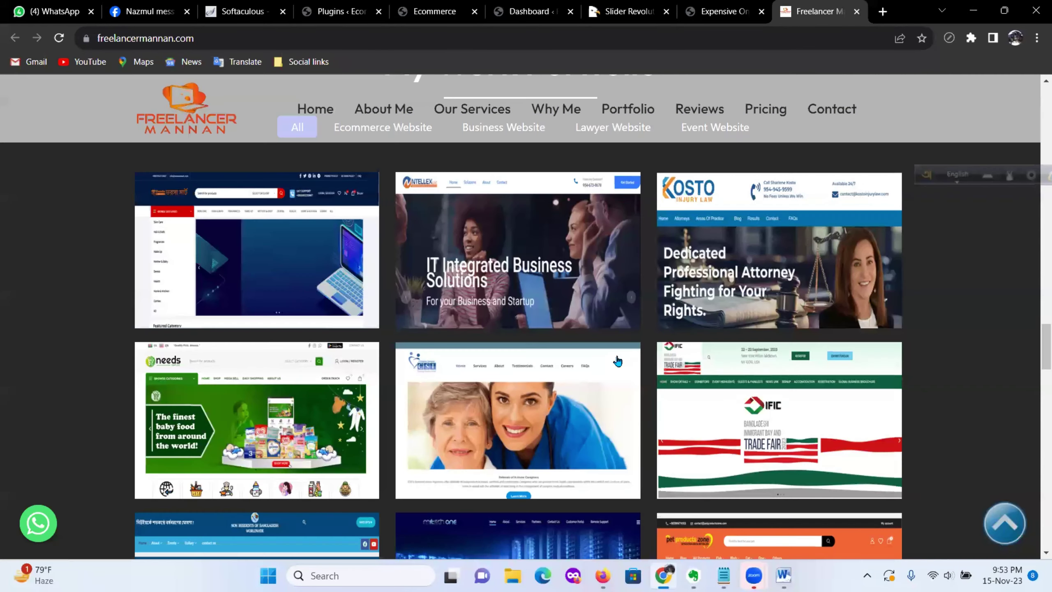
{"action": "scroll", "coordinate": [618, 355], "scroll_direction": "down", "scroll_amount": 10}
{"action": "scroll", "coordinate": [619, 352], "scroll_direction": "up", "scroll_amount": 9}
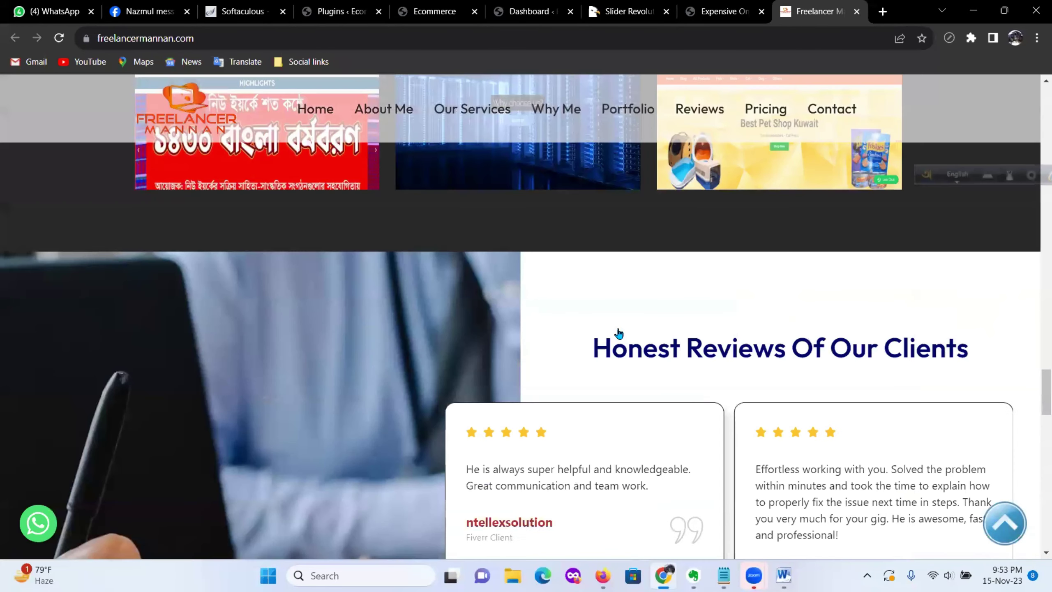
{"action": "scroll", "coordinate": [621, 332], "scroll_direction": "up", "scroll_amount": 20}
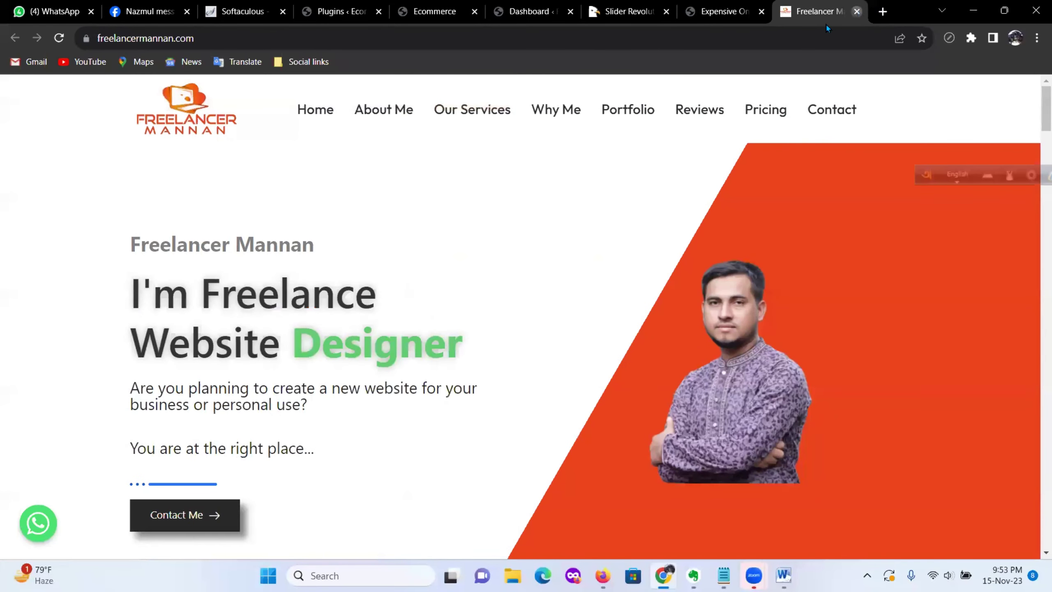
{"action": "left_click", "coordinate": [856, 11]}
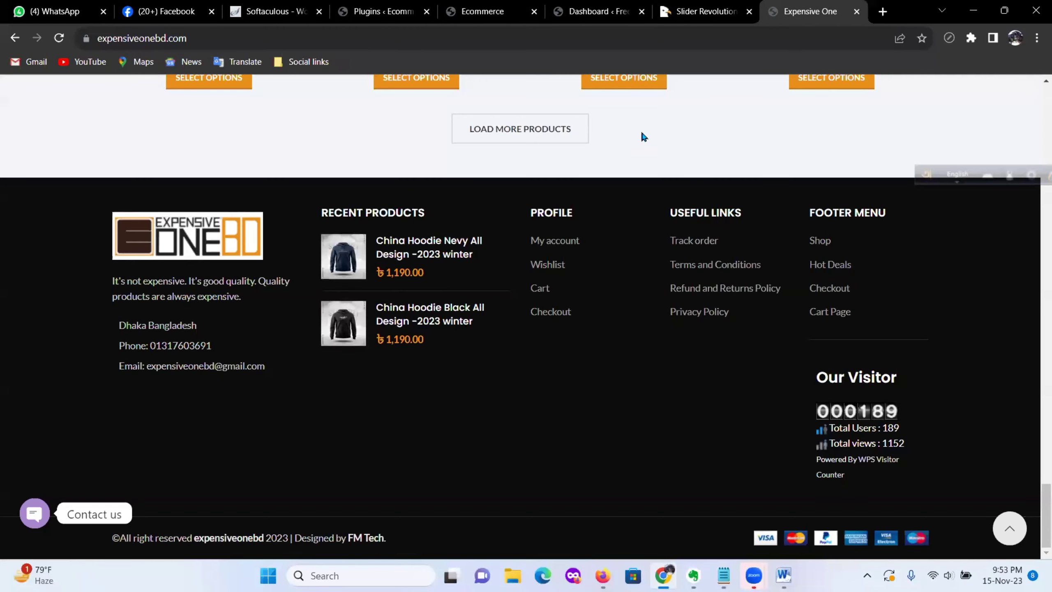
Step: Look over the Expensive One home page from the footer back up to the featured categories and main slider
{"action": "scroll", "coordinate": [566, 336], "scroll_direction": "up", "scroll_amount": 10}
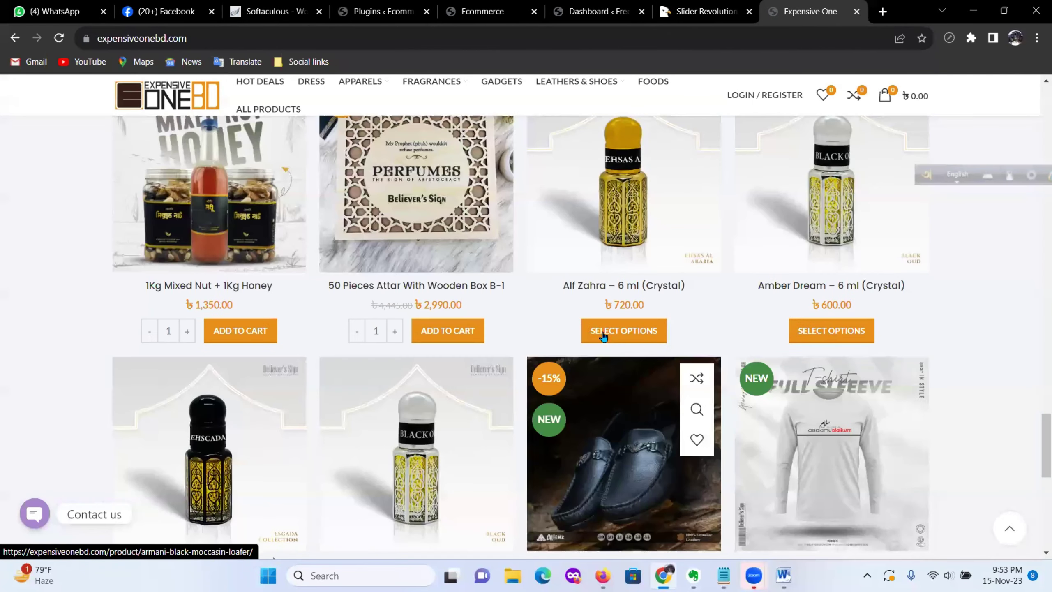
{"action": "scroll", "coordinate": [603, 337], "scroll_direction": "up", "scroll_amount": 10}
{"action": "scroll", "coordinate": [608, 321], "scroll_direction": "up", "scroll_amount": 15}
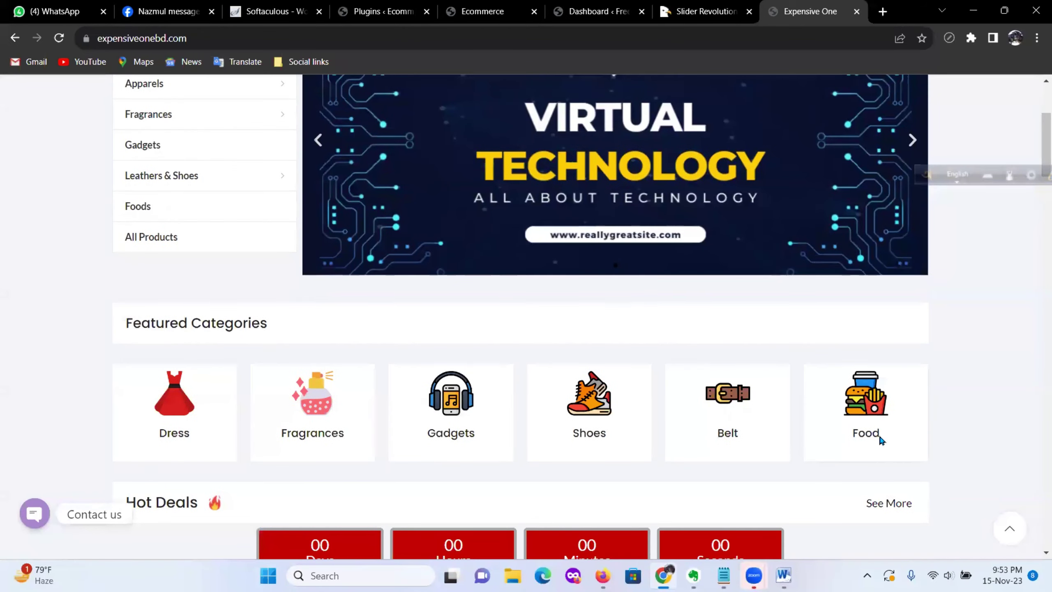
{"action": "scroll", "coordinate": [395, 388], "scroll_direction": "up", "scroll_amount": 5}
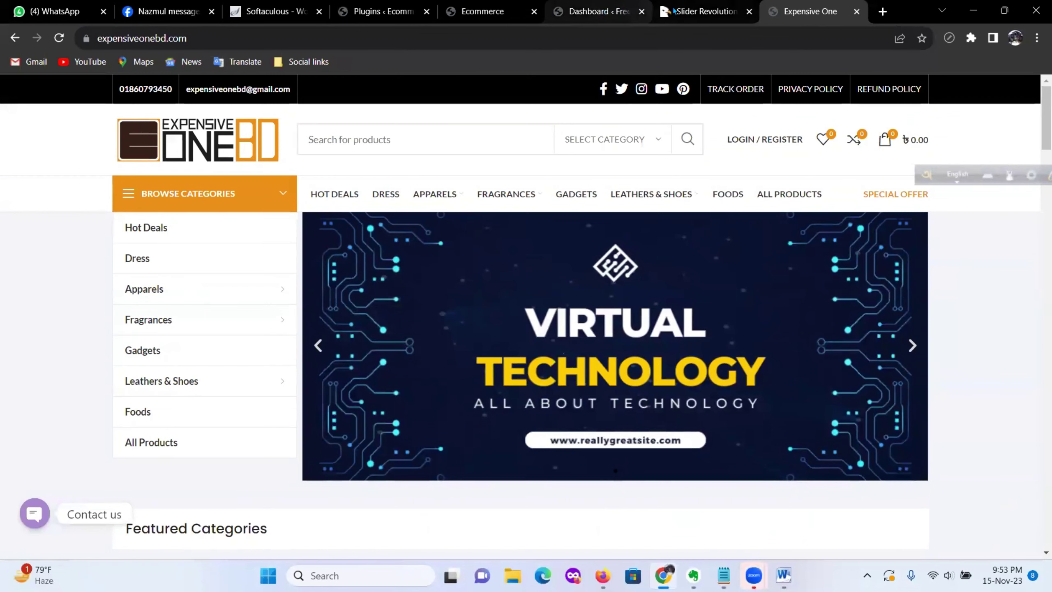
Step: Close the CodeCanyon Slider Revolution search results page
{"action": "left_click", "coordinate": [598, 11]}
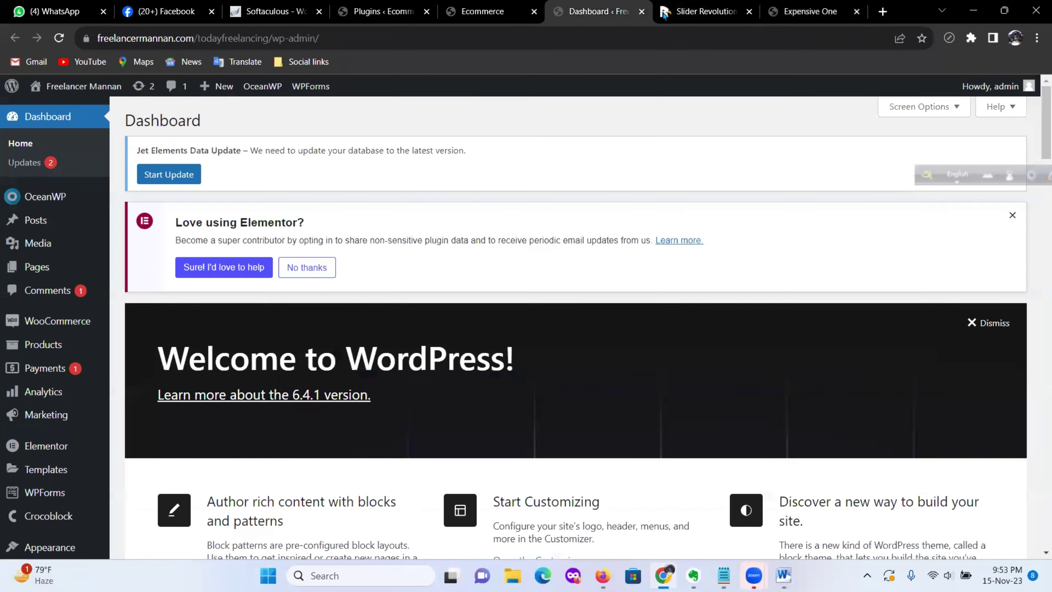
{"action": "left_click", "coordinate": [704, 11]}
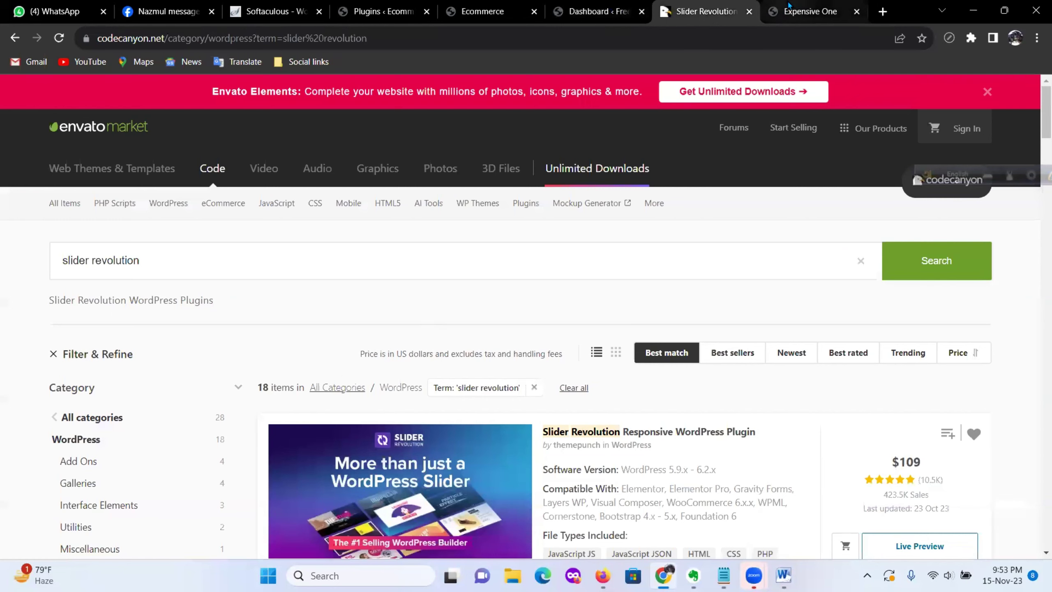
{"action": "left_click", "coordinate": [748, 11]}
{"action": "left_click", "coordinate": [576, 11]}
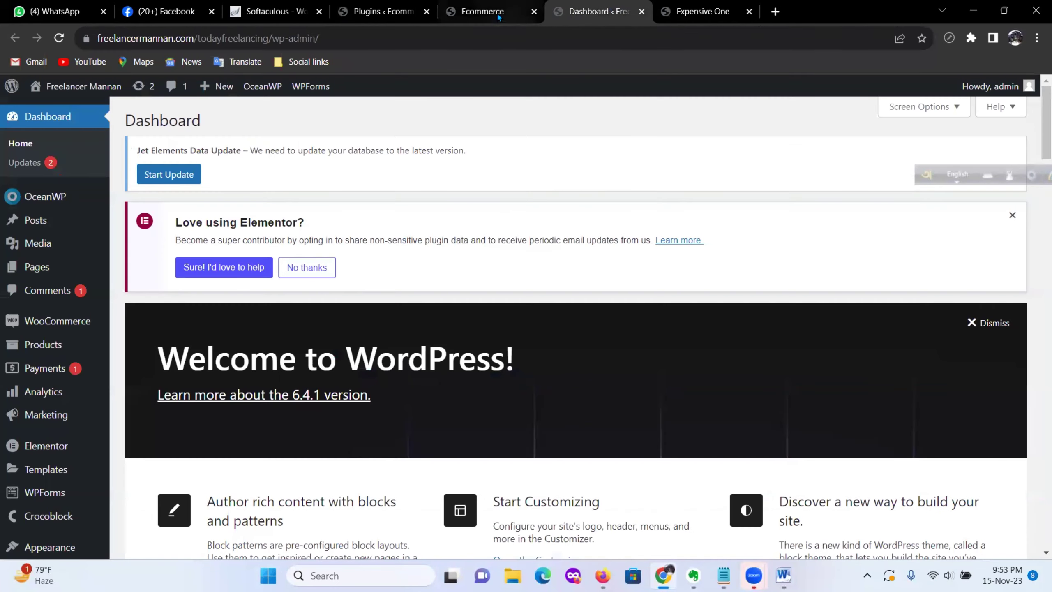
Step: Return to the Ecommerce storefront and examine its home page sections from the slider down to the WoodMart demos
{"action": "left_click", "coordinate": [490, 12]}
{"action": "scroll", "coordinate": [551, 383], "scroll_direction": "down", "scroll_amount": 5}
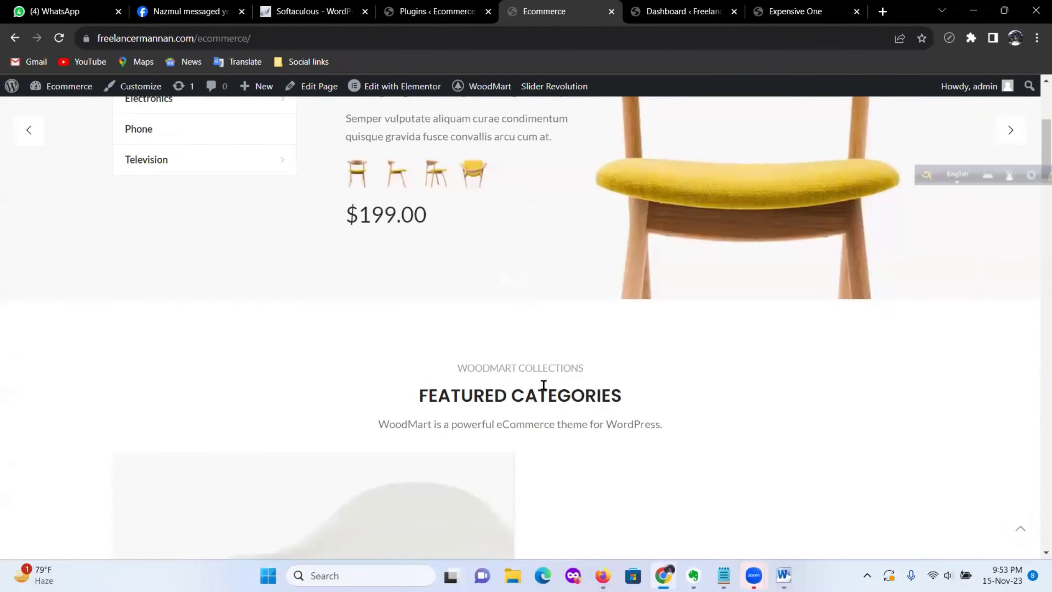
{"action": "scroll", "coordinate": [562, 393], "scroll_direction": "up", "scroll_amount": 5}
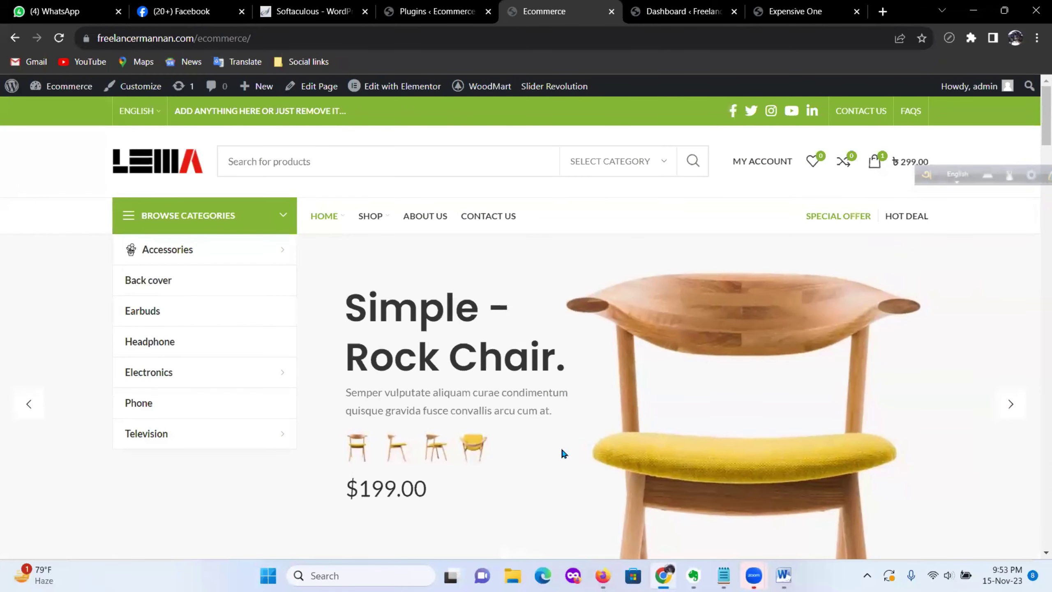
{"action": "scroll", "coordinate": [562, 453], "scroll_direction": "down", "scroll_amount": 15}
{"action": "scroll", "coordinate": [618, 395], "scroll_direction": "down", "scroll_amount": 8}
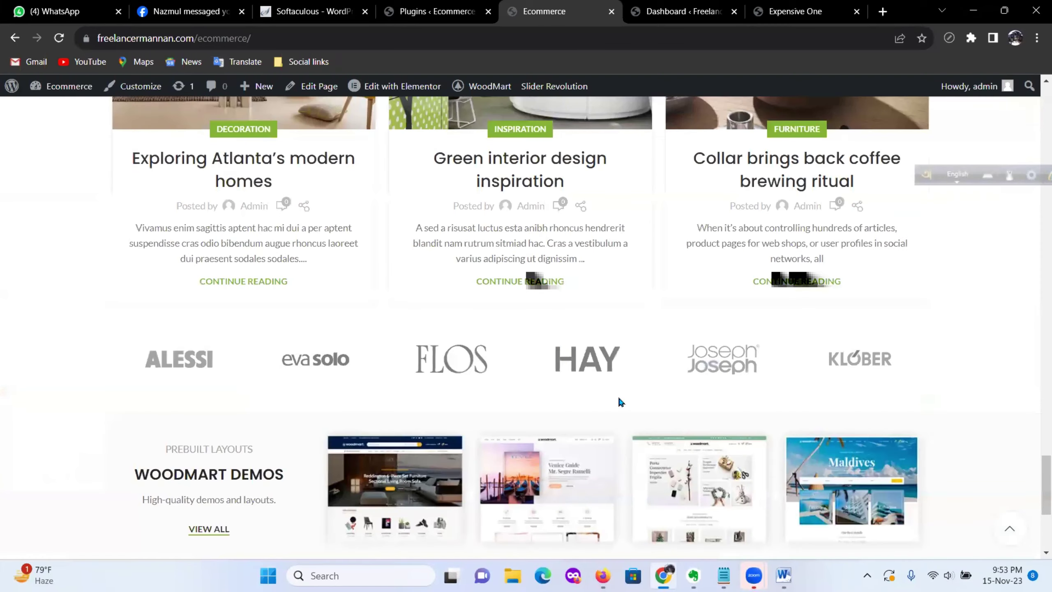
{"action": "scroll", "coordinate": [635, 392], "scroll_direction": "up", "scroll_amount": 12}
{"action": "scroll", "coordinate": [647, 375], "scroll_direction": "up", "scroll_amount": 6}
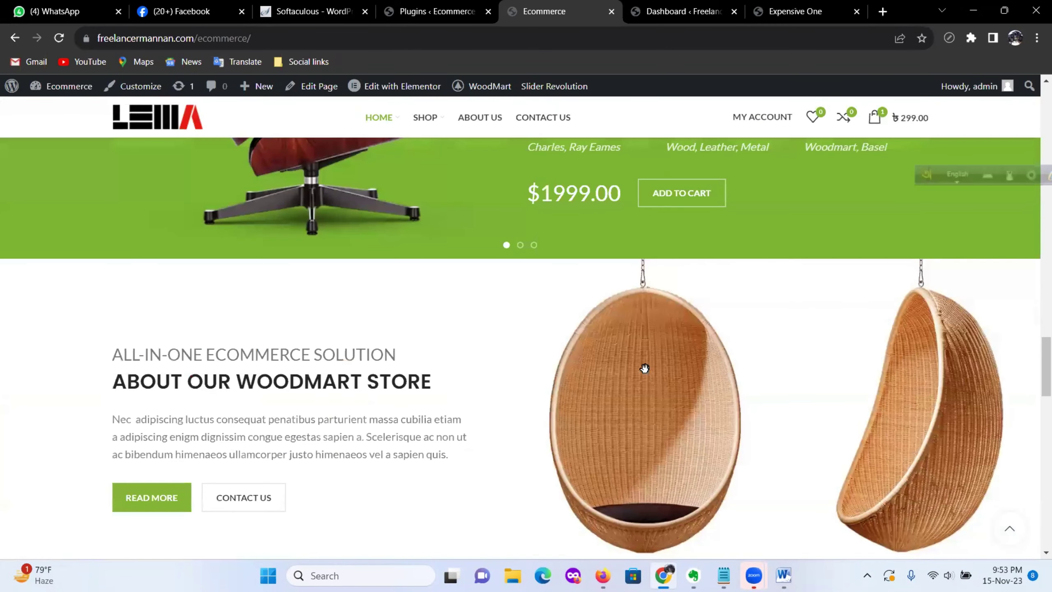
{"action": "scroll", "coordinate": [616, 288], "scroll_direction": "up", "scroll_amount": 10}
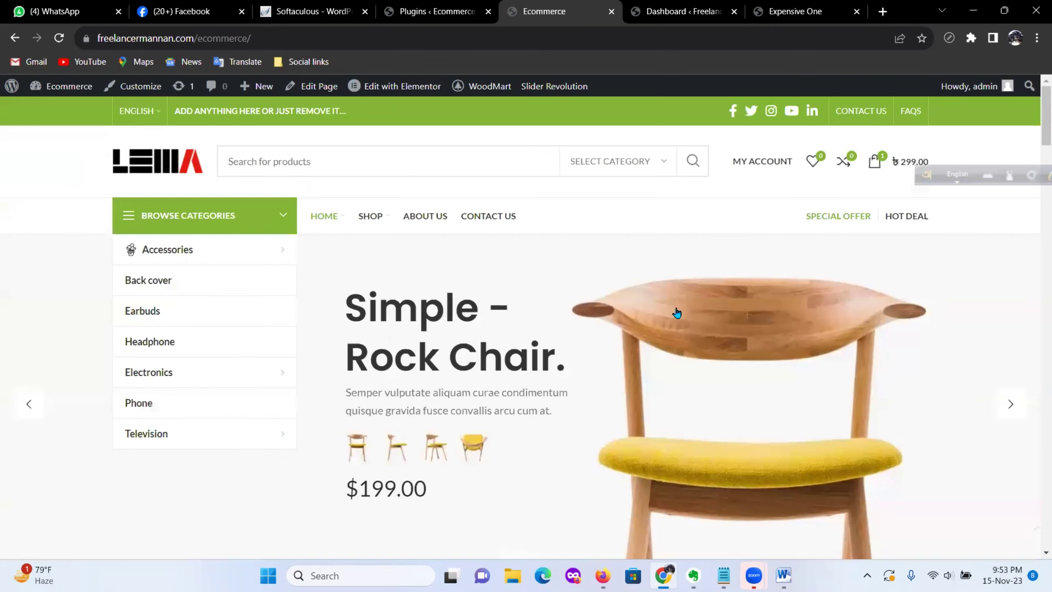
Step: Switch to the Expensive One site and browse through the slides of its home page slider beside the category menu
{"action": "left_click", "coordinate": [783, 11]}
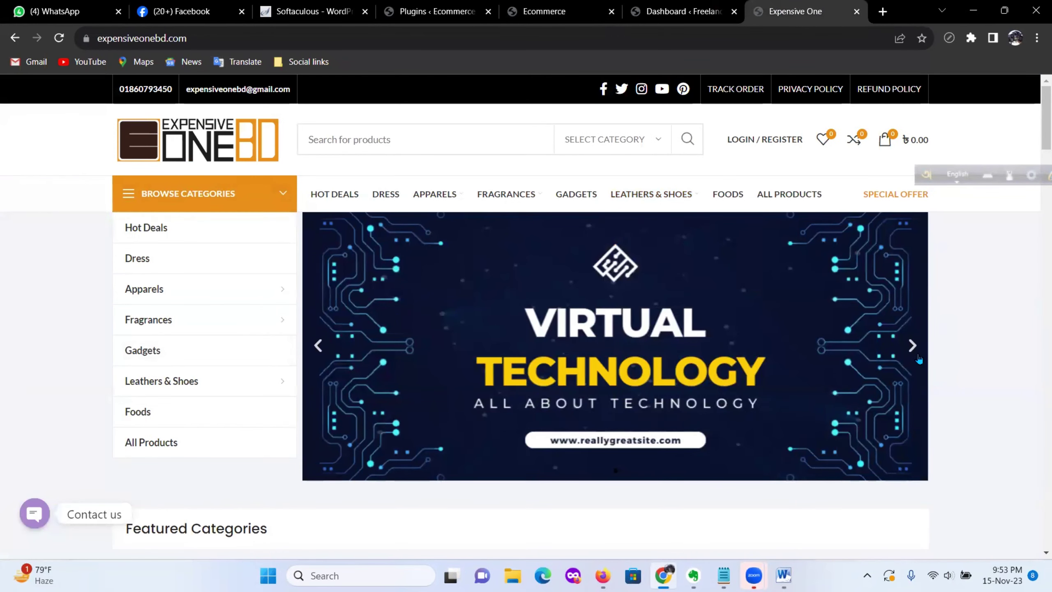
{"action": "left_click", "coordinate": [913, 350]}
{"action": "left_click", "coordinate": [914, 350]}
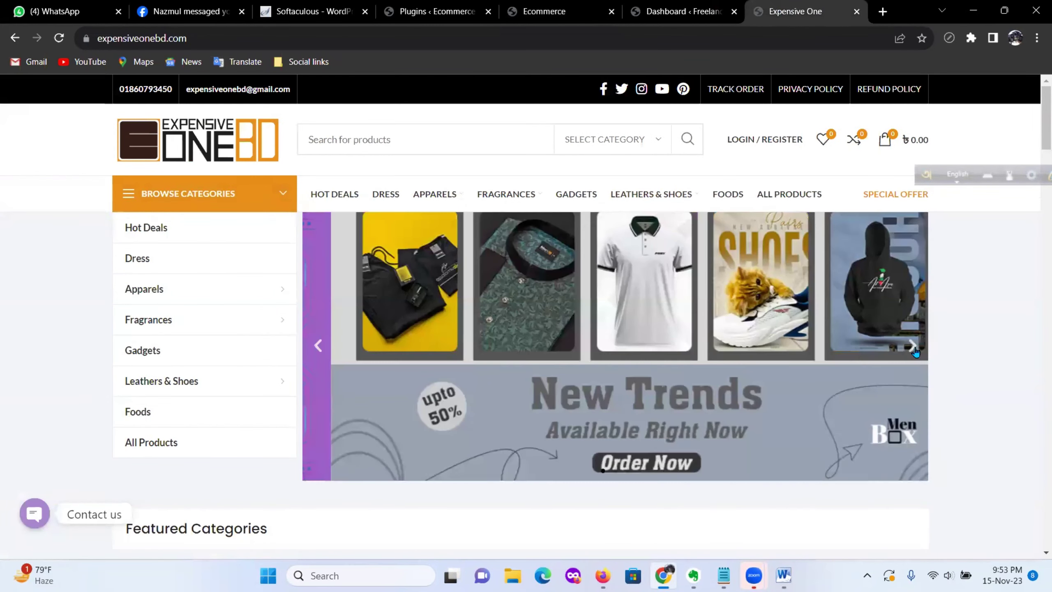
{"action": "left_click", "coordinate": [913, 351]}
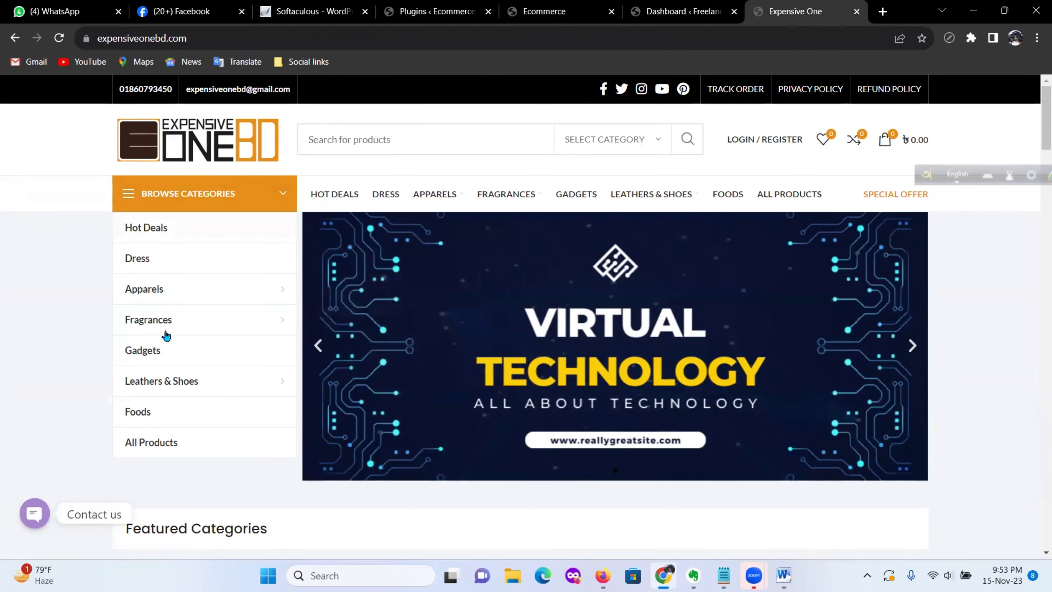